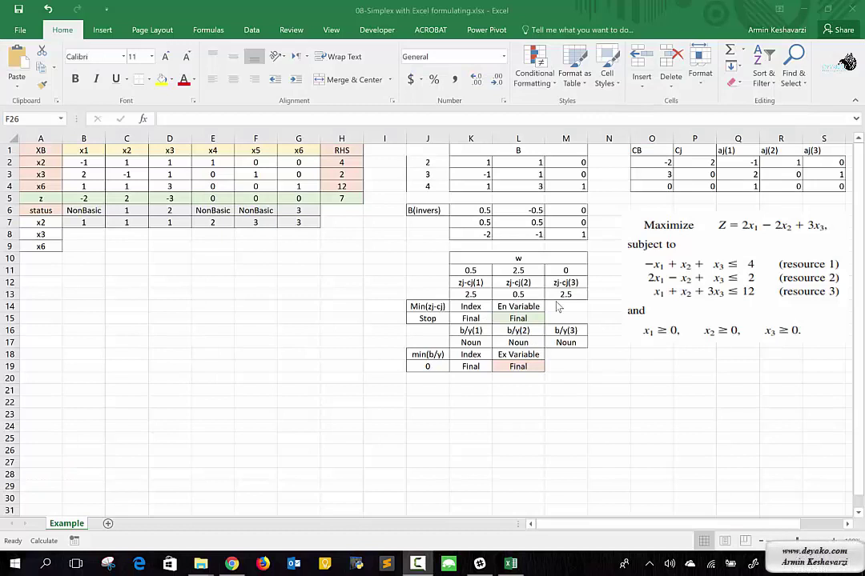
Check the z-row value, then enter X4 in A2 and X5 in A3 as basic variables
{"action": "left_click", "coordinate": [258, 200]}
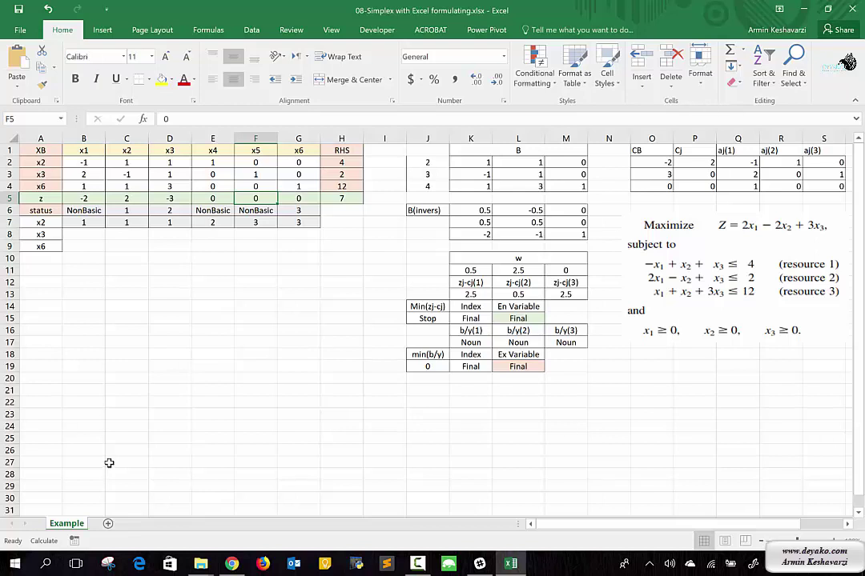
{"action": "left_click", "coordinate": [49, 165]}
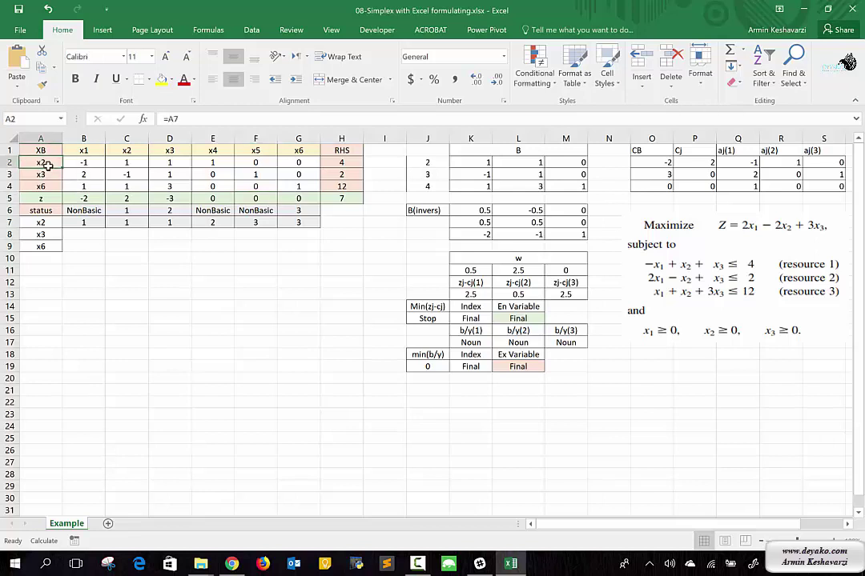
{"action": "type", "text": "X4"}
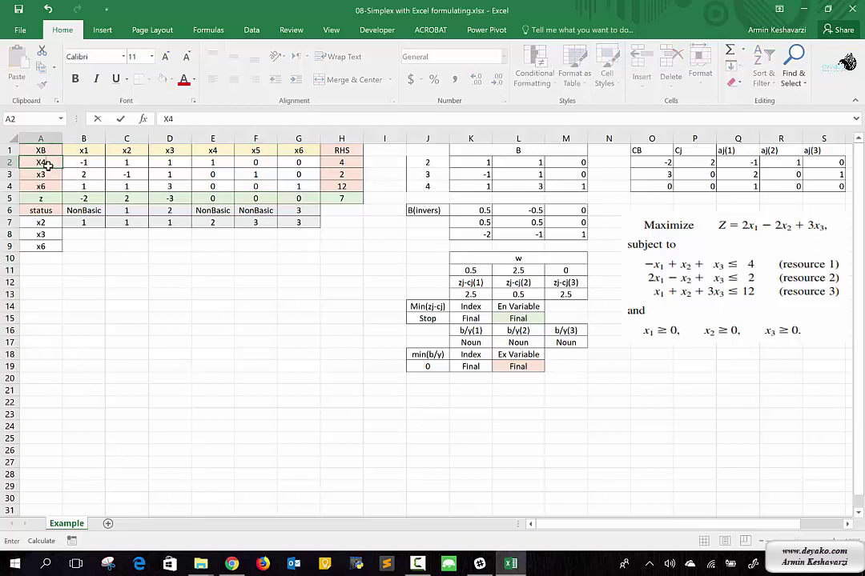
{"action": "key", "text": "Return"}
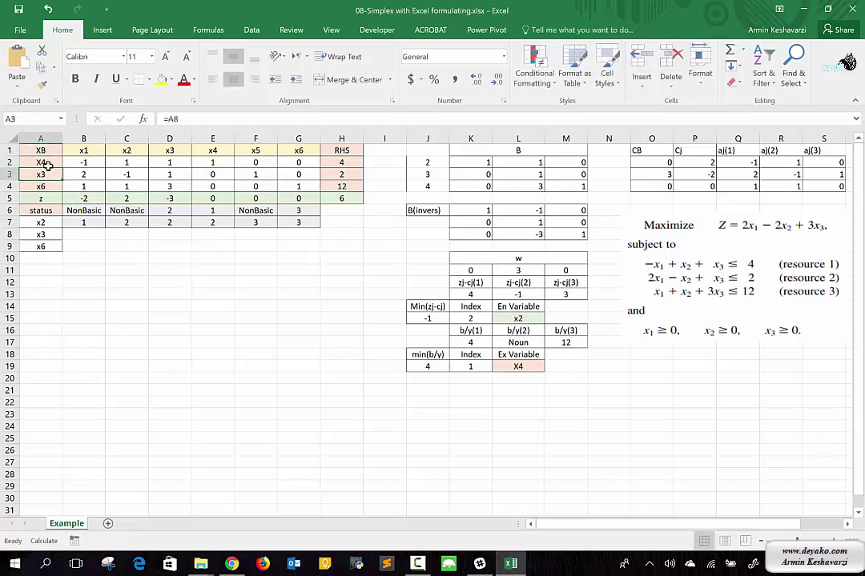
{"action": "type", "text": "X5"}
{"action": "key", "text": "Return"}
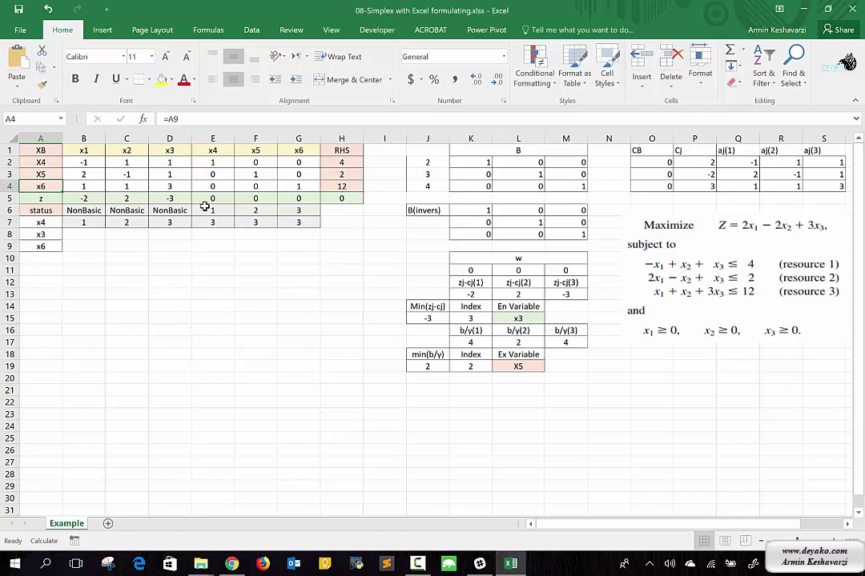
Select and start editing cell E10, then leave it empty
{"action": "left_click", "coordinate": [224, 254]}
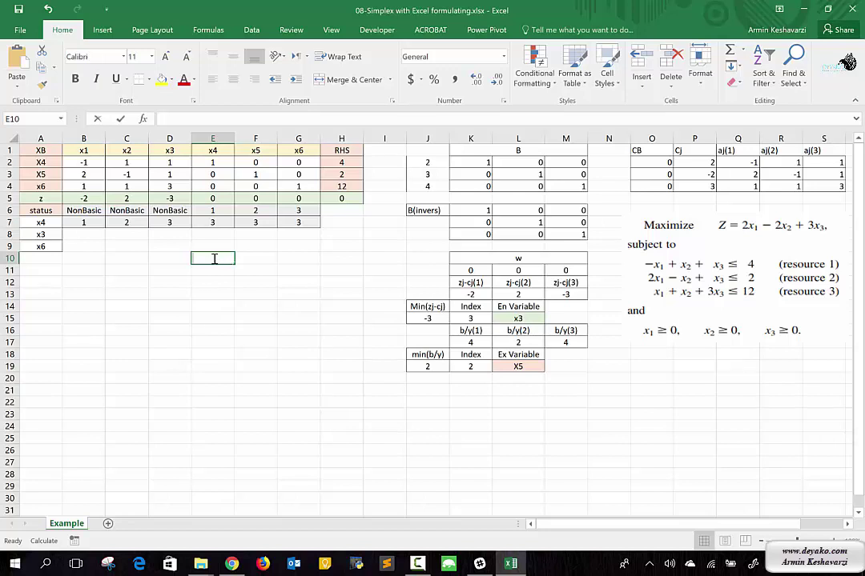
{"action": "double_click", "coordinate": [213, 257]}
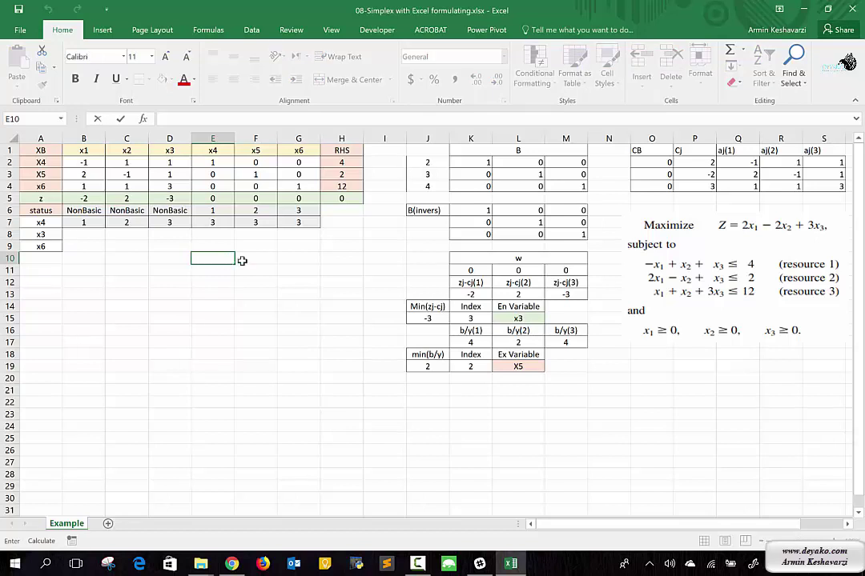
{"action": "left_click", "coordinate": [242, 260]}
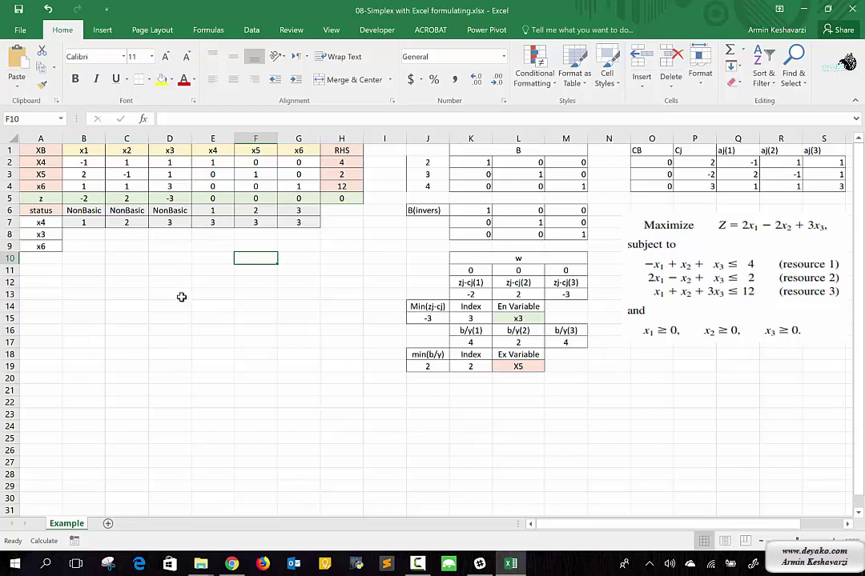
Paste the Z = 2x1 − 2x2 + 3x3 problem picture onto new Sheet1 around columns N–S
{"action": "left_click", "coordinate": [669, 296]}
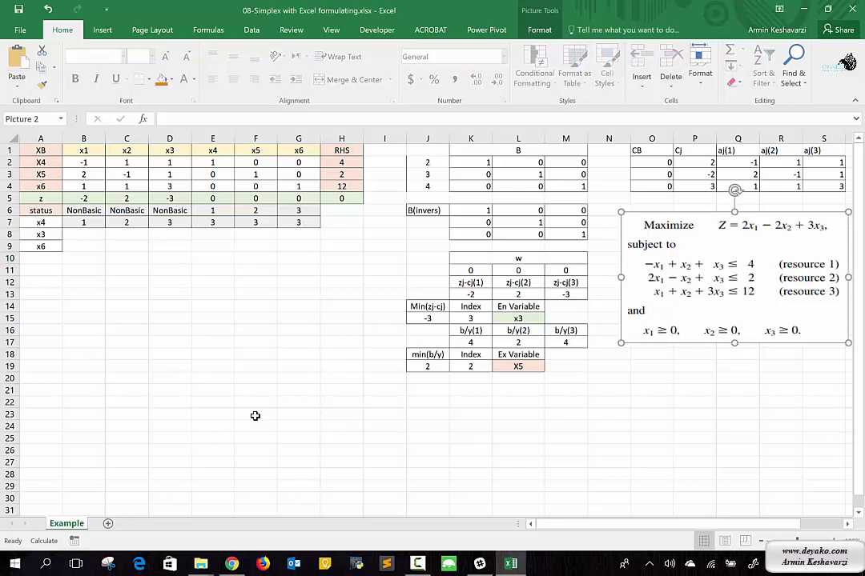
{"action": "left_click", "coordinate": [108, 524]}
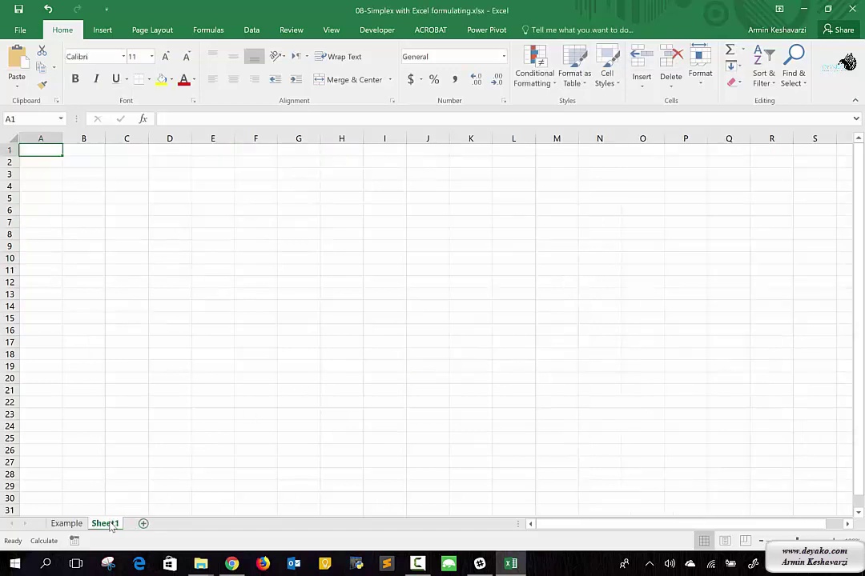
{"action": "key", "text": "ctrl+v"}
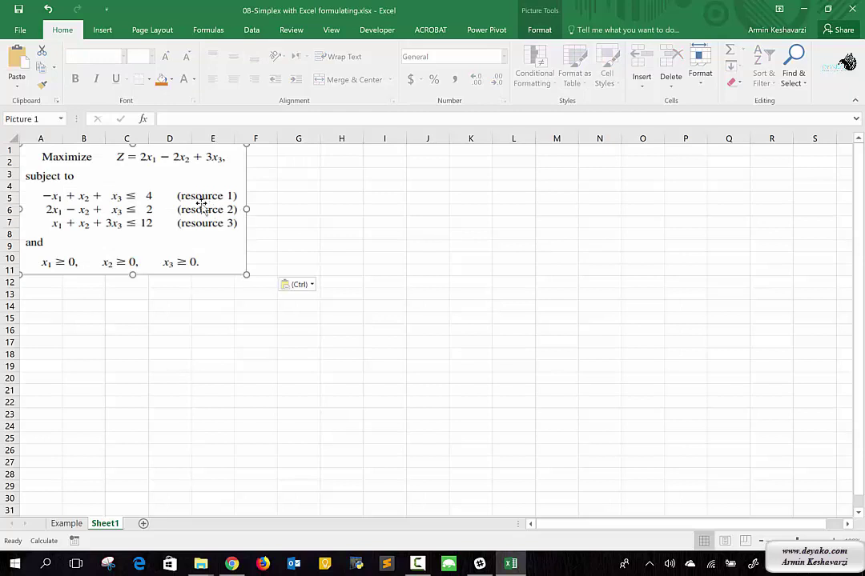
{"action": "mouse_move", "coordinate": [202, 204]}
{"action": "left_mouse_down"}
{"action": "mouse_move", "coordinate": [772, 304]}
{"action": "mouse_move", "coordinate": [768, 323]}
{"action": "left_mouse_up"}
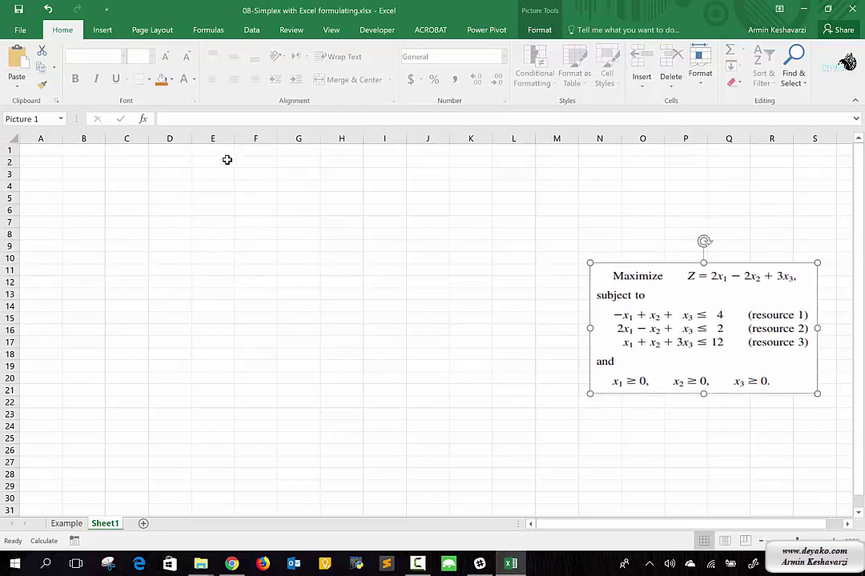
{"action": "left_click", "coordinate": [53, 157]}
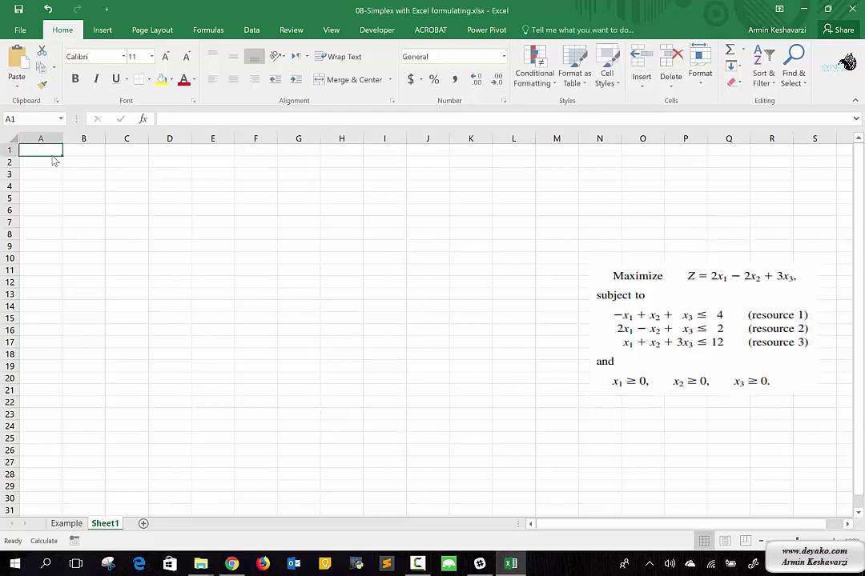
Enter the header XB in cell A1 of Sheet1
{"action": "type", "text": "X"}
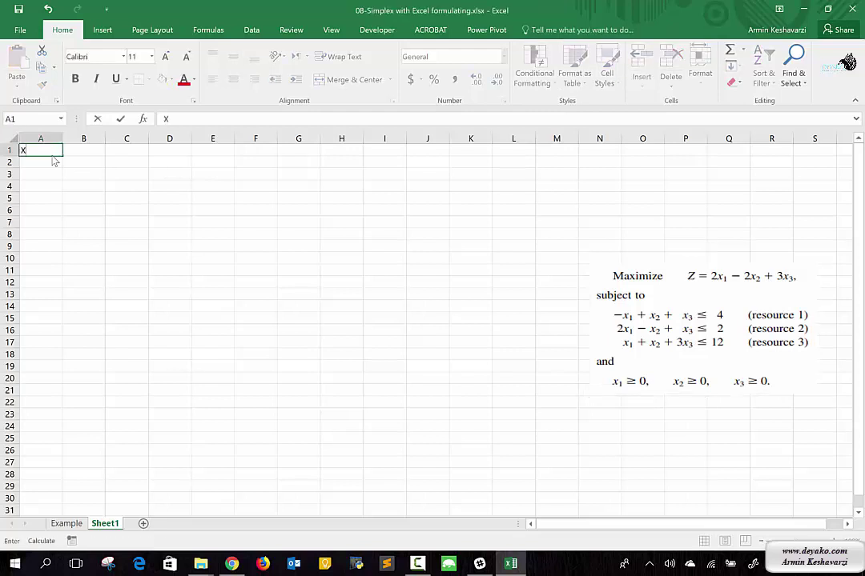
{"action": "type", "text": "B"}
{"action": "key", "text": "Return"}
{"action": "key", "text": "Right"}
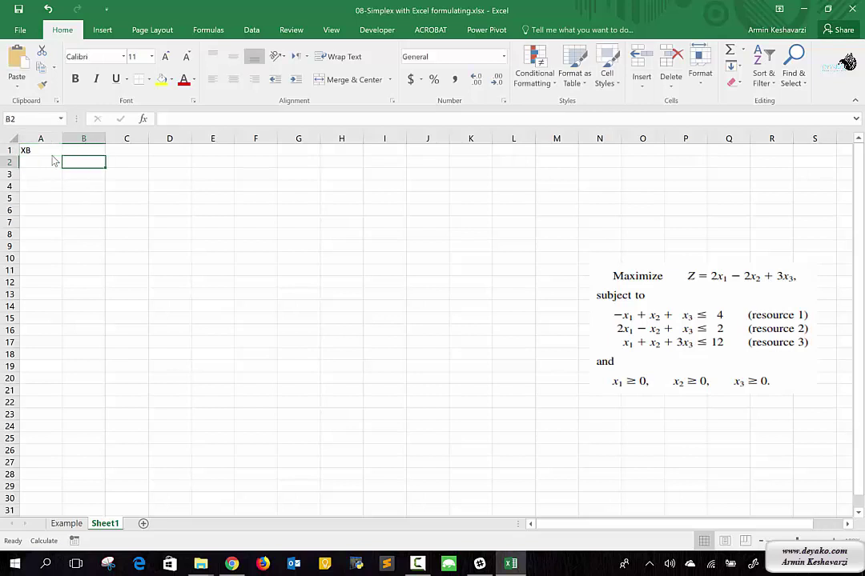
{"action": "left_click", "coordinate": [54, 161]}
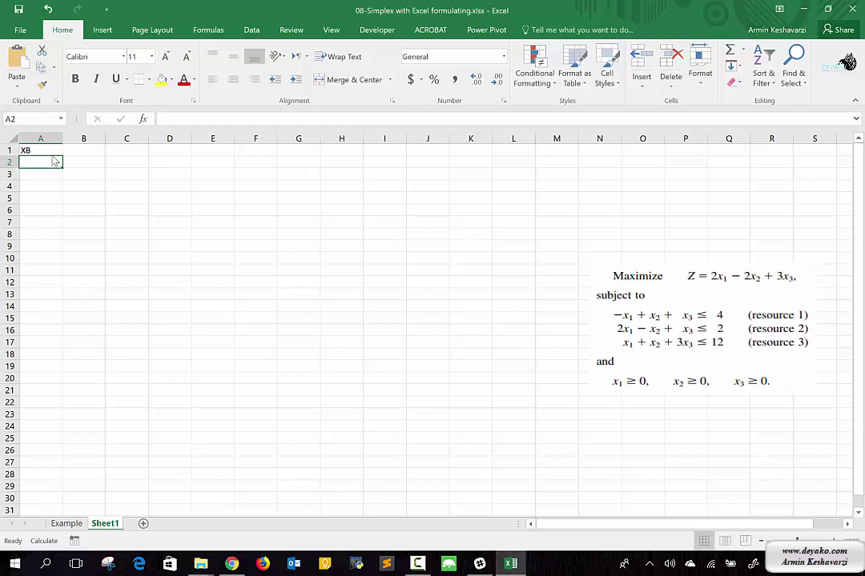
Review the reference tableau A1:H5 on the Example sheet, then return to Sheet1
{"action": "left_click", "coordinate": [67, 522]}
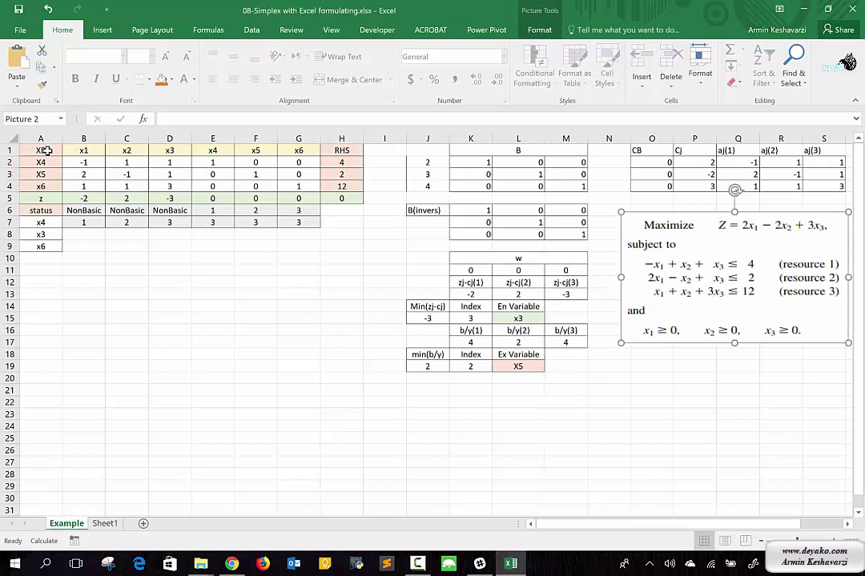
{"action": "left_click_drag", "start_coordinate": [47, 151], "coordinate": [343, 197]}
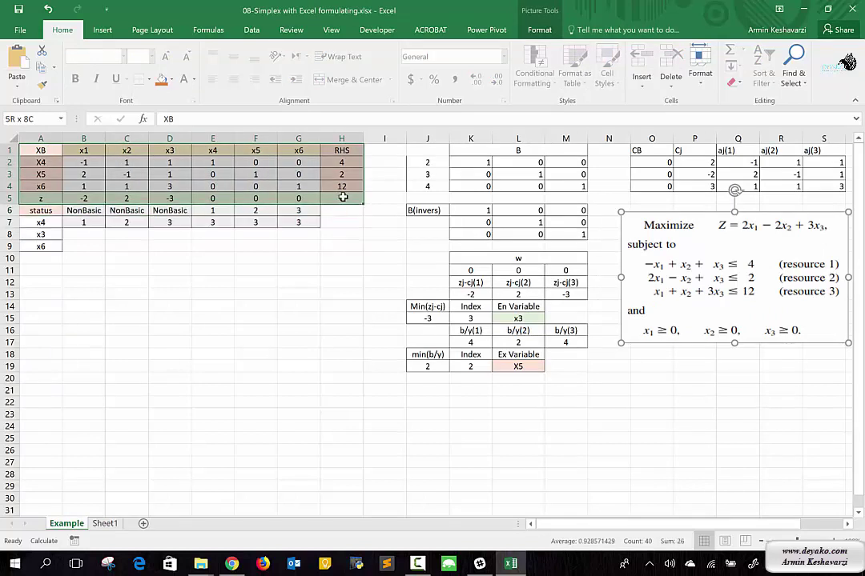
{"action": "left_click", "coordinate": [103, 523]}
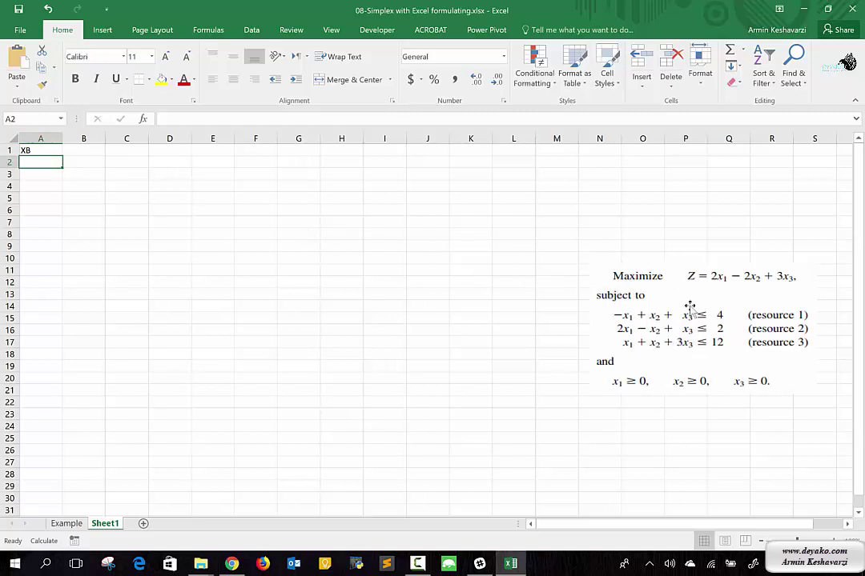
Label rows A2:A4 with the basic variables X4, X5 and X6
{"action": "key", "text": "F2"}
{"action": "type", "text": "X4"}
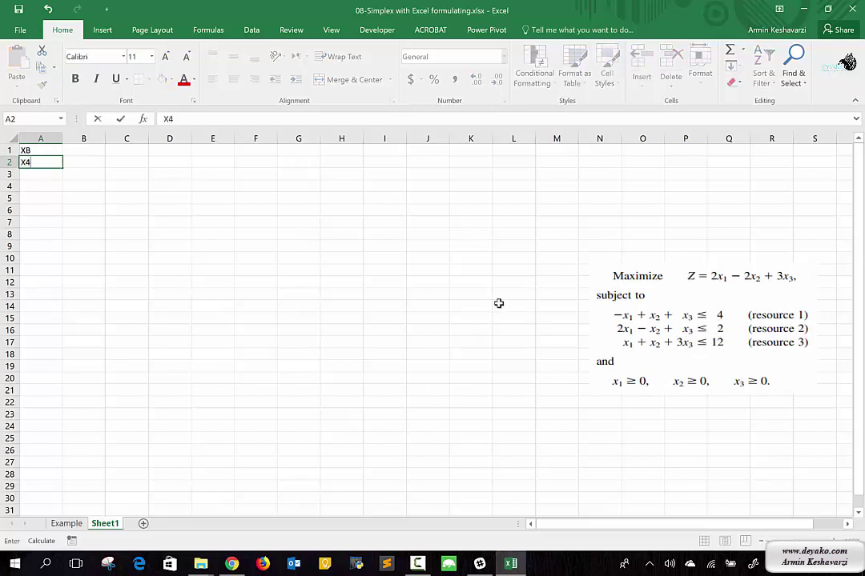
{"action": "key", "text": "Return"}
{"action": "type", "text": "X"}
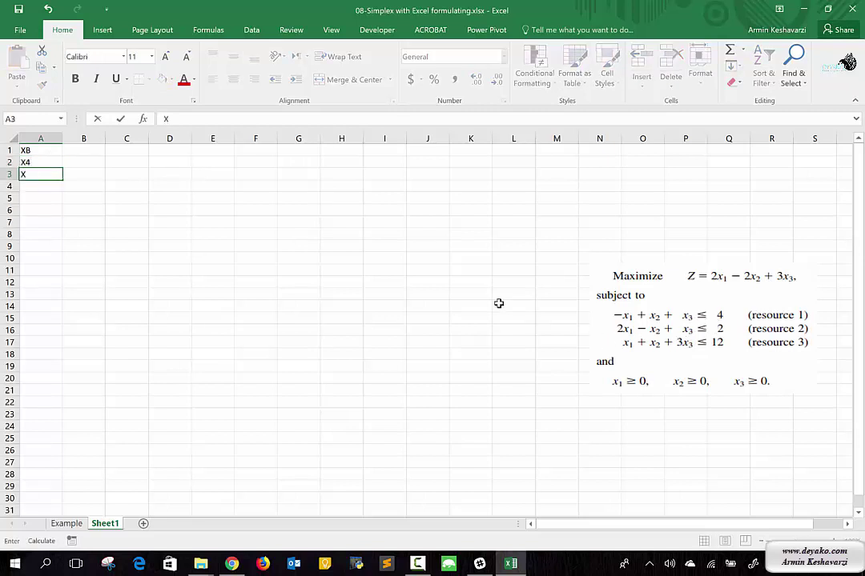
{"action": "type", "text": "5"}
{"action": "key", "text": "Return"}
{"action": "type", "text": "X6"}
{"action": "key", "text": "Return"}
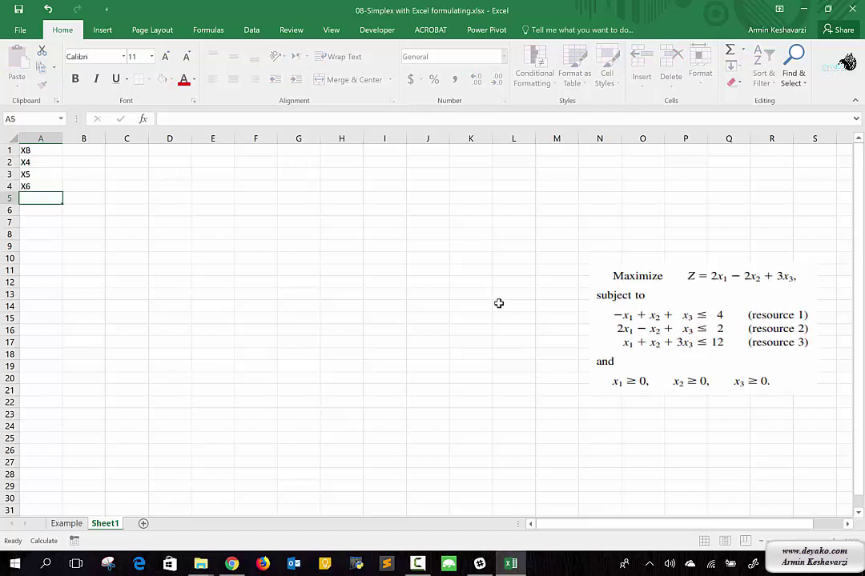
Add column headers X1 through X6 in B1:G1 and RHS in H1
{"action": "left_click", "coordinate": [82, 151]}
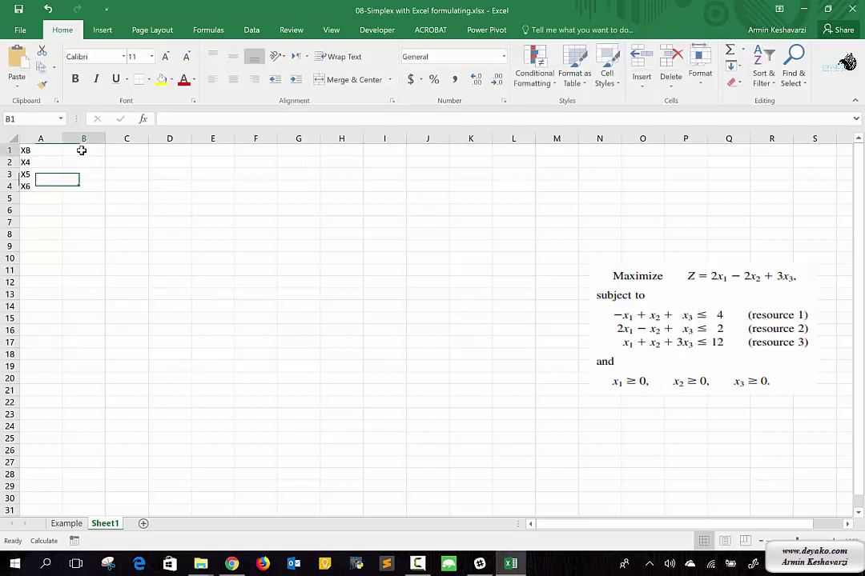
{"action": "type", "text": "X1"}
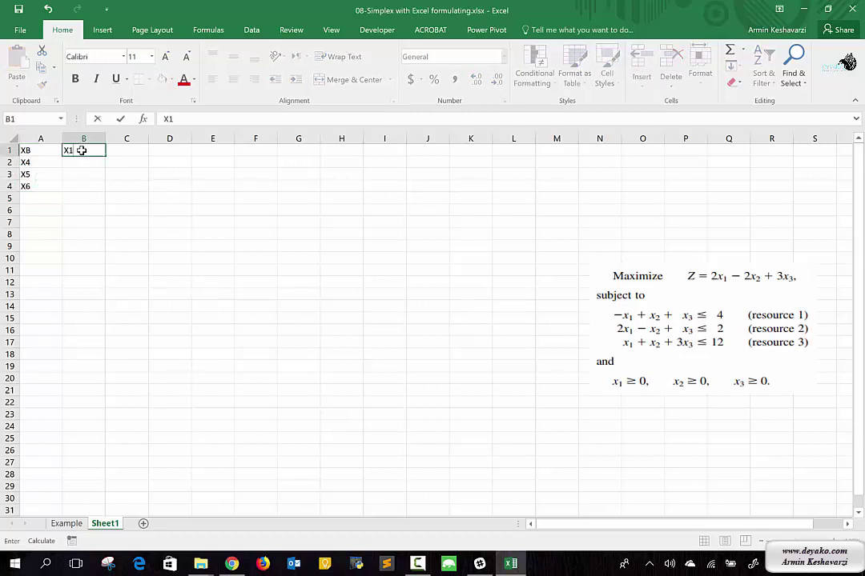
{"action": "key", "text": "Return"}
{"action": "left_click", "coordinate": [129, 151]}
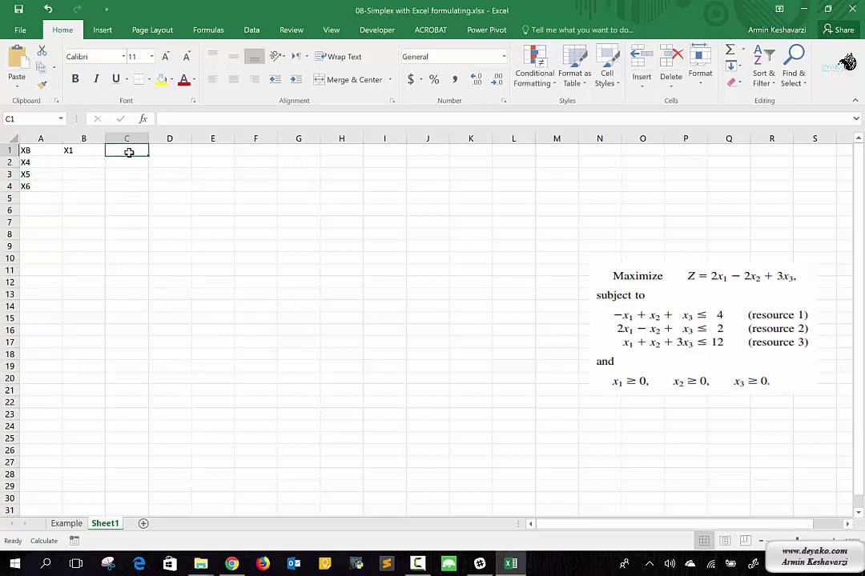
{"action": "type", "text": "X2"}
{"action": "key", "text": "Return"}
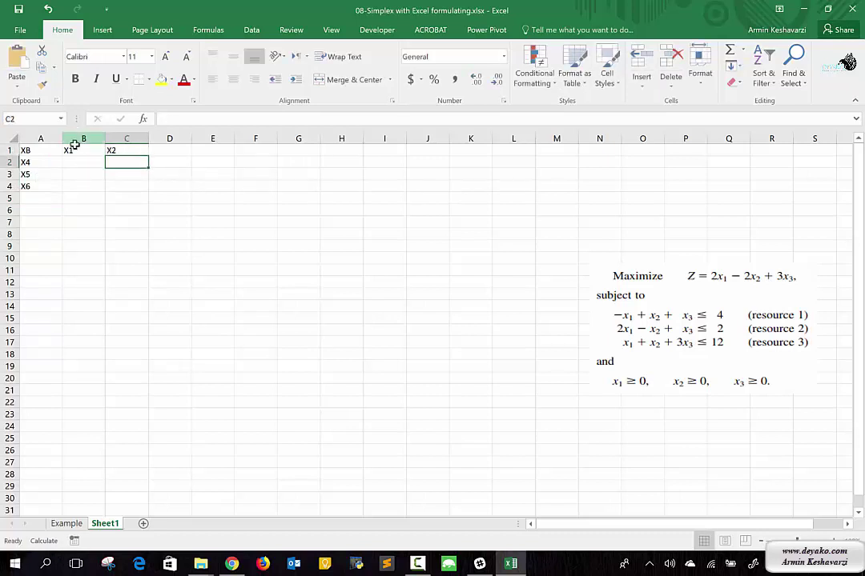
{"action": "left_click_drag", "start_coordinate": [71, 151], "coordinate": [329, 167]}
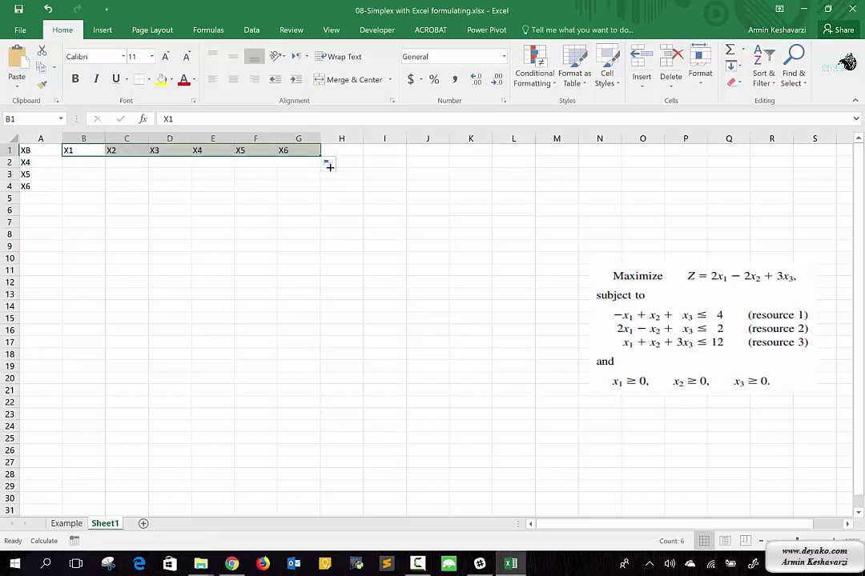
{"action": "left_click", "coordinate": [347, 151]}
{"action": "type", "text": "R"}
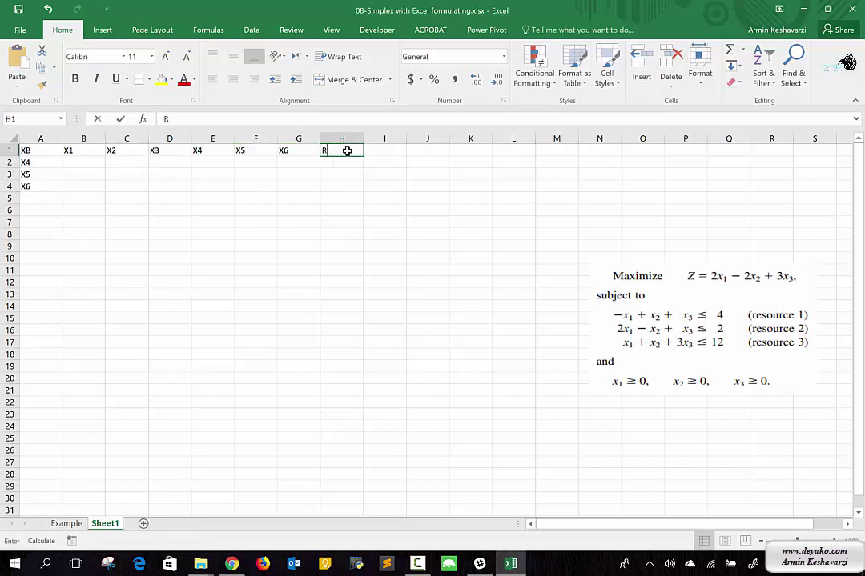
{"action": "type", "text": "HS"}
{"action": "key", "text": "Return"}
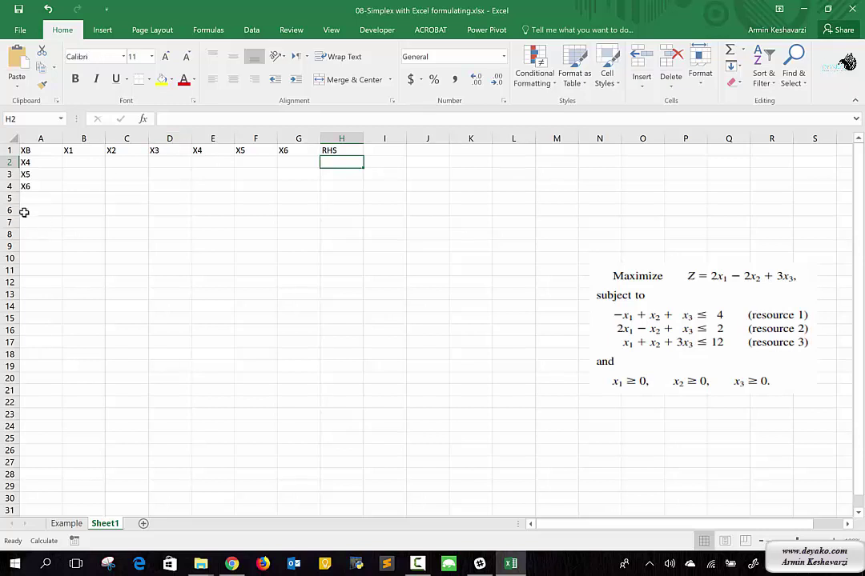
Enter the row label z in cell A5
{"action": "left_click", "coordinate": [25, 198]}
{"action": "type", "text": "z"}
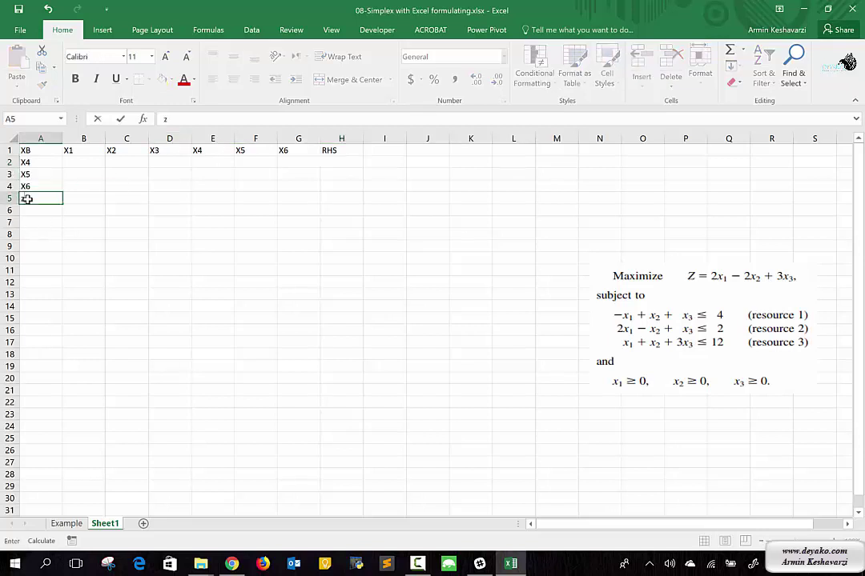
{"action": "key", "text": "Return"}
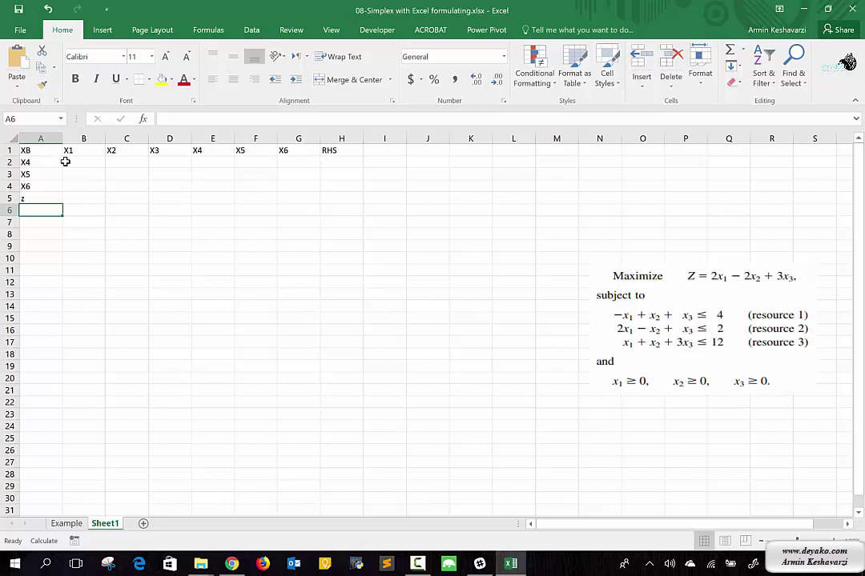
Fill the X1 column B2:B5 with -1, 2, 1 and z value -2
{"action": "left_click", "coordinate": [71, 165]}
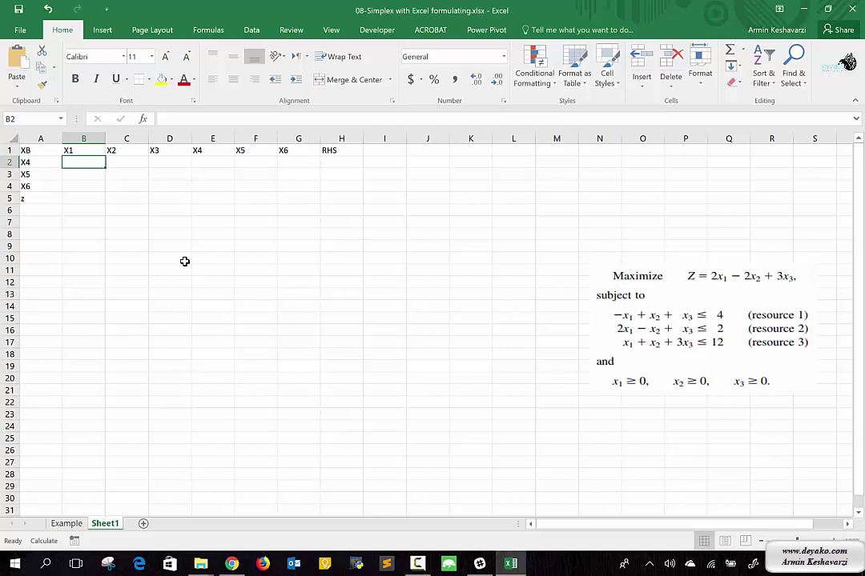
{"action": "type", "text": "-1"}
{"action": "key", "text": "Return"}
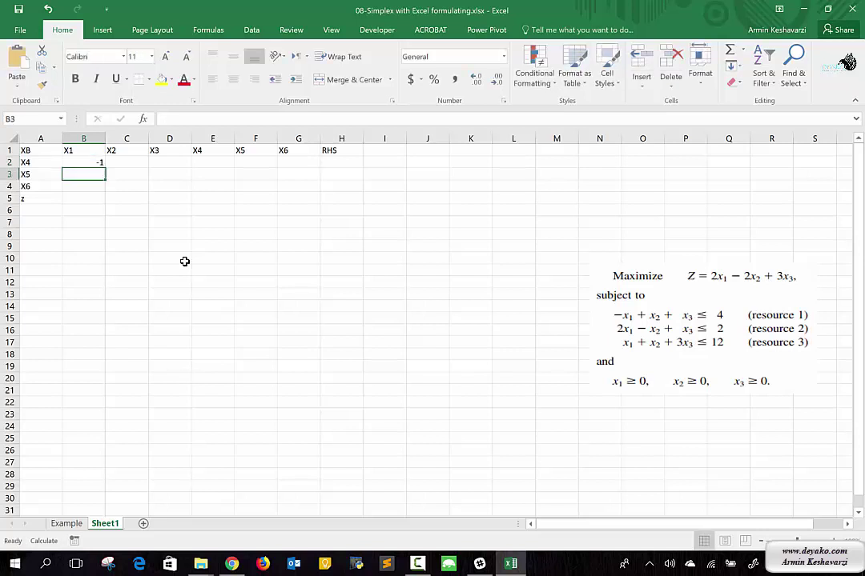
{"action": "type", "text": "2"}
{"action": "key", "text": "Return"}
{"action": "type", "text": "1"}
{"action": "key", "text": "Return"}
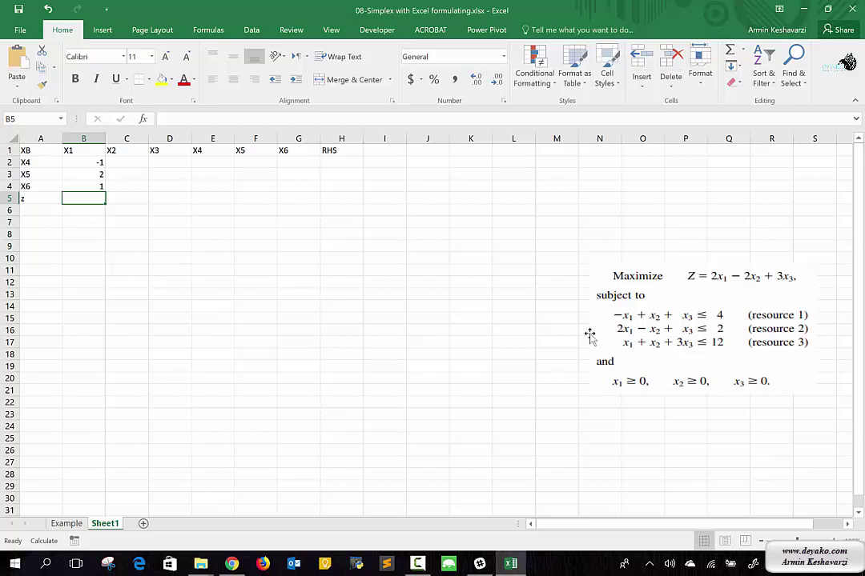
{"action": "type", "text": "-2"}
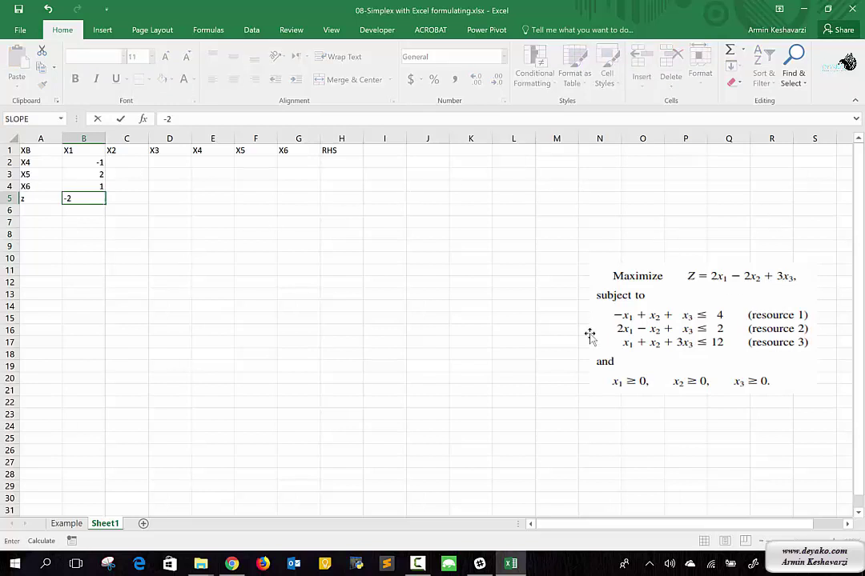
{"action": "key", "text": "Return"}
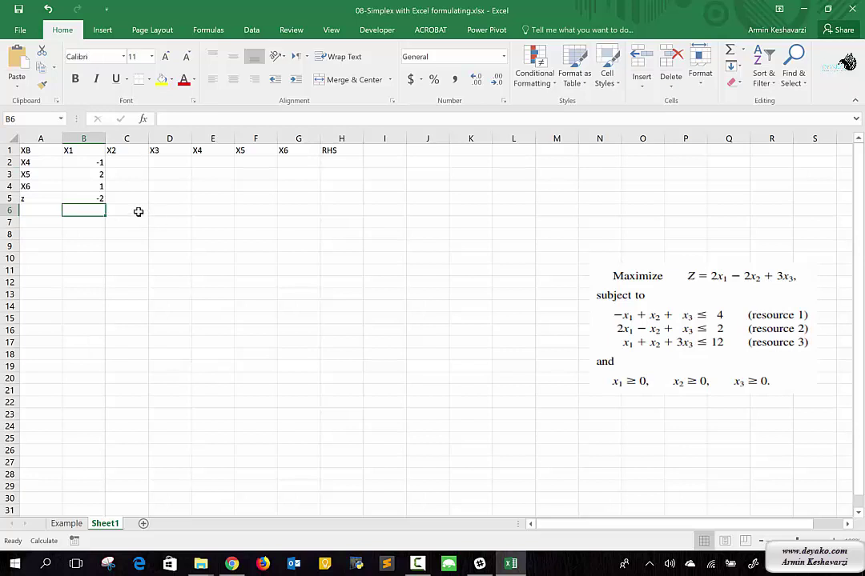
Fill the X2 column C2:C5 with 1, -1, 1 and 2, fixing typos along the way
{"action": "left_click", "coordinate": [127, 163]}
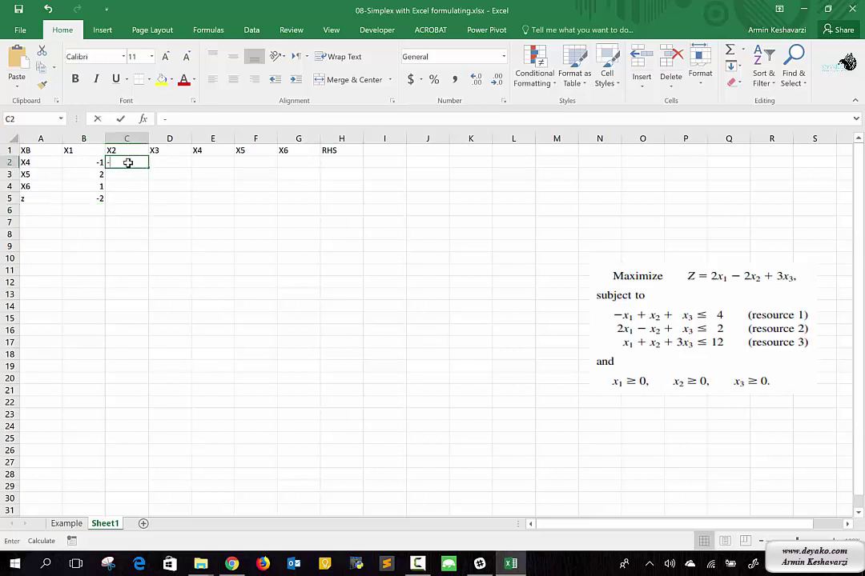
{"action": "type", "text": "-2"}
{"action": "key", "text": "BackSpace"}
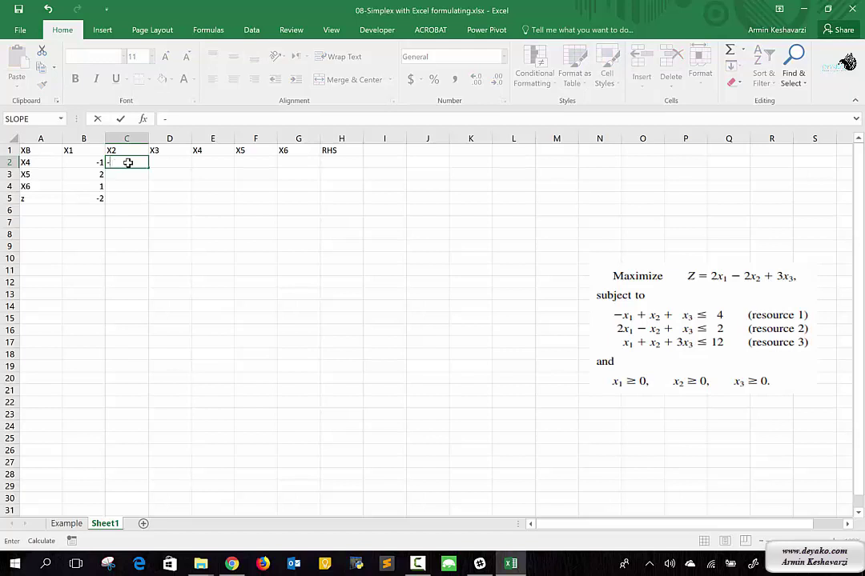
{"action": "type", "text": "\\1"}
{"action": "key", "text": "Return"}
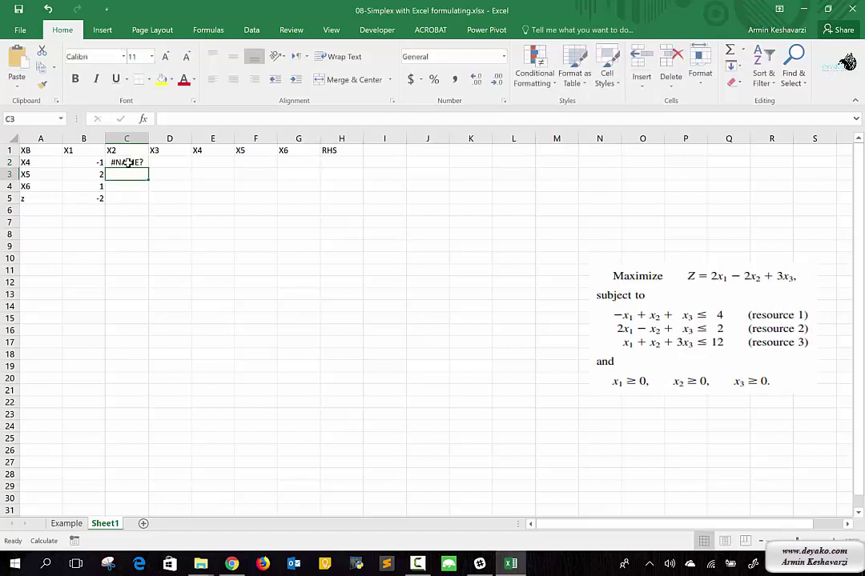
{"action": "left_click", "coordinate": [128, 162]}
{"action": "type", "text": "1"}
{"action": "key", "text": "Return"}
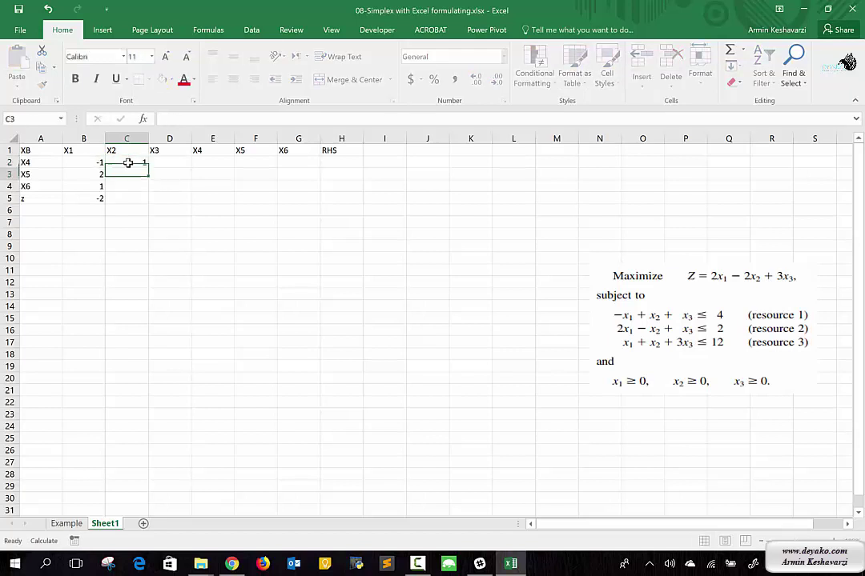
{"action": "type", "text": "-1"}
{"action": "key", "text": "Return"}
{"action": "type", "text": "1"}
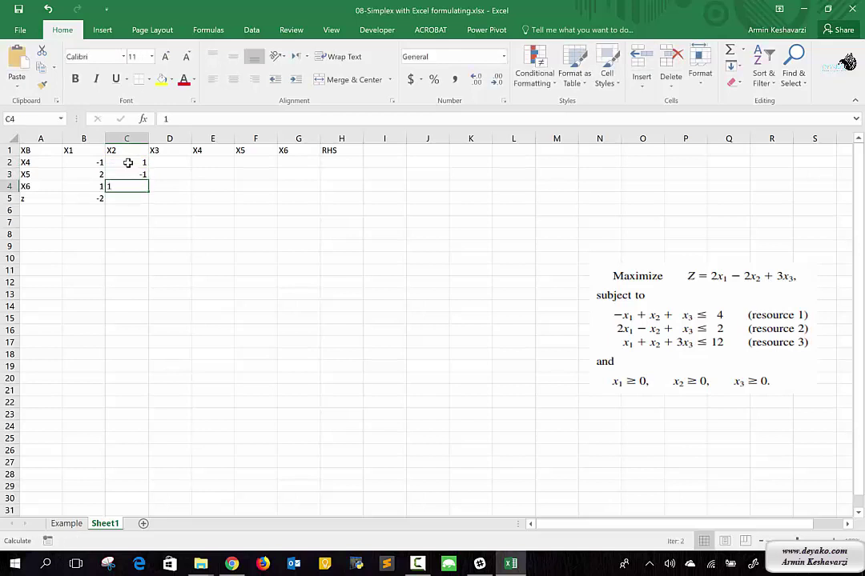
{"action": "key", "text": "Return"}
{"action": "type", "text": "-"}
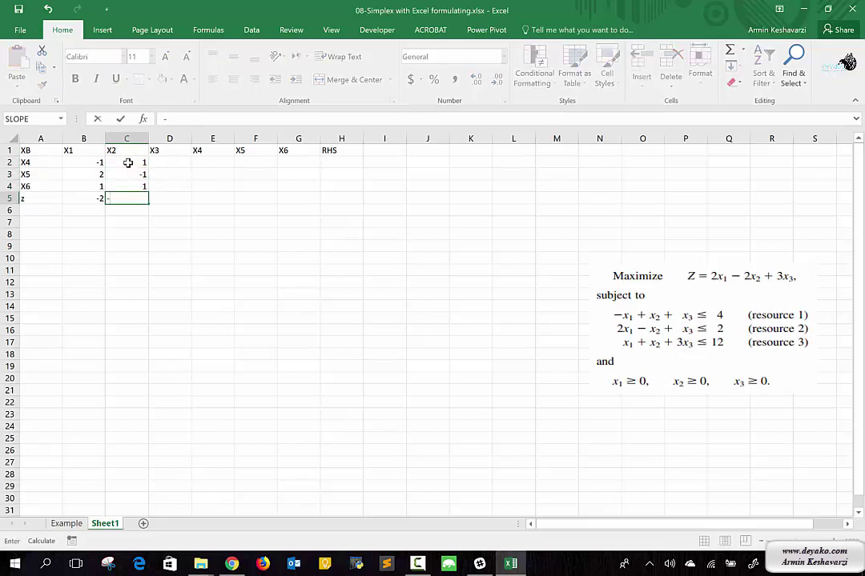
{"action": "key", "text": "BackSpace"}
{"action": "type", "text": "2"}
{"action": "key", "text": "ctrl+Return"}
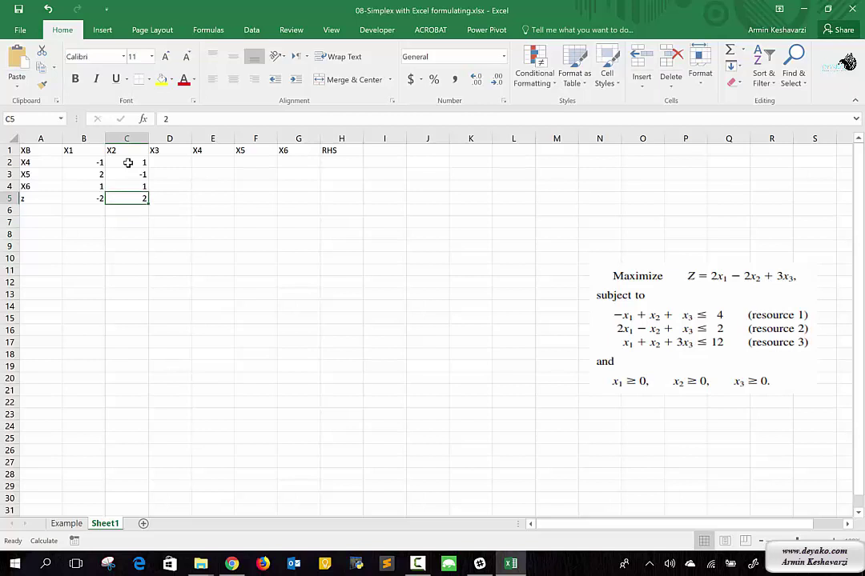
Correct the z-row entries so B5 is 2 and C5 is -2
{"action": "key", "text": "Right"}
{"action": "key", "text": "Up"}
{"action": "key", "text": "Left"}
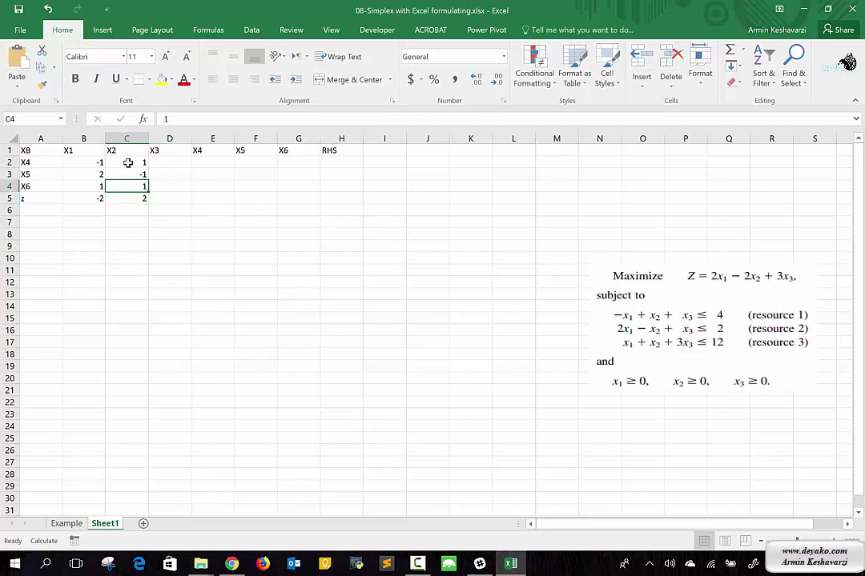
{"action": "key", "text": "Left"}
{"action": "key", "text": "Left"}
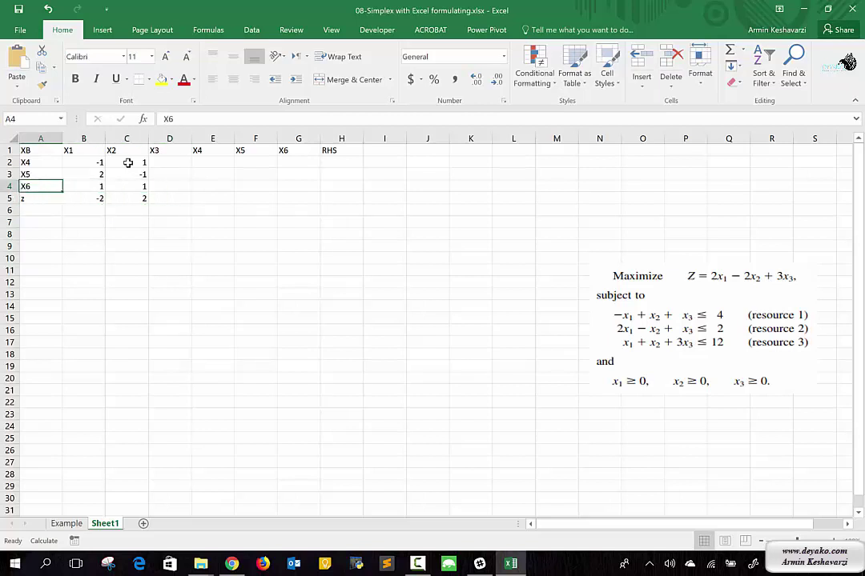
{"action": "key", "text": "Right"}
{"action": "key", "text": "Down"}
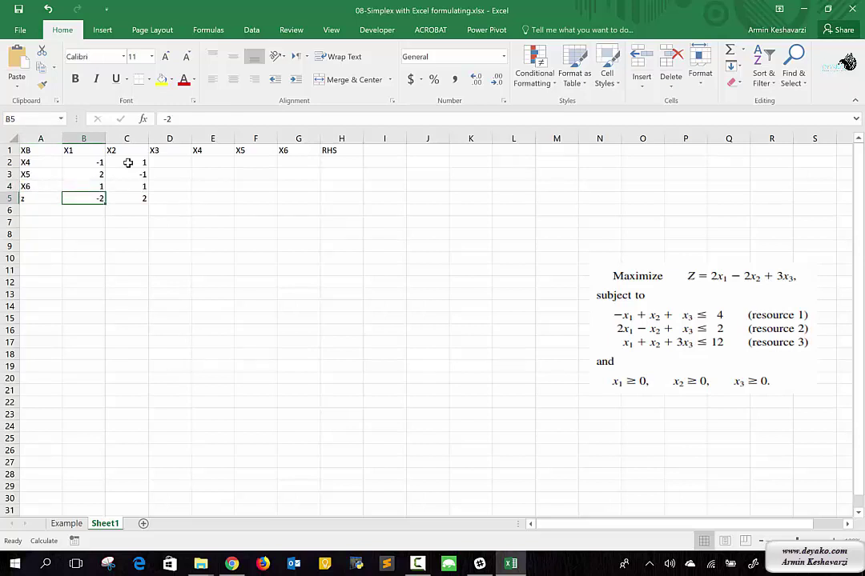
{"action": "type", "text": "2"}
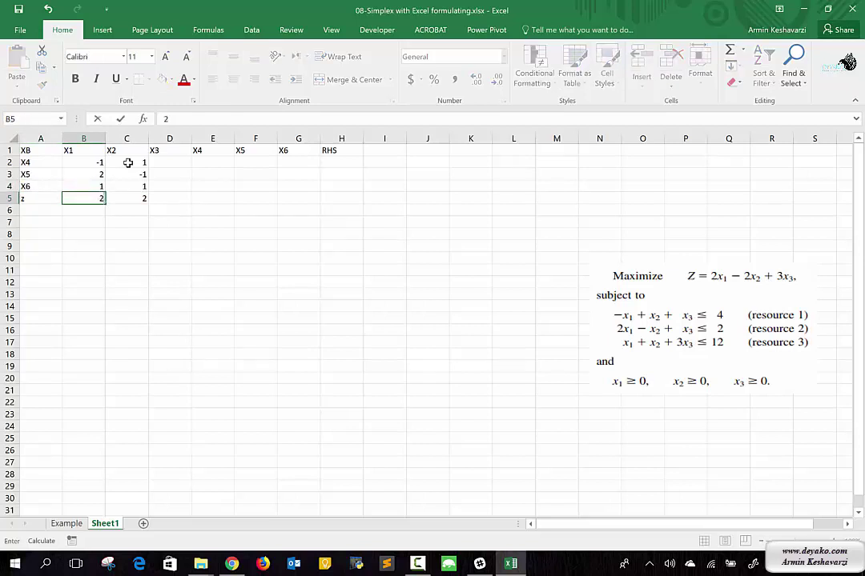
{"action": "key", "text": "Right"}
{"action": "type", "text": "-1"}
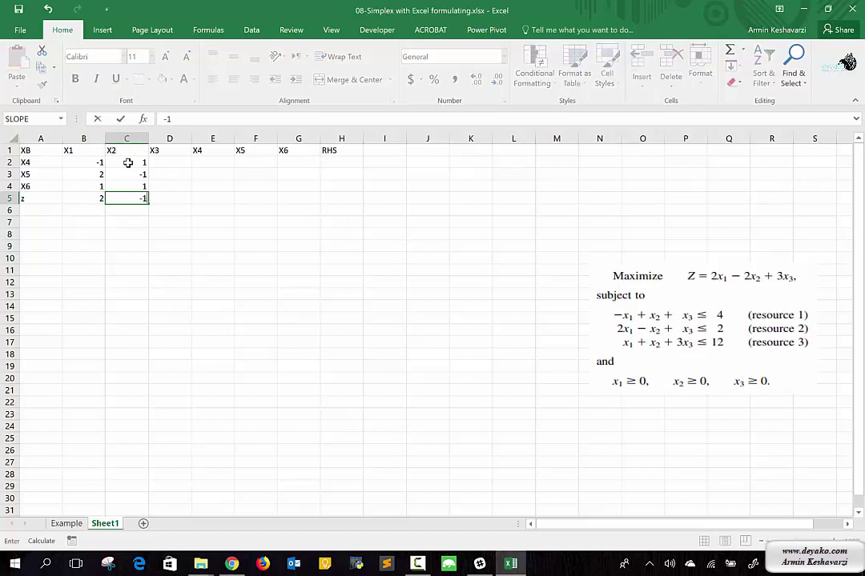
{"action": "key", "text": "Return"}
Fill the X3 column D2:D5 with 1, 1, 3 and z value 3
{"action": "key", "text": "Right"}
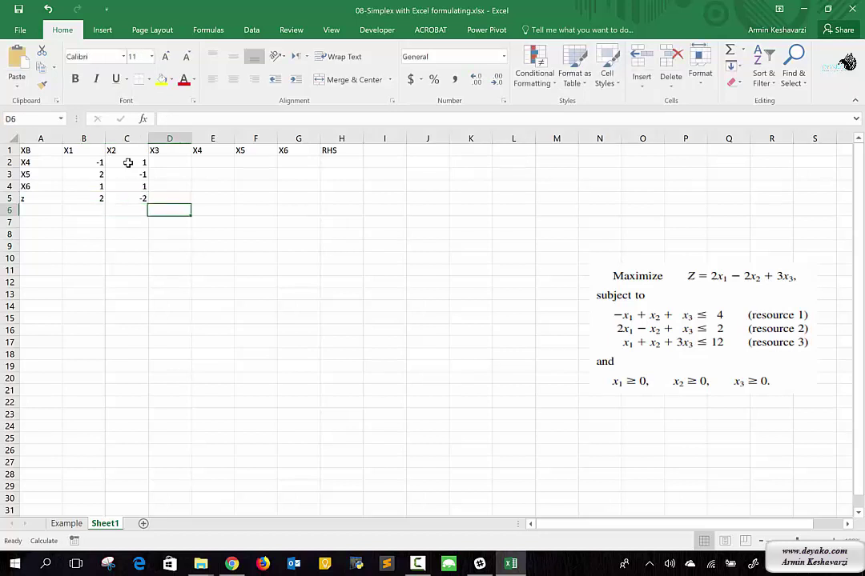
{"action": "key", "text": "Up"}
{"action": "key", "text": "Up"}
{"action": "key", "text": "Up"}
{"action": "key", "text": "Up"}
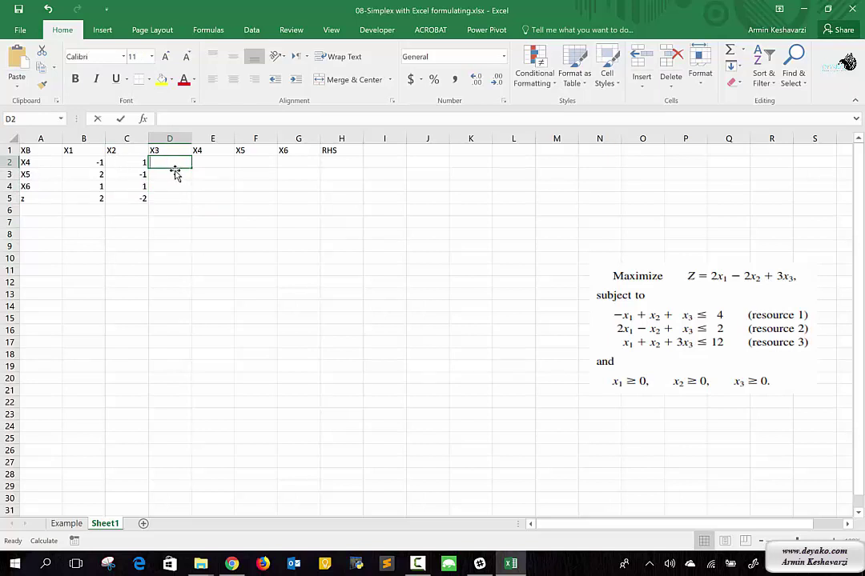
{"action": "type", "text": "1"}
{"action": "key", "text": "Return"}
{"action": "type", "text": "1"}
{"action": "key", "text": "Return"}
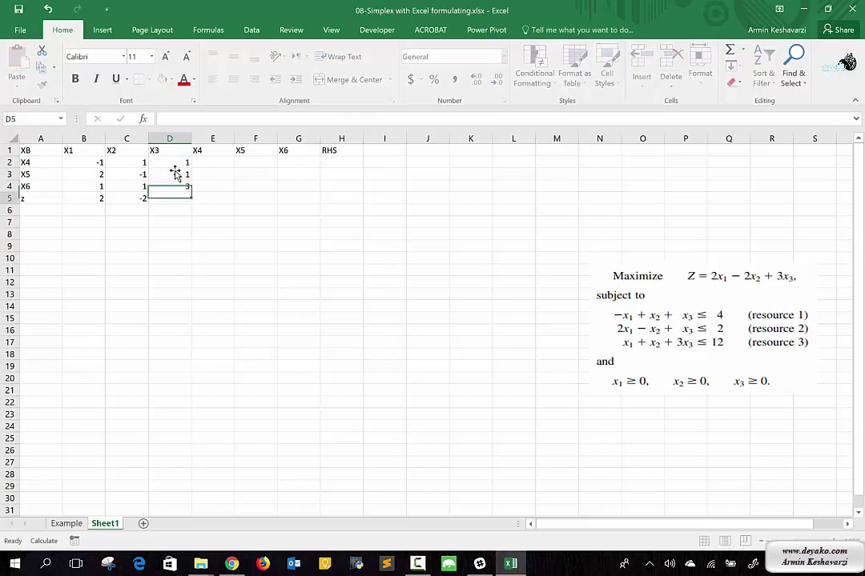
{"action": "type", "text": "3"}
{"action": "key", "text": "Return"}
{"action": "type", "text": "3"}
{"action": "key", "text": "Return"}
{"action": "key", "text": "Right"}
Fill the X4 column with 1 in E2 and zeros in E3:E5
{"action": "key", "text": "Up"}
{"action": "key", "text": "Up"}
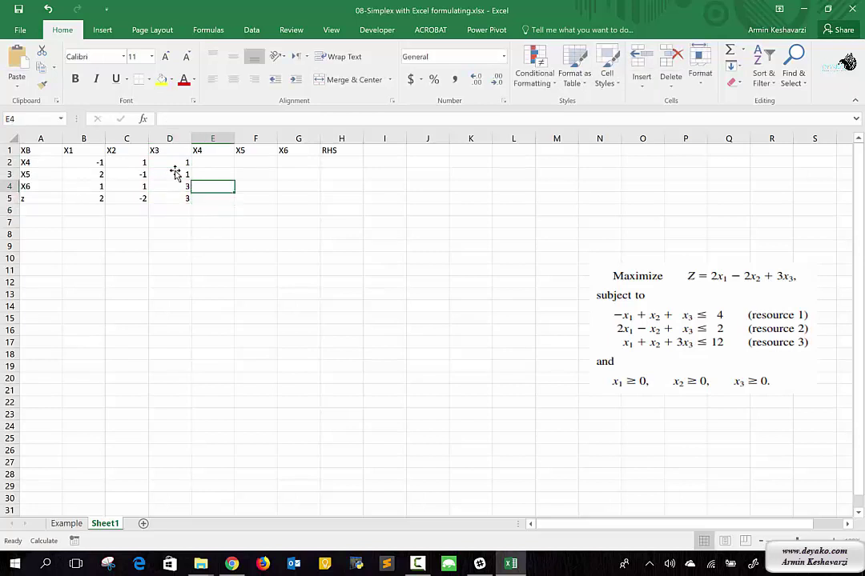
{"action": "key", "text": "Up"}
{"action": "key", "text": "Up"}
{"action": "type", "text": "1"}
{"action": "key", "text": "Return"}
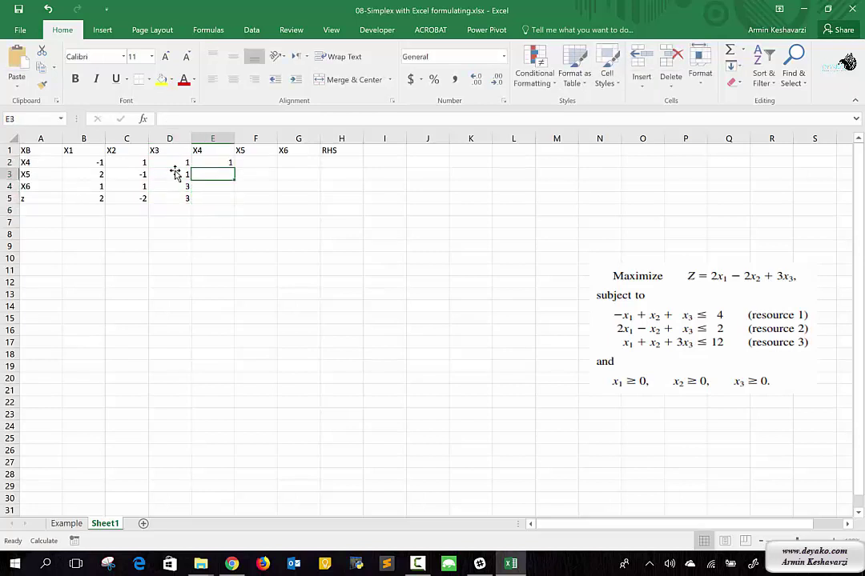
{"action": "type", "text": "0"}
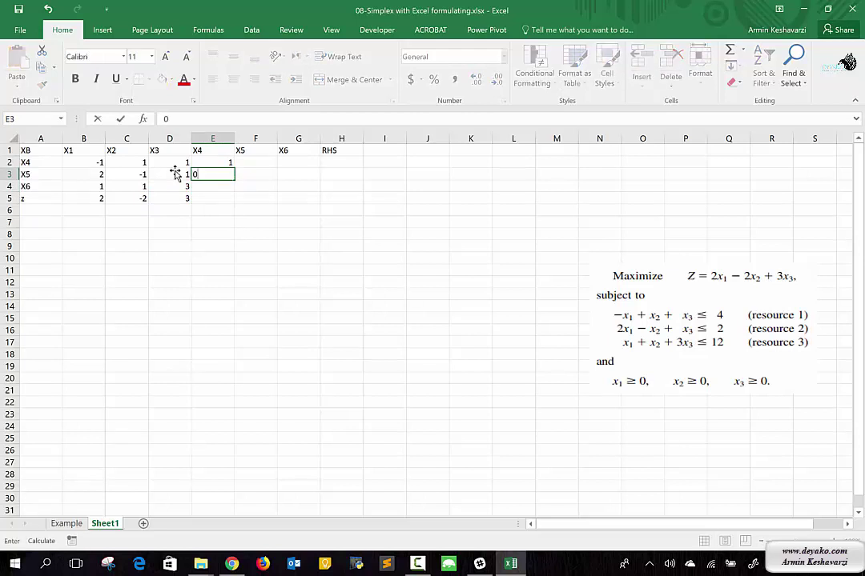
{"action": "key", "text": "Return"}
{"action": "left_click", "coordinate": [210, 172]}
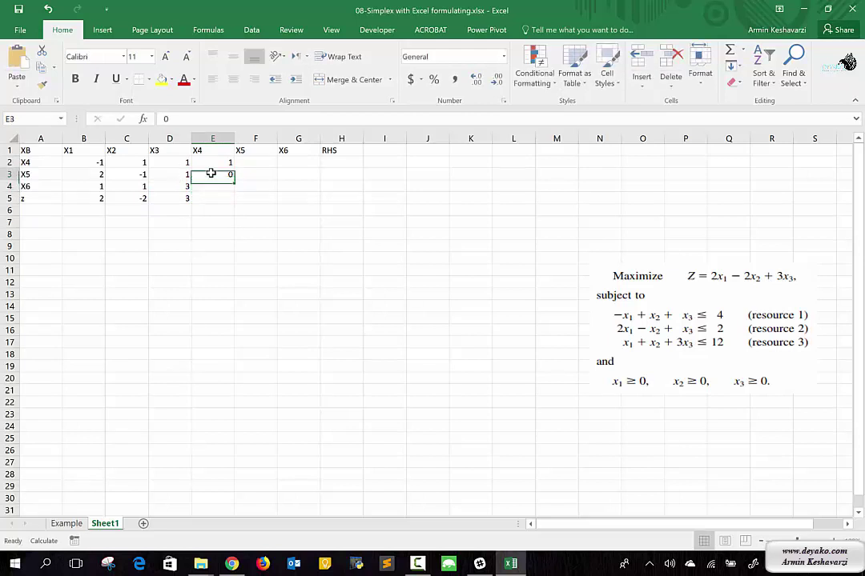
{"action": "key", "text": "ctrl+c"}
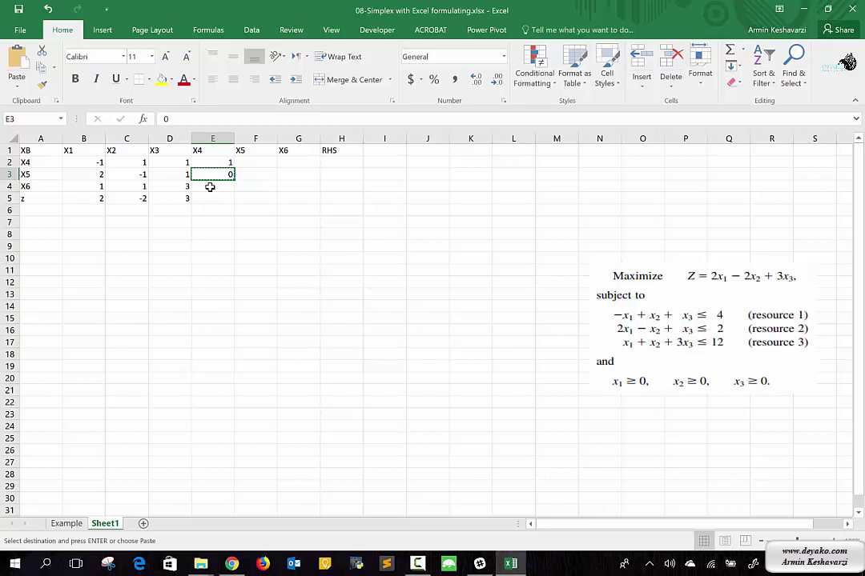
{"action": "left_click", "coordinate": [209, 186]}
{"action": "key", "text": "shift+Down"}
{"action": "key", "text": "ctrl+v"}
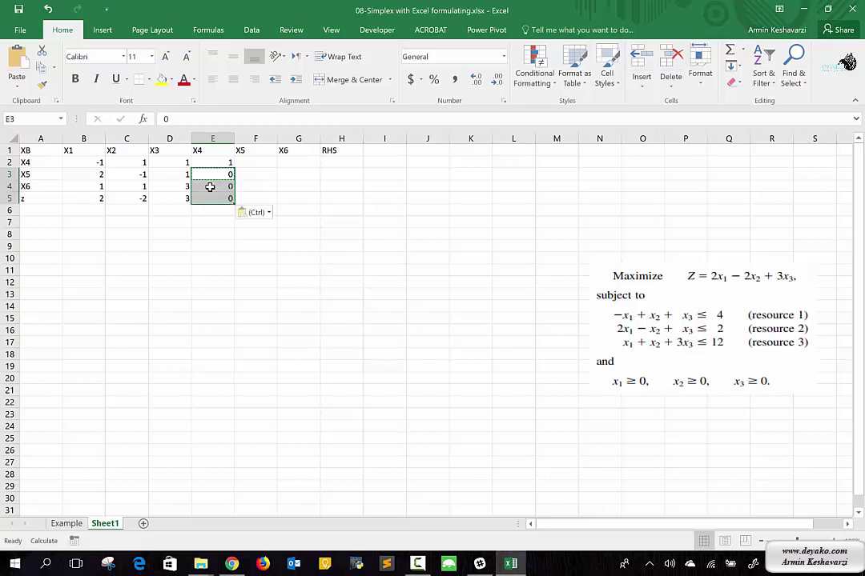
Paste zeros into the remaining X5 and X6 cells and into H5 for the z row
{"action": "key", "text": "Up"}
{"action": "key", "text": "Right"}
{"action": "key", "text": "Up"}
{"action": "key", "text": "ctrl+v"}
{"action": "key", "text": "Down"}
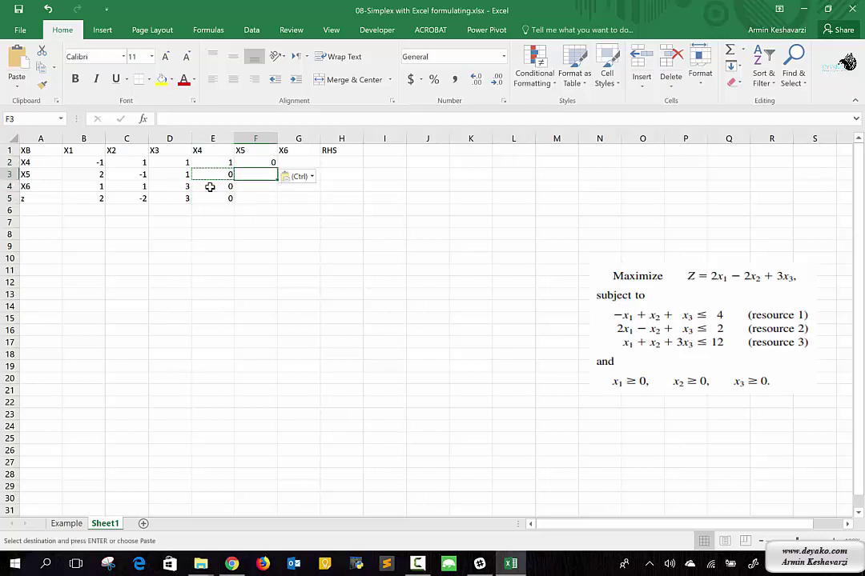
{"action": "key", "text": "Down"}
{"action": "key", "text": "ctrl+v"}
{"action": "key", "text": "Down"}
{"action": "key", "text": "ctrl+v"}
{"action": "key", "text": "Right"}
{"action": "key", "text": "Up"}
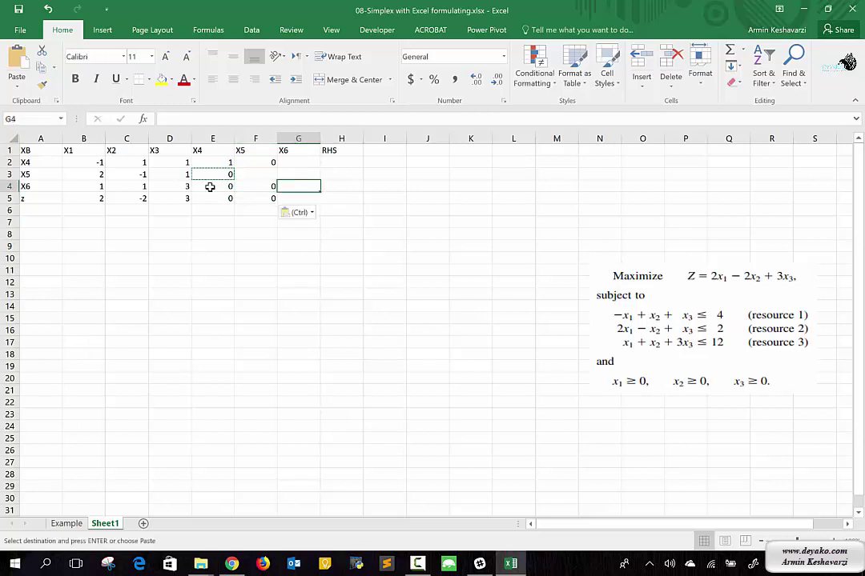
{"action": "key", "text": "Up"}
{"action": "key", "text": "Up"}
{"action": "key", "text": "ctrl+v"}
{"action": "key", "text": "Down"}
{"action": "key", "text": "ctrl+v"}
{"action": "key", "text": "Down"}
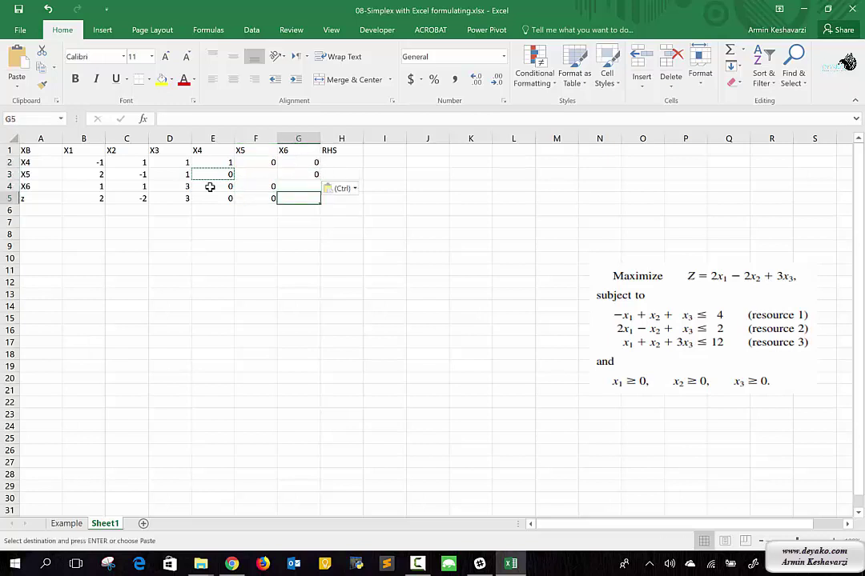
{"action": "key", "text": "ctrl+v"}
{"action": "key", "text": "Right"}
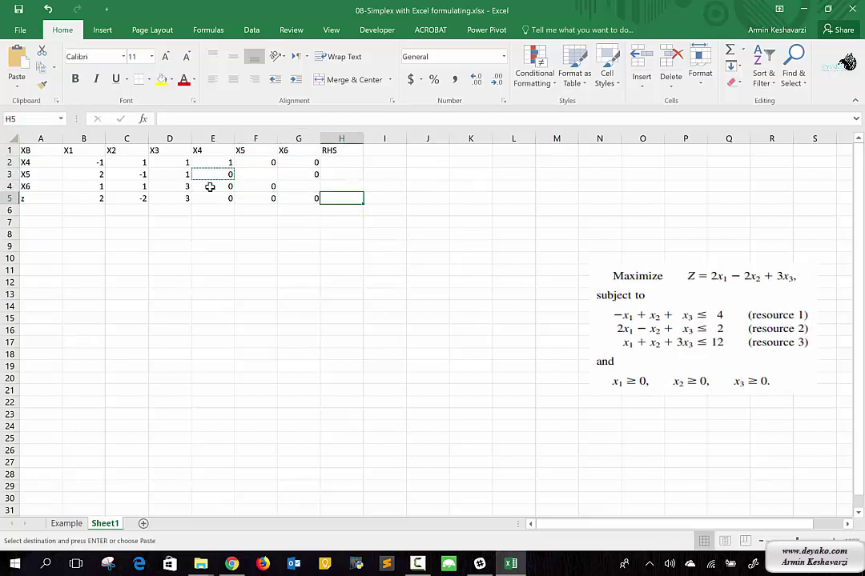
{"action": "key", "text": "ctrl+v"}
{"action": "key", "text": "Left"}
{"action": "key", "text": "Left"}
{"action": "key", "text": "Up"}
{"action": "key", "text": "Up"}
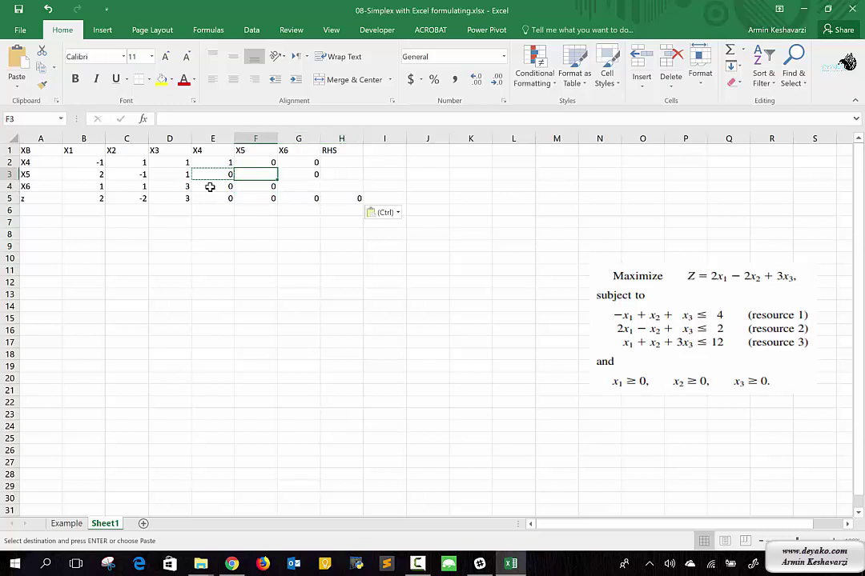
Enter 1 in F3, 2 in G4, and RHS values 4, 2, 12 in H2:H4
{"action": "type", "text": "1"}
{"action": "key", "text": "Right"}
{"action": "key", "text": "Down"}
{"action": "type", "text": "2"}
{"action": "key", "text": "Right"}
{"action": "key", "text": "Up"}
{"action": "key", "text": "Up"}
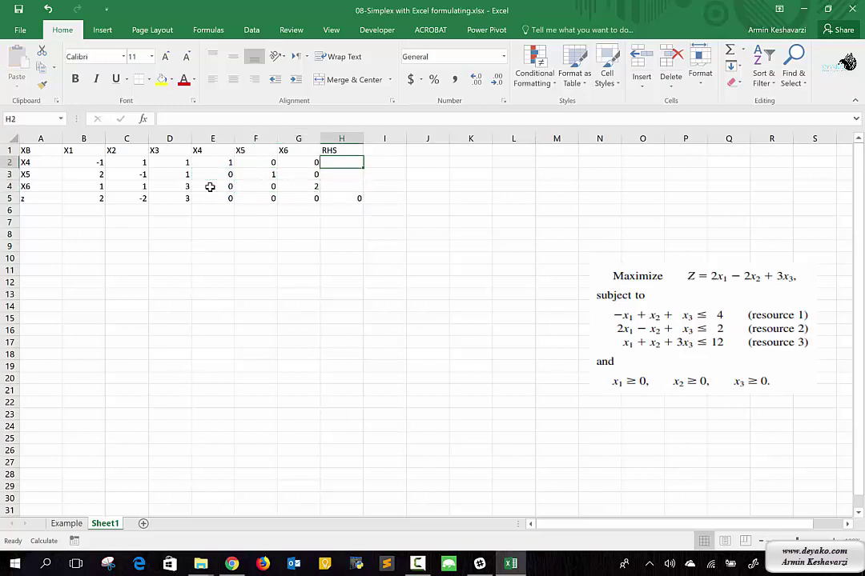
{"action": "type", "text": "4"}
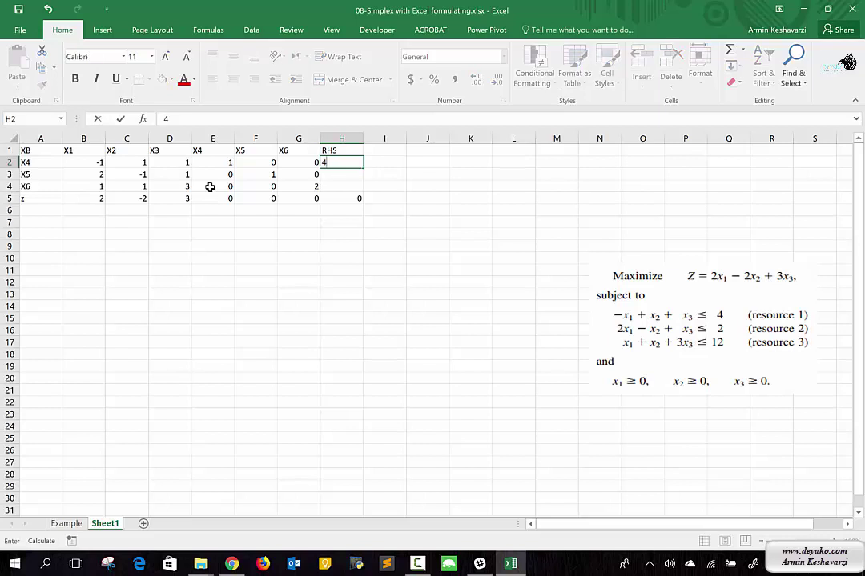
{"action": "key", "text": "Down"}
{"action": "type", "text": "2"}
{"action": "key", "text": "Down"}
{"action": "type", "text": "12"}
{"action": "key", "text": "Return"}
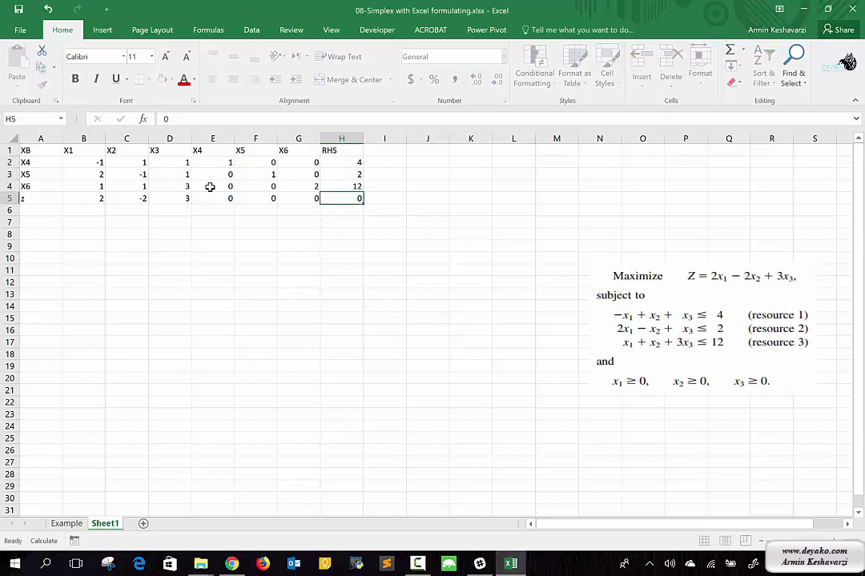
Apply All Borders to A1:H5 and center its contents vertically and horizontally
{"action": "mouse_move", "coordinate": [54, 153]}
{"action": "left_mouse_down"}
{"action": "mouse_move", "coordinate": [176, 191]}
{"action": "mouse_move", "coordinate": [345, 199]}
{"action": "left_mouse_up"}
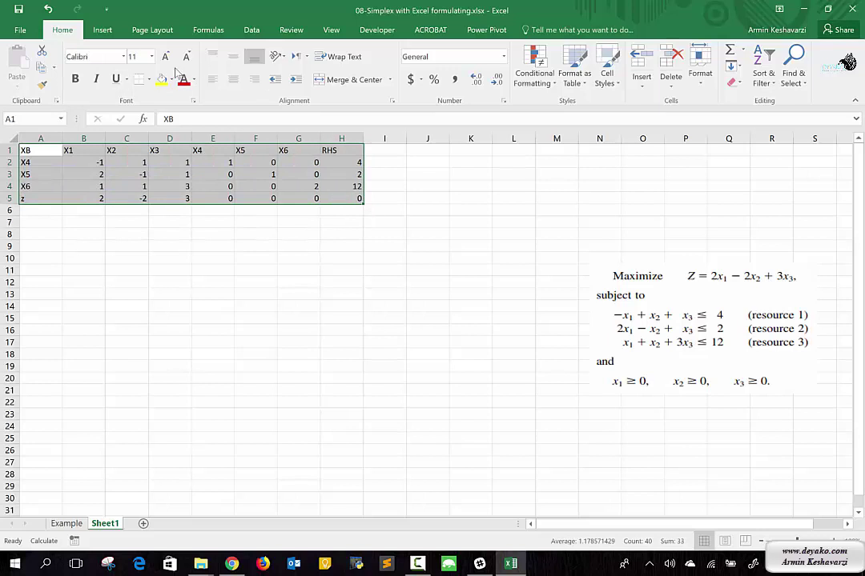
{"action": "left_click", "coordinate": [149, 79]}
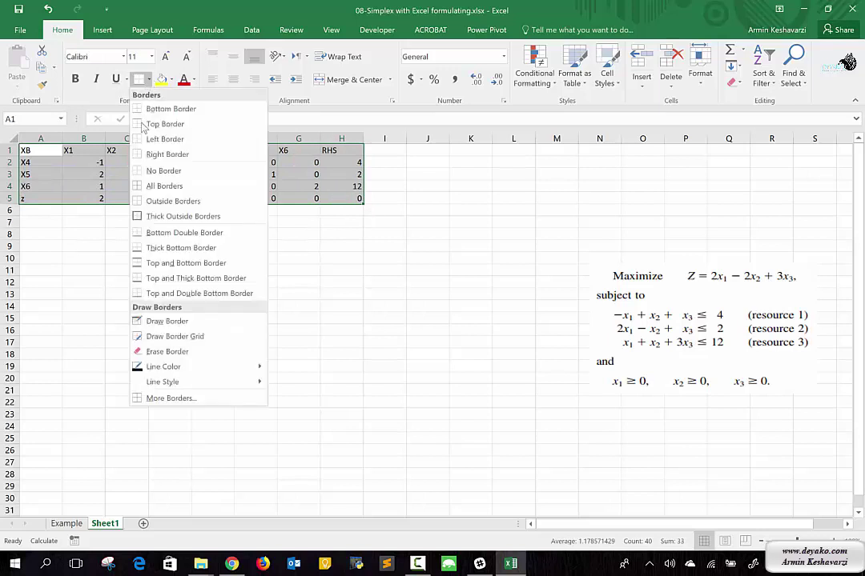
{"action": "left_click", "coordinate": [164, 186]}
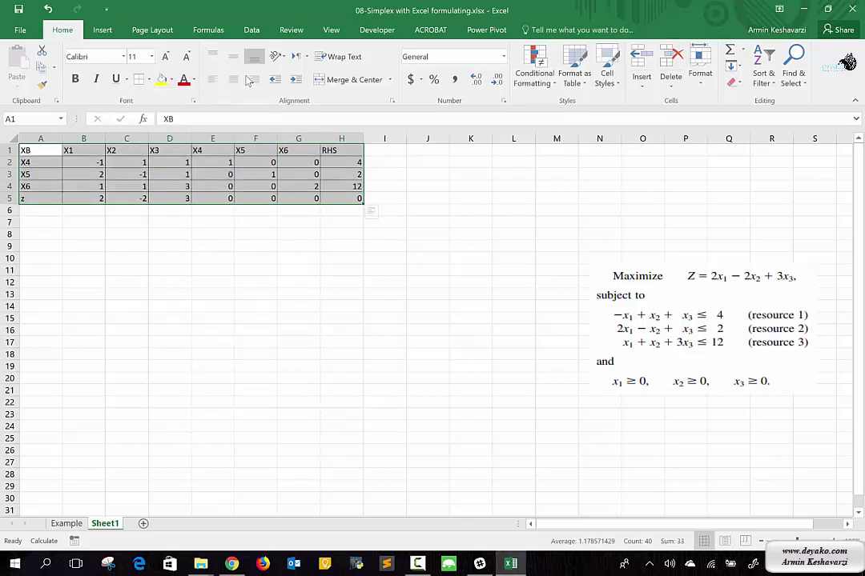
{"action": "left_click", "coordinate": [233, 56]}
{"action": "left_click", "coordinate": [233, 79]}
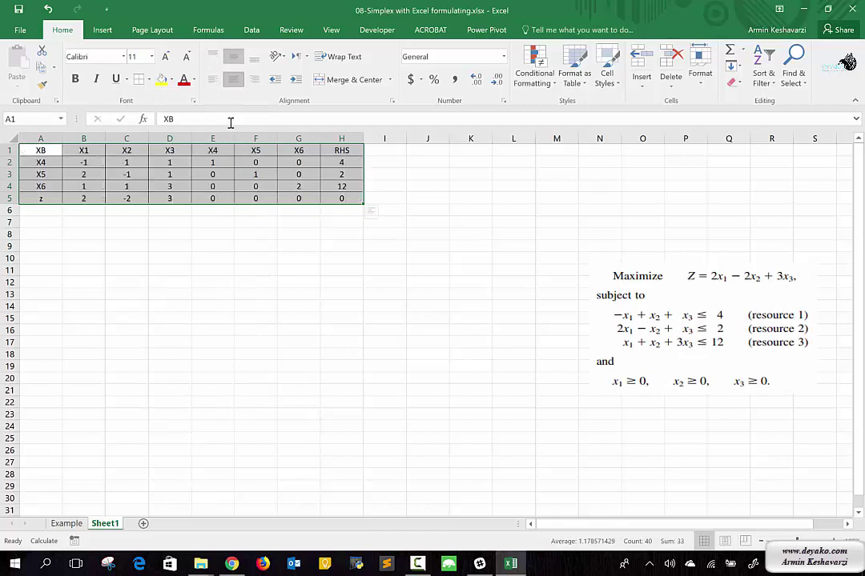
{"action": "left_click", "coordinate": [433, 150]}
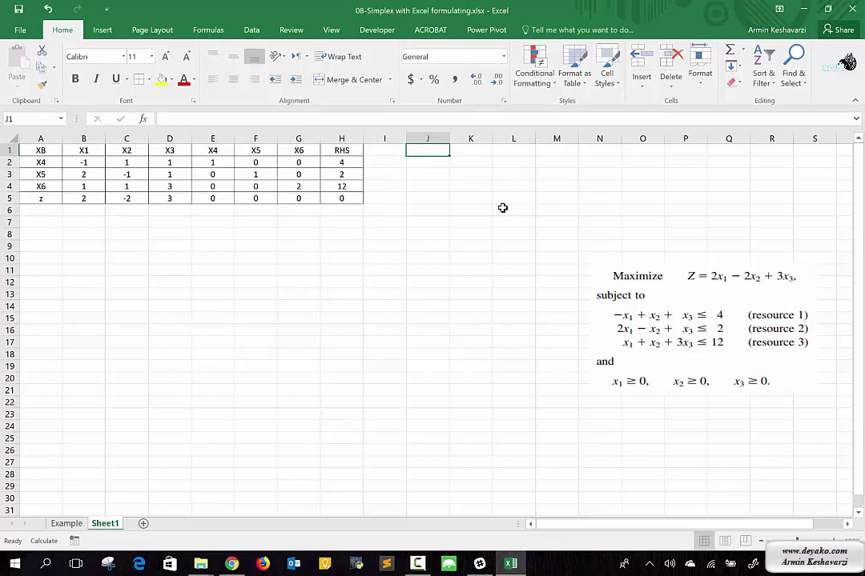
Label A7 'XB' and copy the basic variables X4, X5, X6 beneath it into A8:A10
{"action": "left_click", "coordinate": [36, 222]}
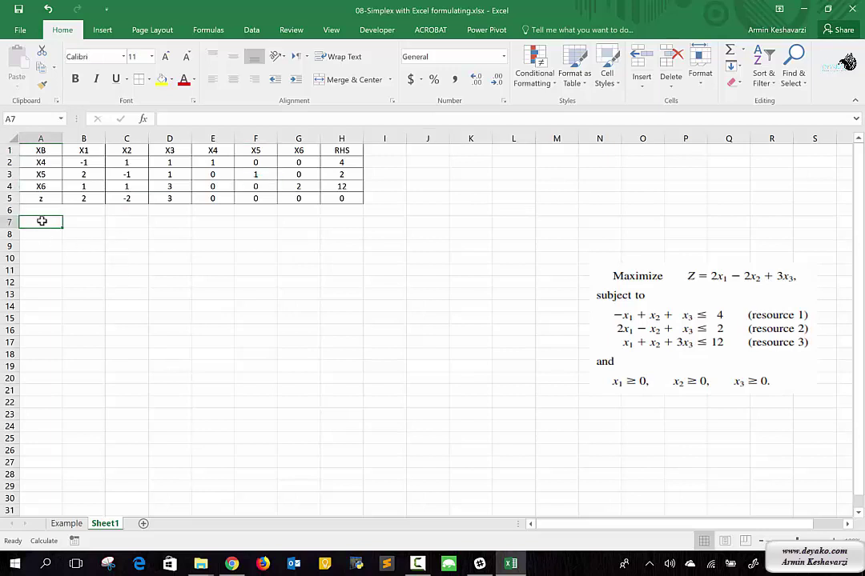
{"action": "type", "text": "XB"}
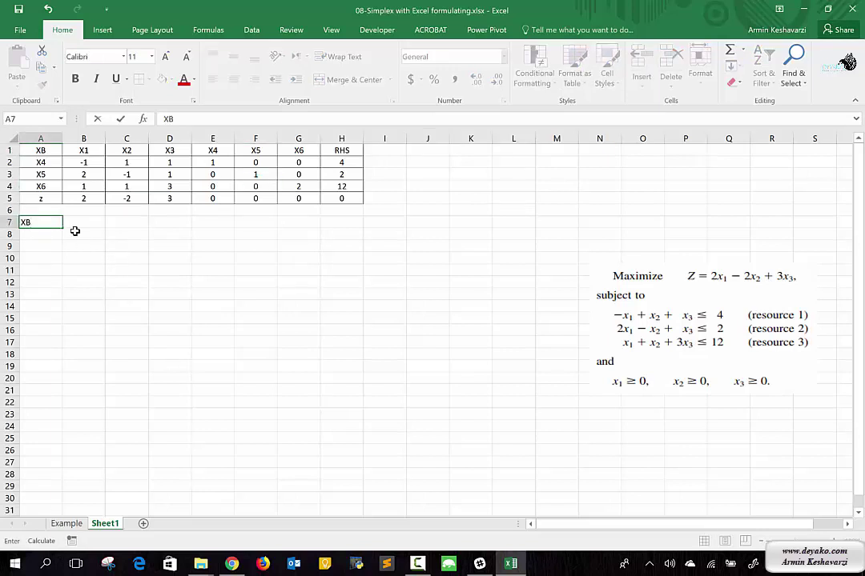
{"action": "key", "text": "Return"}
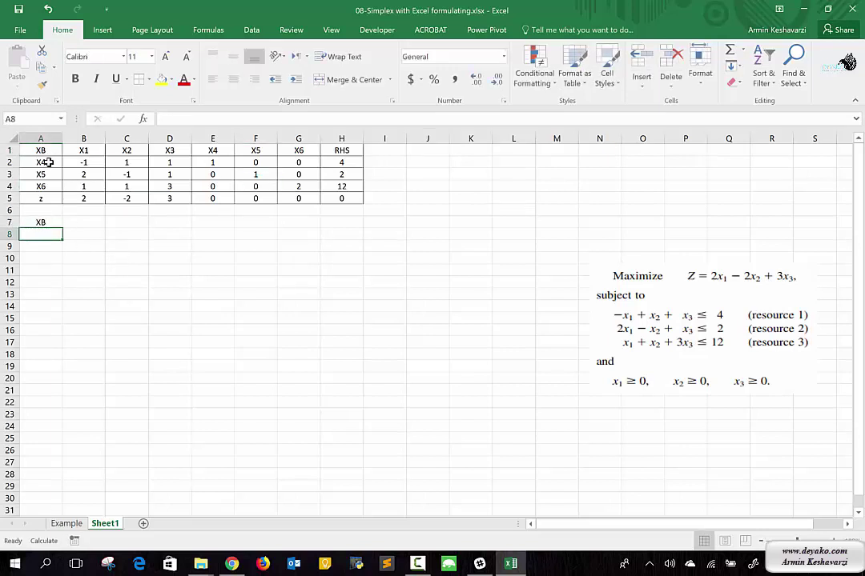
{"action": "left_click_drag", "start_coordinate": [48, 162], "coordinate": [45, 186]}
{"action": "key", "text": "ctrl+c"}
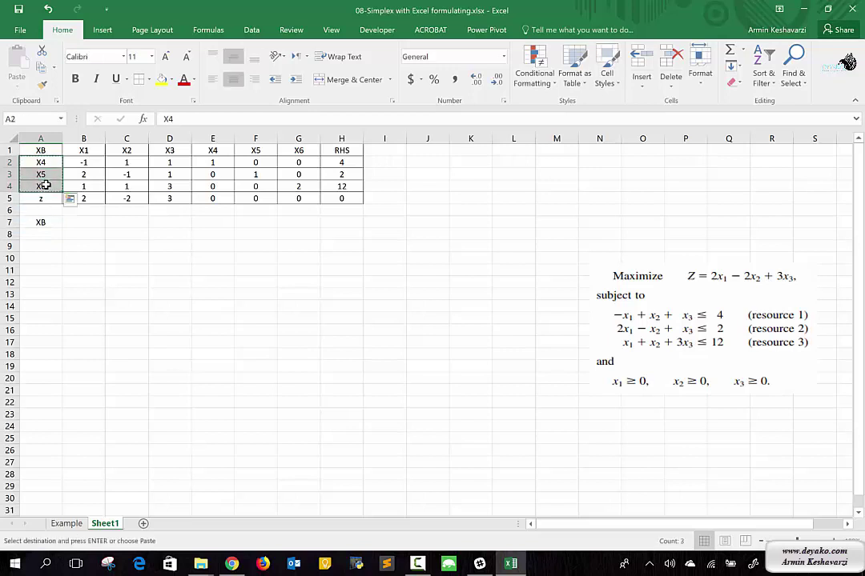
{"action": "left_click", "coordinate": [38, 234]}
{"action": "key", "text": "ctrl+v"}
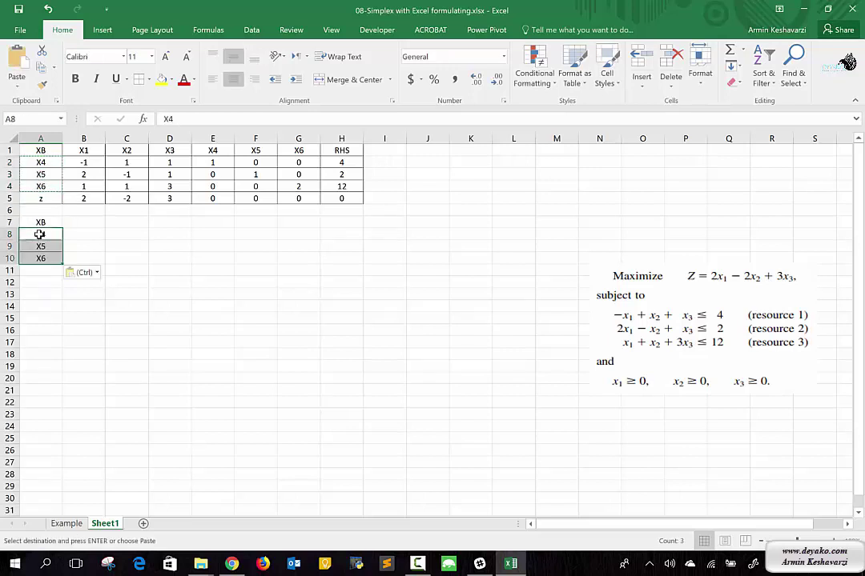
Enter 'XN' in B7 with X1, X2, X3 listed below it in B8:B10
{"action": "left_click", "coordinate": [84, 224]}
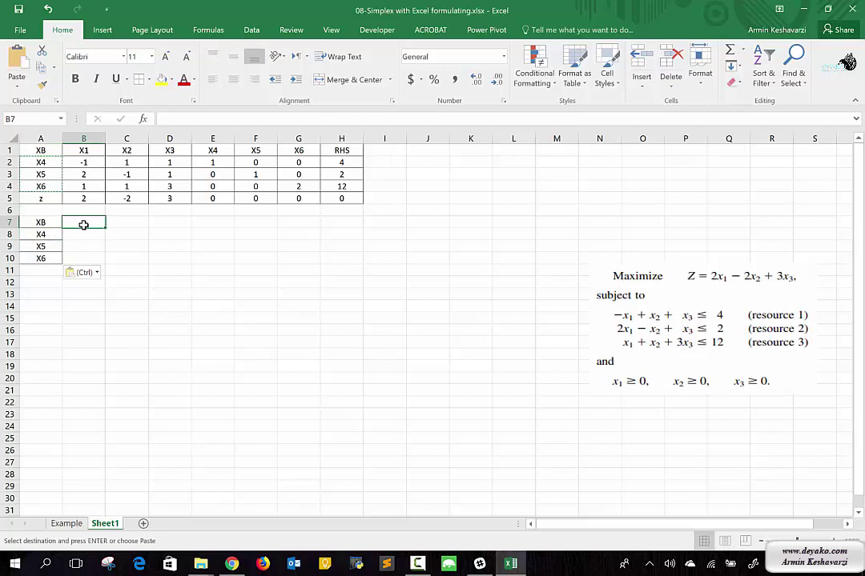
{"action": "type", "text": "XN"}
{"action": "key", "text": "Return"}
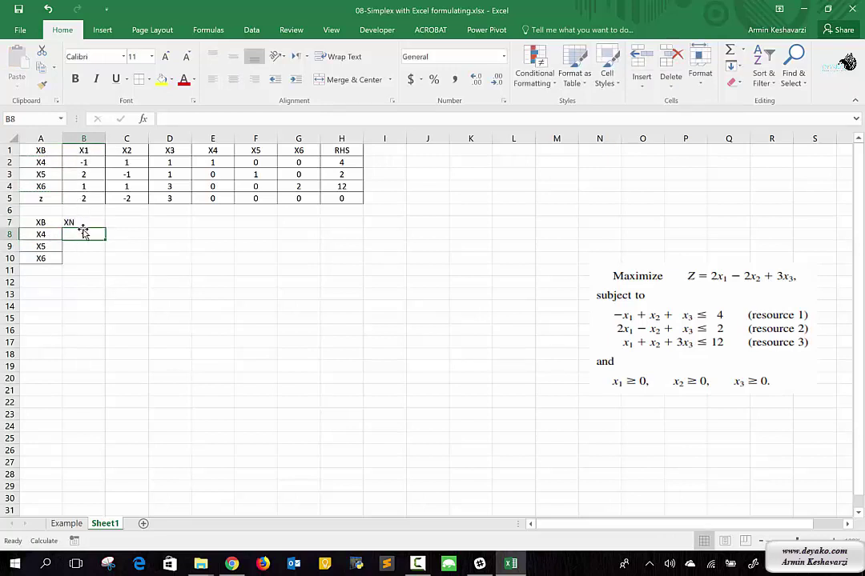
{"action": "type", "text": "X!"}
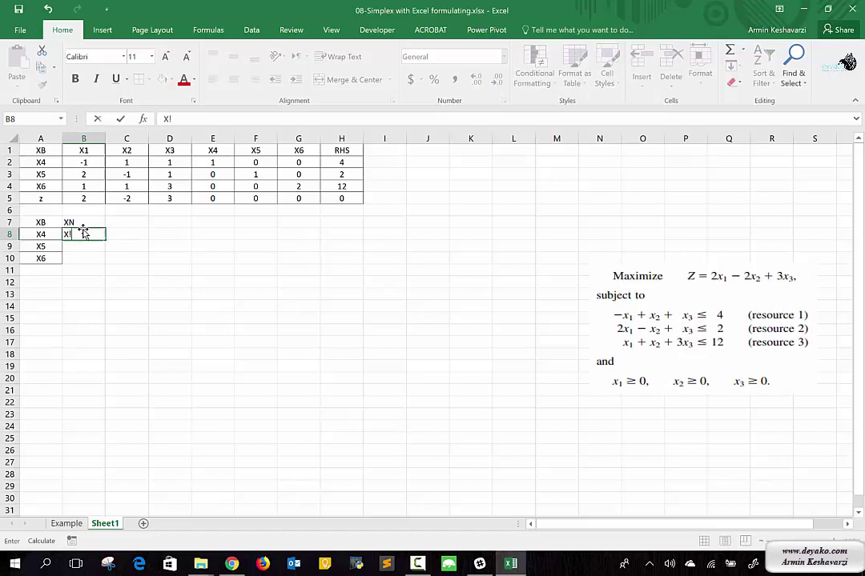
{"action": "key", "text": "Return"}
{"action": "left_click", "coordinate": [83, 231]}
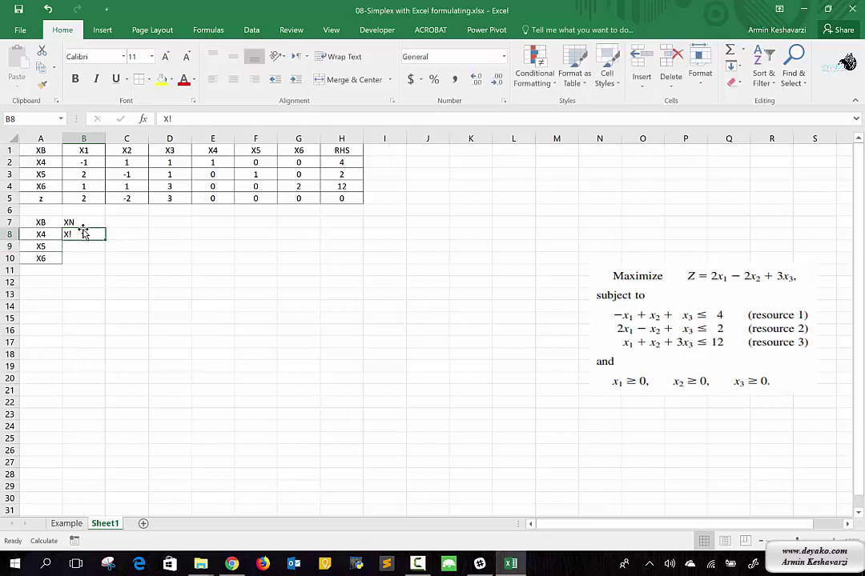
{"action": "type", "text": "X1"}
{"action": "key", "text": "Return"}
{"action": "type", "text": "X1"}
{"action": "key", "text": "BackSpace"}
{"action": "type", "text": "2"}
{"action": "key", "text": "Return"}
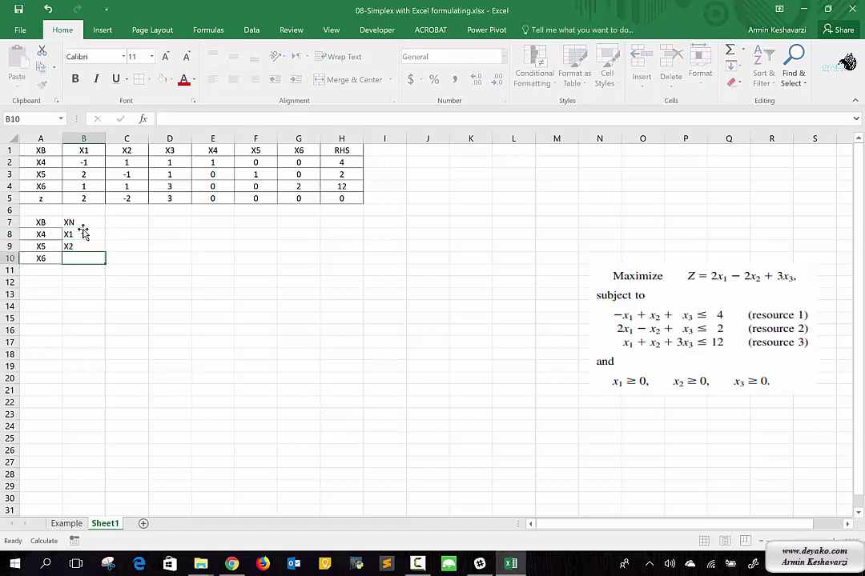
{"action": "type", "text": "X3"}
{"action": "key", "text": "Return"}
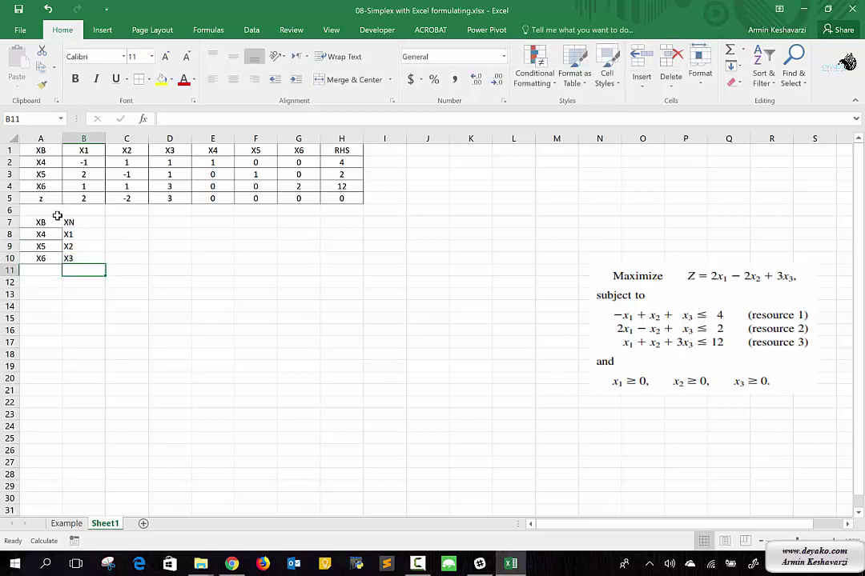
Centre the A7:B10 table and give every cell borders
{"action": "left_click_drag", "start_coordinate": [52, 221], "coordinate": [74, 255]}
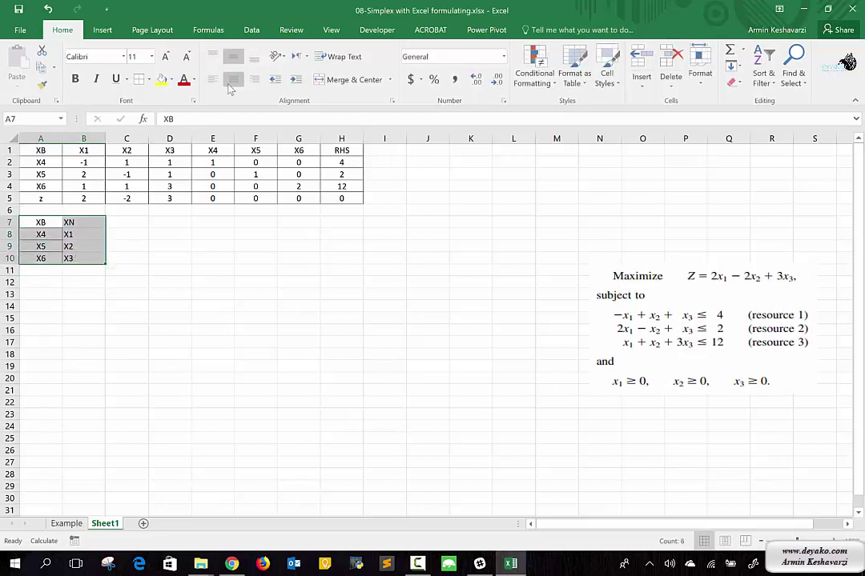
{"action": "left_click", "coordinate": [233, 79]}
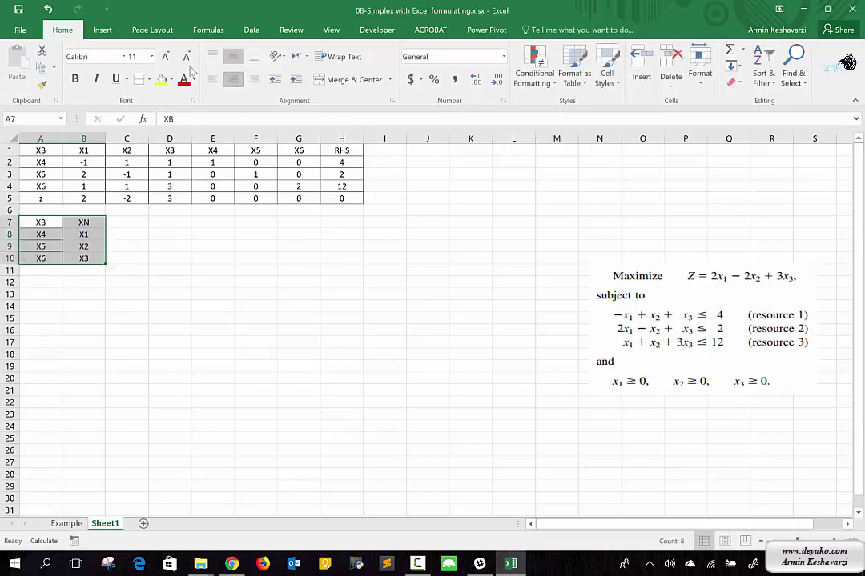
{"action": "left_click", "coordinate": [137, 80]}
{"action": "left_click", "coordinate": [152, 221]}
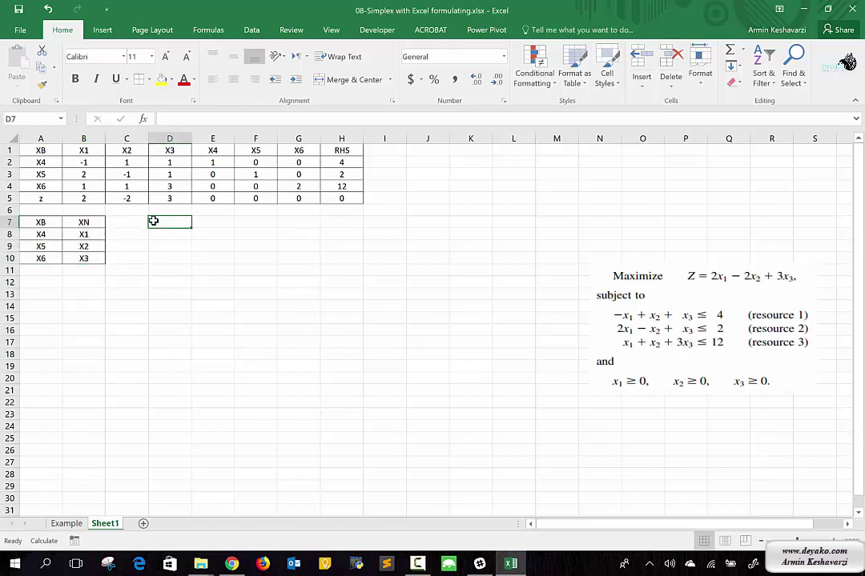
Label D7 'B', set G4 to 1, and copy the E2:G4 identity block into D8:F10
{"action": "type", "text": "B"}
{"action": "key", "text": "Return"}
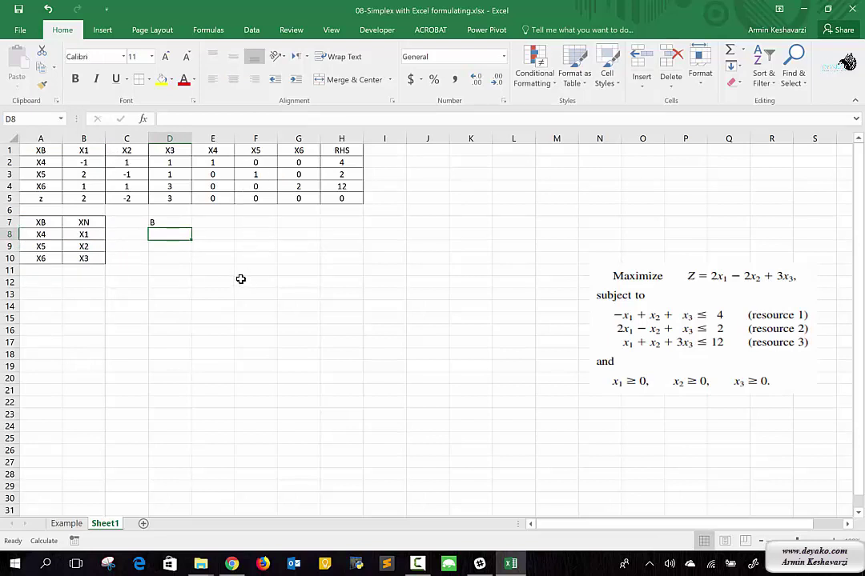
{"action": "left_click", "coordinate": [212, 161]}
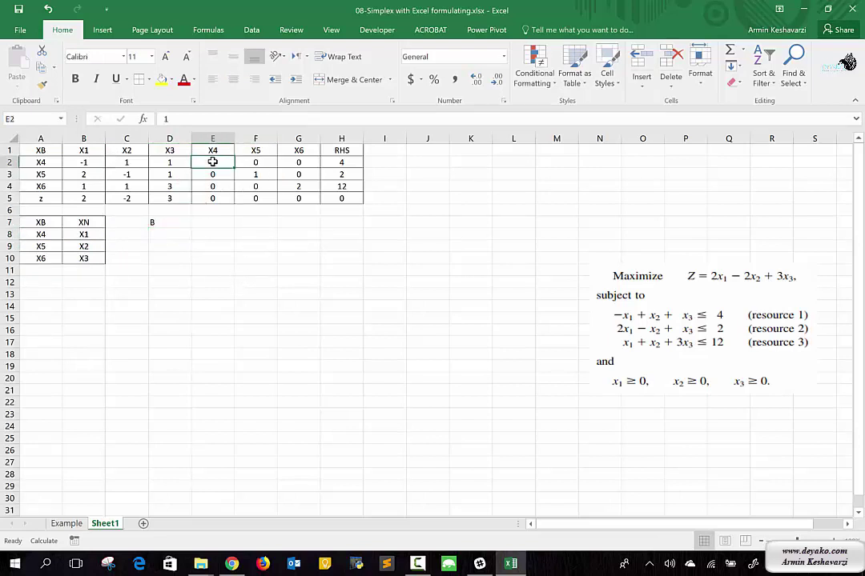
{"action": "left_click", "coordinate": [305, 186]}
{"action": "type", "text": "1"}
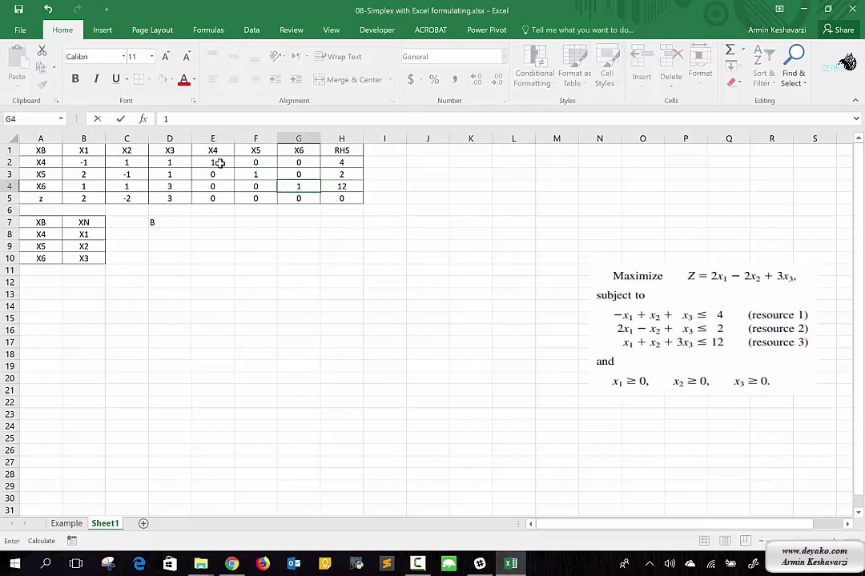
{"action": "left_click_drag", "start_coordinate": [219, 163], "coordinate": [298, 191]}
{"action": "key", "text": "ctrl+c"}
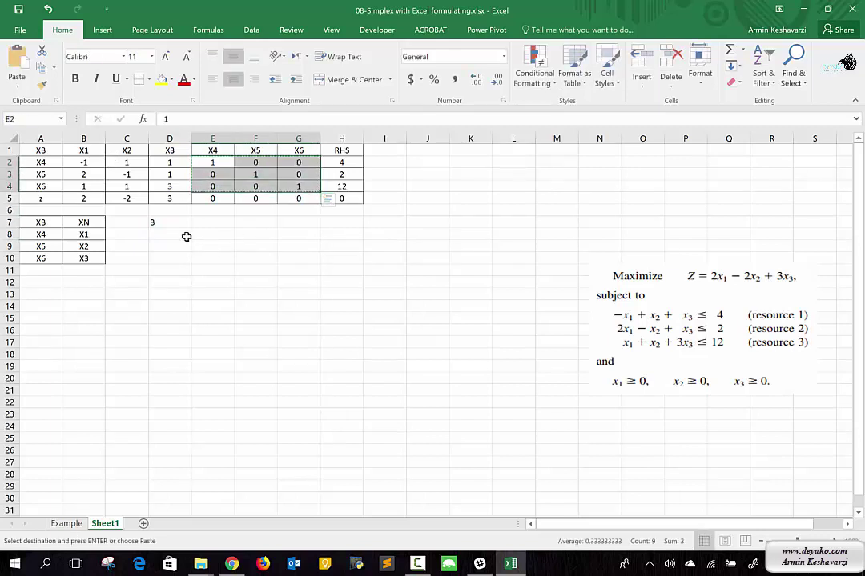
{"action": "left_click", "coordinate": [185, 236]}
{"action": "key", "text": "ctrl+v"}
Merge and centre the B heading across D7:F7
{"action": "left_click", "coordinate": [169, 224]}
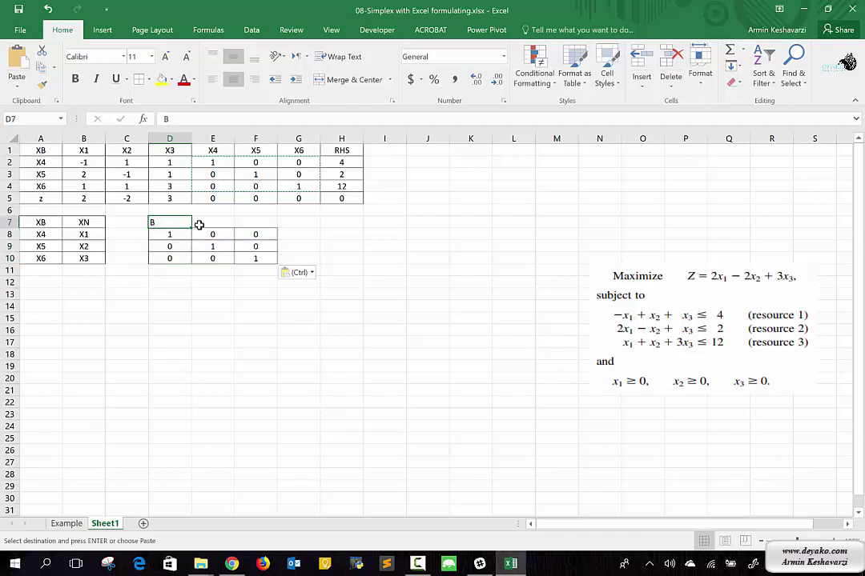
{"action": "left_click_drag", "start_coordinate": [199, 225], "coordinate": [240, 224]}
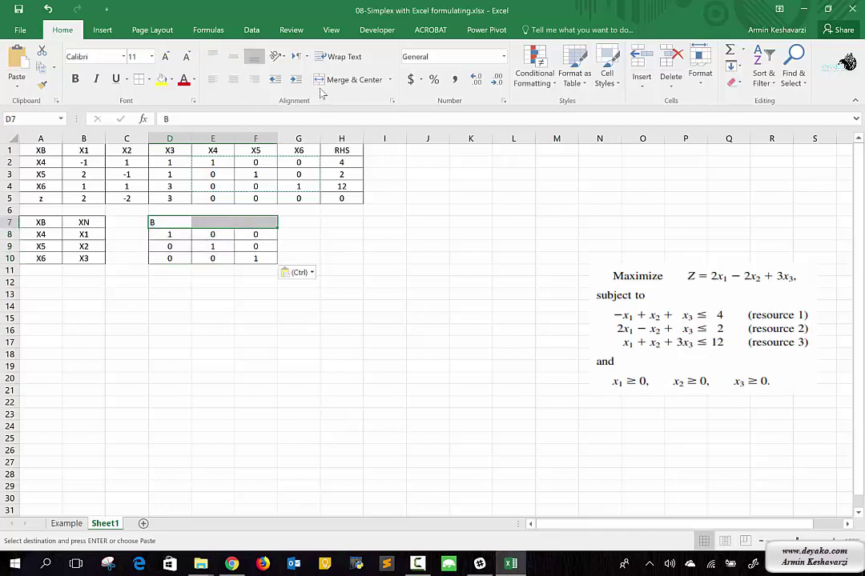
{"action": "left_click", "coordinate": [342, 79]}
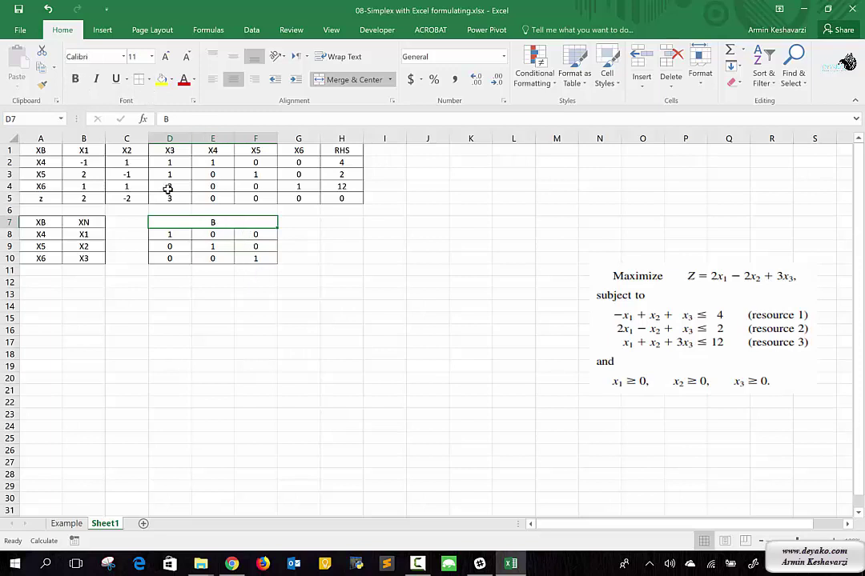
{"action": "left_click", "coordinate": [176, 285]}
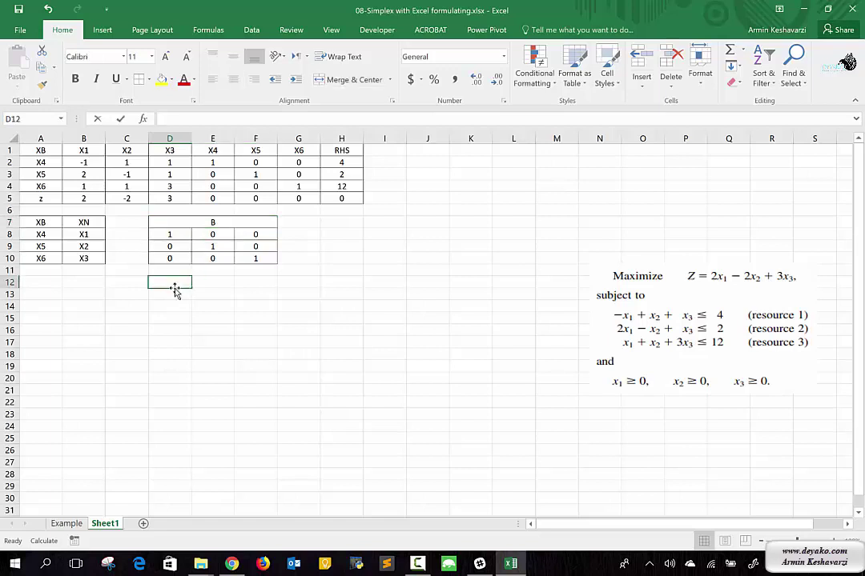
Label D12 'Binvers' and enter =MINVERSE(D8:F10) in D13
{"action": "type", "text": "Binvers"}
{"action": "key", "text": "Return"}
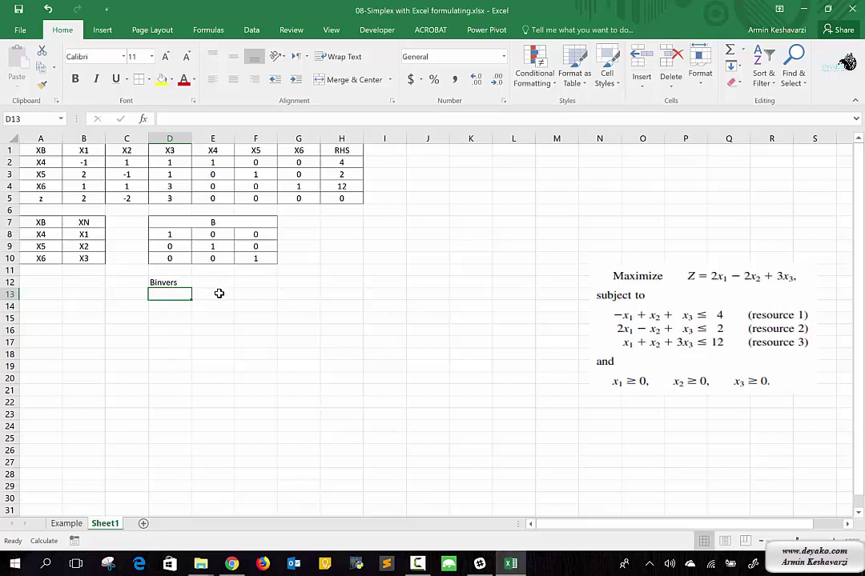
{"action": "type", "text": "=m"}
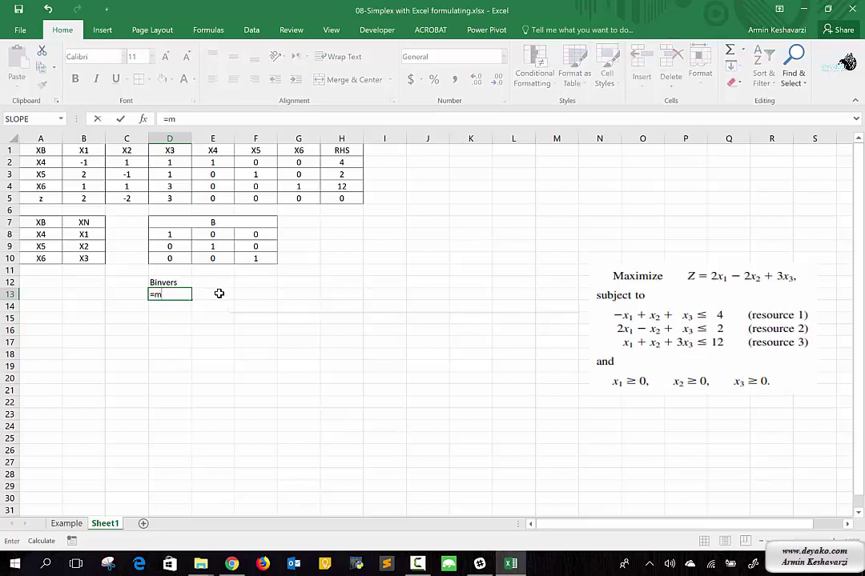
{"action": "type", "text": "in"}
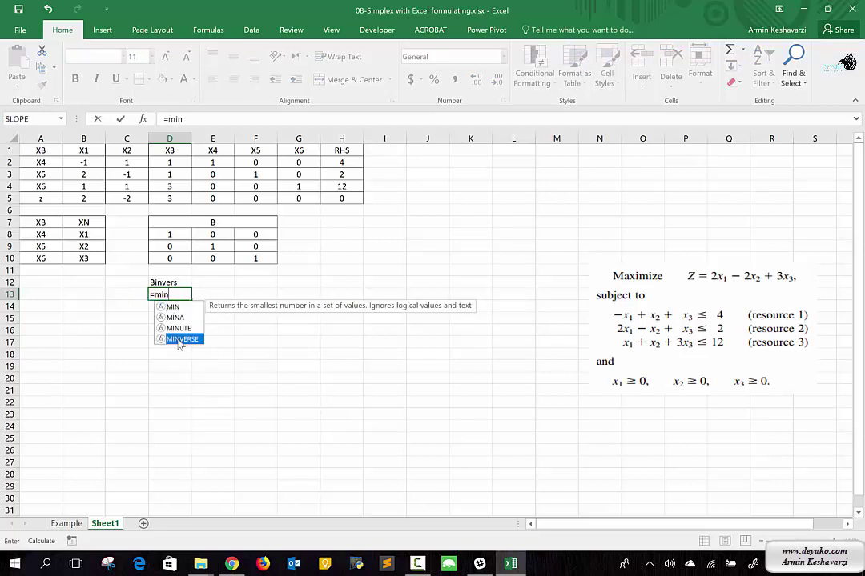
{"action": "double_click", "coordinate": [181, 340]}
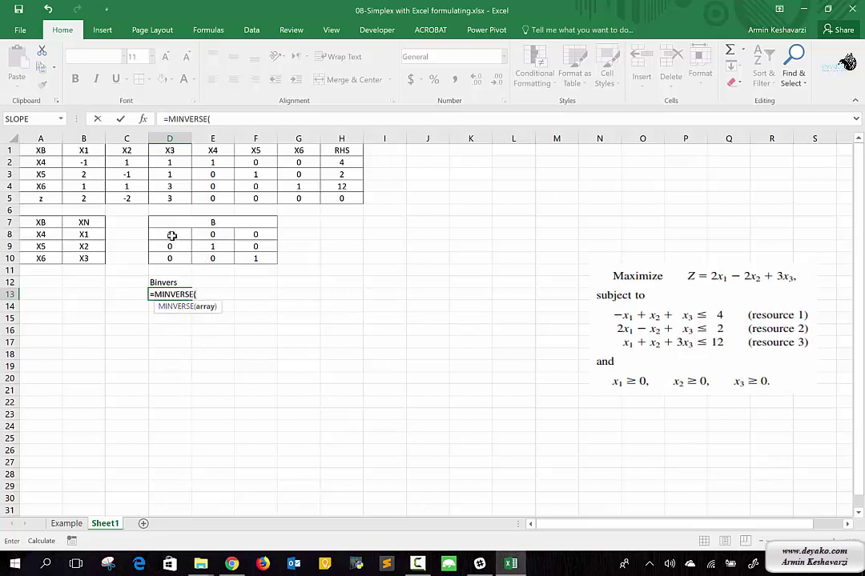
{"action": "left_click_drag", "start_coordinate": [171, 233], "coordinate": [240, 256]}
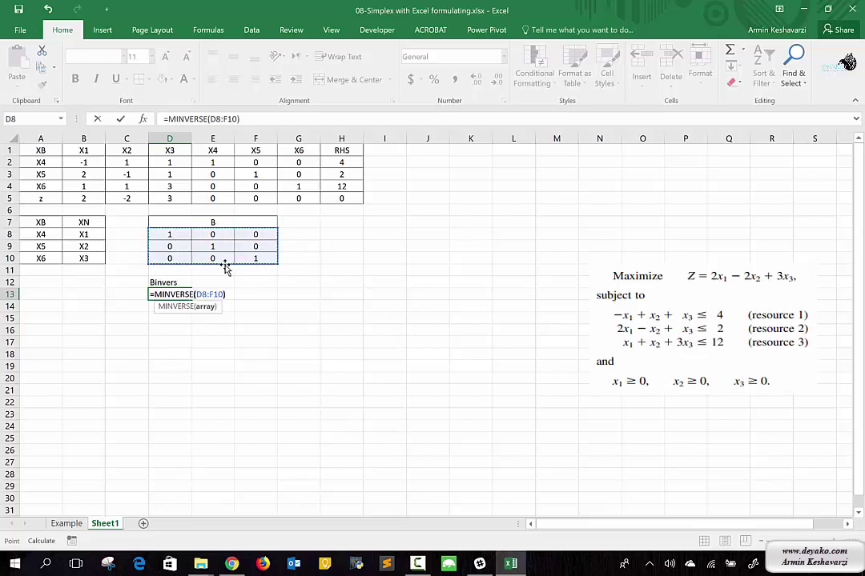
{"action": "key", "text": "Return"}
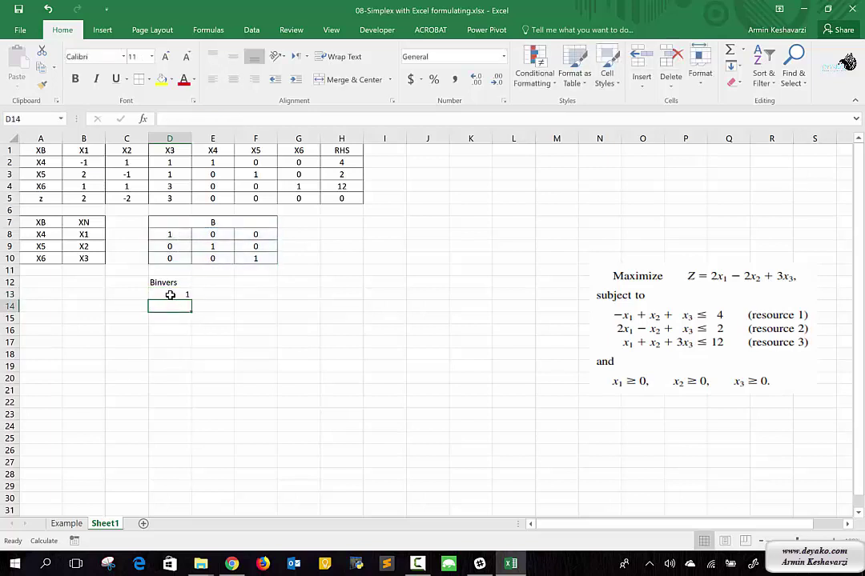
{"action": "mouse_move", "coordinate": [170, 233]}
{"action": "left_mouse_down"}
{"action": "mouse_move", "coordinate": [239, 225]}
{"action": "mouse_move", "coordinate": [175, 248]}
{"action": "mouse_move", "coordinate": [172, 256]}
{"action": "left_mouse_up"}
{"action": "left_click", "coordinate": [168, 297]}
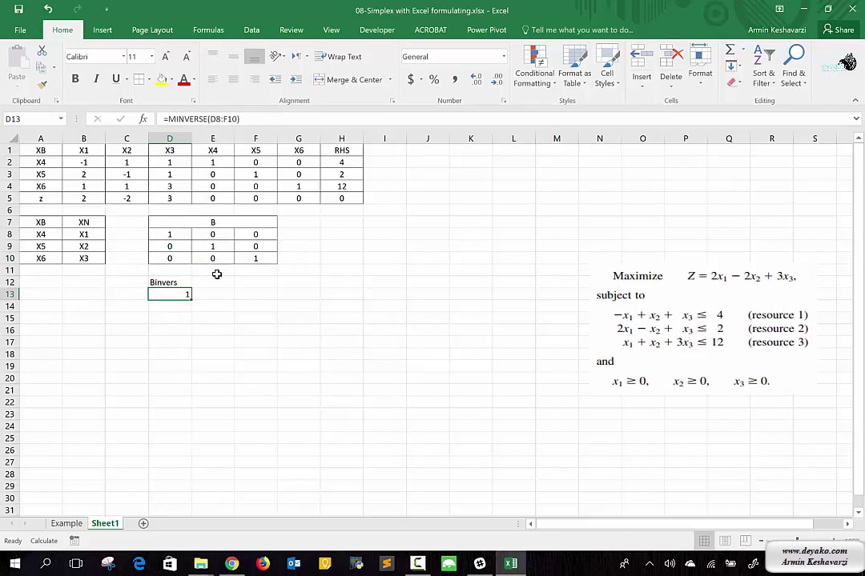
Turn D13's MINVERSE into a 3×3 array formula spanning D13:F15
{"action": "key", "text": "shift+Right"}
{"action": "key", "text": "shift+Right"}
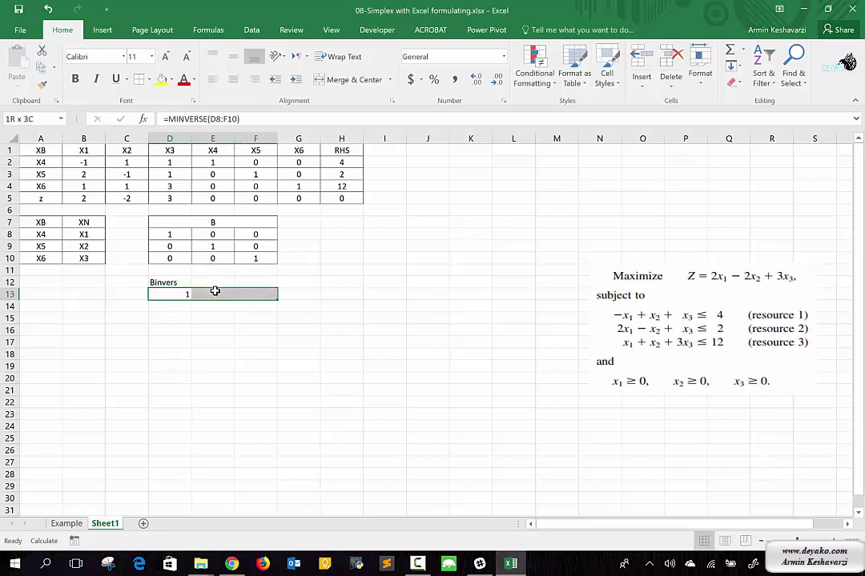
{"action": "key", "text": "shift+Down"}
{"action": "key", "text": "shift+Down"}
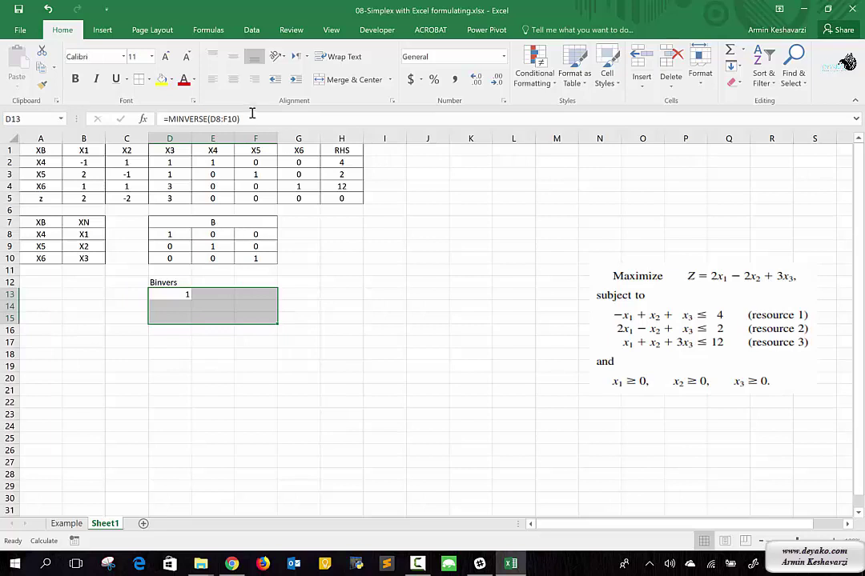
{"action": "left_click", "coordinate": [159, 294]}
{"action": "key", "text": "shift+Right"}
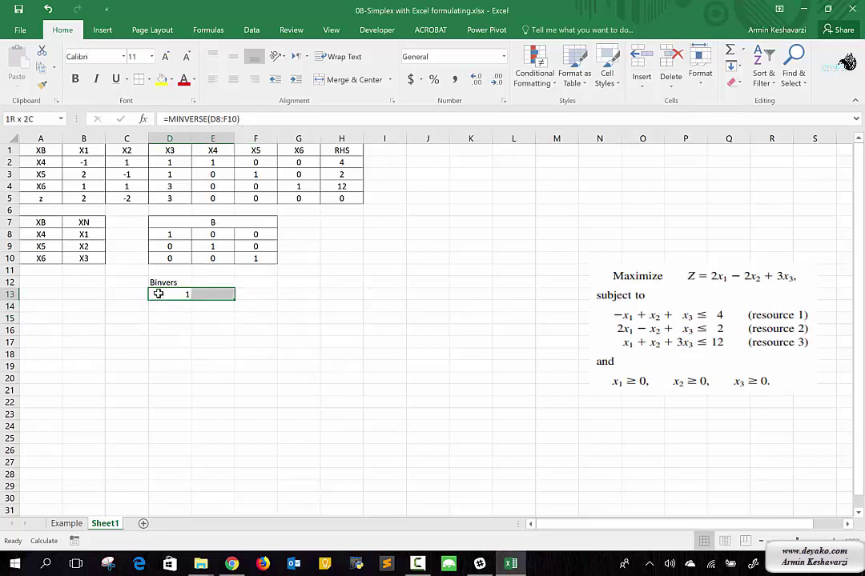
{"action": "key", "text": "shift+Right"}
{"action": "key", "text": "shift+Down"}
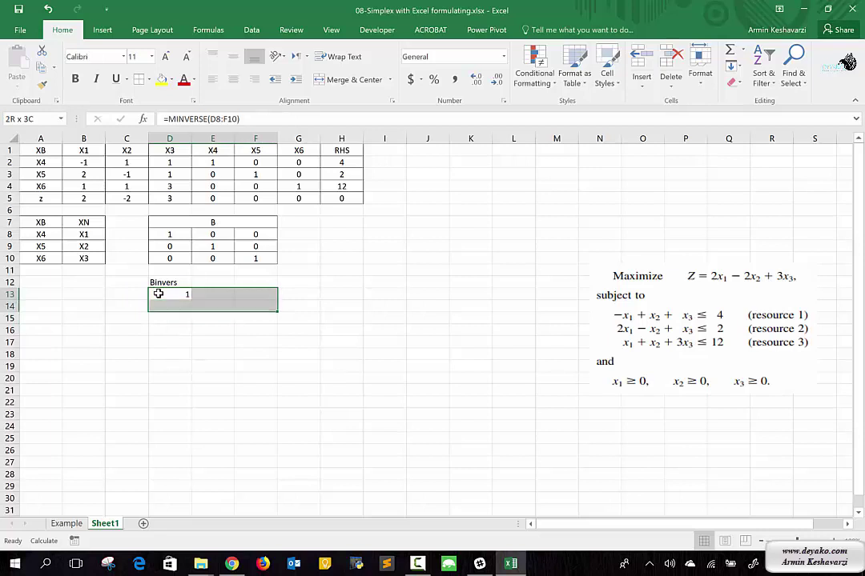
{"action": "key", "text": "shift+Down"}
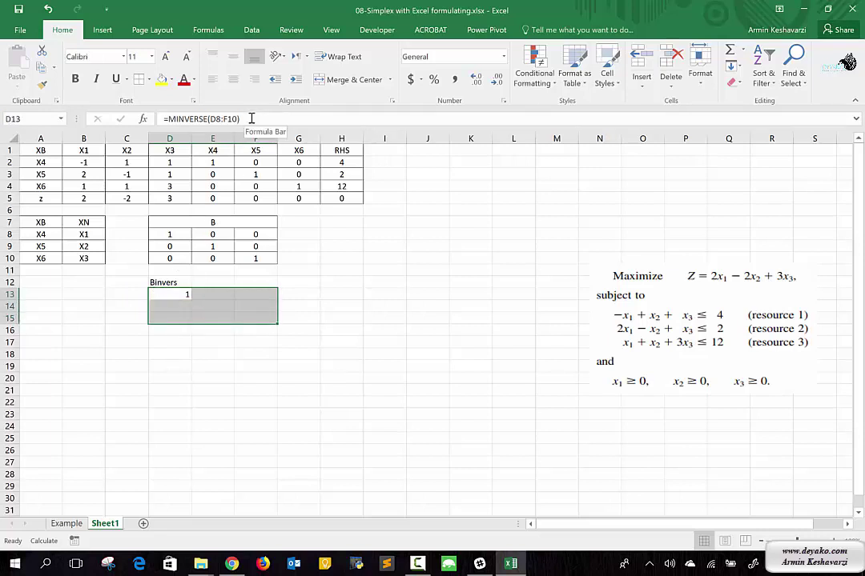
{"action": "left_click", "coordinate": [251, 118]}
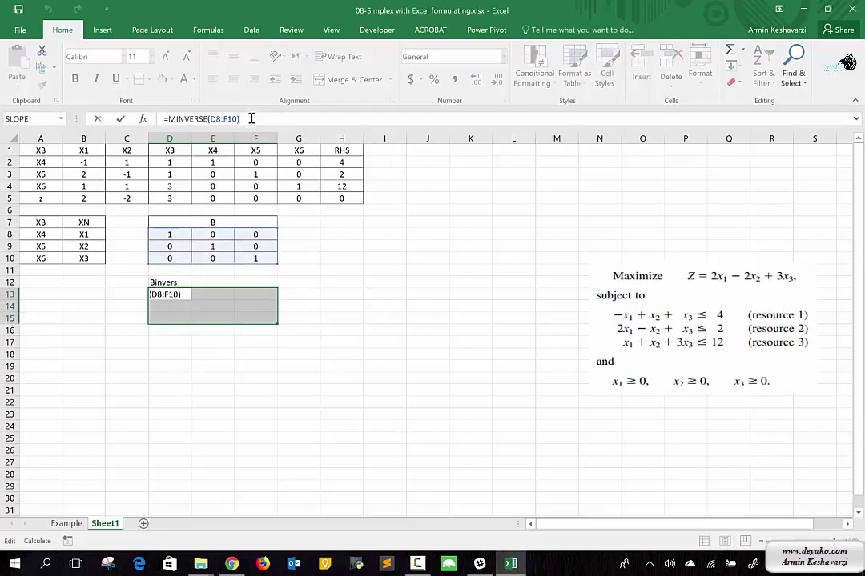
{"action": "key", "text": "ctrl+shift+Return"}
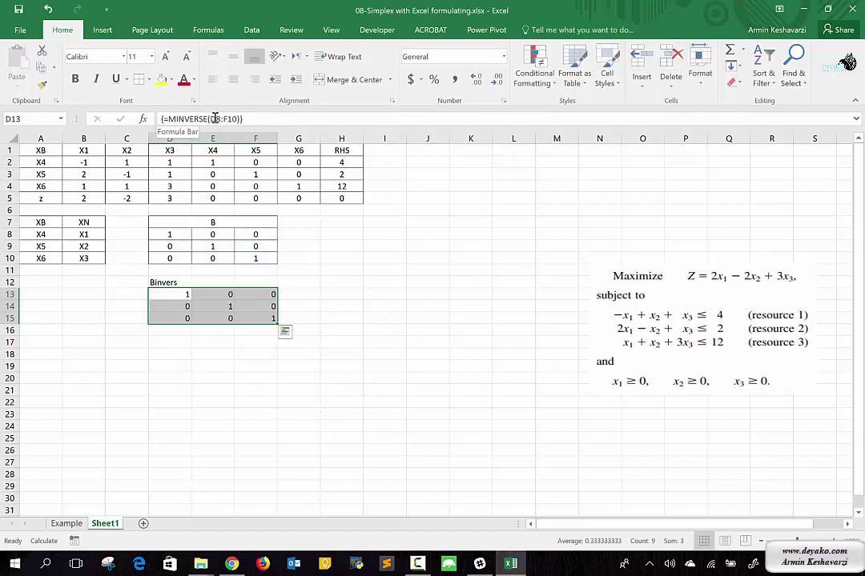
Check the identity-matrix entries in D13:F15 and select the label row D12:F12
{"action": "left_click", "coordinate": [198, 295]}
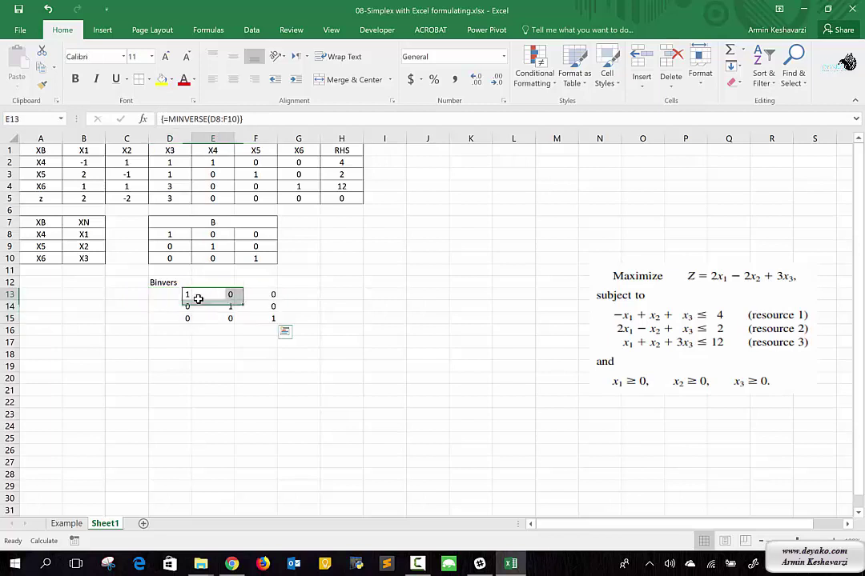
{"action": "left_click", "coordinate": [257, 294]}
{"action": "left_click", "coordinate": [246, 309]}
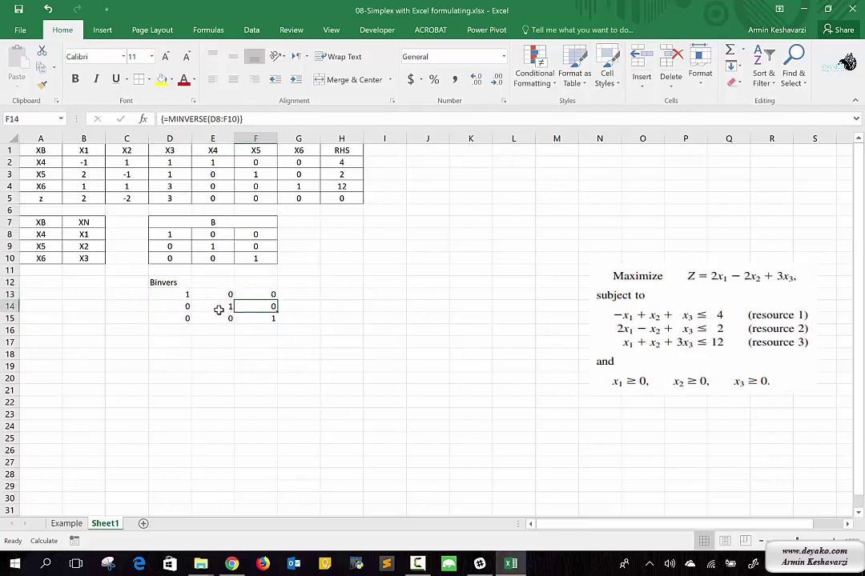
{"action": "left_click", "coordinate": [194, 306]}
{"action": "left_click", "coordinate": [187, 305]}
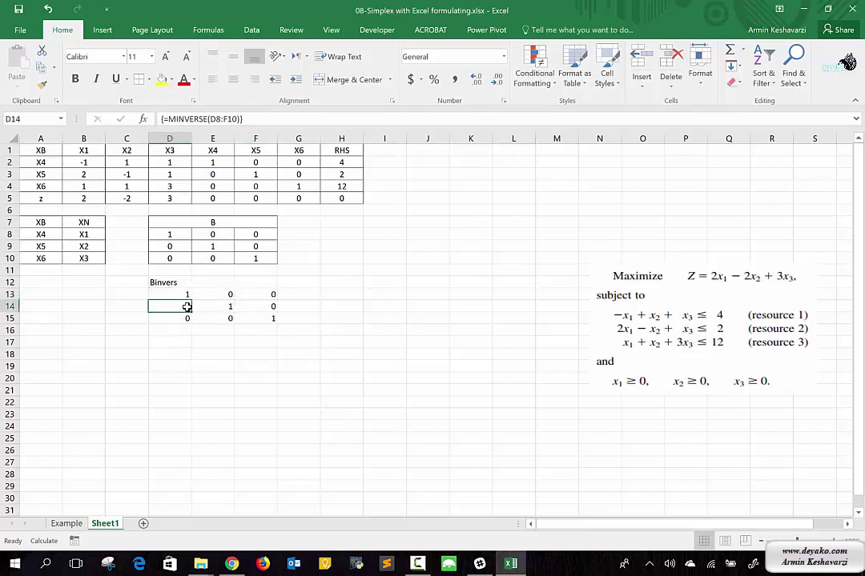
{"action": "left_click_drag", "start_coordinate": [178, 295], "coordinate": [256, 320]}
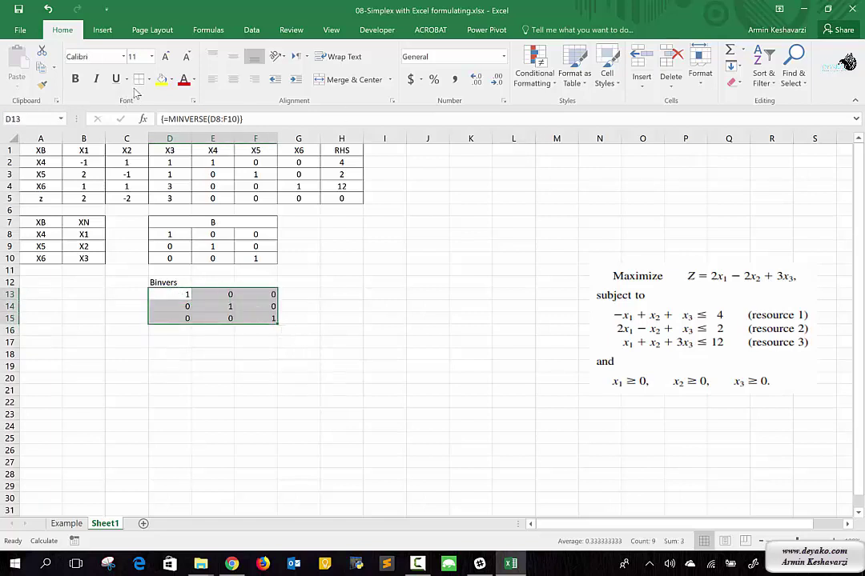
{"action": "left_click", "coordinate": [251, 283]}
{"action": "left_click_drag", "start_coordinate": [251, 283], "coordinate": [184, 283]}
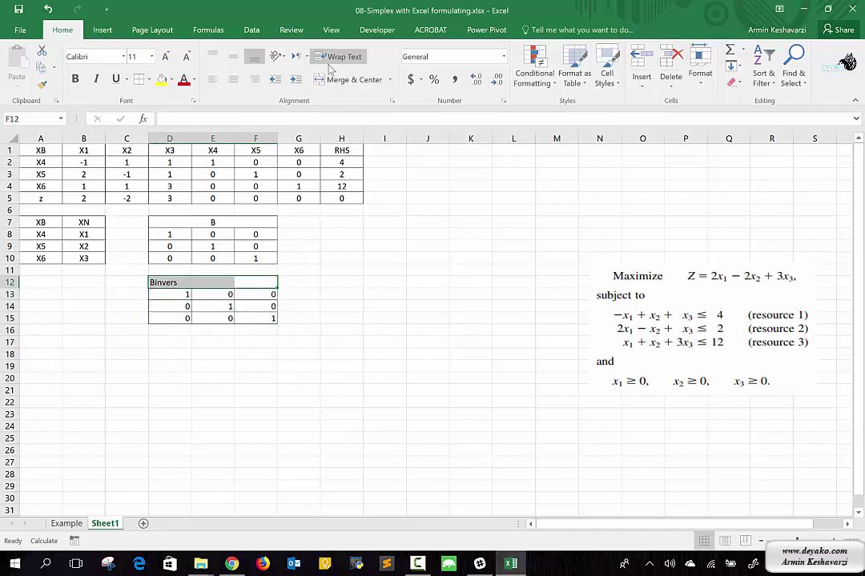
Merge, centre and bold the Binvers heading over its matrix
{"action": "left_click", "coordinate": [326, 81]}
{"action": "left_click", "coordinate": [76, 78]}
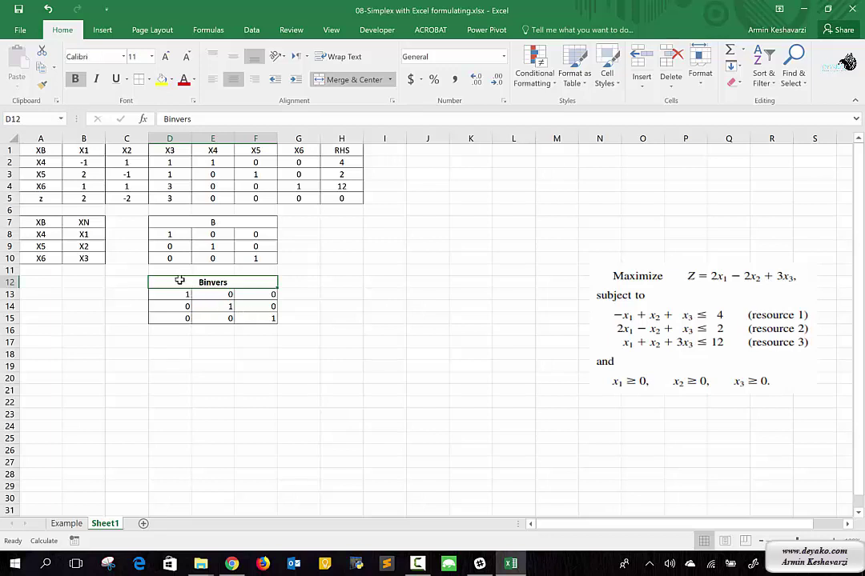
{"action": "left_click_drag", "start_coordinate": [190, 295], "coordinate": [273, 317]}
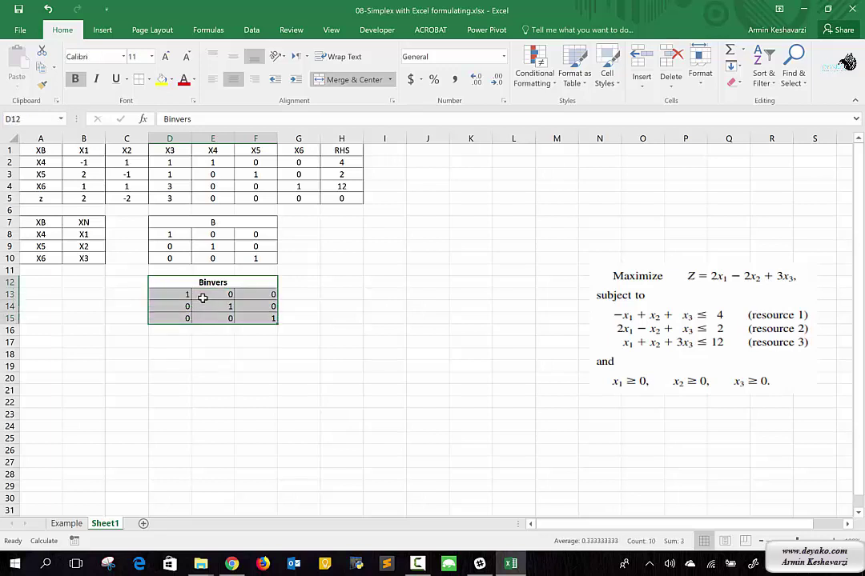
Add a CB label in cell A12
{"action": "left_click", "coordinate": [40, 280]}
{"action": "type", "text": "CB"}
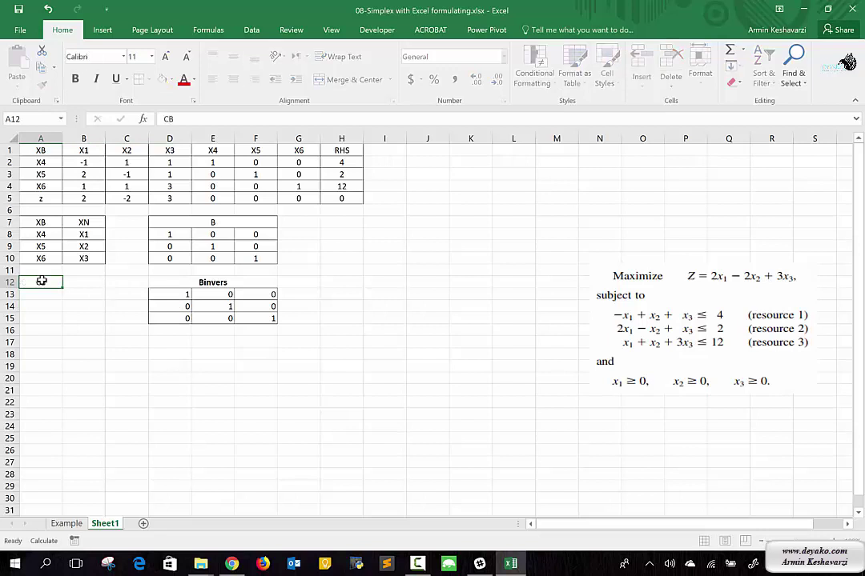
{"action": "key", "text": "Down"}
{"action": "key", "text": "Right"}
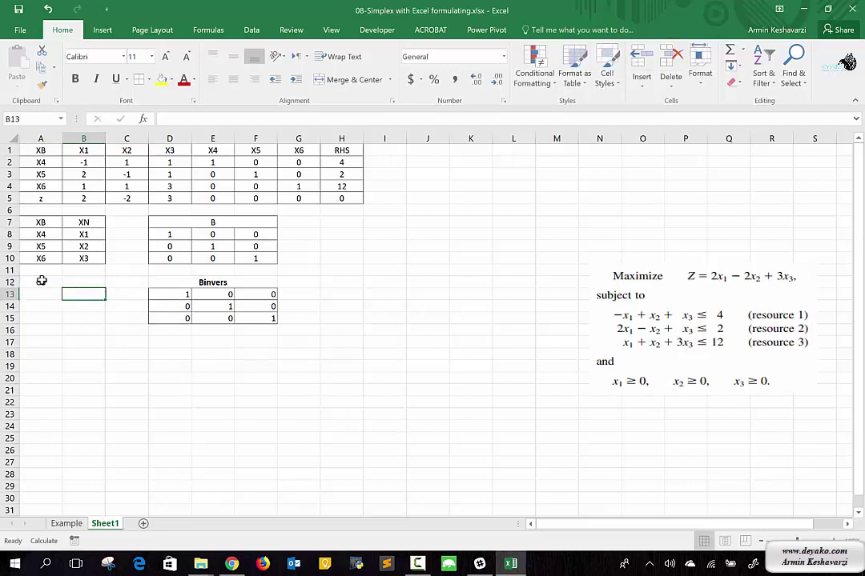
{"action": "key", "text": "Left"}
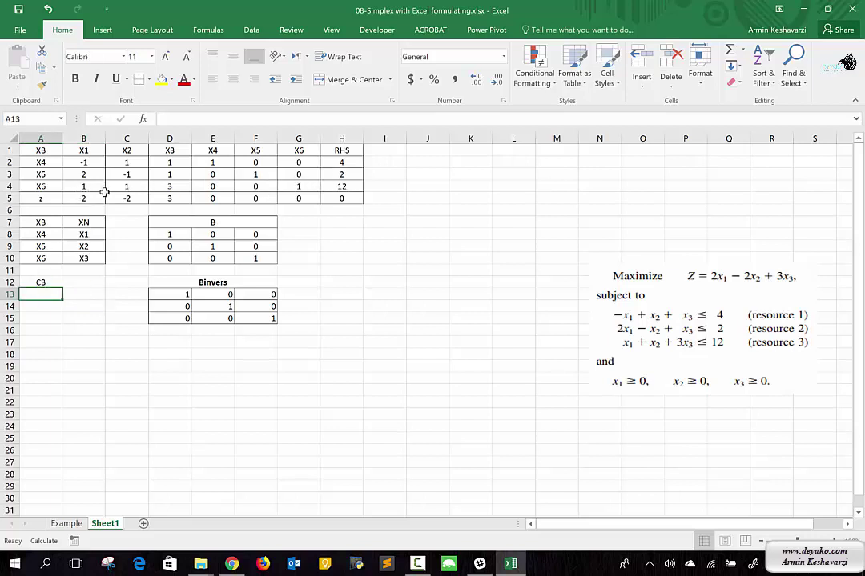
{"action": "left_click", "coordinate": [51, 281]}
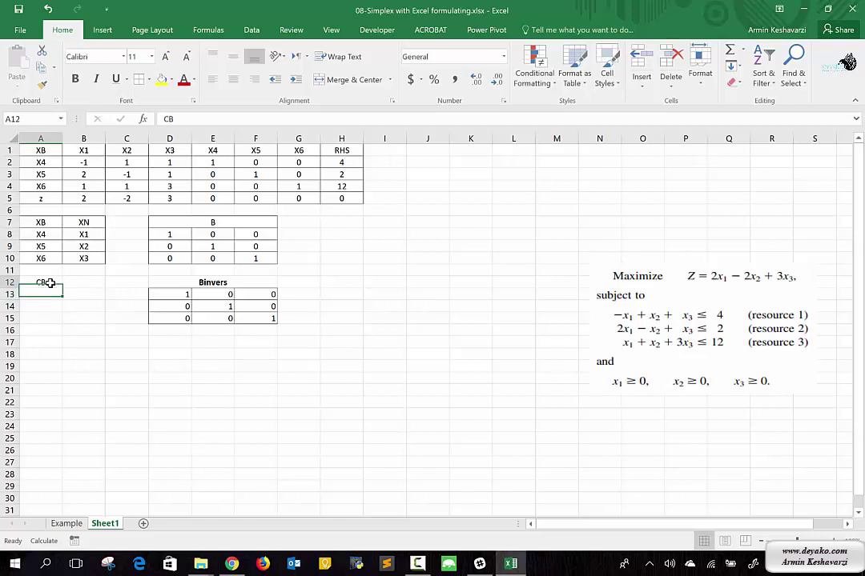
{"action": "left_click_drag", "start_coordinate": [84, 200], "coordinate": [212, 198]}
Insert two blank rows at row 6 to shift the lower tables down, then start a formula in A16
{"action": "left_click", "coordinate": [12, 210]}
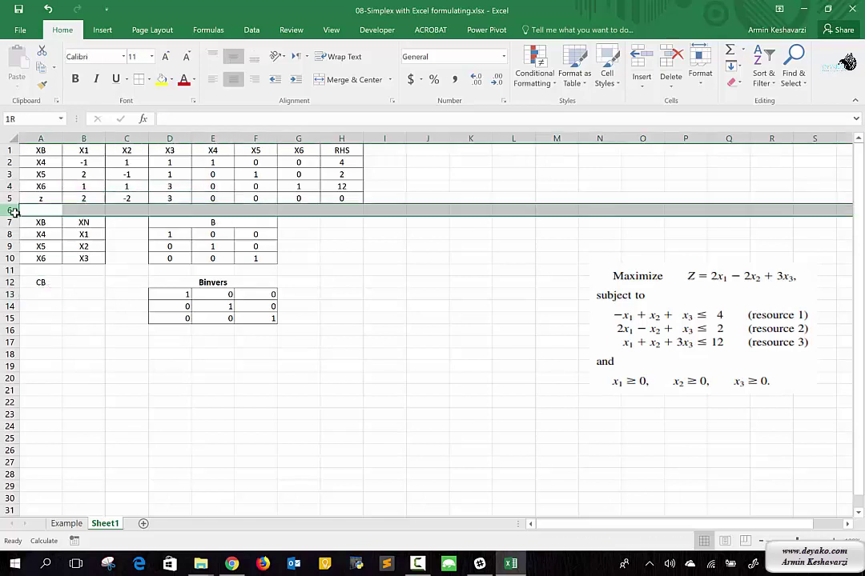
{"action": "right_click", "coordinate": [11, 210]}
{"action": "left_click", "coordinate": [38, 300]}
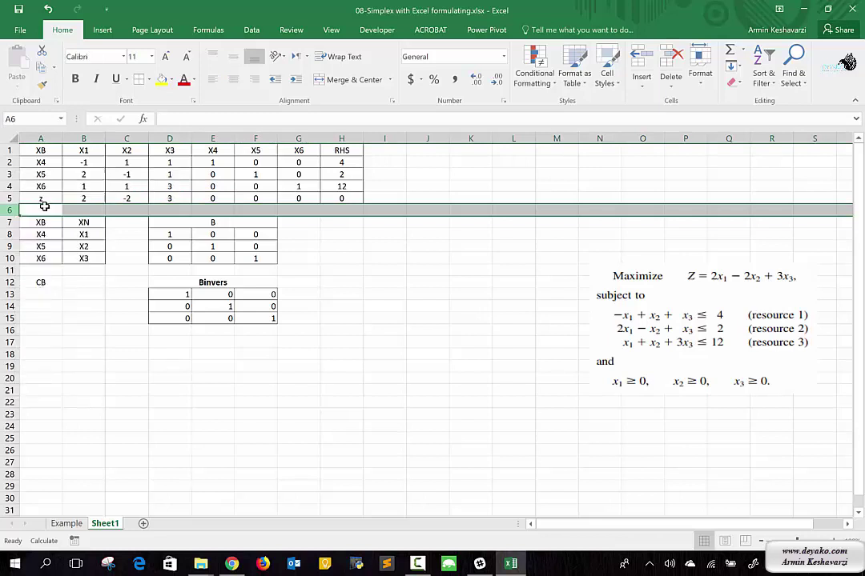
{"action": "right_click", "coordinate": [13, 214]}
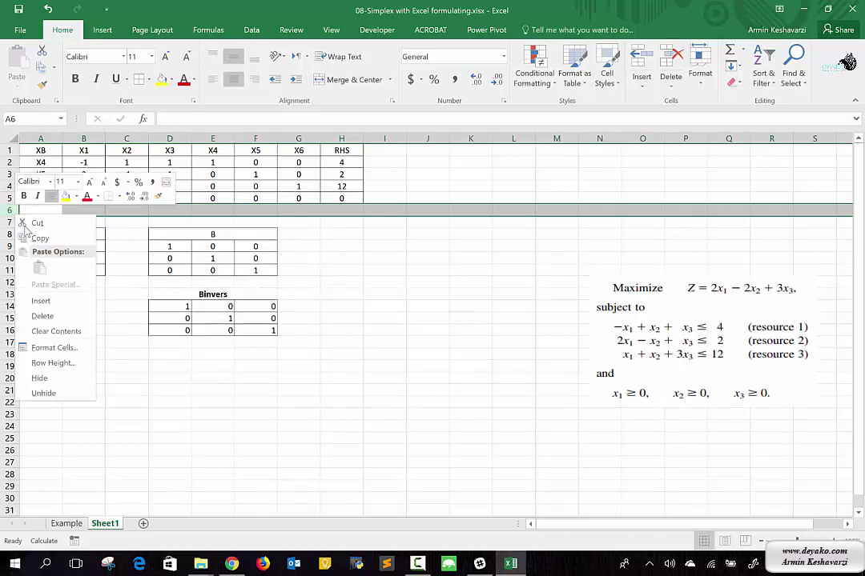
{"action": "left_click", "coordinate": [35, 303]}
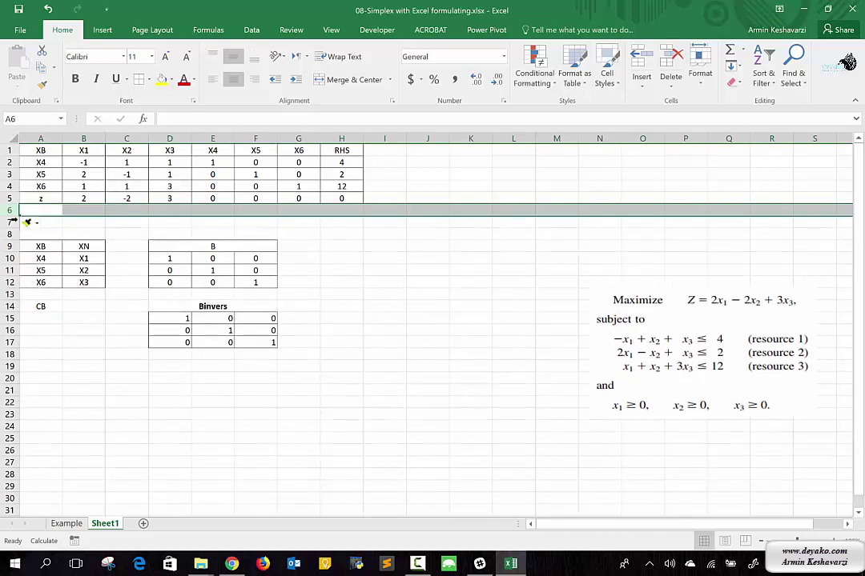
{"action": "right_click", "coordinate": [8, 210]}
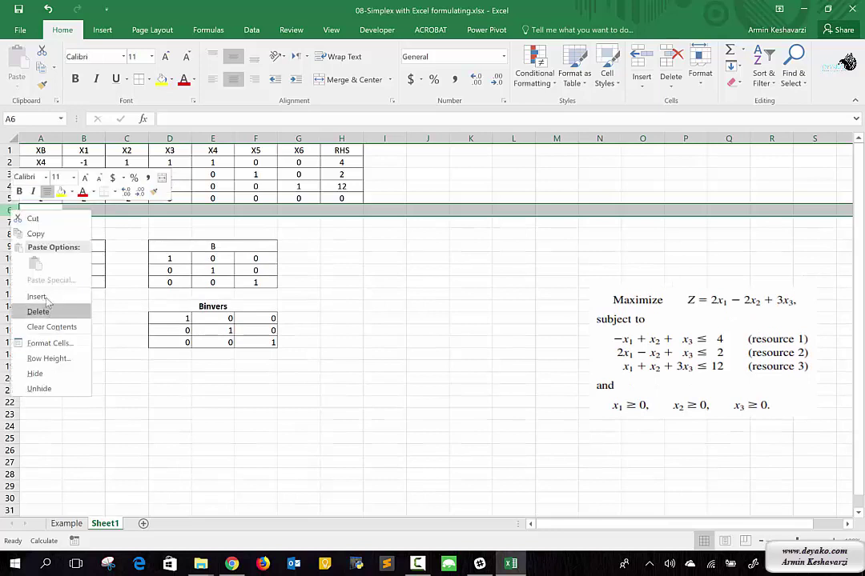
{"action": "left_click", "coordinate": [47, 296]}
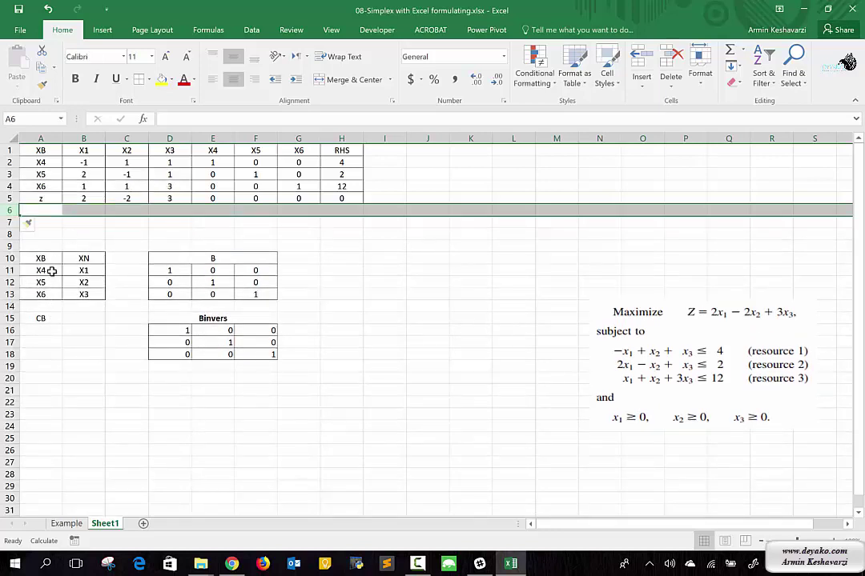
{"action": "left_click", "coordinate": [42, 331]}
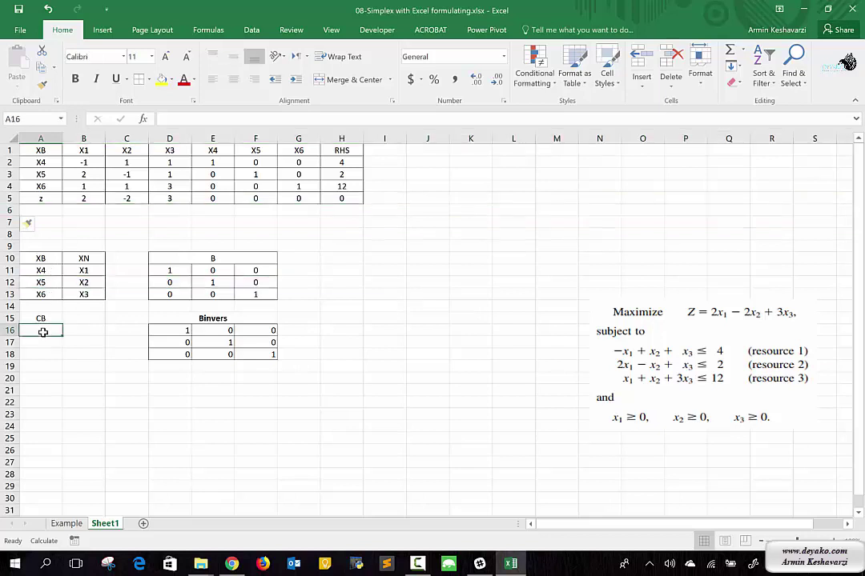
{"action": "type", "text": "="}
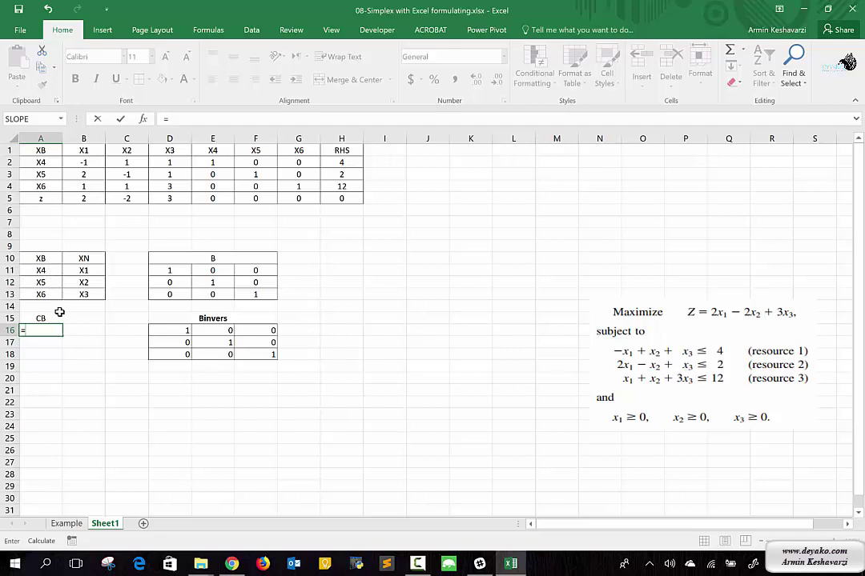
Enter =MATCH(A11,B1:G1) in A16 to locate X4's column in the header row
{"action": "type", "text": "match"}
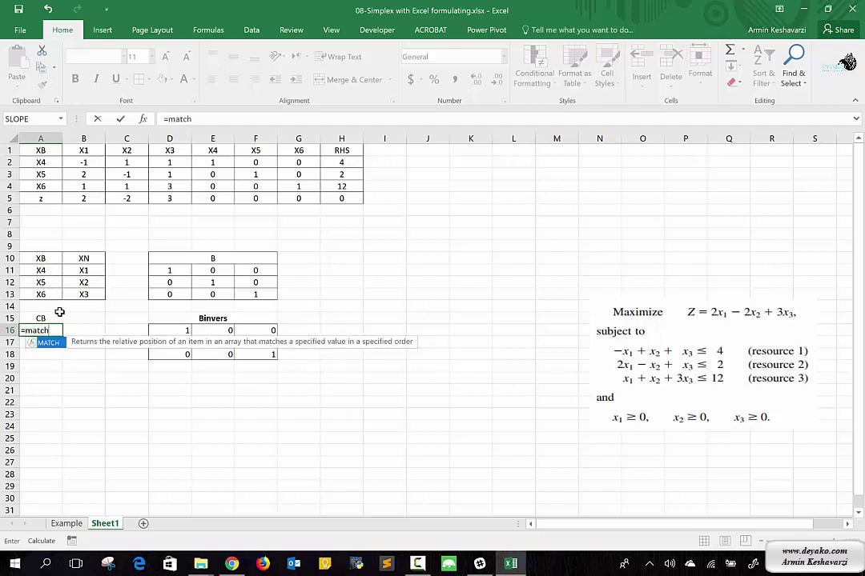
{"action": "key", "text": "Tab"}
{"action": "left_click", "coordinate": [48, 271]}
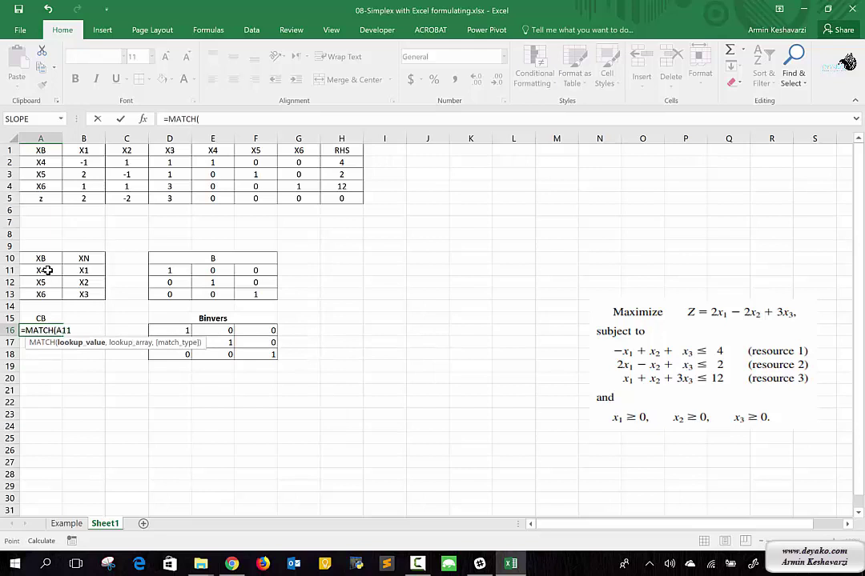
{"action": "type", "text": ","}
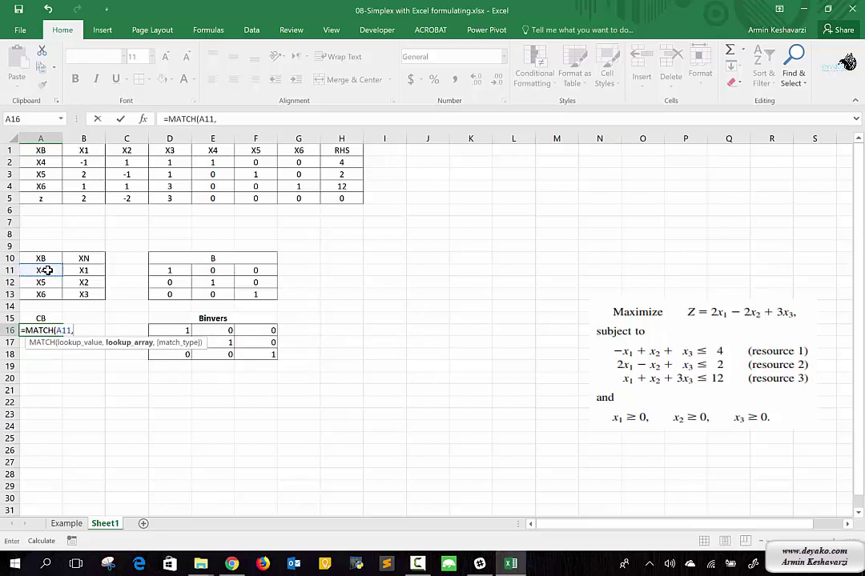
{"action": "left_click_drag", "start_coordinate": [84, 149], "coordinate": [307, 145]}
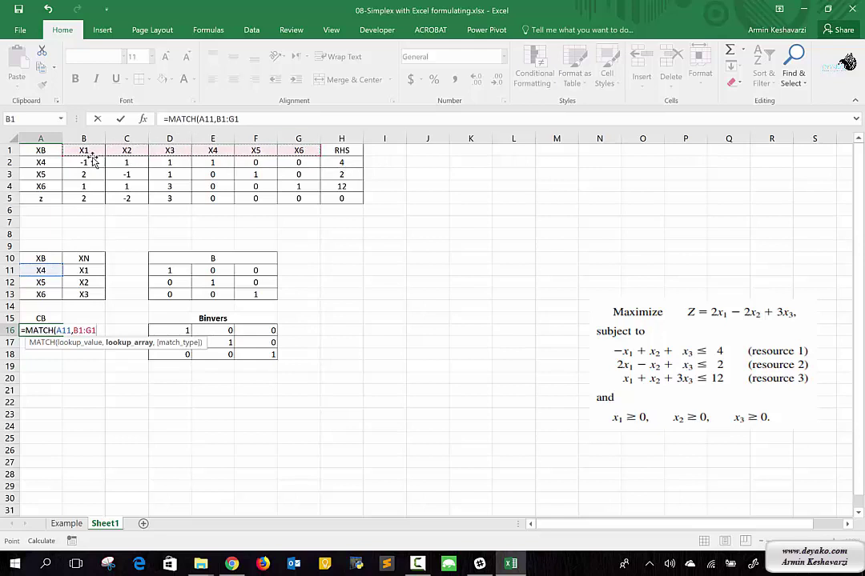
{"action": "left_click", "coordinate": [246, 119]}
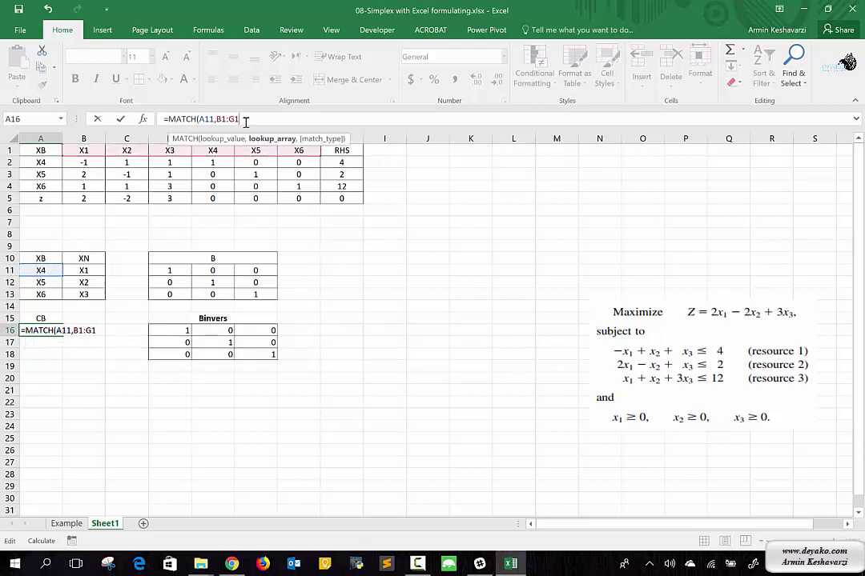
{"action": "type", "text": ")"}
{"action": "key", "text": "Return"}
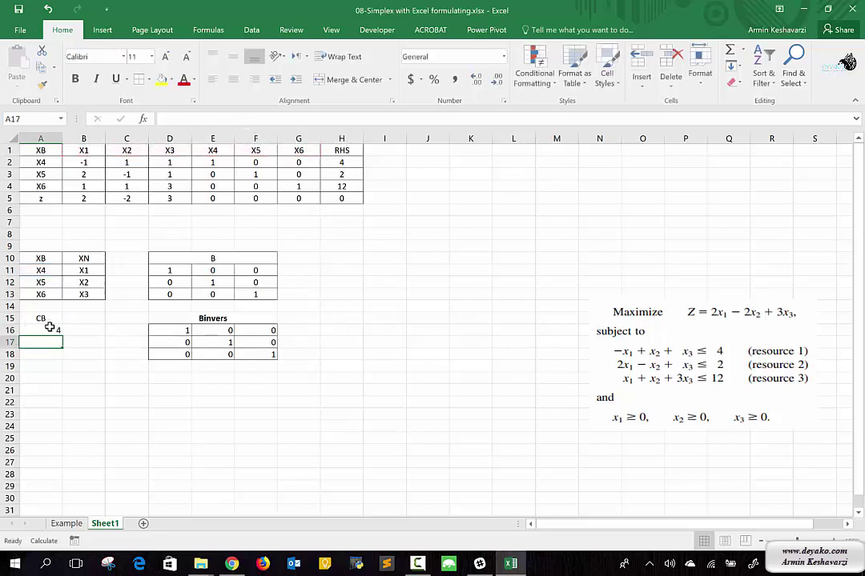
Wrap the MATCH in INDEX(B1:G5,5,…) to return X4's z-row coefficient
{"action": "left_click", "coordinate": [48, 332]}
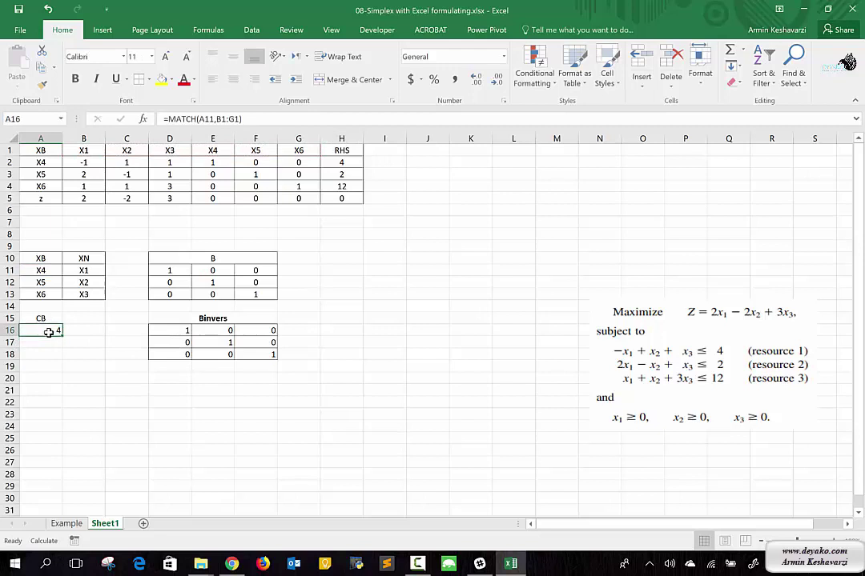
{"action": "left_click", "coordinate": [170, 119]}
{"action": "type", "text": "index"}
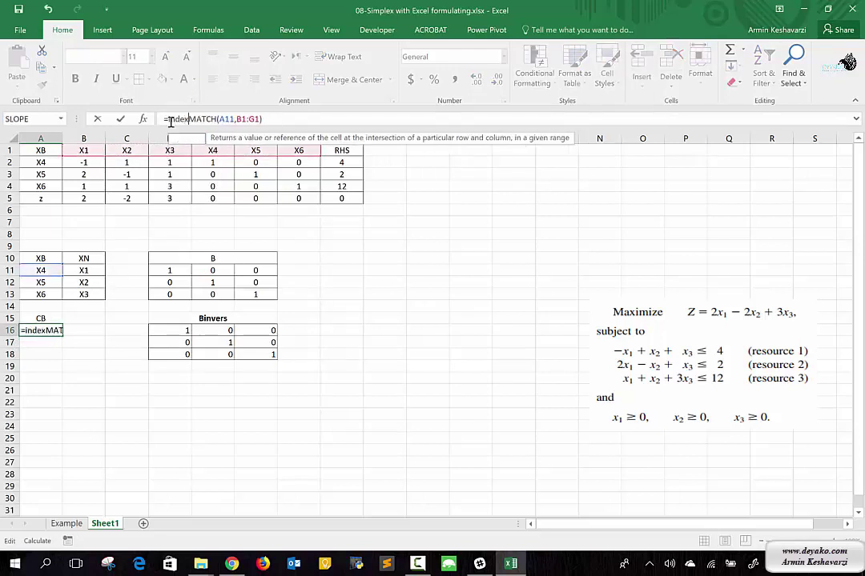
{"action": "type", "text": "("}
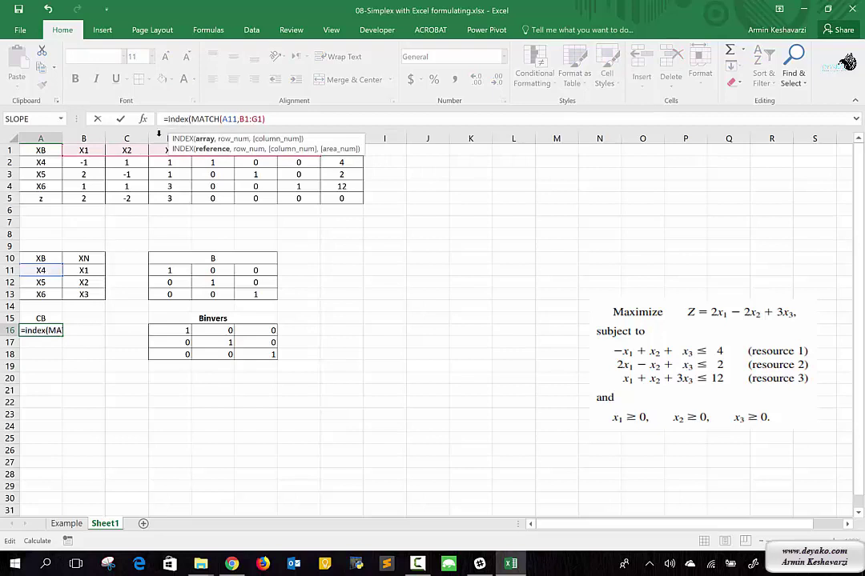
{"action": "mouse_move", "coordinate": [85, 150]}
{"action": "left_mouse_down"}
{"action": "mouse_move", "coordinate": [272, 142]}
{"action": "mouse_move", "coordinate": [300, 196]}
{"action": "left_mouse_up"}
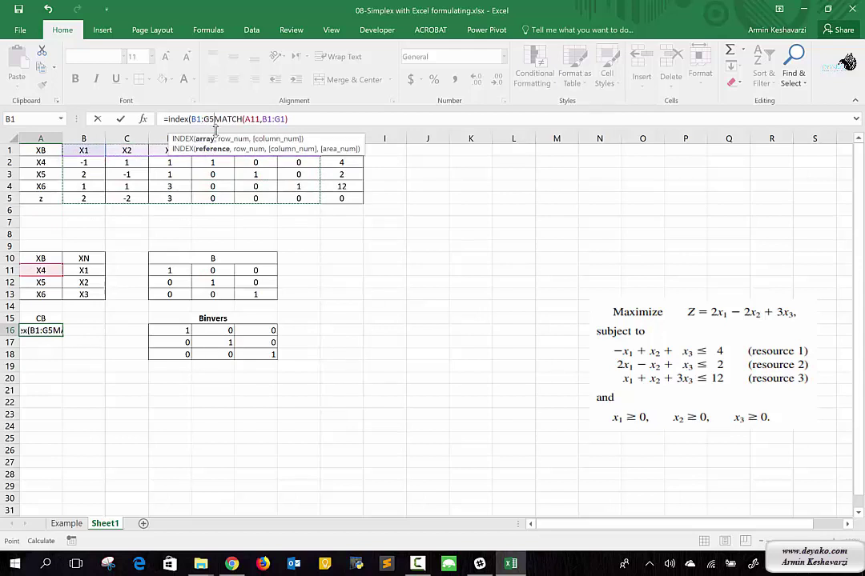
{"action": "type", "text": ","}
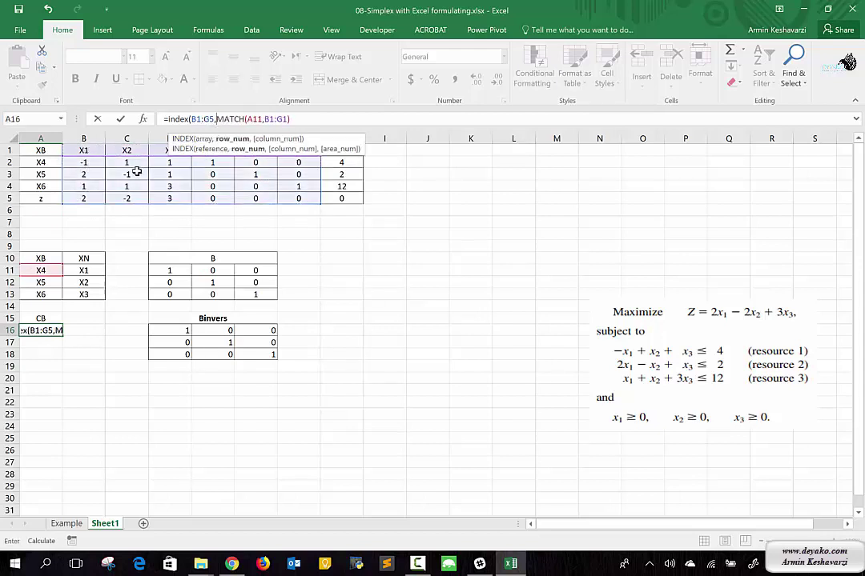
{"action": "type", "text": "5"}
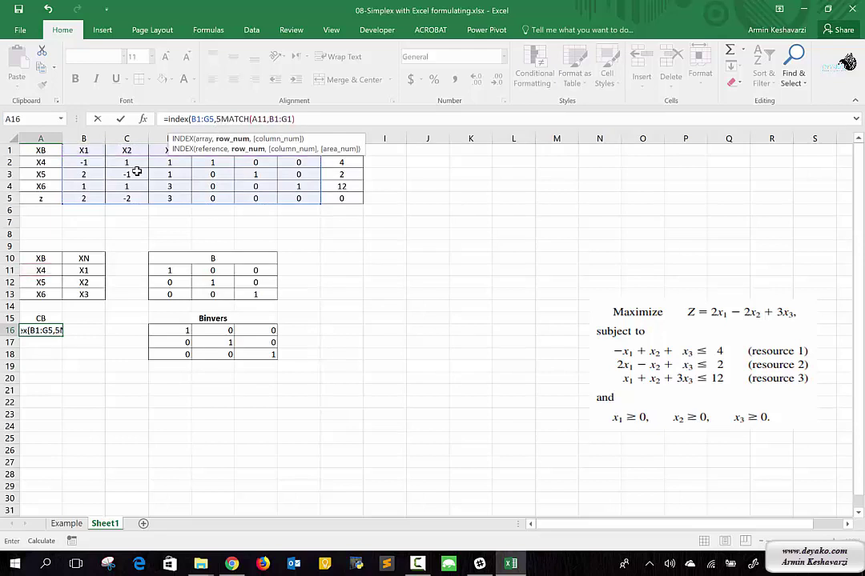
{"action": "type", "text": ","}
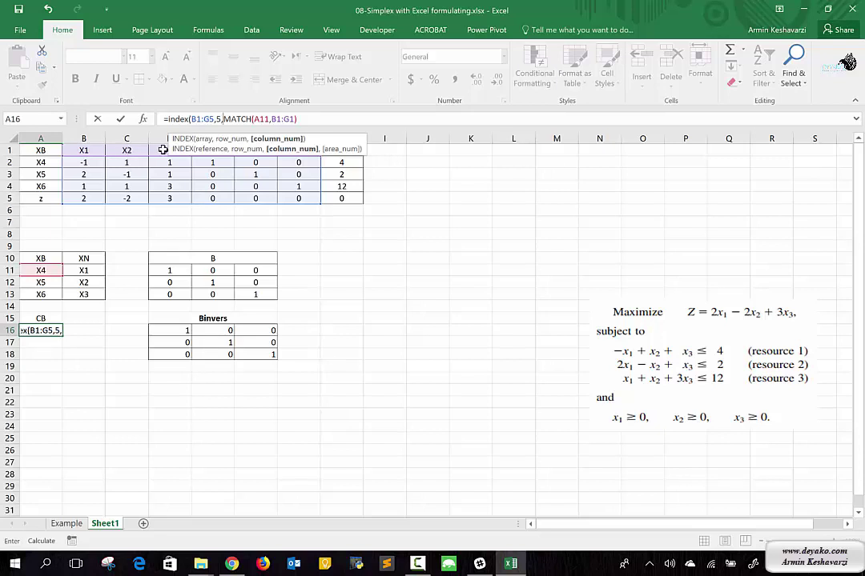
{"action": "left_click", "coordinate": [222, 119]}
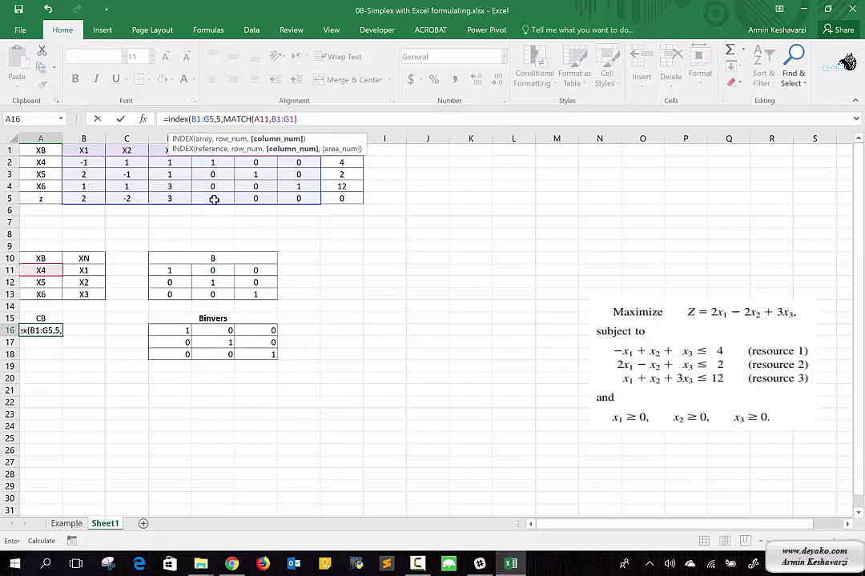
{"action": "left_click", "coordinate": [317, 119]}
{"action": "type", "text": ")"}
{"action": "key", "text": "Return"}
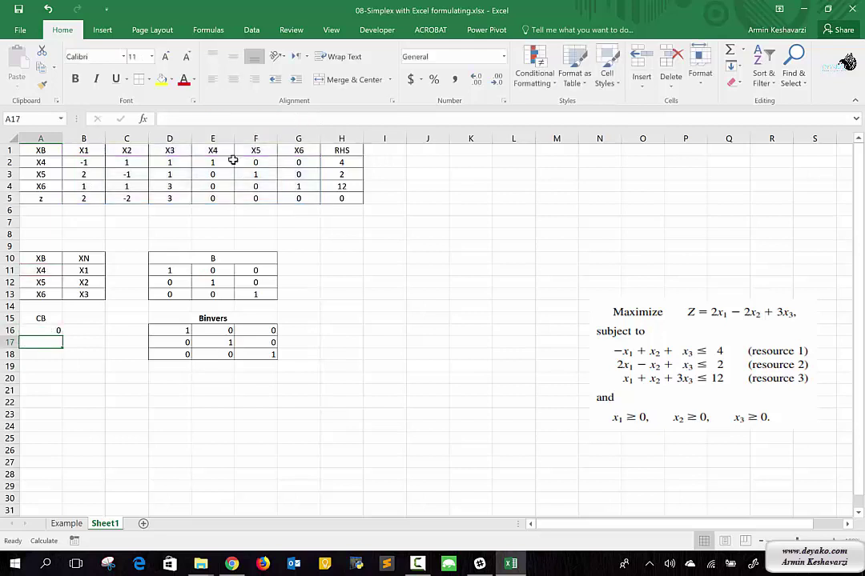
Make the B1:G5 and B1:G1 ranges absolute with F4, giving $B$1:$G$5 and $B$1:$G$1
{"action": "left_click", "coordinate": [41, 331]}
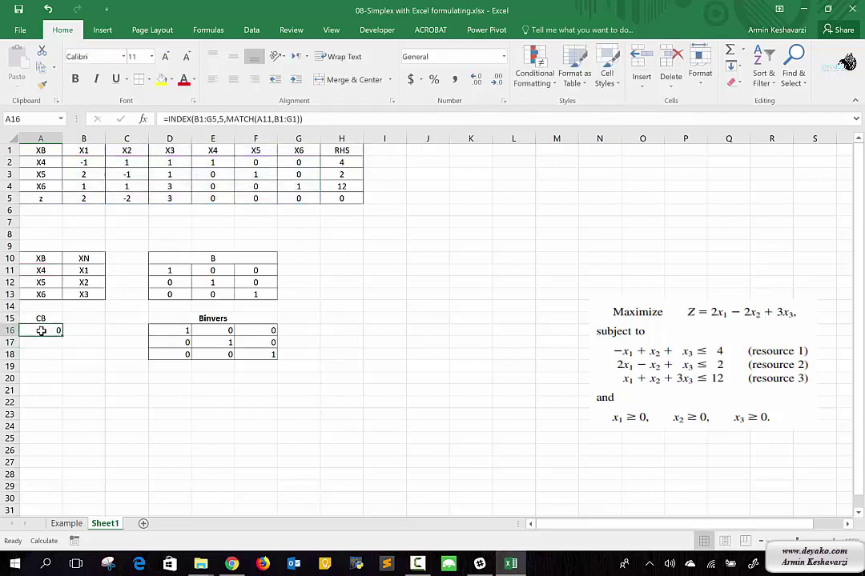
{"action": "left_click", "coordinate": [210, 120]}
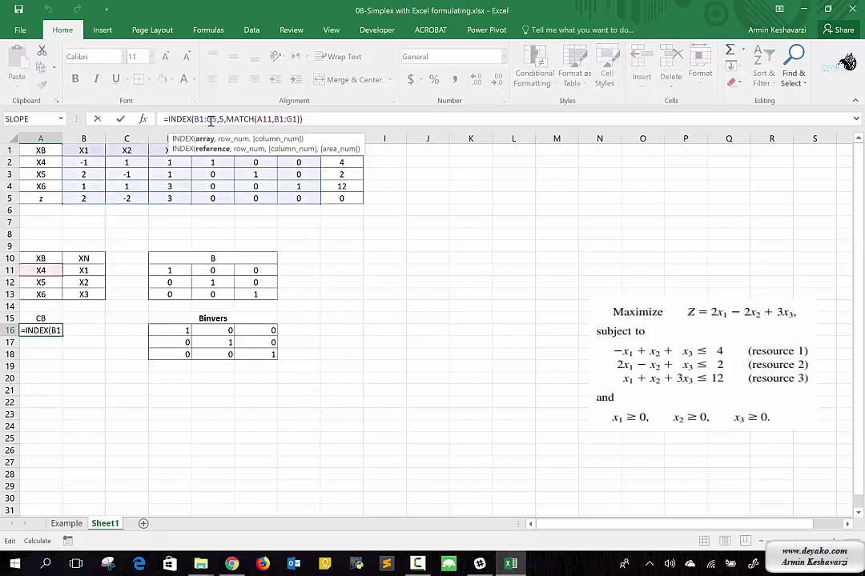
{"action": "key", "text": "F4"}
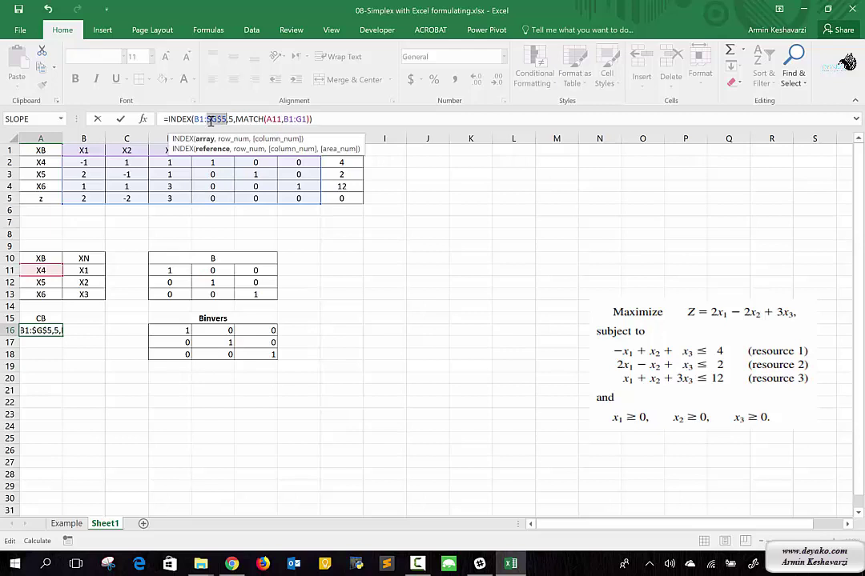
{"action": "left_click", "coordinate": [197, 121]}
{"action": "key", "text": "F4"}
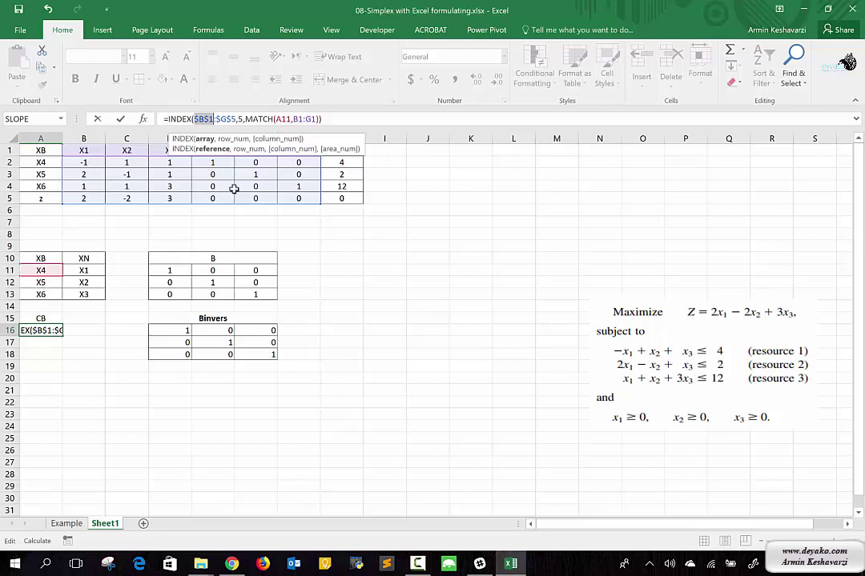
{"action": "left_click", "coordinate": [298, 119]}
{"action": "key", "text": "F4"}
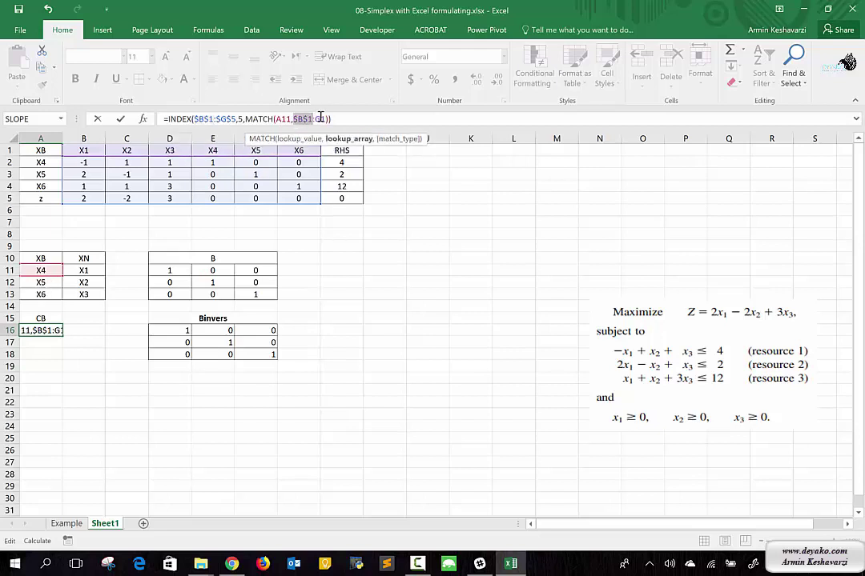
{"action": "left_click", "coordinate": [320, 117]}
{"action": "key", "text": "F4"}
{"action": "key", "text": "Return"}
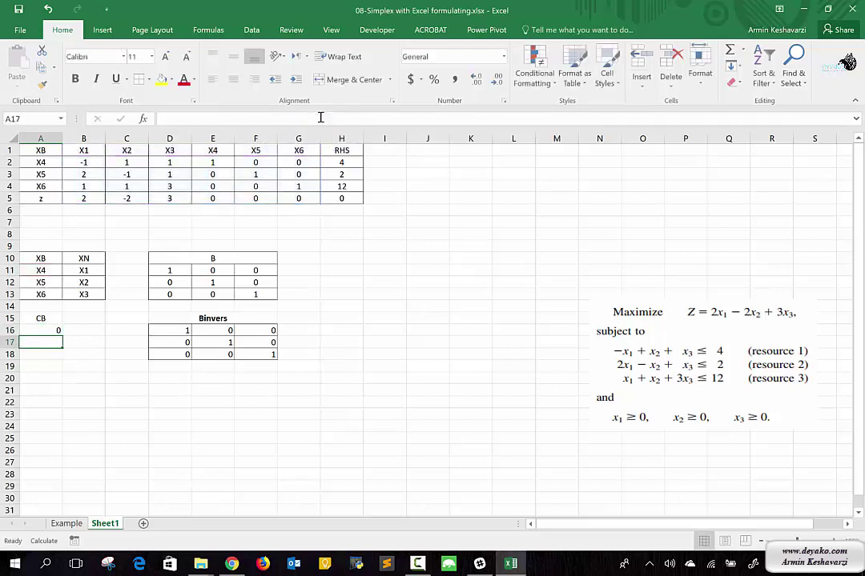
{"action": "left_click", "coordinate": [56, 331]}
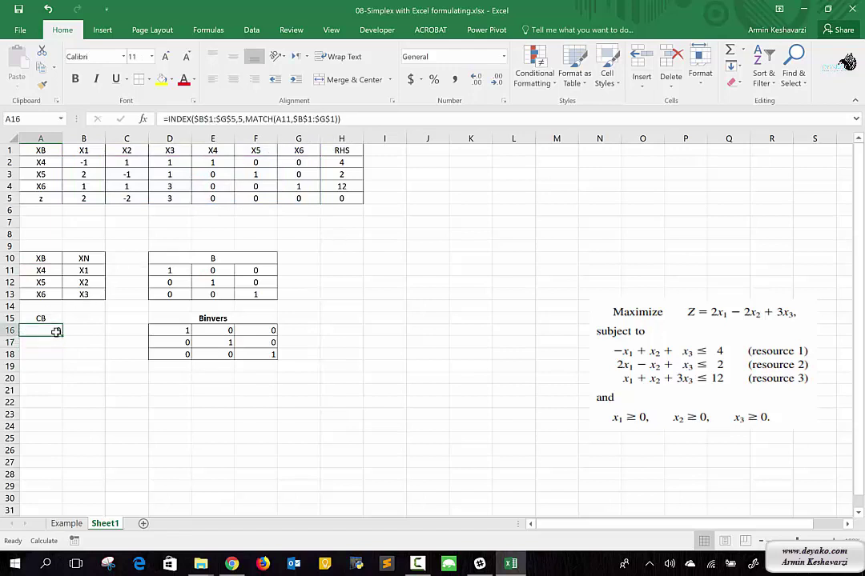
Fill the A16 formula down to A18 for X5 and X6, then centre A15:A18
{"action": "left_click_drag", "start_coordinate": [62, 338], "coordinate": [58, 360]}
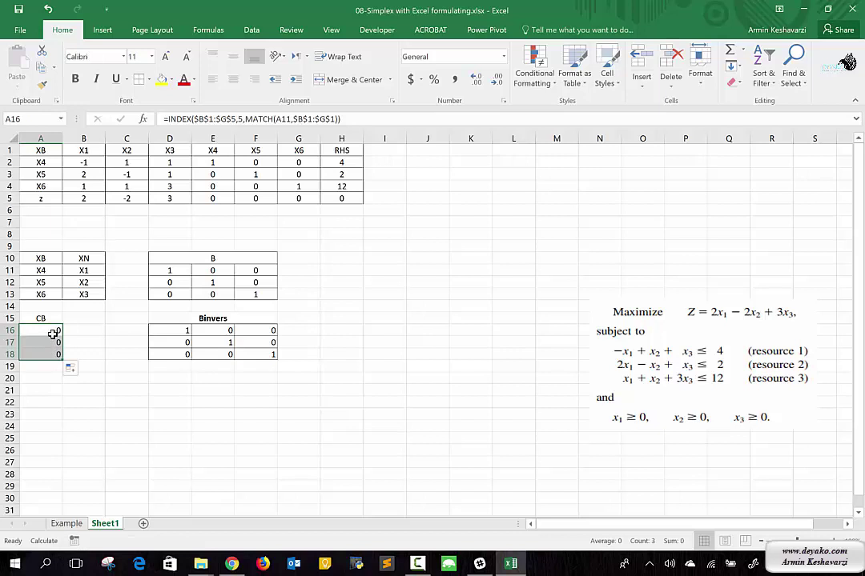
{"action": "left_click", "coordinate": [54, 332]}
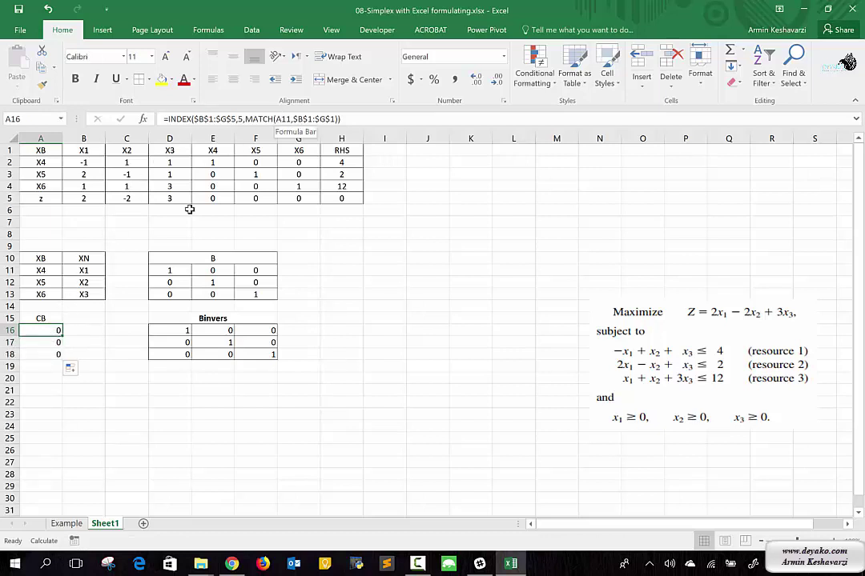
{"action": "left_click", "coordinate": [58, 342]}
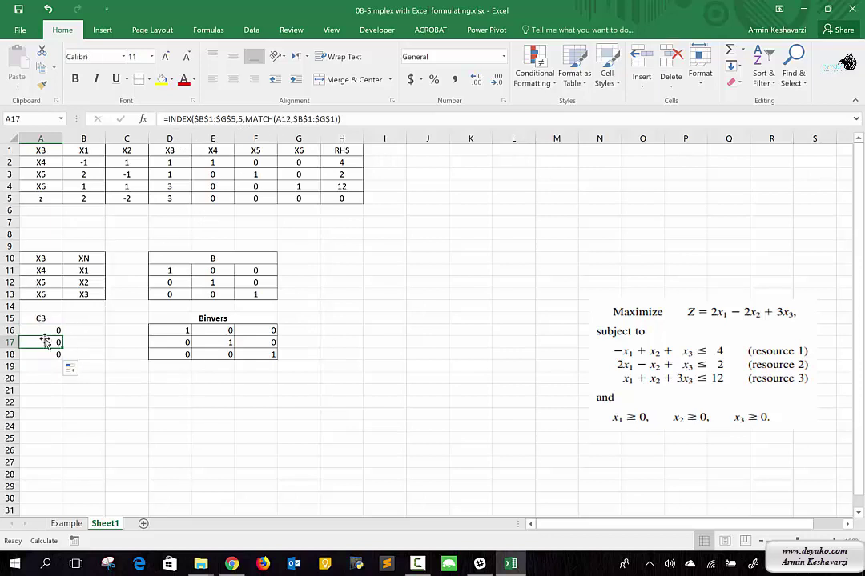
{"action": "left_click", "coordinate": [51, 354]}
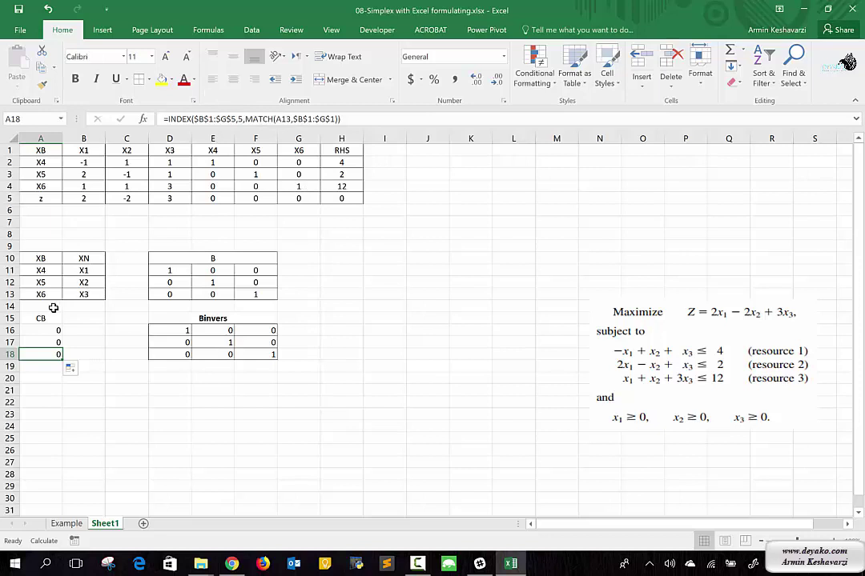
{"action": "left_click_drag", "start_coordinate": [47, 317], "coordinate": [40, 354]}
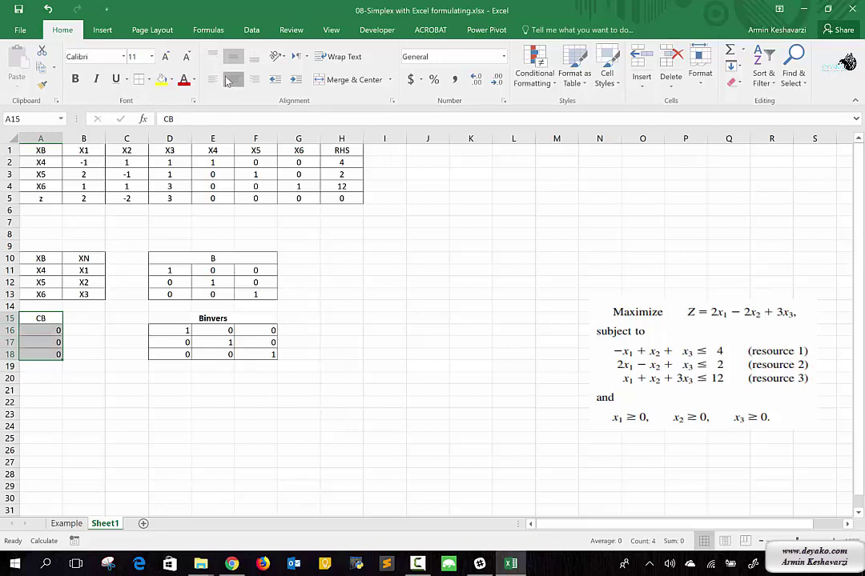
{"action": "left_click", "coordinate": [228, 81]}
Add a CN heading in B15 and fill the cost lookup into B16:B18, giving 2, -2, 3
{"action": "left_click", "coordinate": [80, 318]}
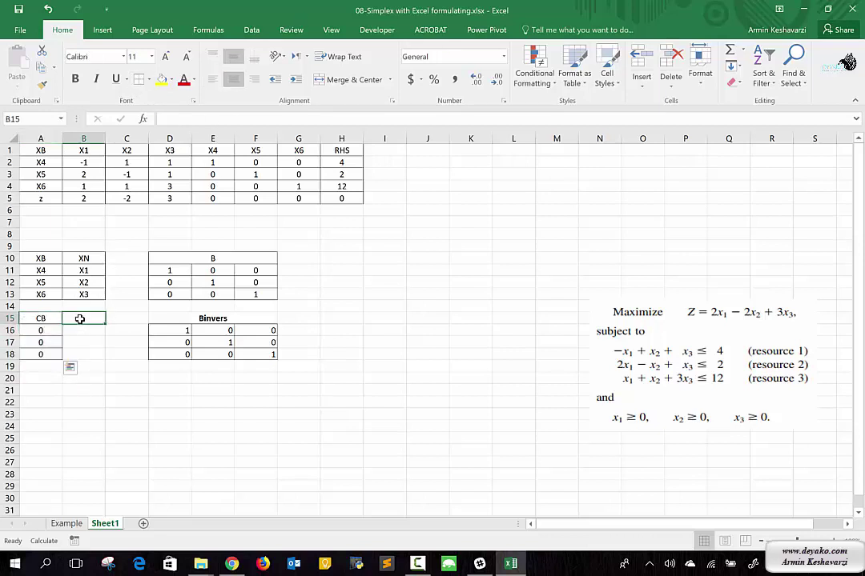
{"action": "type", "text": "CN"}
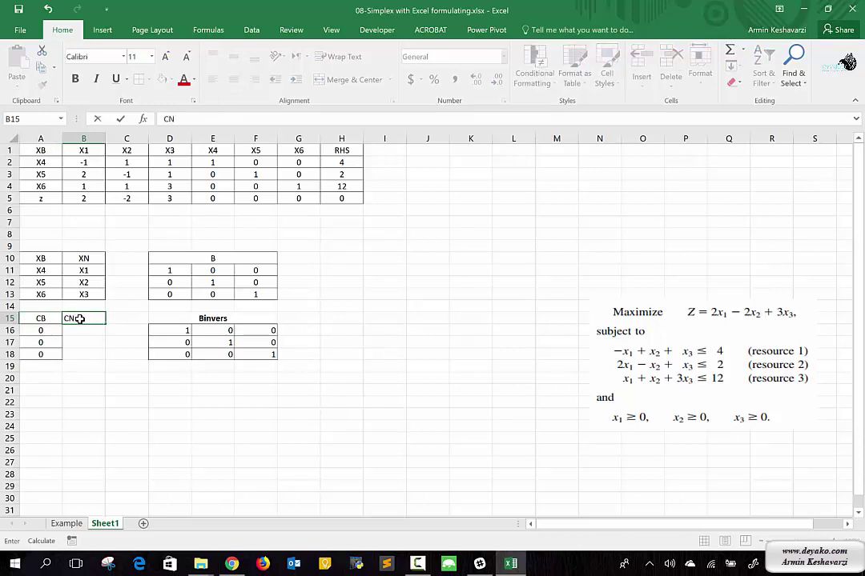
{"action": "key", "text": "Return"}
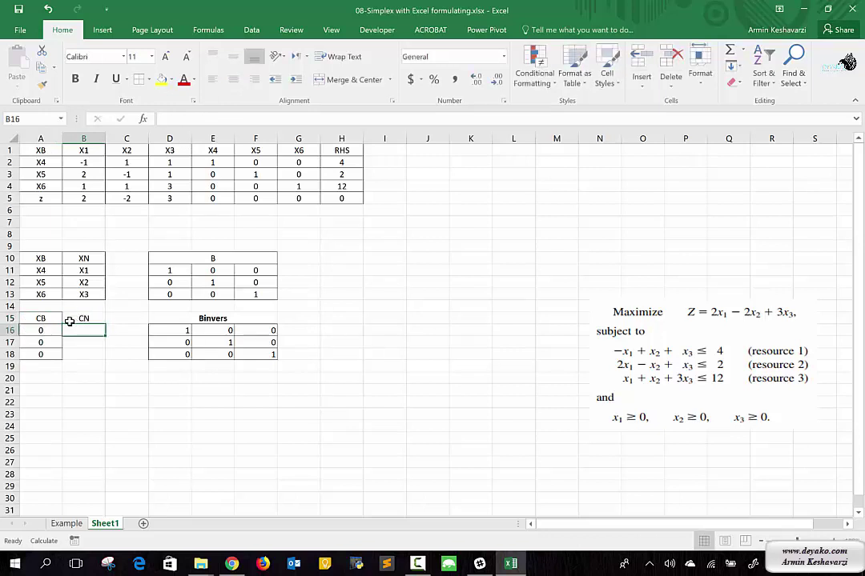
{"action": "left_click", "coordinate": [53, 330]}
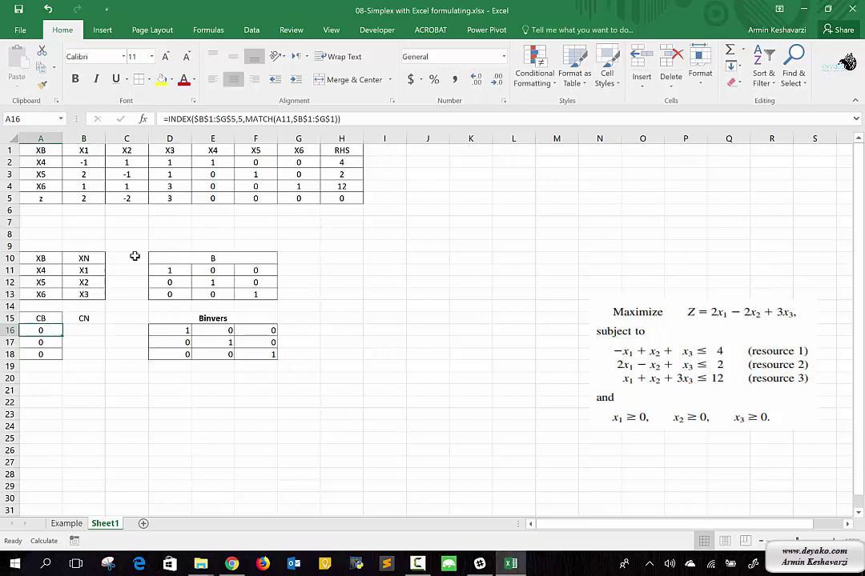
{"action": "left_click_drag", "start_coordinate": [357, 120], "coordinate": [159, 119]}
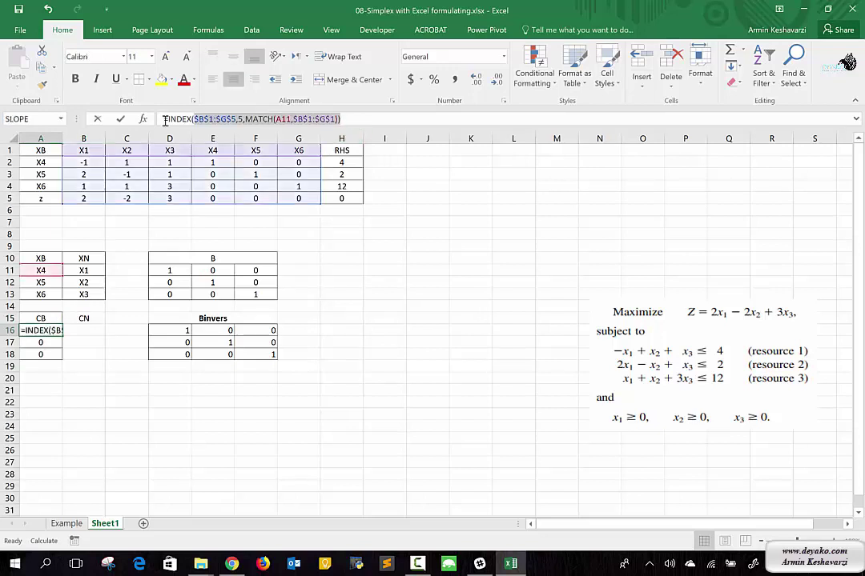
{"action": "key", "text": "Escape"}
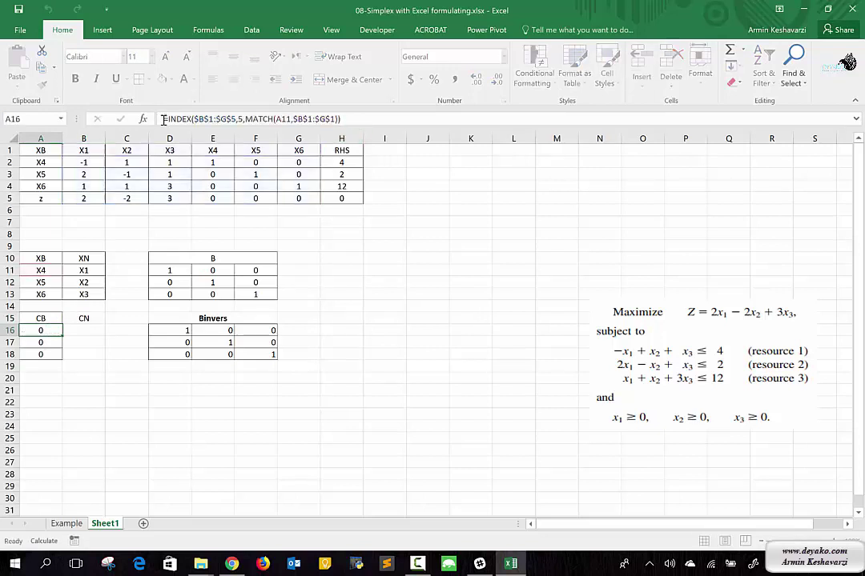
{"action": "left_click_drag", "start_coordinate": [61, 333], "coordinate": [90, 333]}
{"action": "left_click", "coordinate": [93, 331]}
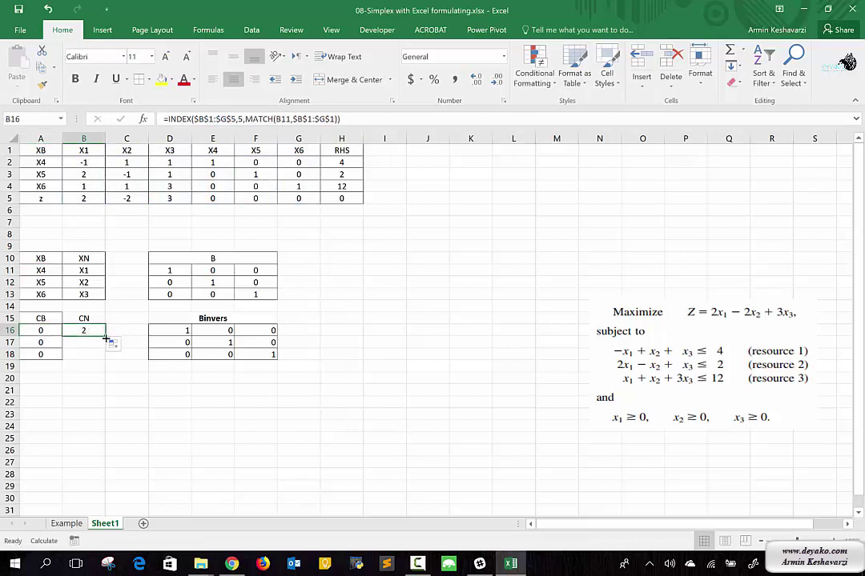
{"action": "left_click_drag", "start_coordinate": [105, 340], "coordinate": [100, 361]}
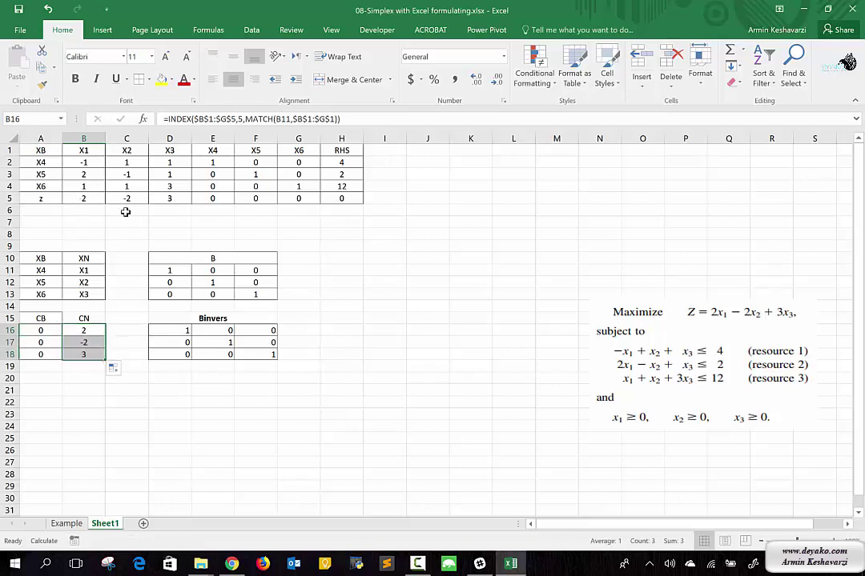
{"action": "left_click_drag", "start_coordinate": [88, 320], "coordinate": [79, 353]}
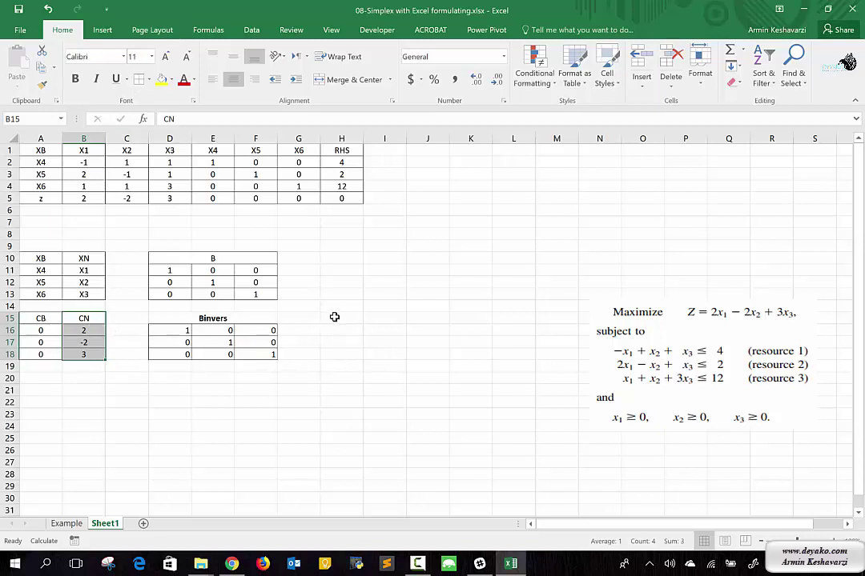
{"action": "left_click", "coordinate": [333, 320]}
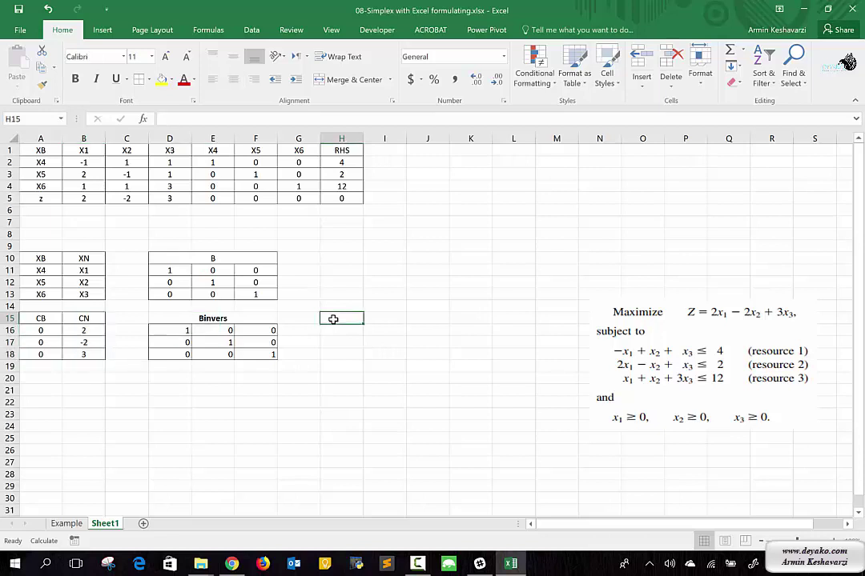
Enter 'W' as the heading in cell H15
{"action": "type", "text": "W"}
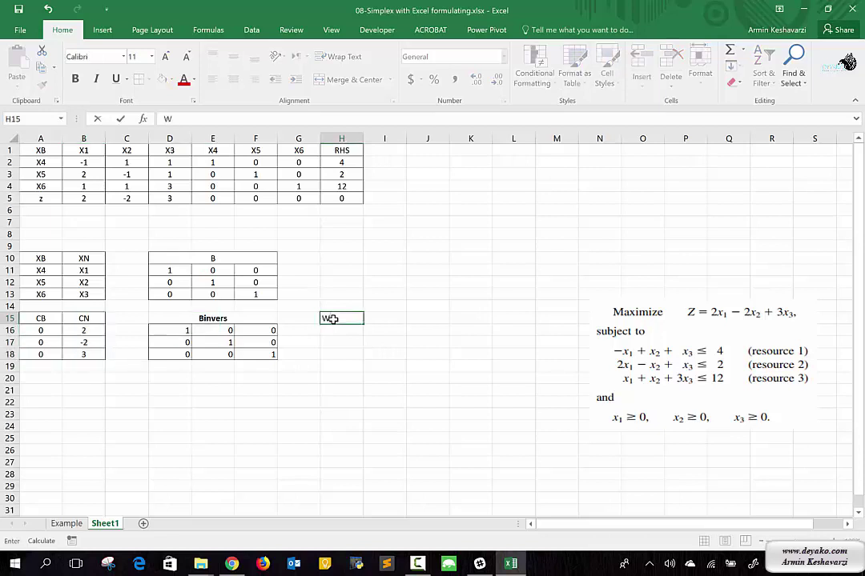
{"action": "key", "text": "Return"}
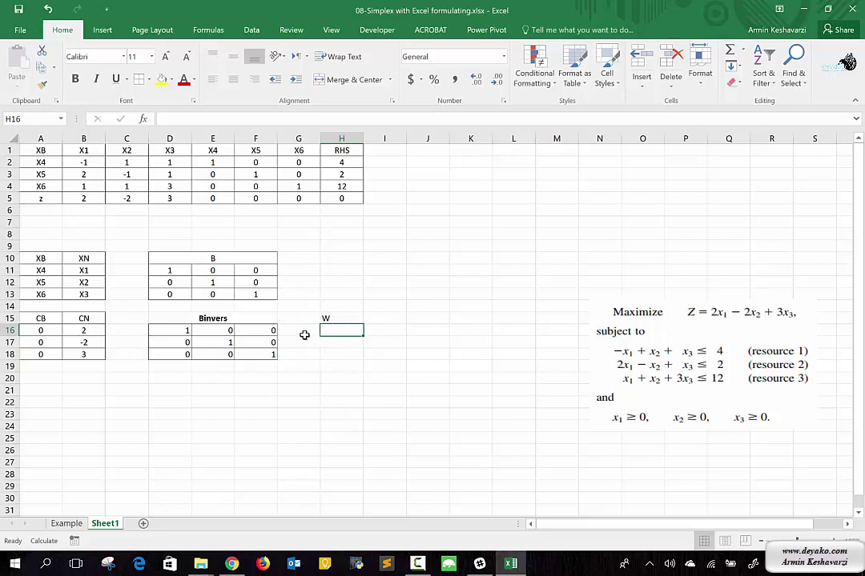
{"action": "double_click", "coordinate": [349, 320]}
{"action": "key", "text": "Return"}
On a cleared Screen Sketch, handwrite W = CB·B⁻¹ as [0,0,0] times the identity matrix, then close it
{"action": "left_click", "coordinate": [753, 564]}
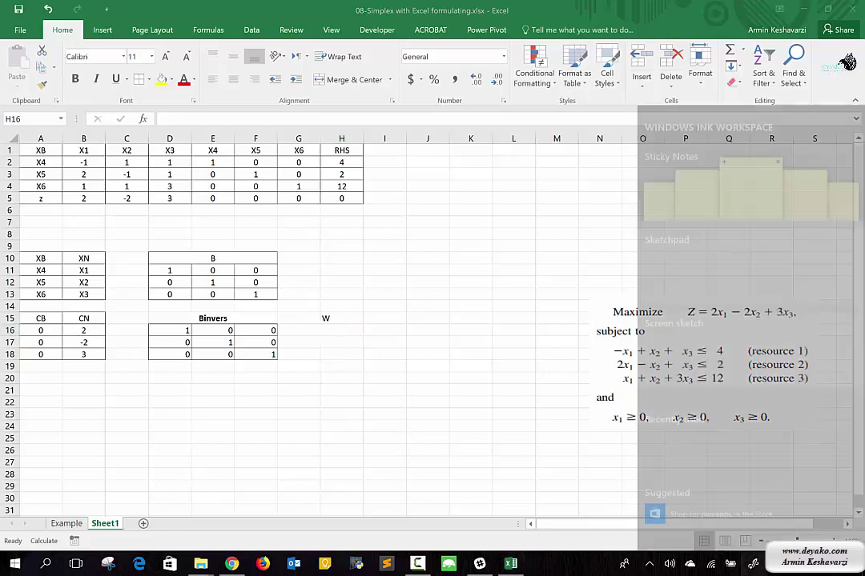
{"action": "left_click", "coordinate": [751, 249]}
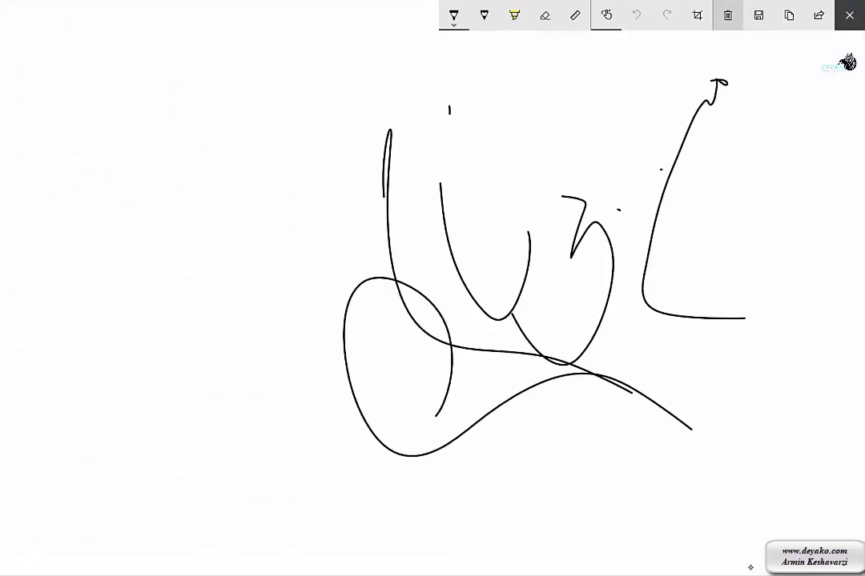
{"action": "left_click", "coordinate": [728, 15]}
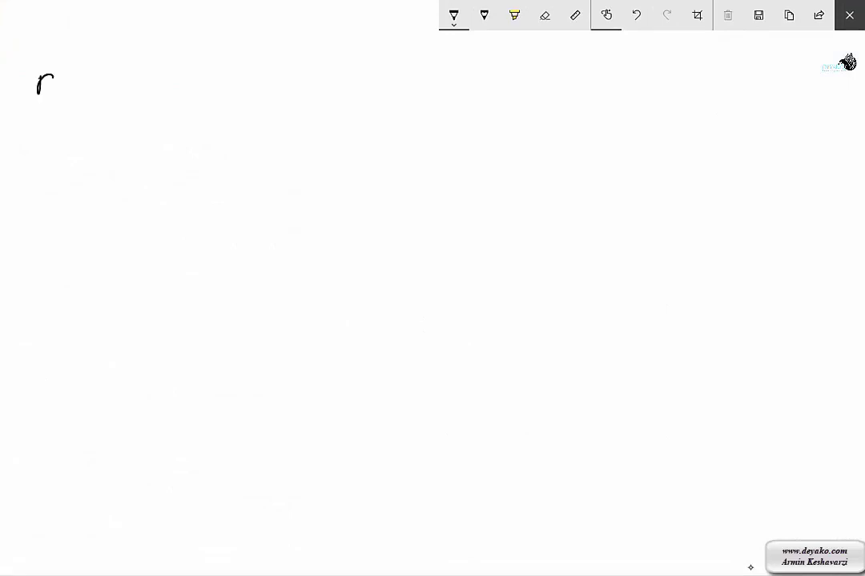
{"action": "left_click_drag", "start_coordinate": [37, 77], "coordinate": [53, 92]}
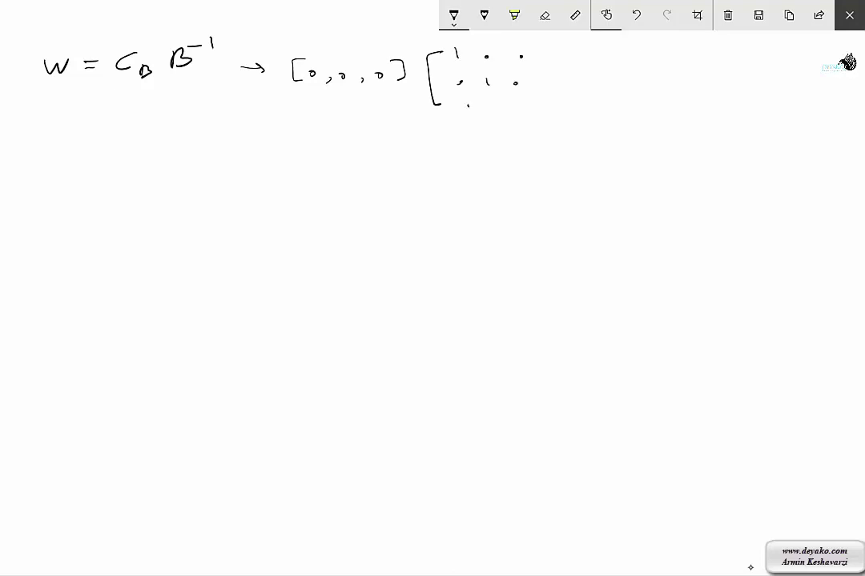
{"action": "left_click_drag", "start_coordinate": [538, 61], "coordinate": [540, 99]}
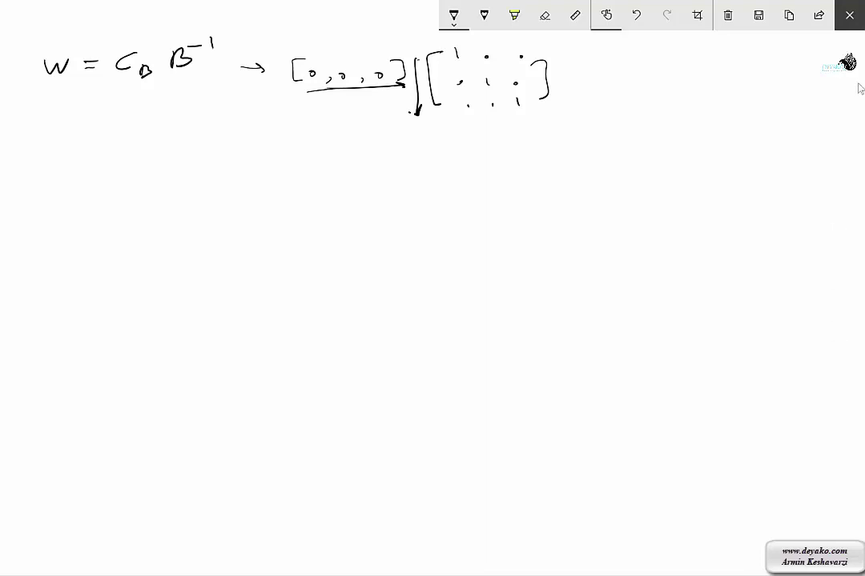
{"action": "left_click", "coordinate": [849, 15]}
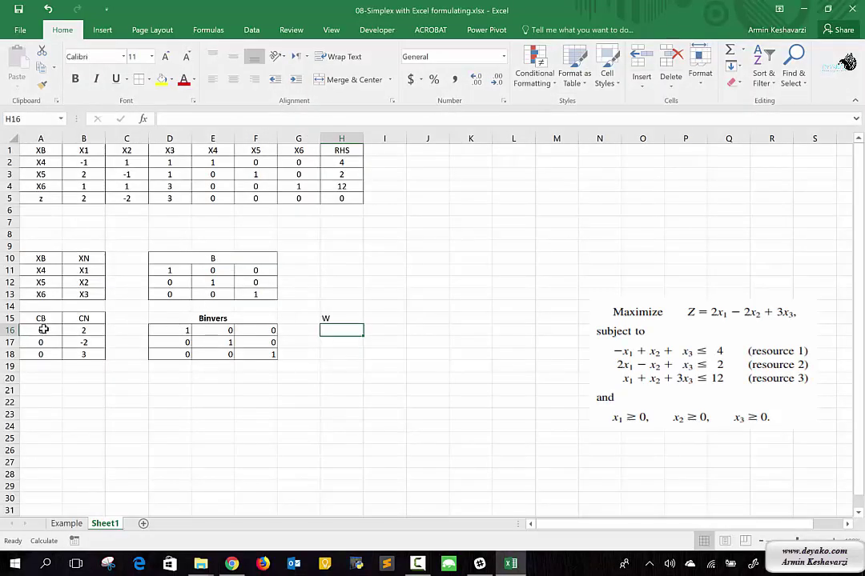
{"action": "left_click_drag", "start_coordinate": [44, 329], "coordinate": [42, 354]}
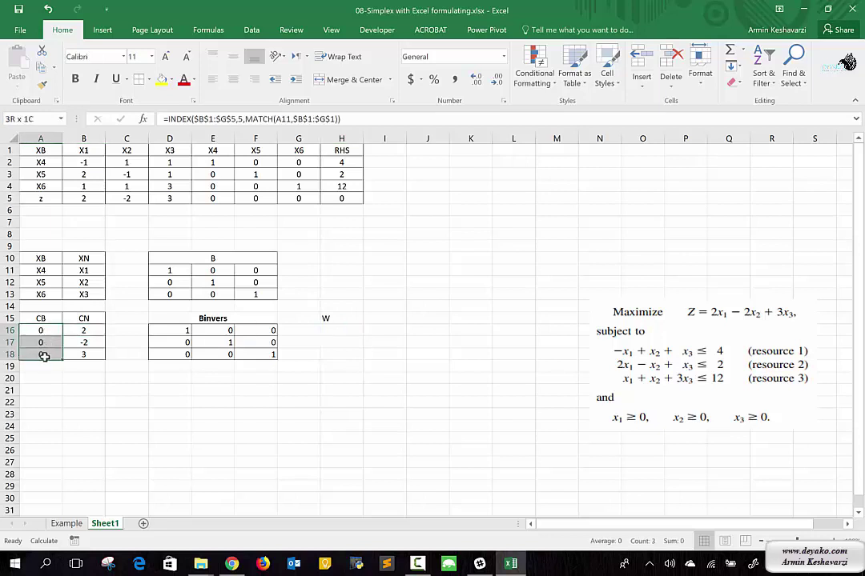
{"action": "left_click", "coordinate": [204, 199]}
{"action": "left_click_drag", "start_coordinate": [251, 199], "coordinate": [296, 198]}
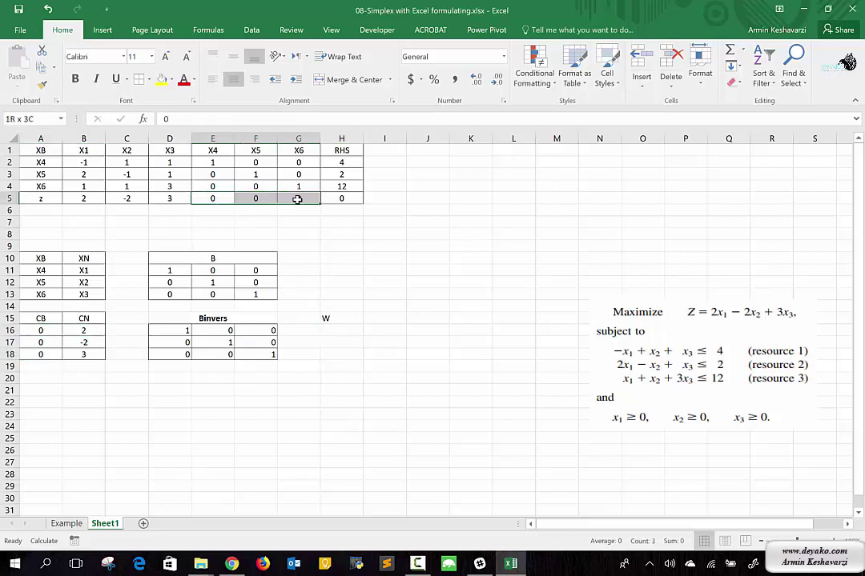
{"action": "left_click_drag", "start_coordinate": [168, 330], "coordinate": [169, 355]}
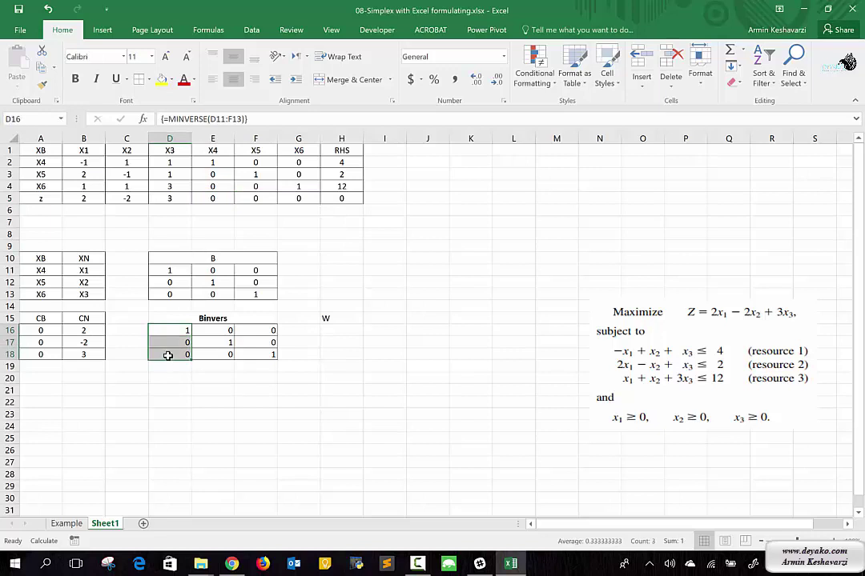
{"action": "left_click", "coordinate": [355, 331]}
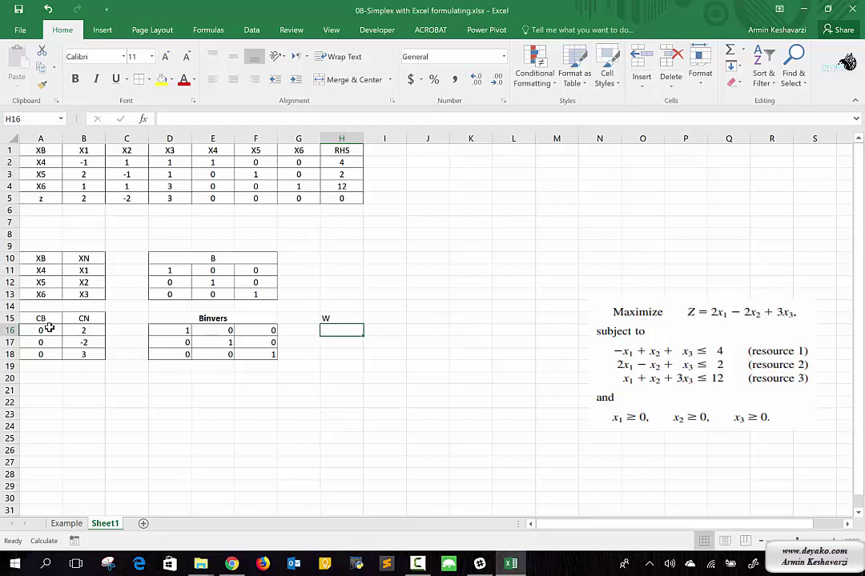
{"action": "mouse_move", "coordinate": [40, 330]}
{"action": "left_mouse_down"}
{"action": "mouse_move", "coordinate": [42, 356]}
{"action": "mouse_move", "coordinate": [40, 330]}
{"action": "left_mouse_up"}
{"action": "left_click", "coordinate": [165, 333]}
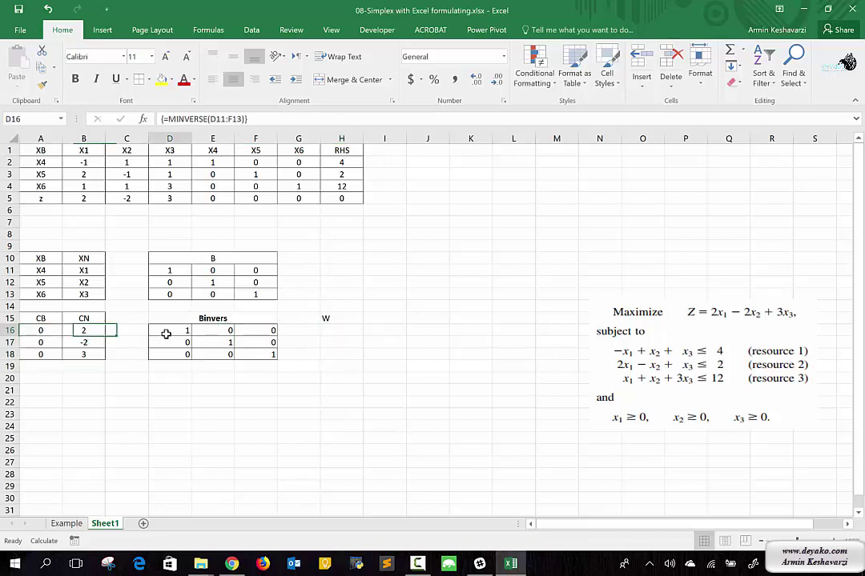
{"action": "left_click", "coordinate": [52, 344]}
{"action": "left_click", "coordinate": [174, 343]}
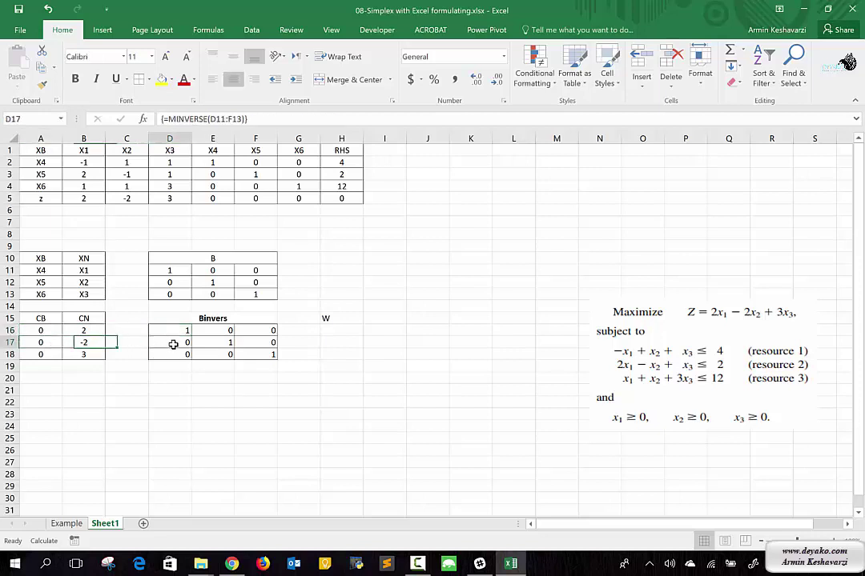
{"action": "left_click", "coordinate": [48, 356]}
{"action": "left_click", "coordinate": [177, 358]}
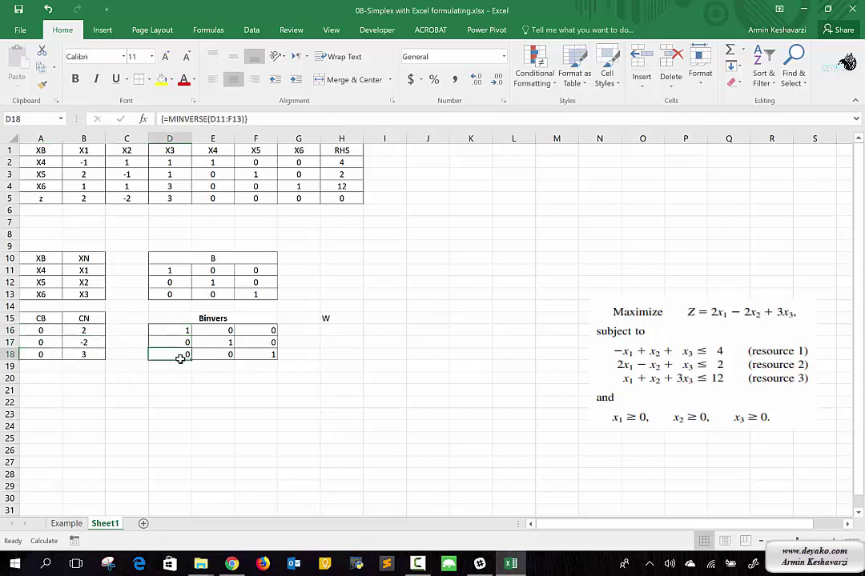
{"action": "left_click", "coordinate": [342, 331]}
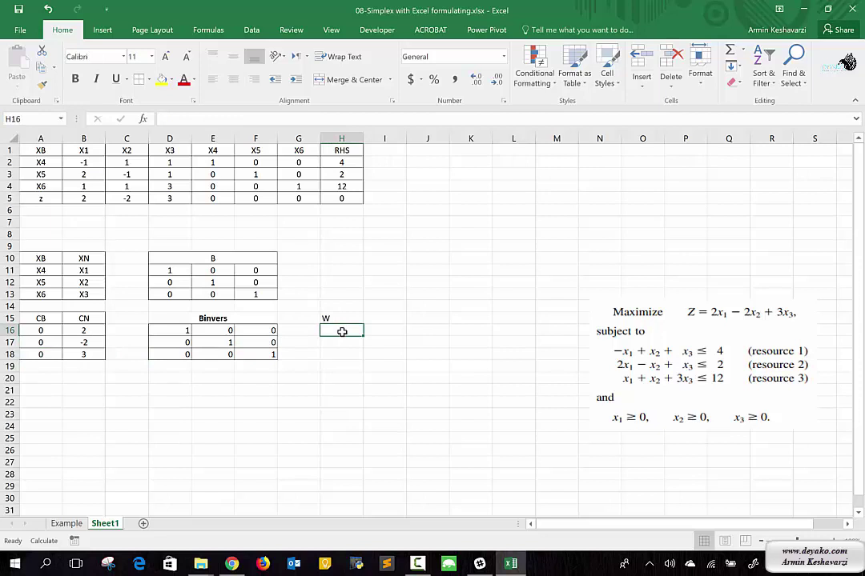
{"action": "type", "text": "=sum"}
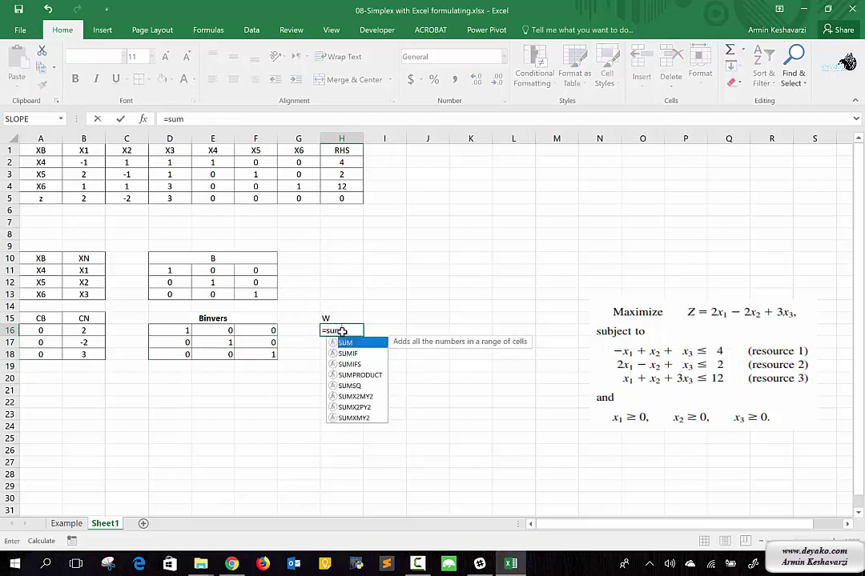
Enter =SUMPRODUCT(A16:A18,D16:D18) in H16, pairing CB with the first Binvers column to give 0
{"action": "key", "text": "Down"}
{"action": "key", "text": "Down"}
{"action": "key", "text": "Down"}
{"action": "key", "text": "Tab"}
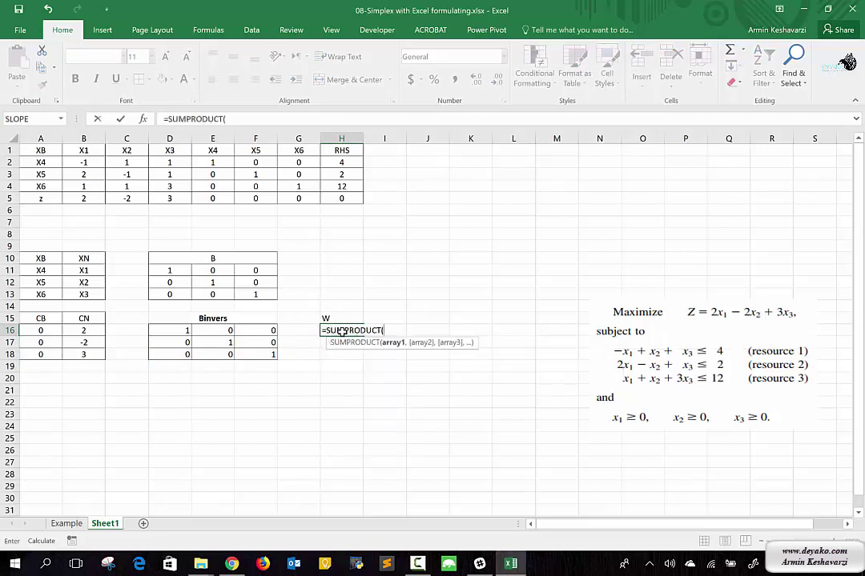
{"action": "left_click_drag", "start_coordinate": [54, 331], "coordinate": [43, 353]}
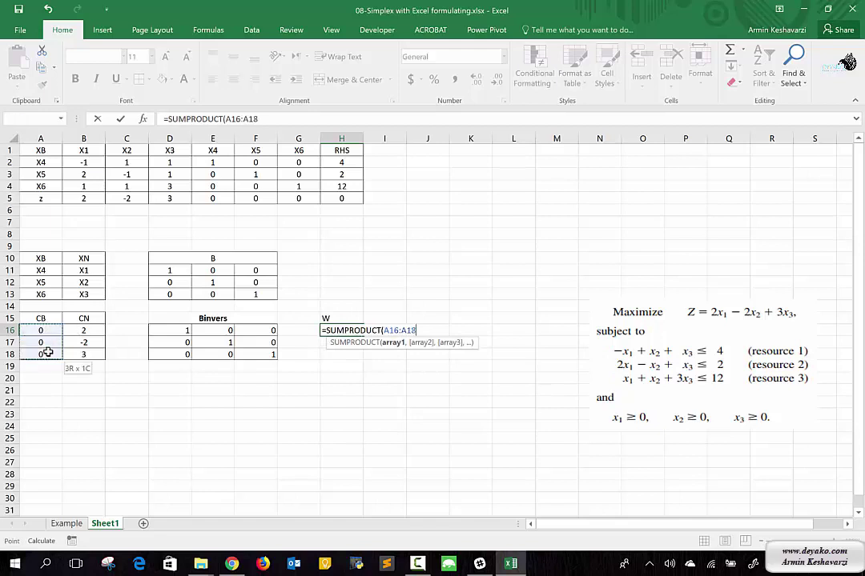
{"action": "left_click", "coordinate": [269, 119]}
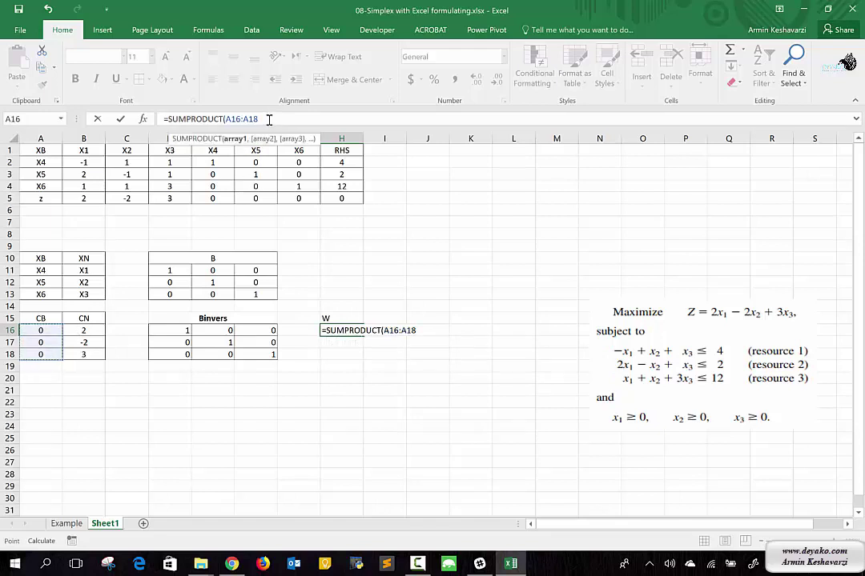
{"action": "type", "text": ","}
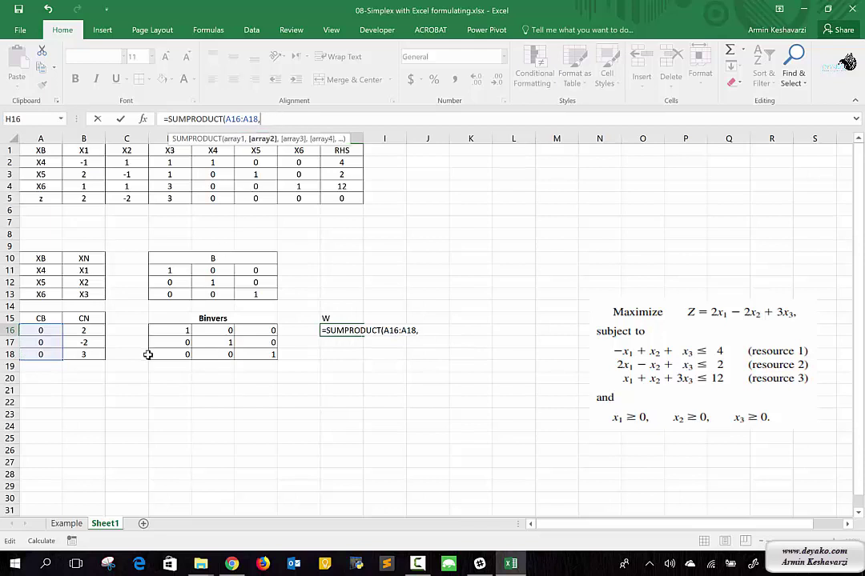
{"action": "left_click", "coordinate": [165, 330]}
{"action": "left_click_drag", "start_coordinate": [165, 330], "coordinate": [168, 352]}
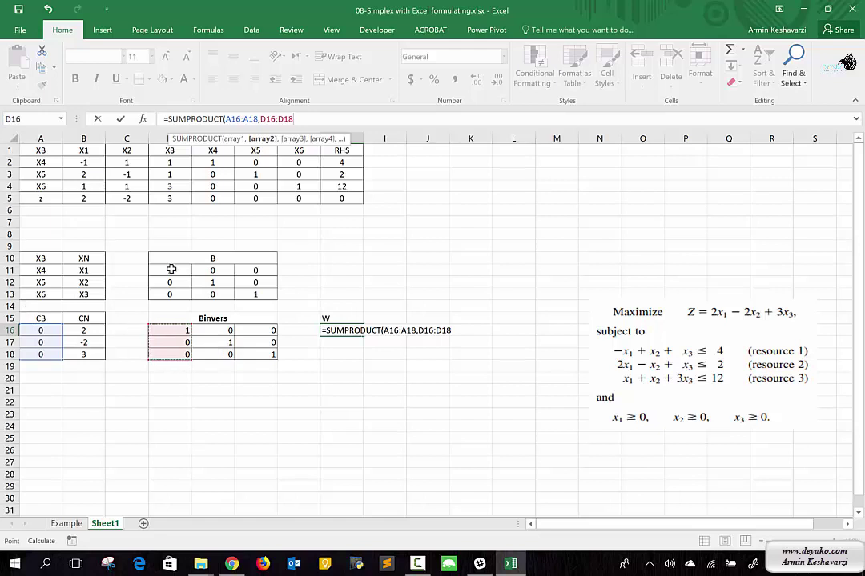
{"action": "left_click", "coordinate": [286, 125]}
{"action": "type", "text": ")"}
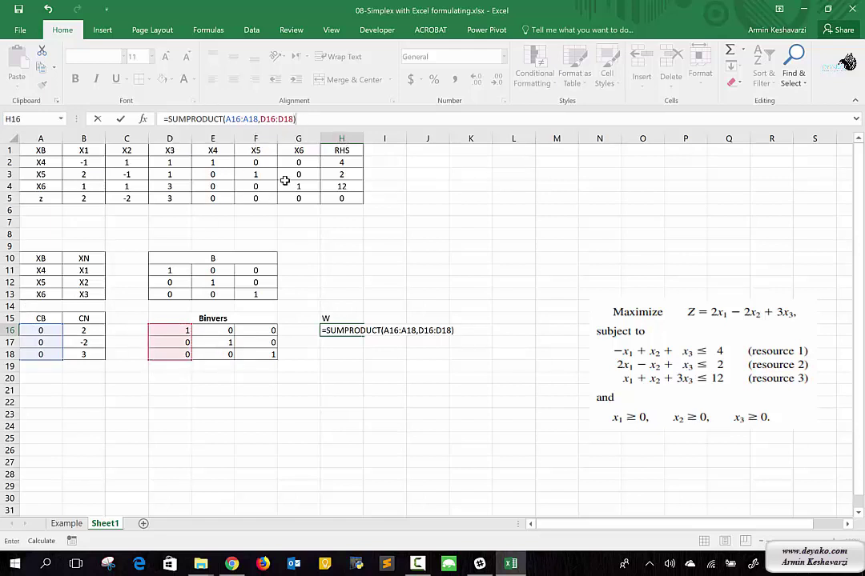
{"action": "key", "text": "Return"}
Enter =SUMPRODUCT(E5:G5,D16:D18) in H17, which returns #VALUE!
{"action": "type", "text": "="}
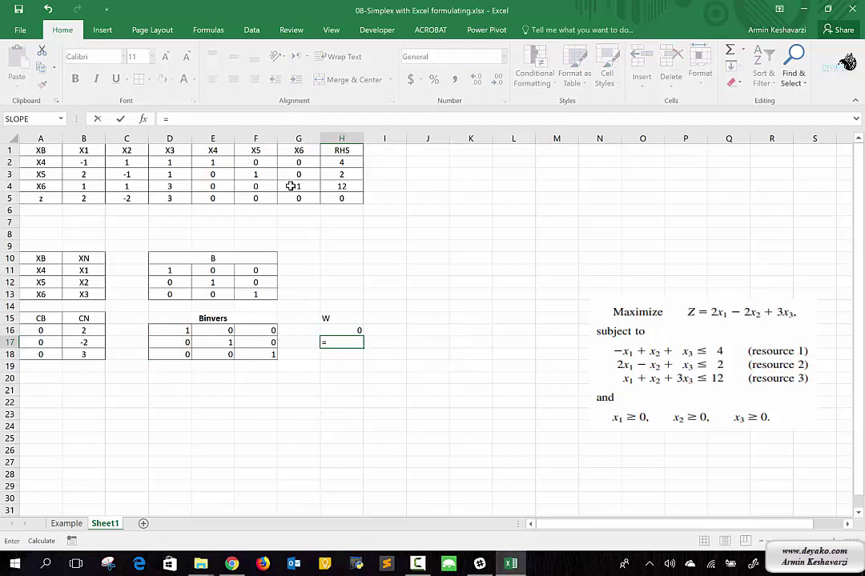
{"action": "type", "text": "umpr"}
{"action": "key", "text": "BackSpace"}
{"action": "key", "text": "BackSpace"}
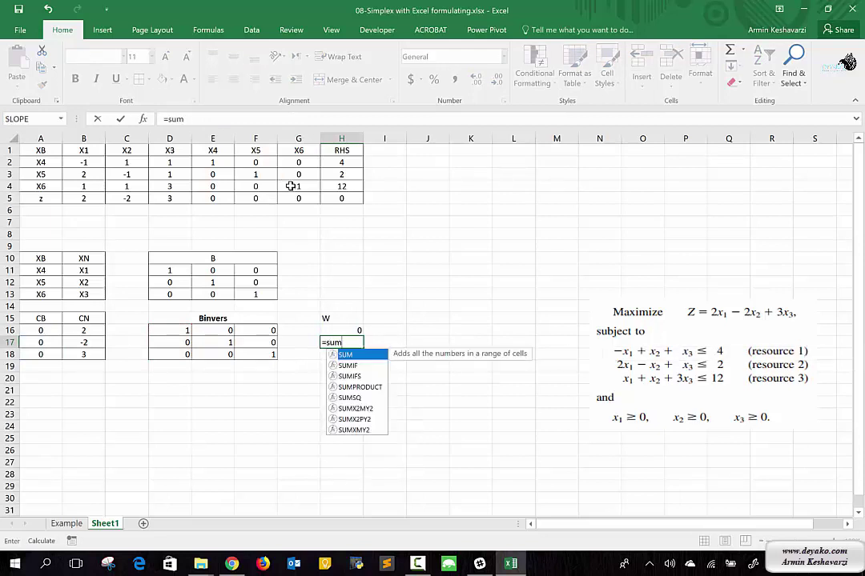
{"action": "double_click", "coordinate": [357, 387]}
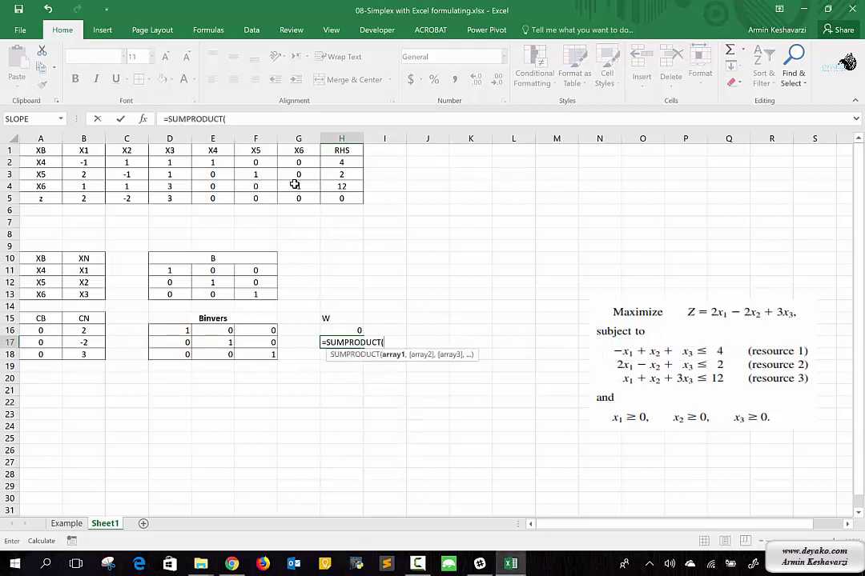
{"action": "left_click_drag", "start_coordinate": [207, 199], "coordinate": [311, 203]}
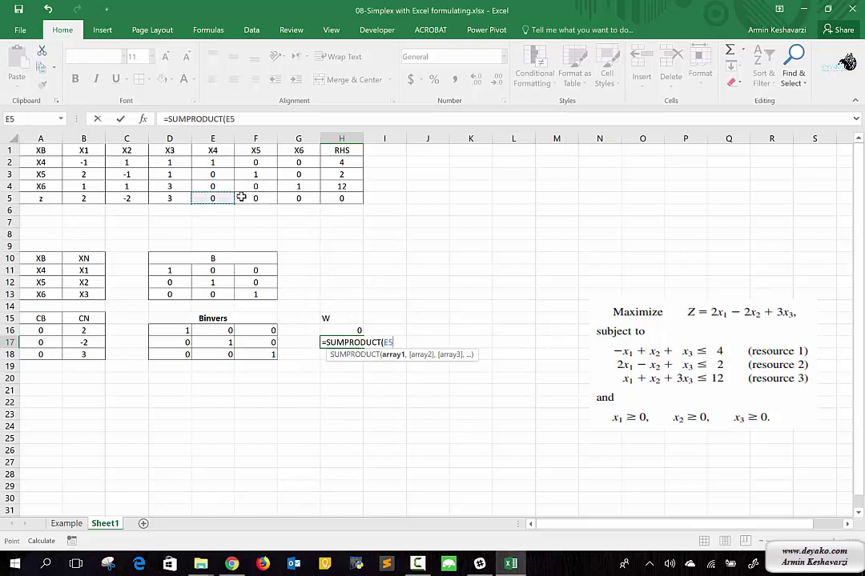
{"action": "double_click", "coordinate": [256, 118]}
{"action": "type", "text": ","}
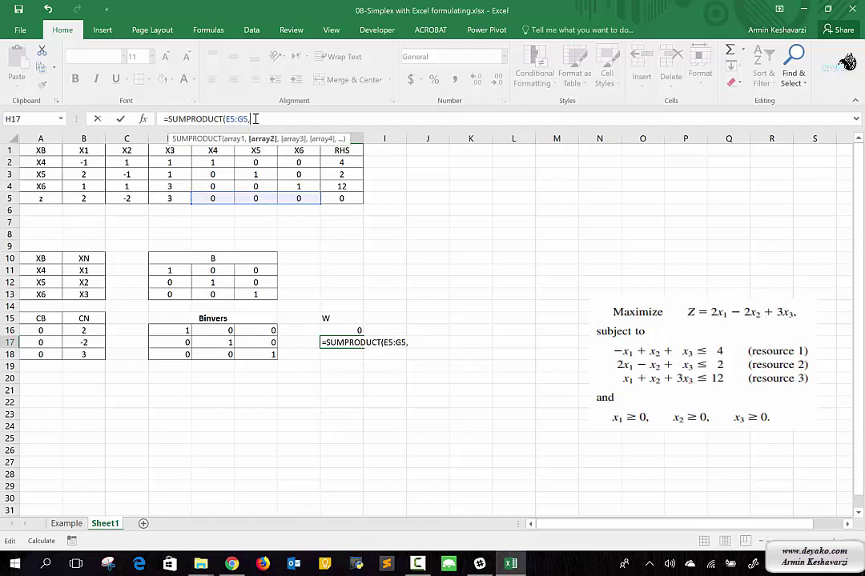
{"action": "left_click_drag", "start_coordinate": [178, 331], "coordinate": [173, 356]}
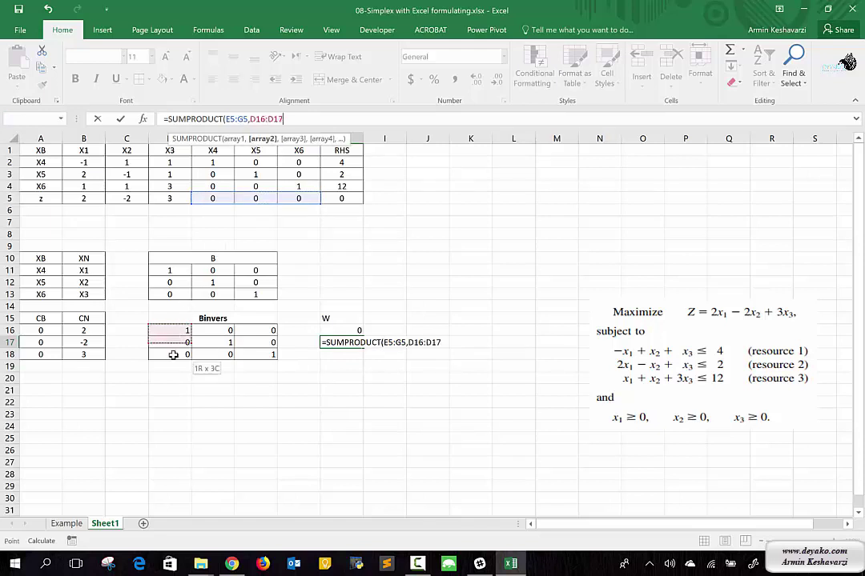
{"action": "key", "text": "Return"}
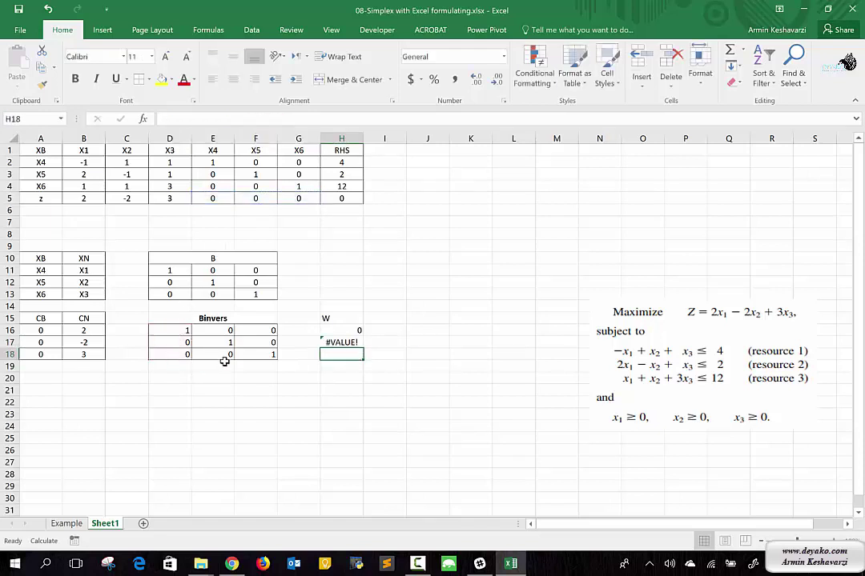
Clear the #VALUE! result from H17 and reopen H16's formula at the A16 reference
{"action": "left_click", "coordinate": [349, 342]}
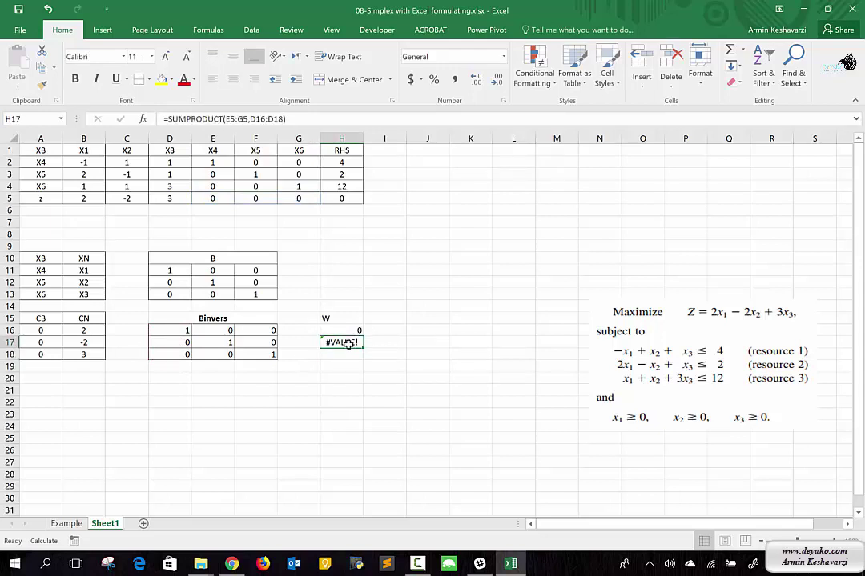
{"action": "key", "text": "Delete"}
{"action": "left_click", "coordinate": [353, 330]}
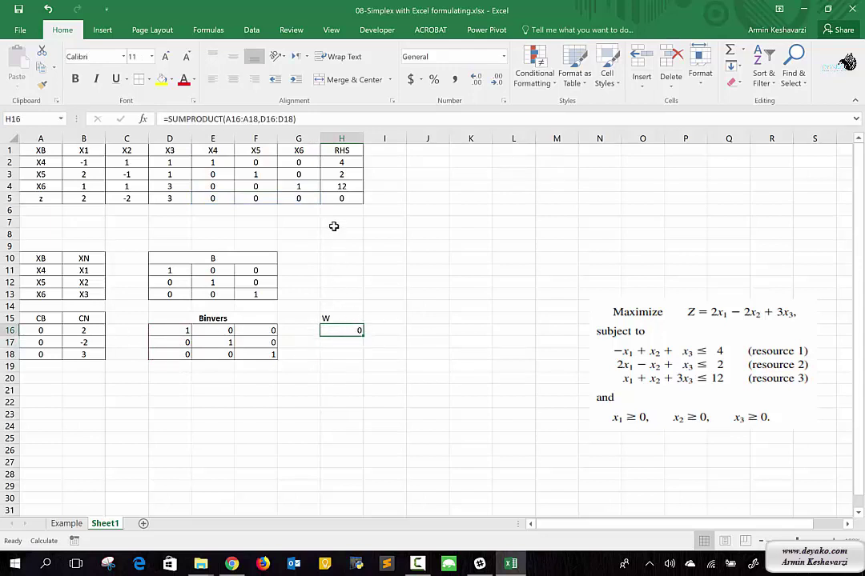
{"action": "left_click", "coordinate": [226, 119]}
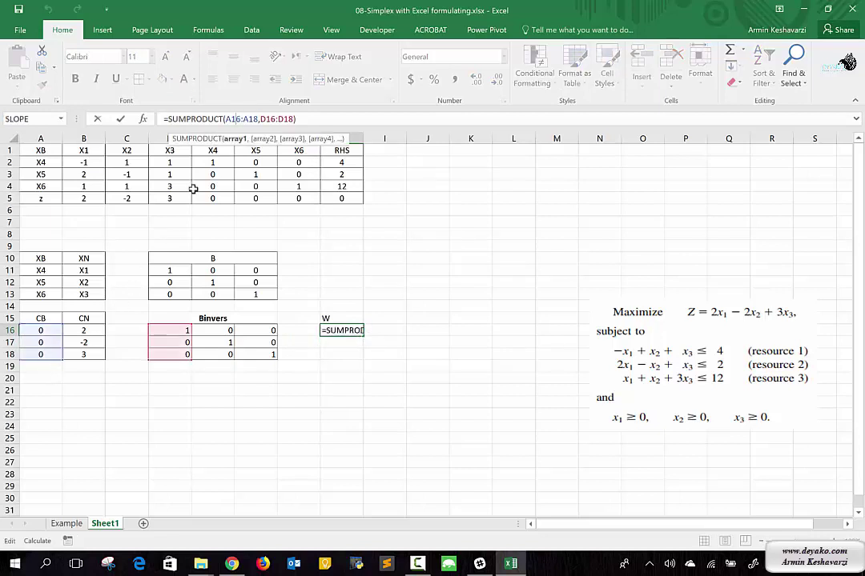
Lock the CB range as $A$16:$A$18 in H16's SUMPRODUCT formula
{"action": "key", "text": "F4"}
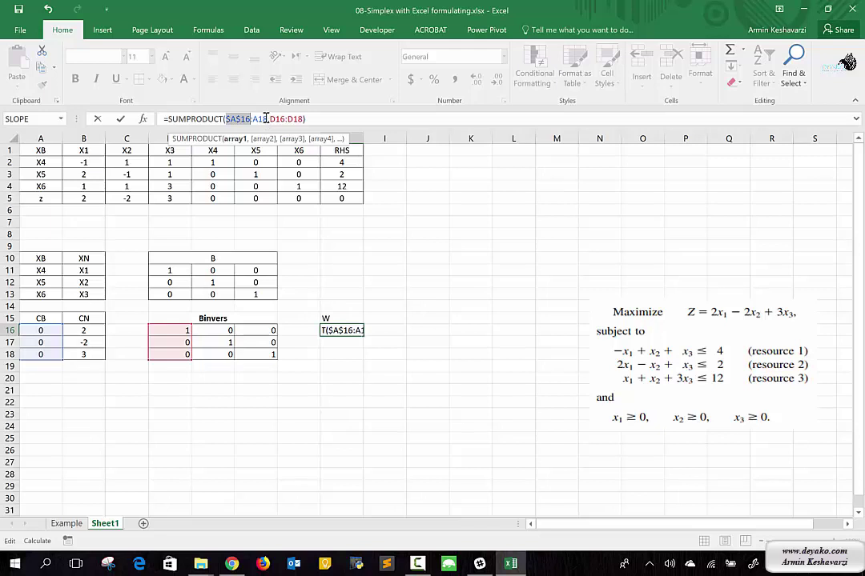
{"action": "left_click", "coordinate": [266, 119]}
{"action": "key", "text": "F4"}
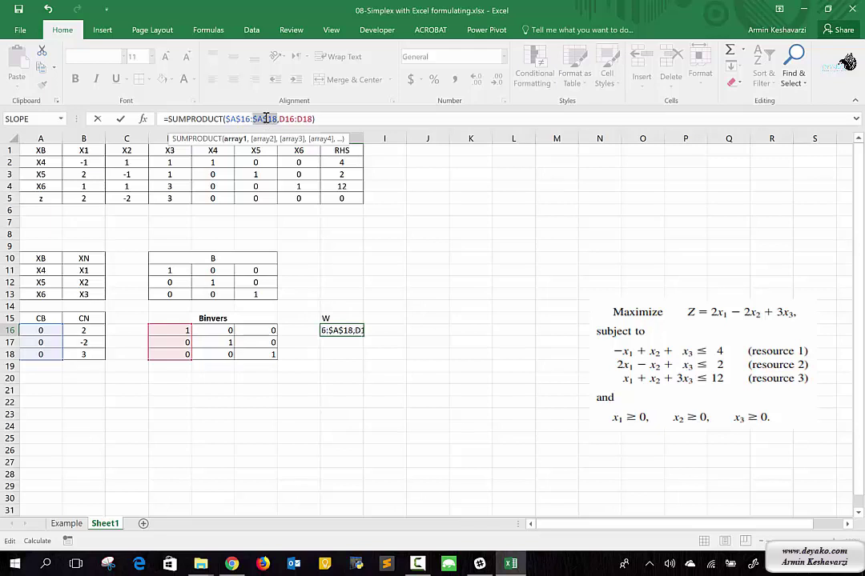
{"action": "key", "text": "Return"}
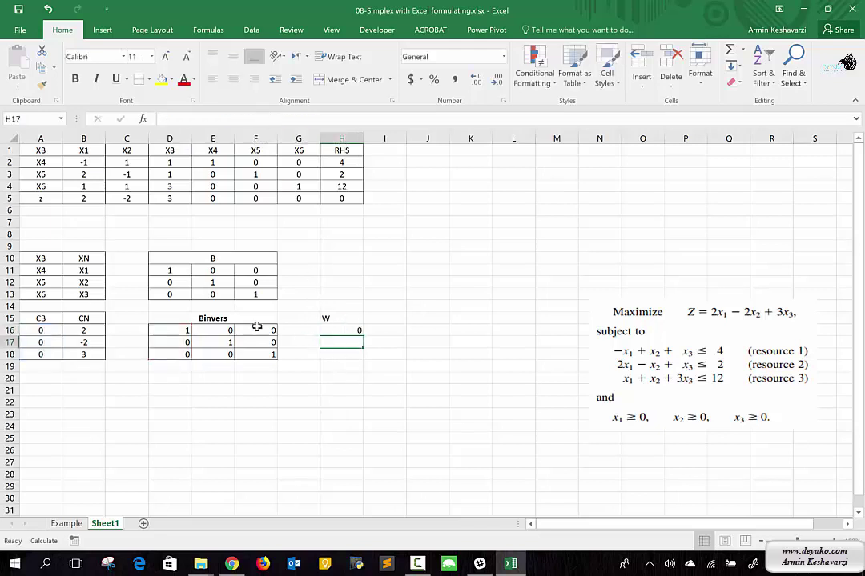
Fill the W formula from H16 across to I16 and J16
{"action": "left_click", "coordinate": [185, 331]}
{"action": "left_click", "coordinate": [210, 330]}
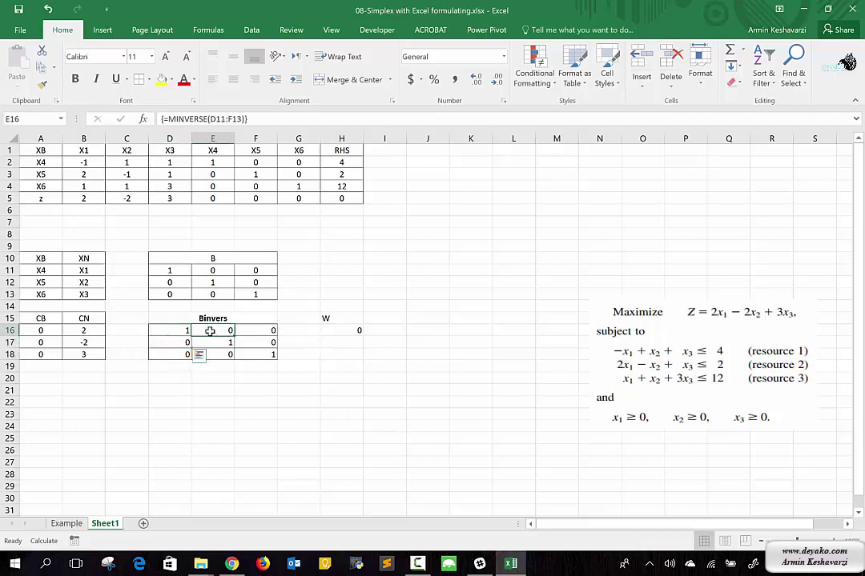
{"action": "left_click_drag", "start_coordinate": [210, 331], "coordinate": [211, 353]}
{"action": "left_click", "coordinate": [358, 330]}
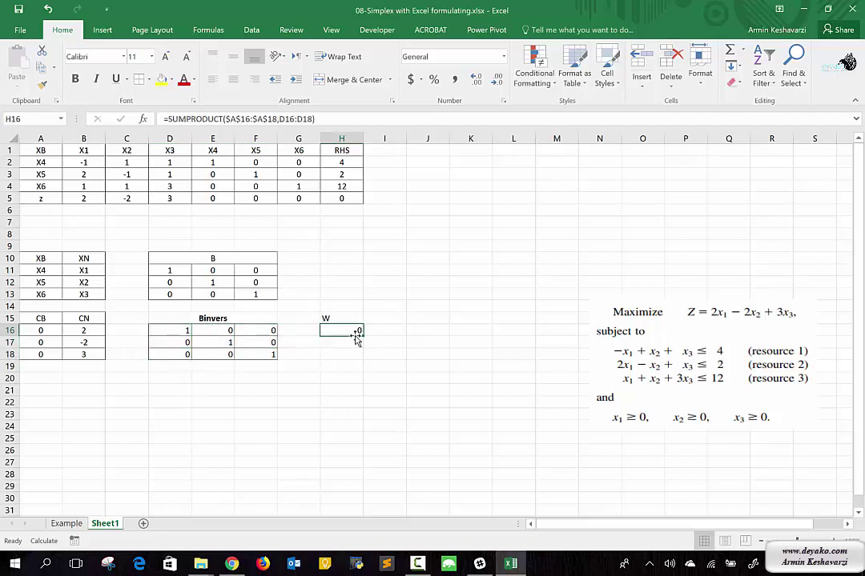
{"action": "left_click_drag", "start_coordinate": [358, 336], "coordinate": [416, 331]}
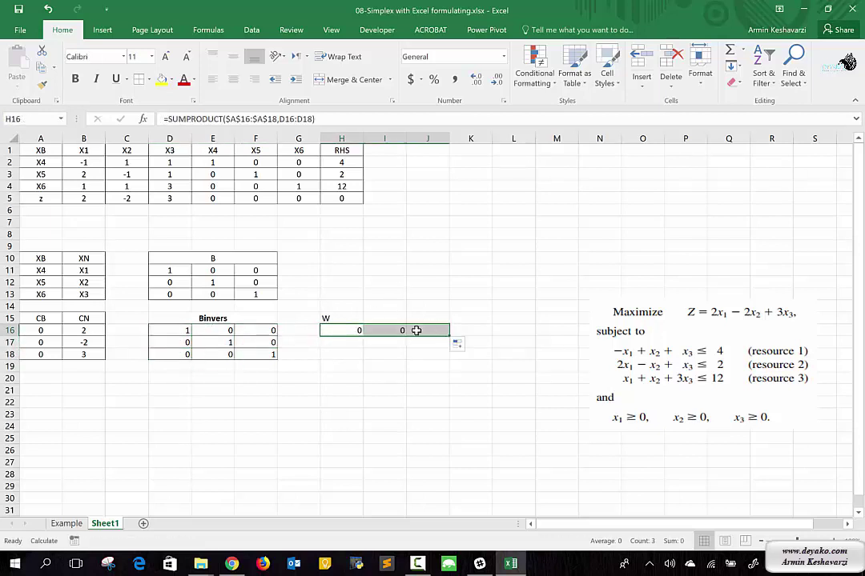
Verify that I16 and J16 pair $A$16:$A$18 with their own Binvers columns, each returning 0
{"action": "left_click", "coordinate": [396, 331]}
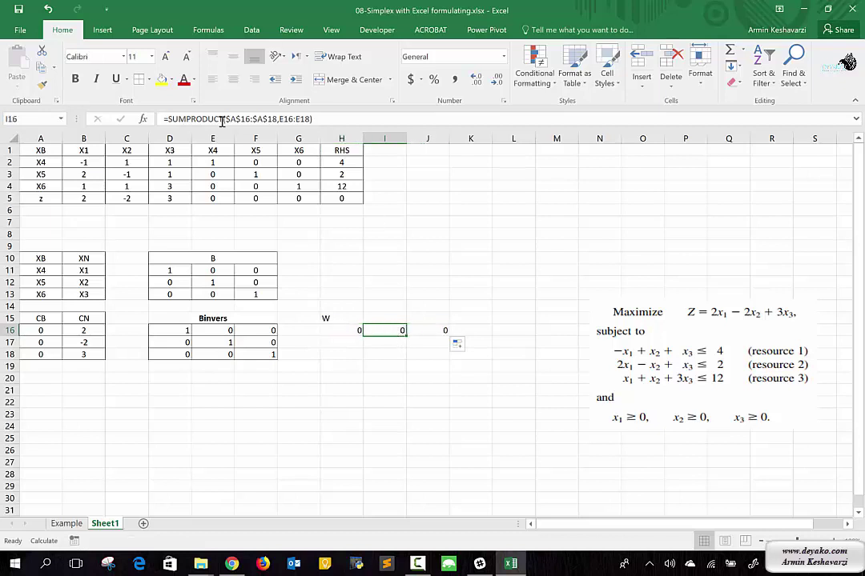
{"action": "left_click", "coordinate": [279, 119]}
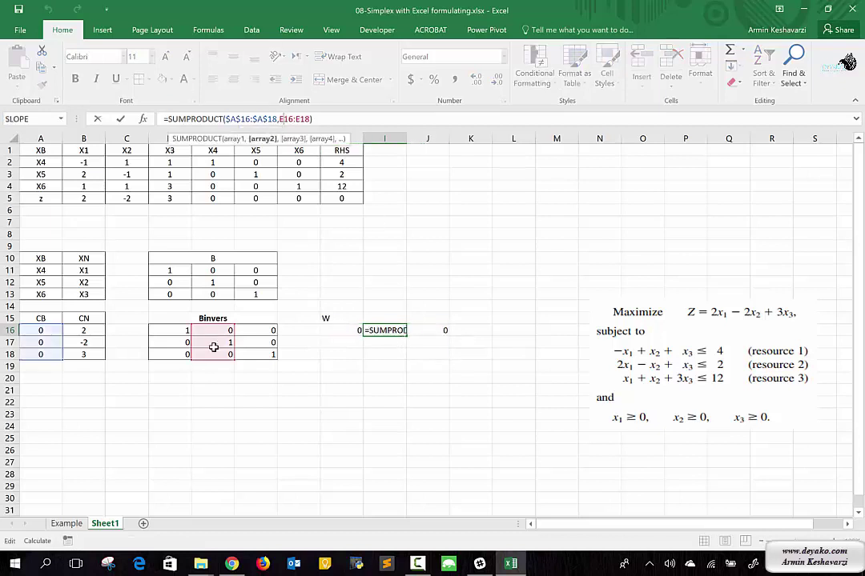
{"action": "key", "text": "Return"}
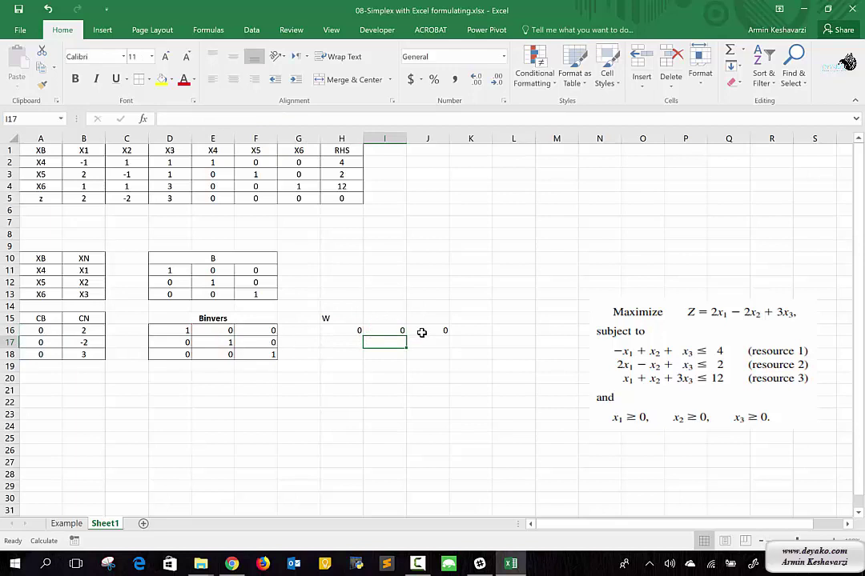
{"action": "left_click", "coordinate": [435, 334]}
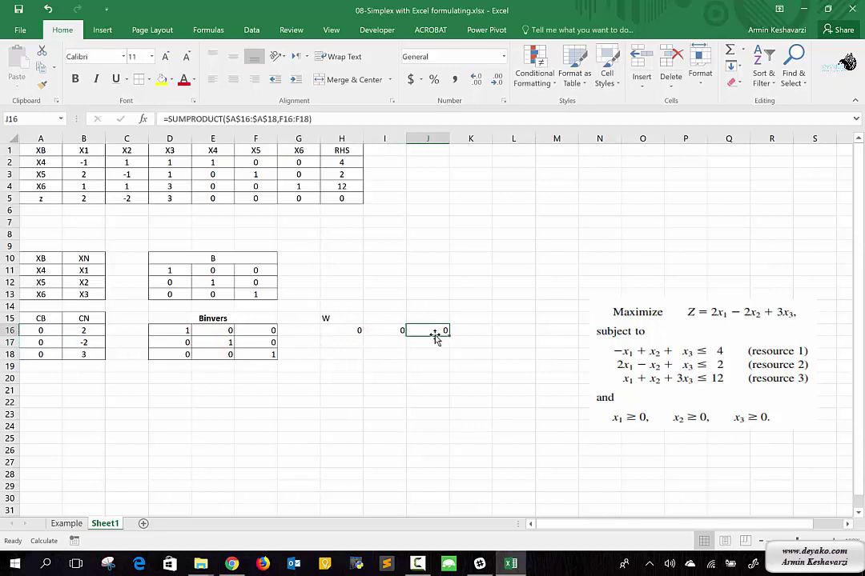
{"action": "left_click", "coordinate": [278, 119]}
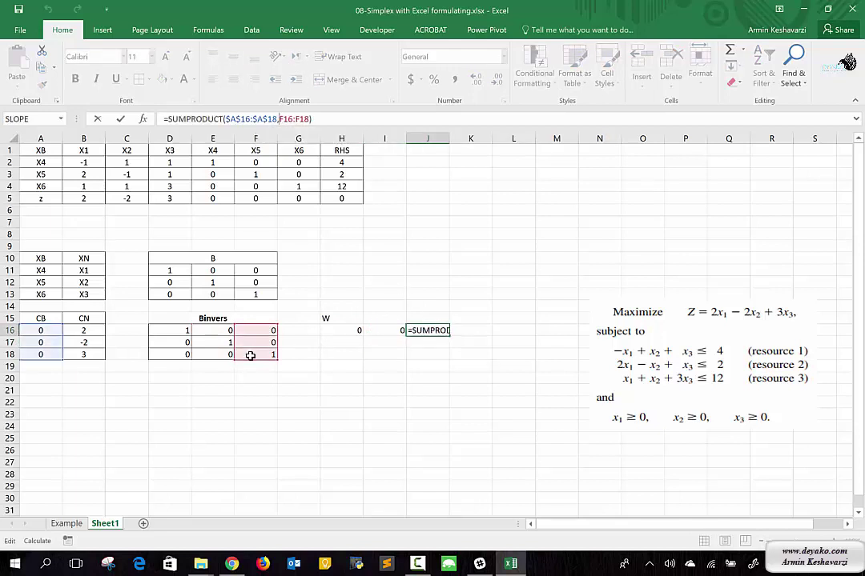
{"action": "key", "text": "Return"}
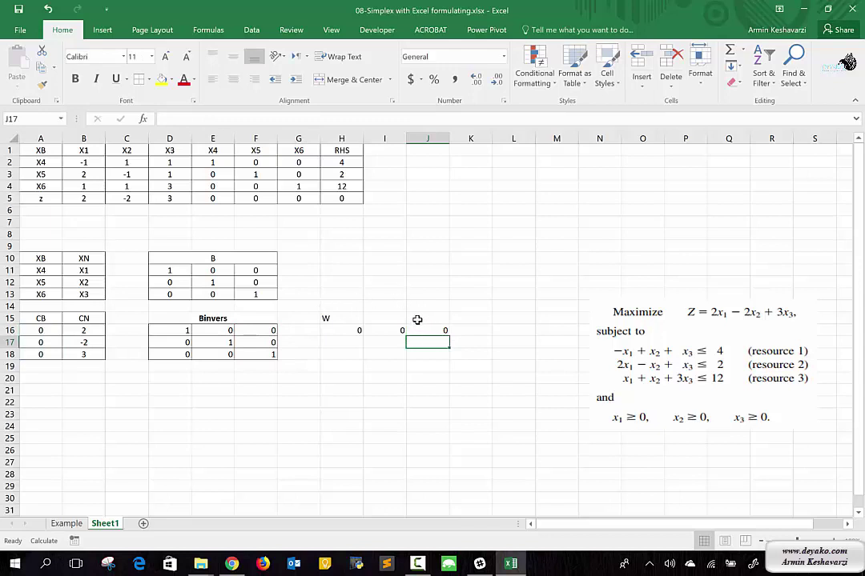
{"action": "left_click_drag", "start_coordinate": [417, 320], "coordinate": [352, 319]}
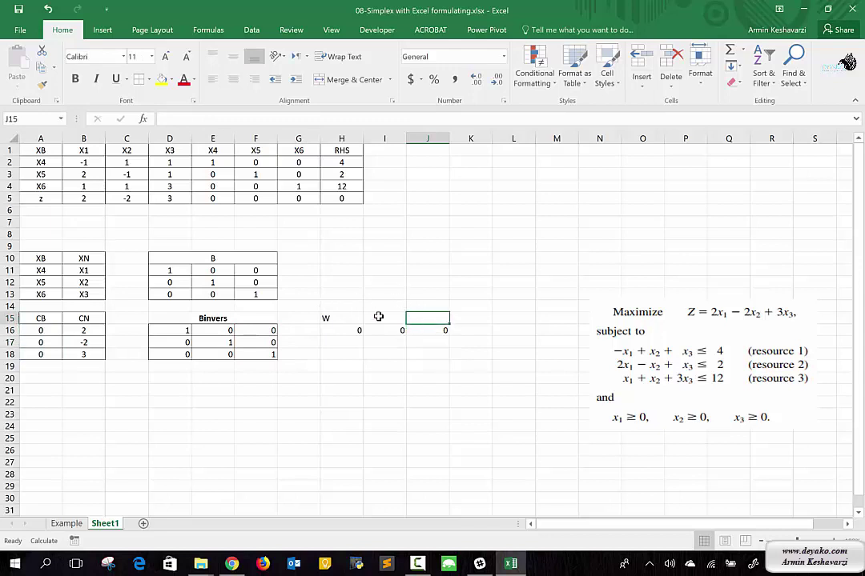
Center the W label across H15:J15 and enter the heading 'Zj - Cj' in H18
{"action": "left_click", "coordinate": [342, 82]}
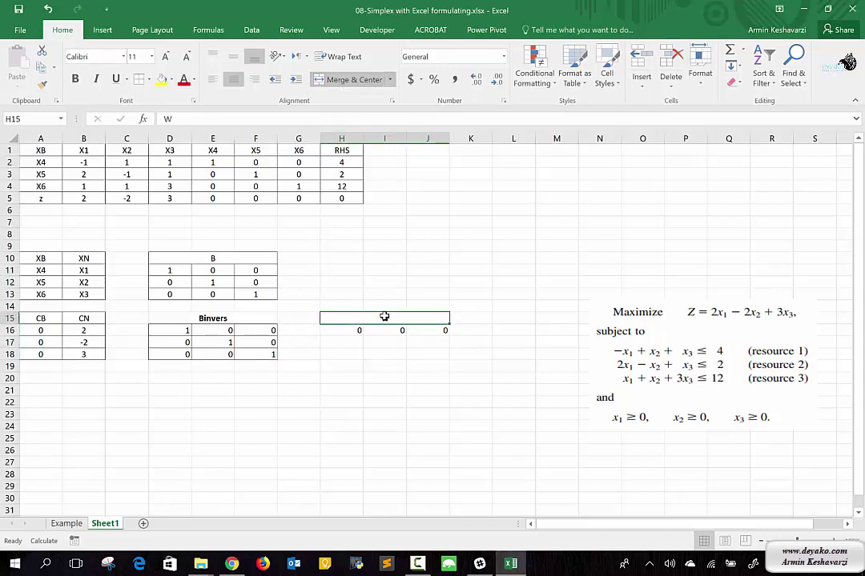
{"action": "left_click_drag", "start_coordinate": [384, 318], "coordinate": [386, 335]}
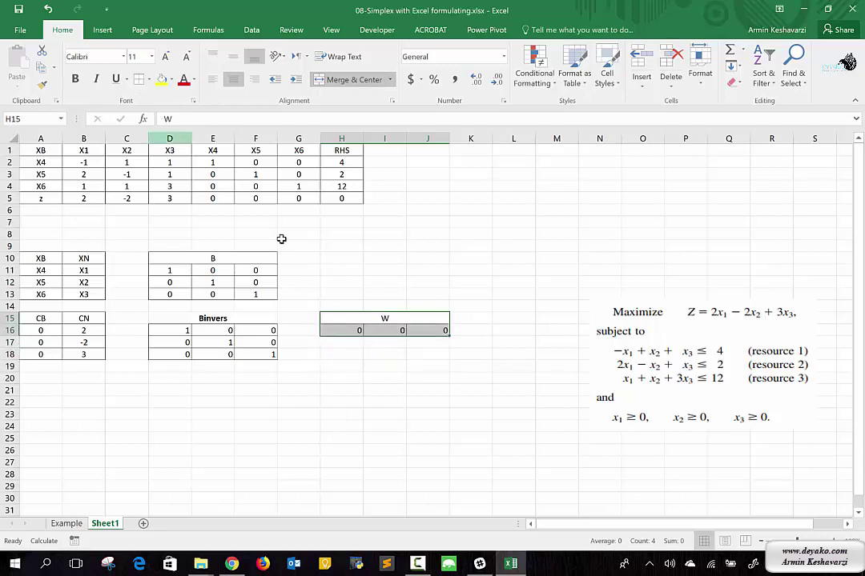
{"action": "left_click", "coordinate": [348, 355]}
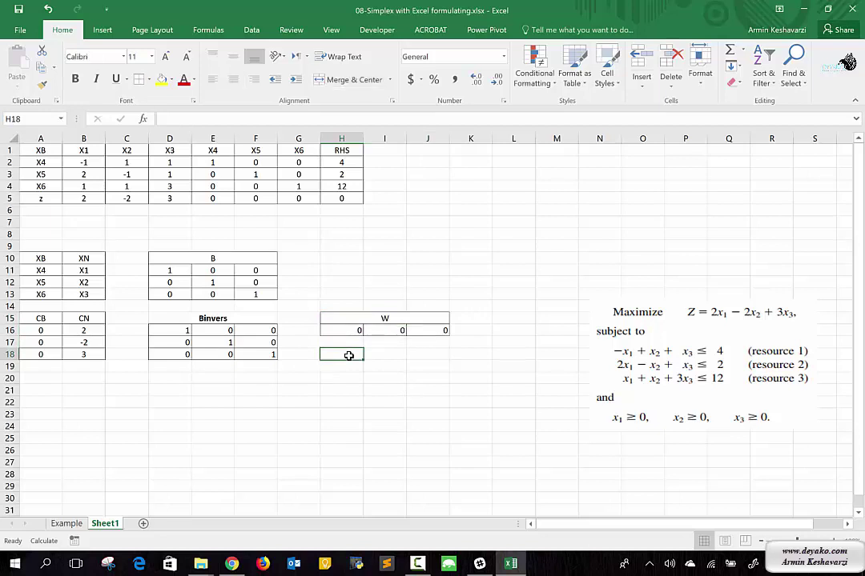
{"action": "type", "text": "Zj - Cj"}
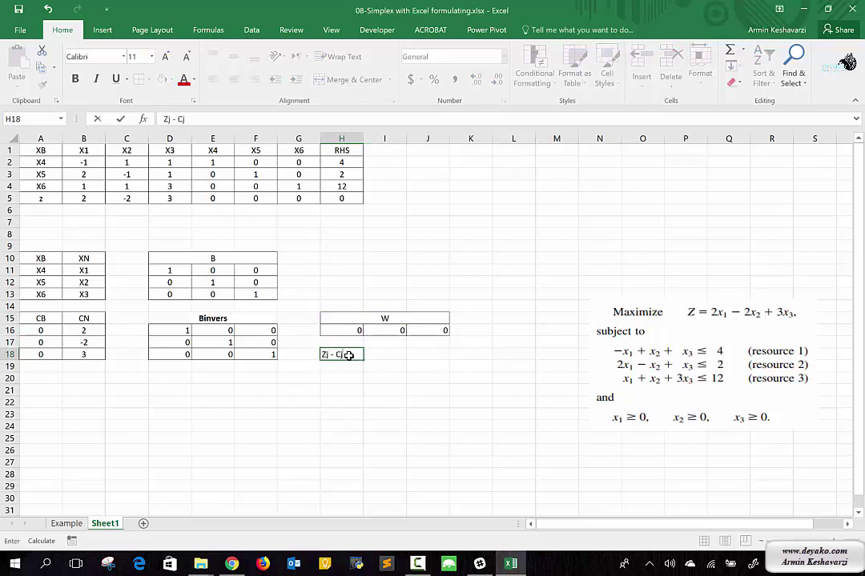
{"action": "key", "text": "Return"}
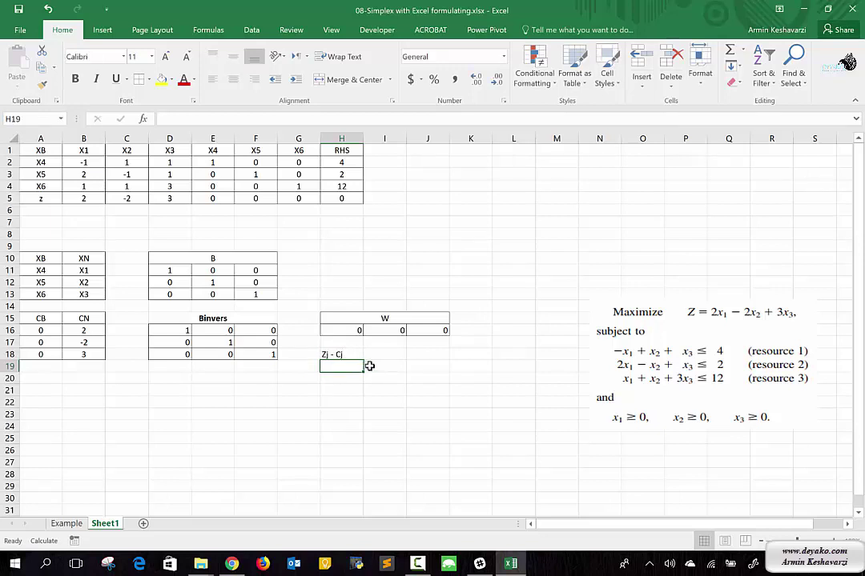
Enter 1, 2, 3 in H19:J19 and merge and center Zj - Cj across H18:J18
{"action": "type", "text": "1"}
{"action": "key", "text": "Tab"}
{"action": "type", "text": "2"}
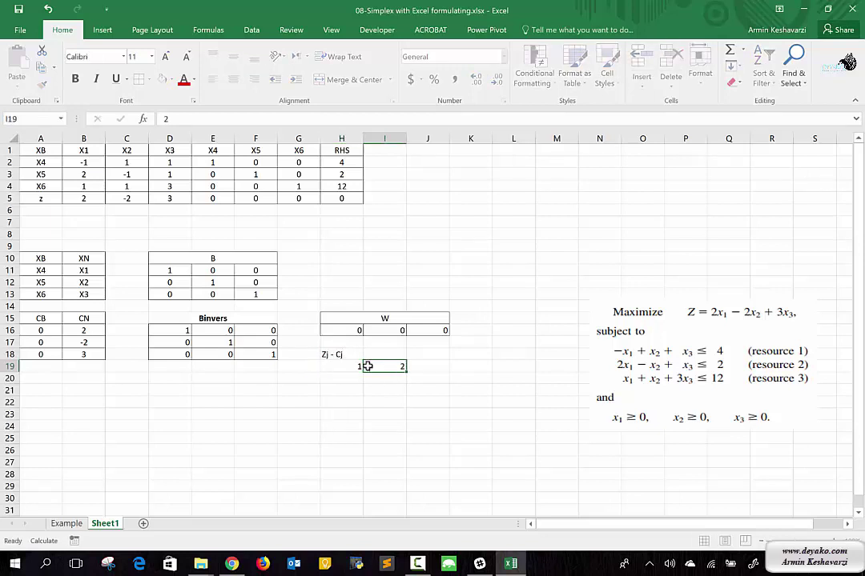
{"action": "key", "text": "Tab"}
{"action": "type", "text": "3"}
{"action": "key", "text": "Tab"}
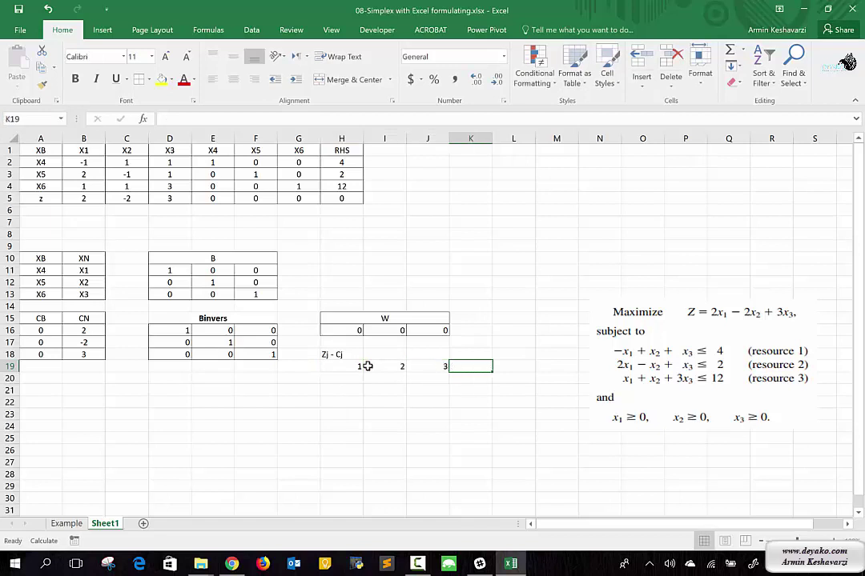
{"action": "left_click_drag", "start_coordinate": [440, 365], "coordinate": [344, 359]}
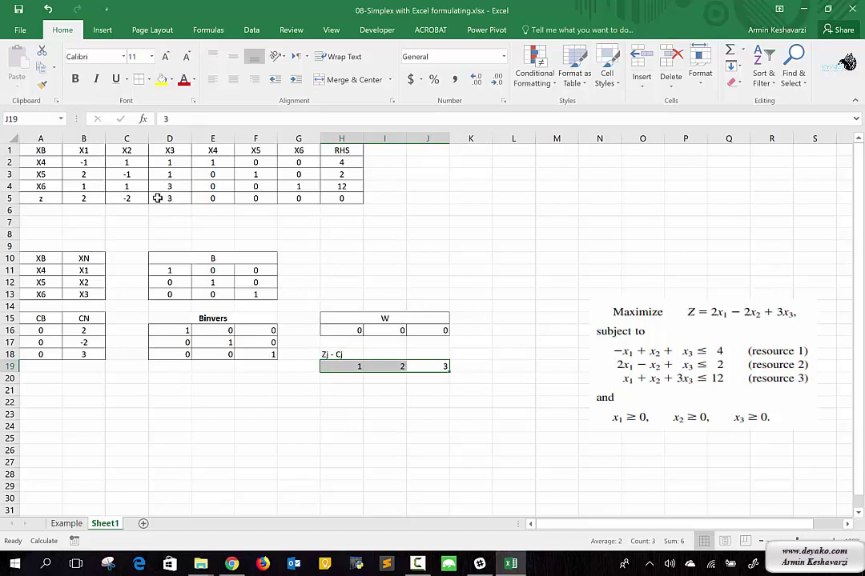
{"action": "mouse_move", "coordinate": [417, 352]}
{"action": "left_mouse_down"}
{"action": "mouse_move", "coordinate": [351, 367]}
{"action": "mouse_move", "coordinate": [348, 353]}
{"action": "left_mouse_up"}
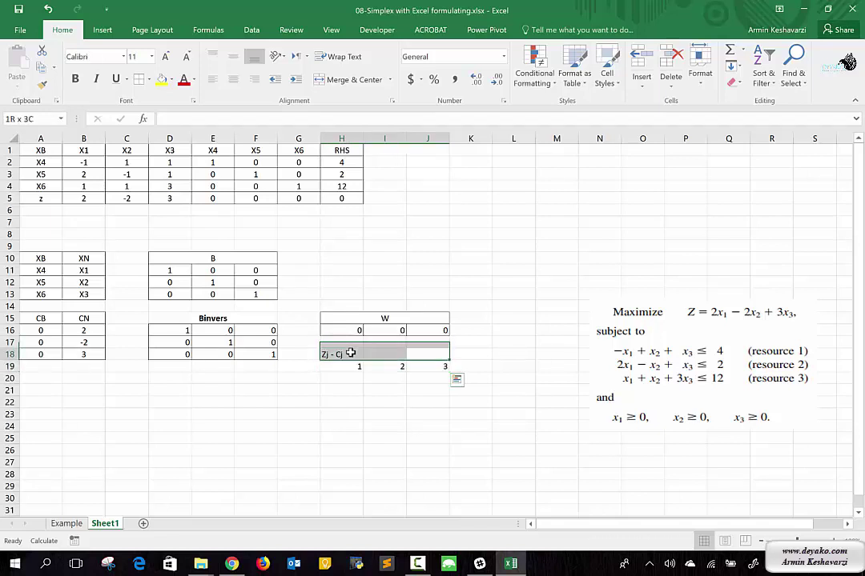
{"action": "left_click", "coordinate": [346, 84]}
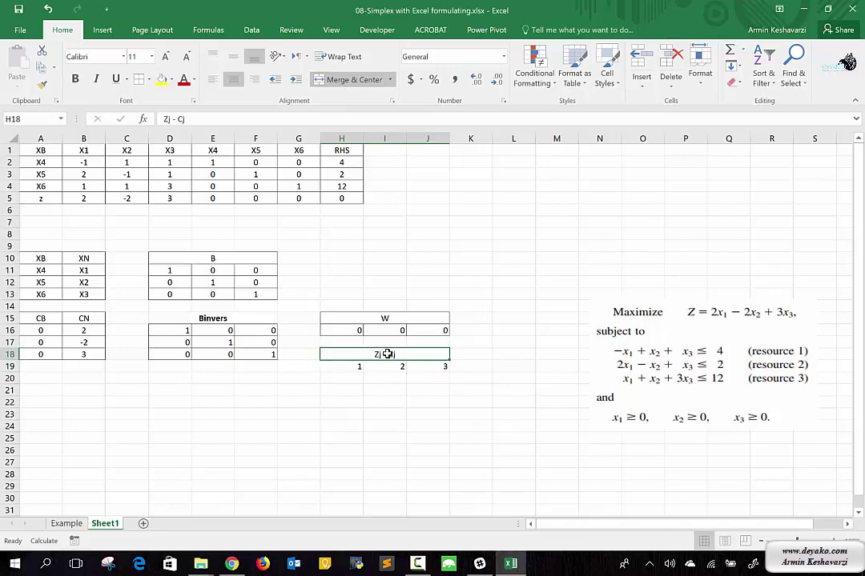
{"action": "left_click_drag", "start_coordinate": [381, 353], "coordinate": [374, 378]}
{"action": "left_click", "coordinate": [347, 379]}
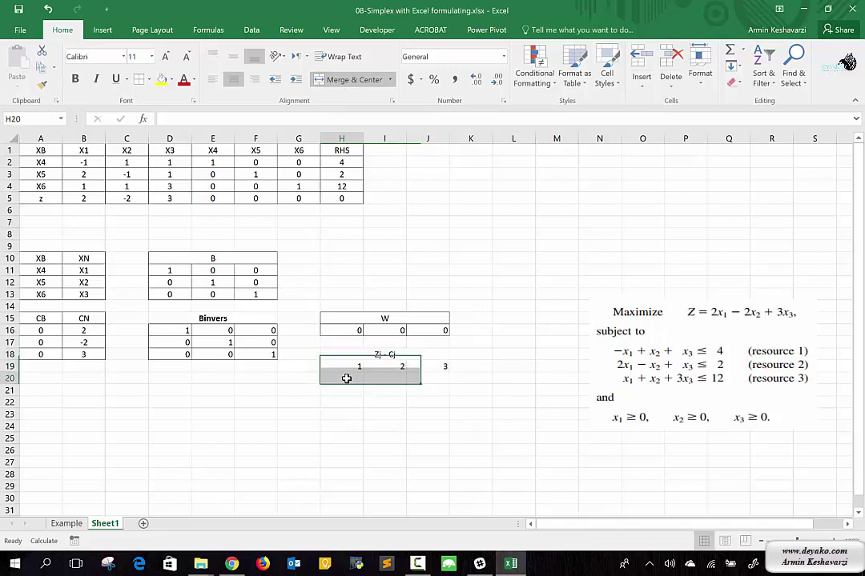
{"action": "left_click", "coordinate": [347, 379]}
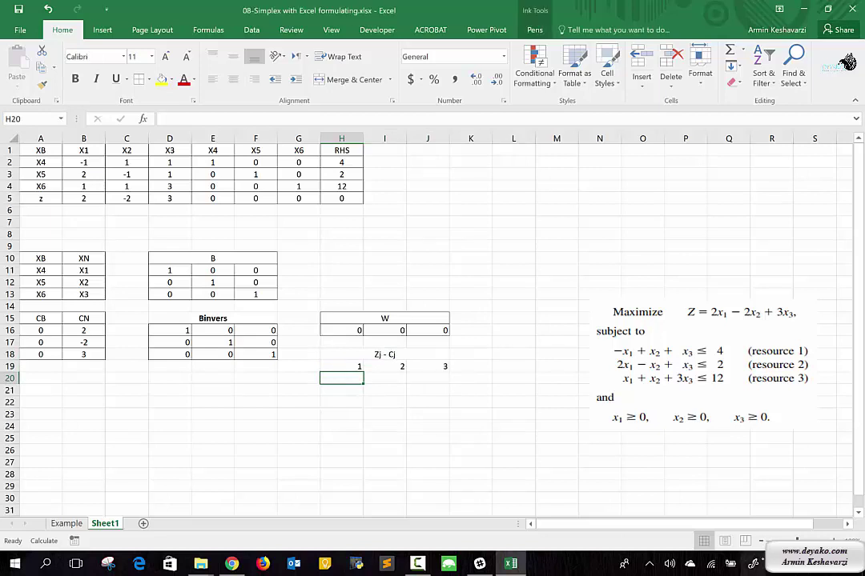
{"action": "key", "text": "super+w"}
Handwrite Zj − Cj = W·aj − Cj below the W formula in the sketch, then close it
{"action": "left_click", "coordinate": [750, 248]}
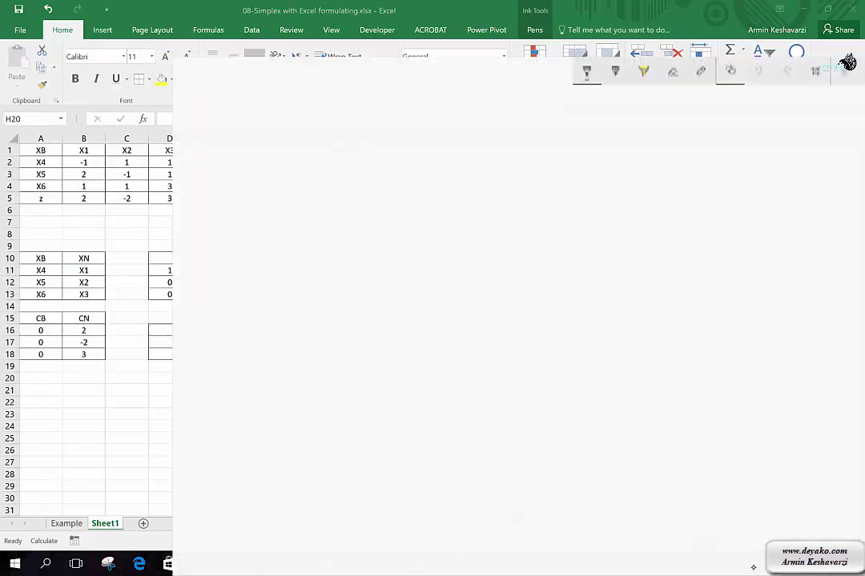
{"action": "left_click_drag", "start_coordinate": [38, 170], "coordinate": [40, 186]}
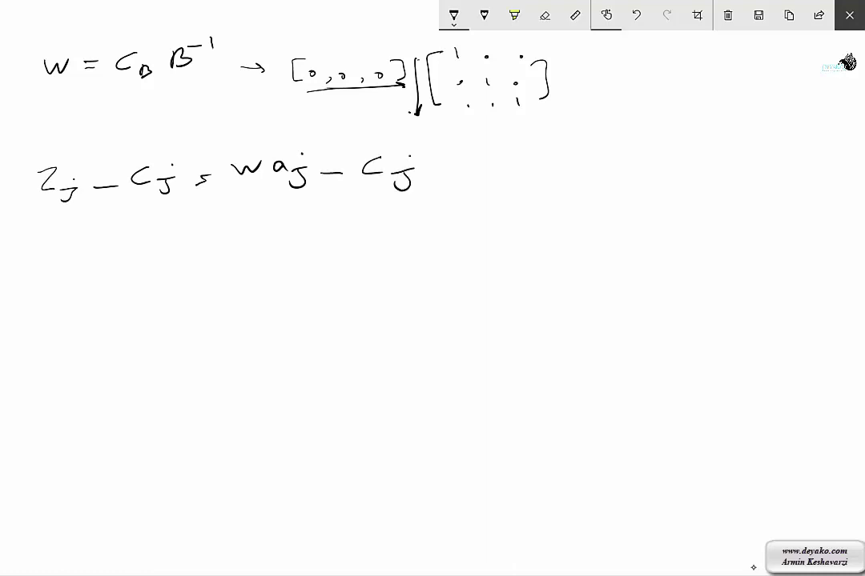
{"action": "left_click", "coordinate": [854, 9]}
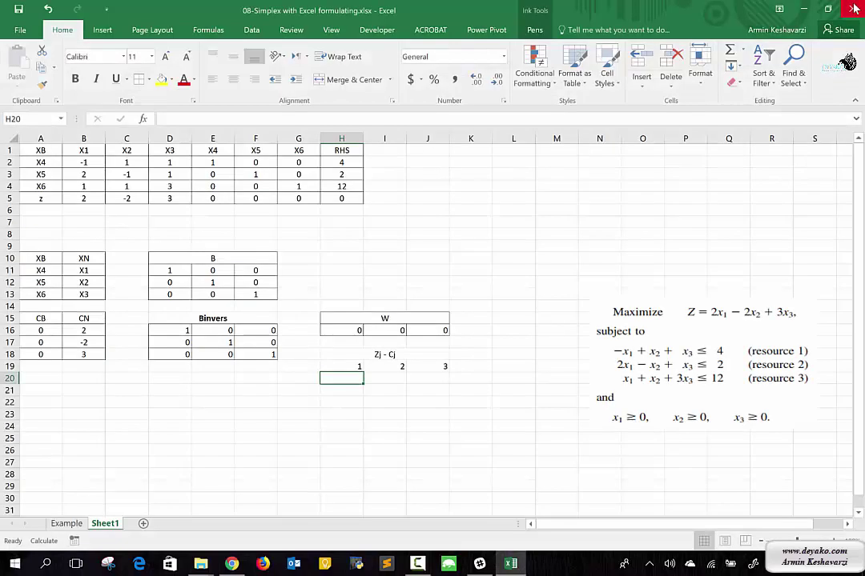
Enter the heading N in H10, correcting a mistyped V
{"action": "left_click", "coordinate": [338, 255]}
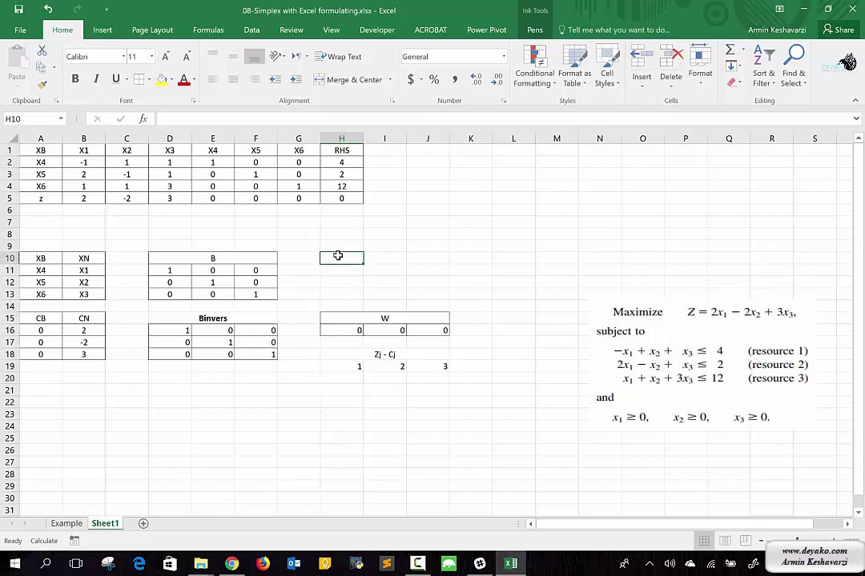
{"action": "type", "text": "V"}
{"action": "key", "text": "Return"}
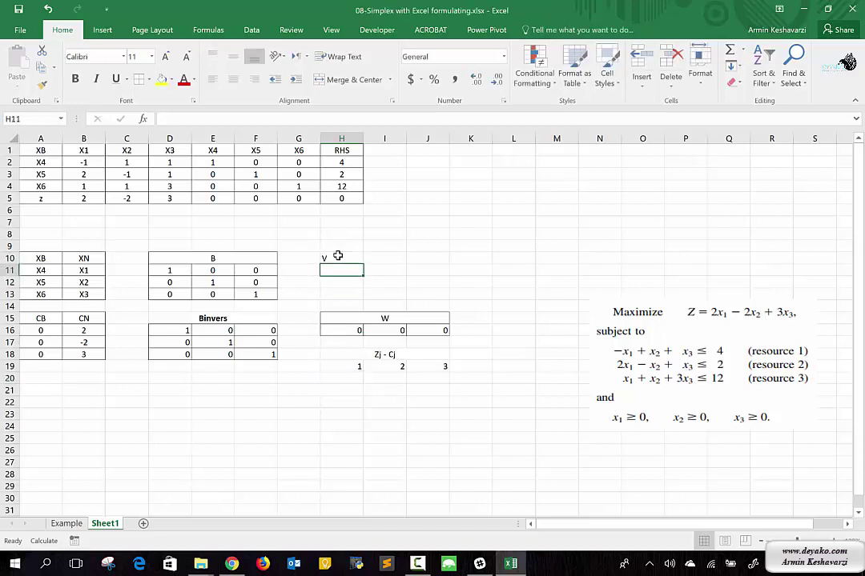
{"action": "left_click", "coordinate": [338, 255]}
{"action": "type", "text": "N"}
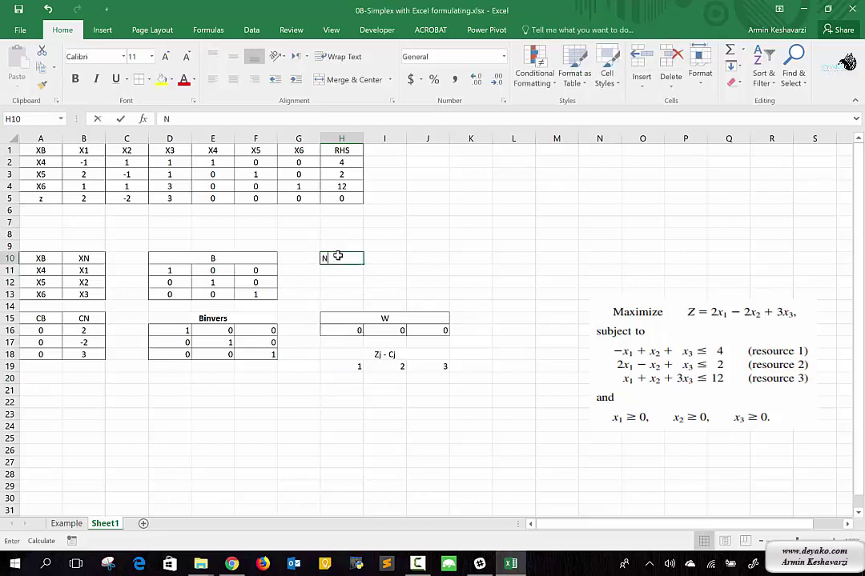
{"action": "key", "text": "Return"}
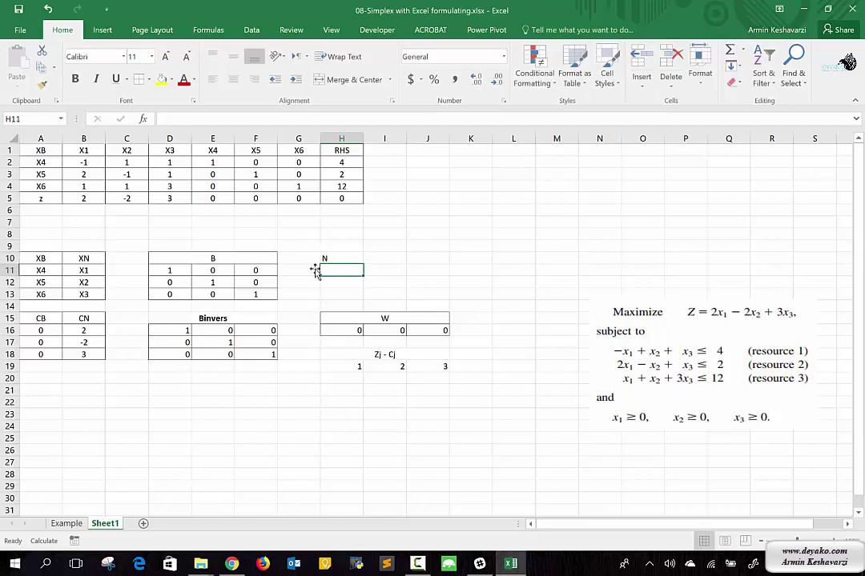
Copy the X1–X3 coefficients from B2:D4 into H11:J13 and merge and center N across H10:J10
{"action": "left_click", "coordinate": [170, 270]}
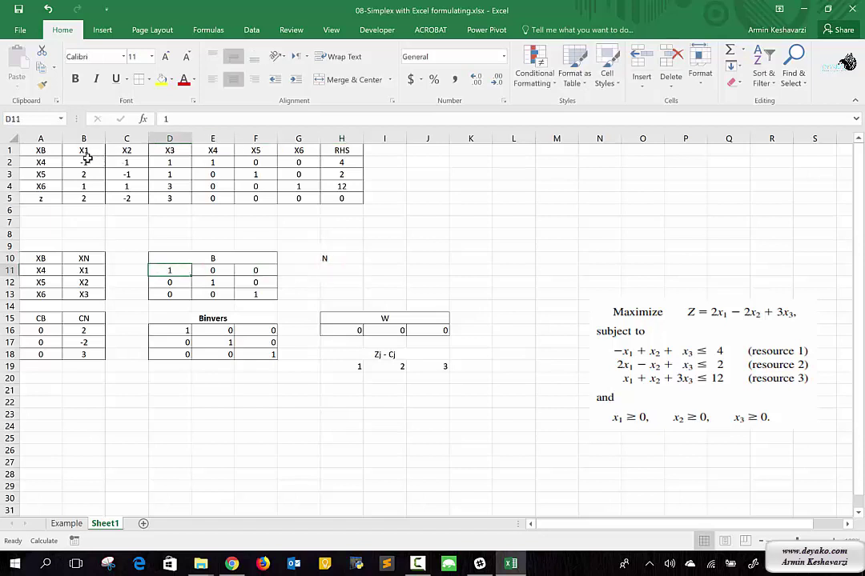
{"action": "left_click_drag", "start_coordinate": [80, 163], "coordinate": [161, 186]}
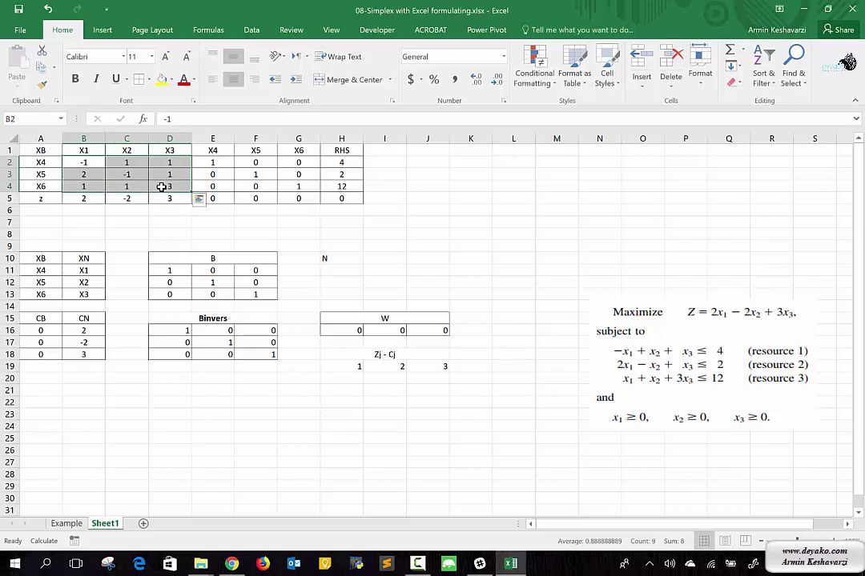
{"action": "key", "text": "ctrl+c"}
{"action": "left_click", "coordinate": [344, 273]}
{"action": "key", "text": "ctrl+v"}
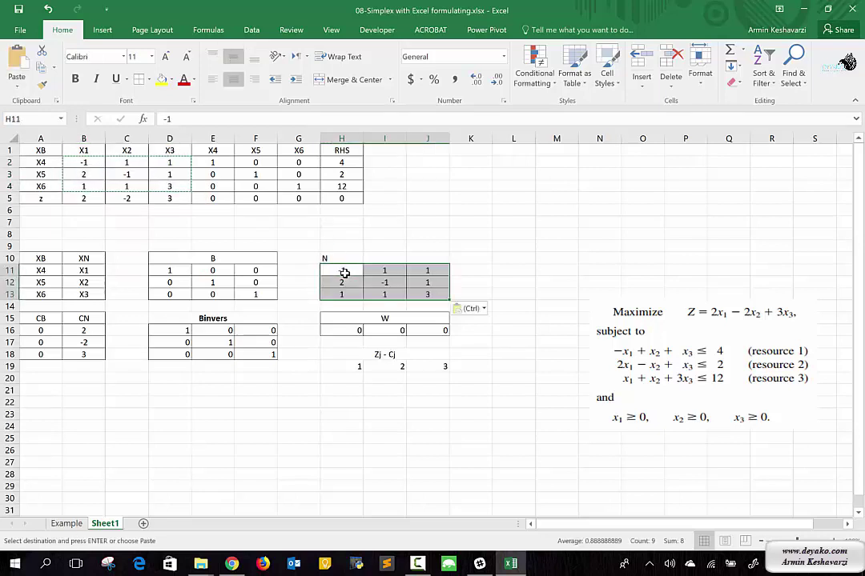
{"action": "left_click_drag", "start_coordinate": [326, 257], "coordinate": [440, 257]}
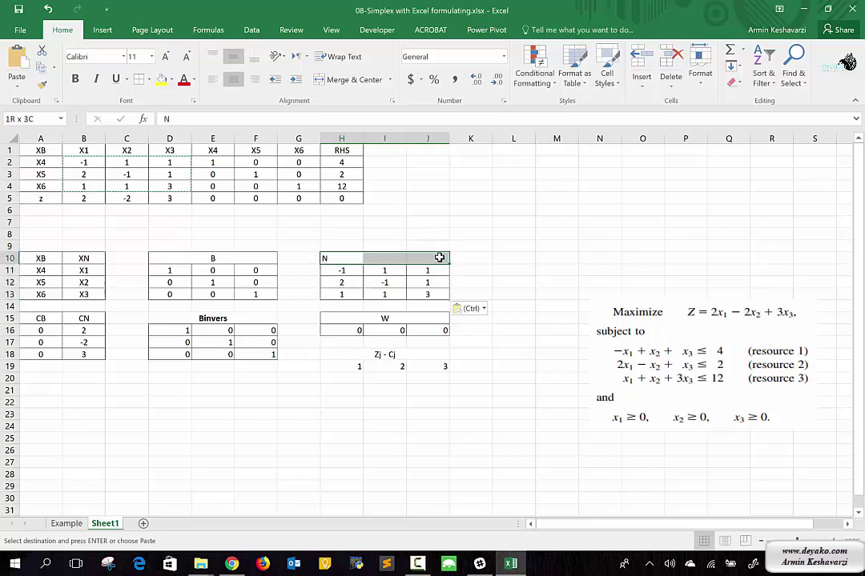
{"action": "left_click", "coordinate": [352, 80]}
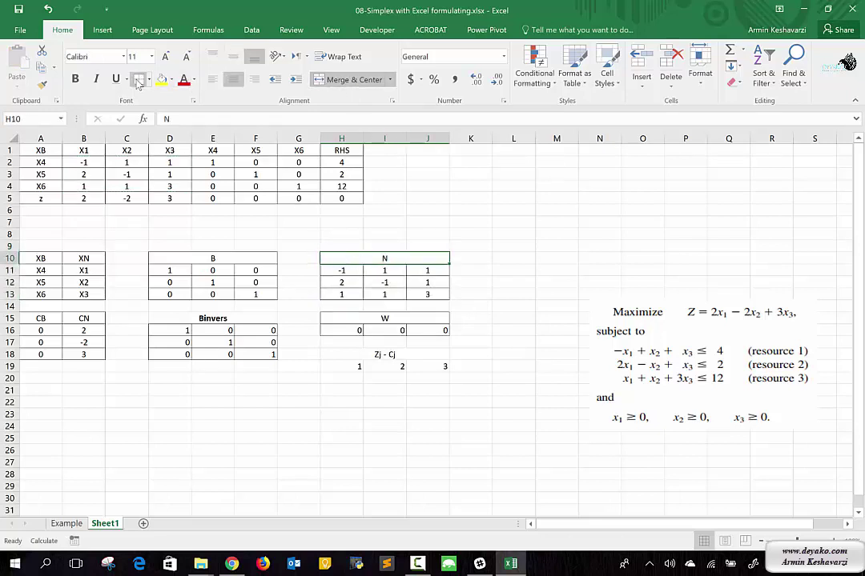
Review the W row, the N matrix columns and the CN formulas in B16:B18
{"action": "left_click", "coordinate": [348, 378]}
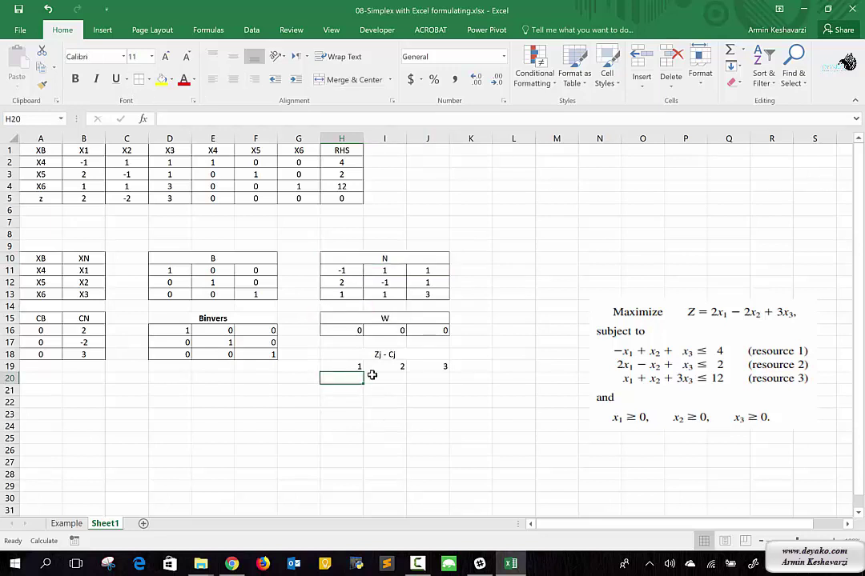
{"action": "mouse_move", "coordinate": [357, 330]}
{"action": "left_mouse_down"}
{"action": "mouse_move", "coordinate": [396, 330]}
{"action": "mouse_move", "coordinate": [340, 270]}
{"action": "mouse_move", "coordinate": [345, 294]}
{"action": "left_mouse_up"}
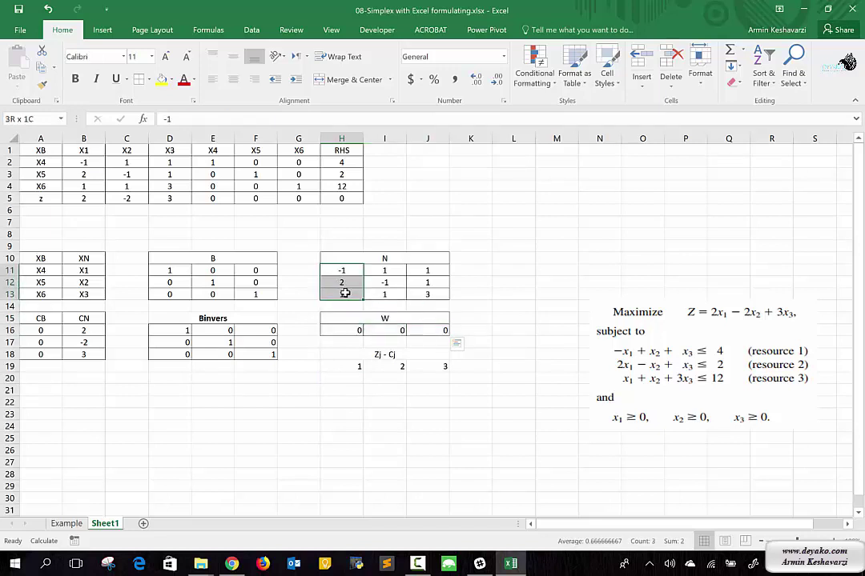
{"action": "mouse_move", "coordinate": [386, 272]}
{"action": "left_mouse_down"}
{"action": "mouse_move", "coordinate": [394, 294]}
{"action": "mouse_move", "coordinate": [427, 294]}
{"action": "left_mouse_up"}
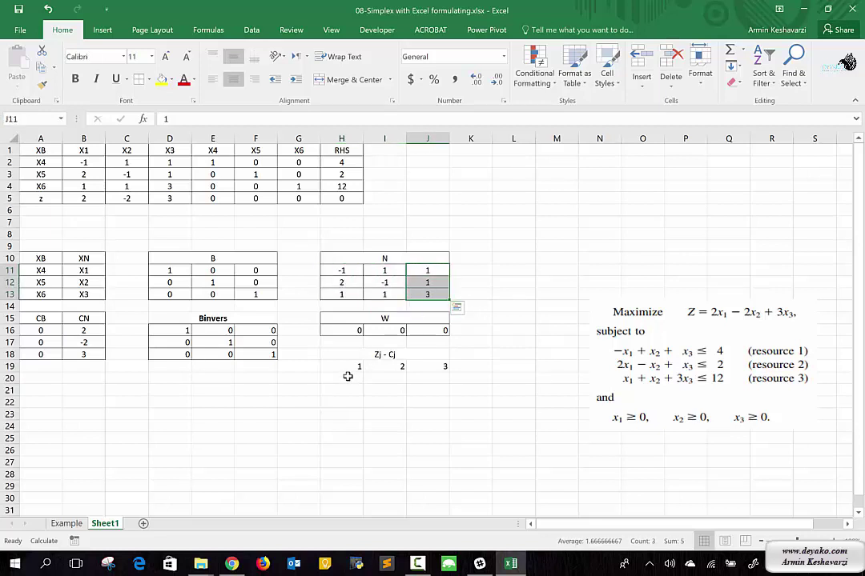
{"action": "left_click_drag", "start_coordinate": [353, 331], "coordinate": [424, 332]}
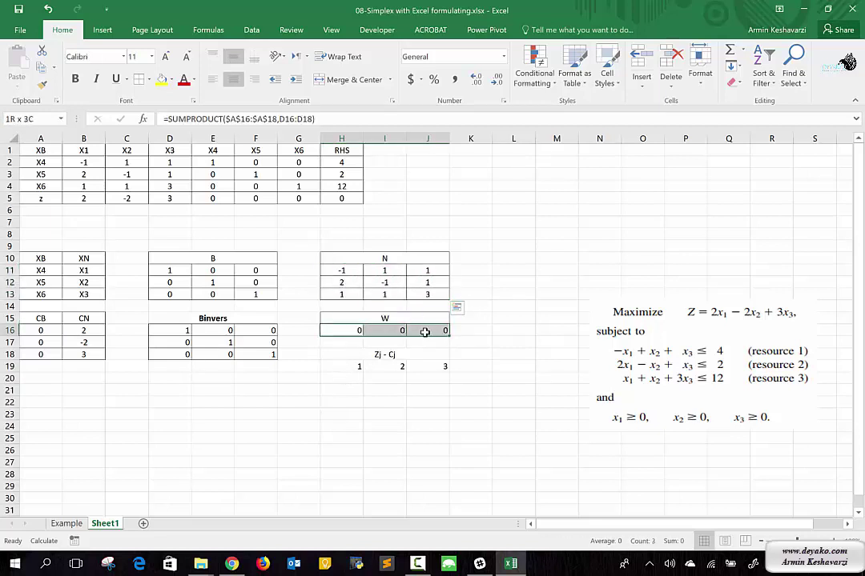
{"action": "left_click_drag", "start_coordinate": [343, 272], "coordinate": [343, 293]}
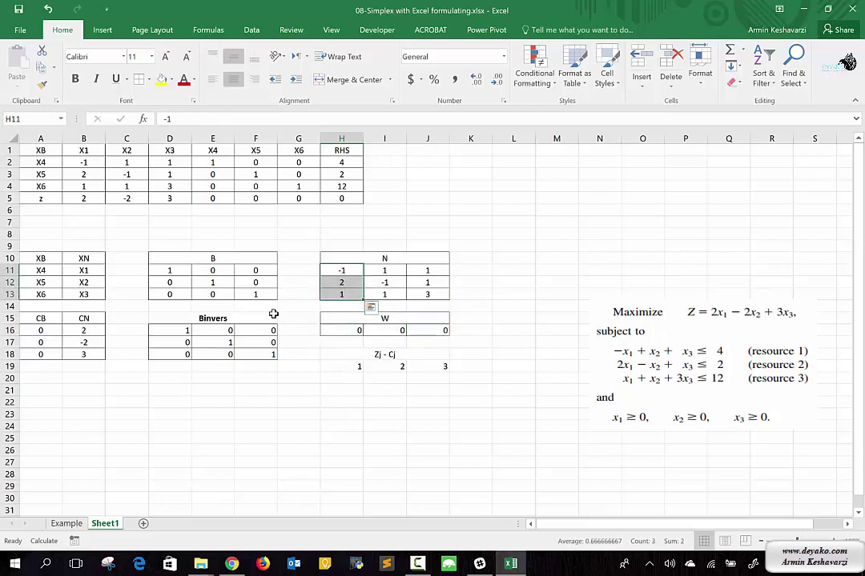
{"action": "left_click", "coordinate": [85, 331]}
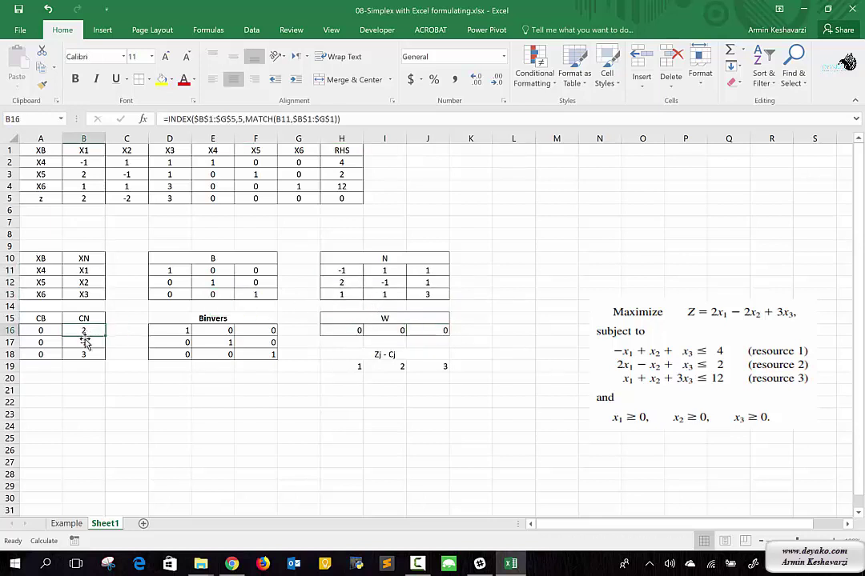
{"action": "left_click", "coordinate": [84, 342]}
{"action": "left_click", "coordinate": [85, 354]}
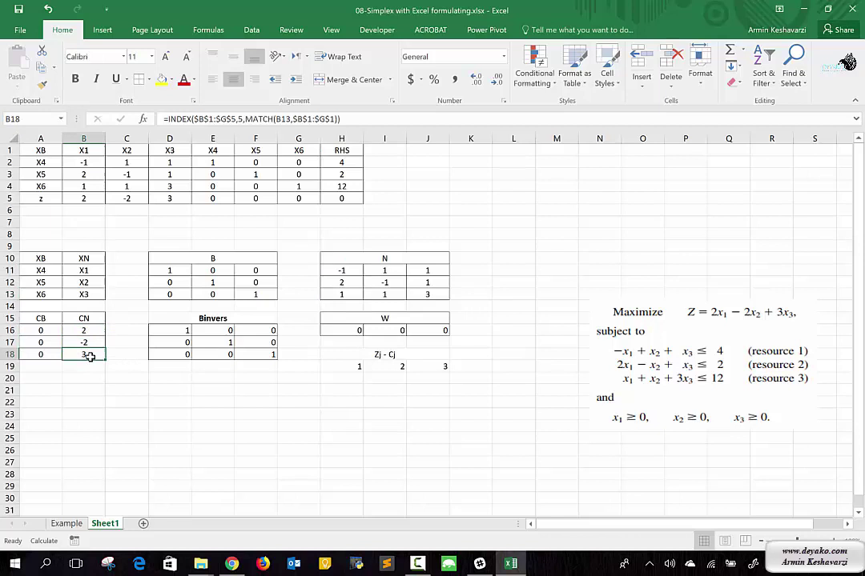
Enter =SUMPRODUCT(H16:J16,H11:H13) in H20, which returns #VALUE!, then clear it
{"action": "left_click", "coordinate": [331, 380]}
{"action": "type", "text": "="}
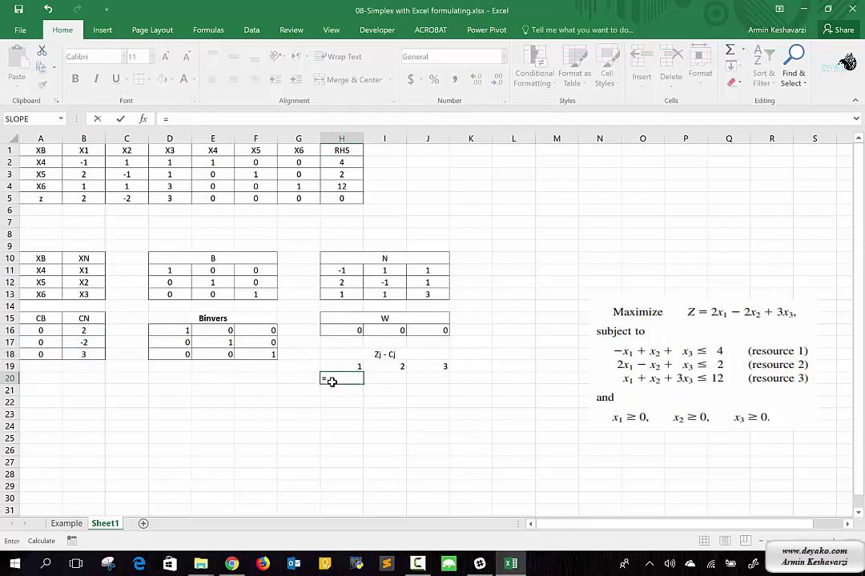
{"action": "type", "text": "sum"}
{"action": "key", "text": "Down"}
{"action": "key", "text": "Down"}
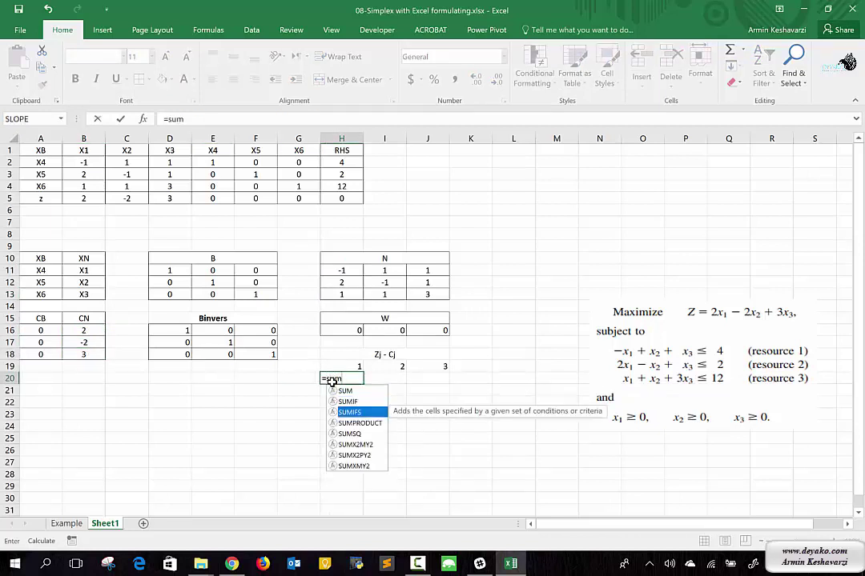
{"action": "key", "text": "Down"}
{"action": "key", "text": "Tab"}
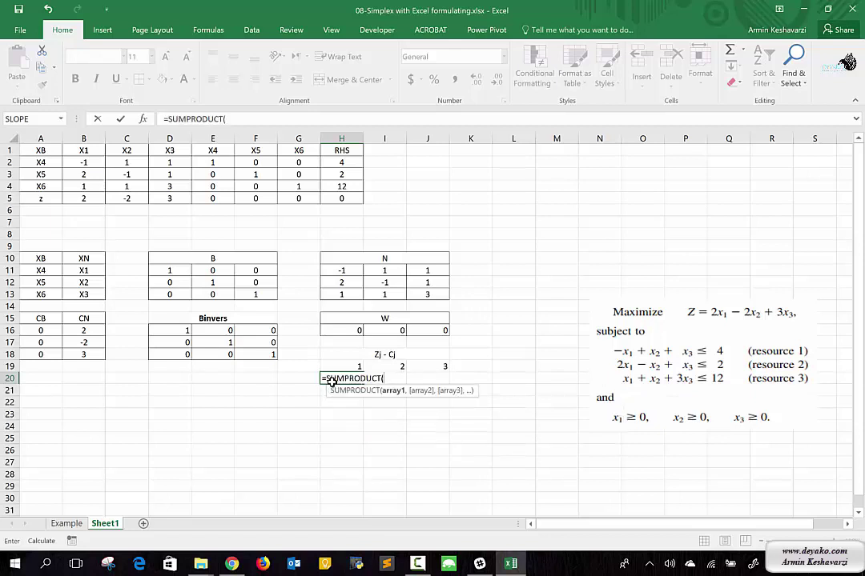
{"action": "left_click_drag", "start_coordinate": [353, 330], "coordinate": [432, 330]}
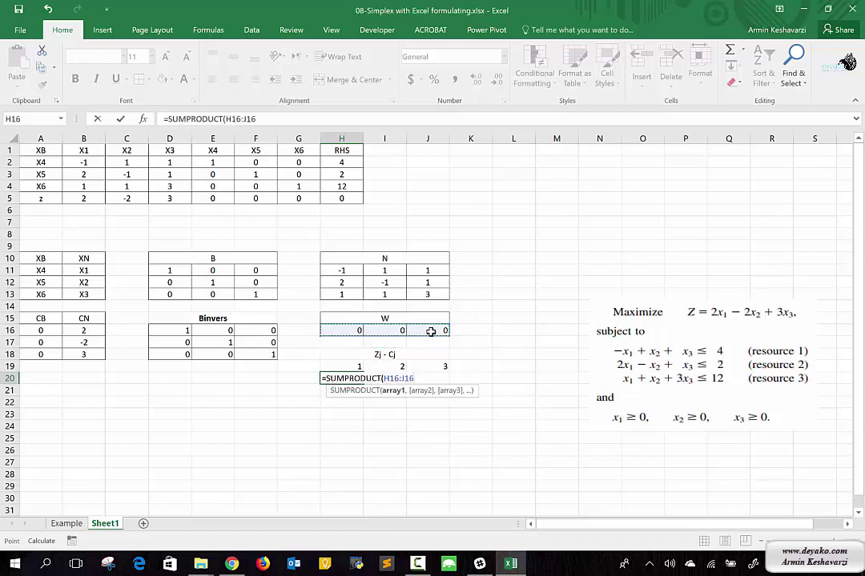
{"action": "type", "text": ","}
{"action": "left_click_drag", "start_coordinate": [344, 270], "coordinate": [346, 295]}
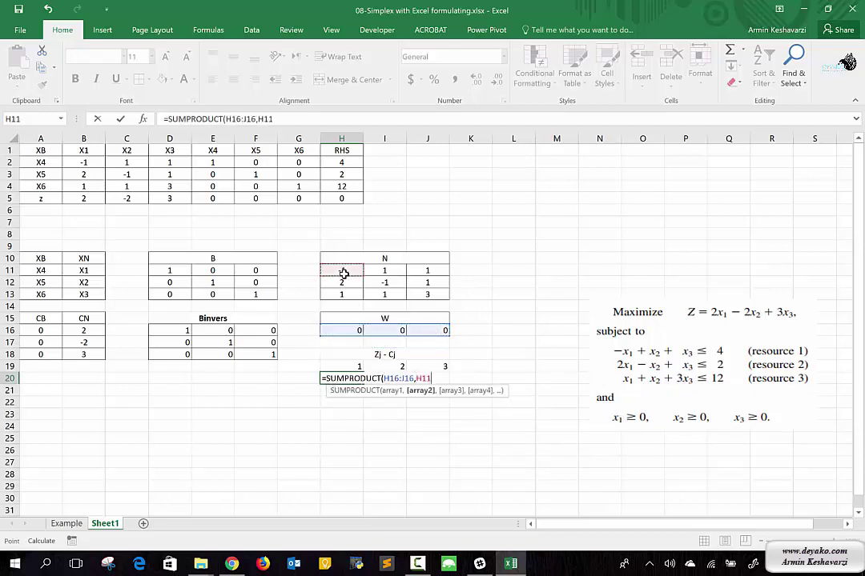
{"action": "key", "text": "Return"}
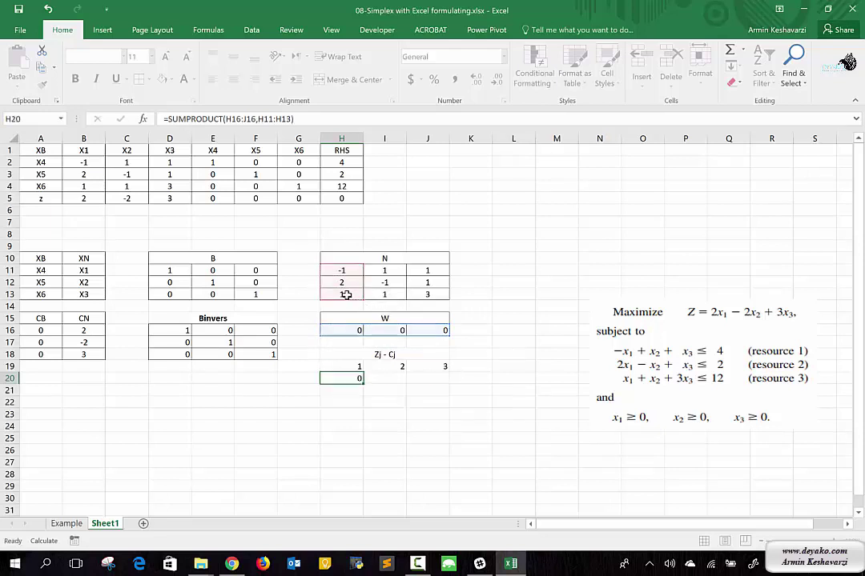
{"action": "key", "text": "Up"}
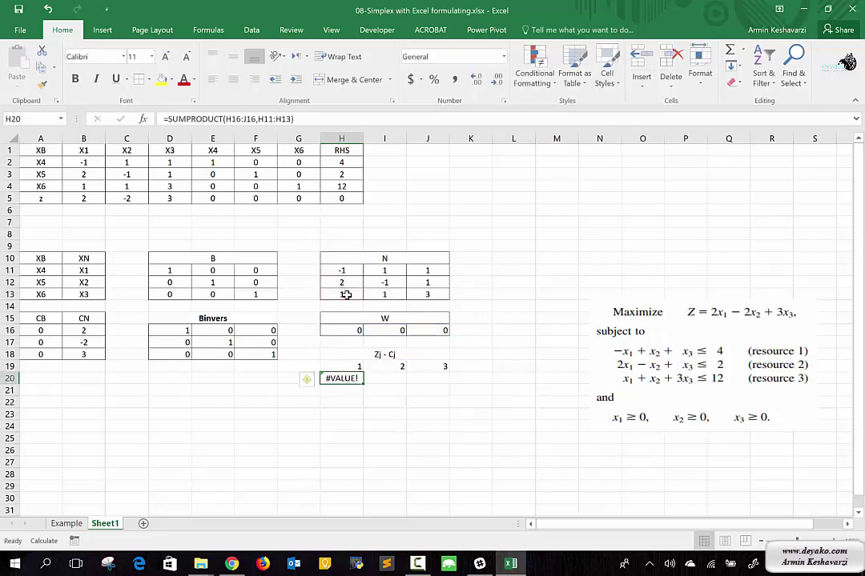
{"action": "key", "text": "Delete"}
Enter =H16*H11+I16*H12+J16*H13 in H20 as the first Zj value, giving 0
{"action": "type", "text": "="}
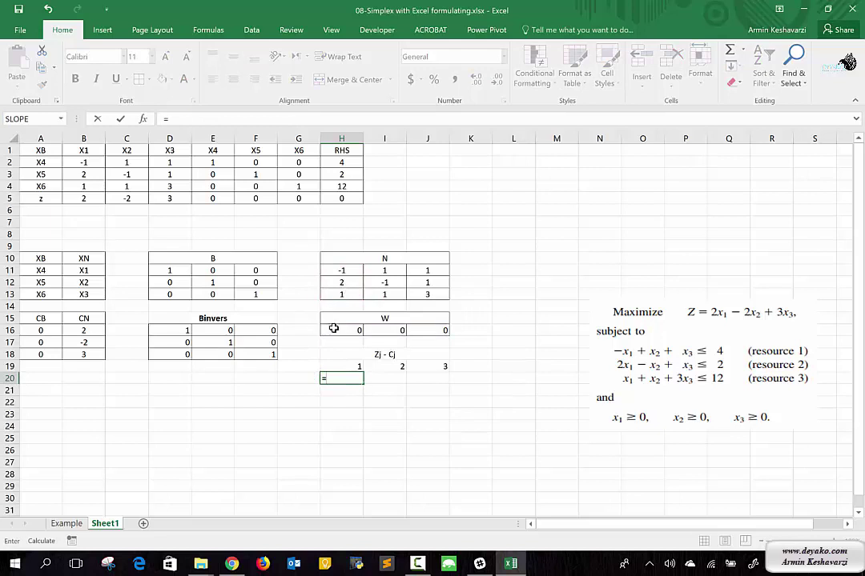
{"action": "left_click", "coordinate": [337, 331]}
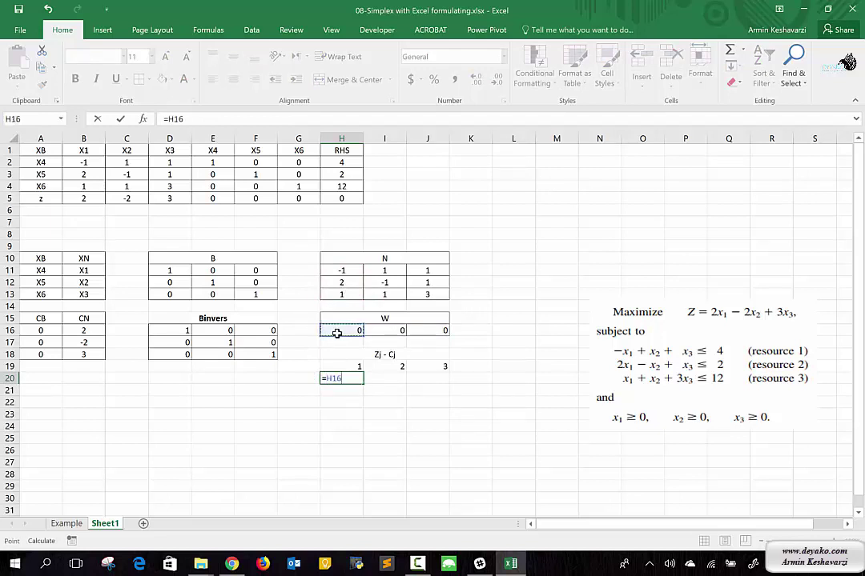
{"action": "type", "text": "*"}
{"action": "left_click", "coordinate": [347, 270]}
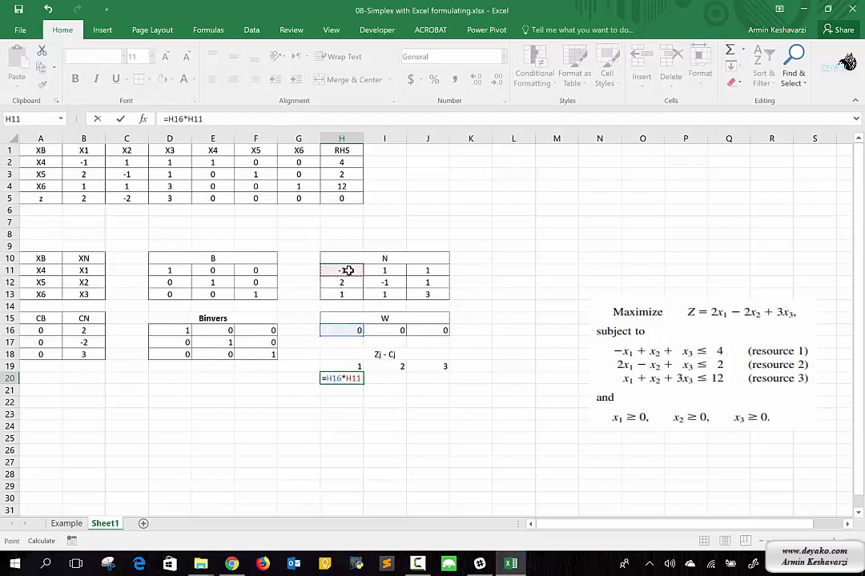
{"action": "type", "text": "+"}
{"action": "left_click", "coordinate": [379, 330]}
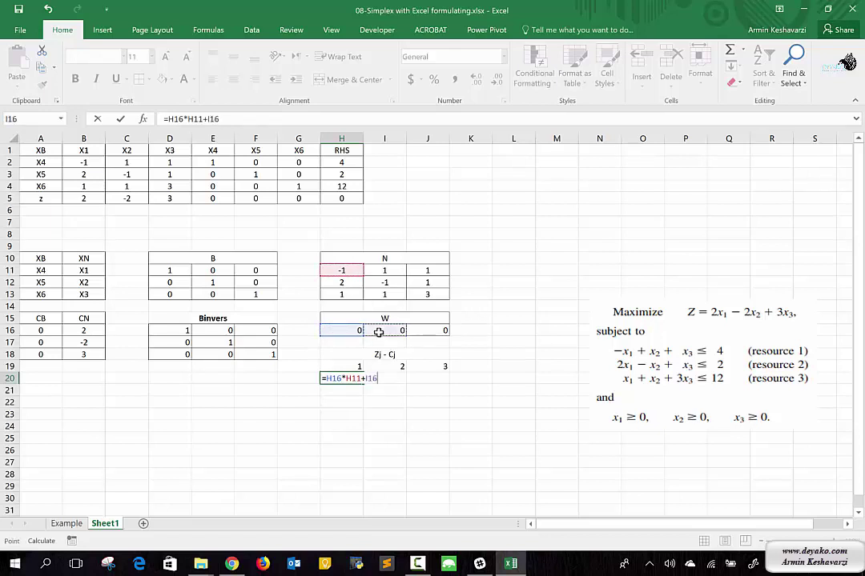
{"action": "type", "text": "*"}
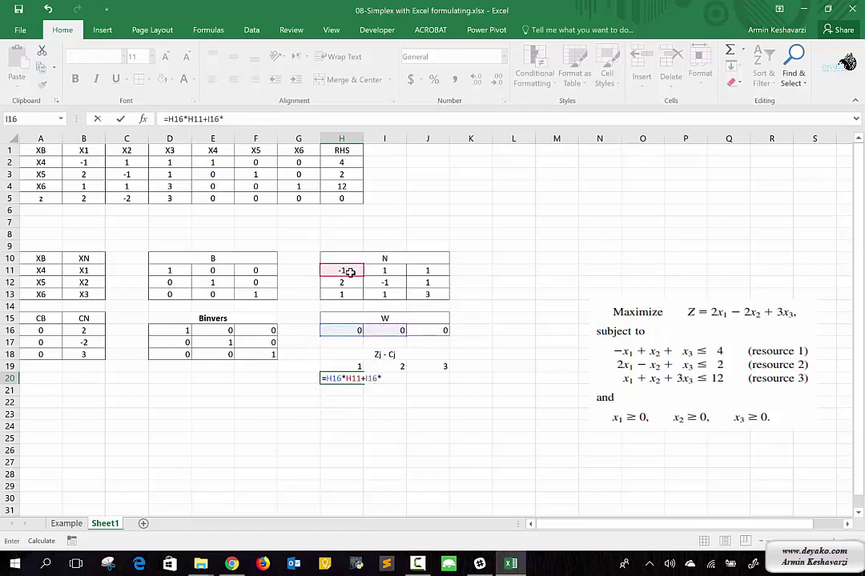
{"action": "left_click", "coordinate": [347, 283]}
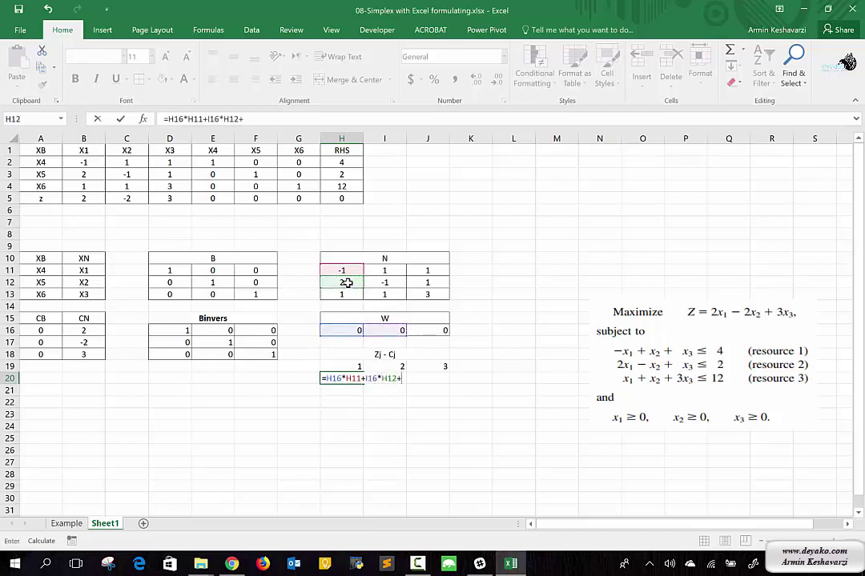
{"action": "type", "text": "+"}
{"action": "left_click", "coordinate": [427, 331]}
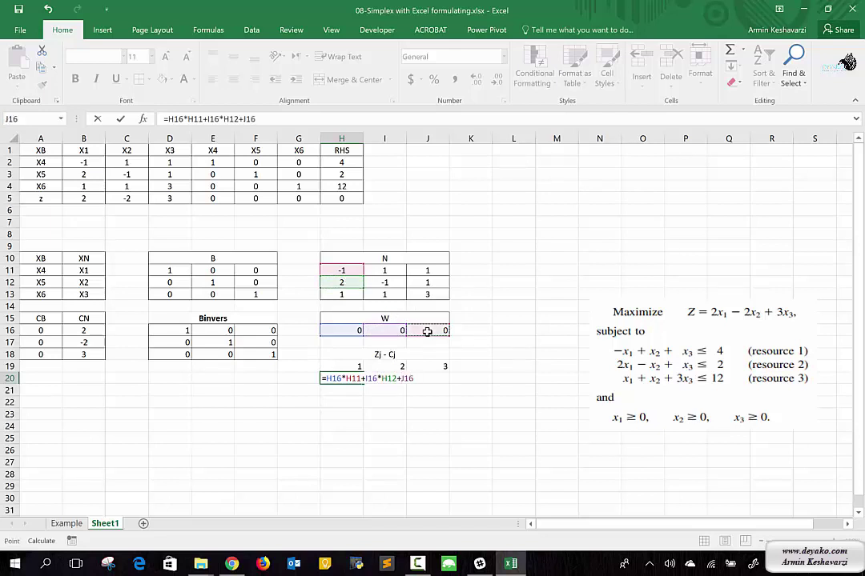
{"action": "type", "text": "*"}
{"action": "left_click", "coordinate": [345, 296]}
{"action": "key", "text": "Return"}
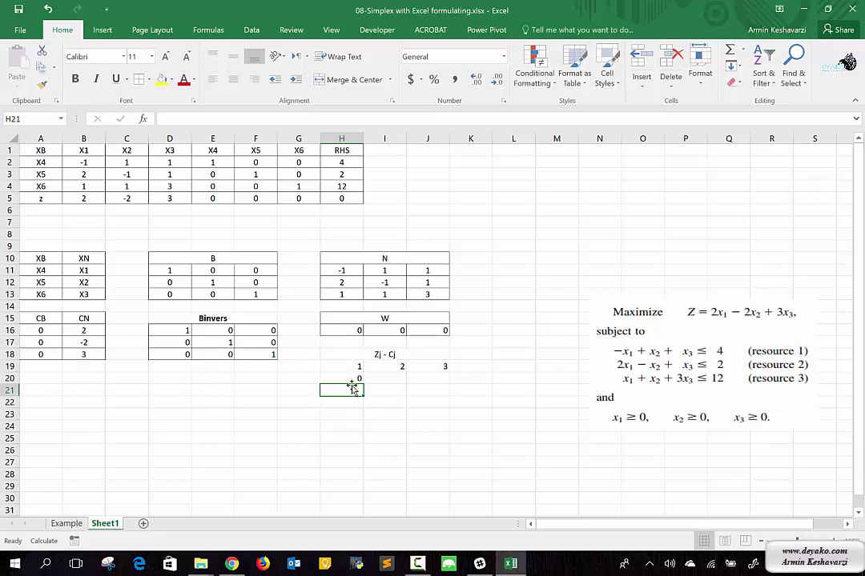
Review H20's formula against the N value in I12 and reopen it for editing
{"action": "left_click", "coordinate": [354, 377]}
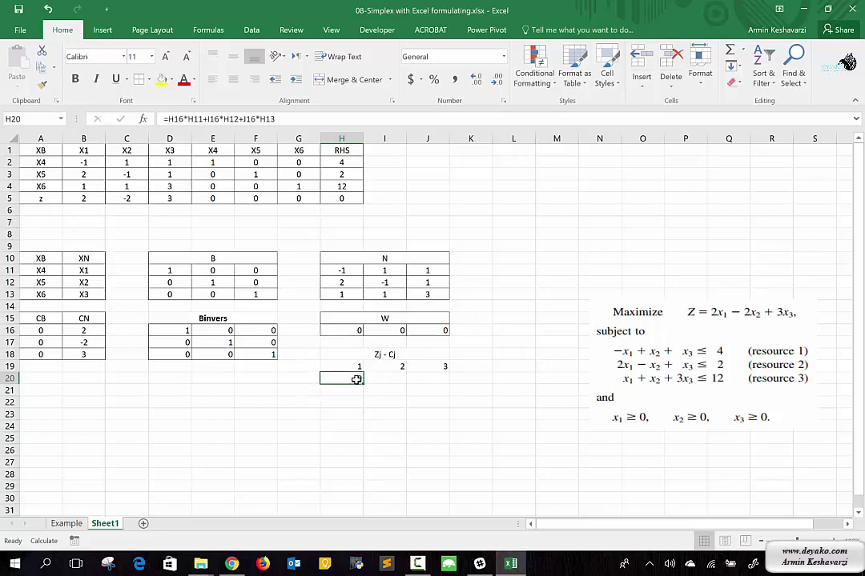
{"action": "left_click", "coordinate": [383, 282]}
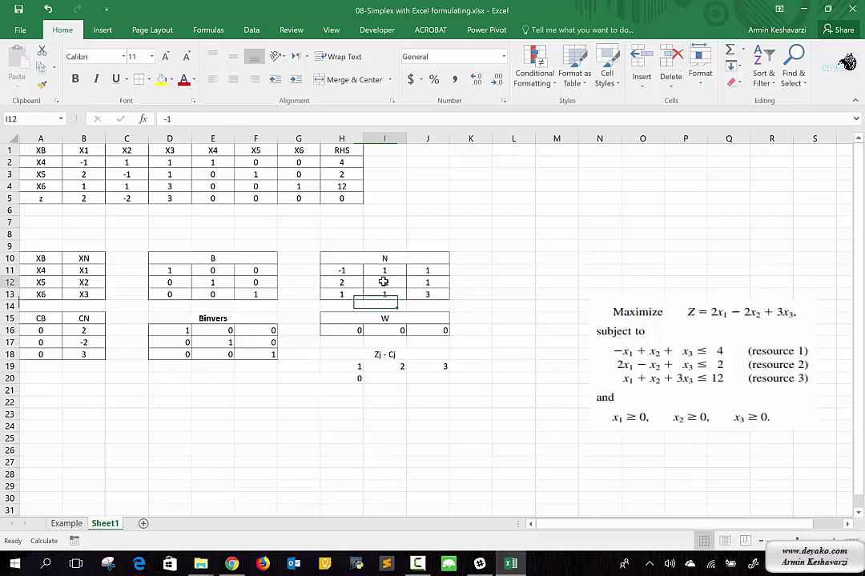
{"action": "left_click", "coordinate": [354, 378]}
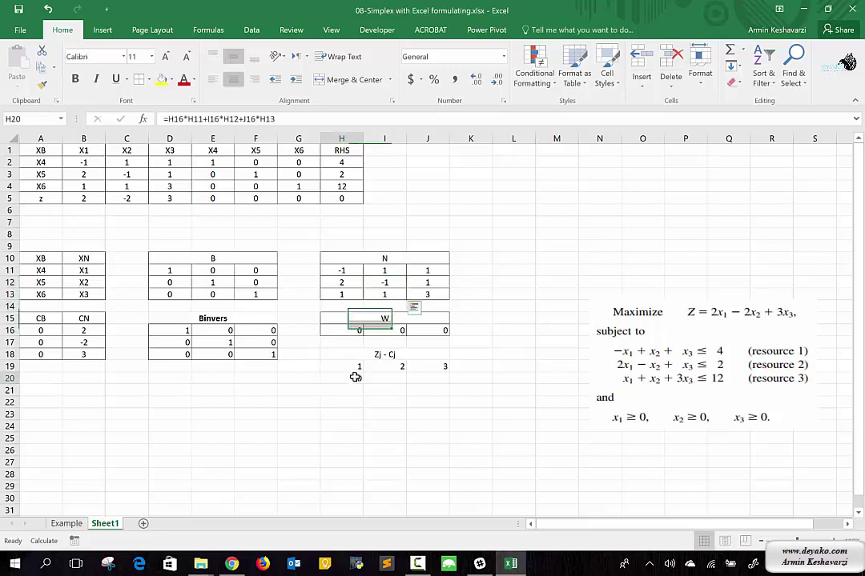
{"action": "left_click", "coordinate": [181, 120]}
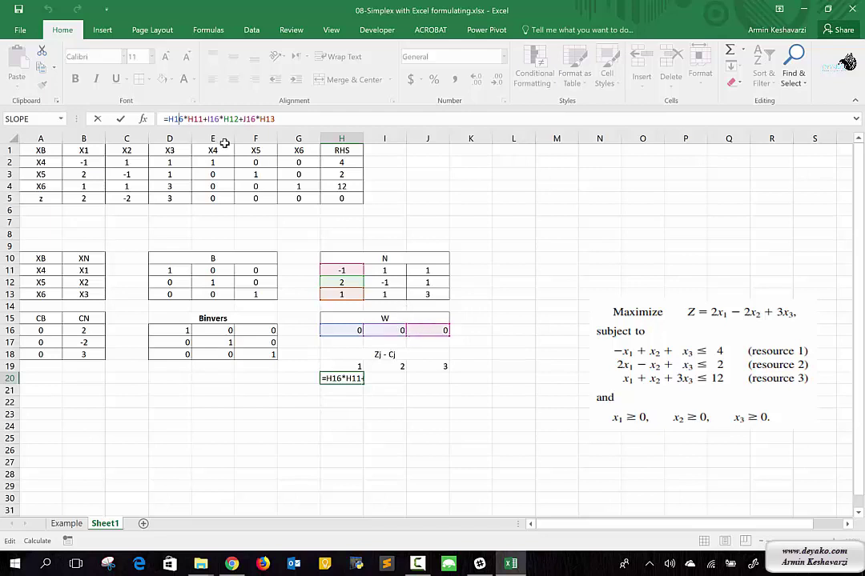
Make the W references absolute ($H$16, $I$16, $J$16) in H20's Zj formula
{"action": "left_click", "coordinate": [189, 120]}
{"action": "key", "text": "F4"}
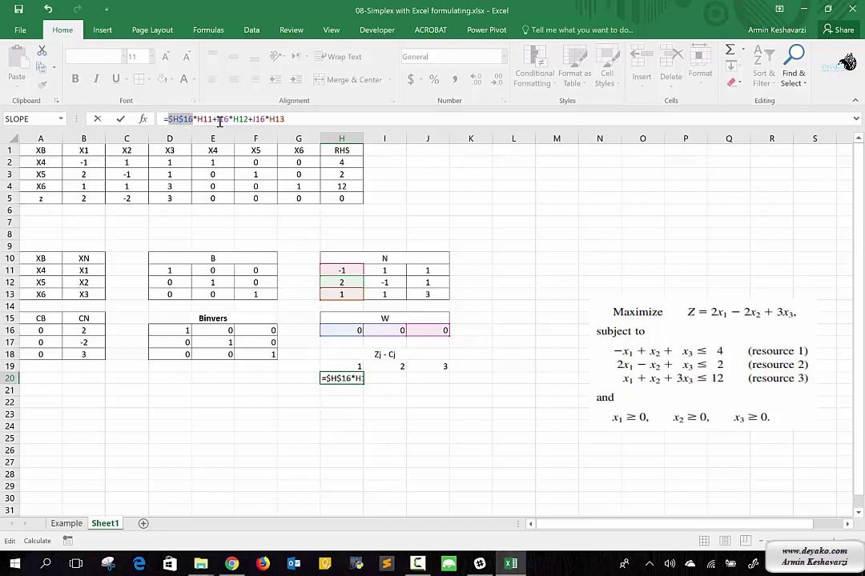
{"action": "left_click", "coordinate": [225, 119]}
{"action": "key", "text": "F4"}
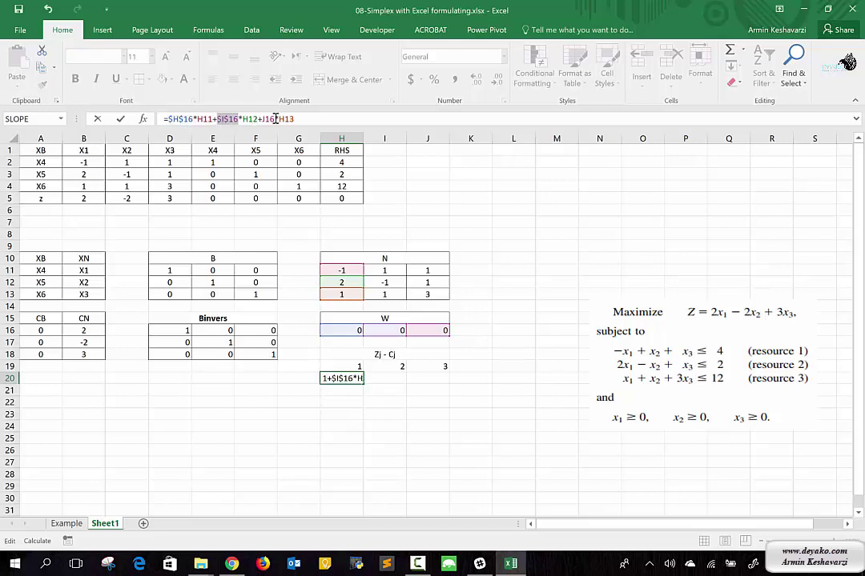
{"action": "left_click", "coordinate": [269, 119]}
{"action": "key", "text": "F4"}
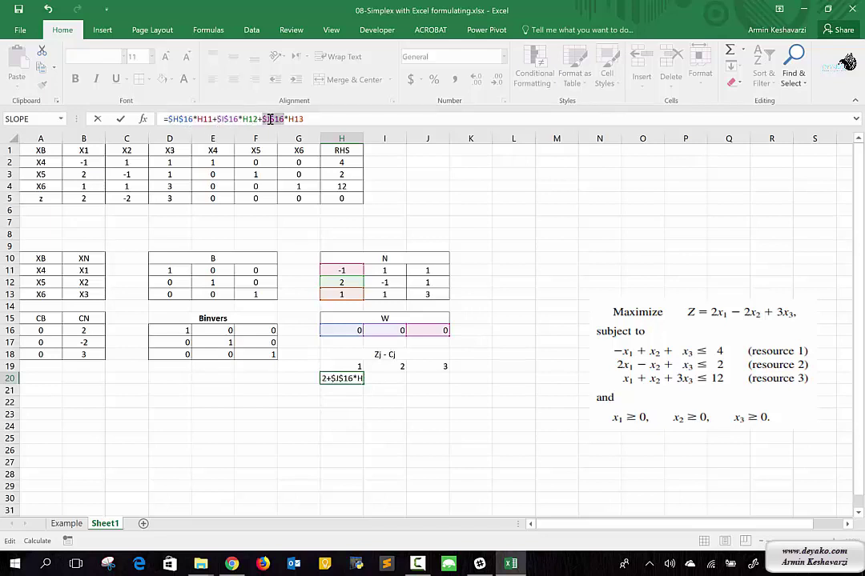
{"action": "key", "text": "Return"}
Fill the Zj formula across H20:J20 and check the copies in I20 and J20
{"action": "left_click", "coordinate": [329, 374]}
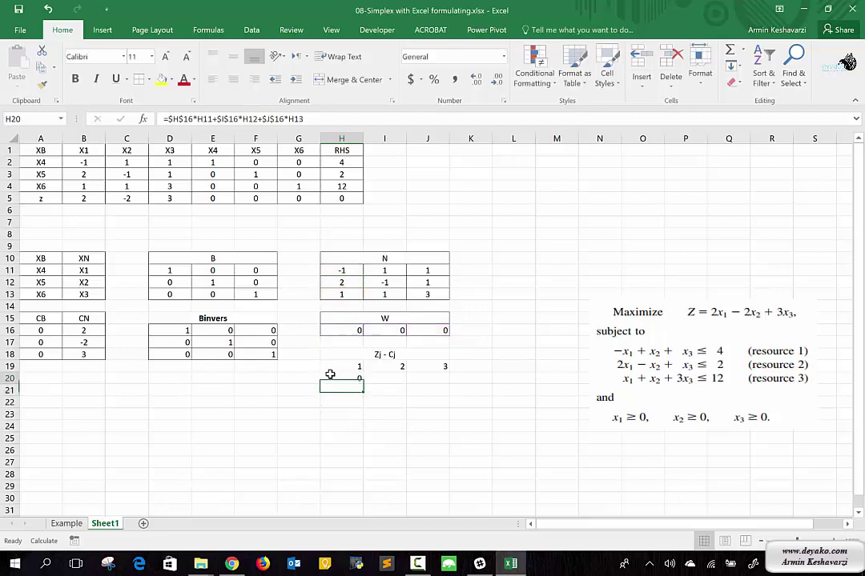
{"action": "left_click_drag", "start_coordinate": [363, 385], "coordinate": [434, 387]}
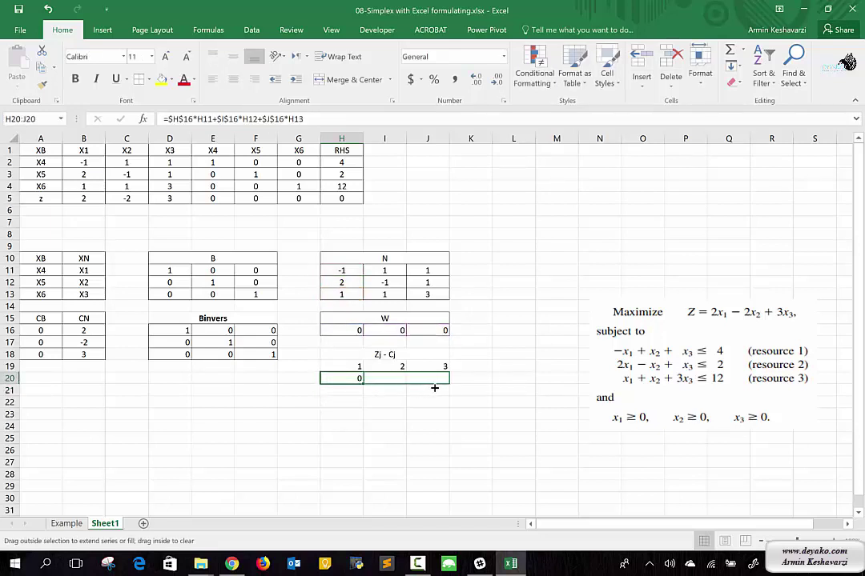
{"action": "left_click", "coordinate": [396, 376]}
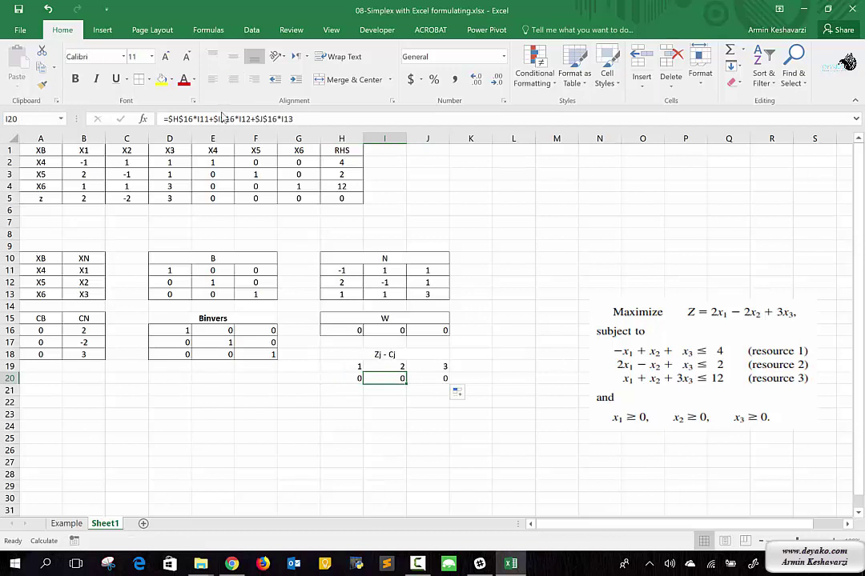
{"action": "left_click", "coordinate": [224, 118]}
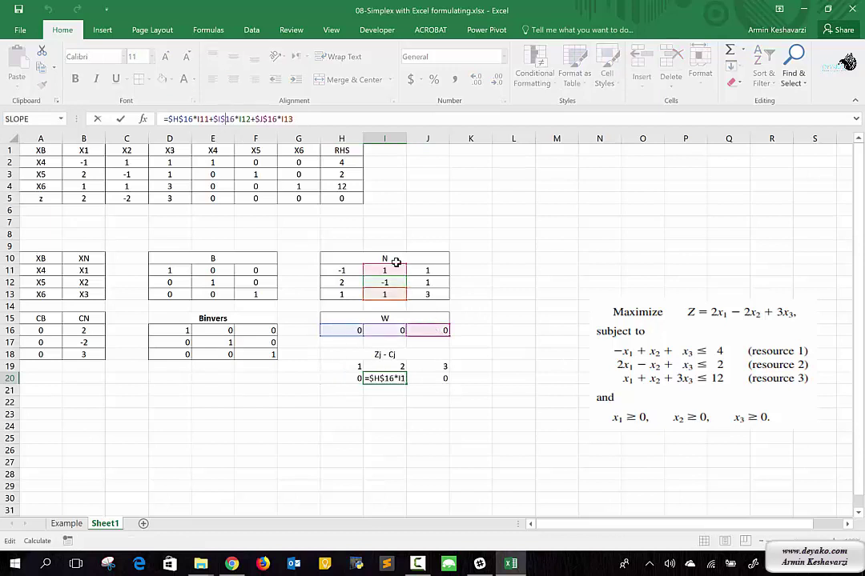
{"action": "key", "text": "Return"}
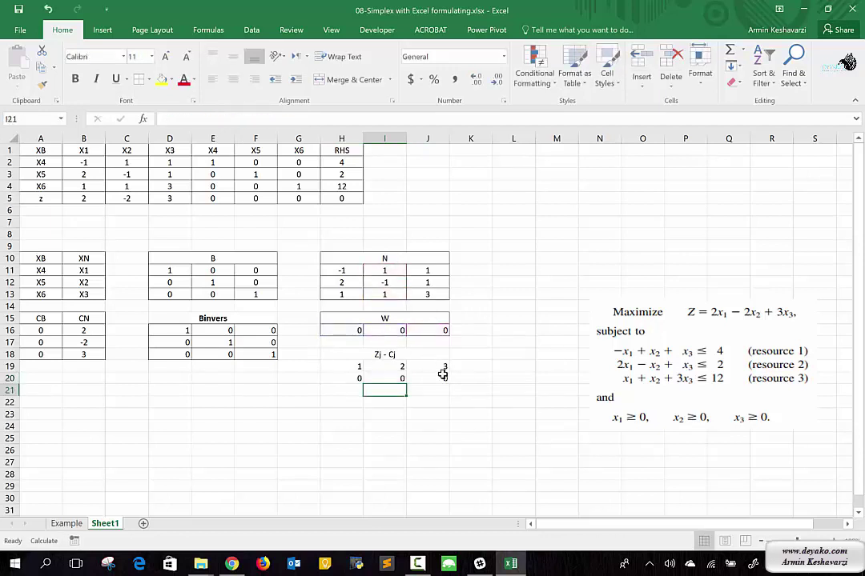
{"action": "left_click", "coordinate": [444, 378]}
{"action": "key", "text": "Up"}
{"action": "double_click", "coordinate": [437, 376]}
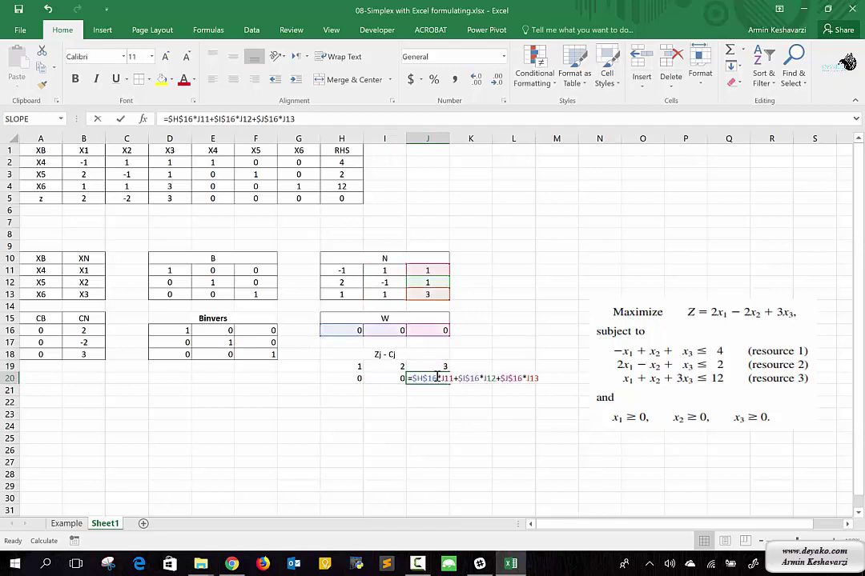
{"action": "left_click", "coordinate": [429, 403]}
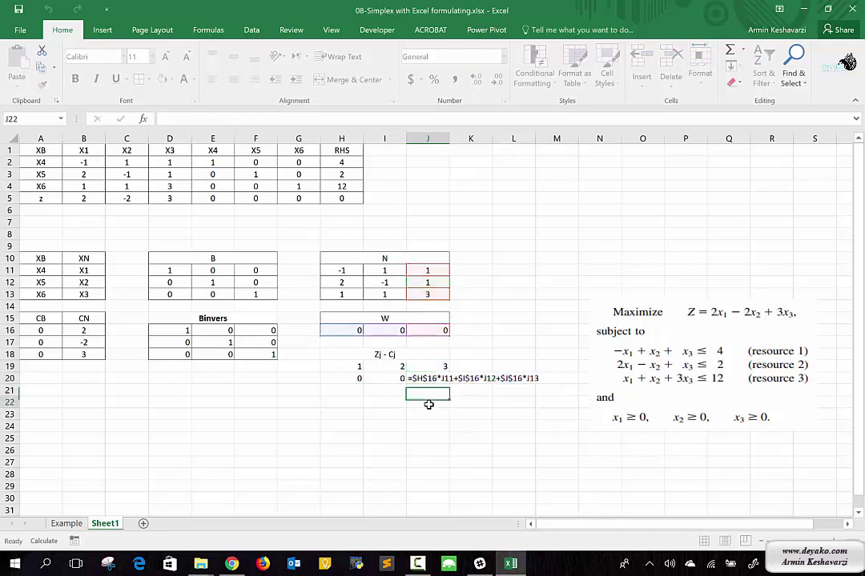
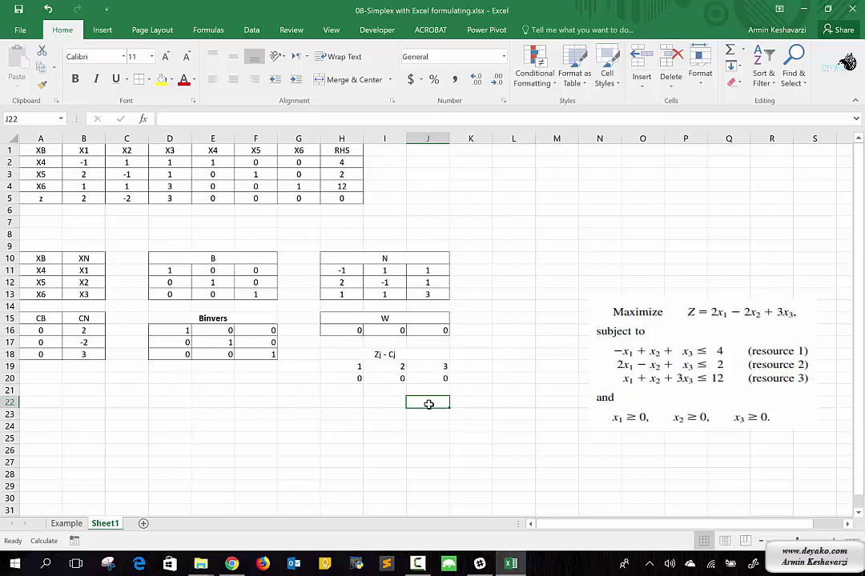
Apply All Borders to the Zj - Cj table H18:J20
{"action": "left_click", "coordinate": [381, 356]}
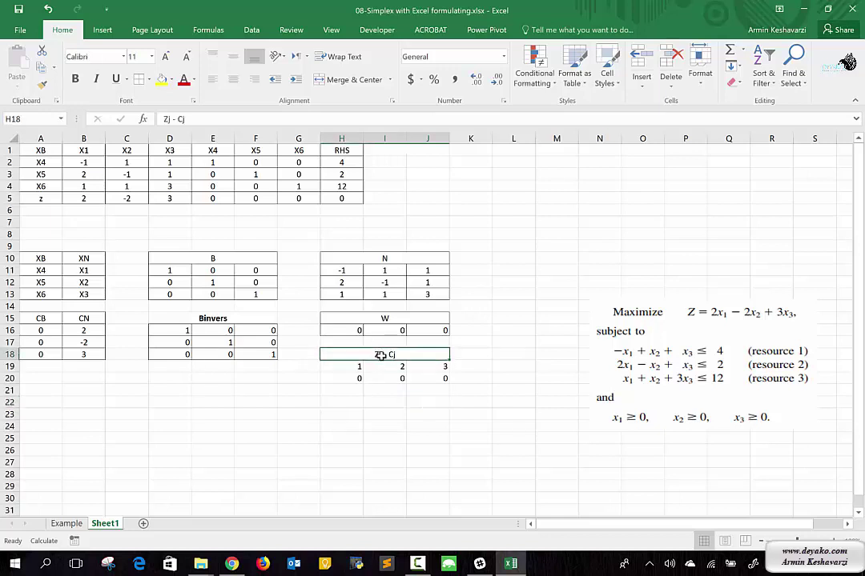
{"action": "left_click_drag", "start_coordinate": [382, 356], "coordinate": [376, 377]}
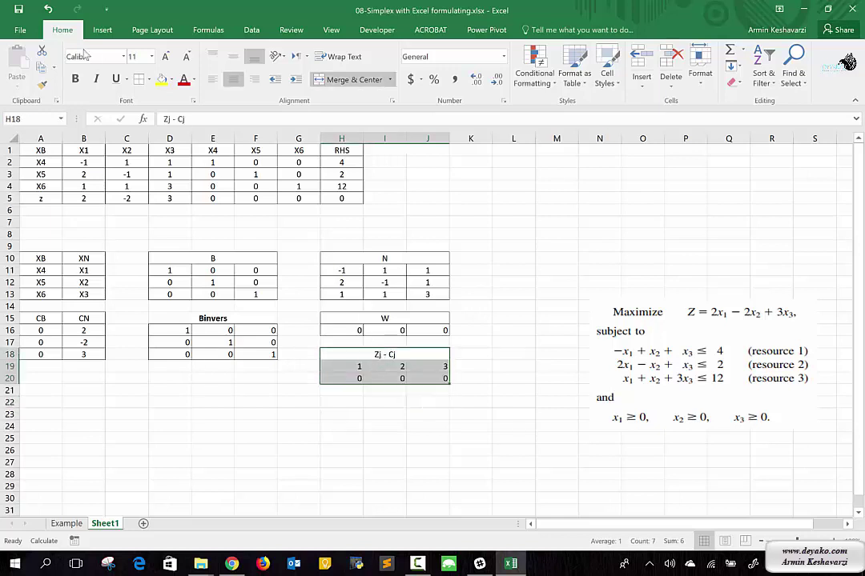
{"action": "left_click", "coordinate": [138, 79]}
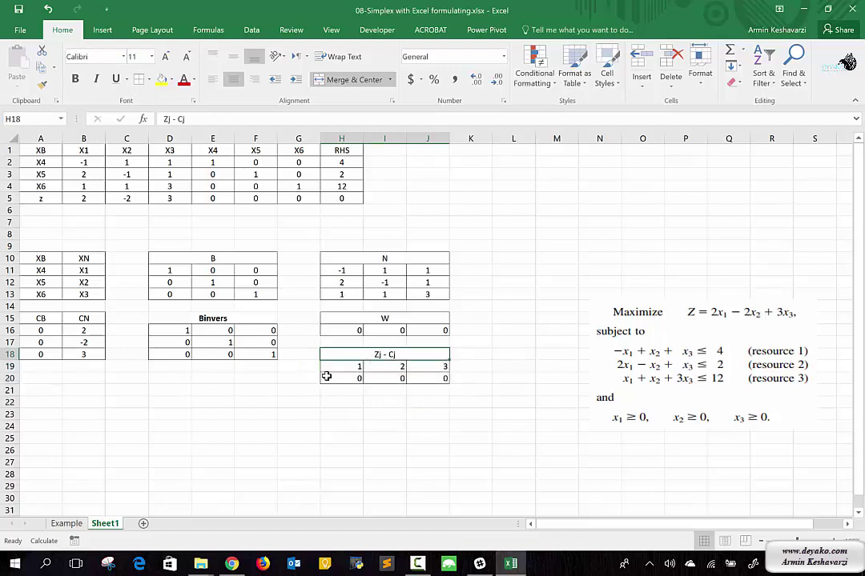
{"action": "left_click", "coordinate": [272, 389]}
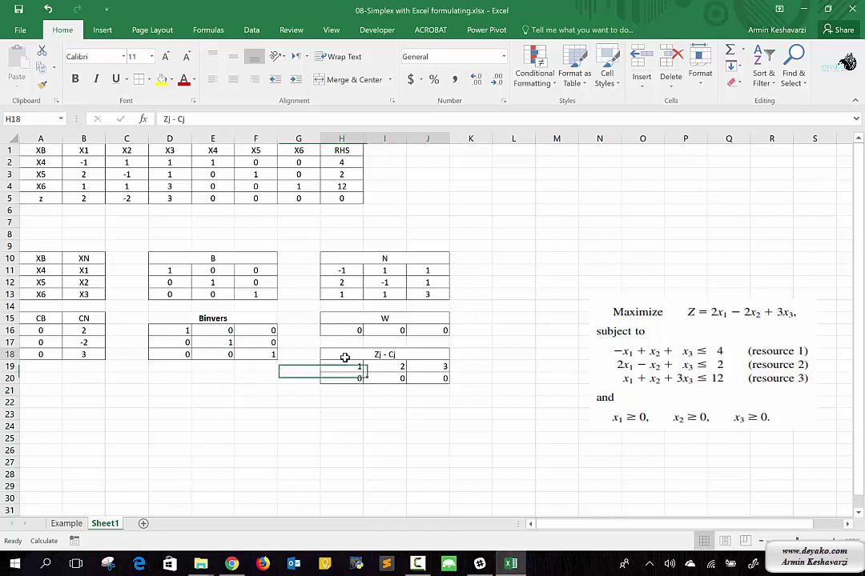
Fill the Zj - Cj heading and first row, plus the W and N headings, yellow
{"action": "left_click_drag", "start_coordinate": [345, 358], "coordinate": [401, 364]}
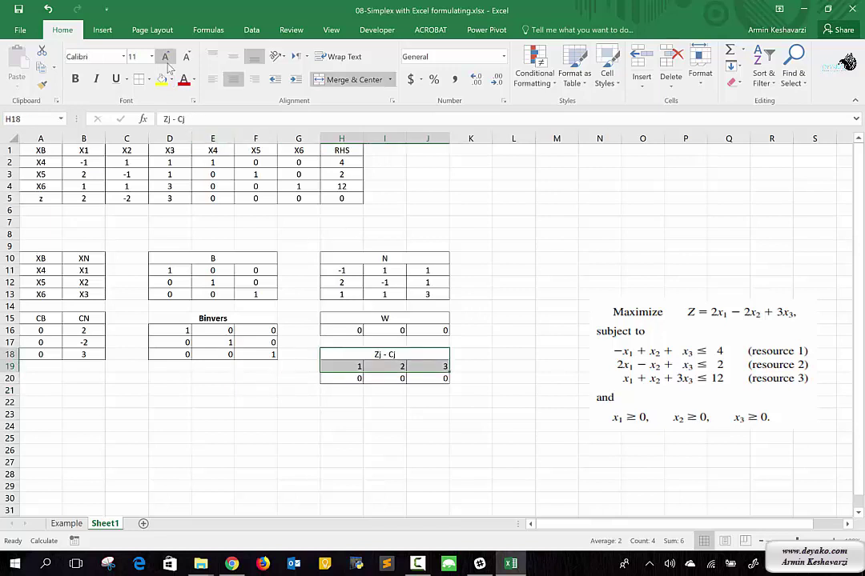
{"action": "left_click", "coordinate": [171, 80]}
{"action": "left_click", "coordinate": [224, 120]}
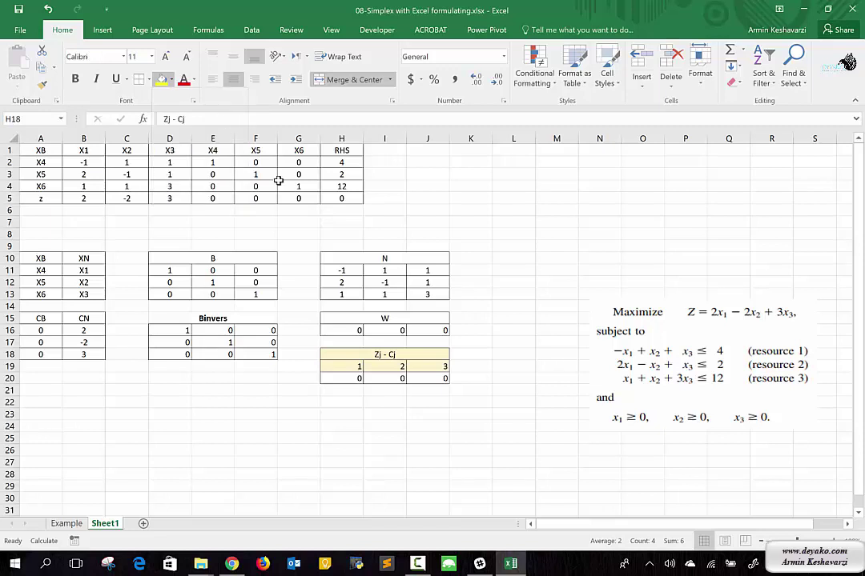
{"action": "left_click", "coordinate": [398, 319]}
{"action": "left_click", "coordinate": [162, 79]}
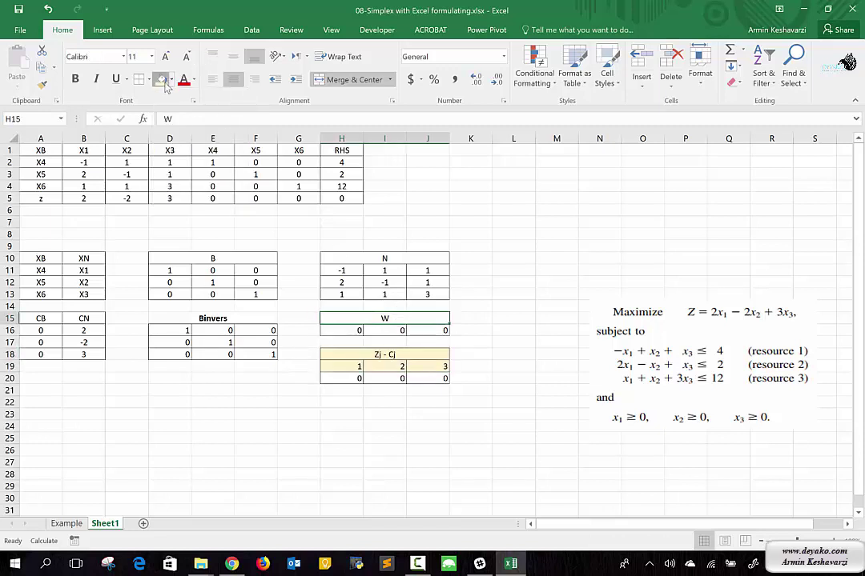
{"action": "left_click", "coordinate": [372, 266]}
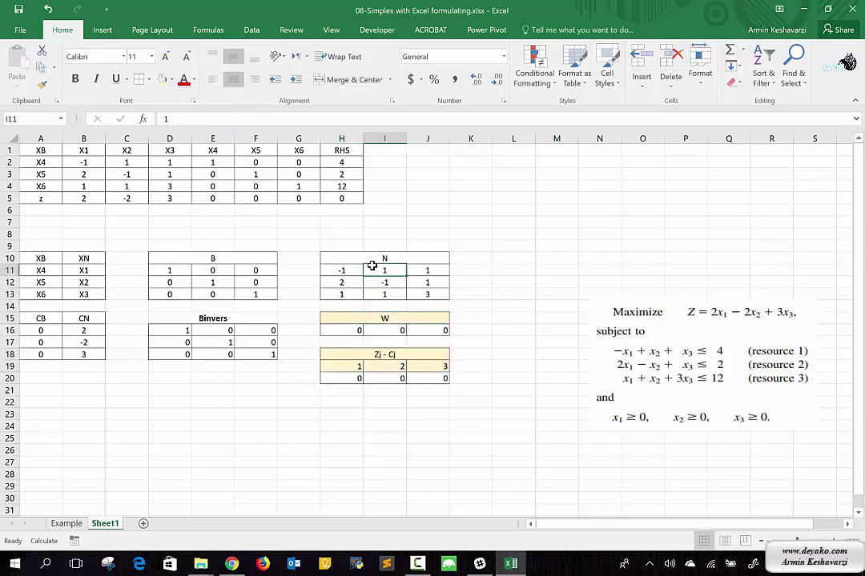
{"action": "left_click", "coordinate": [368, 257]}
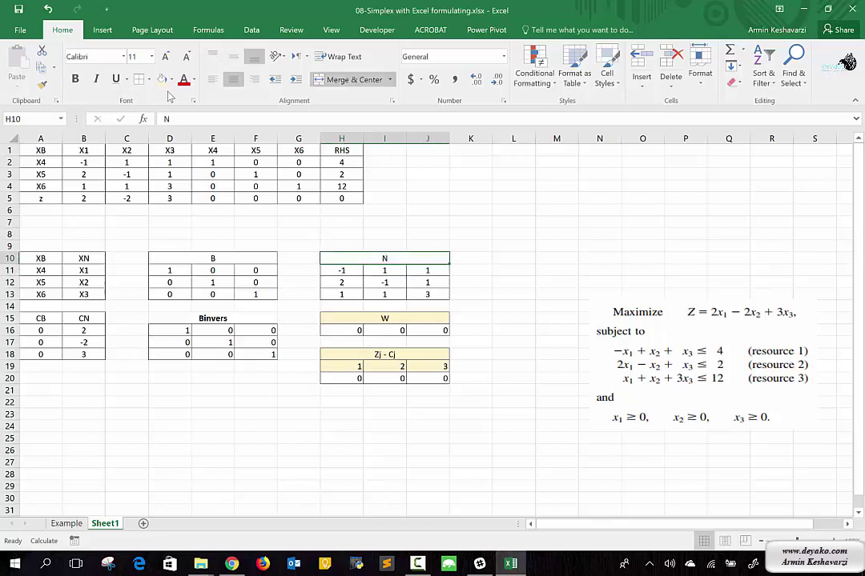
{"action": "key", "text": "F4"}
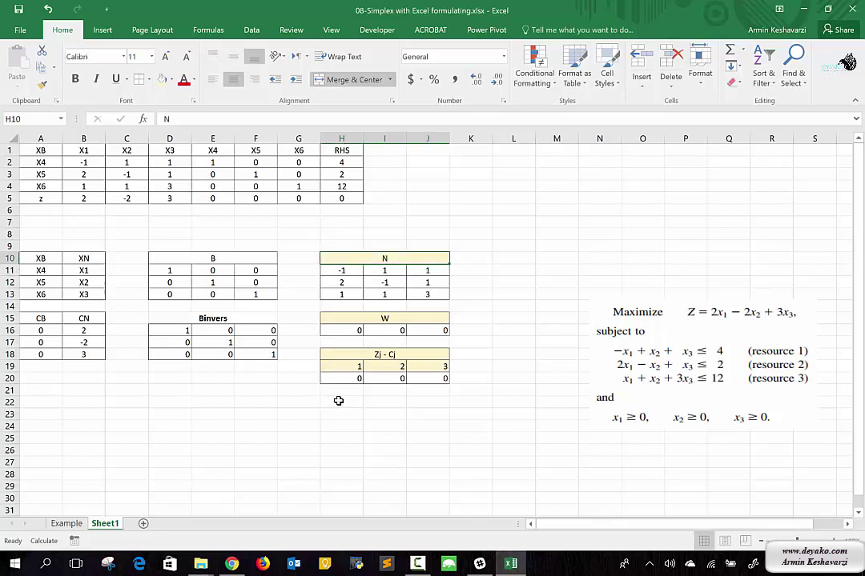
{"action": "left_click", "coordinate": [314, 403]}
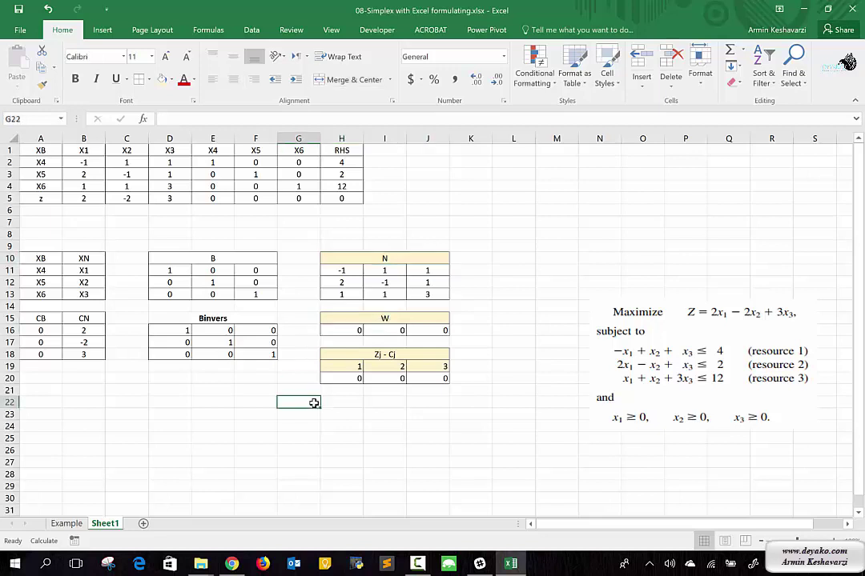
In Sketchpad, ink '=> min{Zj−Cj}' with a side note for maximisation problems
{"action": "key", "text": "super+w"}
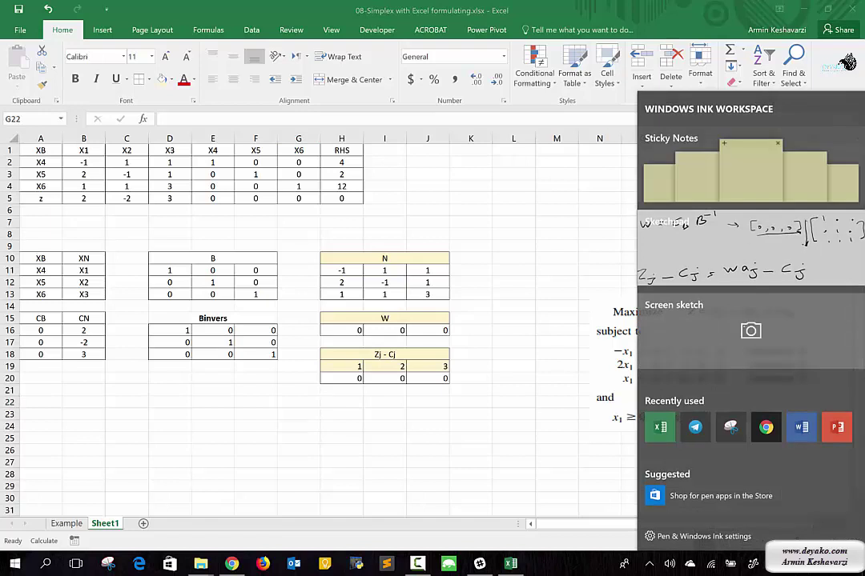
{"action": "left_click", "coordinate": [751, 248]}
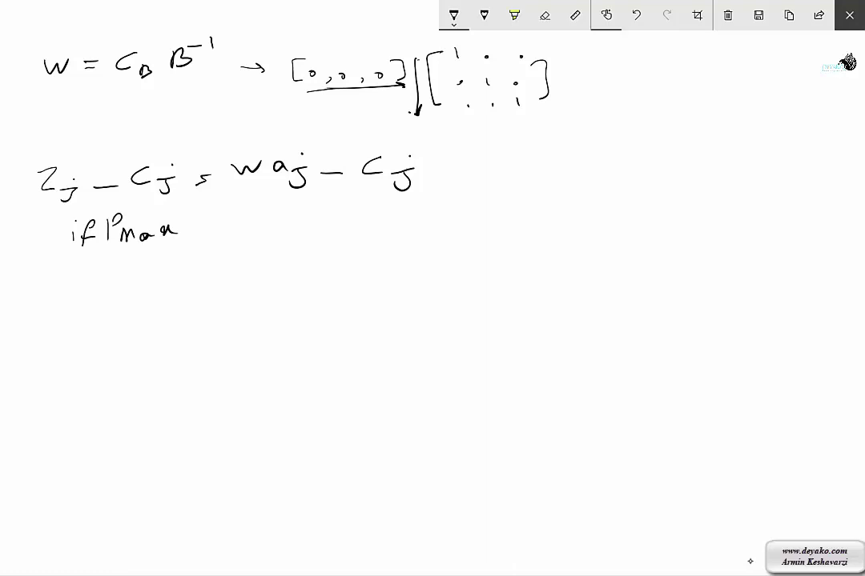
{"action": "left_click_drag", "start_coordinate": [232, 222], "coordinate": [233, 241]}
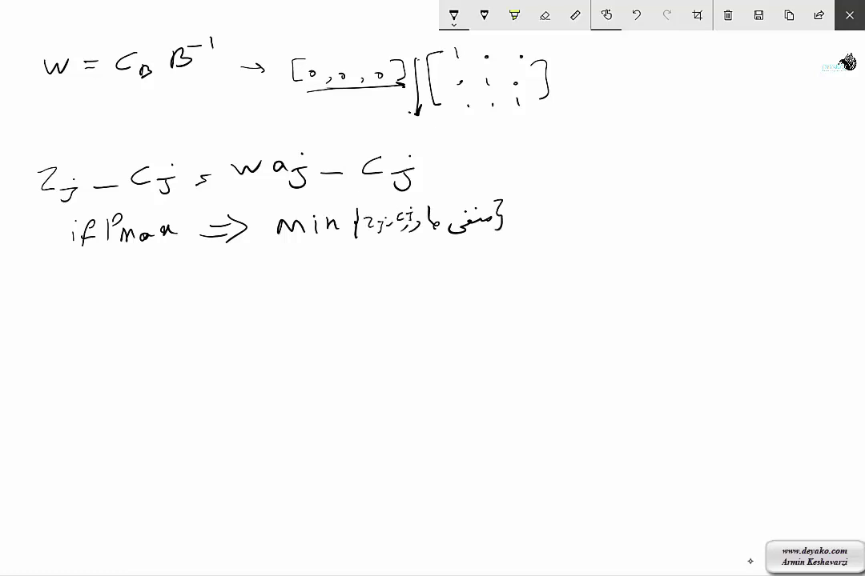
{"action": "left_click_drag", "start_coordinate": [526, 205], "coordinate": [586, 183]}
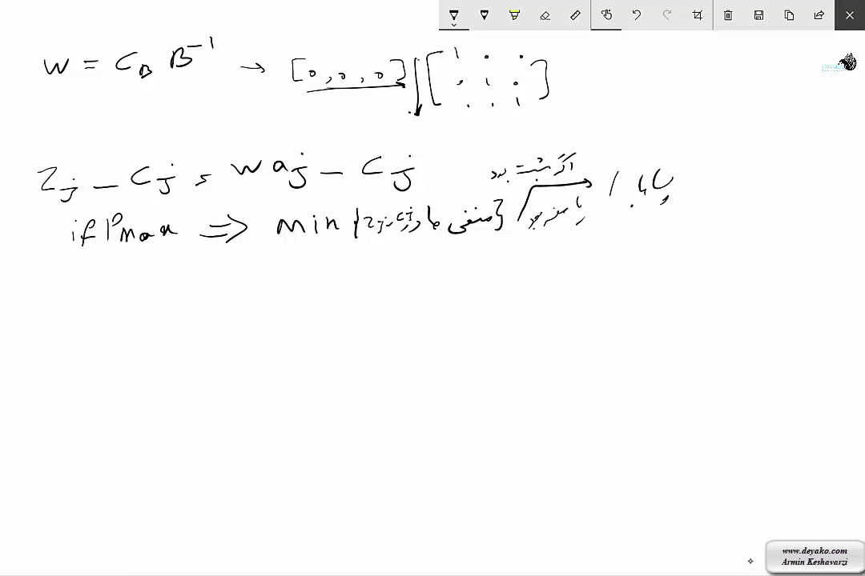
{"action": "left_click_drag", "start_coordinate": [614, 178], "coordinate": [630, 189]}
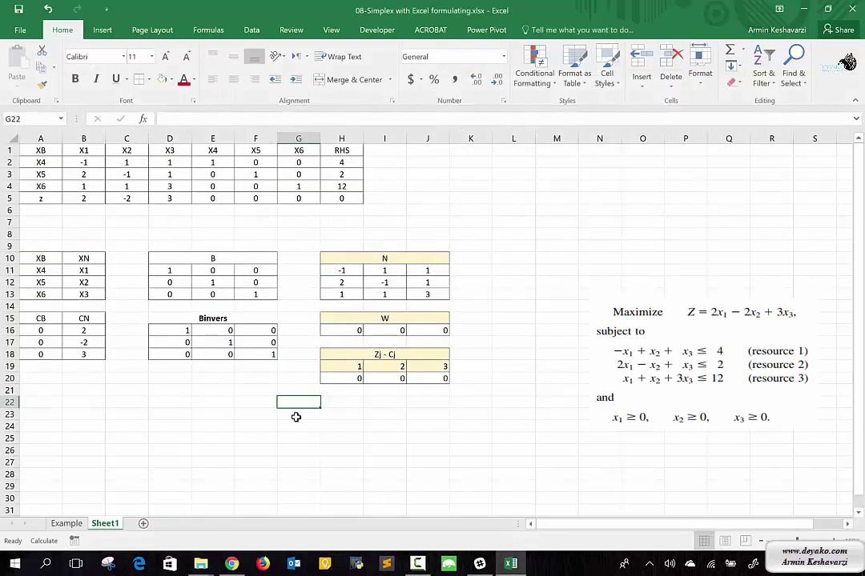
Label H22 'Min Value' and start a =MIN formula in H23 over the Zj - Cj row
{"action": "left_click", "coordinate": [357, 403]}
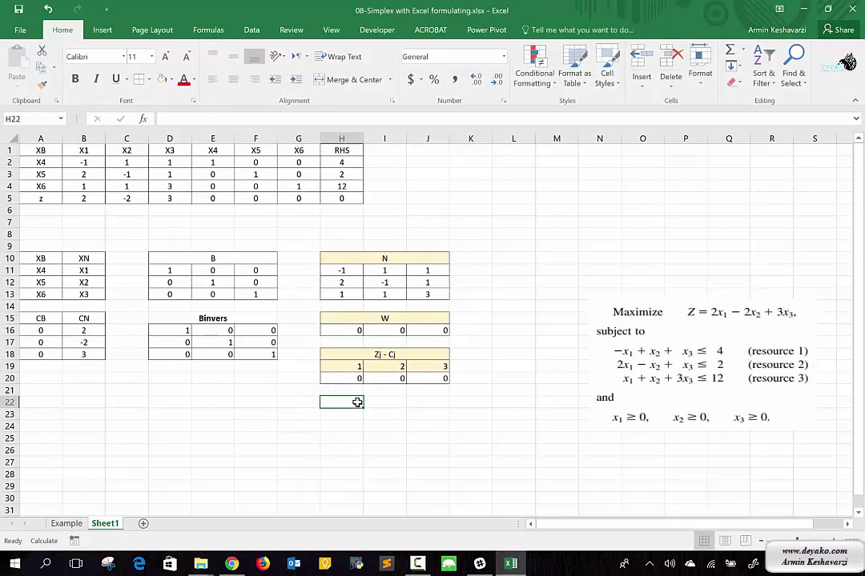
{"action": "type", "text": "valu"}
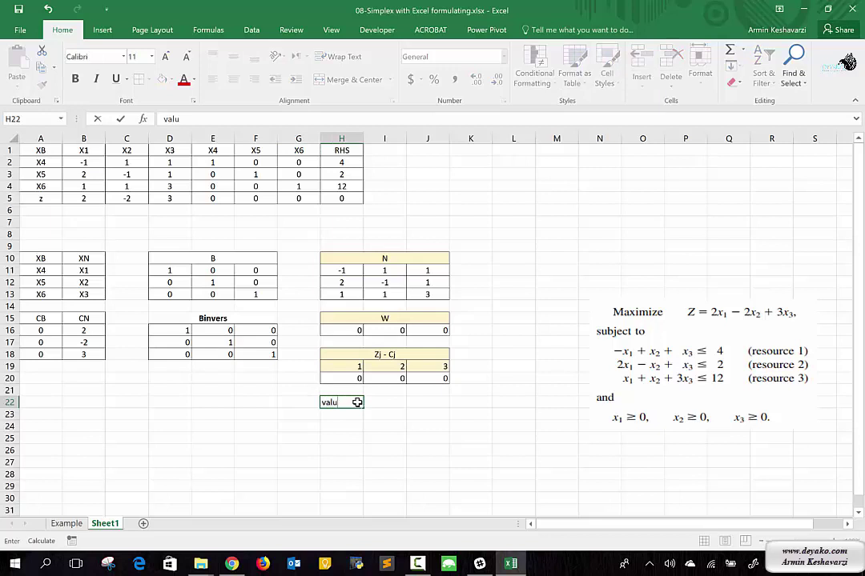
{"action": "key", "text": "BackSpace"}
{"action": "key", "text": "BackSpace"}
{"action": "key", "text": "BackSpace"}
{"action": "key", "text": "BackSpace"}
{"action": "key", "text": "BackSpace"}
{"action": "type", "text": "Min Va"}
{"action": "key", "text": "Return"}
{"action": "type", "text": "=m"}
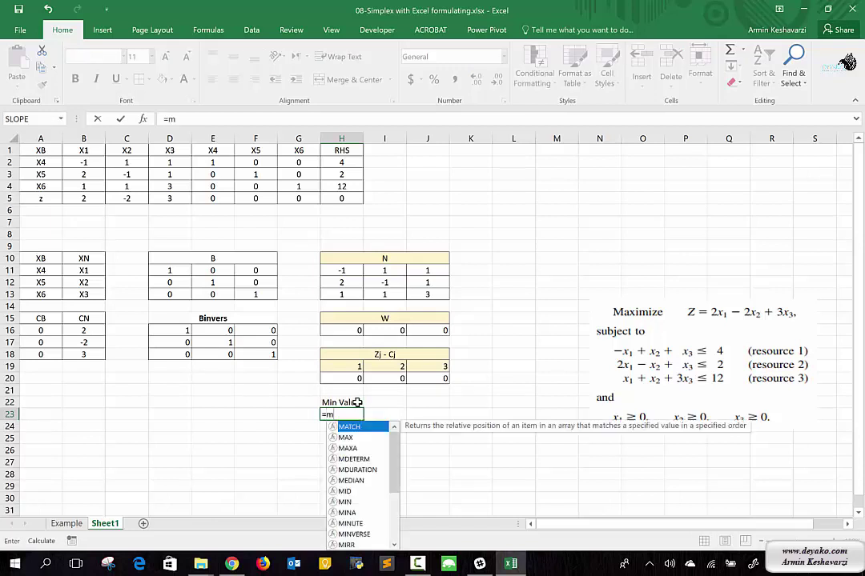
{"action": "type", "text": "in"}
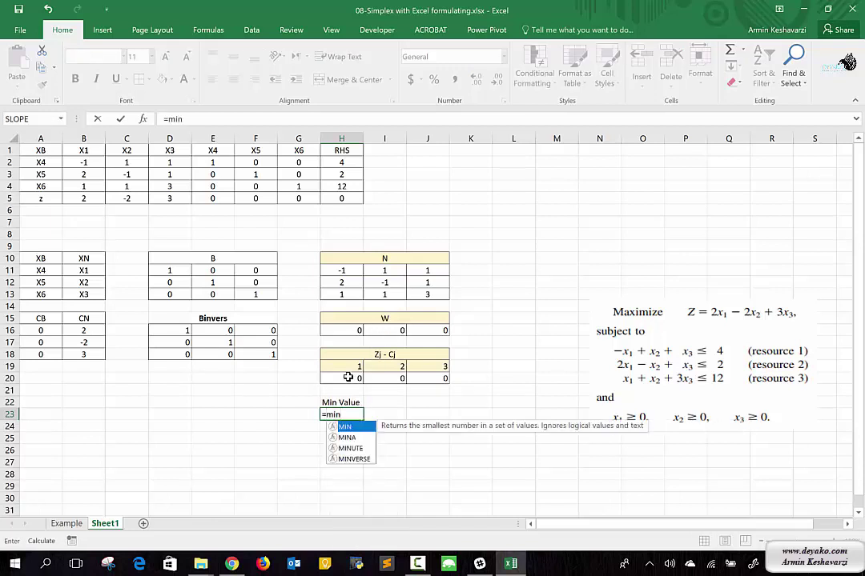
{"action": "left_click_drag", "start_coordinate": [348, 377], "coordinate": [428, 378]}
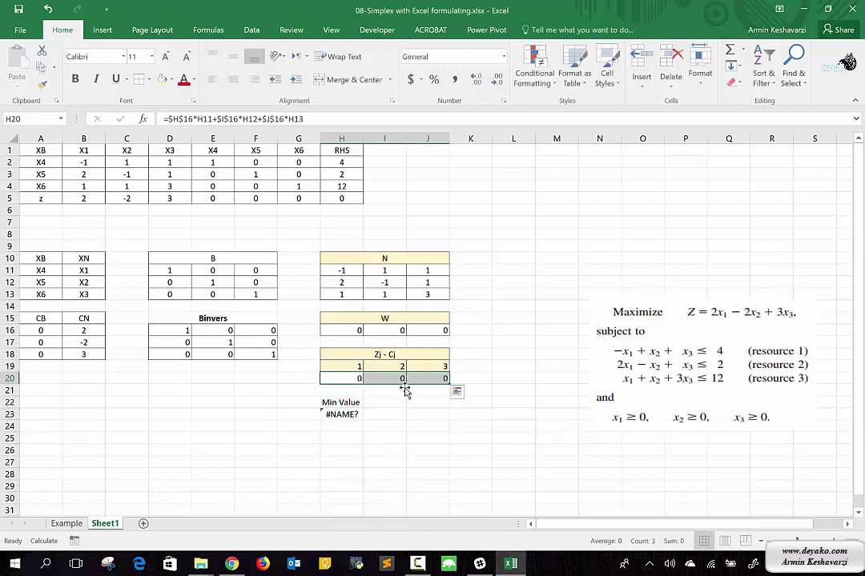
Wrap the H20 Zj - Cj sum in parentheses and subtract the first CN value
{"action": "double_click", "coordinate": [342, 414]}
{"action": "key", "text": "Escape"}
{"action": "left_click", "coordinate": [352, 390]}
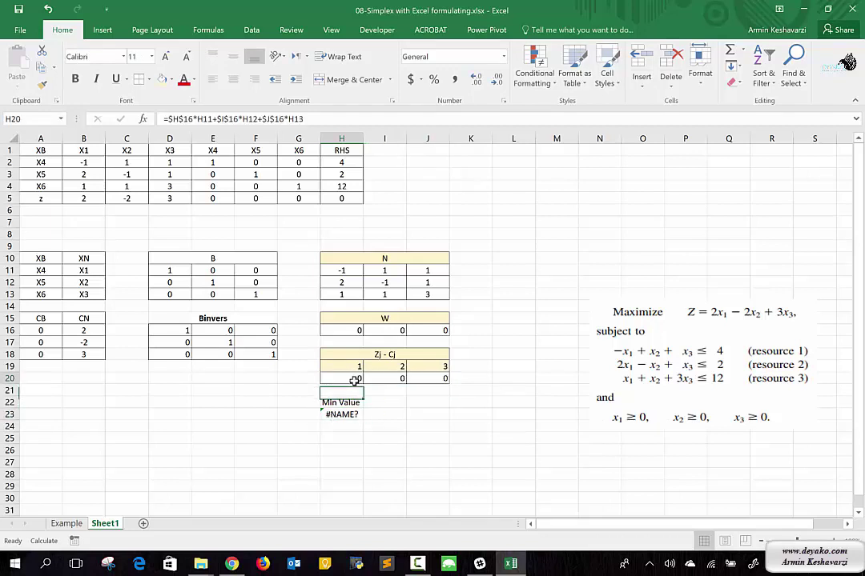
{"action": "left_click", "coordinate": [354, 381]}
{"action": "left_click", "coordinate": [328, 118]}
{"action": "type", "text": ")"}
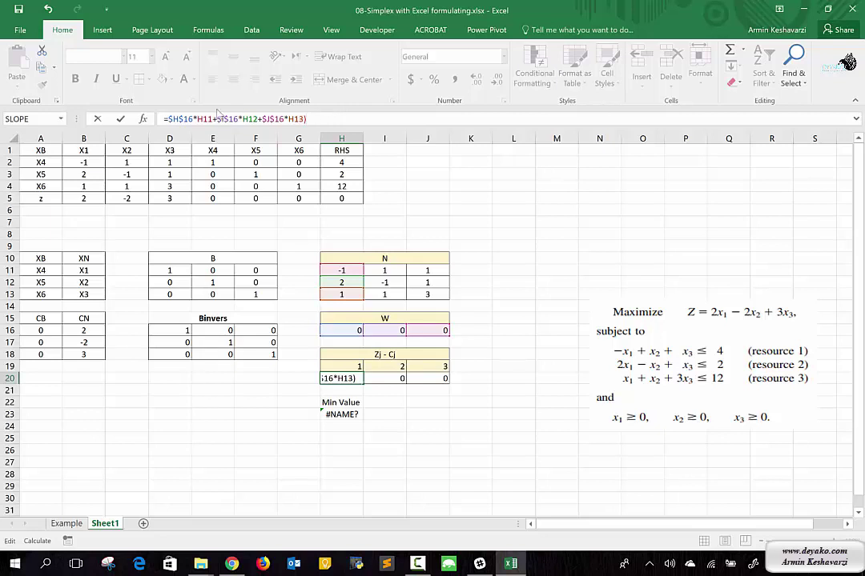
{"action": "left_click", "coordinate": [168, 119]}
{"action": "type", "text": "("}
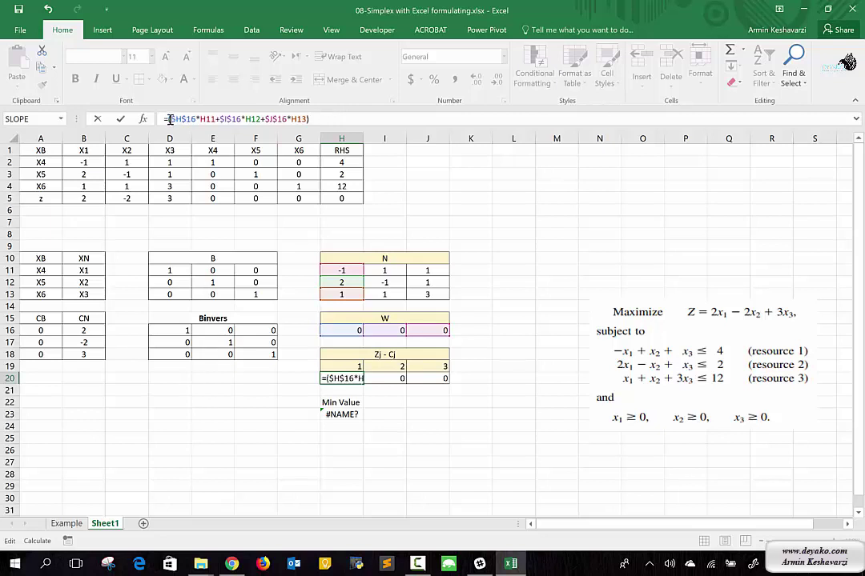
{"action": "left_click", "coordinate": [321, 119]}
{"action": "type", "text": "-"}
{"action": "left_click", "coordinate": [76, 332]}
{"action": "key", "text": "Return"}
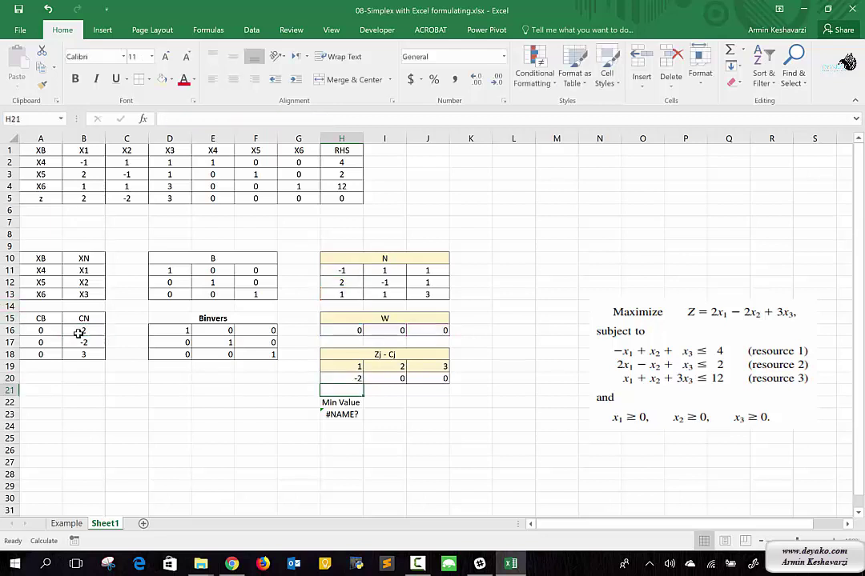
Bracket the I20 sum and subtract the CN value in B17
{"action": "left_click", "coordinate": [396, 379]}
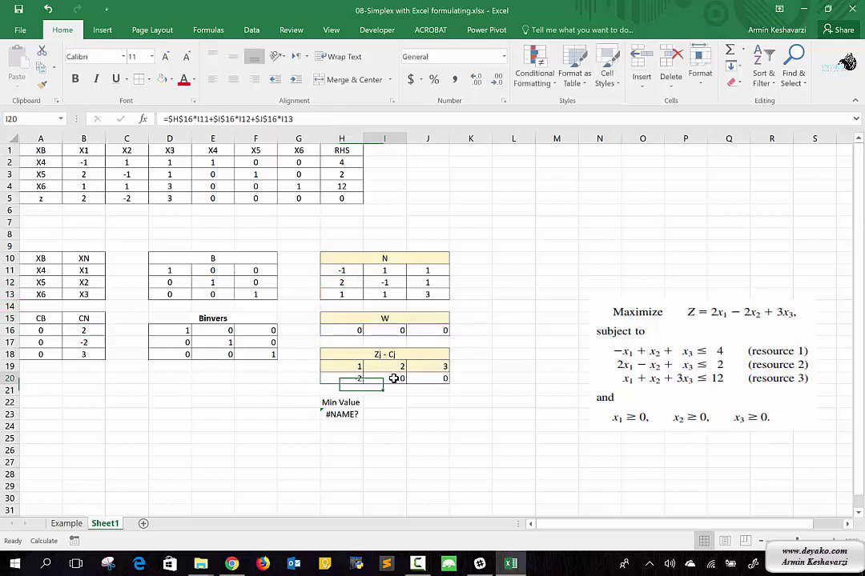
{"action": "left_click", "coordinate": [310, 118]}
{"action": "type", "text": ")"}
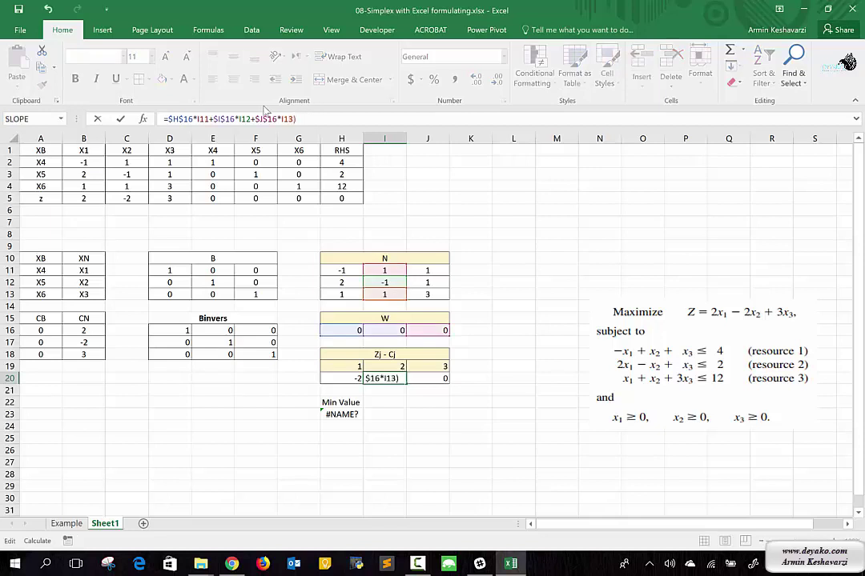
{"action": "left_click", "coordinate": [169, 119]}
{"action": "type", "text": "("}
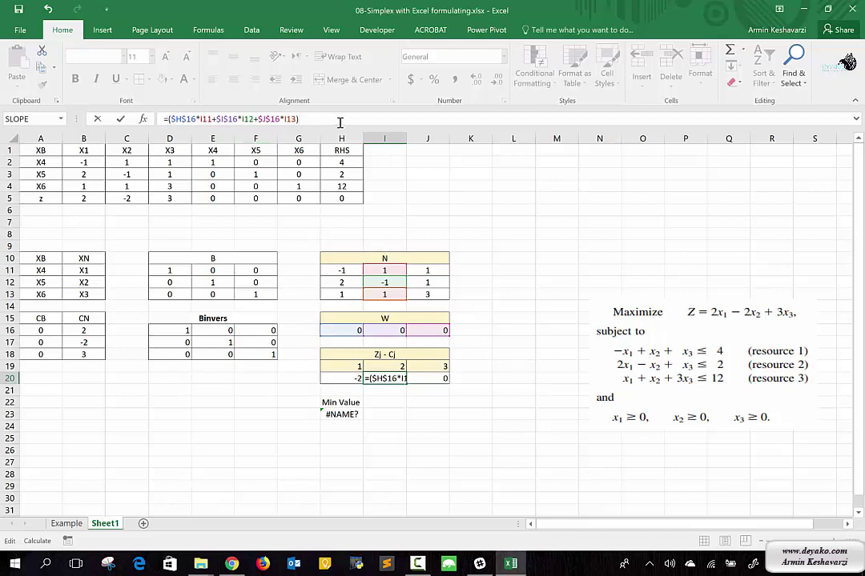
{"action": "type", "text": "-"}
{"action": "left_click", "coordinate": [96, 343]}
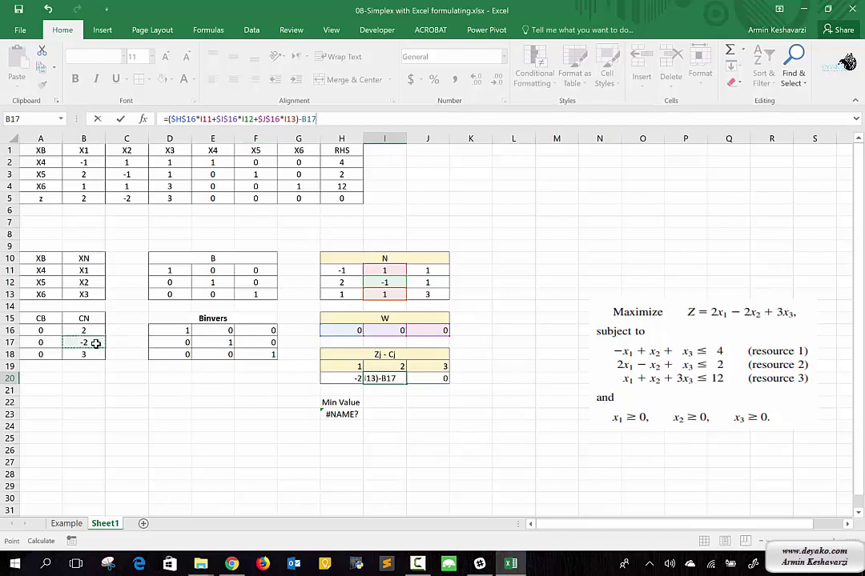
{"action": "key", "text": "Return"}
Bracket the J20 sum and subtract B18 so it shows -3
{"action": "left_click", "coordinate": [431, 379]}
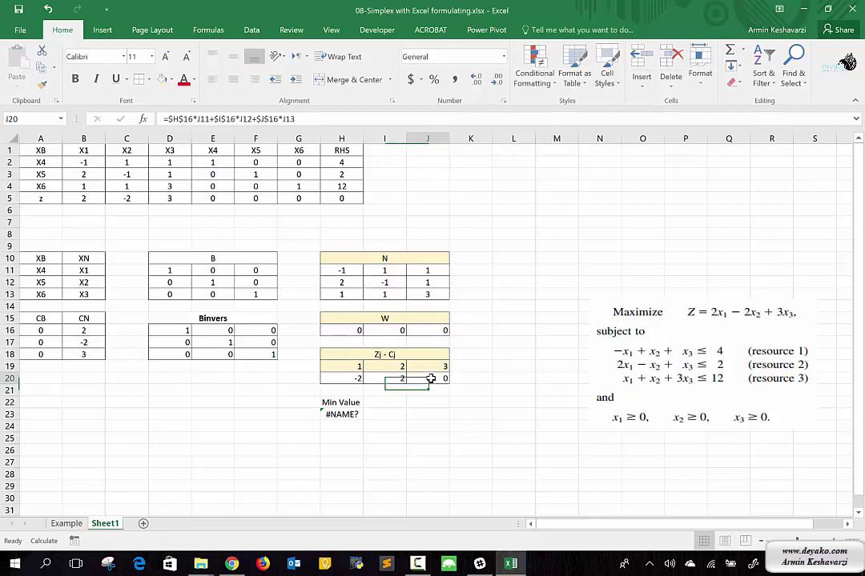
{"action": "left_click", "coordinate": [317, 119]}
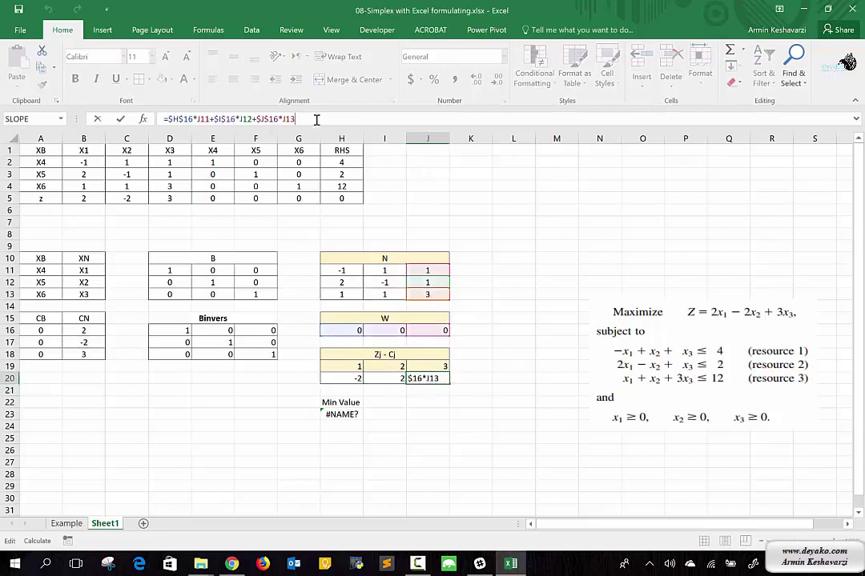
{"action": "type", "text": ")"}
{"action": "left_click", "coordinate": [168, 119]}
{"action": "type", "text": "($"}
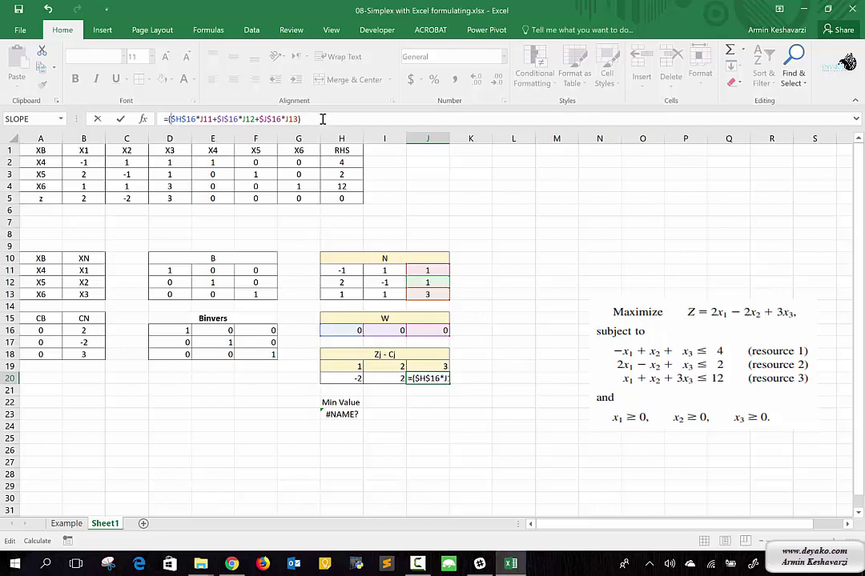
{"action": "type", "text": "-"}
{"action": "left_click", "coordinate": [82, 354]}
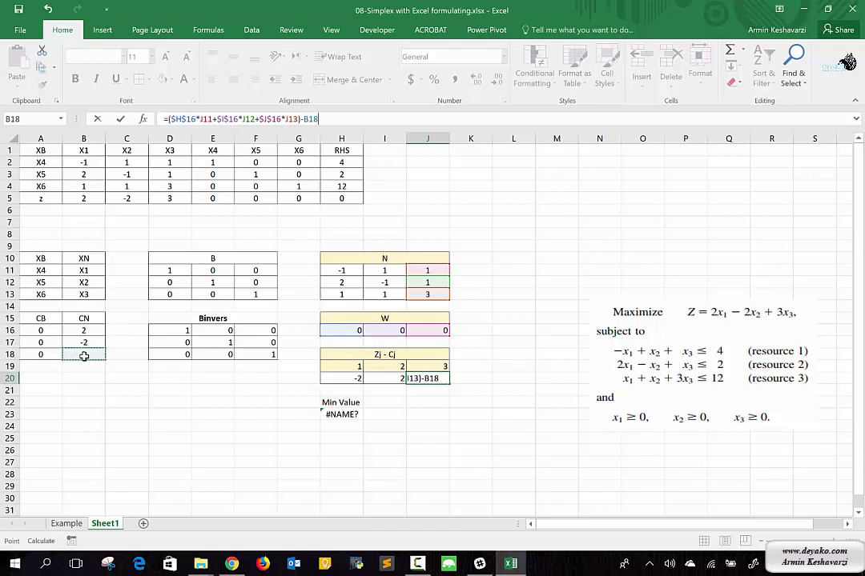
{"action": "key", "text": "Return"}
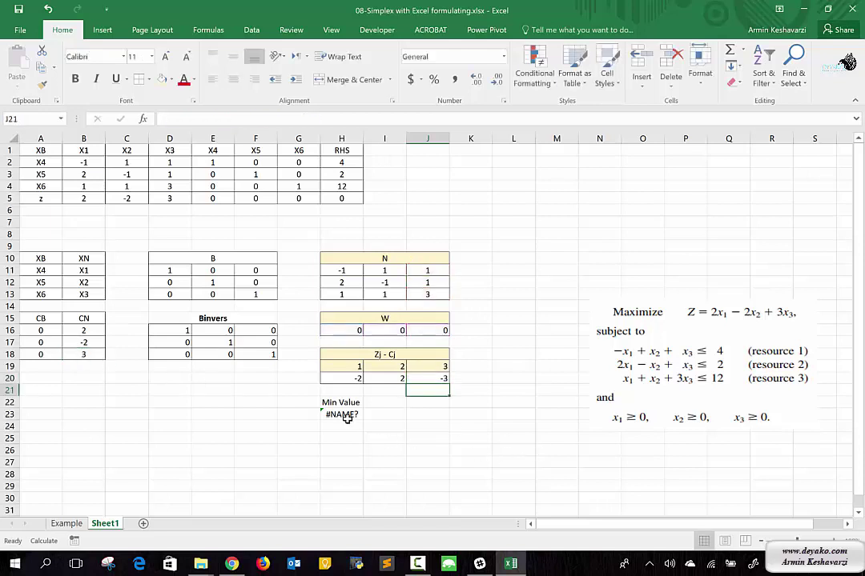
Enter =MIN(H20:J20) in H23
{"action": "left_click", "coordinate": [347, 414]}
{"action": "type", "text": "=min"}
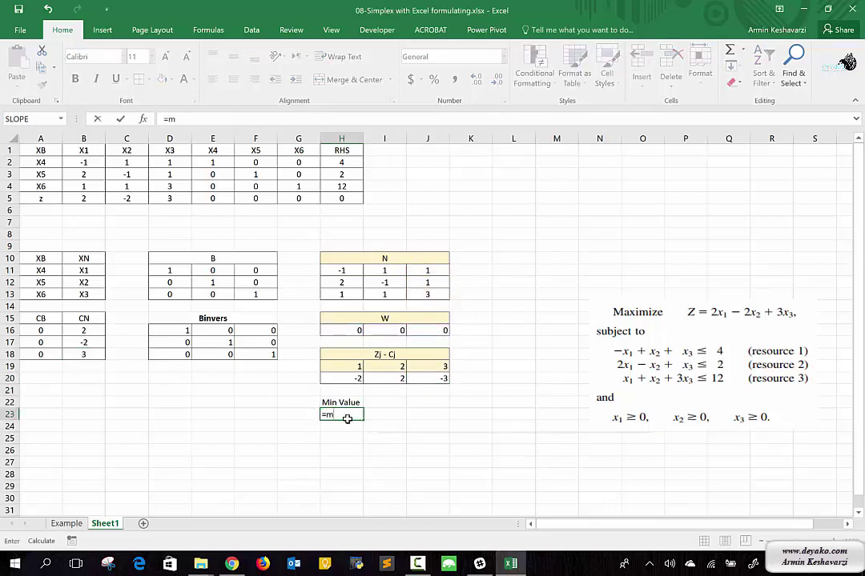
{"action": "key", "text": "Tab"}
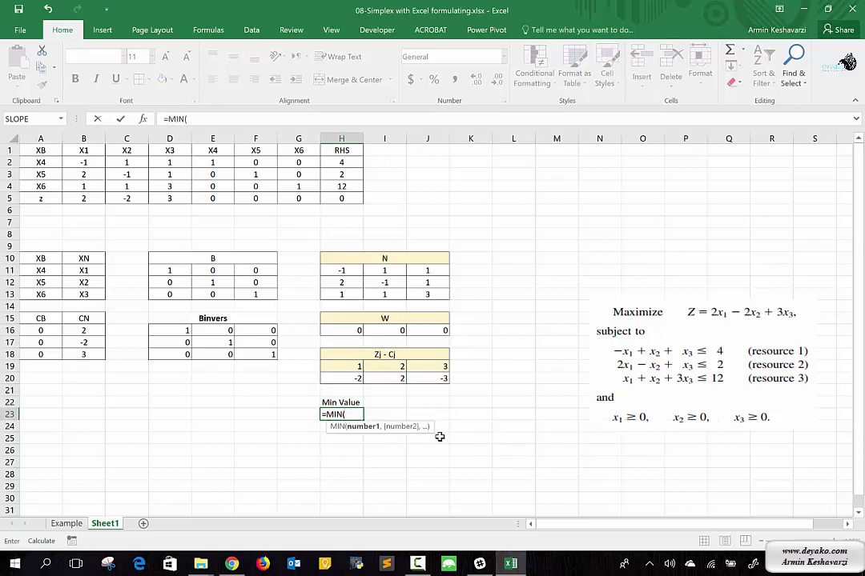
{"action": "left_click_drag", "start_coordinate": [438, 380], "coordinate": [349, 378]}
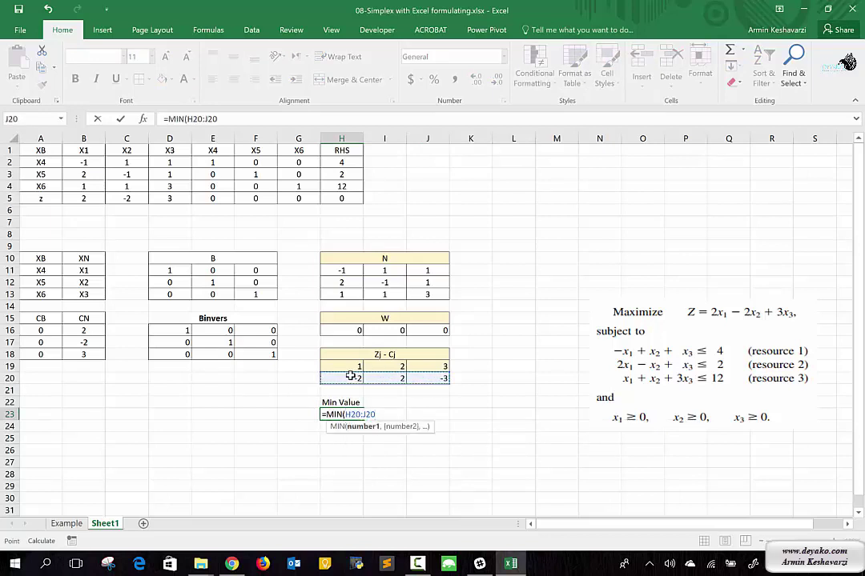
{"action": "key", "text": "Return"}
Change H23 to =IF(MIN(H20:J20)>=0,"Final",MIN(H20:J20)), showing -3
{"action": "left_click", "coordinate": [350, 413]}
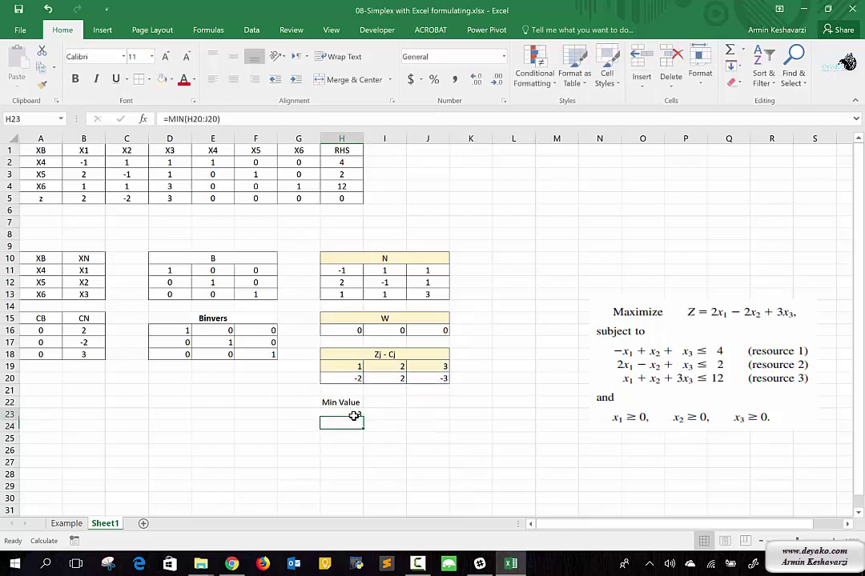
{"action": "left_click", "coordinate": [169, 119]}
{"action": "type", "text": "if("}
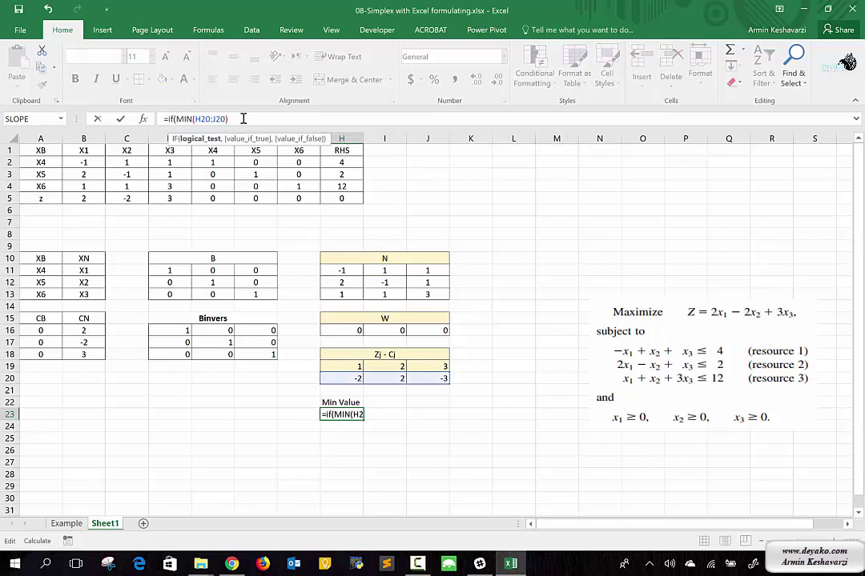
{"action": "type", "text": ">"}
{"action": "type", "text": "=0"}
{"action": "type", "text": ",\"Fina"}
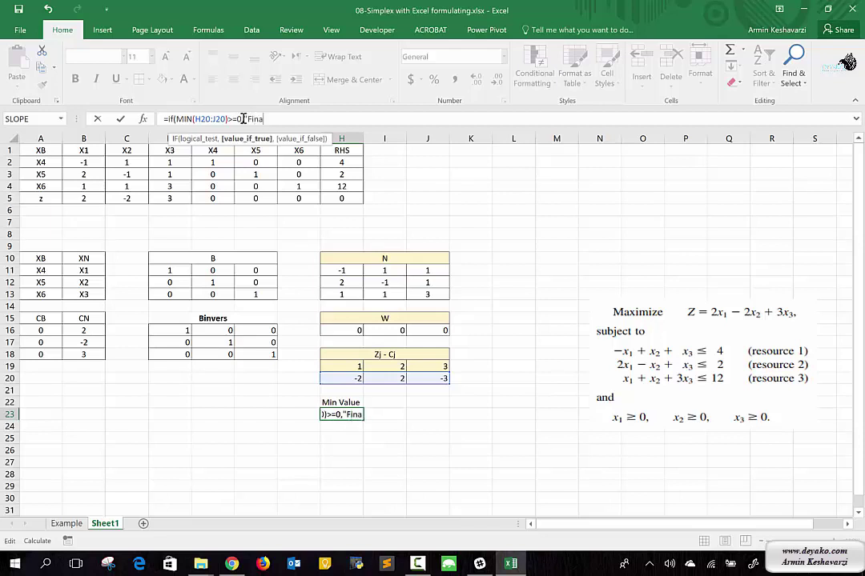
{"action": "type", "text": "l"}
{"action": "type", "text": ","}
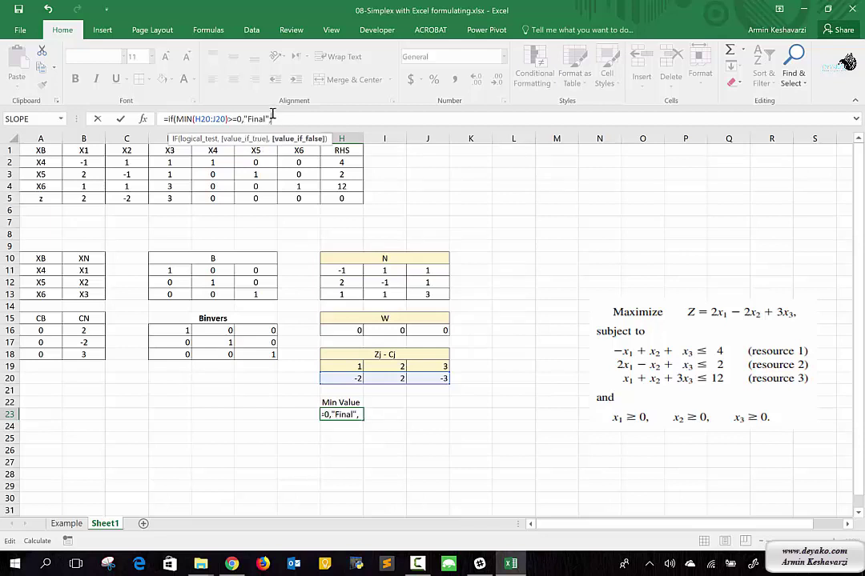
{"action": "left_click_drag", "start_coordinate": [175, 118], "coordinate": [227, 118]}
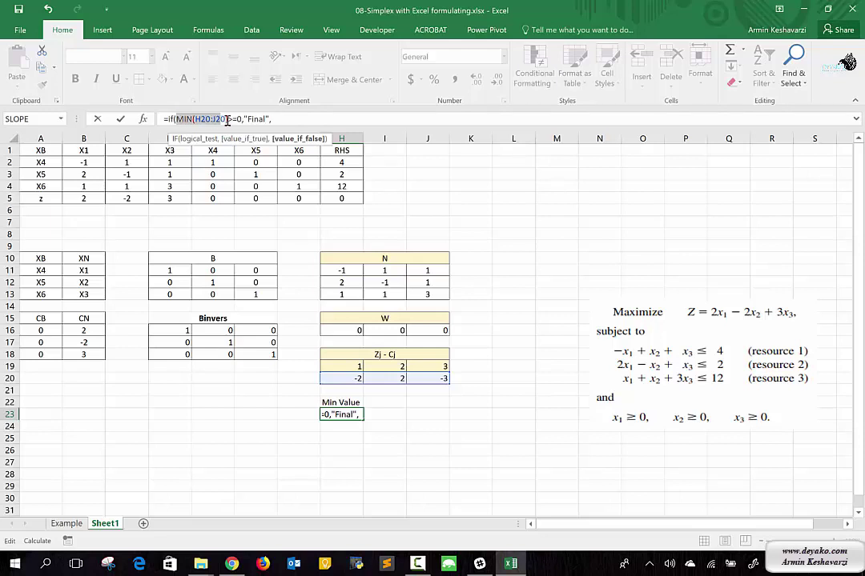
{"action": "key", "text": "ctrl+c"}
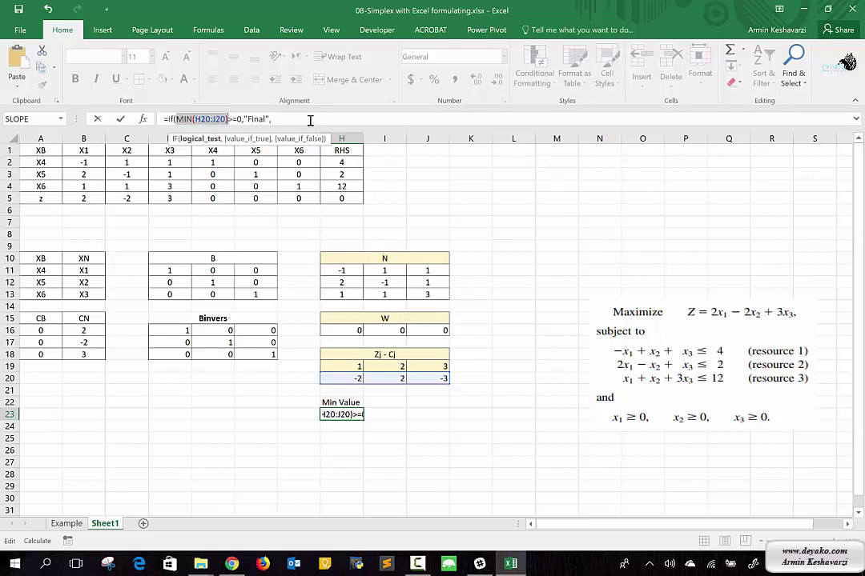
{"action": "left_click", "coordinate": [309, 119]}
{"action": "key", "text": "ctrl+v"}
{"action": "key", "text": "Return"}
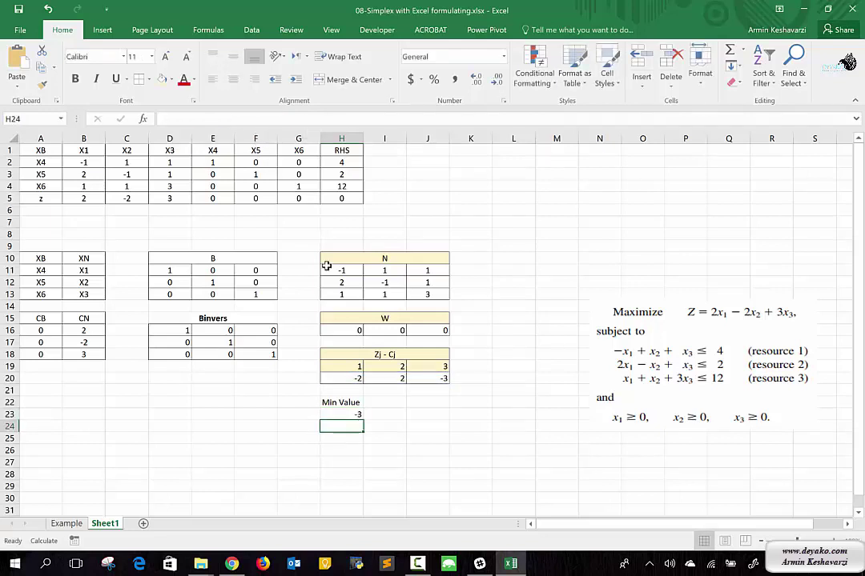
Add the heading 'Index' in I22
{"action": "left_click", "coordinate": [385, 401]}
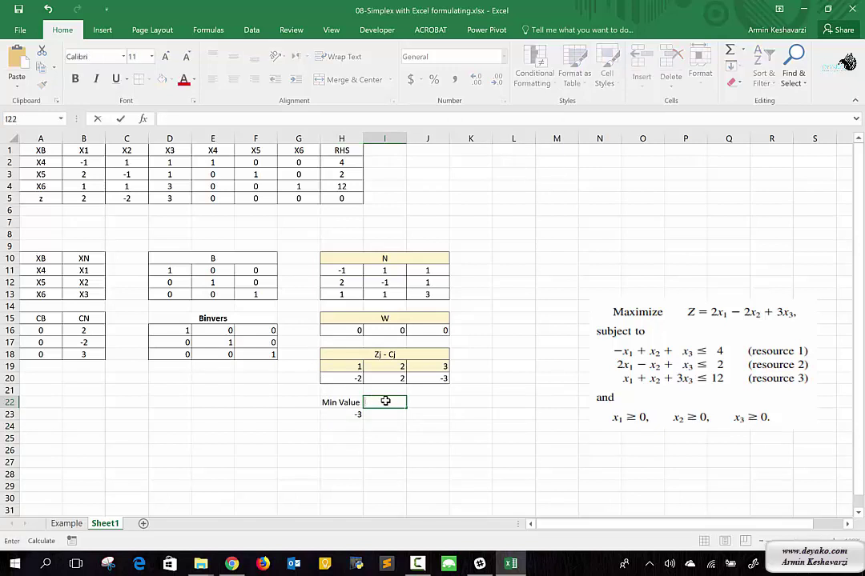
{"action": "type", "text": "Index"}
{"action": "key", "text": "Return"}
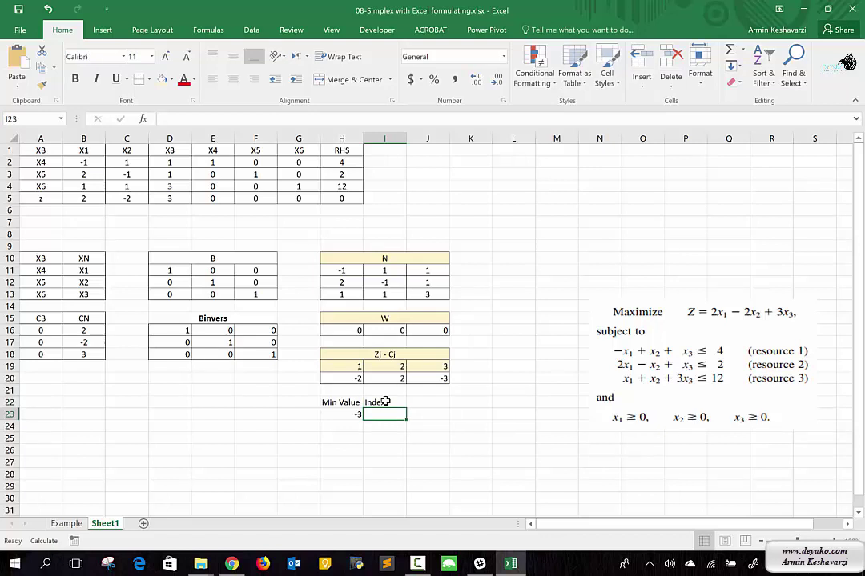
Enter =MATCH(H23,H20:J20,0) in I23 so it returns 3
{"action": "type", "text": "=matc"}
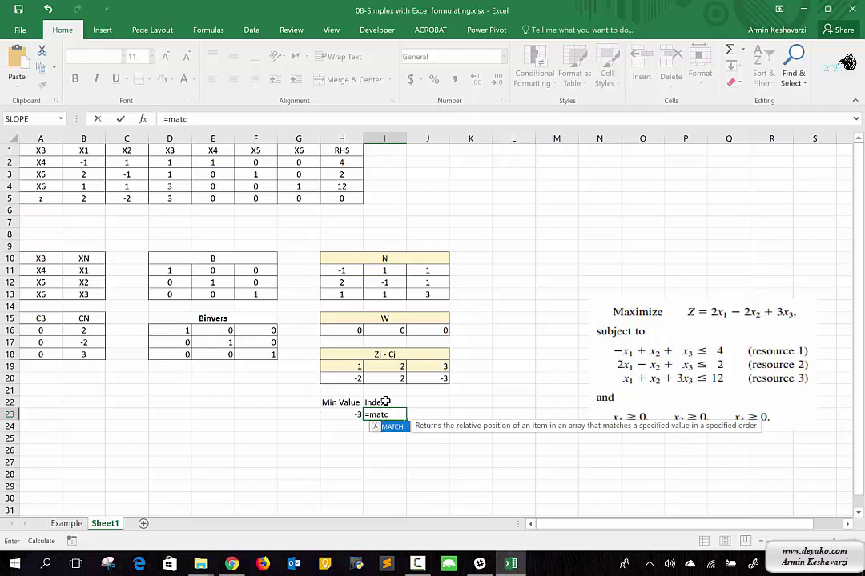
{"action": "key", "text": "Tab"}
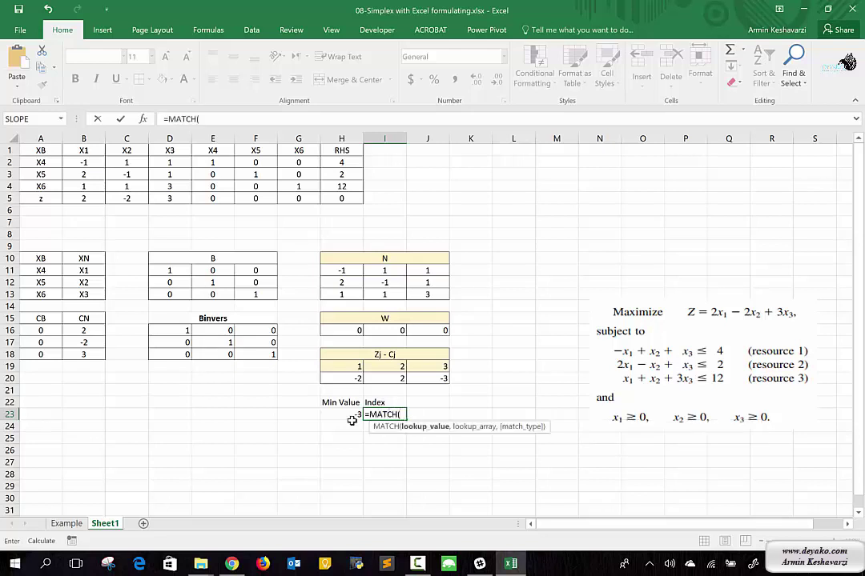
{"action": "left_click", "coordinate": [347, 415]}
{"action": "type", "text": ","}
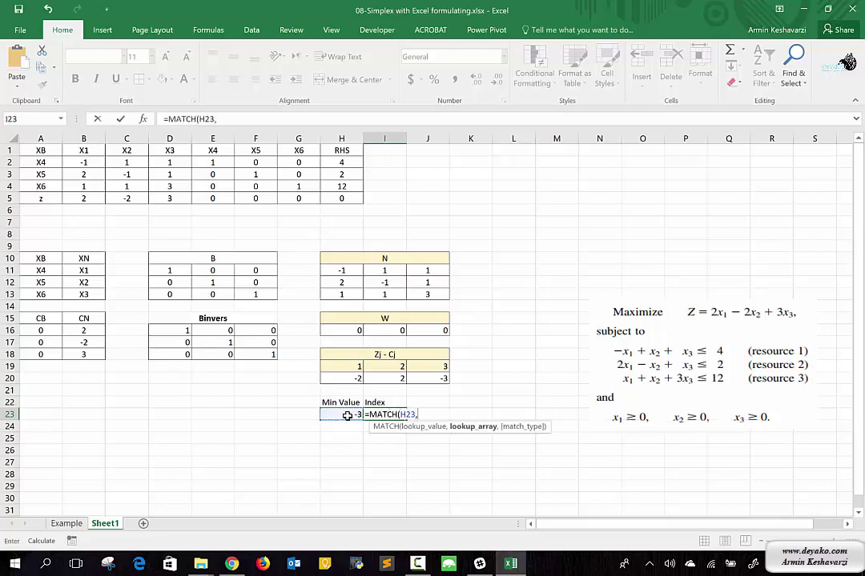
{"action": "left_click_drag", "start_coordinate": [349, 377], "coordinate": [429, 376]}
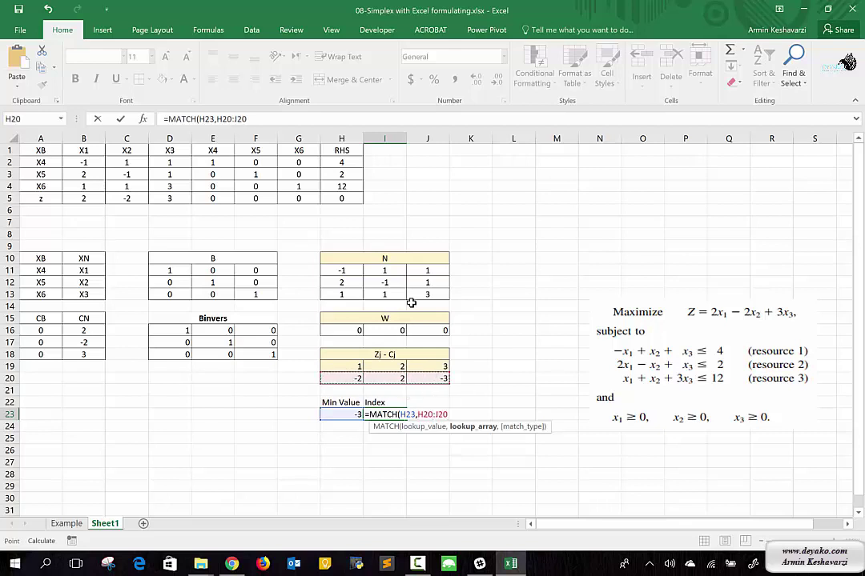
{"action": "left_click", "coordinate": [252, 120]}
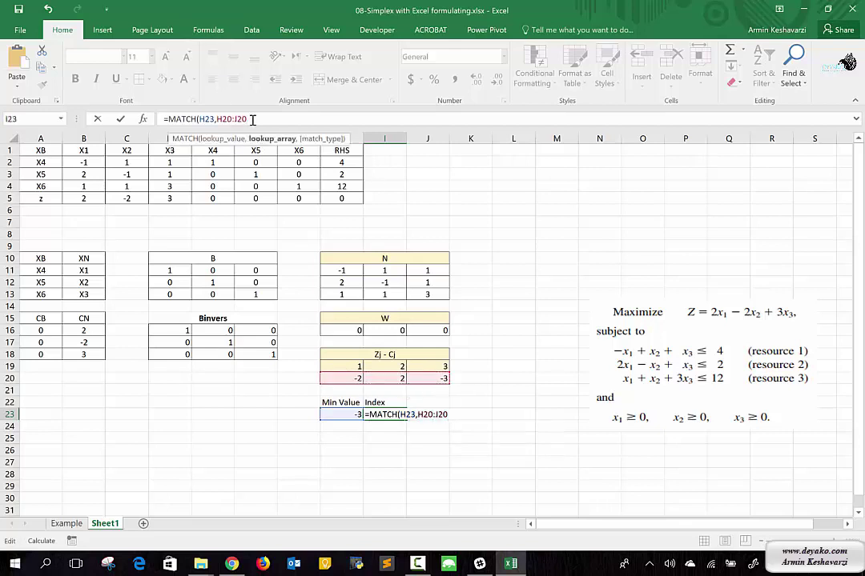
{"action": "type", "text": ",0"}
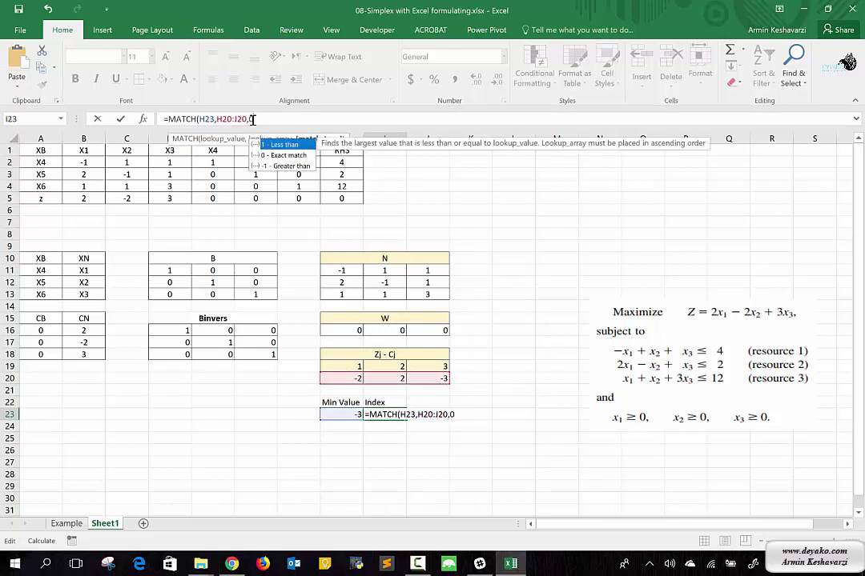
{"action": "type", "text": ")"}
{"action": "key", "text": "Return"}
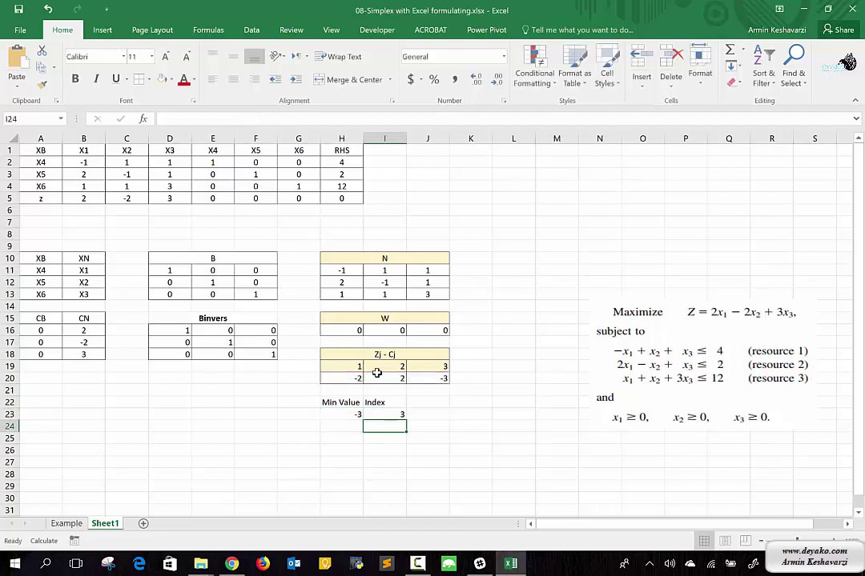
{"action": "left_click_drag", "start_coordinate": [344, 380], "coordinate": [444, 382]}
{"action": "left_click", "coordinate": [356, 367]}
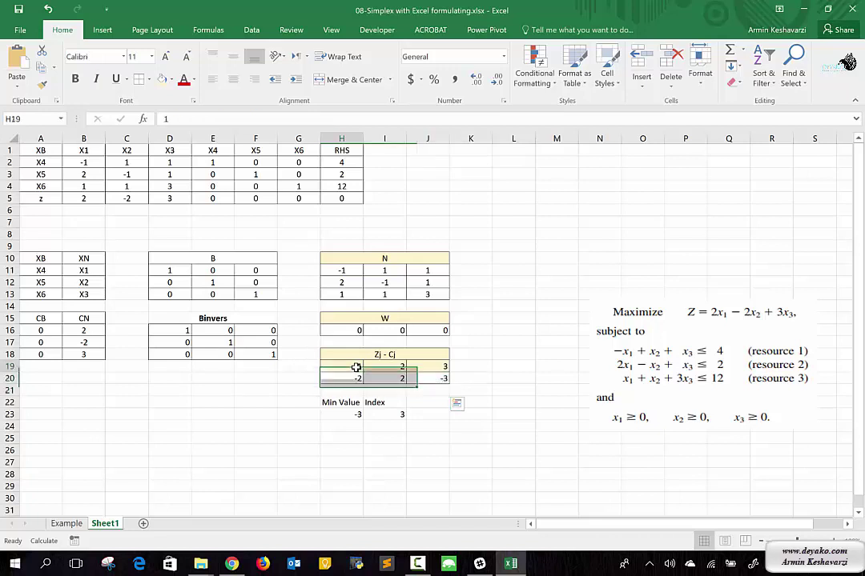
{"action": "mouse_move", "coordinate": [356, 368]}
{"action": "left_mouse_down"}
{"action": "mouse_move", "coordinate": [424, 367]}
{"action": "mouse_move", "coordinate": [438, 380]}
{"action": "left_mouse_up"}
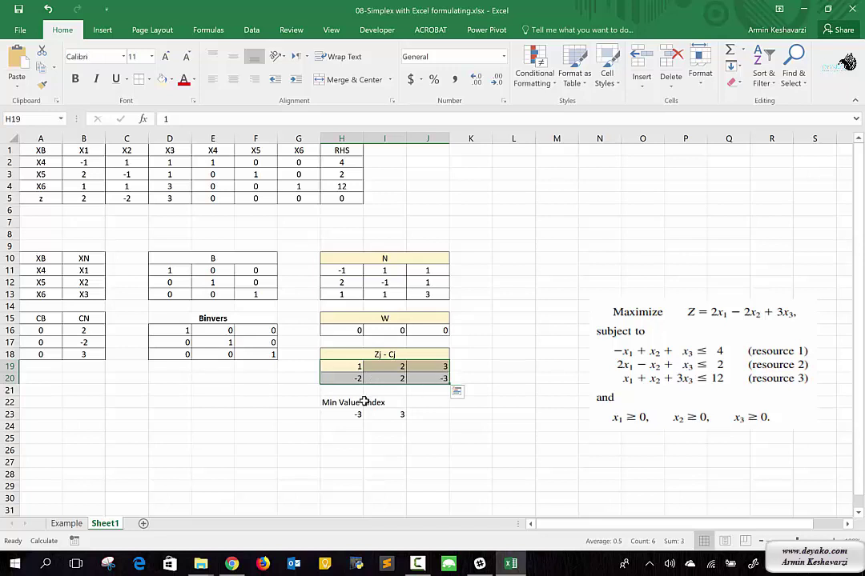
{"action": "left_click", "coordinate": [399, 426]}
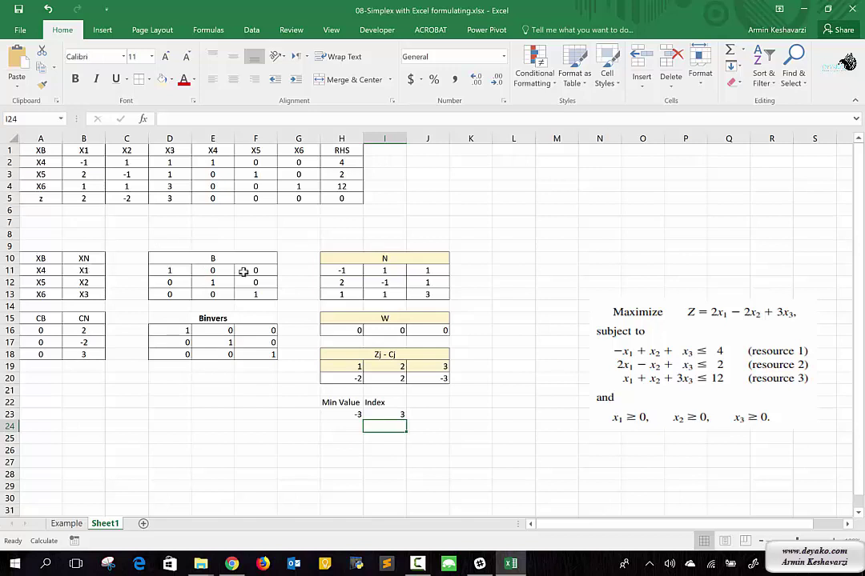
Add exact-match ,0 to the CB lookup formulas in A16:A18
{"action": "left_click", "coordinate": [346, 327]}
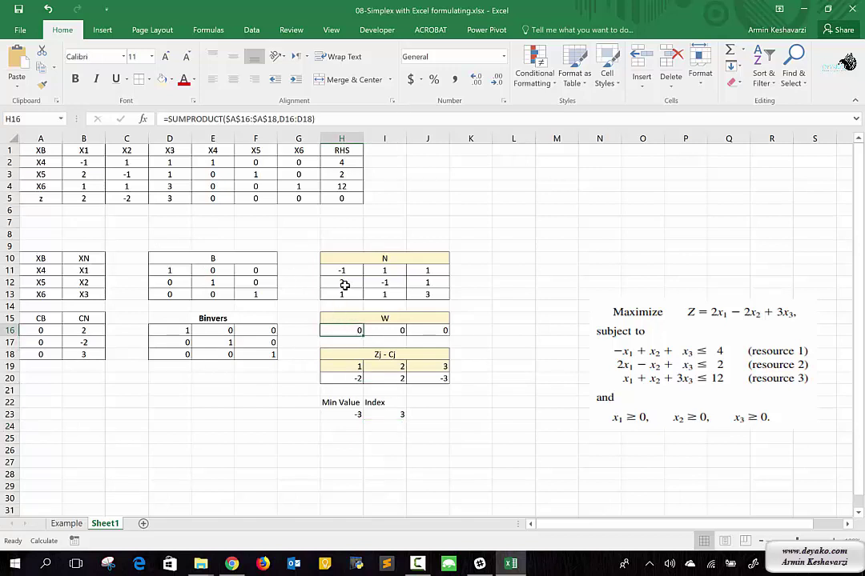
{"action": "left_click", "coordinate": [173, 338]}
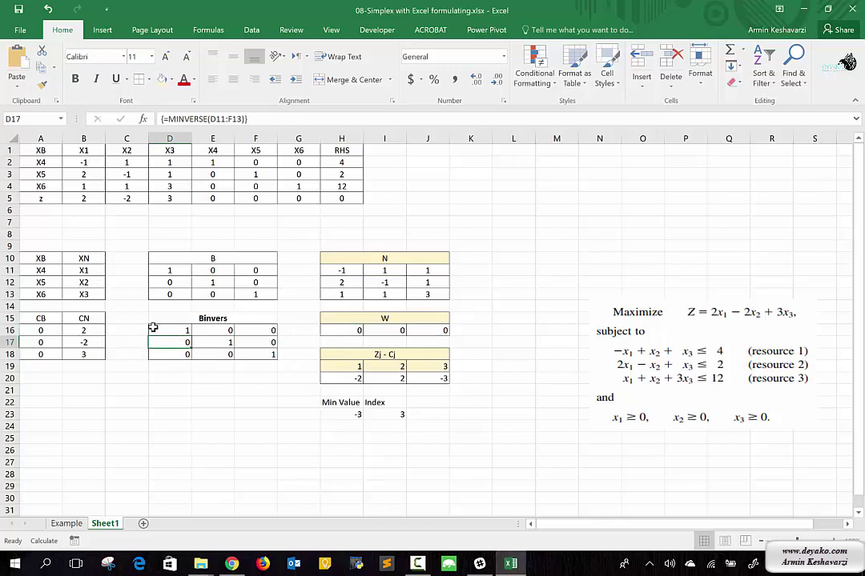
{"action": "left_click", "coordinate": [43, 330]}
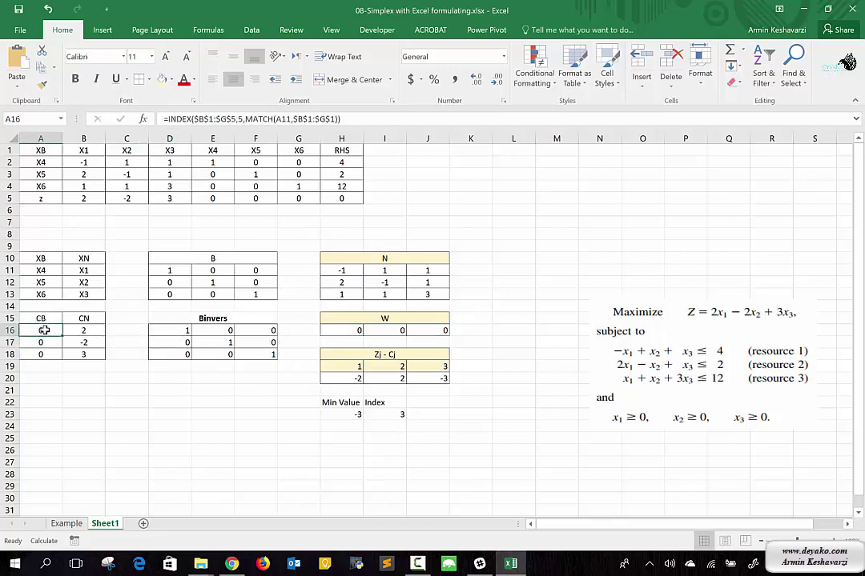
{"action": "left_click", "coordinate": [337, 118]}
{"action": "type", "text": ","}
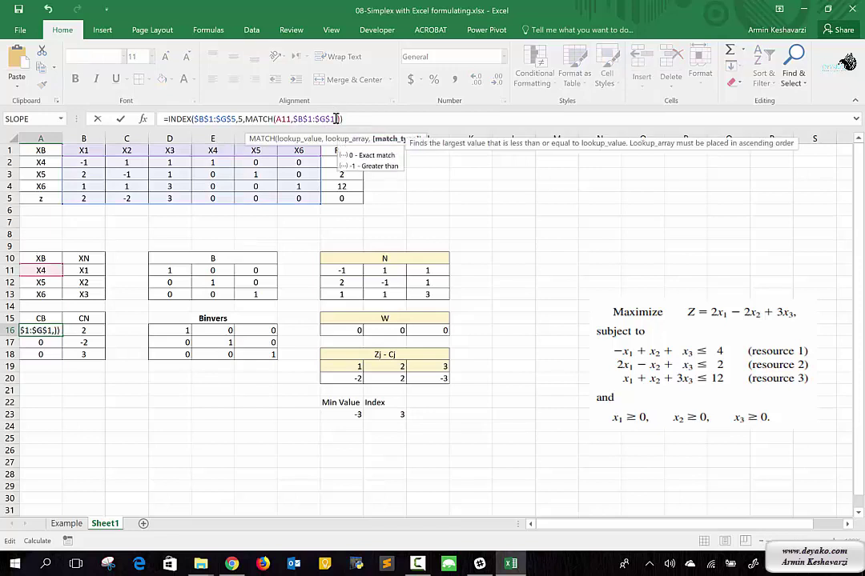
{"action": "type", "text": "0"}
{"action": "key", "text": "Return"}
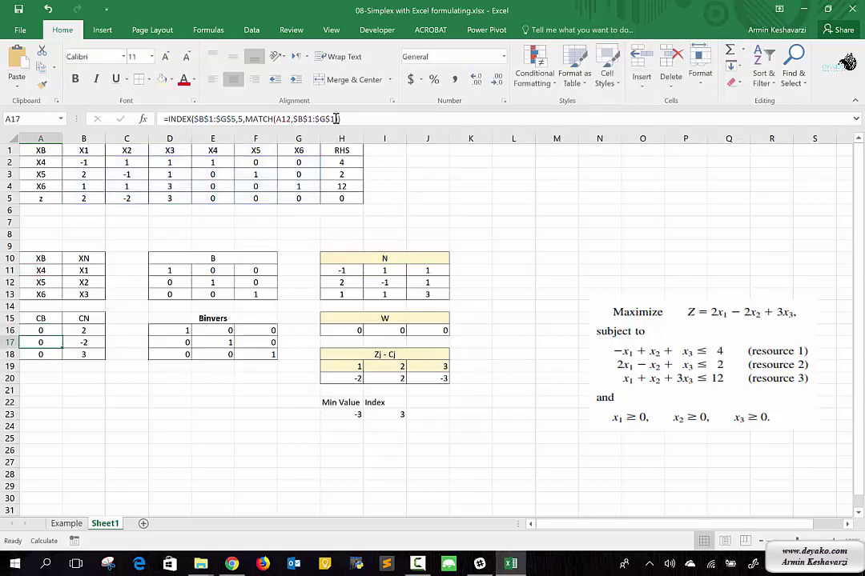
{"action": "left_click", "coordinate": [337, 118]}
{"action": "type", "text": ",0"}
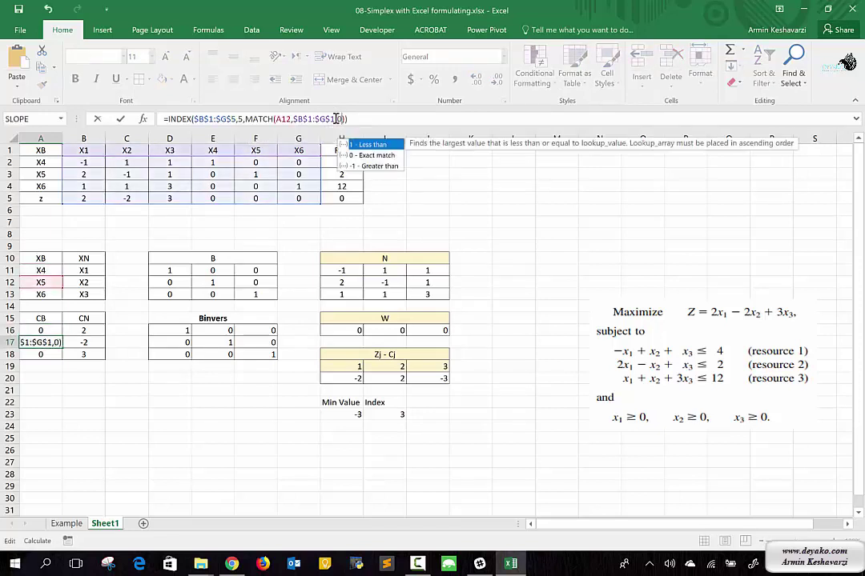
{"action": "key", "text": "Return"}
{"action": "left_click", "coordinate": [337, 119]}
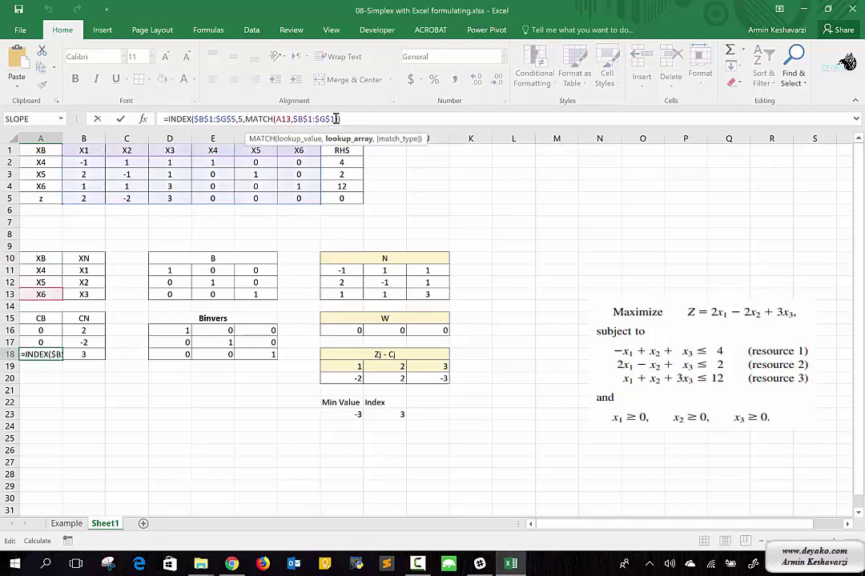
{"action": "type", "text": ",0"}
{"action": "key", "text": "Return"}
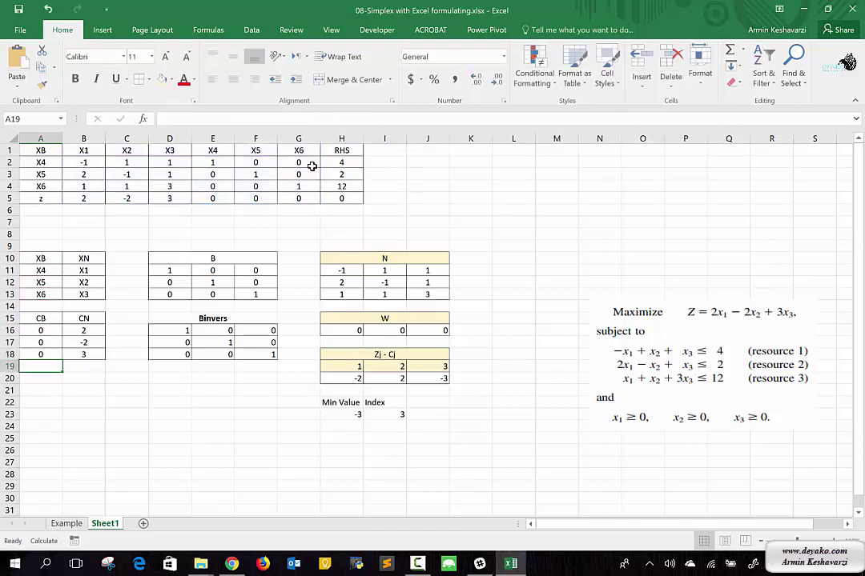
Add exact-match ,0 to the CN lookup formulas in B16:B18
{"action": "left_click", "coordinate": [85, 330]}
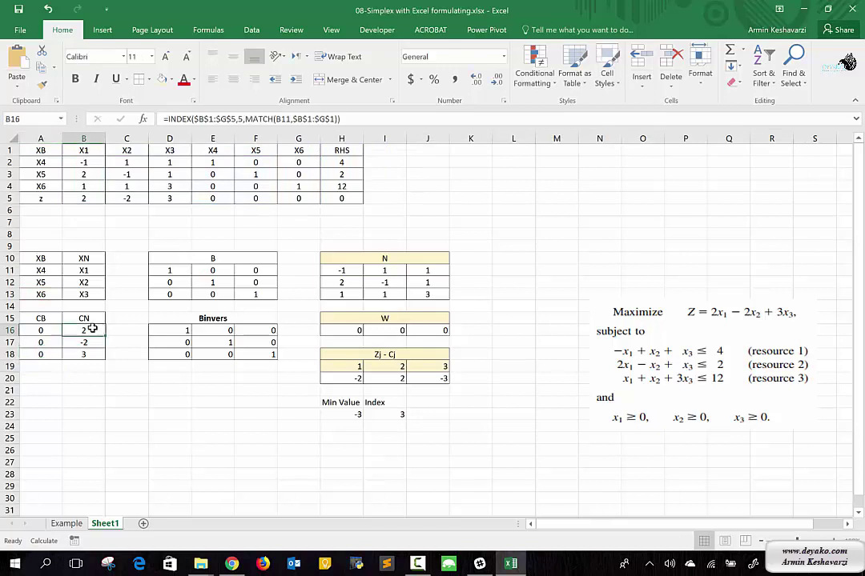
{"action": "left_click", "coordinate": [336, 119]}
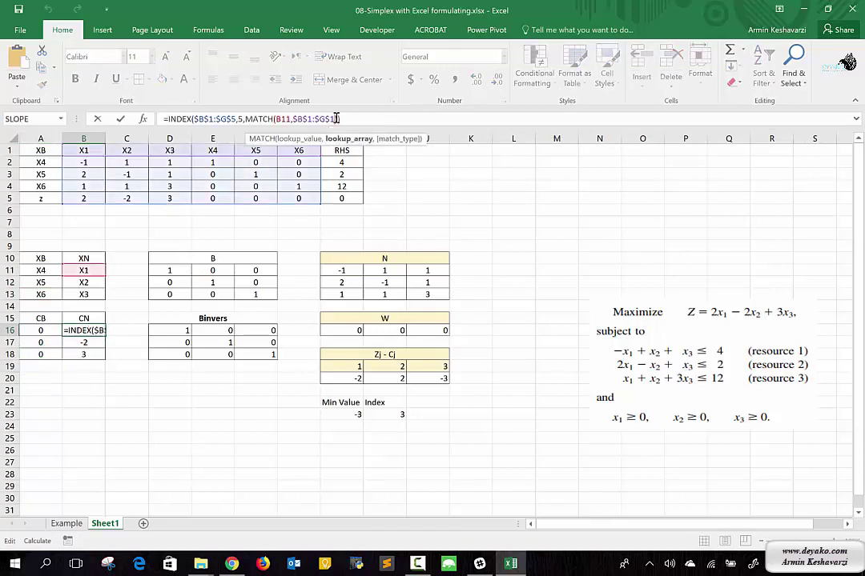
{"action": "type", "text": ",0"}
{"action": "key", "text": "Return"}
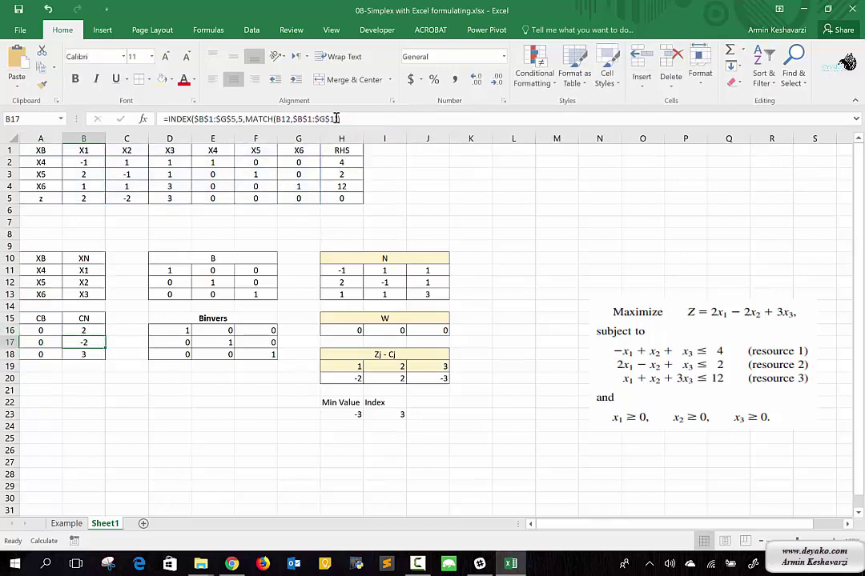
{"action": "left_click", "coordinate": [336, 119]}
{"action": "type", "text": ","}
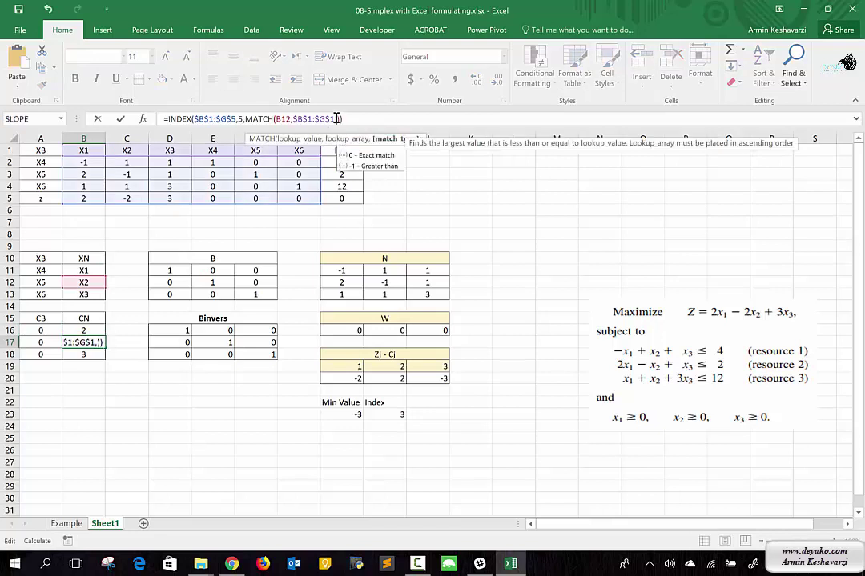
{"action": "type", "text": "0"}
{"action": "key", "text": "Return"}
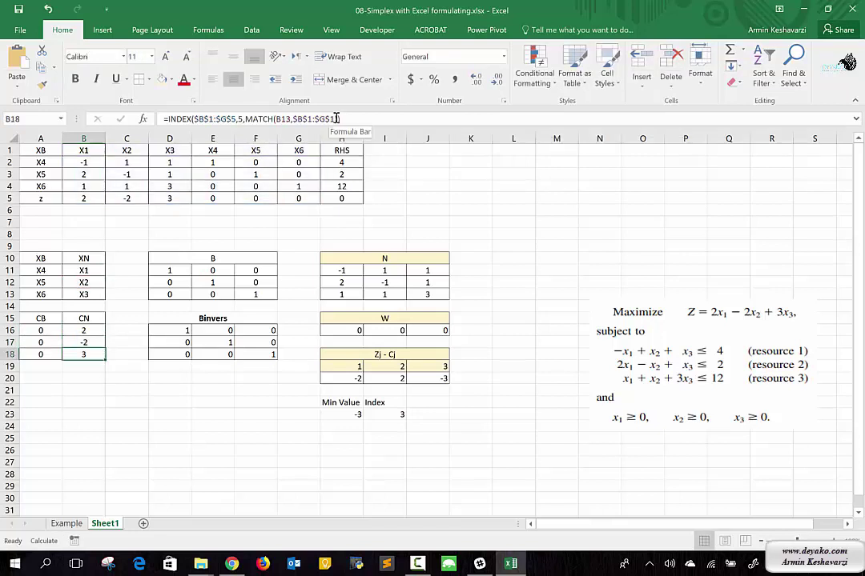
{"action": "left_click", "coordinate": [337, 119]}
{"action": "type", "text": ",0"}
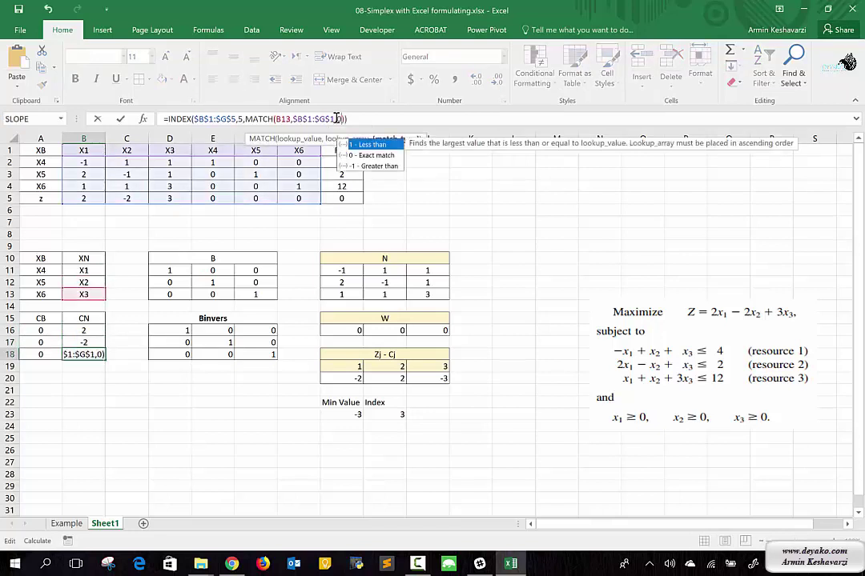
{"action": "key", "text": "Return"}
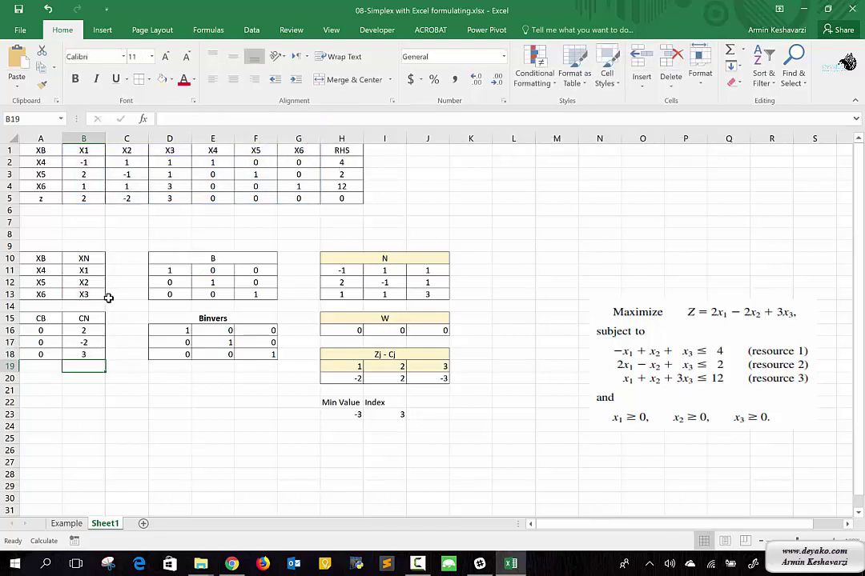
Type the heading 'En Variable' in J22 and autofit column J
{"action": "left_click", "coordinate": [420, 400]}
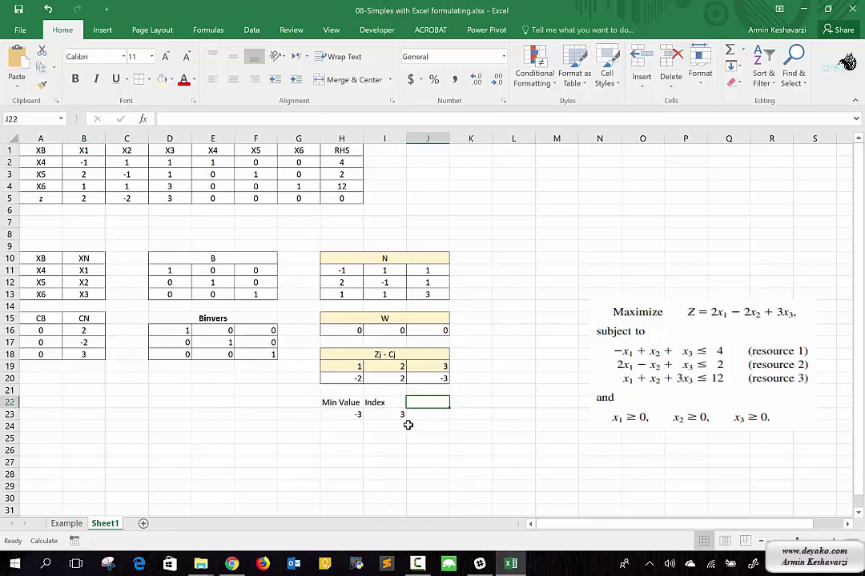
{"action": "type", "text": "="}
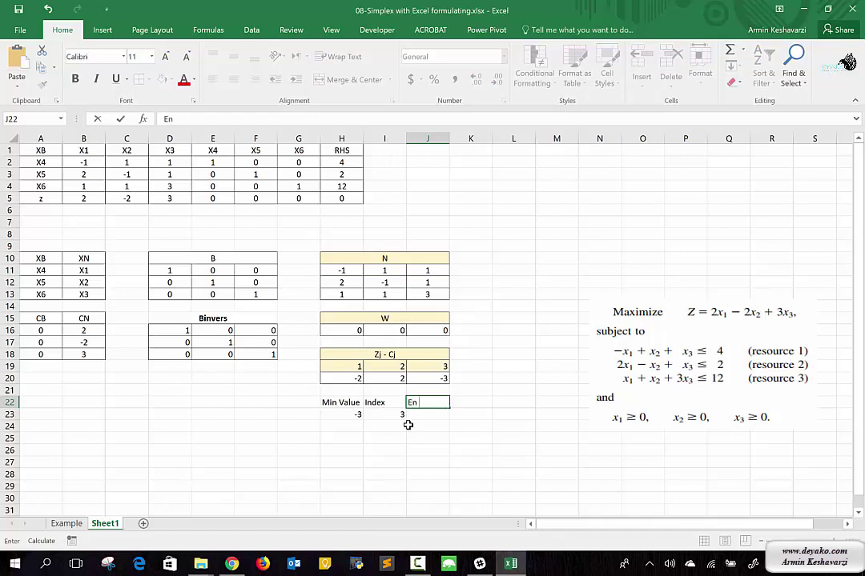
{"action": "type", "text": " Variable"}
{"action": "key", "text": "Return"}
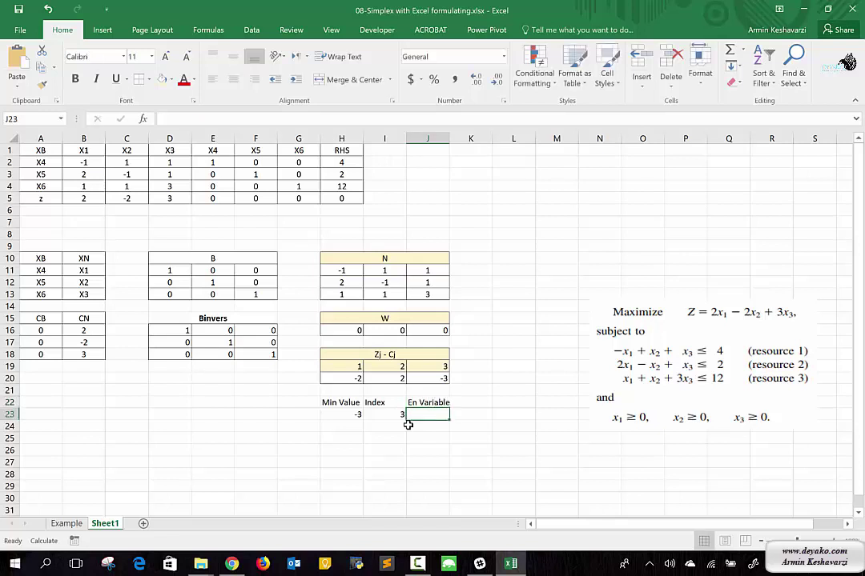
{"action": "double_click", "coordinate": [449, 138]}
{"action": "type", "text": "="}
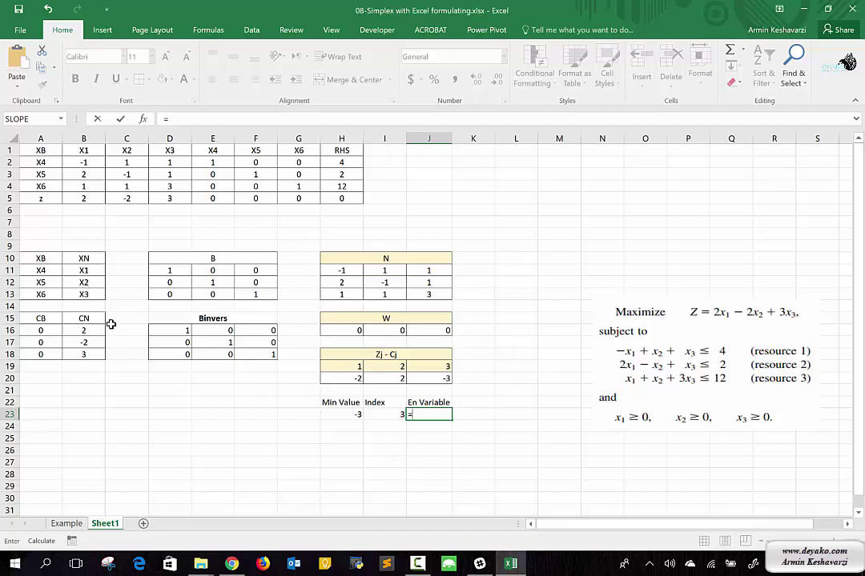
Enter =INDEX(B11:B13,I23,0) in J23 so it returns X3
{"action": "type", "text": "index"}
{"action": "key", "text": "Tab"}
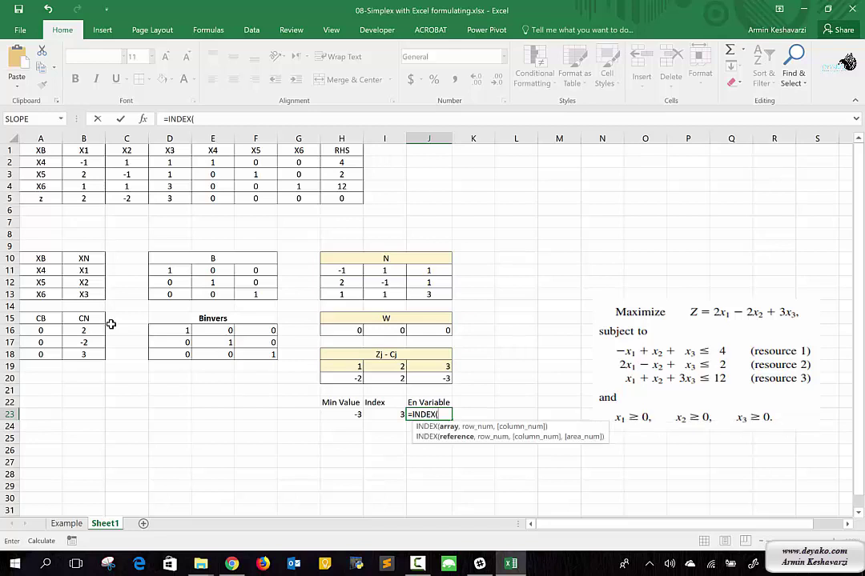
{"action": "left_click_drag", "start_coordinate": [79, 271], "coordinate": [79, 293]}
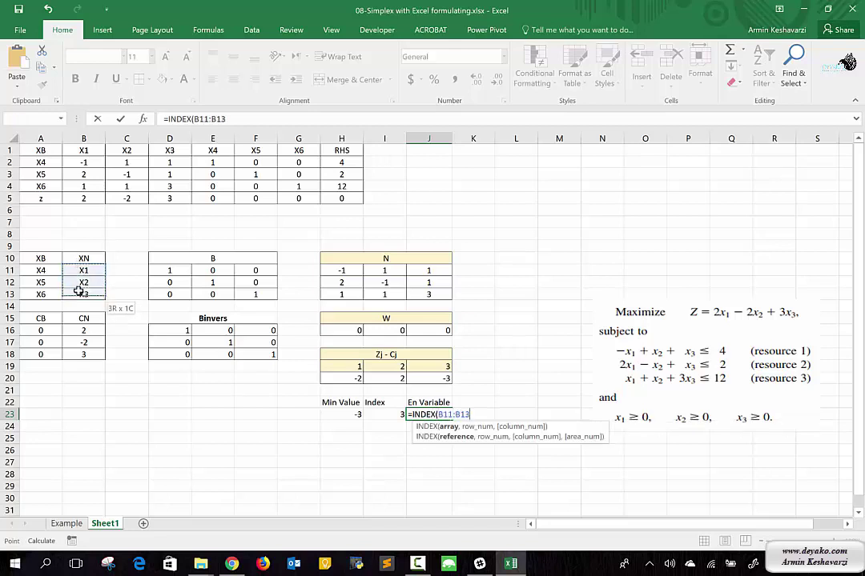
{"action": "type", "text": ","}
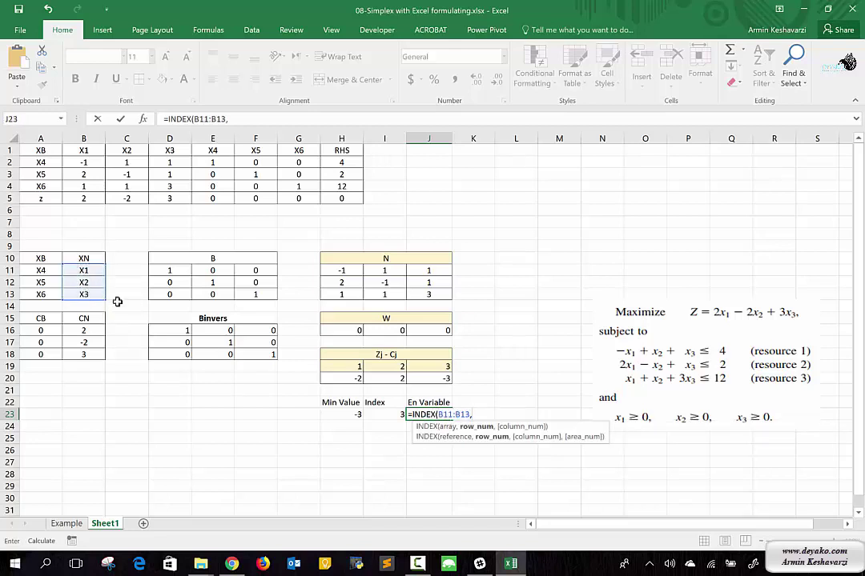
{"action": "left_click", "coordinate": [384, 415]}
{"action": "type", "text": ","}
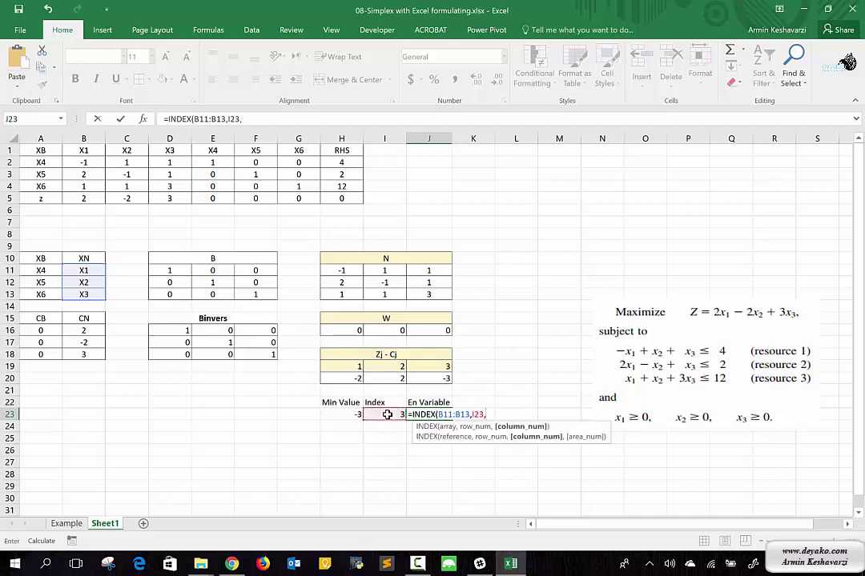
{"action": "type", "text": "0)"}
{"action": "key", "text": "Return"}
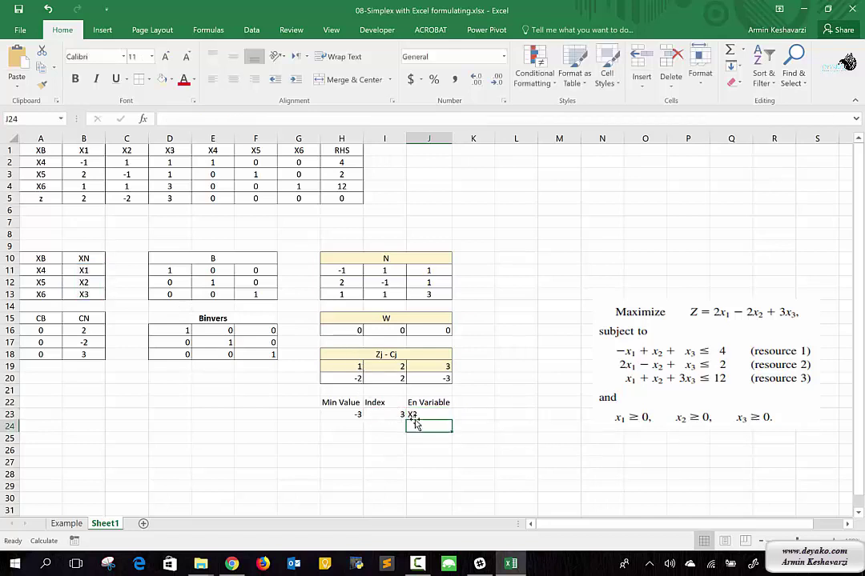
{"action": "left_click_drag", "start_coordinate": [433, 403], "coordinate": [358, 414]}
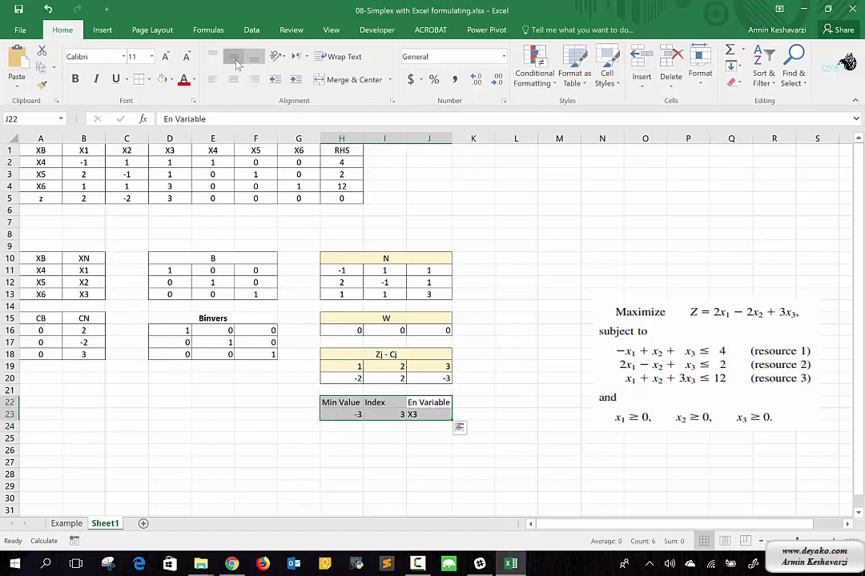
Centre and border H22:J23 and fill the header row H22:J22 yellow
{"action": "left_click", "coordinate": [237, 80]}
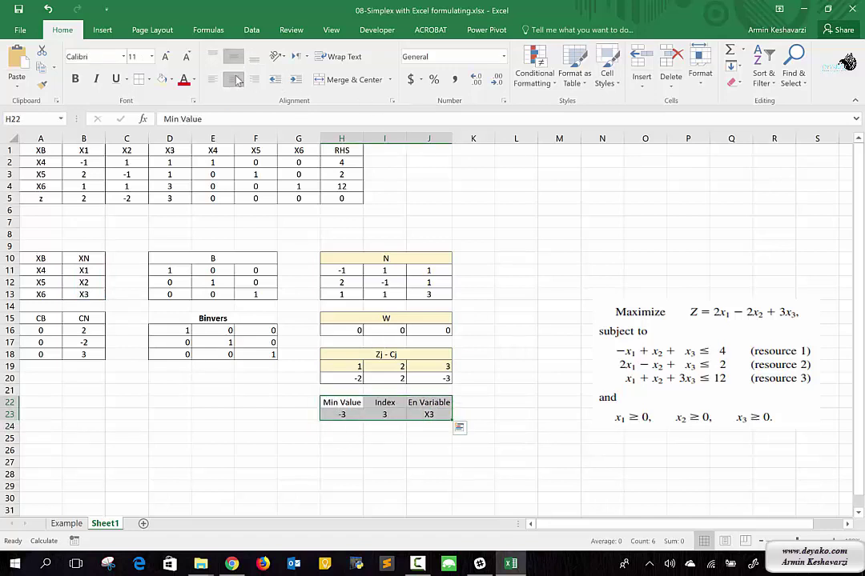
{"action": "left_click", "coordinate": [139, 79]}
{"action": "left_click_drag", "start_coordinate": [437, 403], "coordinate": [354, 403]}
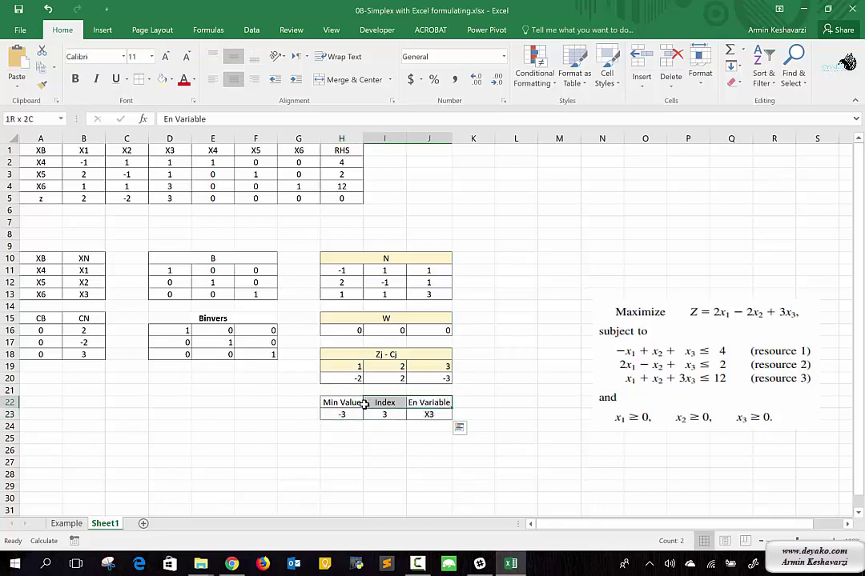
{"action": "left_click", "coordinate": [163, 79]}
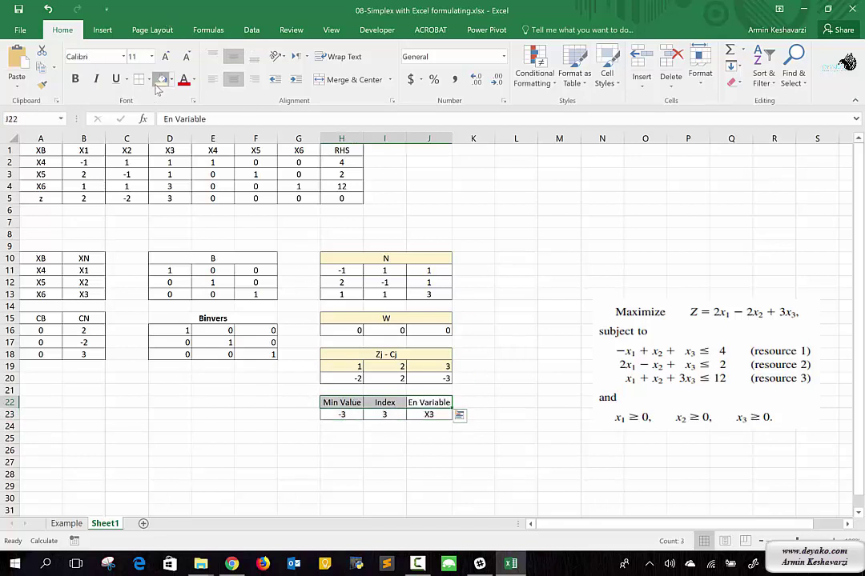
Shade the X3 result cell J23 light blue
{"action": "left_click", "coordinate": [432, 412]}
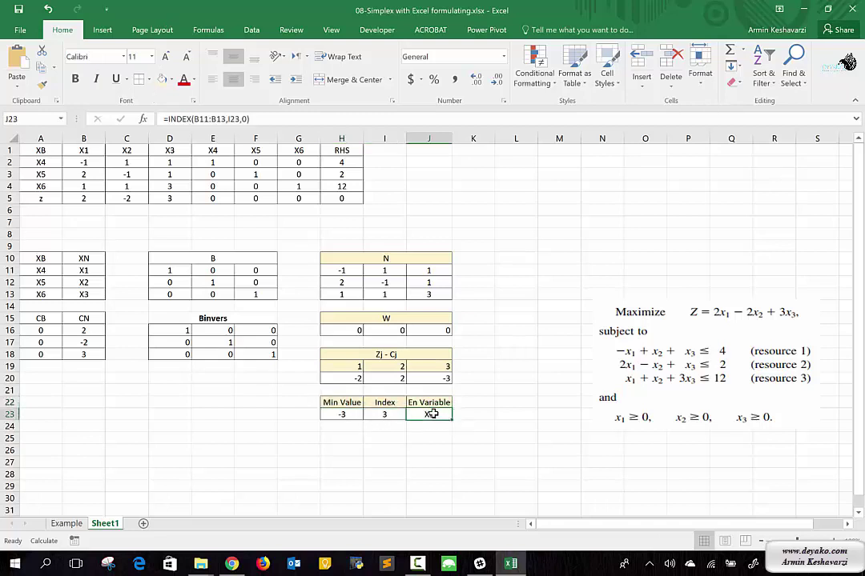
{"action": "left_click", "coordinate": [172, 81]}
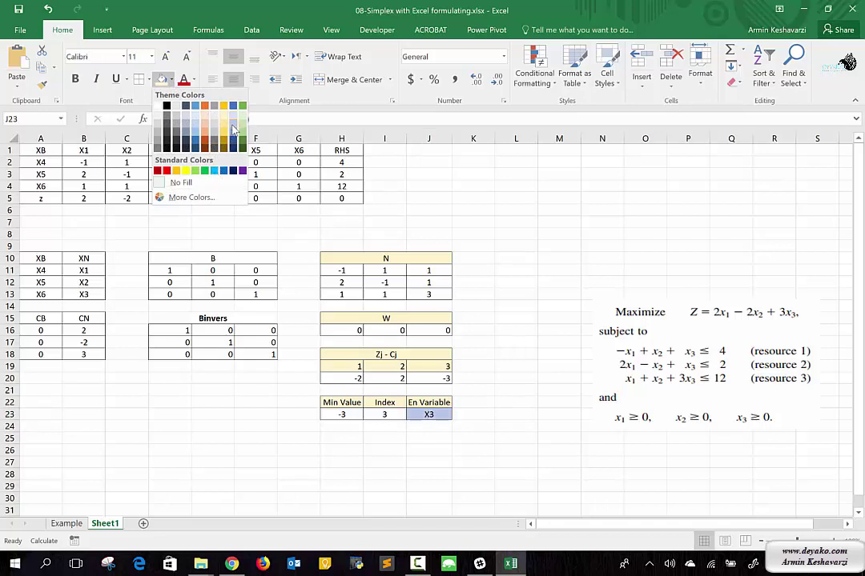
{"action": "left_click", "coordinate": [233, 128]}
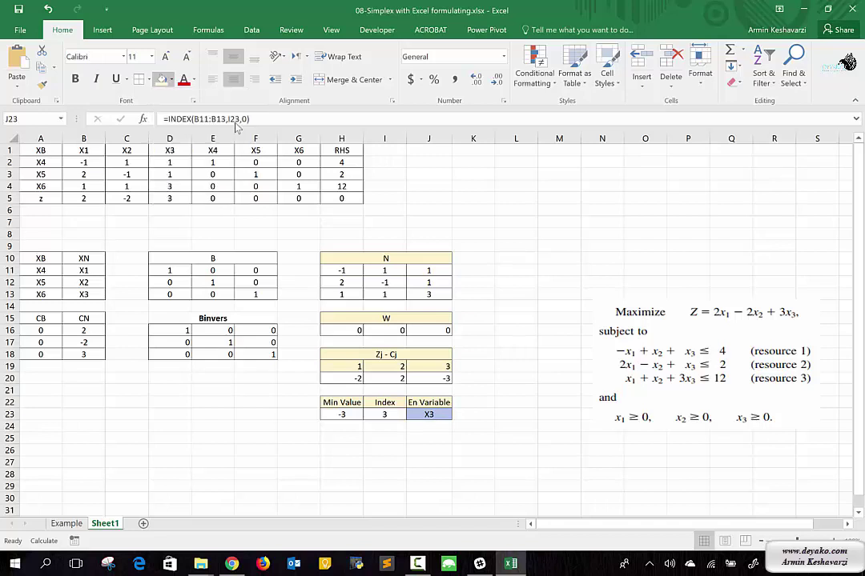
{"action": "key", "text": "Down"}
{"action": "key", "text": "Down"}
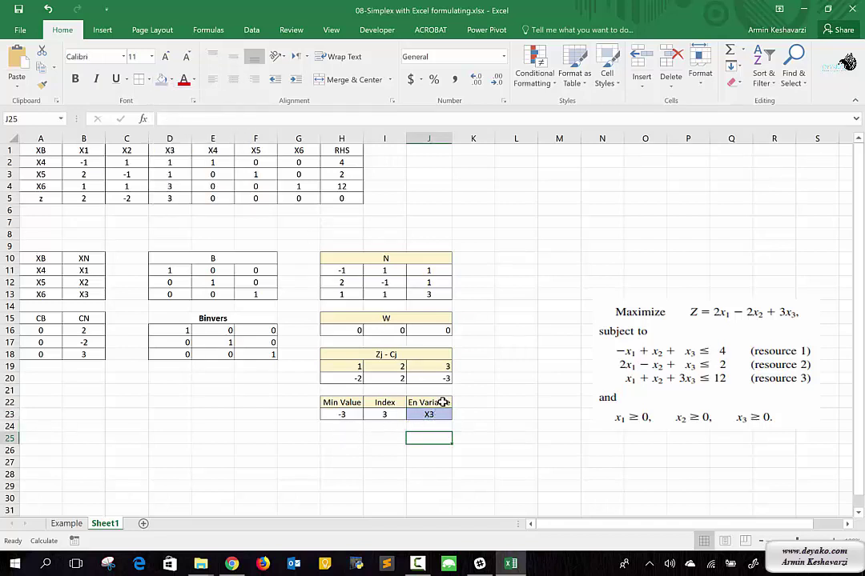
{"action": "left_click_drag", "start_coordinate": [443, 402], "coordinate": [345, 412]}
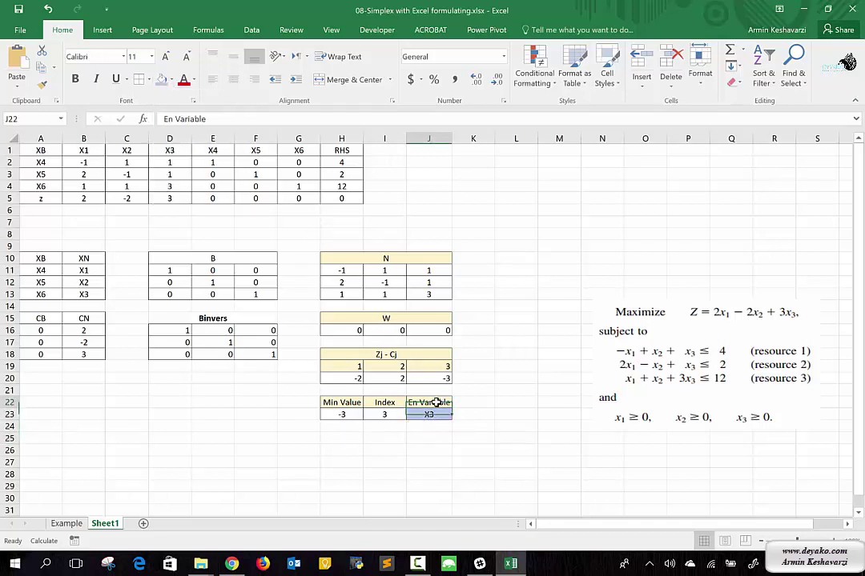
{"action": "left_click", "coordinate": [346, 439]}
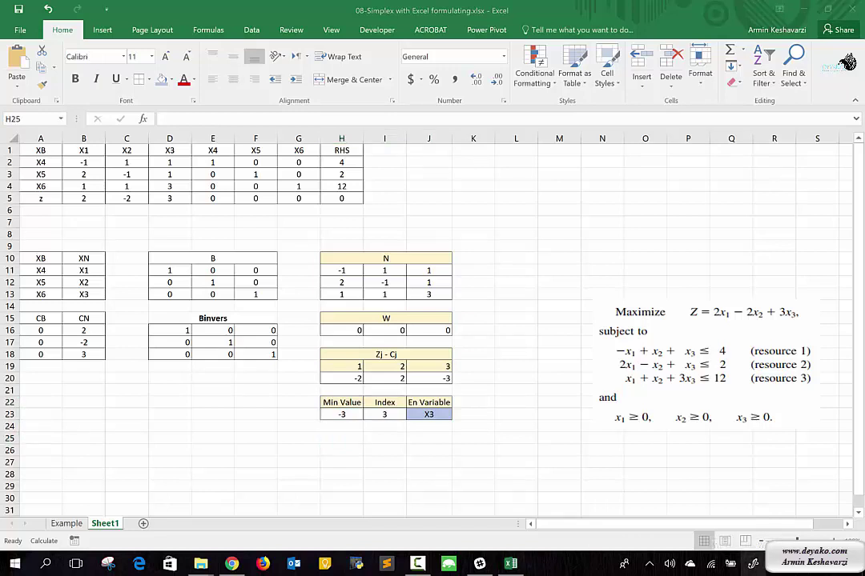
{"action": "left_click", "coordinate": [753, 564]}
Handwrite the b̄/yk ratio in a new screen sketch, then close it
{"action": "left_click", "coordinate": [697, 309]}
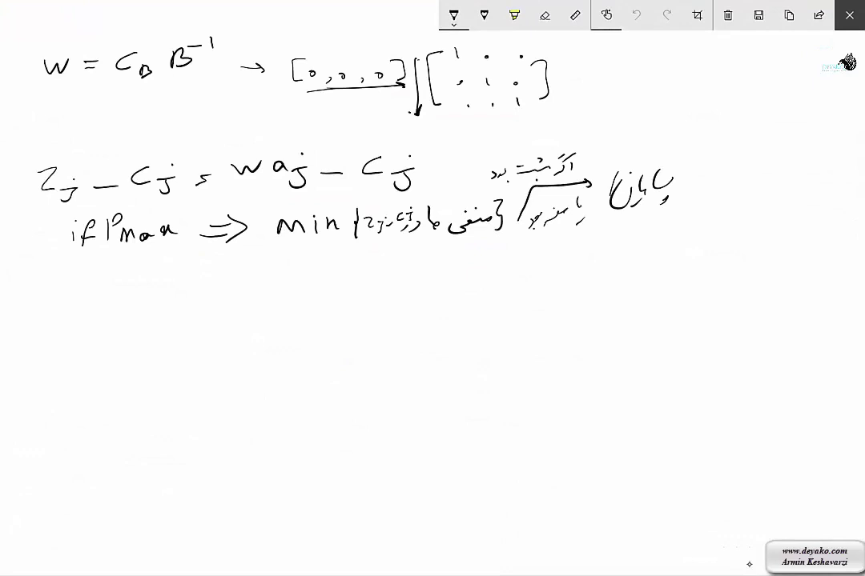
{"action": "mouse_move", "coordinate": [61, 313]}
{"action": "left_mouse_down"}
{"action": "mouse_move", "coordinate": [62, 328]}
{"action": "mouse_move", "coordinate": [78, 338]}
{"action": "mouse_move", "coordinate": [74, 370]}
{"action": "left_mouse_up"}
{"action": "left_click_drag", "start_coordinate": [89, 346], "coordinate": [67, 385]}
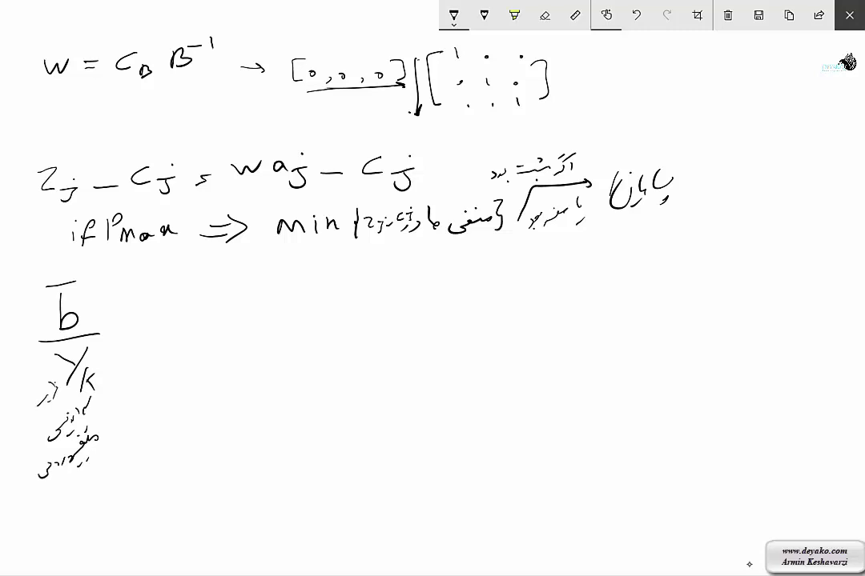
{"action": "key", "text": "ctrl+z"}
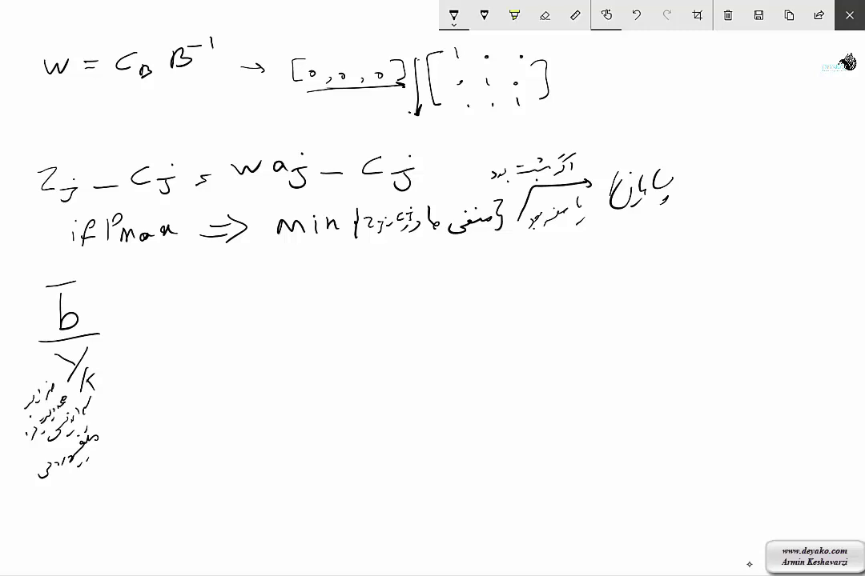
{"action": "left_click", "coordinate": [860, 6]}
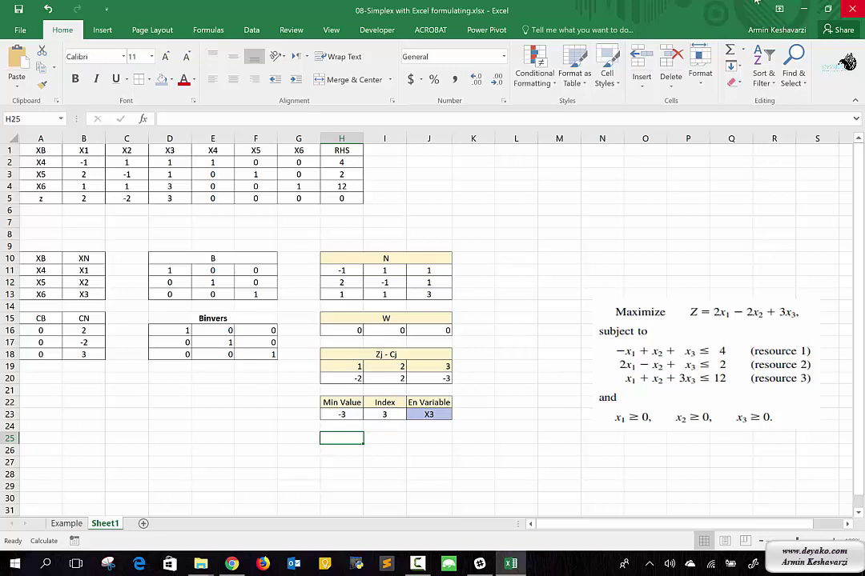
Review the RHS values H2:H4, label cell A20 'b(bar)', and start a new screen sketch
{"action": "left_click", "coordinate": [341, 163]}
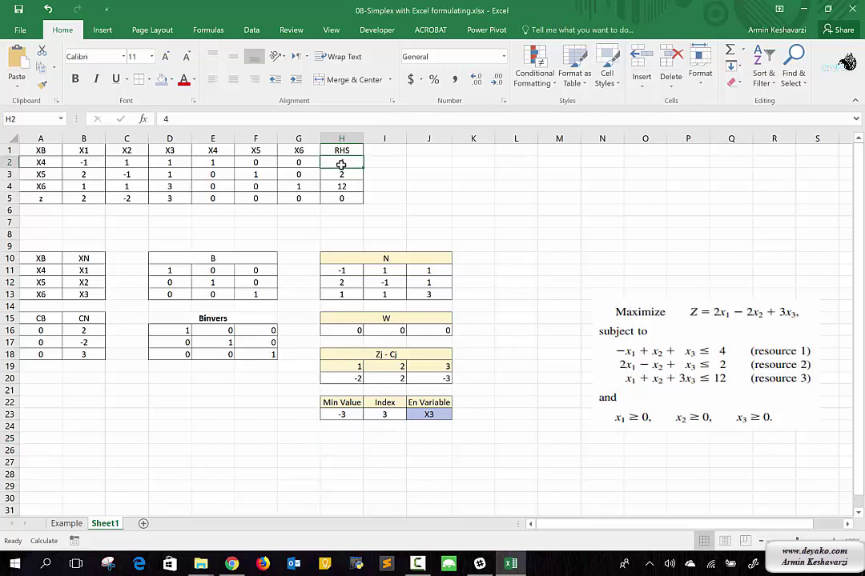
{"action": "left_click_drag", "start_coordinate": [341, 163], "coordinate": [340, 185]}
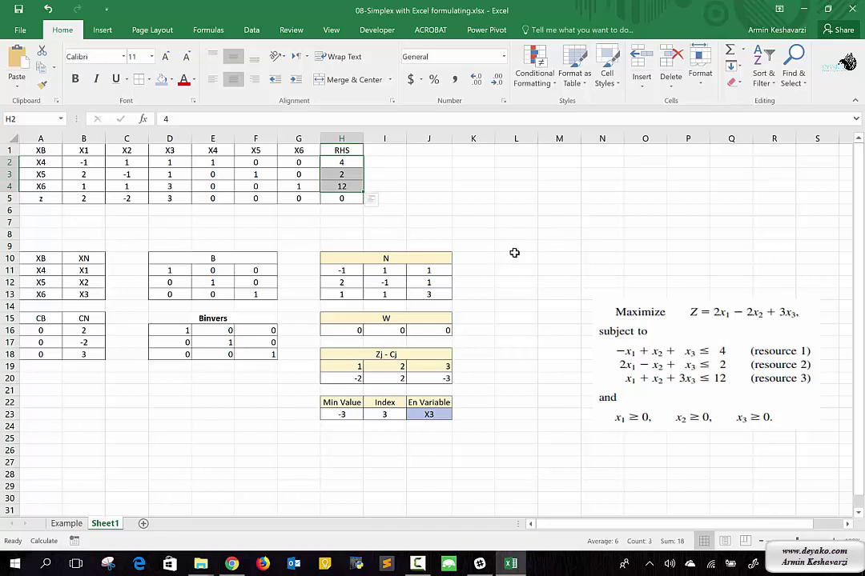
{"action": "left_click", "coordinate": [45, 378]}
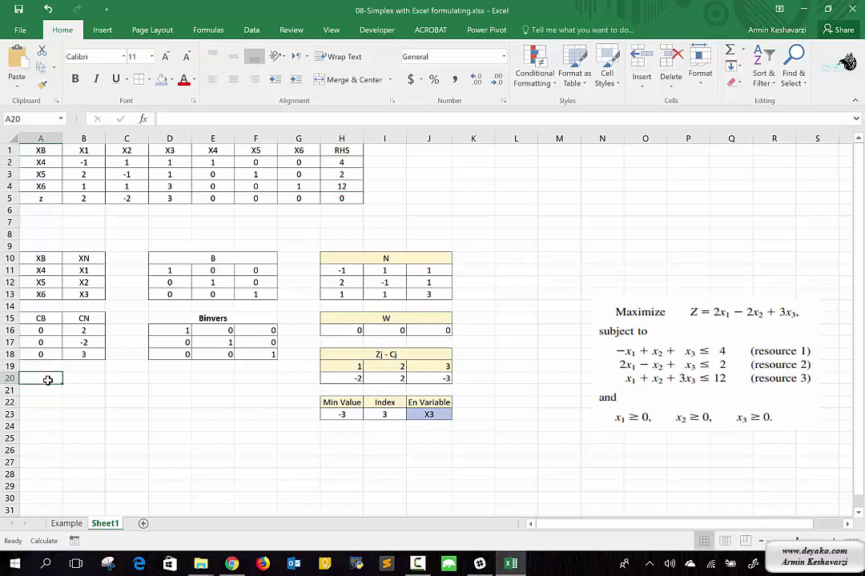
{"action": "type", "text": "b"}
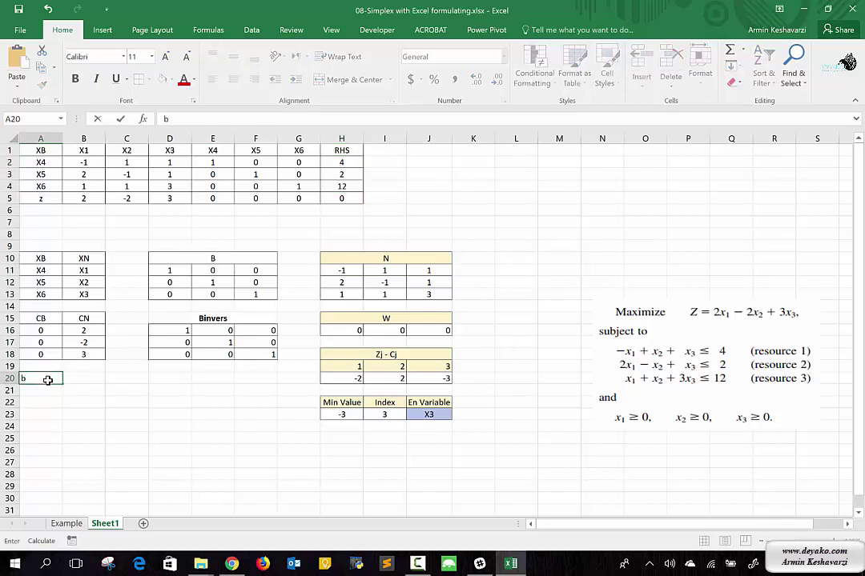
{"action": "type", "text": "(bar"}
{"action": "key", "text": "Return"}
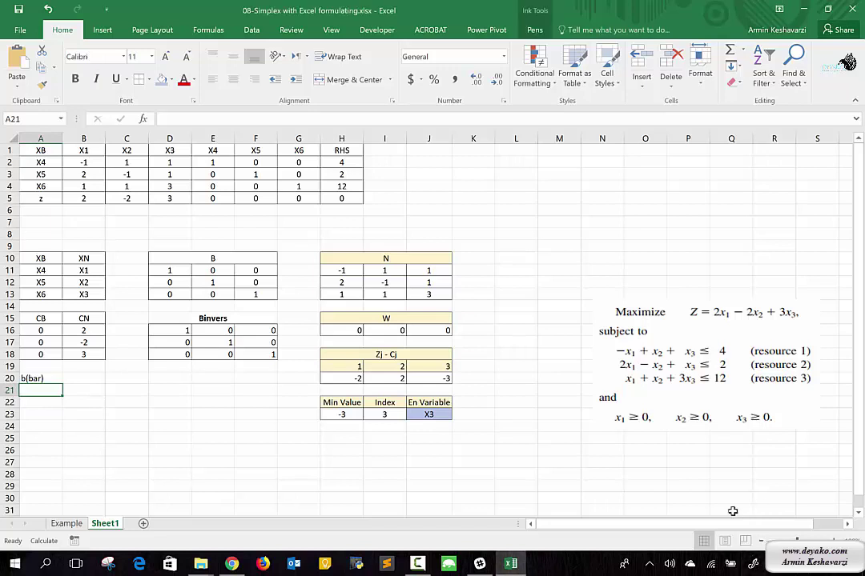
{"action": "left_click", "coordinate": [753, 564]}
{"action": "left_click", "coordinate": [681, 311]}
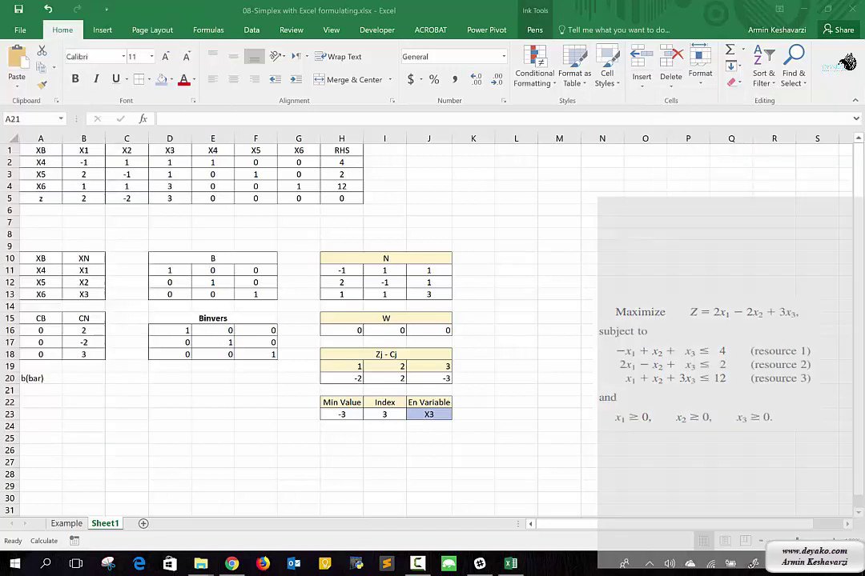
Handwrite b̄ = B⁻¹b beneath the min(Zj−Cj) note on the sketch canvas
{"action": "left_click_drag", "start_coordinate": [167, 274], "coordinate": [170, 288]}
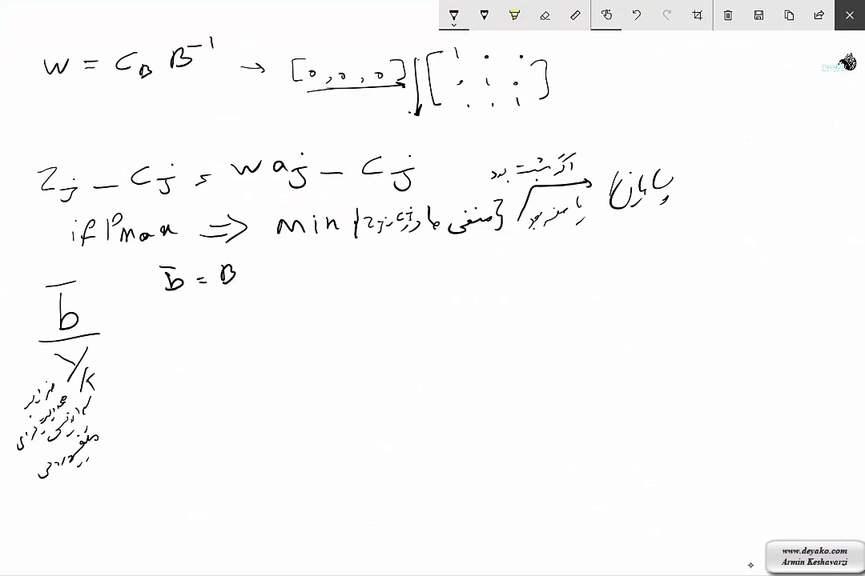
{"action": "left_click_drag", "start_coordinate": [251, 267], "coordinate": [253, 281]}
Close the sketch and compare row 11 of matrix B with the RHS values in H2:H5
{"action": "left_click", "coordinate": [850, 15]}
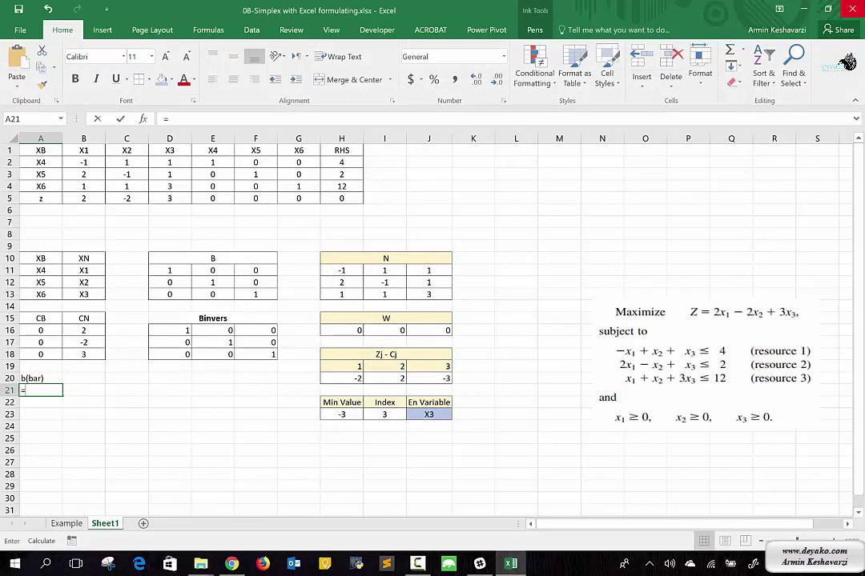
{"action": "type", "text": "="}
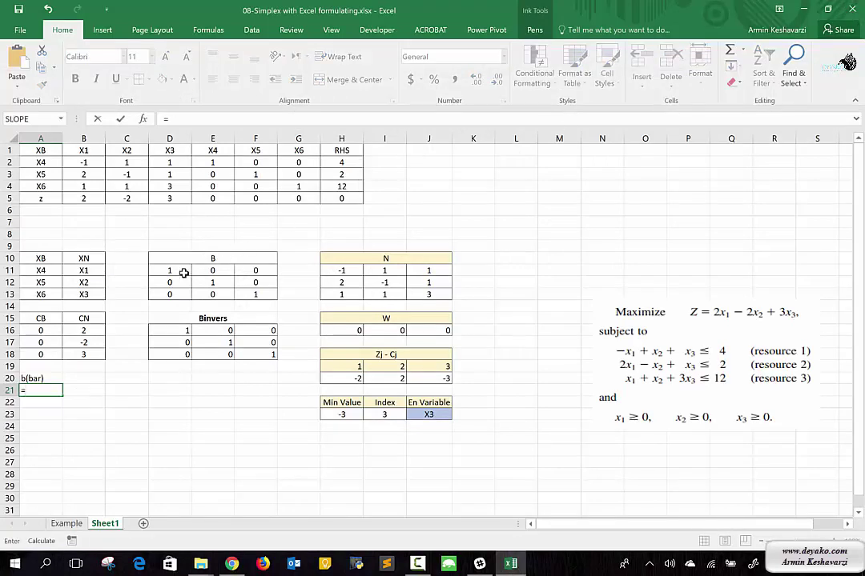
{"action": "key", "text": "Escape"}
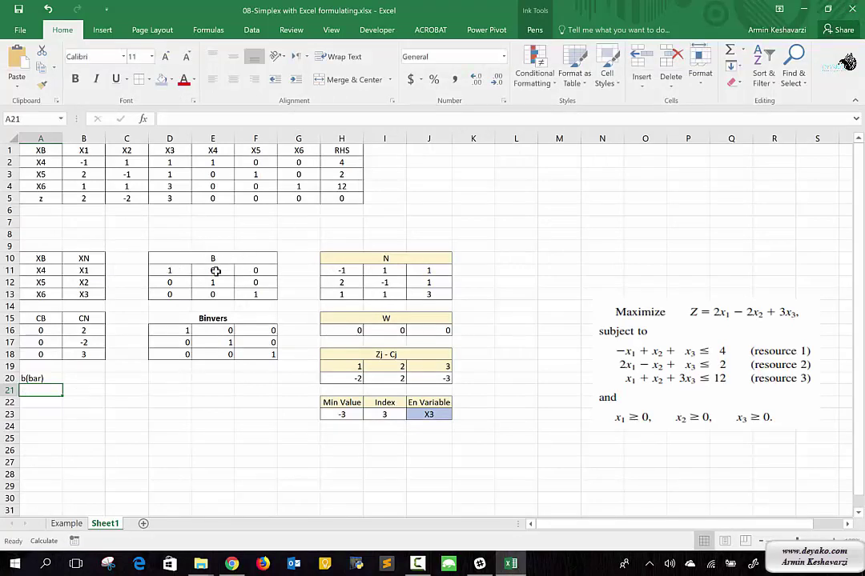
{"action": "left_click_drag", "start_coordinate": [164, 270], "coordinate": [245, 270]}
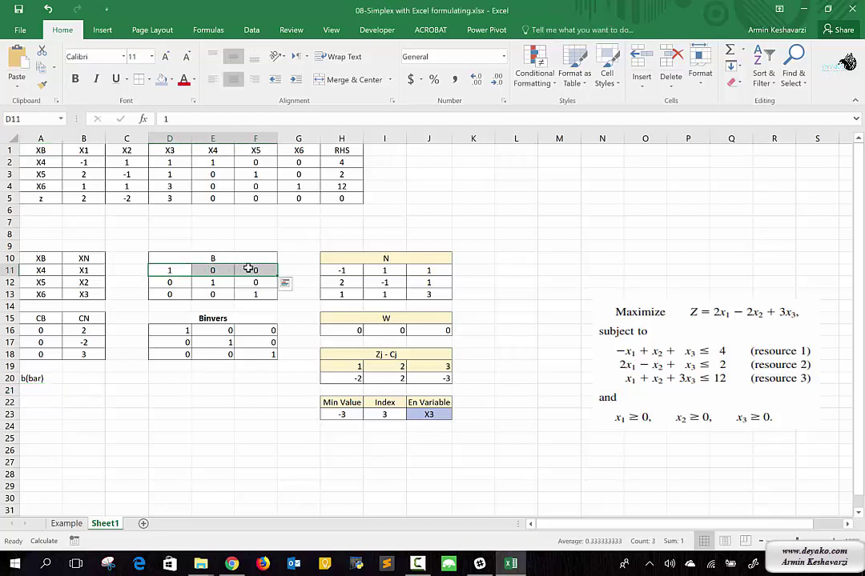
{"action": "left_click_drag", "start_coordinate": [342, 163], "coordinate": [342, 198]}
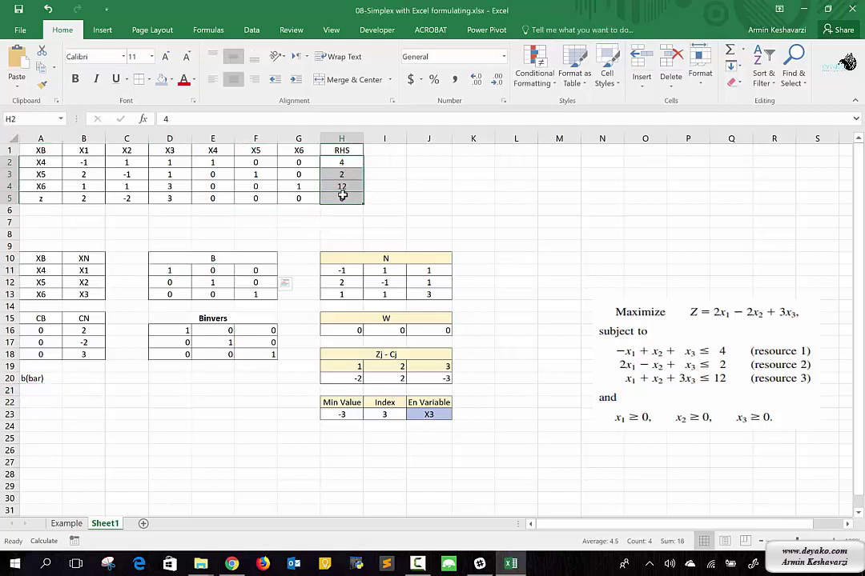
{"action": "left_click_drag", "start_coordinate": [164, 270], "coordinate": [248, 270]}
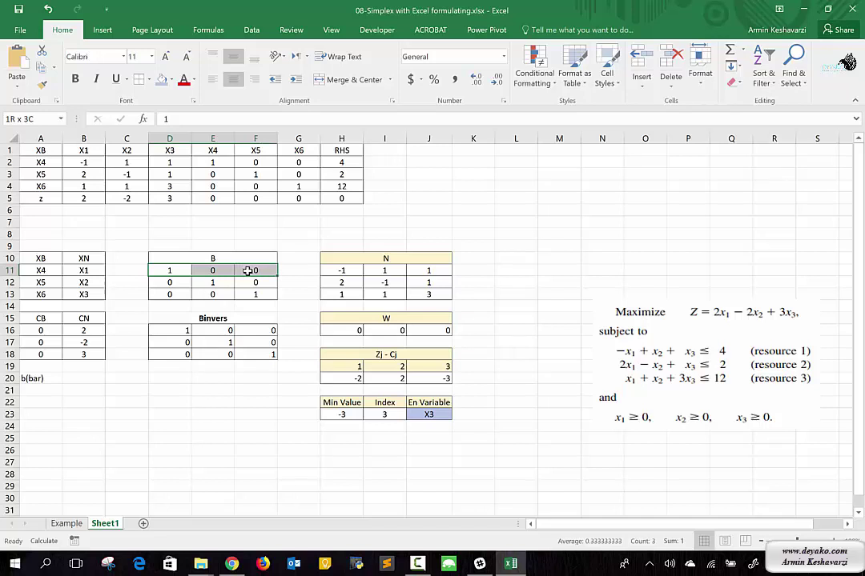
{"action": "left_click", "coordinate": [342, 163]}
{"action": "left_click_drag", "start_coordinate": [342, 162], "coordinate": [342, 198]}
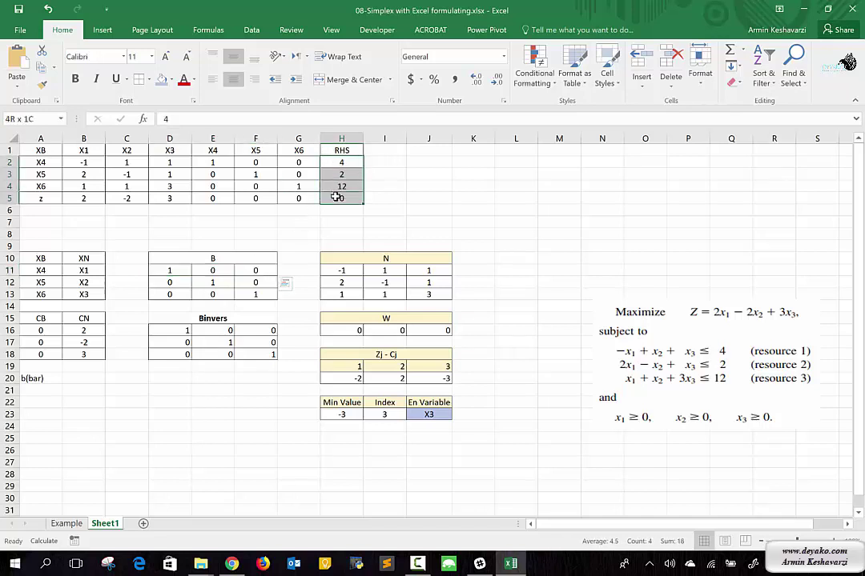
Enter =D11*H2+E11*H3+F11*H4 in A21, giving 4 as the first b(bar) value
{"action": "left_click", "coordinate": [29, 392]}
{"action": "type", "text": "="}
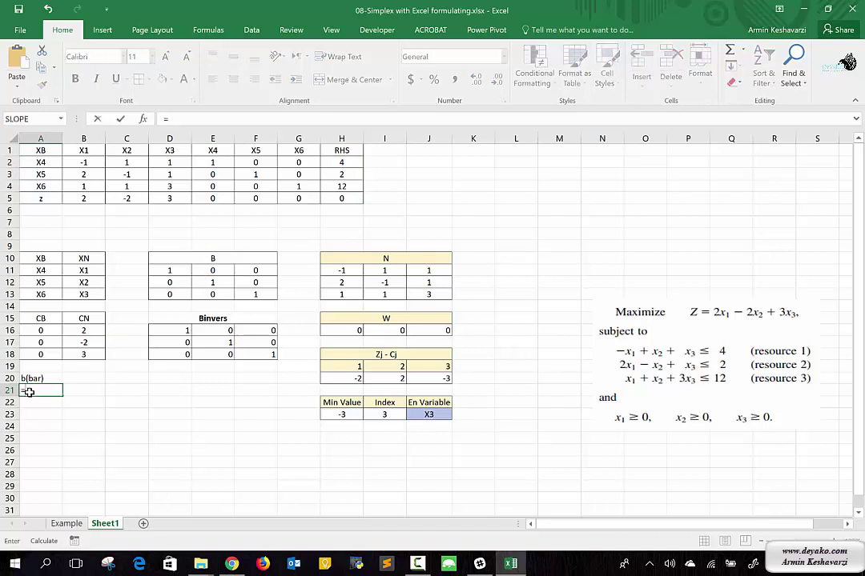
{"action": "left_click", "coordinate": [172, 272]}
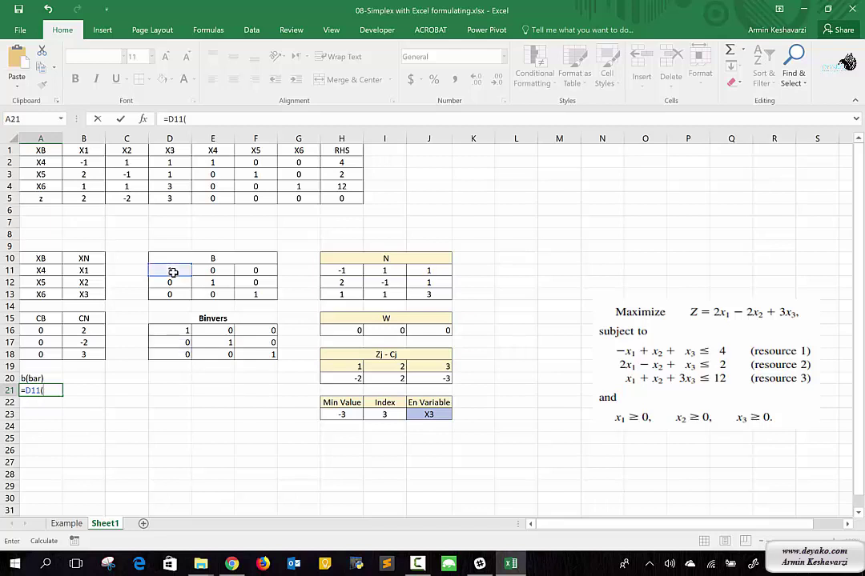
{"action": "left_click", "coordinate": [330, 164]}
{"action": "type", "text": "+"}
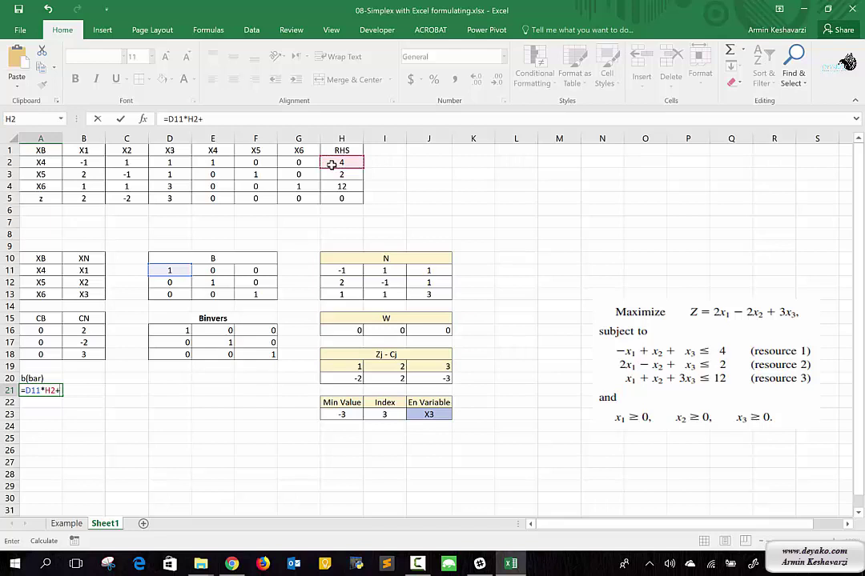
{"action": "left_click", "coordinate": [211, 272]}
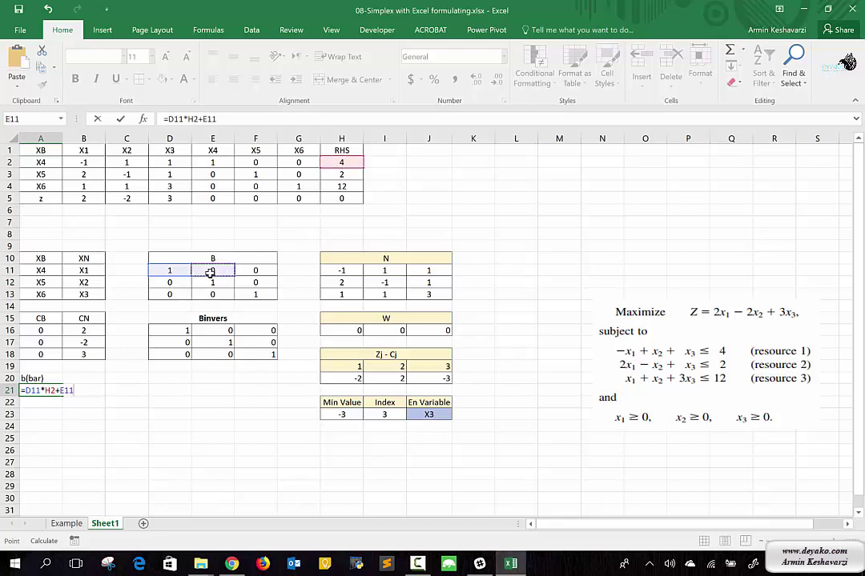
{"action": "left_click", "coordinate": [347, 174]}
{"action": "type", "text": "+"}
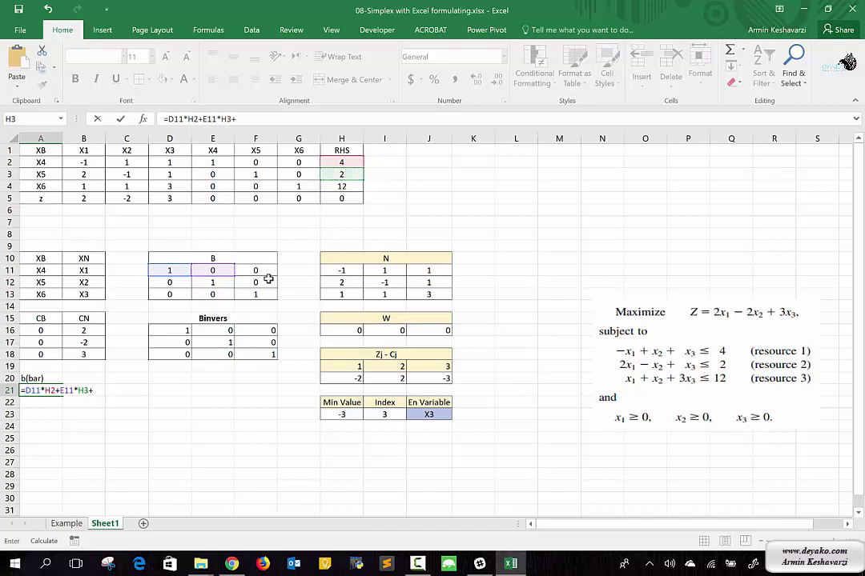
{"action": "left_click", "coordinate": [266, 272]}
{"action": "type", "text": "*"}
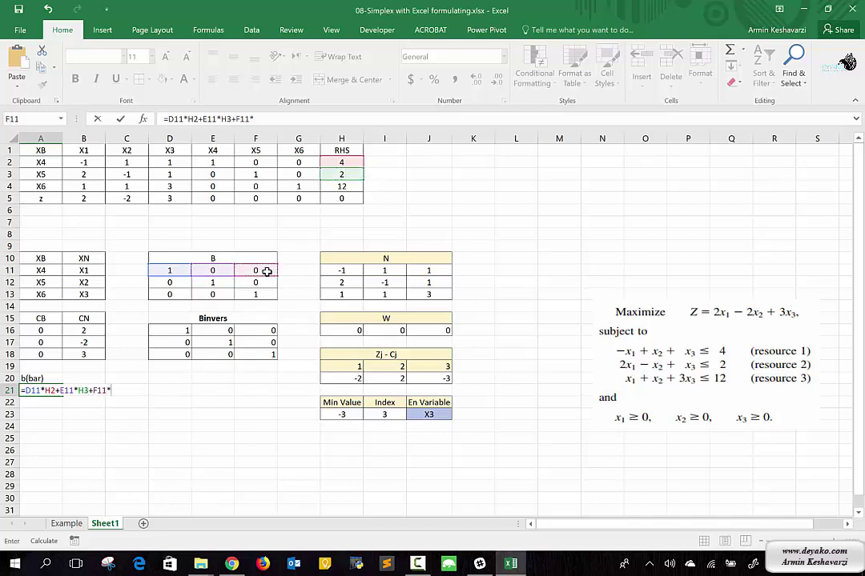
{"action": "left_click", "coordinate": [350, 186]}
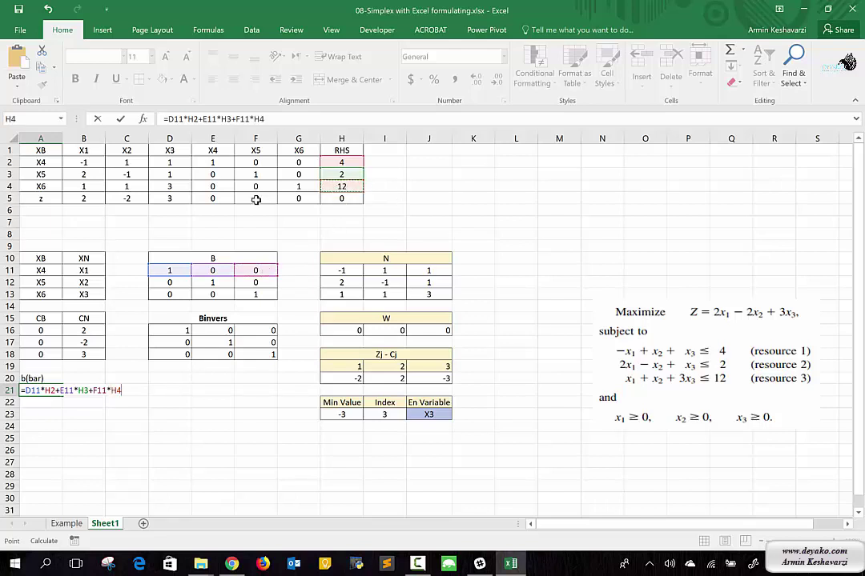
{"action": "key", "text": "Return"}
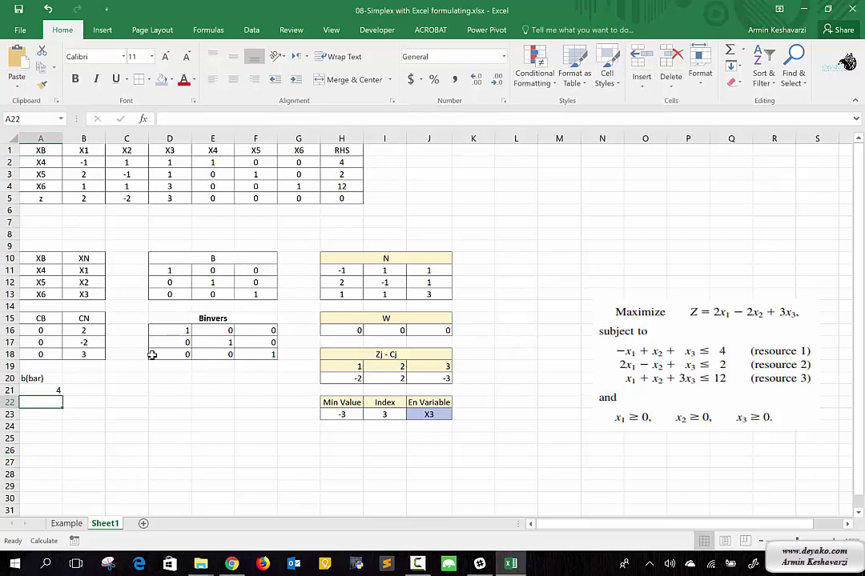
{"action": "left_click", "coordinate": [46, 390]}
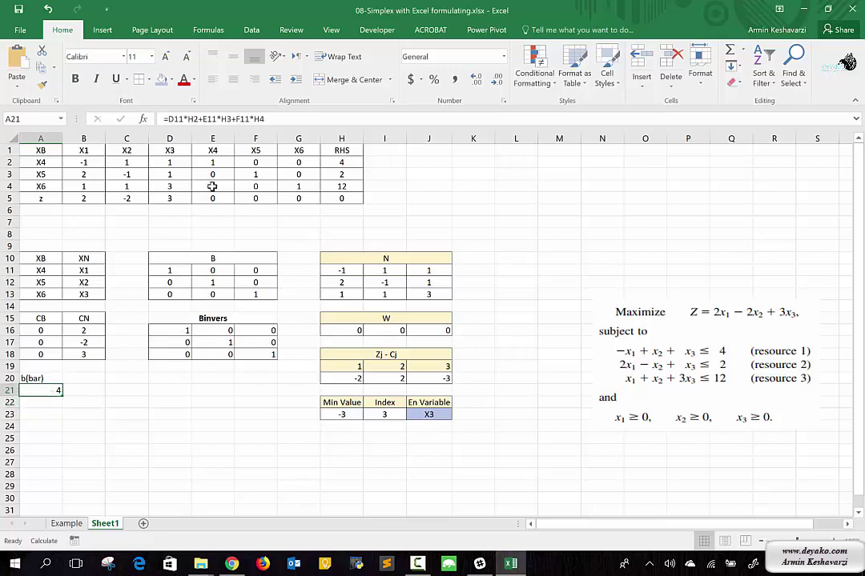
Point the A21 formula's terms at Binvers cells D16, E16 and F16
{"action": "left_click", "coordinate": [192, 119]}
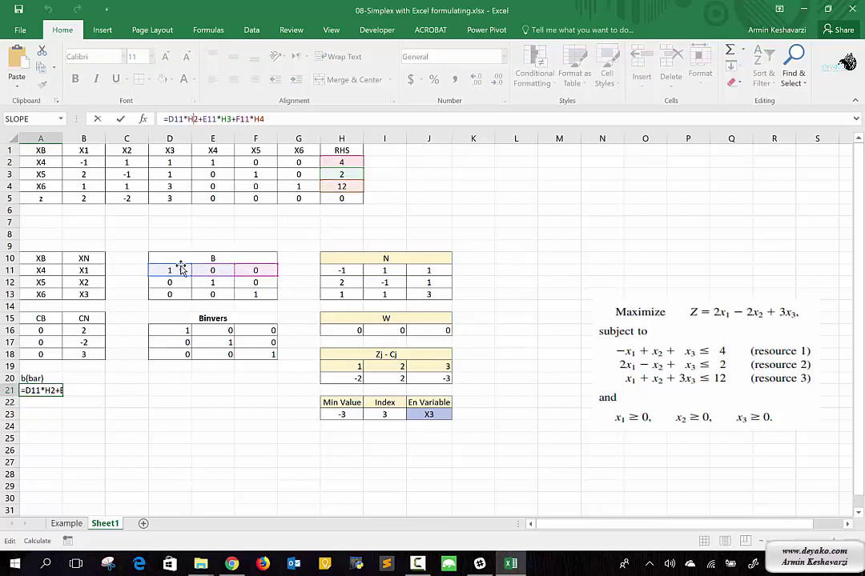
{"action": "left_click", "coordinate": [174, 331]}
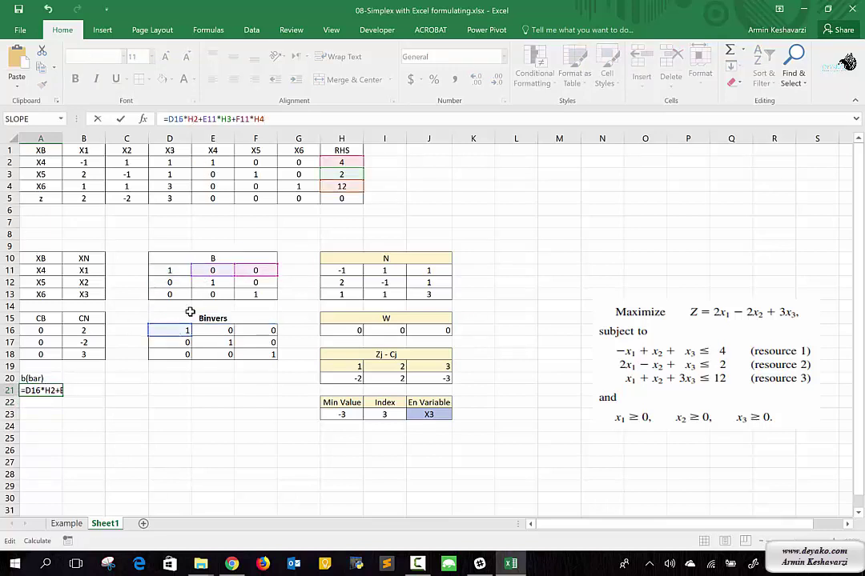
{"action": "left_click", "coordinate": [215, 320]}
{"action": "left_click", "coordinate": [215, 333]}
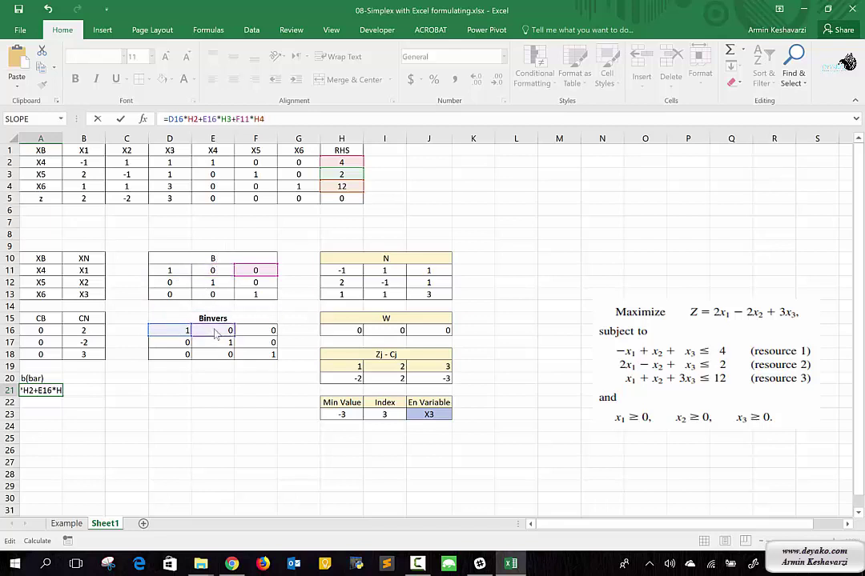
{"action": "left_click", "coordinate": [256, 333]}
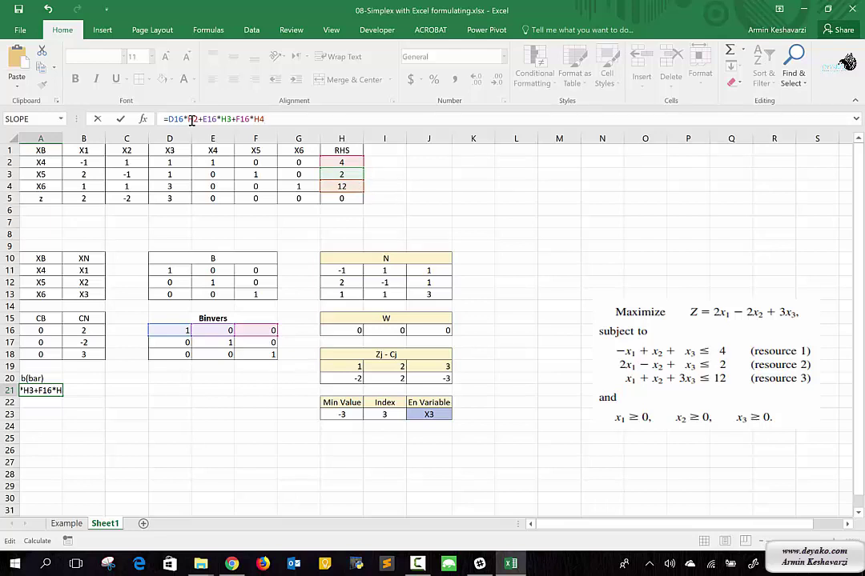
Make the H2, H3 and H4 references in the A21 formula absolute
{"action": "left_click", "coordinate": [191, 119]}
{"action": "key", "text": "F4"}
{"action": "left_click", "coordinate": [233, 119]}
{"action": "key", "text": "F4"}
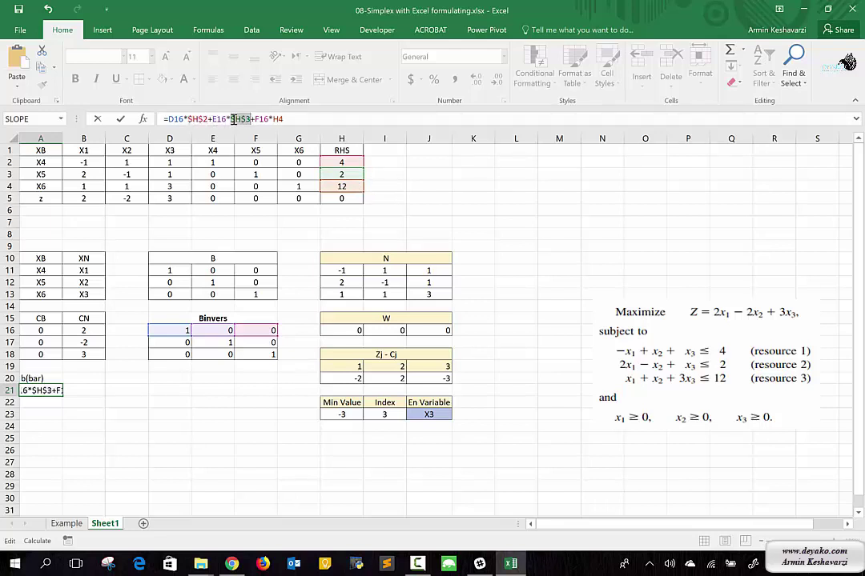
{"action": "left_click", "coordinate": [279, 119]}
{"action": "key", "text": "F4"}
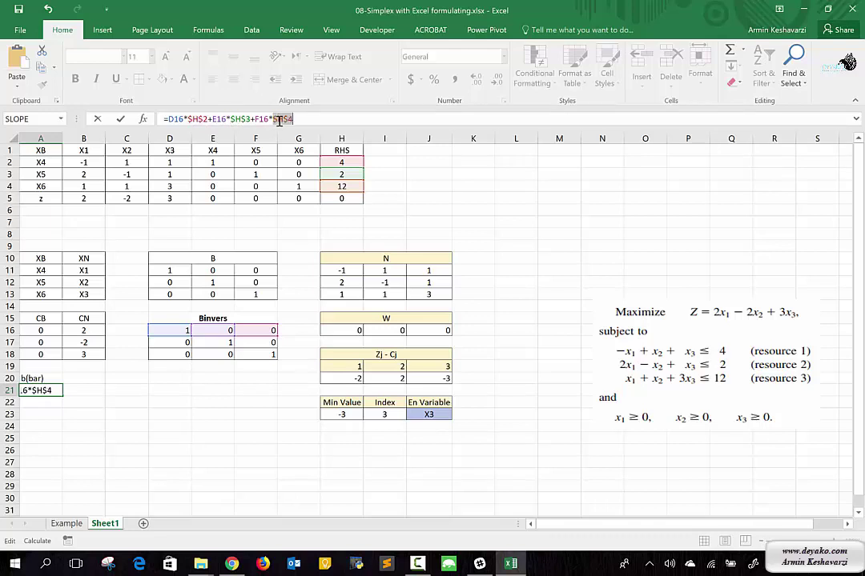
{"action": "key", "text": "Return"}
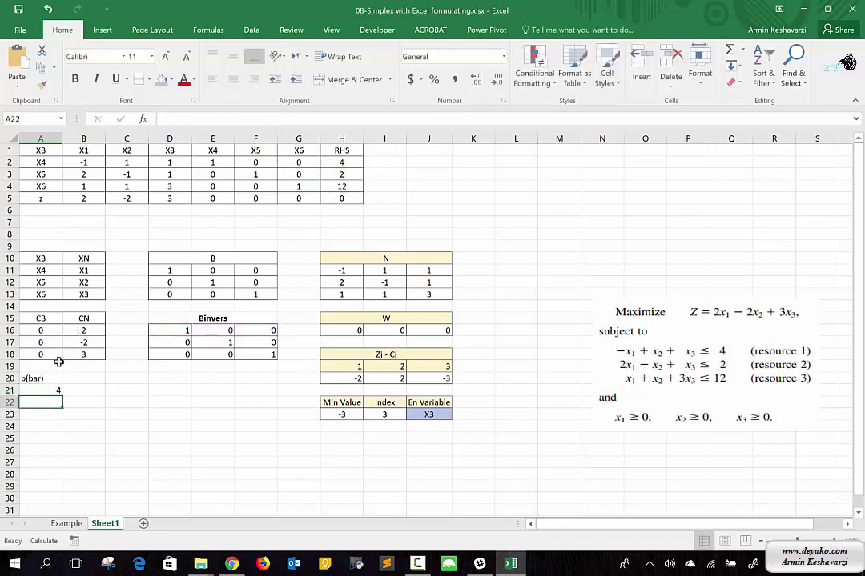
Fill the formula down to A23 so b(bar) lists 4, 2, 12, and centre the block
{"action": "left_click", "coordinate": [46, 391]}
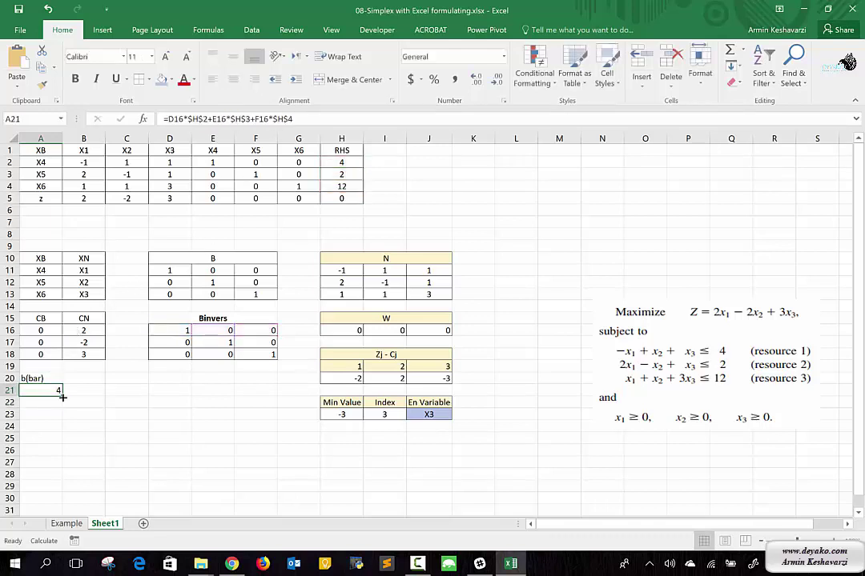
{"action": "mouse_move", "coordinate": [62, 397]}
{"action": "left_mouse_down"}
{"action": "mouse_move", "coordinate": [63, 421]}
{"action": "mouse_move", "coordinate": [43, 413]}
{"action": "left_mouse_up"}
{"action": "left_click", "coordinate": [41, 378]}
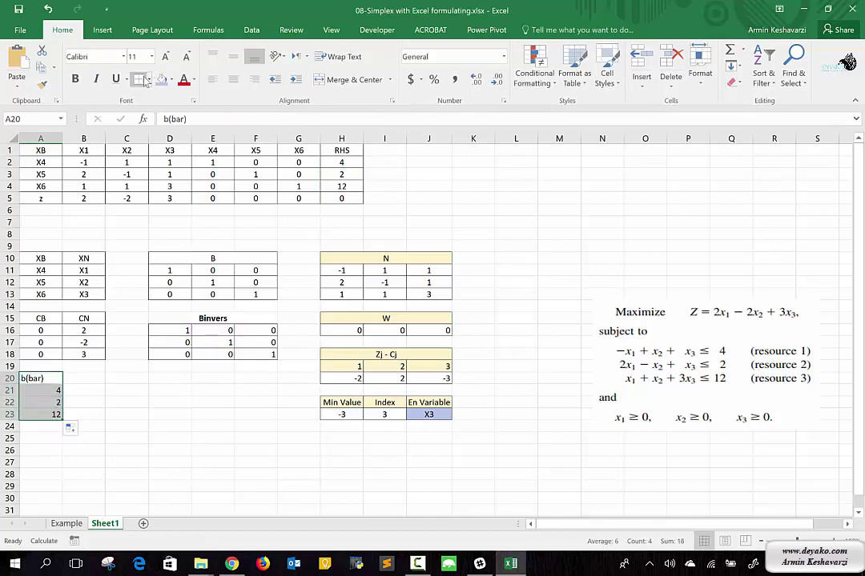
{"action": "left_click", "coordinate": [233, 80]}
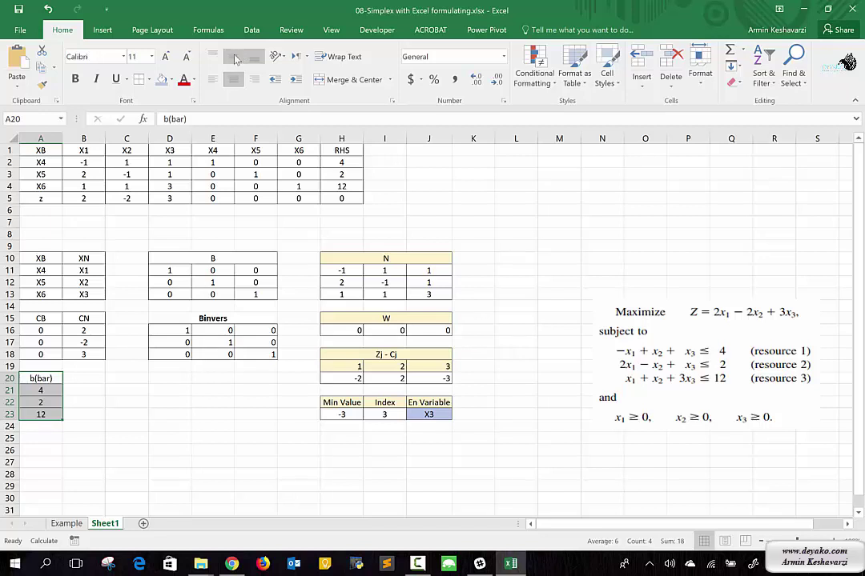
{"action": "left_click", "coordinate": [353, 440]}
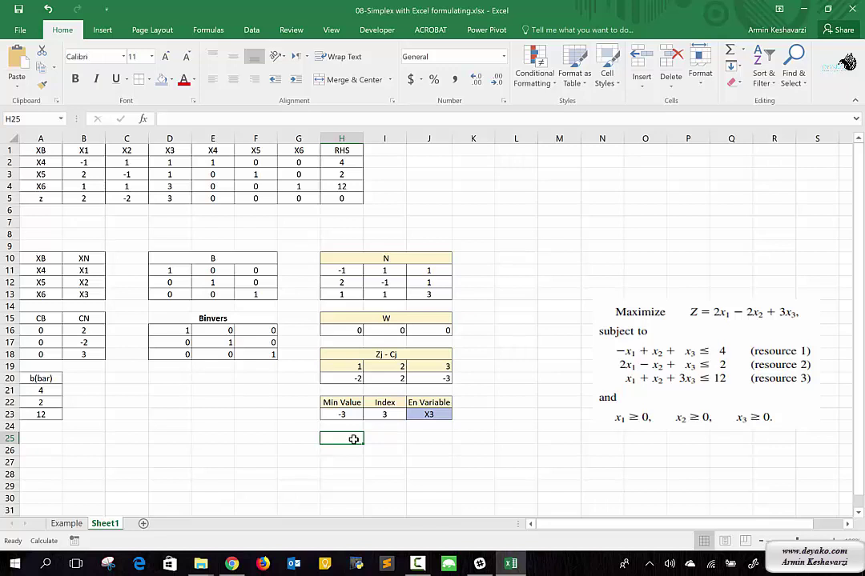
Type the labels b/y1j, b/y2j and b/y3j across H25:J25
{"action": "type", "text": "y"}
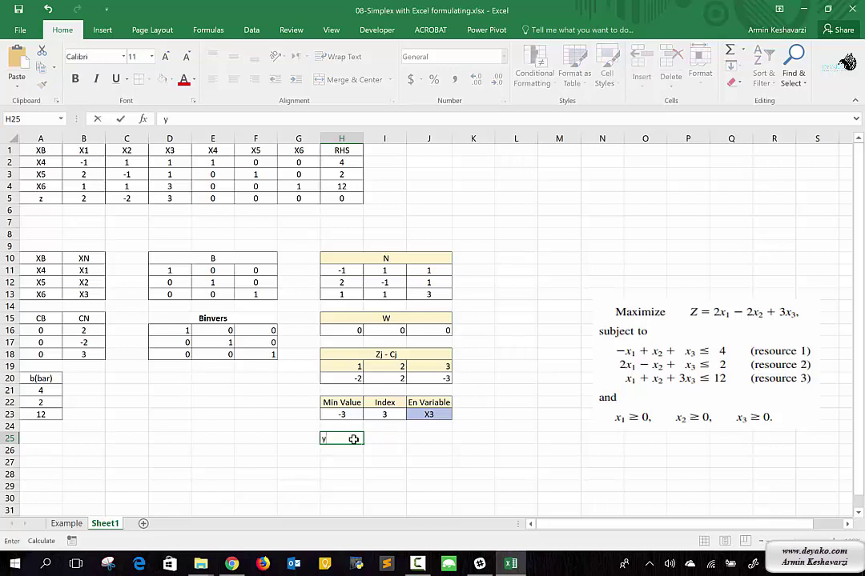
{"action": "type", "text": "b/y1"}
{"action": "type", "text": "b/"}
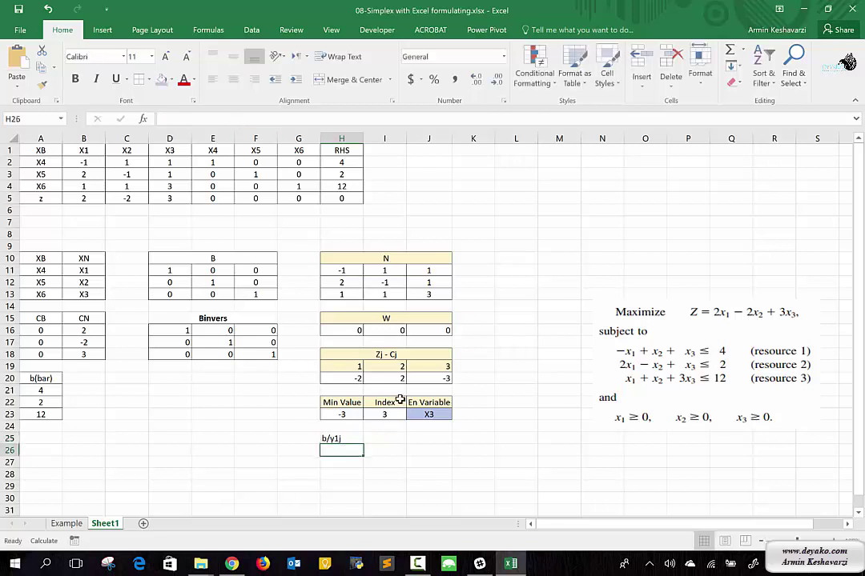
{"action": "left_click", "coordinate": [375, 438]}
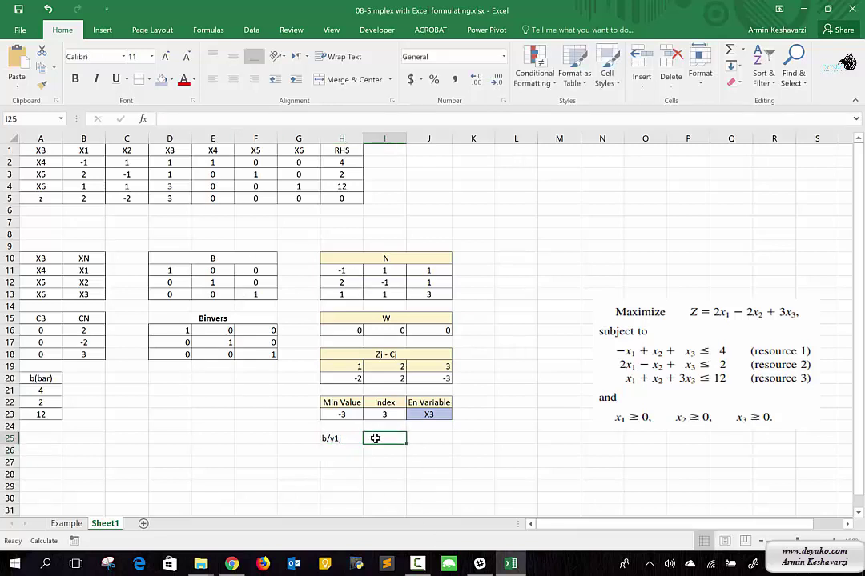
{"action": "type", "text": "b/y2j"}
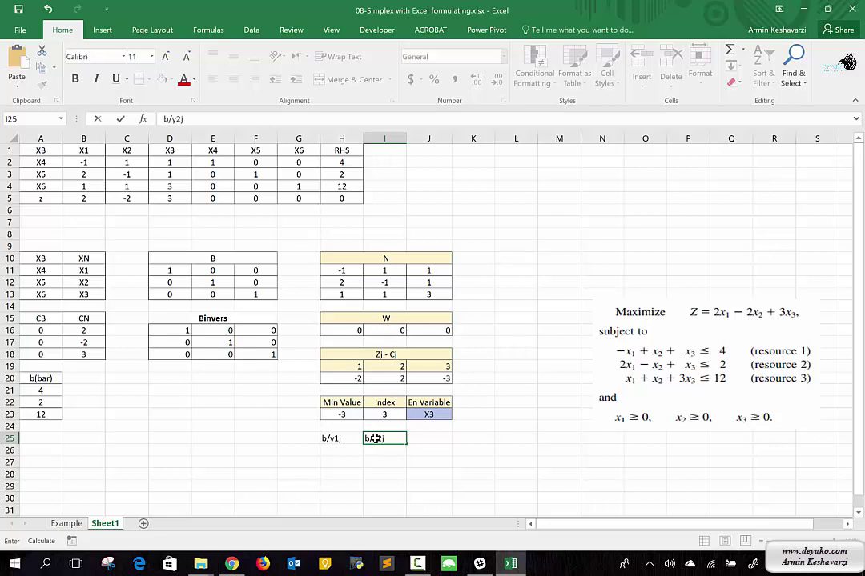
{"action": "key", "text": "Tab"}
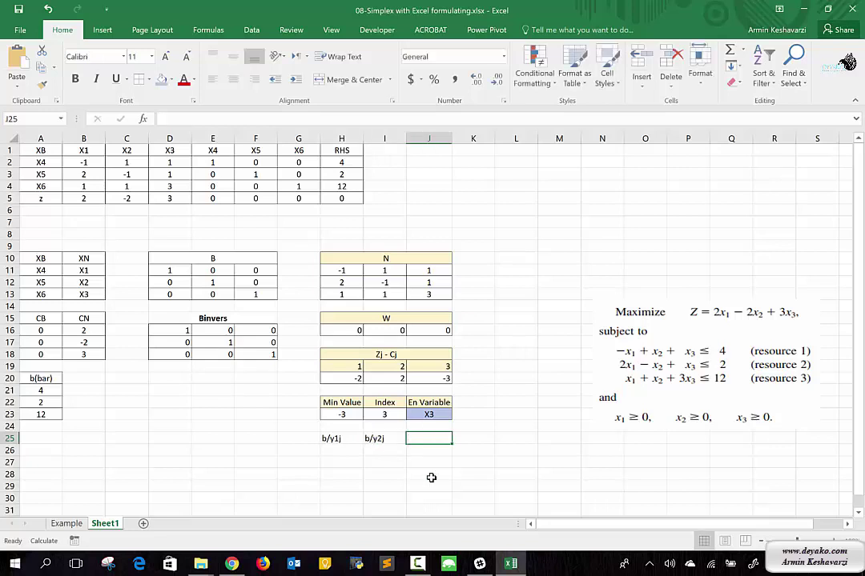
{"action": "type", "text": "b/y3j"}
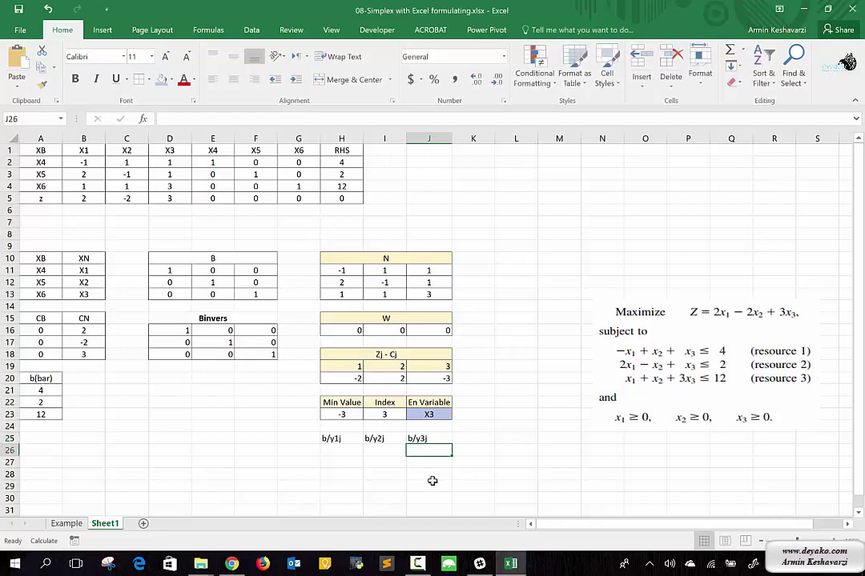
{"action": "left_click", "coordinate": [335, 438]}
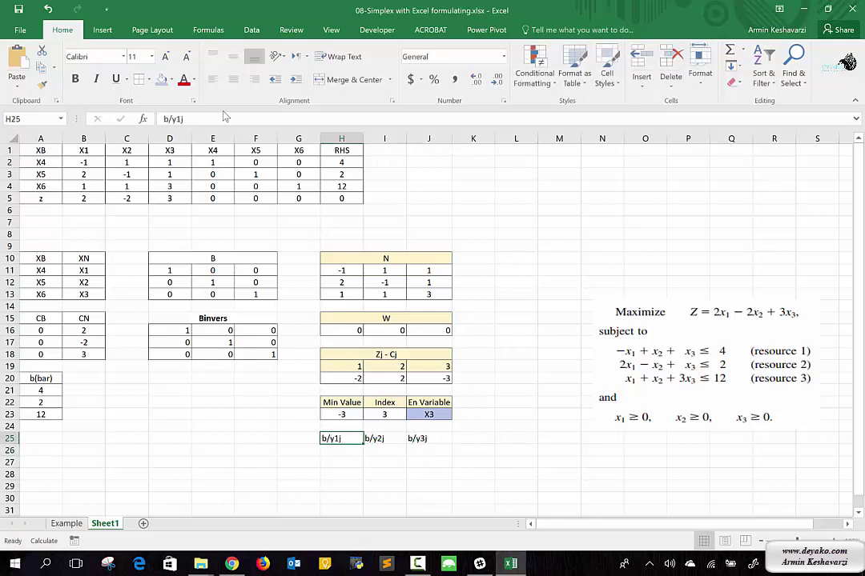
Correct the three labels to b/y1k, b/y2k and b/y3k
{"action": "left_click", "coordinate": [216, 118]}
{"action": "type", "text": "k"}
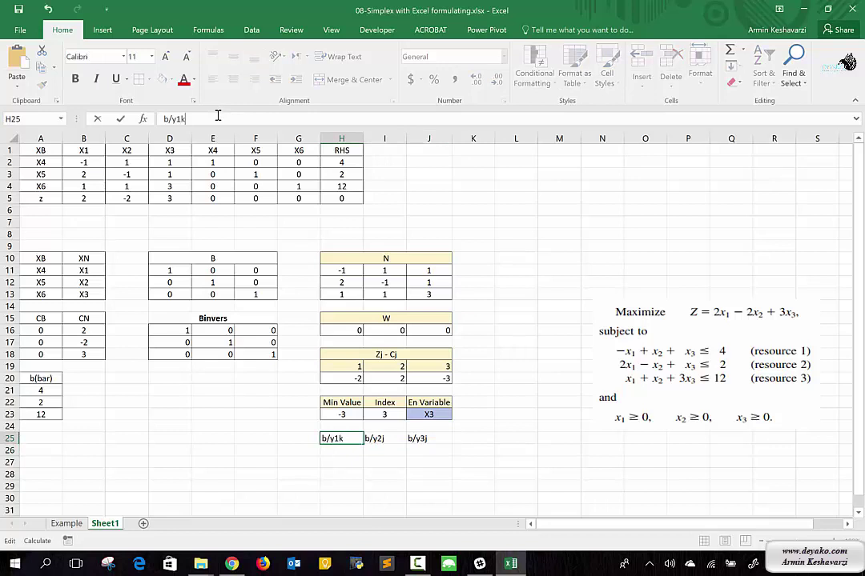
{"action": "key", "text": "Tab"}
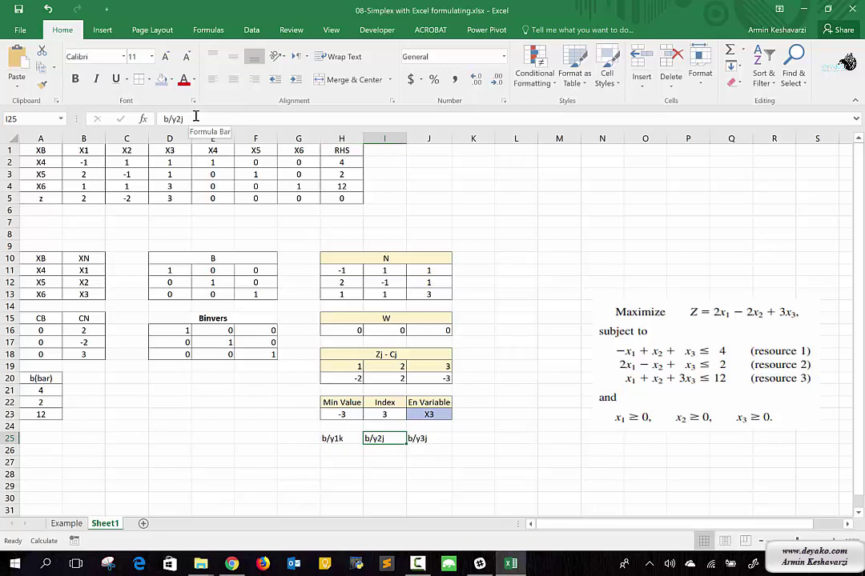
{"action": "left_click", "coordinate": [195, 117]}
{"action": "key", "text": "BackSpace"}
{"action": "type", "text": "k"}
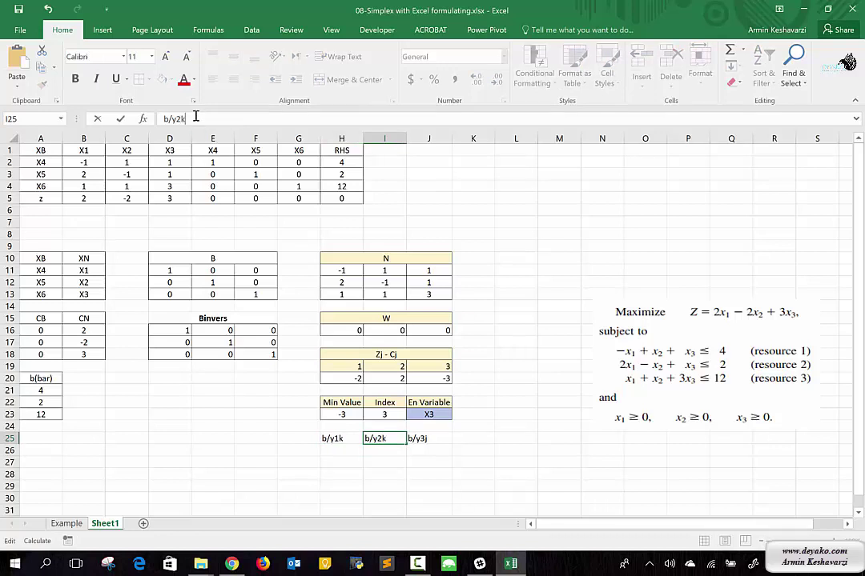
{"action": "key", "text": "Tab"}
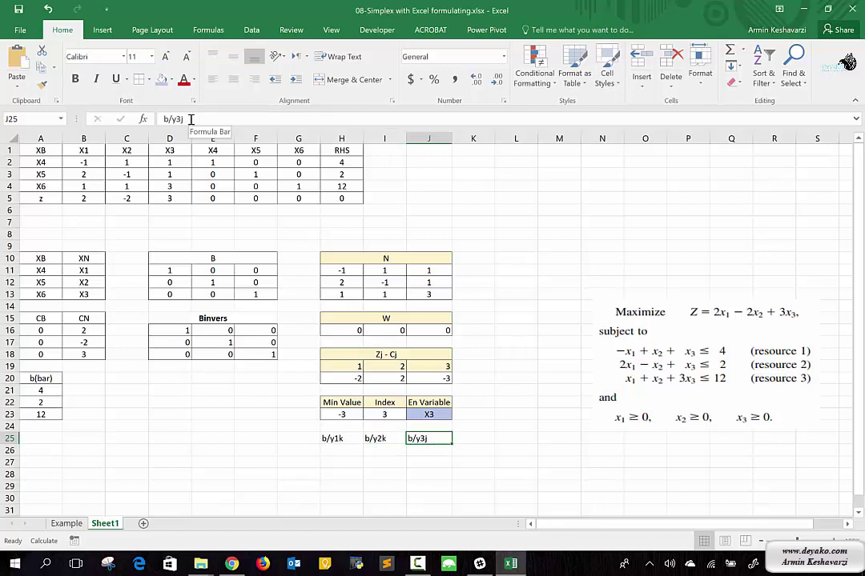
{"action": "left_click", "coordinate": [191, 118]}
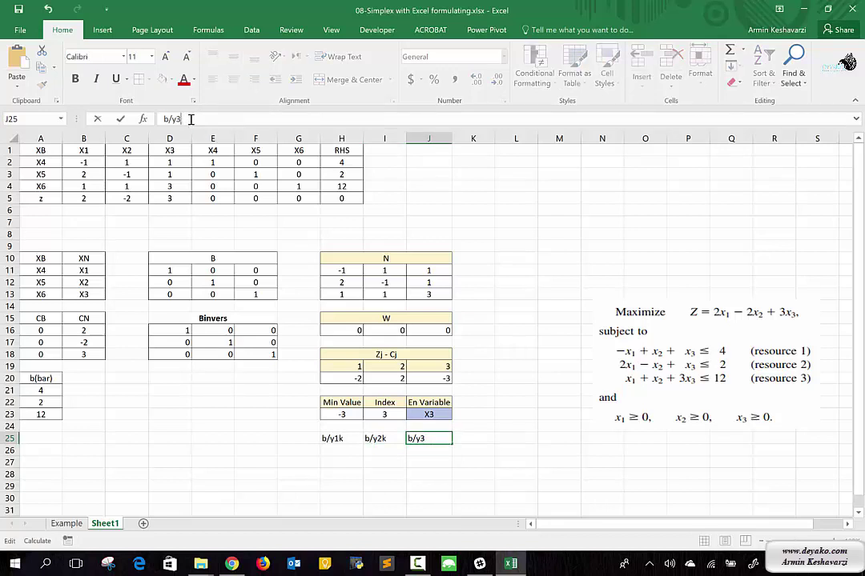
{"action": "type", "text": "k"}
{"action": "key", "text": "Return"}
Begin a formula in cell H26 under b/y1k
{"action": "key", "text": "Left"}
{"action": "key", "text": "Left"}
{"action": "key", "text": "Left"}
{"action": "key", "text": "Right"}
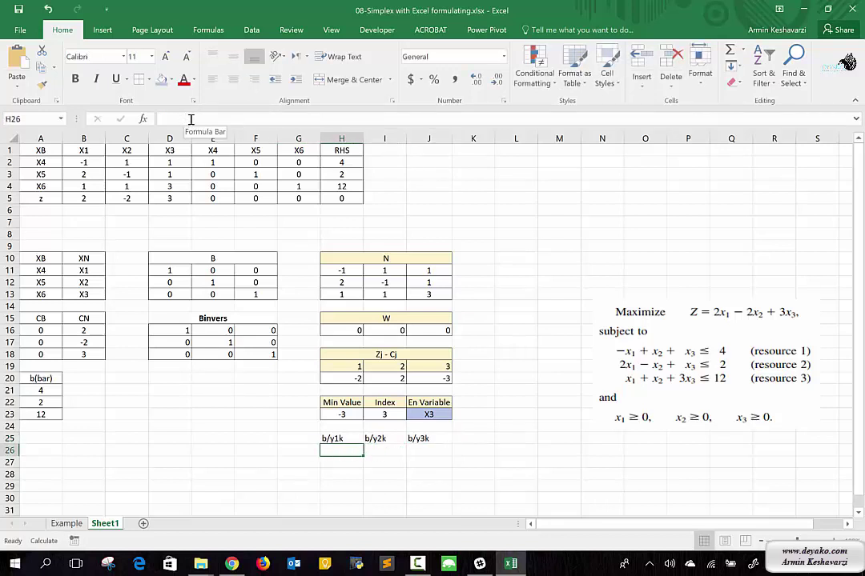
{"action": "type", "text": "="}
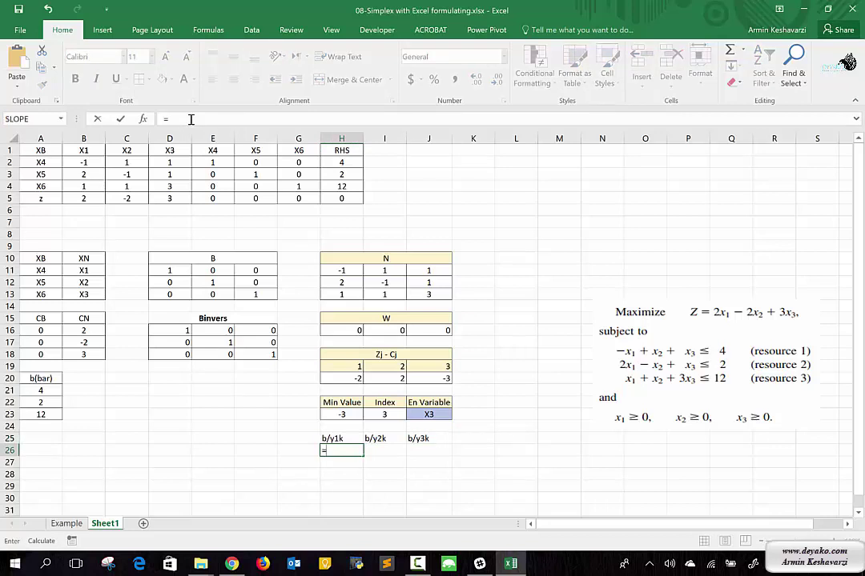
Enter =A21/INDEX(H11:J13,1,J11) in H26 as the first ratio
{"action": "left_click", "coordinate": [37, 392]}
{"action": "type", "text": "/"}
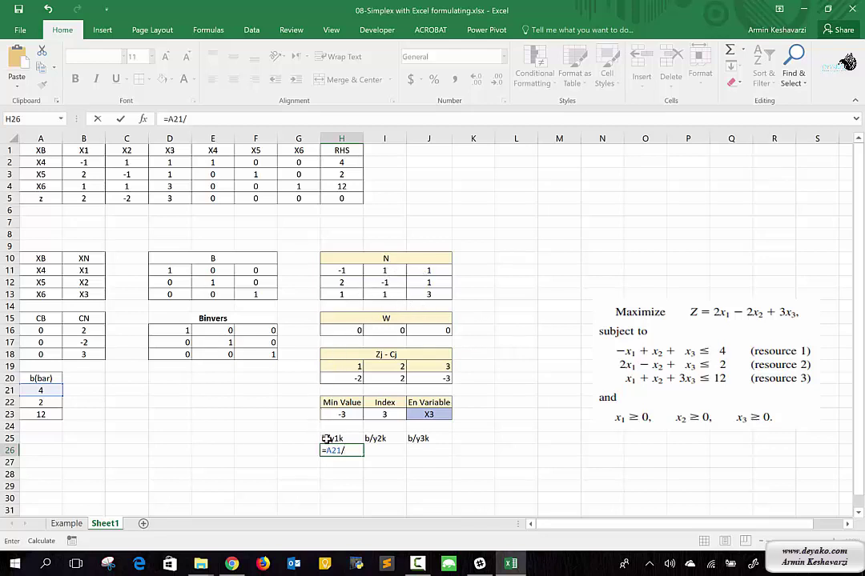
{"action": "type", "text": "inde"}
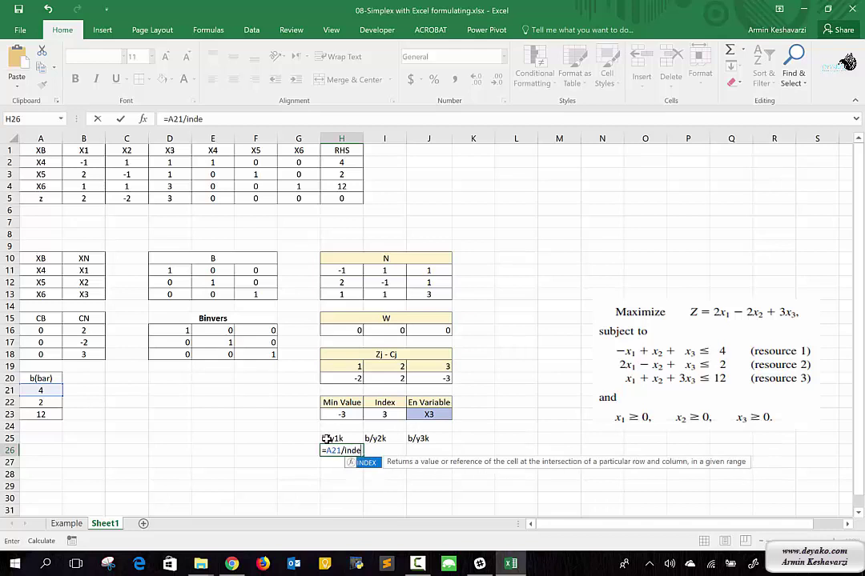
{"action": "key", "text": "Tab"}
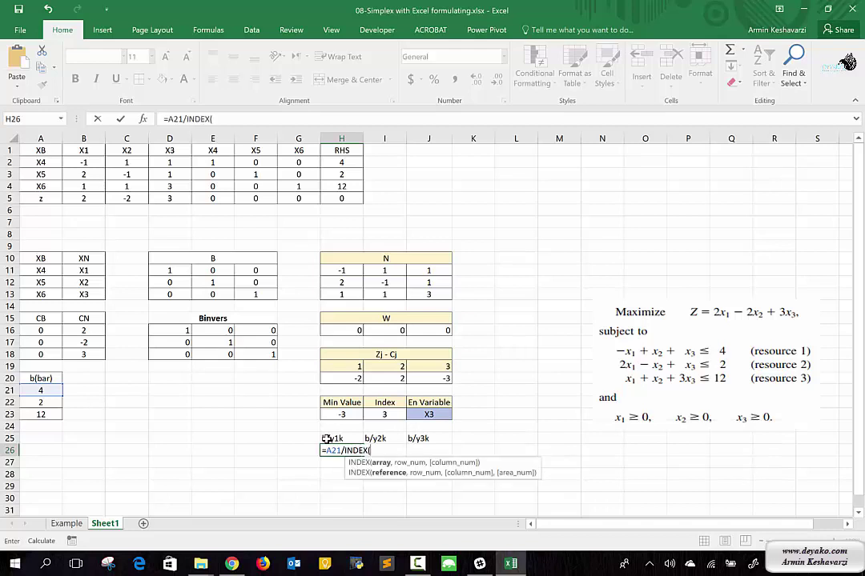
{"action": "mouse_move", "coordinate": [341, 271]}
{"action": "left_mouse_down"}
{"action": "mouse_move", "coordinate": [412, 298]}
{"action": "mouse_move", "coordinate": [448, 293]}
{"action": "left_mouse_up"}
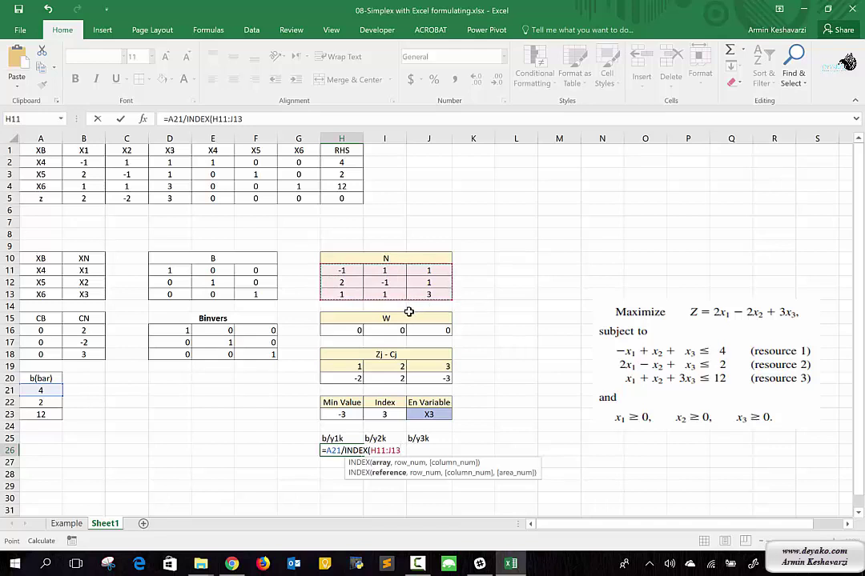
{"action": "type", "text": ","}
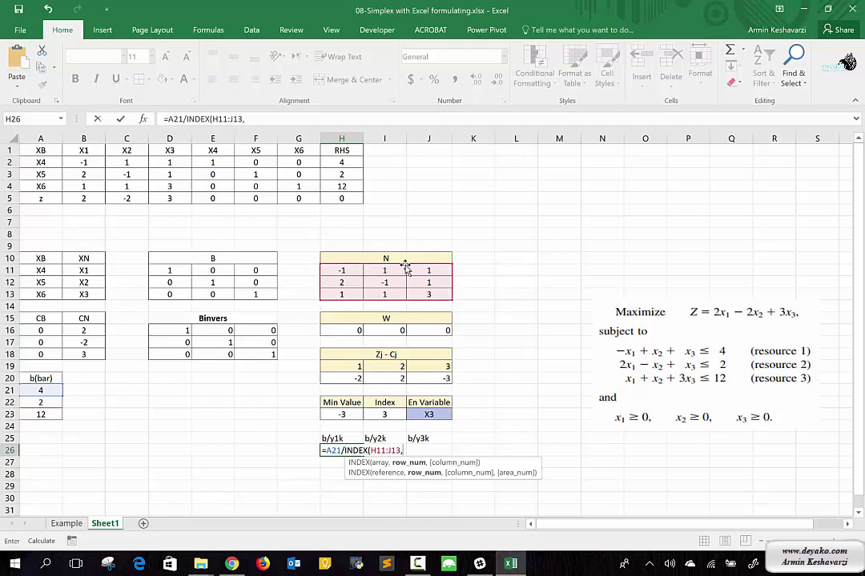
{"action": "left_click", "coordinate": [387, 414]}
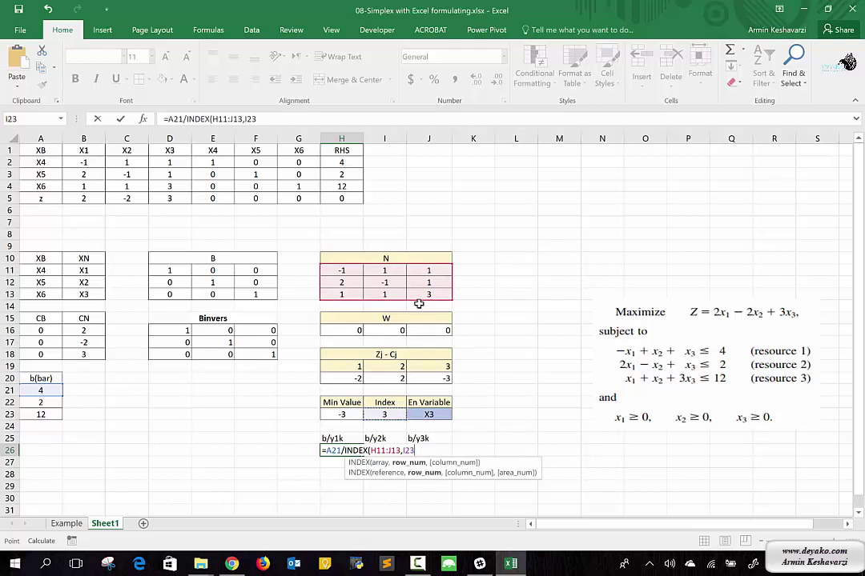
{"action": "key", "text": "BackSpace"}
{"action": "key", "text": "BackSpace"}
{"action": "key", "text": "BackSpace"}
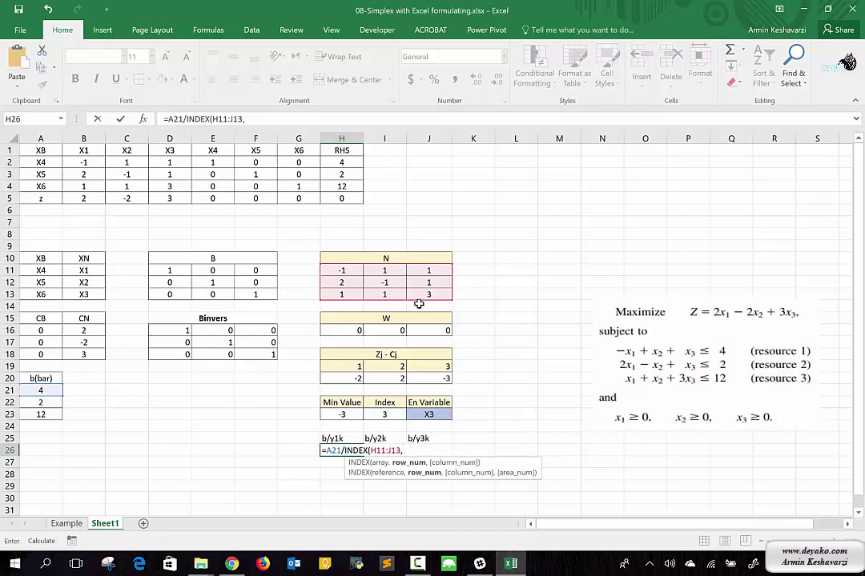
{"action": "type", "text": "1,"}
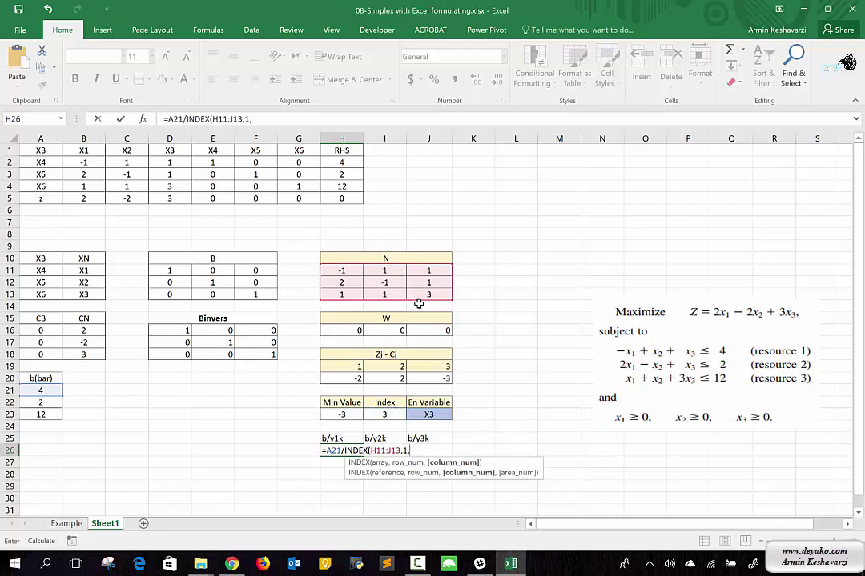
{"action": "left_click", "coordinate": [430, 273]}
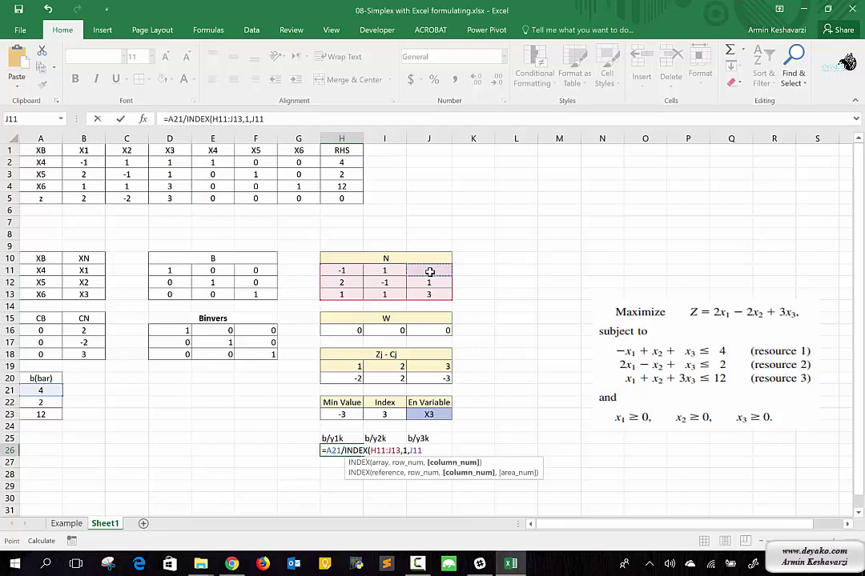
{"action": "key", "text": "Return"}
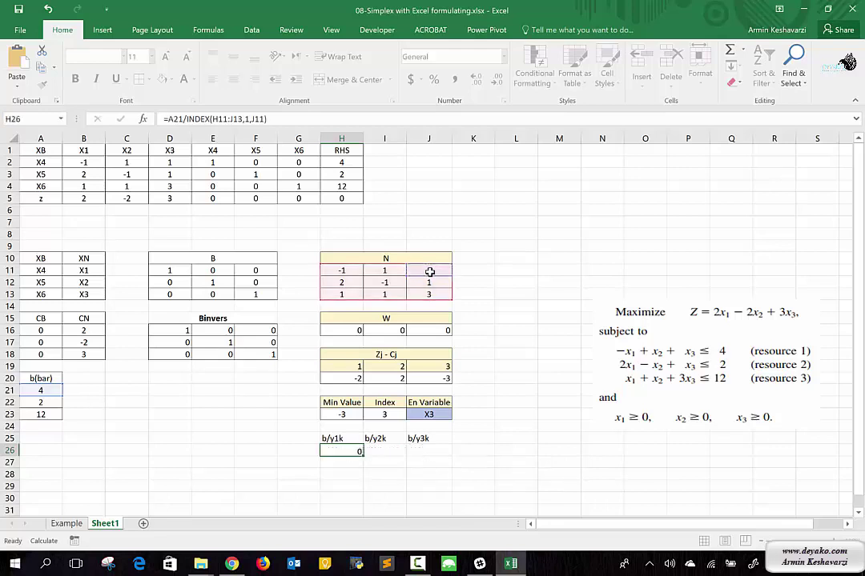
Enter =INDEX(H11:J13,2,I23) in I26, showing 1
{"action": "left_click", "coordinate": [370, 452]}
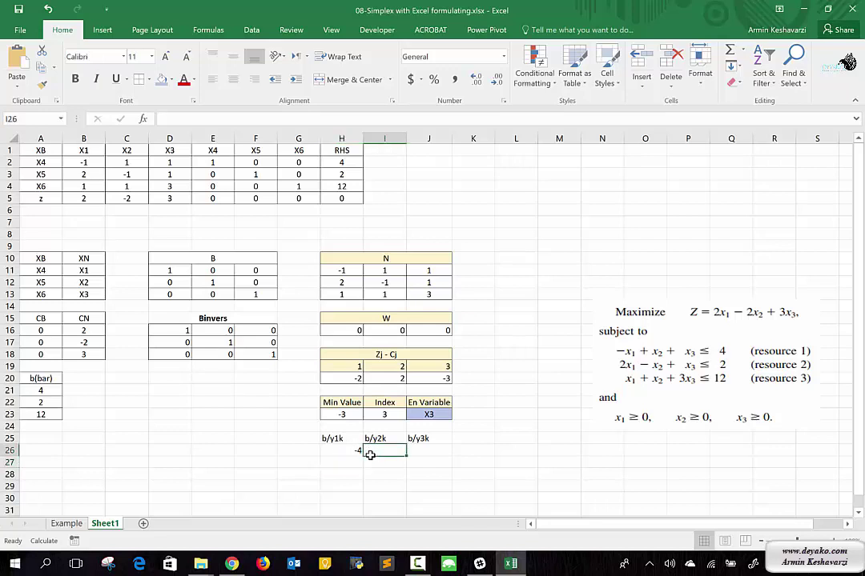
{"action": "type", "text": "=index"}
{"action": "key", "text": "Tab"}
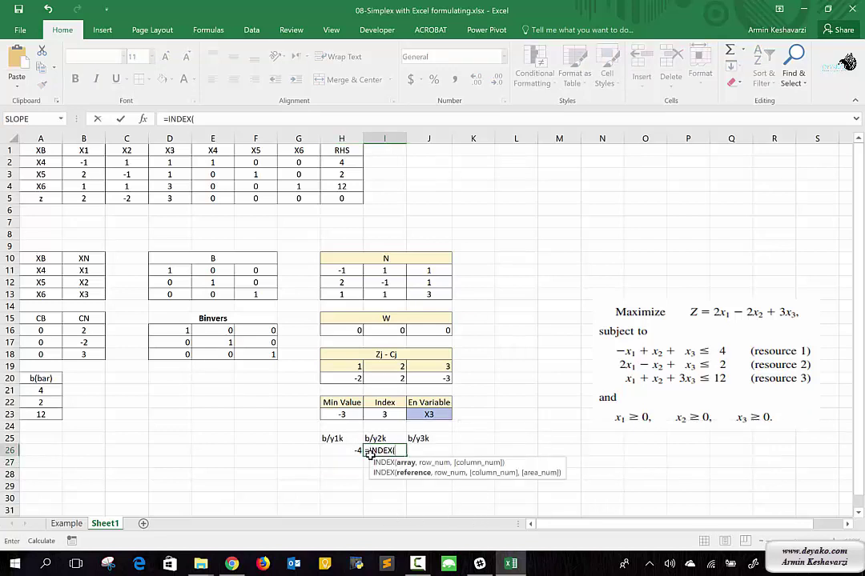
{"action": "left_click_drag", "start_coordinate": [339, 270], "coordinate": [432, 296]}
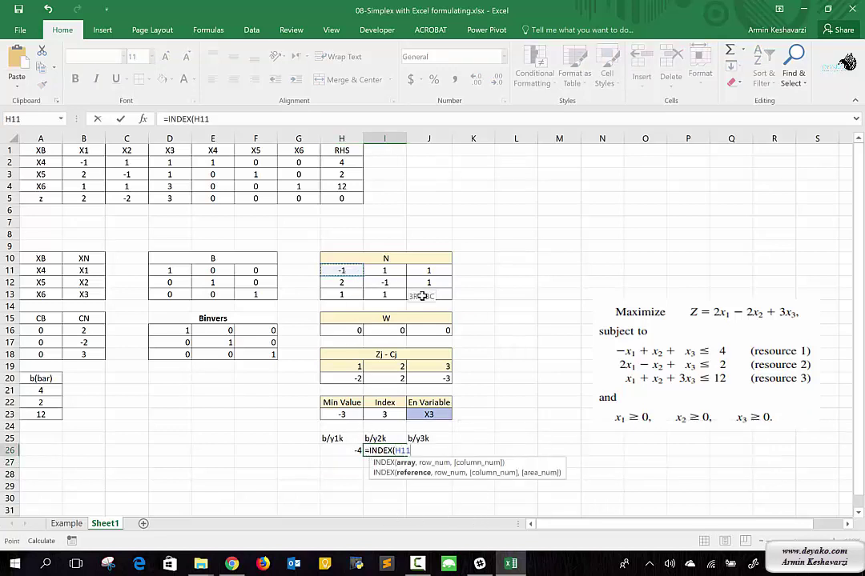
{"action": "type", "text": ",2"}
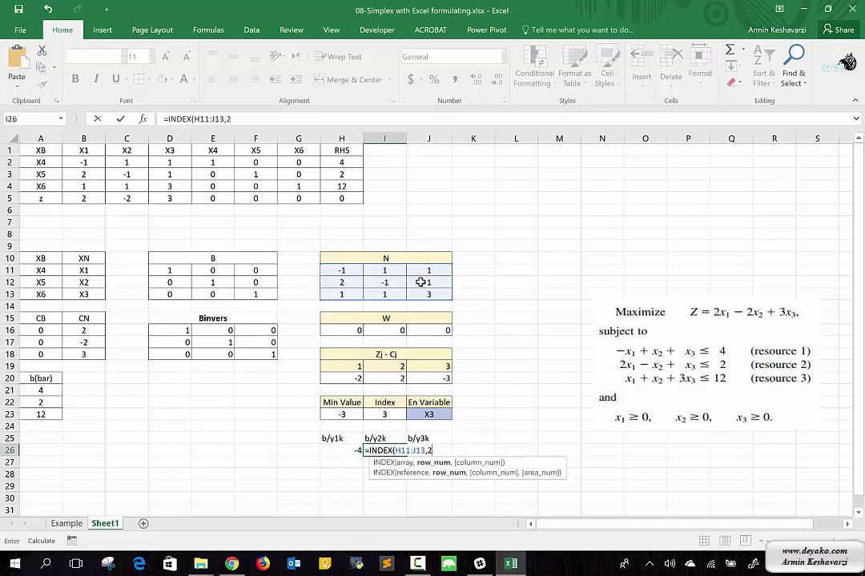
{"action": "type", "text": ","}
{"action": "left_click", "coordinate": [387, 414]}
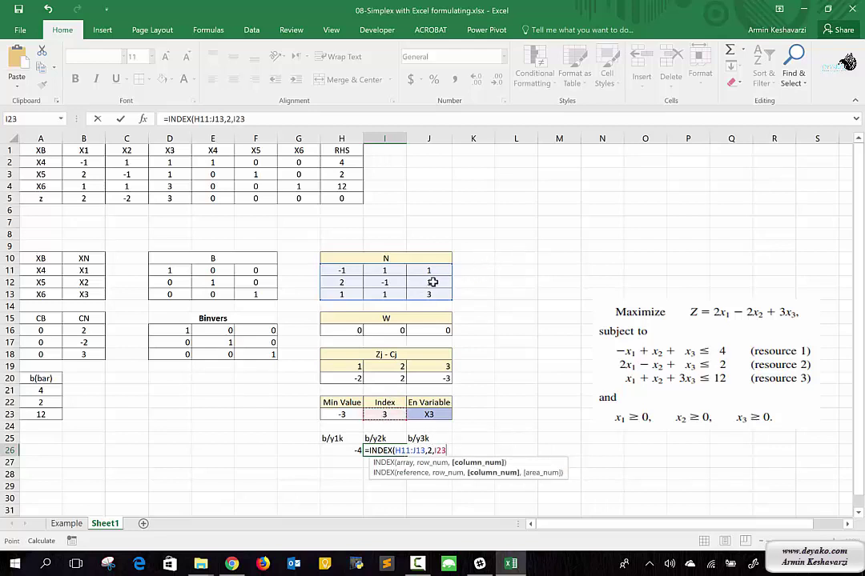
{"action": "key", "text": "Return"}
Enter =INDEX(H11:J13,3,I23) in J26, showing 3
{"action": "key", "text": "Right"}
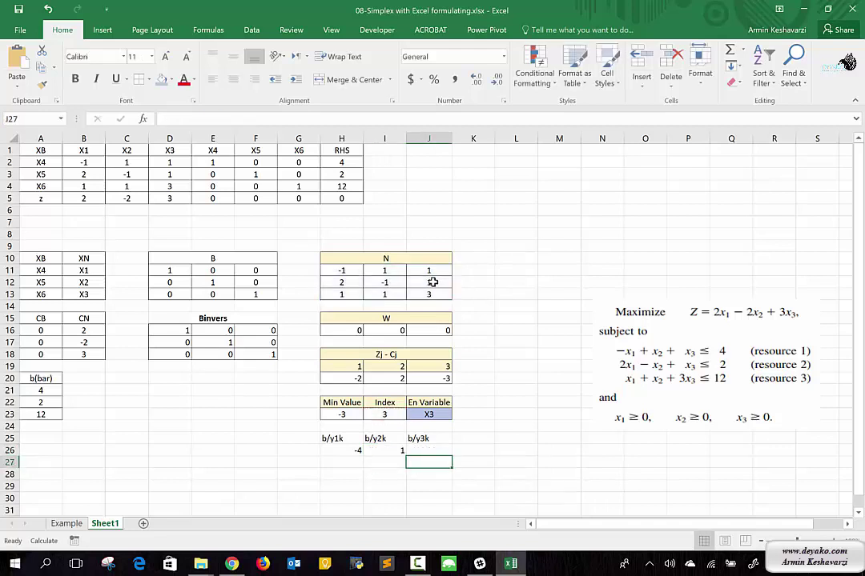
{"action": "key", "text": "Up"}
{"action": "type", "text": "="}
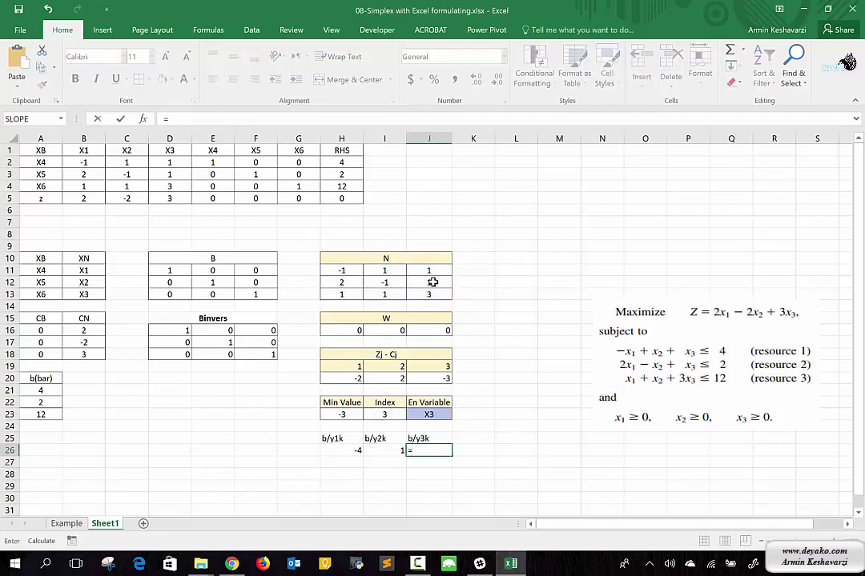
{"action": "type", "text": "index"}
{"action": "key", "text": "Tab"}
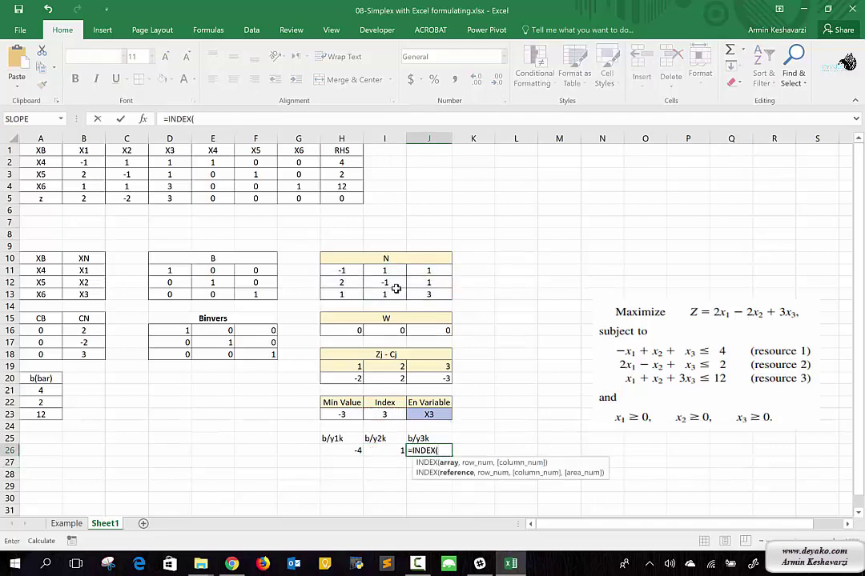
{"action": "left_click_drag", "start_coordinate": [343, 270], "coordinate": [420, 292]}
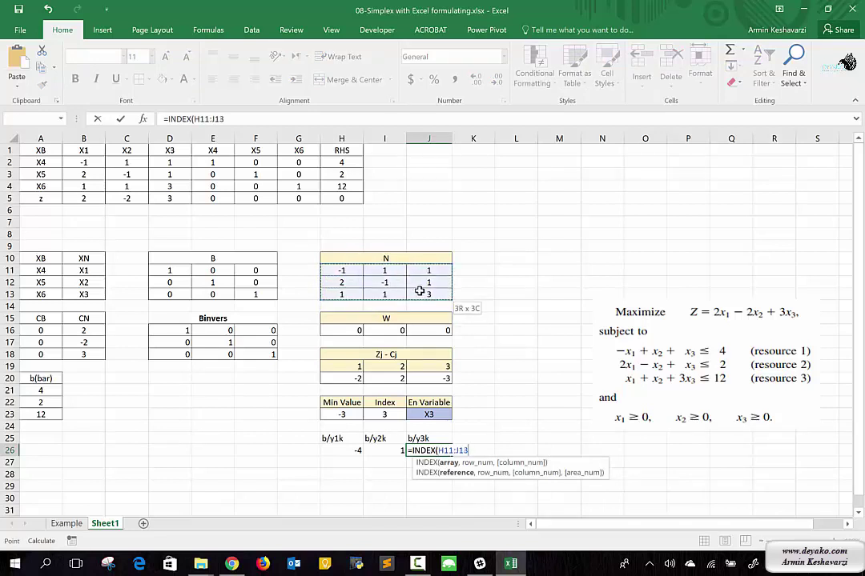
{"action": "type", "text": ",3"}
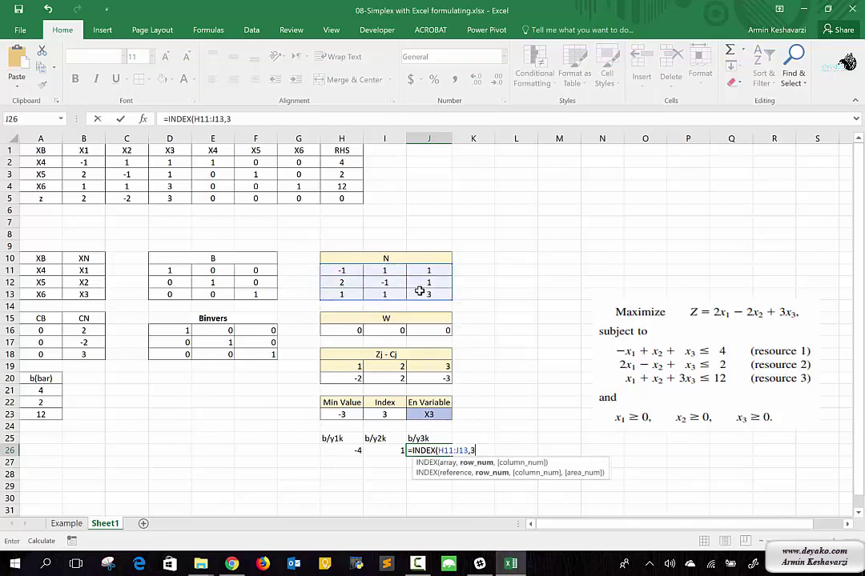
{"action": "type", "text": ","}
{"action": "left_click", "coordinate": [371, 413]}
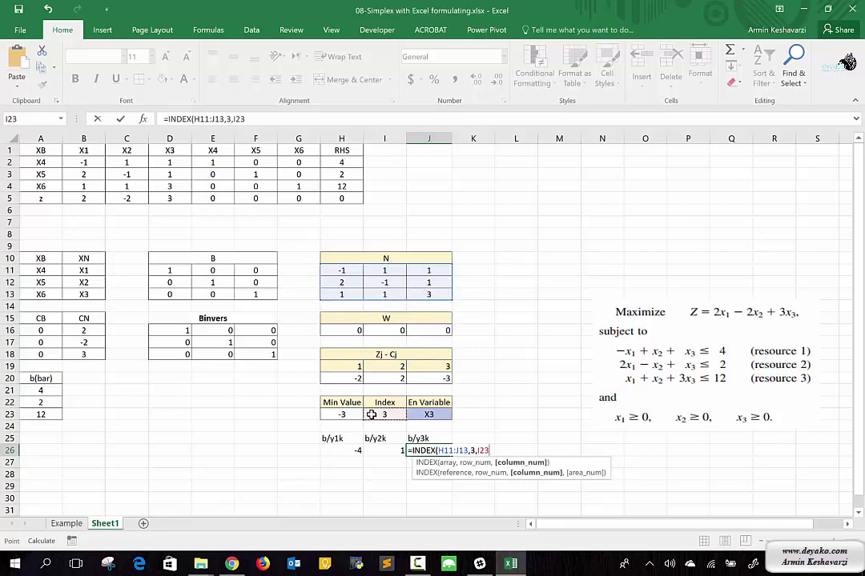
{"action": "type", "text": ")"}
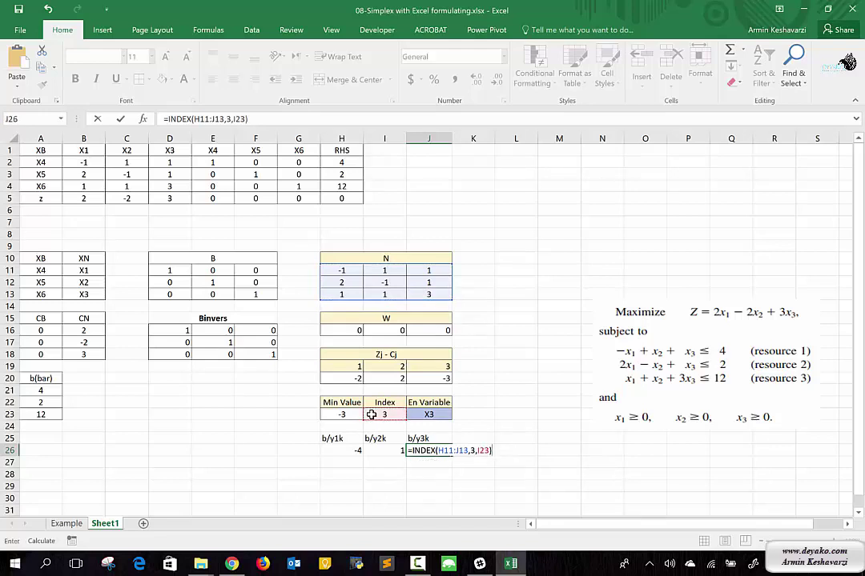
{"action": "key", "text": "Return"}
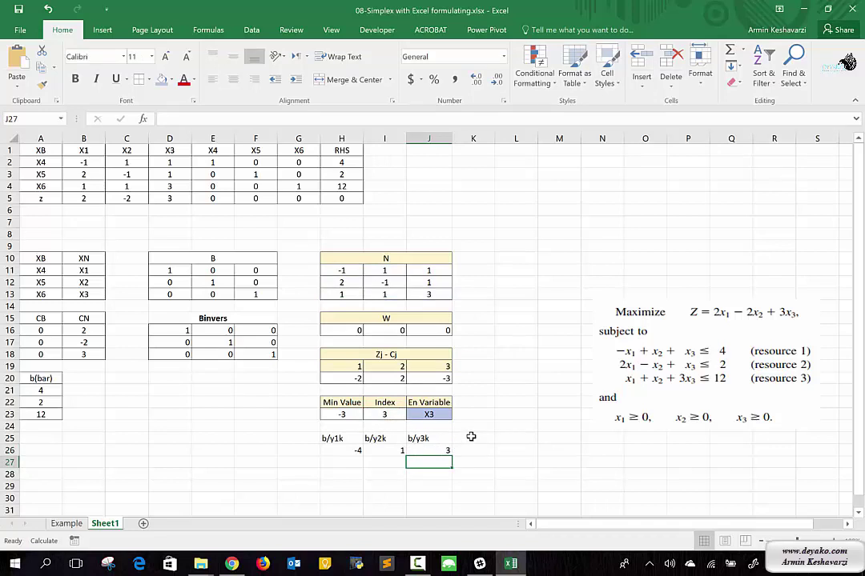
Review the b/y1k formula in H26, leaving it unchanged
{"action": "left_click", "coordinate": [345, 450]}
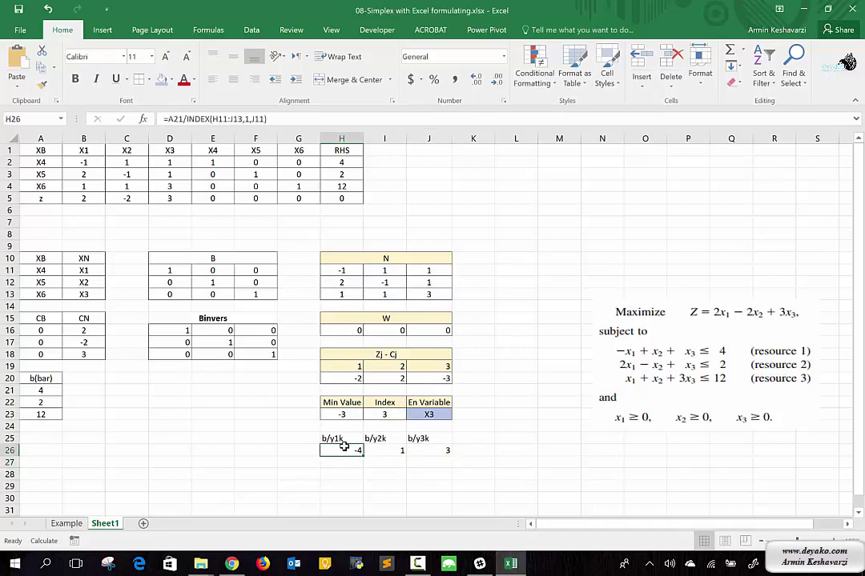
{"action": "left_click", "coordinate": [226, 118]}
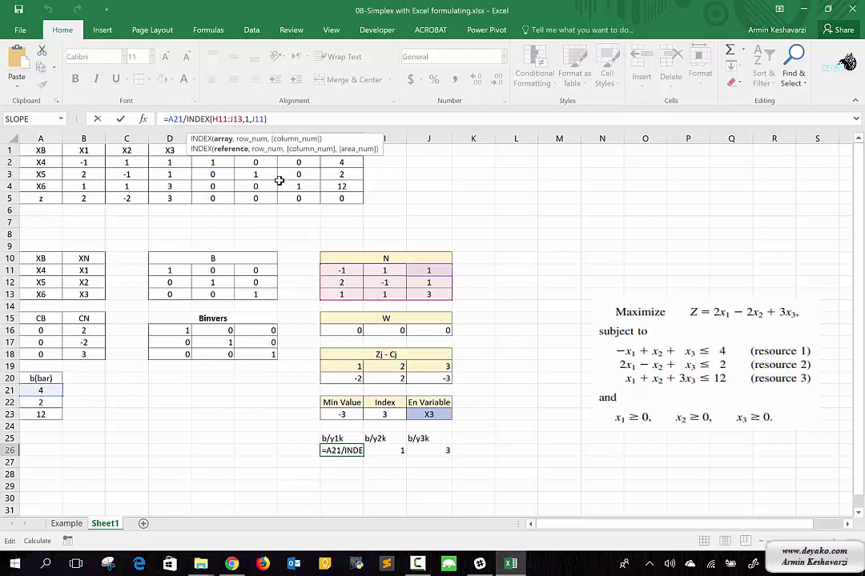
{"action": "key", "text": "Return"}
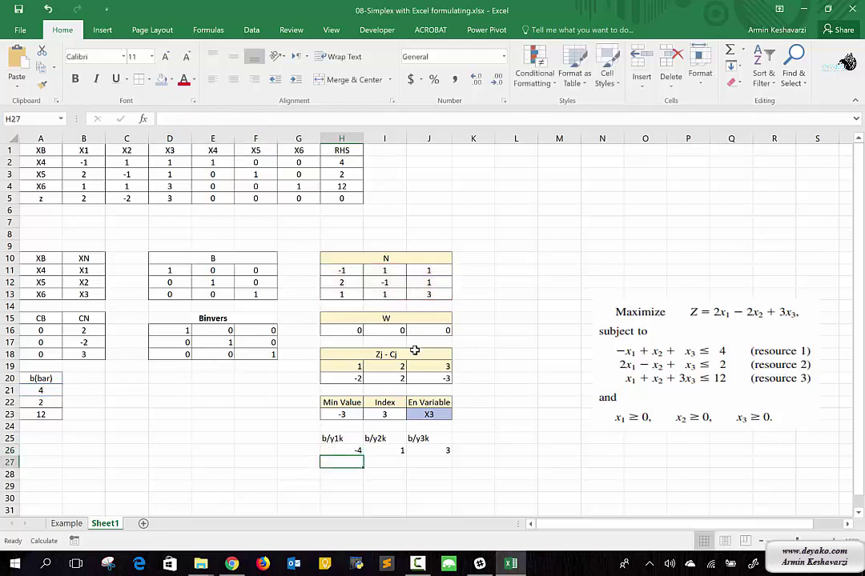
Prefix the I26 formula with A22/ so b/y2k gives 2
{"action": "key", "text": "Up"}
{"action": "key", "text": "Right"}
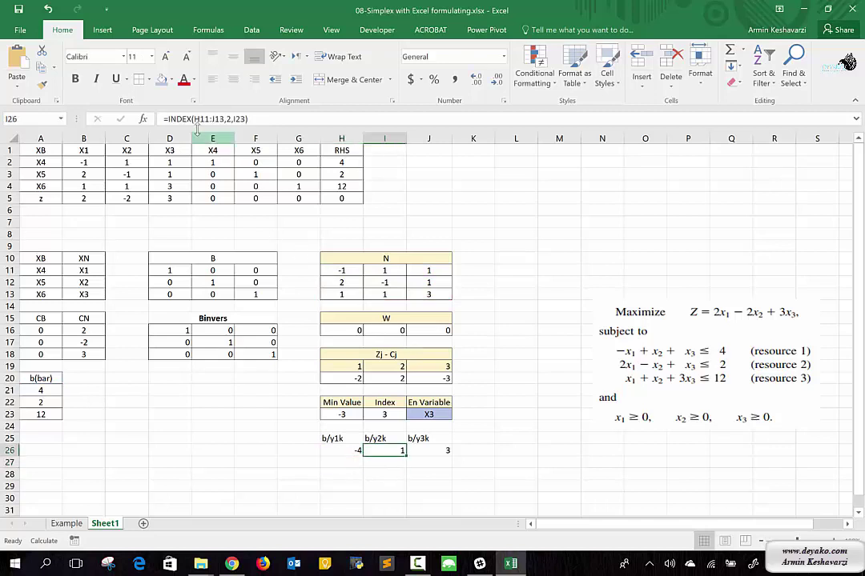
{"action": "left_click", "coordinate": [168, 119]}
{"action": "left_click", "coordinate": [168, 119]}
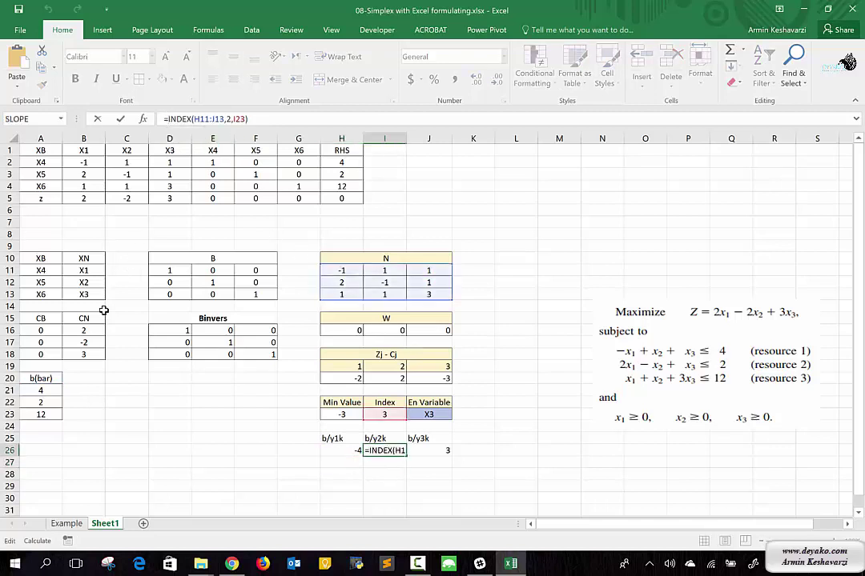
{"action": "left_click", "coordinate": [41, 402]}
{"action": "type", "text": "/"}
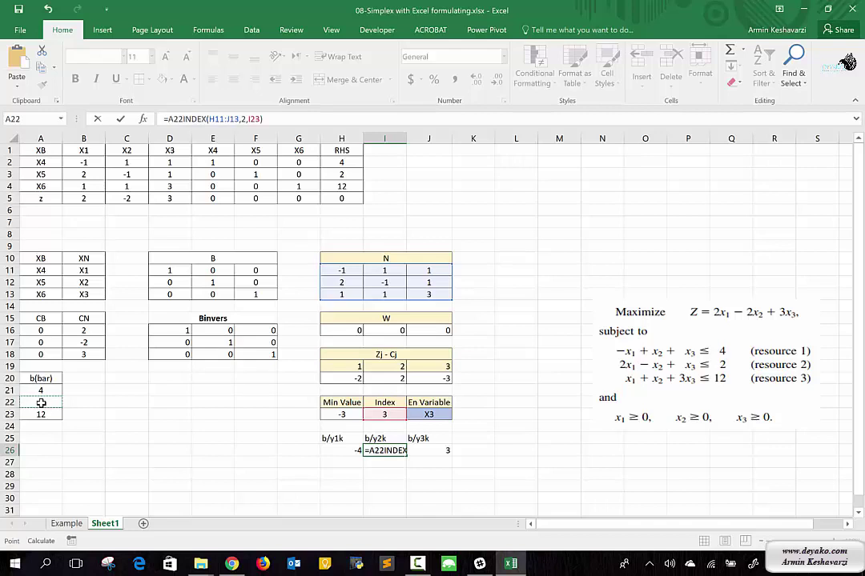
{"action": "key", "text": "Return"}
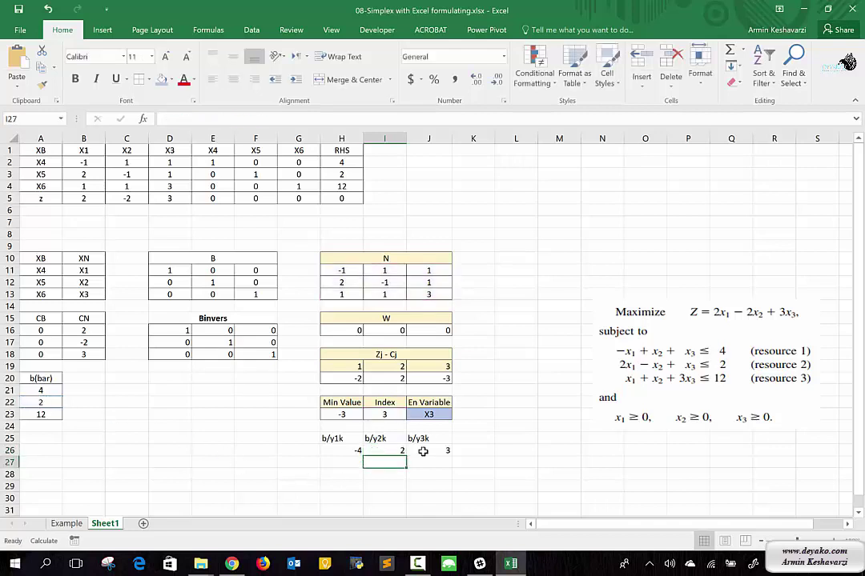
Prefix the J26 formula with A23/ so b/y3k gives 4
{"action": "left_click", "coordinate": [446, 450]}
{"action": "left_click", "coordinate": [170, 118]}
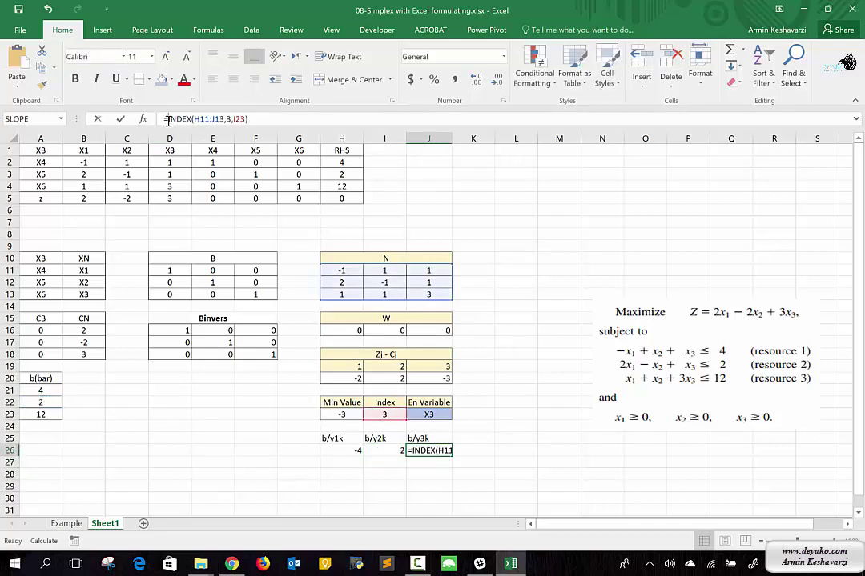
{"action": "left_click", "coordinate": [45, 414]}
{"action": "type", "text": "/"}
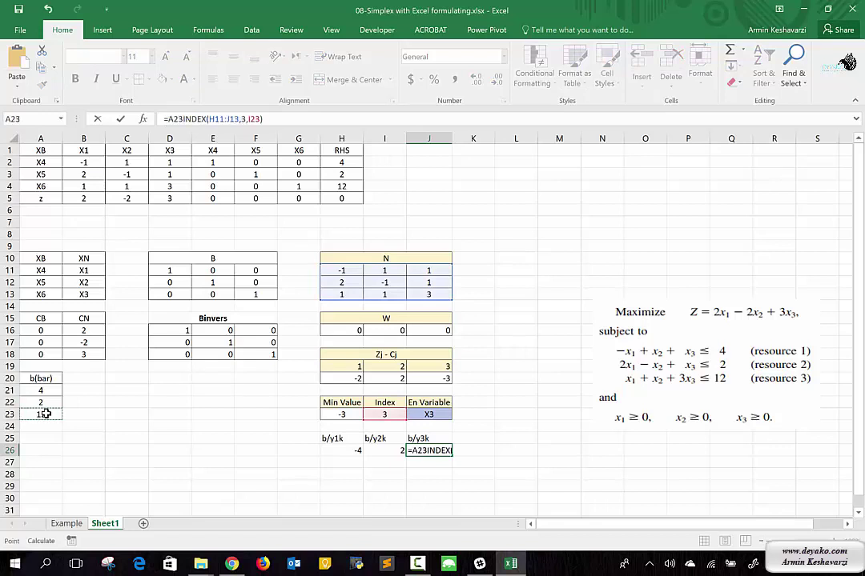
{"action": "key", "text": "Return"}
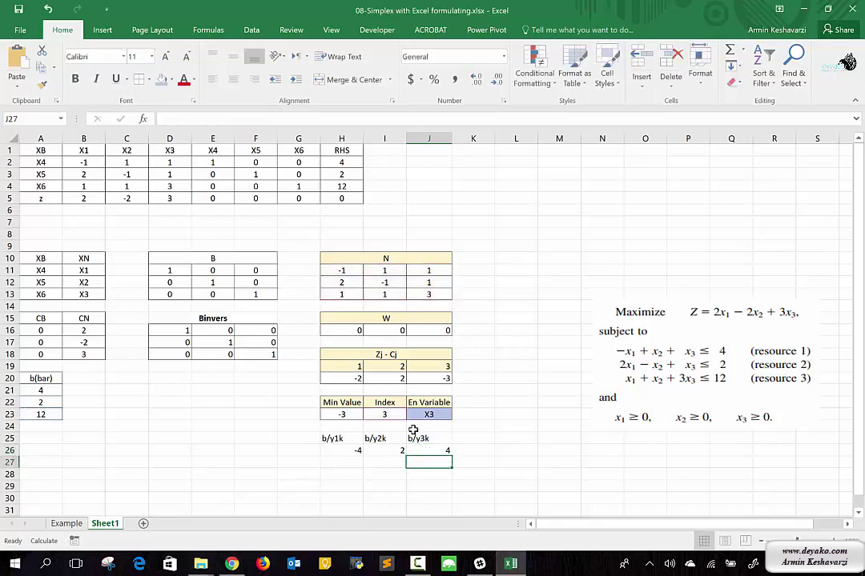
{"action": "left_click_drag", "start_coordinate": [436, 439], "coordinate": [352, 450]}
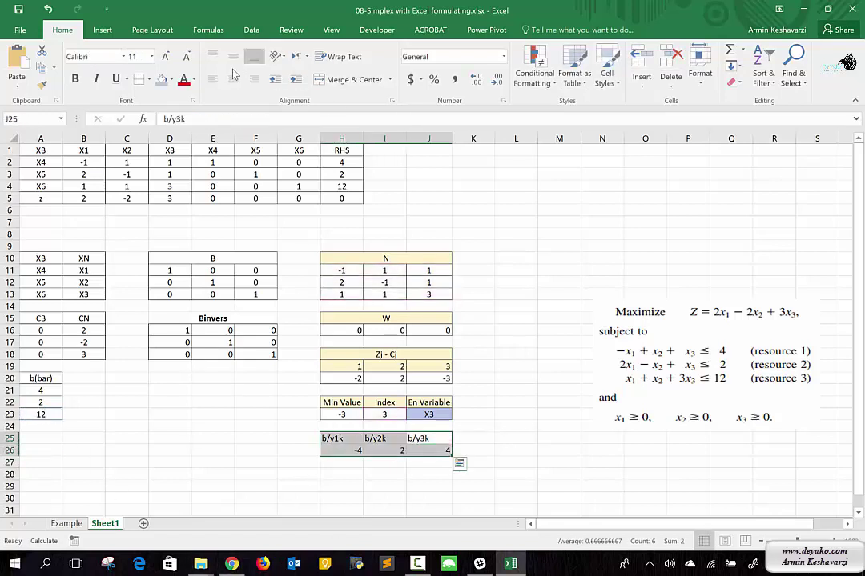
{"action": "left_click", "coordinate": [233, 79]}
{"action": "left_click", "coordinate": [235, 57]}
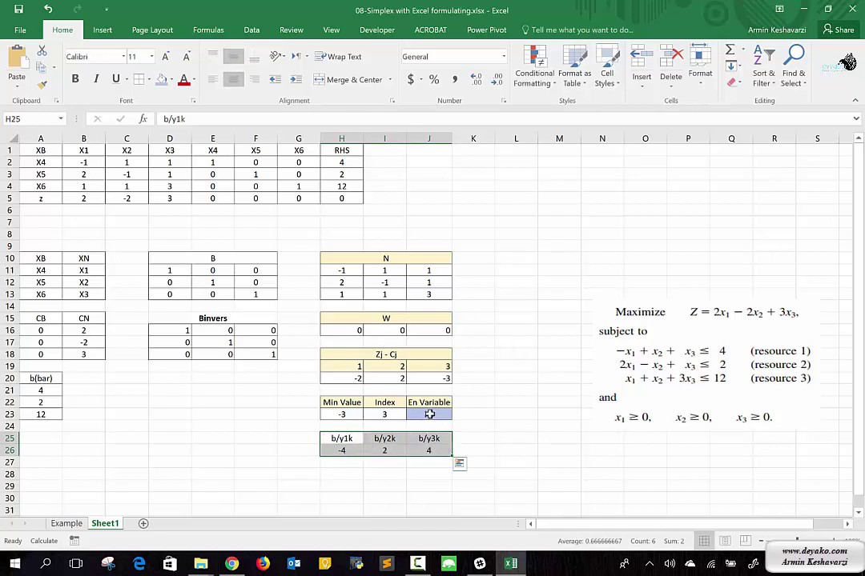
{"action": "mouse_move", "coordinate": [342, 404]}
{"action": "left_mouse_down"}
{"action": "mouse_move", "coordinate": [428, 425]}
{"action": "mouse_move", "coordinate": [429, 413]}
{"action": "left_mouse_up"}
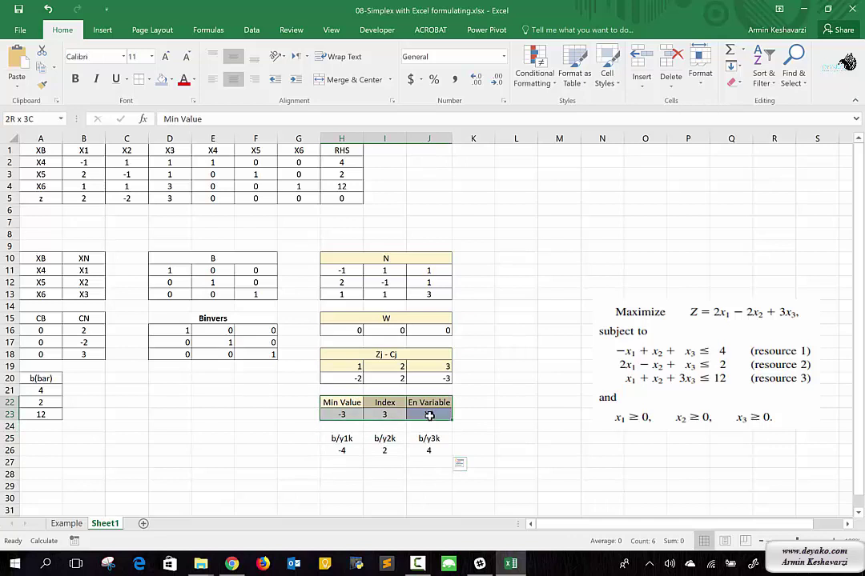
{"action": "key", "text": "ctrl+c"}
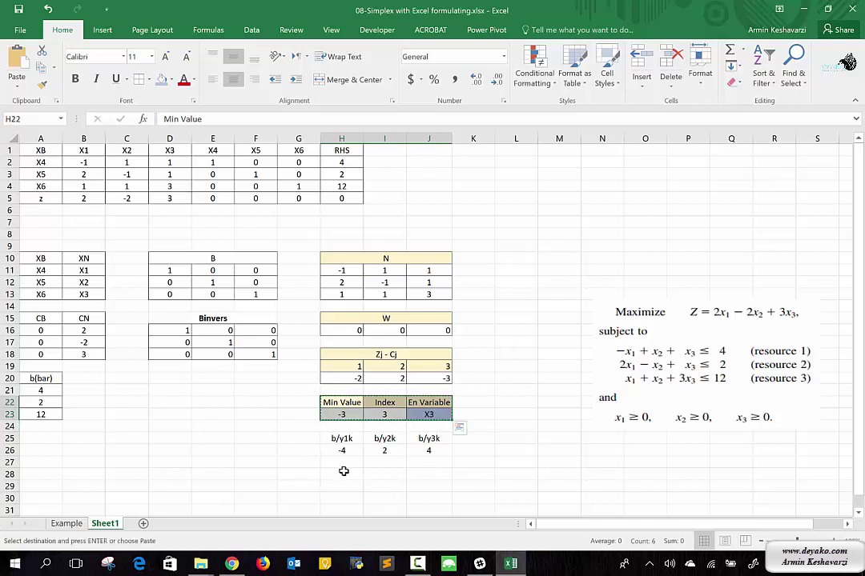
{"action": "left_click", "coordinate": [344, 472]}
{"action": "key", "text": "ctrl+v"}
{"action": "left_click_drag", "start_coordinate": [342, 441], "coordinate": [428, 450]}
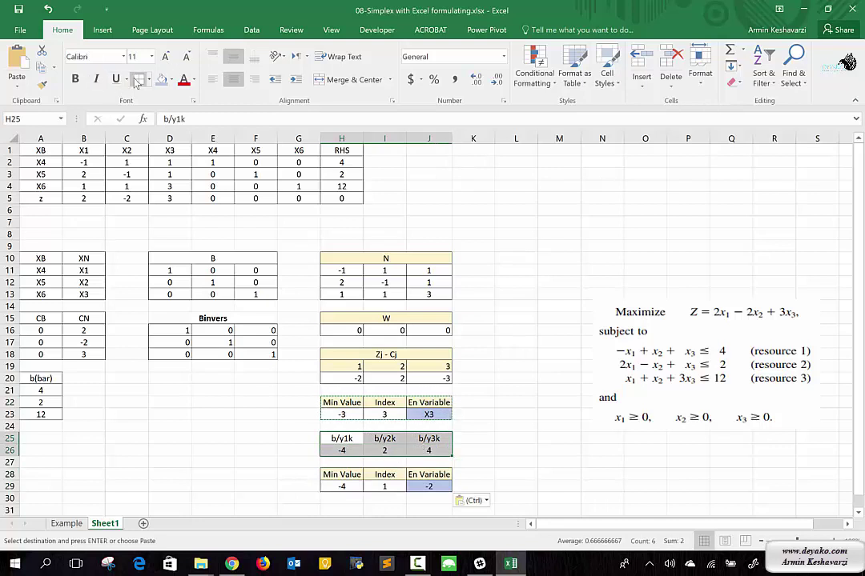
{"action": "key", "text": "Escape"}
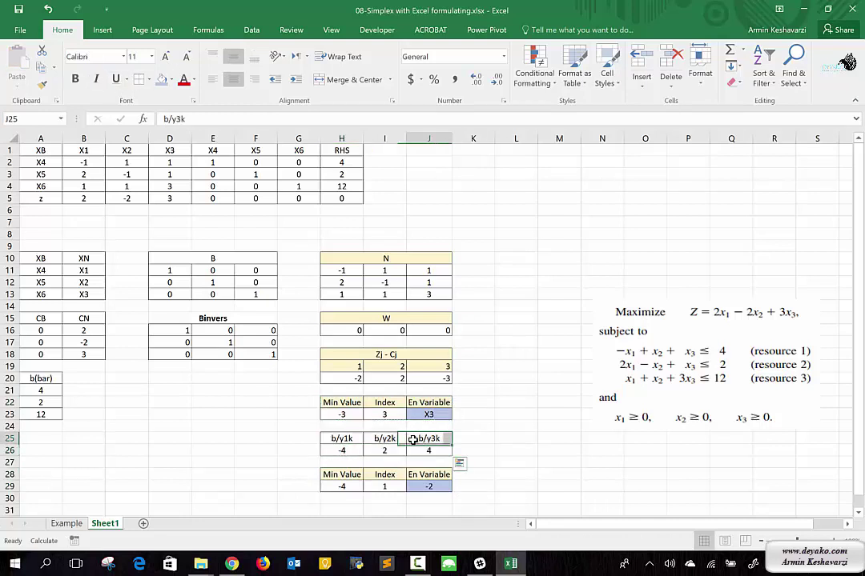
{"action": "left_click_drag", "start_coordinate": [412, 439], "coordinate": [342, 439]}
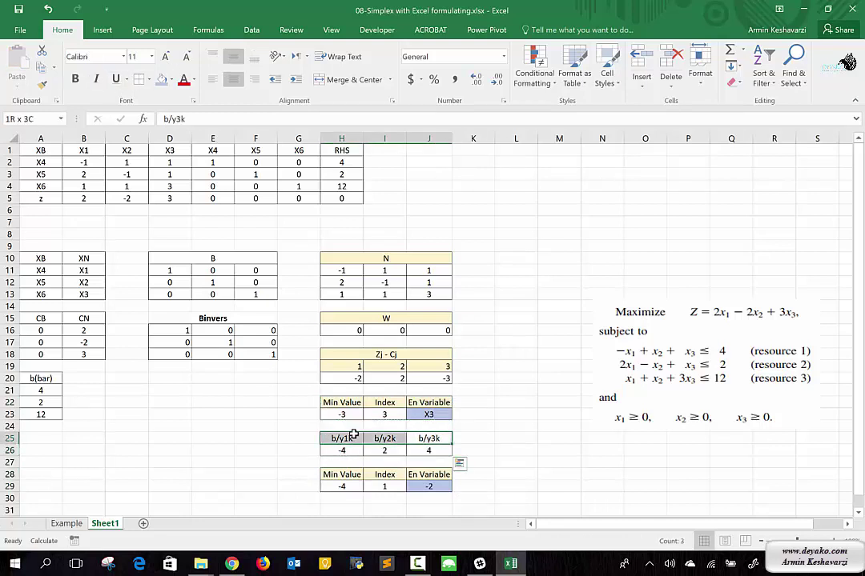
{"action": "left_click", "coordinate": [171, 79]}
{"action": "left_click", "coordinate": [223, 118]}
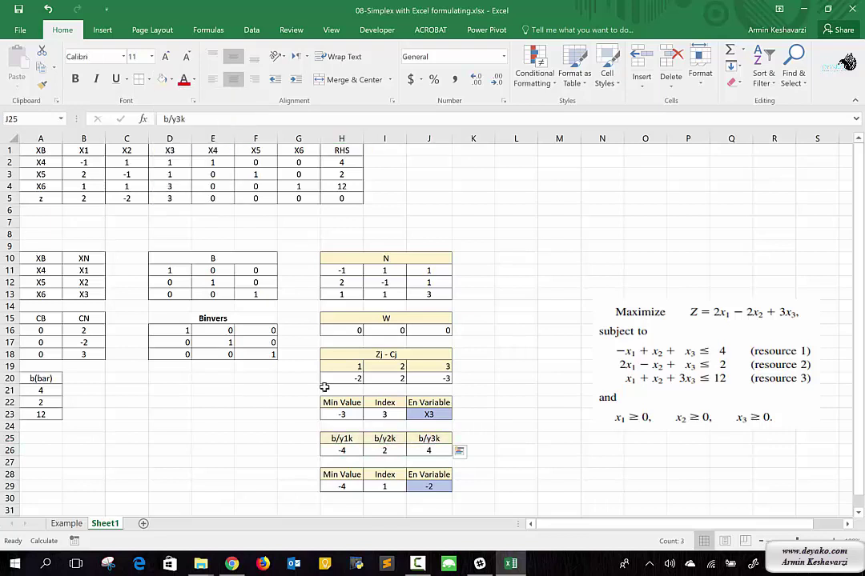
{"action": "left_click", "coordinate": [342, 485]}
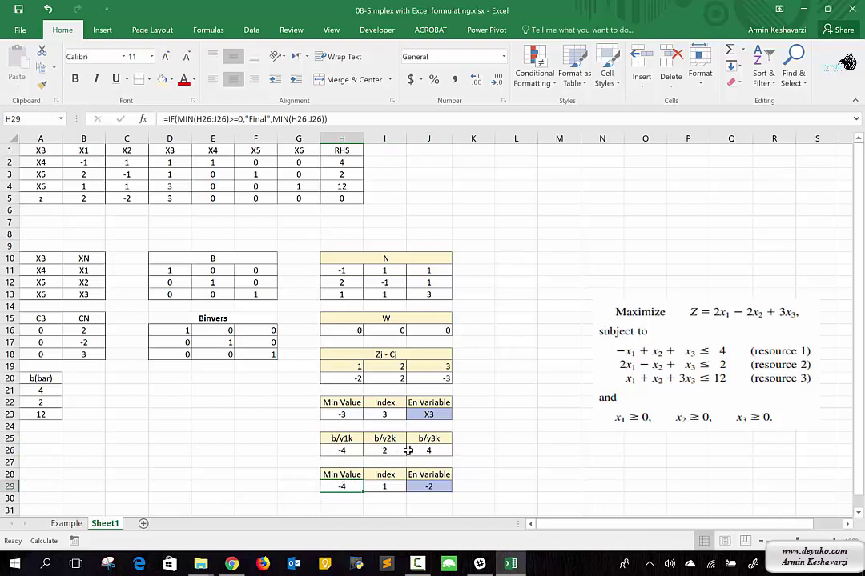
{"action": "left_click_drag", "start_coordinate": [428, 450], "coordinate": [360, 450]}
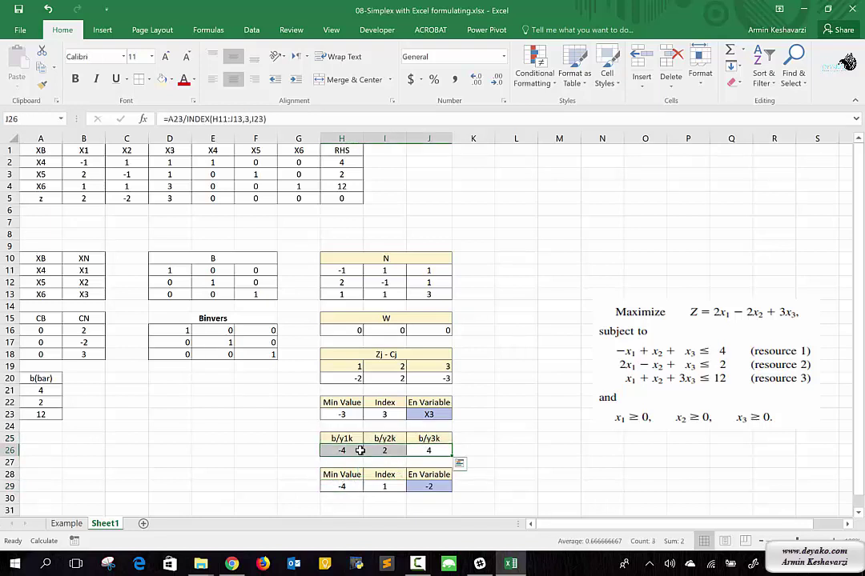
{"action": "left_click", "coordinate": [341, 484]}
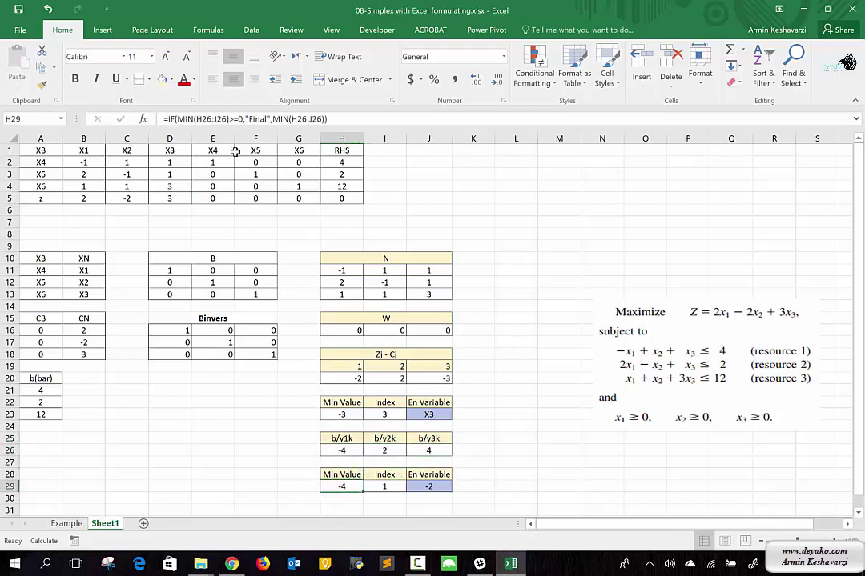
{"action": "left_click", "coordinate": [250, 119]}
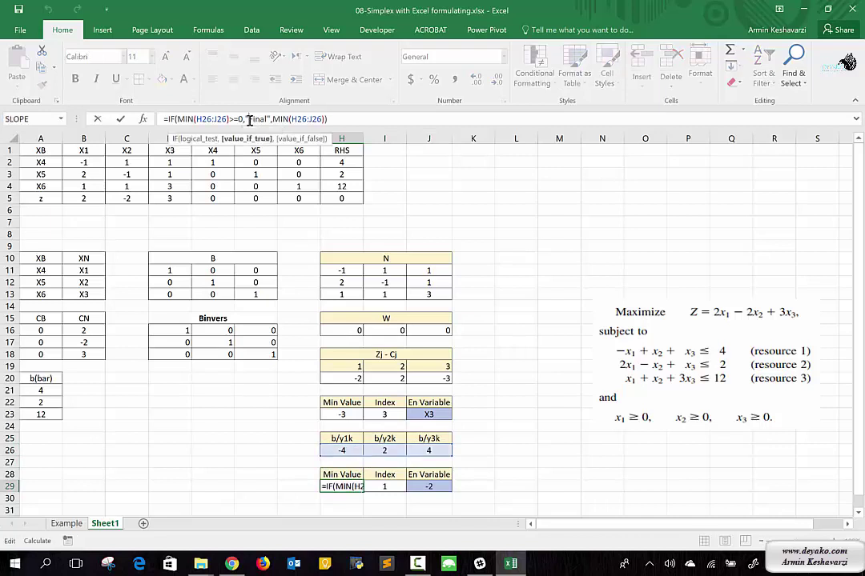
{"action": "left_click_drag", "start_coordinate": [339, 118], "coordinate": [171, 119]}
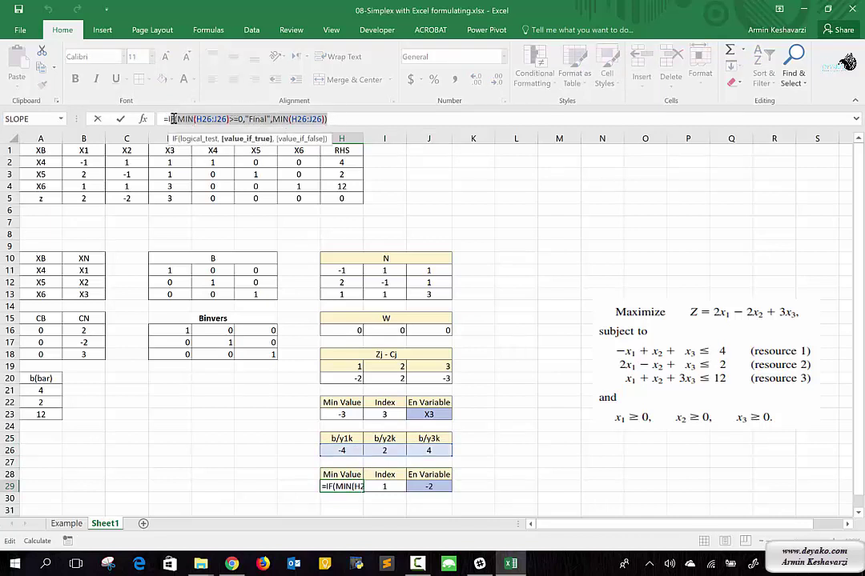
{"action": "key", "text": "ctrl+c"}
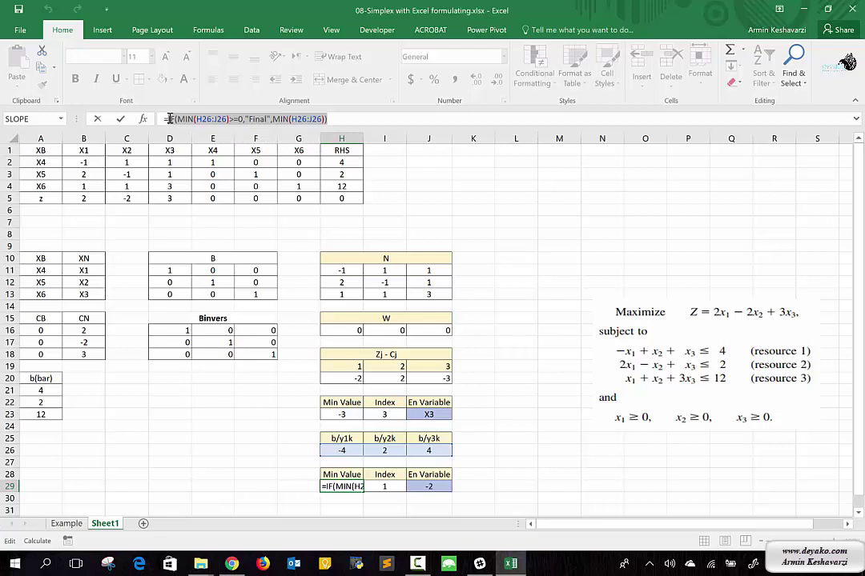
{"action": "key", "text": "Escape"}
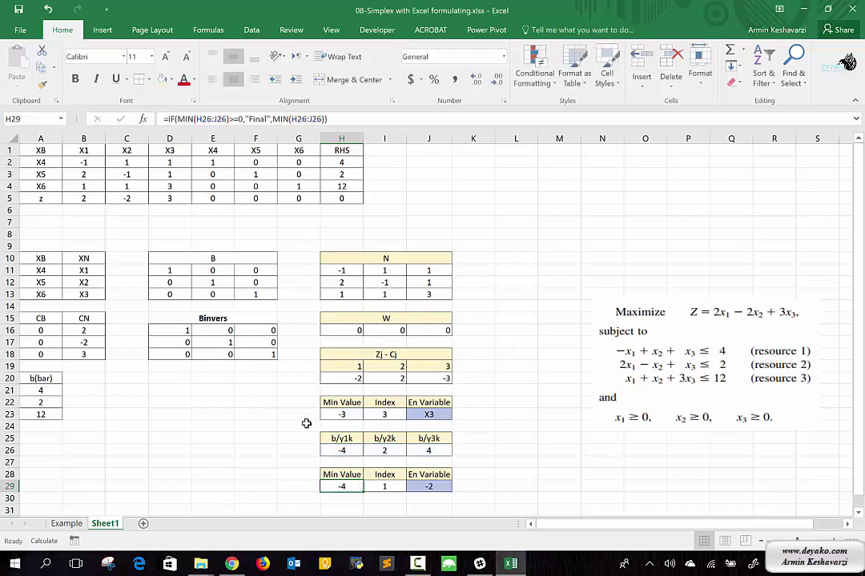
Wrap H26 in IF(INDEX(H11:J13,1,J11)<=0,"Noun",A21/…) as the guard condition
{"action": "left_click", "coordinate": [360, 451]}
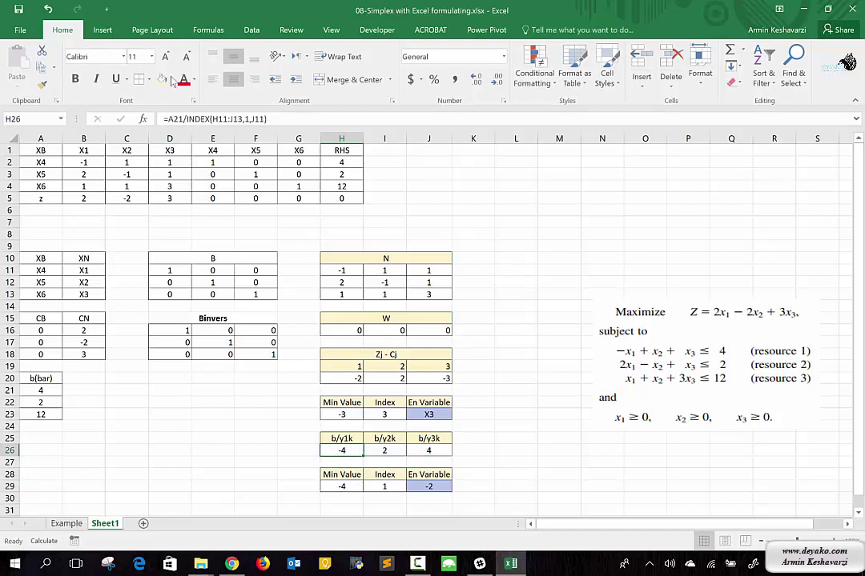
{"action": "left_click", "coordinate": [169, 118]}
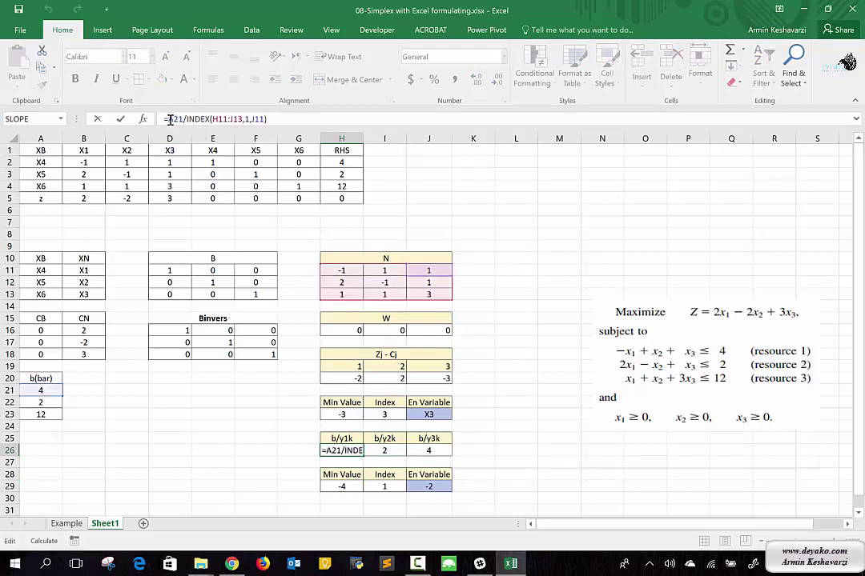
{"action": "type", "text": "if"}
{"action": "key", "text": "Tab"}
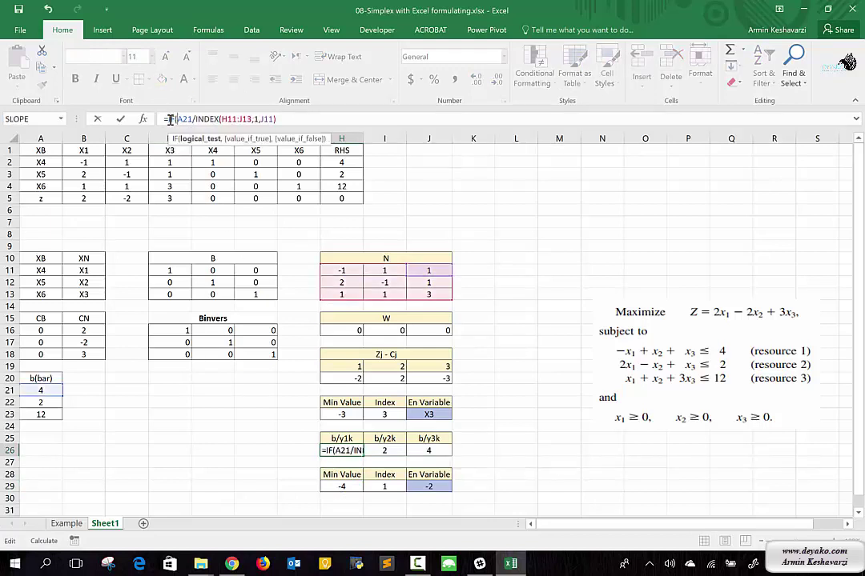
{"action": "left_click", "coordinate": [310, 119]}
{"action": "type", "text": "0"}
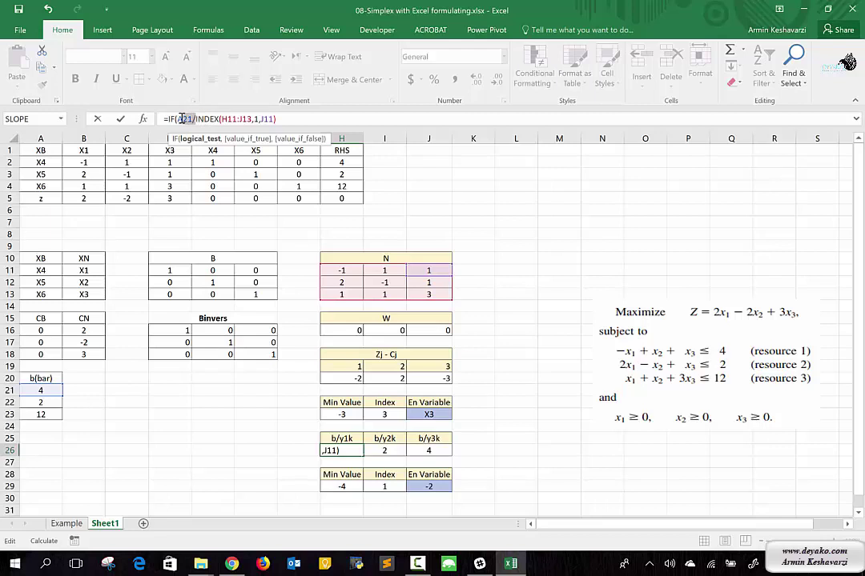
{"action": "key", "text": "Delete"}
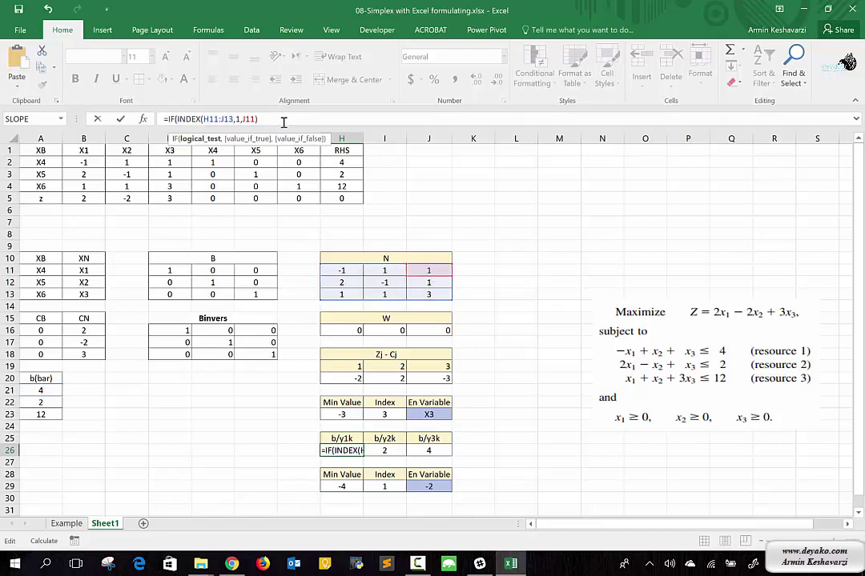
{"action": "type", "text": "<="}
{"action": "type", "text": "0,"}
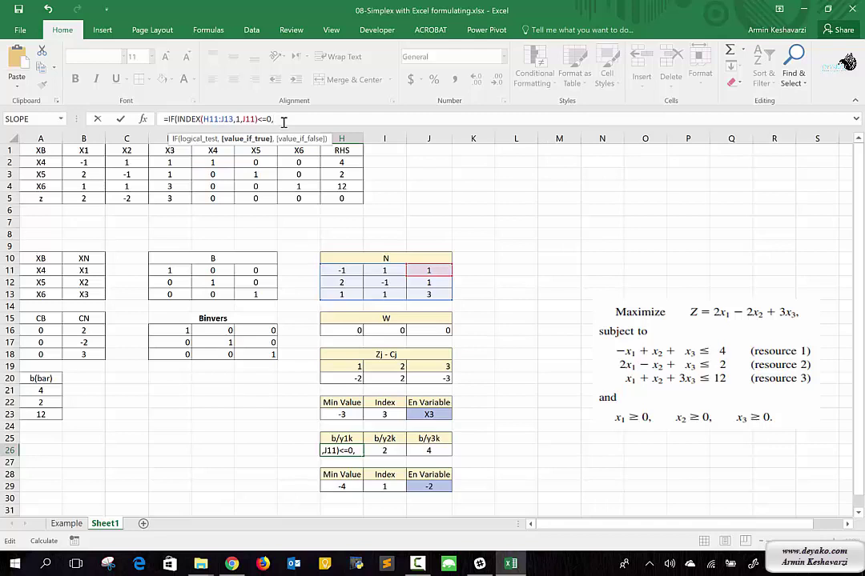
{"action": "type", "text": "\"N"}
{"action": "type", "text": "oun\""}
{"action": "type", "text": ",A21/"}
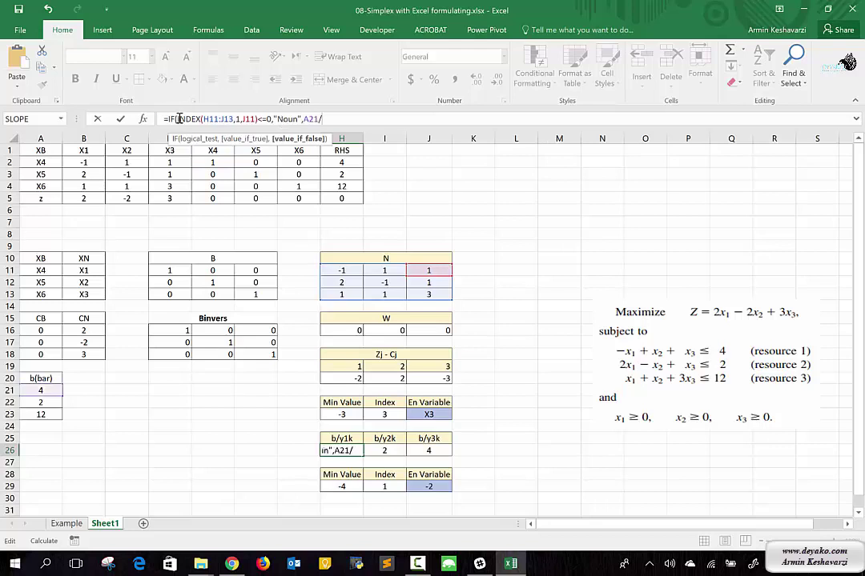
Copy the INDEX term in as the divisor after A21/, so b/y1k shows Noun
{"action": "double_click", "coordinate": [212, 119]}
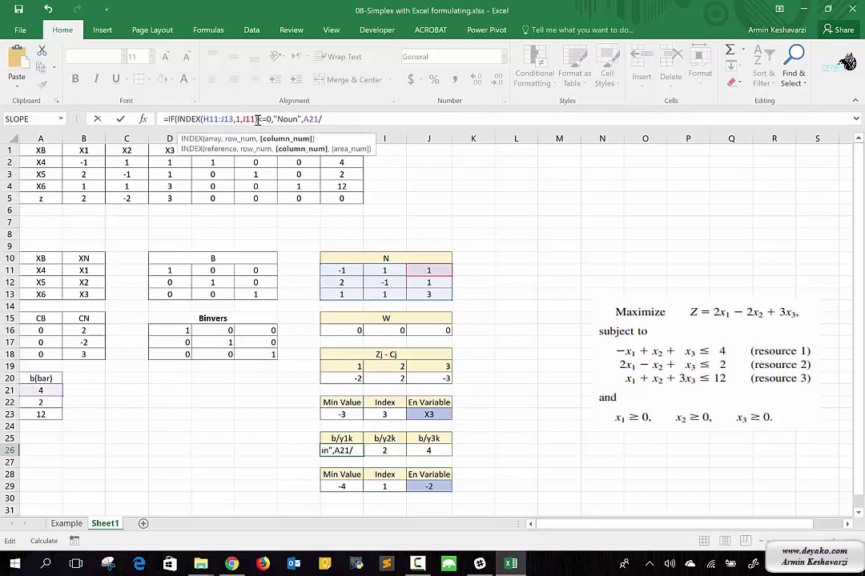
{"action": "left_click_drag", "start_coordinate": [178, 119], "coordinate": [257, 118]}
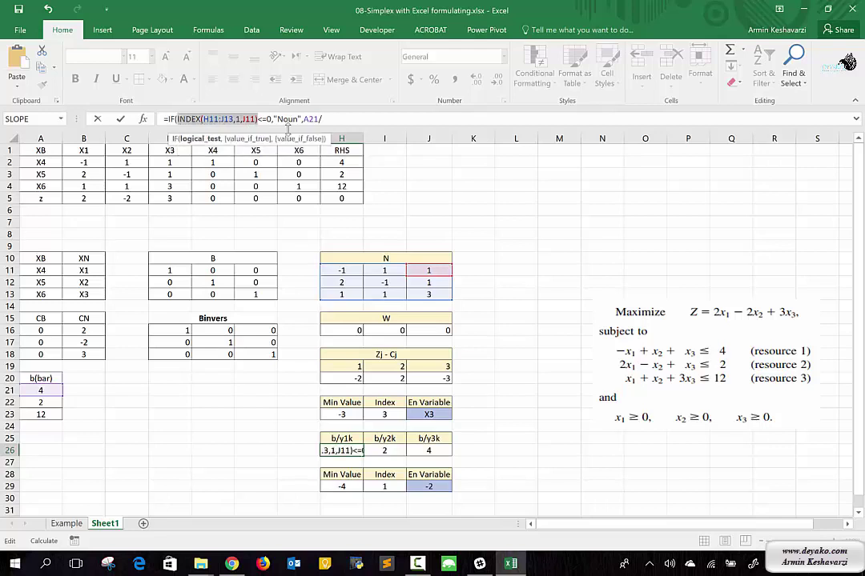
{"action": "key", "text": "ctrl+c"}
{"action": "left_click", "coordinate": [341, 118]}
{"action": "key", "text": "ctrl+v"}
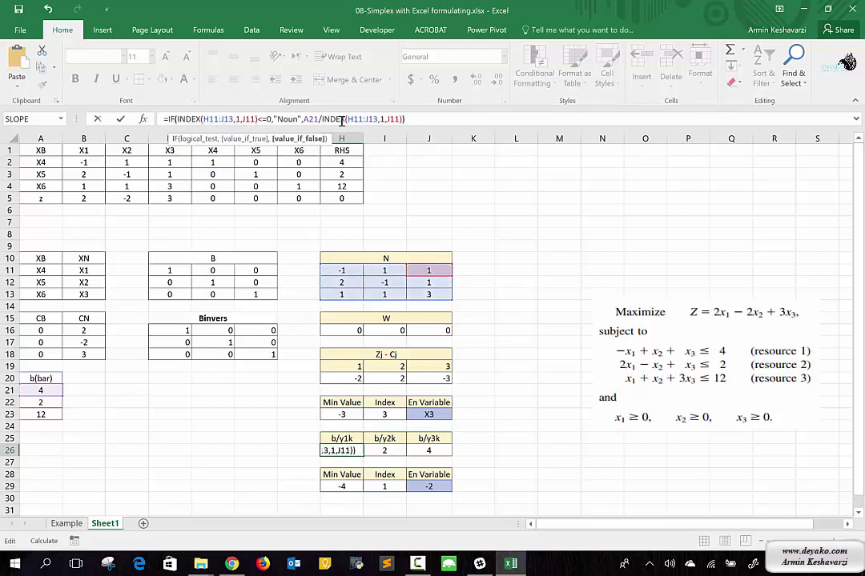
{"action": "key", "text": "Return"}
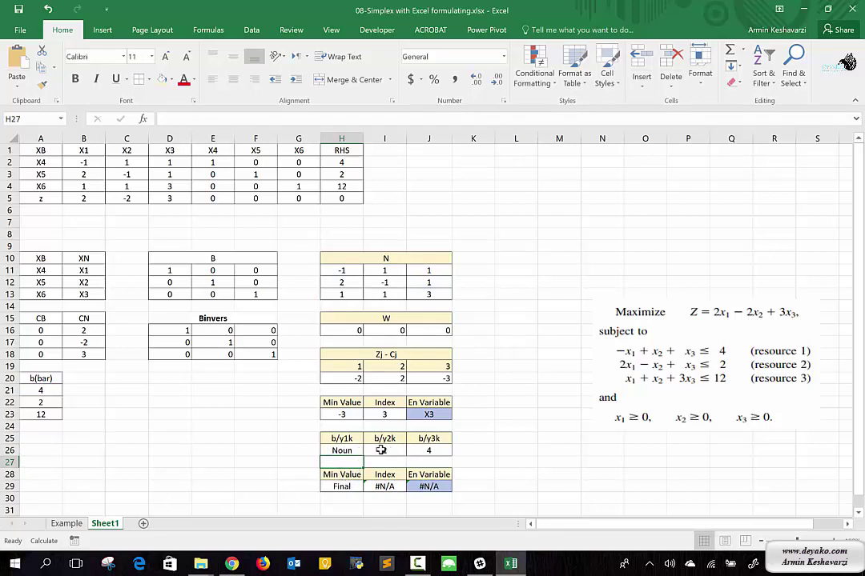
Re-enter the Min Value formula in H29, which now shows Final
{"action": "left_click", "coordinate": [339, 486]}
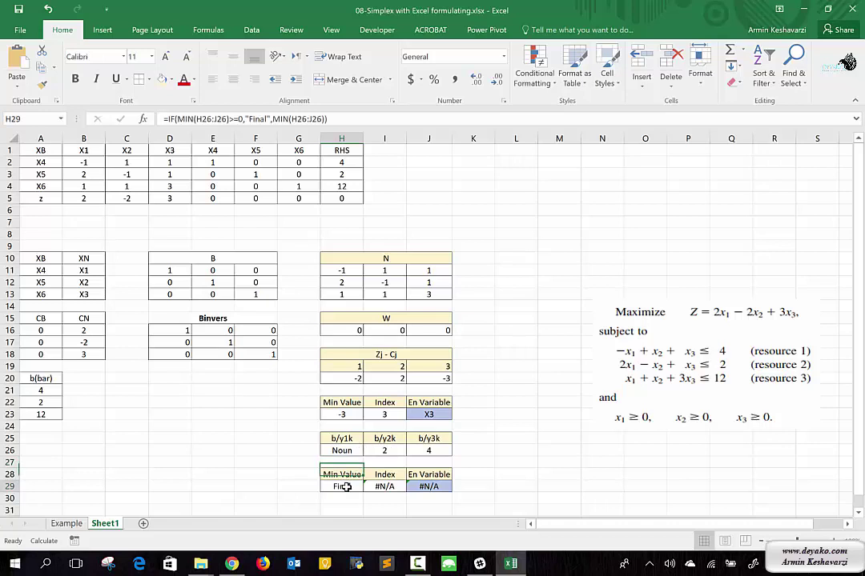
{"action": "left_click", "coordinate": [282, 119]}
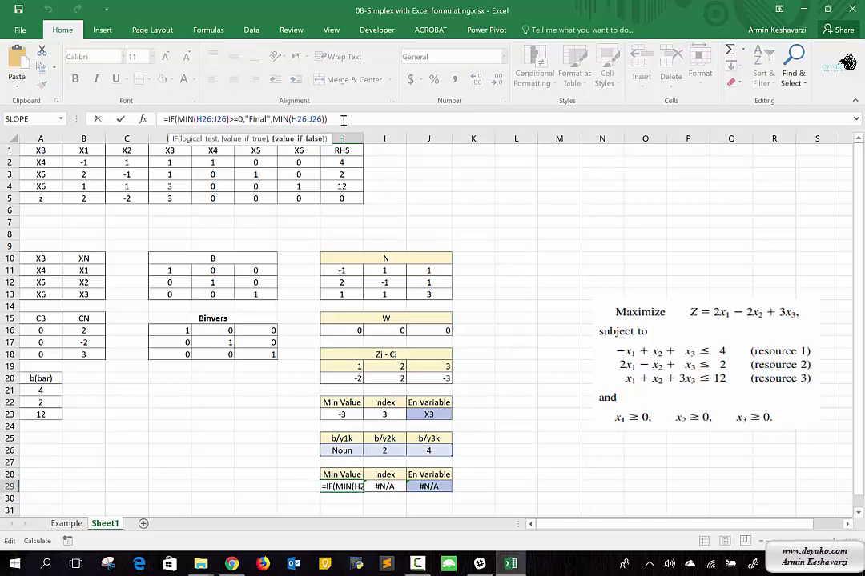
{"action": "key", "text": "Return"}
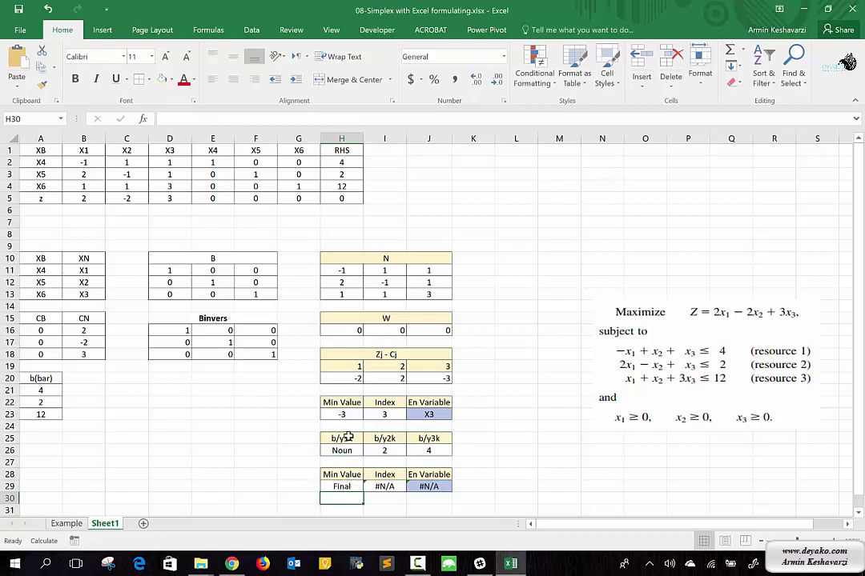
{"action": "left_click", "coordinate": [340, 485]}
Rewrite I26 as =IF(INDEX(H11:J13,2,I23)<=0,"Noun",A22/INDEX(H11:J13,2,I23)), still showing 2
{"action": "left_click", "coordinate": [384, 450]}
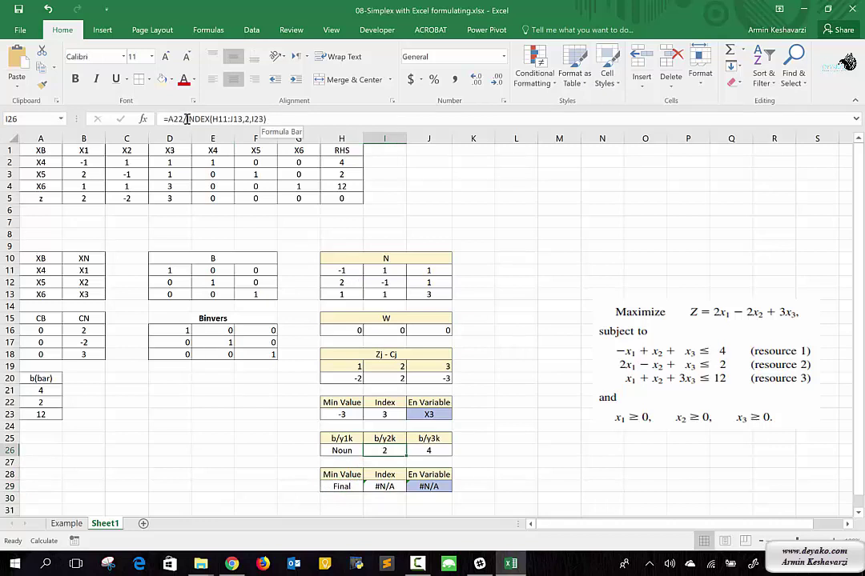
{"action": "left_click_drag", "start_coordinate": [187, 119], "coordinate": [299, 119]}
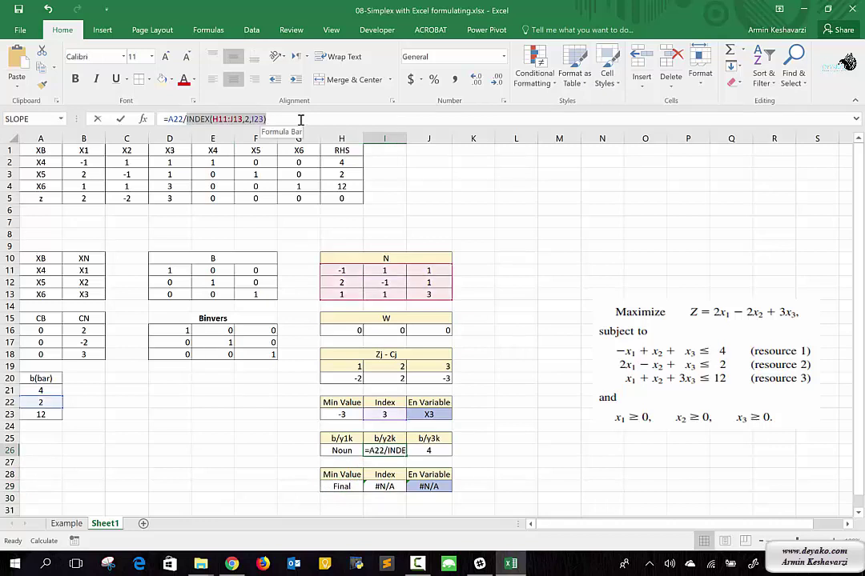
{"action": "left_click", "coordinate": [169, 119]}
{"action": "type", "text": "if"}
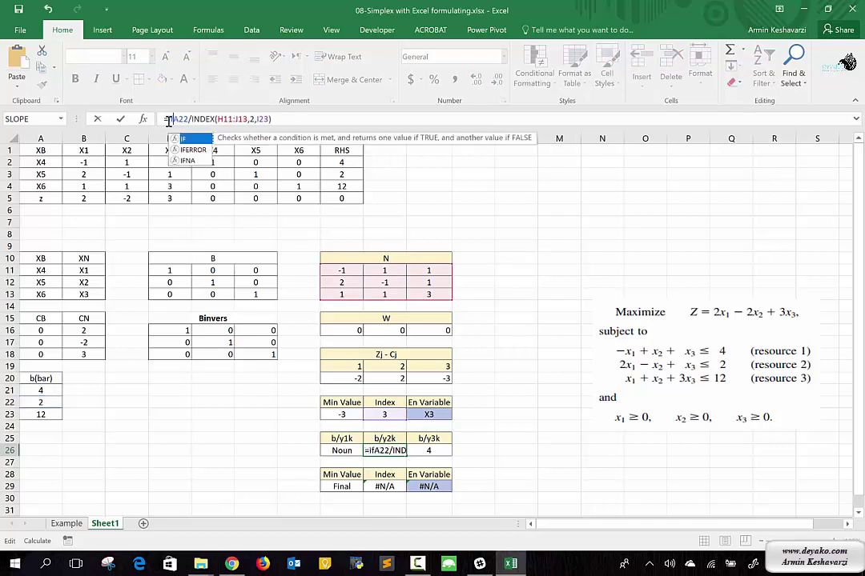
{"action": "type", "text": "("}
{"action": "key", "text": "ctrl+v"}
{"action": "type", "text": "<=0"}
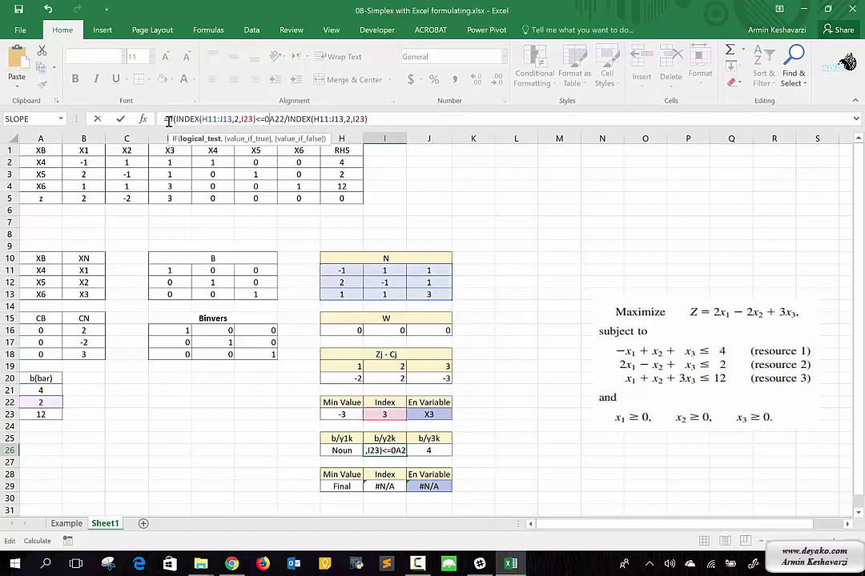
{"action": "type", "text": ",\"N"}
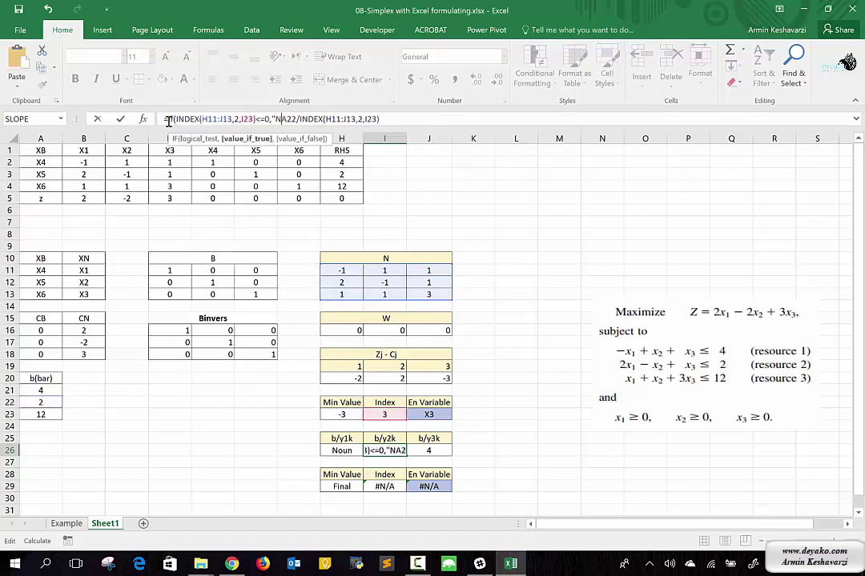
{"action": "type", "text": "oun\","}
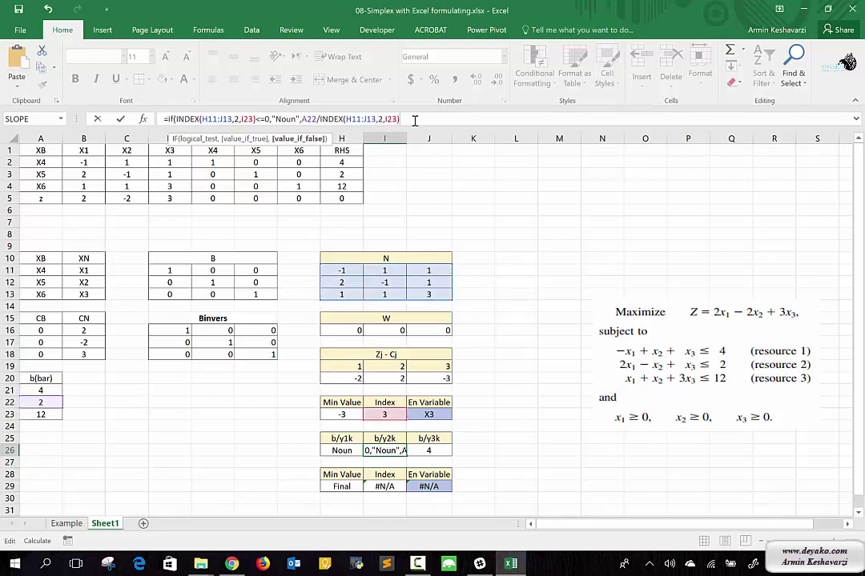
{"action": "type", "text": ")"}
{"action": "key", "text": "Return"}
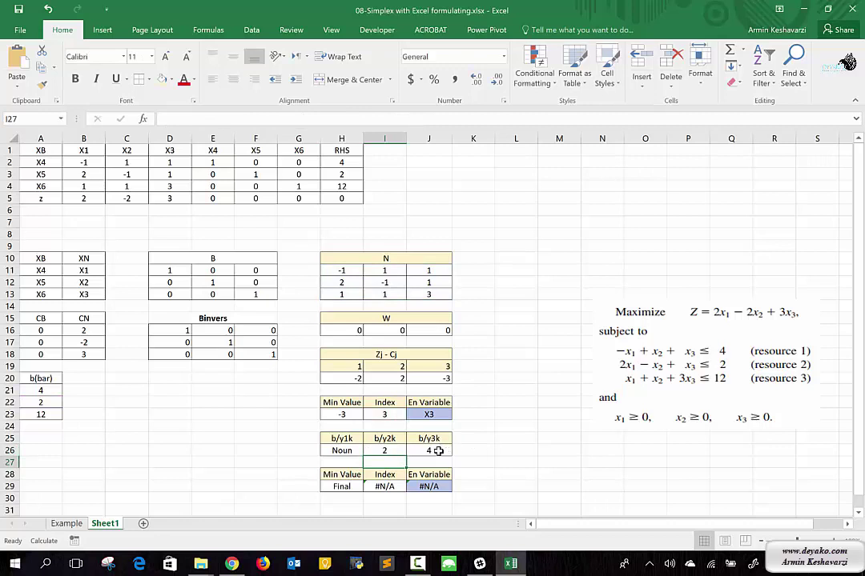
{"action": "left_click", "coordinate": [439, 450]}
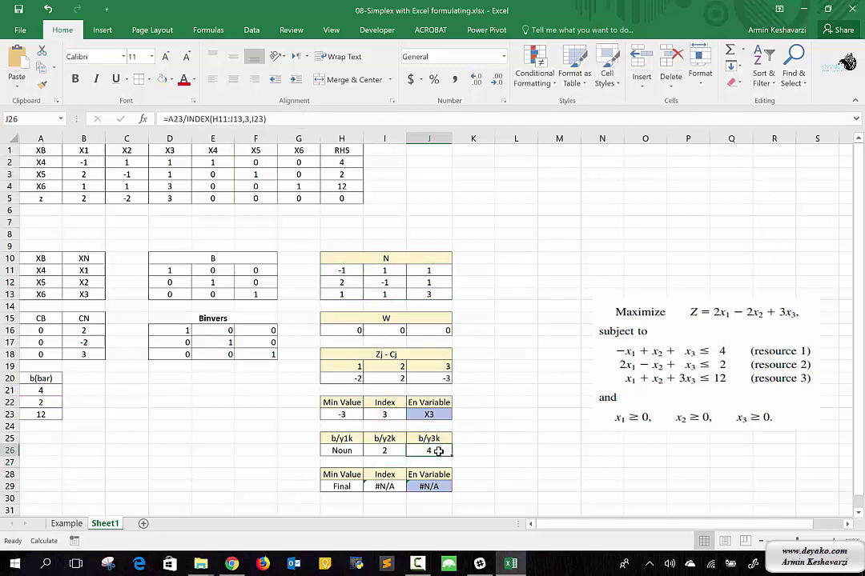
Wrap the J26 ratio in MIN with an INDEX(H11:J13,3,I23)<=0,"Noun" test
{"action": "left_click", "coordinate": [270, 118]}
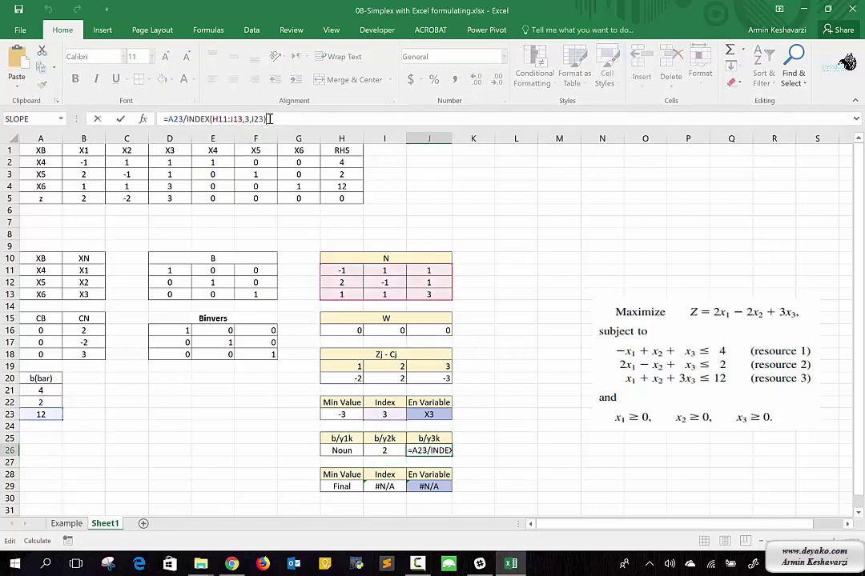
{"action": "left_click", "coordinate": [169, 119]}
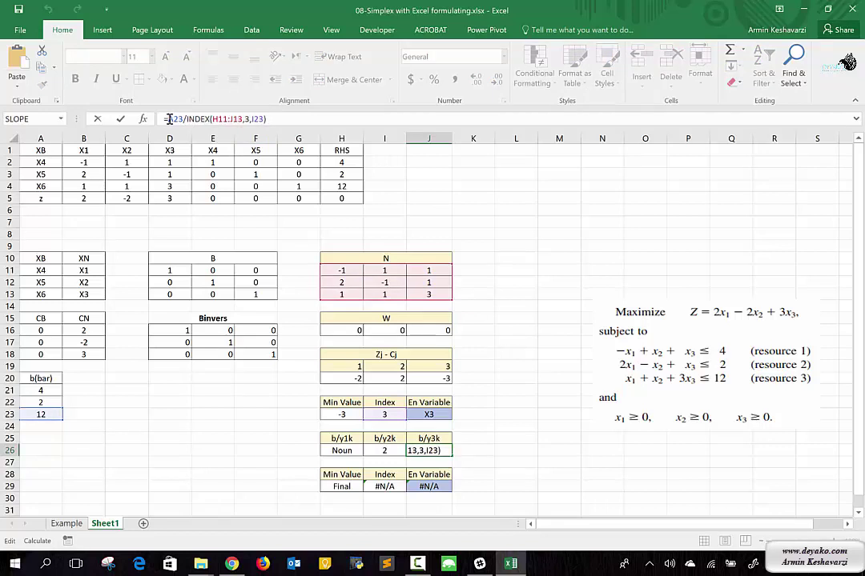
{"action": "type", "text": "min"}
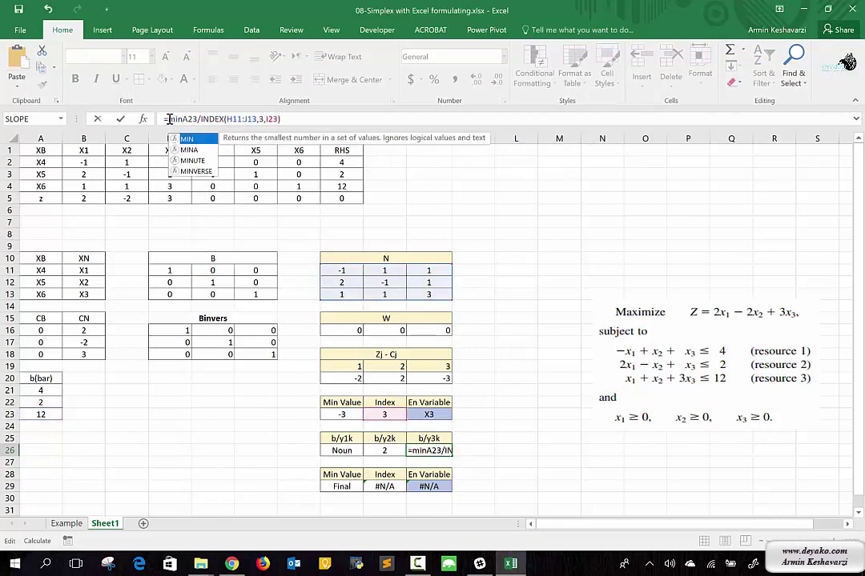
{"action": "key", "text": "Tab"}
{"action": "key", "text": "ctrl+v"}
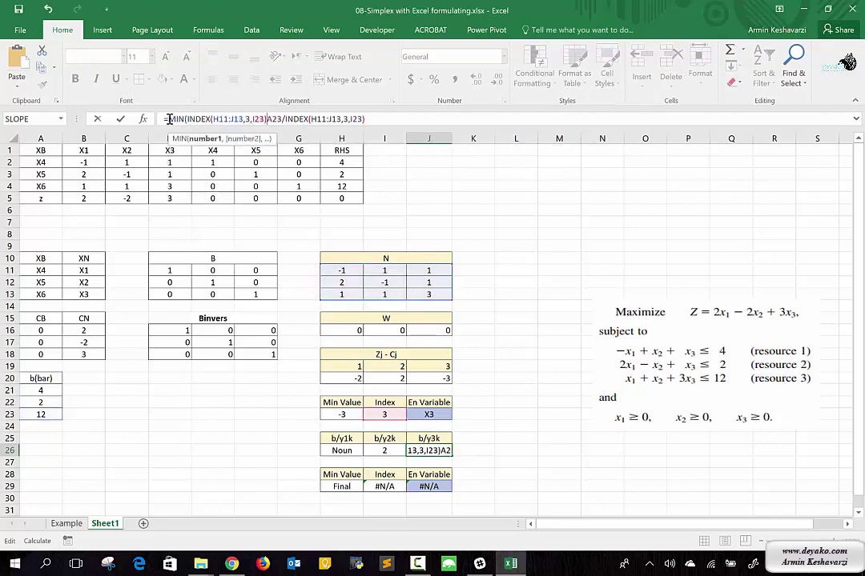
{"action": "type", "text": "<=0"}
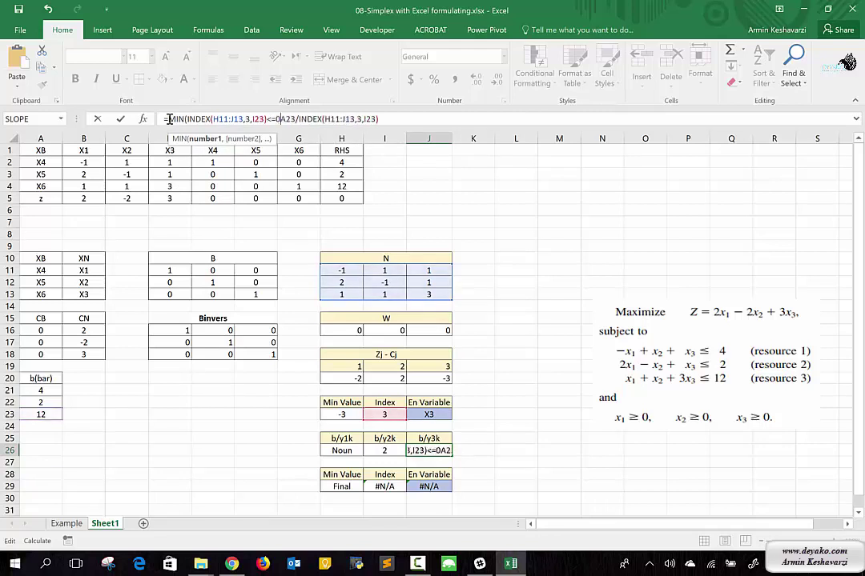
{"action": "type", "text": ","}
{"action": "type", "text": "\"No"}
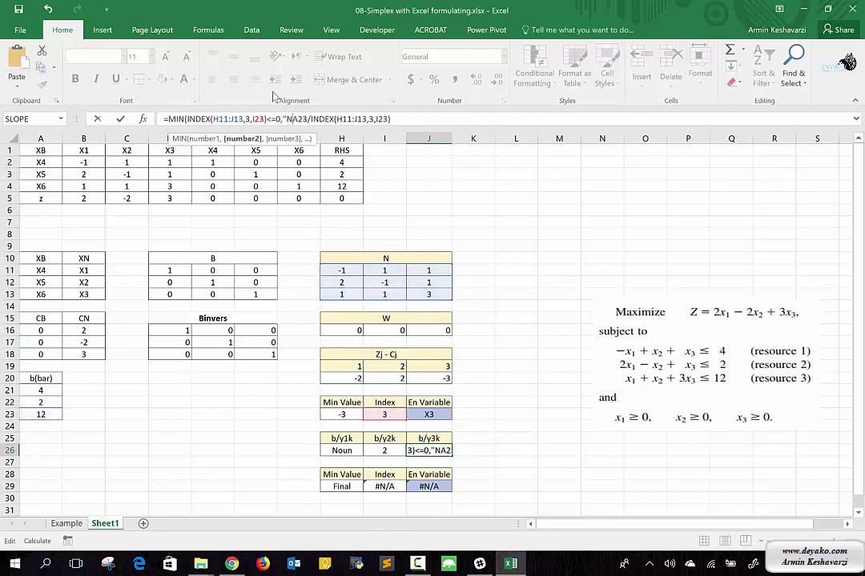
{"action": "type", "text": "un\""}
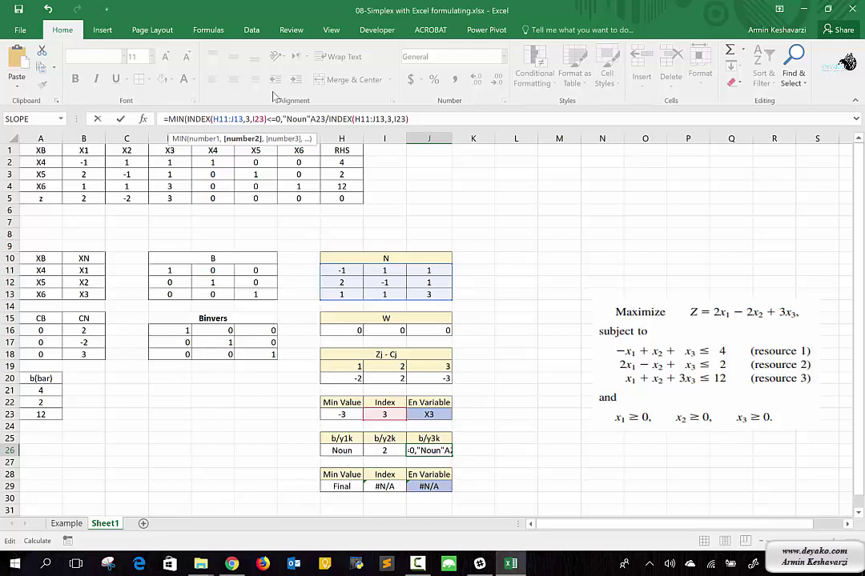
{"action": "type", "text": ","}
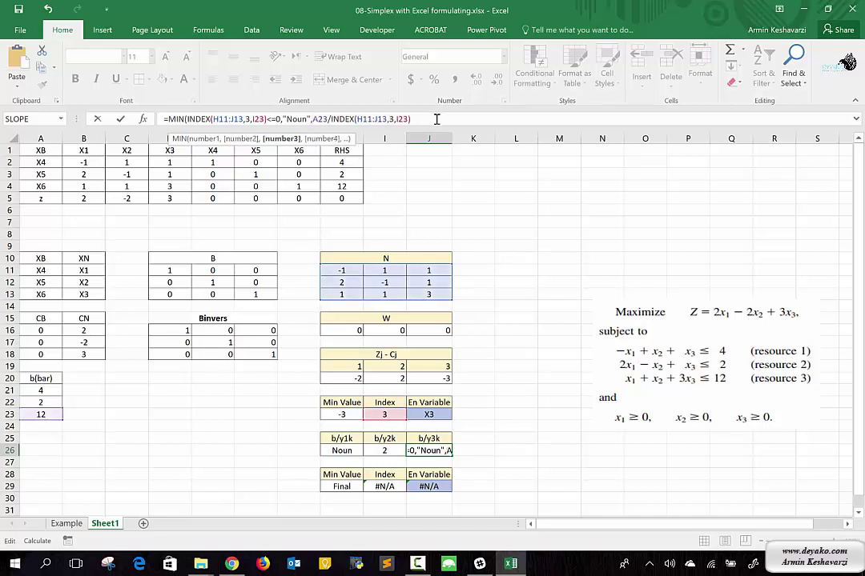
{"action": "key", "text": "Return"}
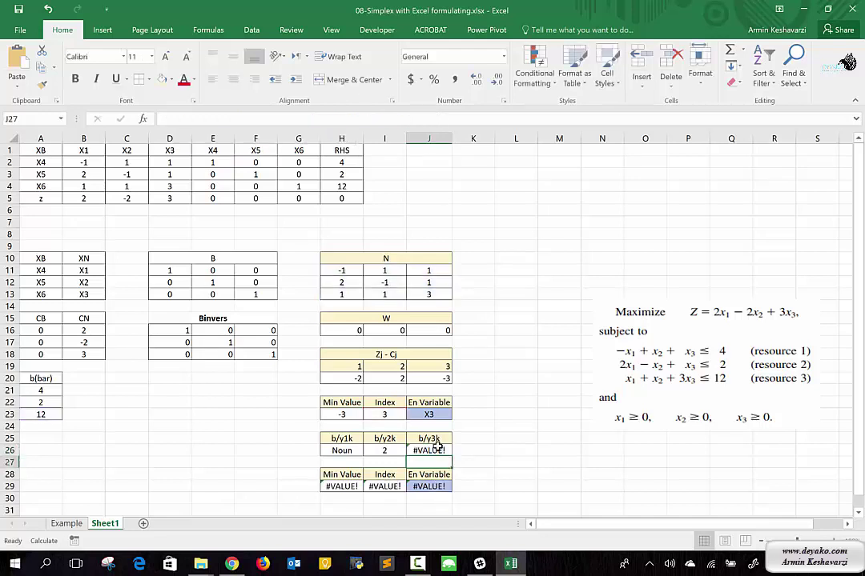
Add a division sign to the J26 ratio formula and recommit it
{"action": "left_click", "coordinate": [432, 450]}
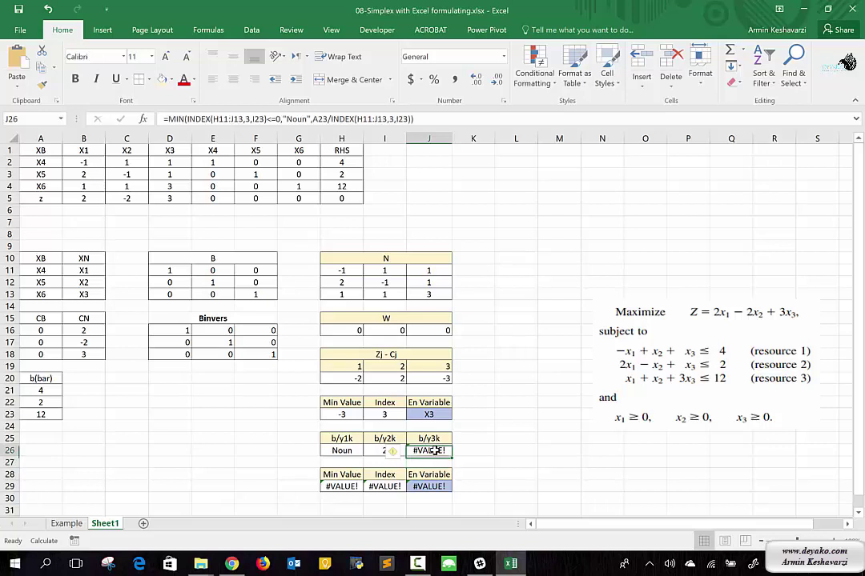
{"action": "left_click", "coordinate": [312, 119]}
{"action": "type", "text": "/"}
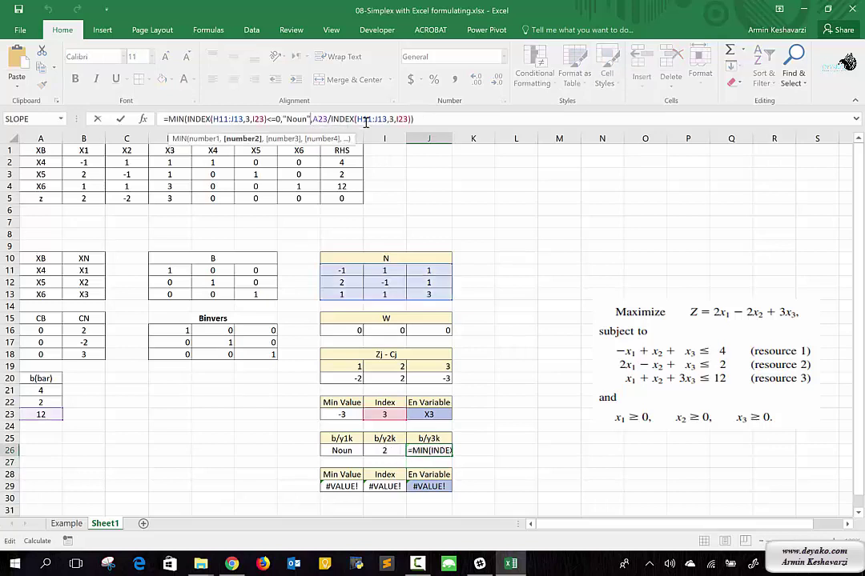
{"action": "left_click", "coordinate": [365, 119]}
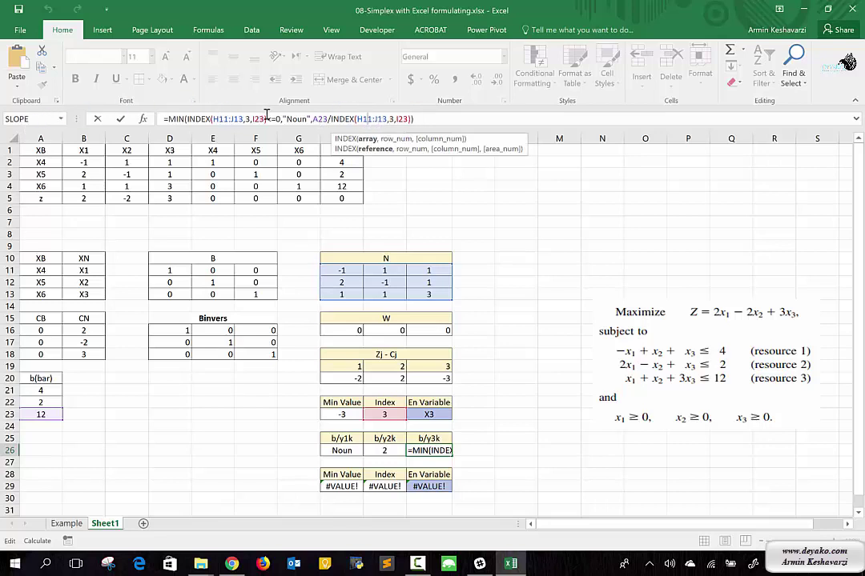
{"action": "left_click", "coordinate": [316, 118]}
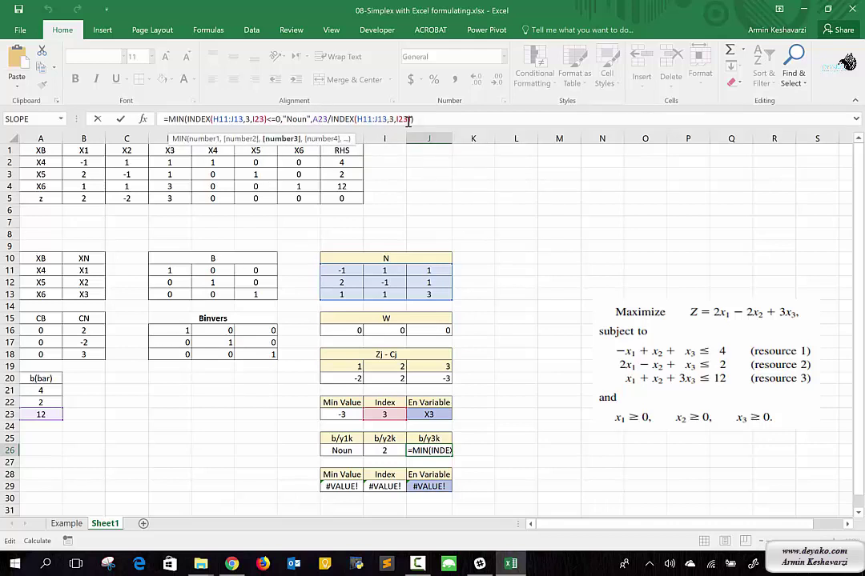
{"action": "key", "text": "Return"}
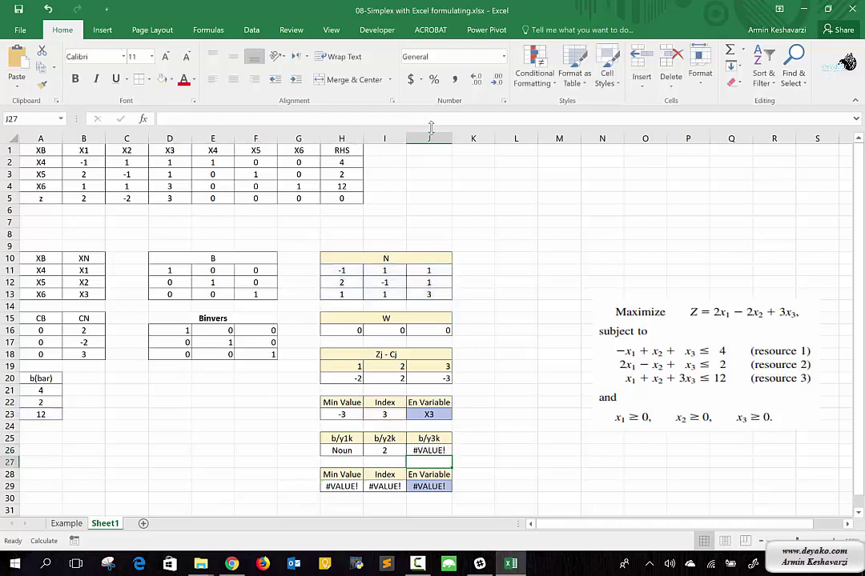
Change the J26 test to less-than-or-equal to 0, recommit, and show MIN's Function Arguments
{"action": "left_click", "coordinate": [430, 451]}
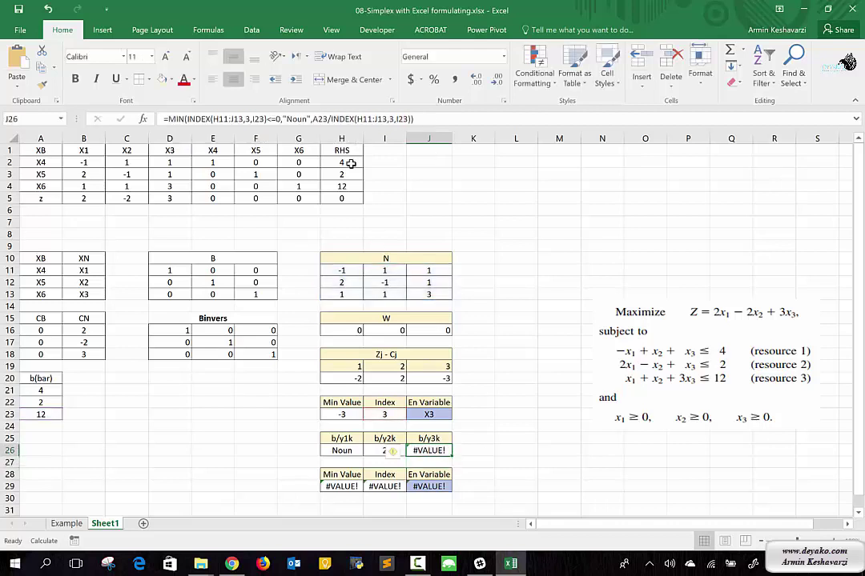
{"action": "left_click", "coordinate": [435, 119]}
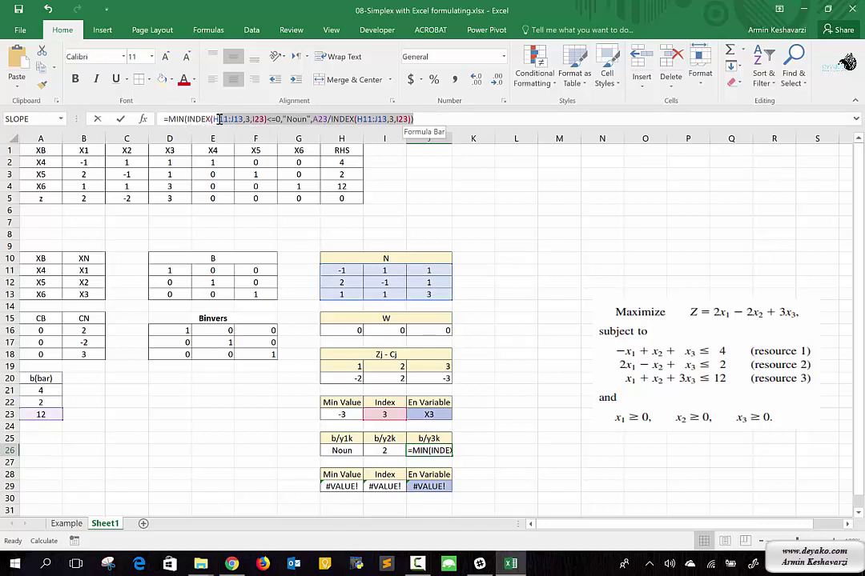
{"action": "left_click", "coordinate": [261, 118]}
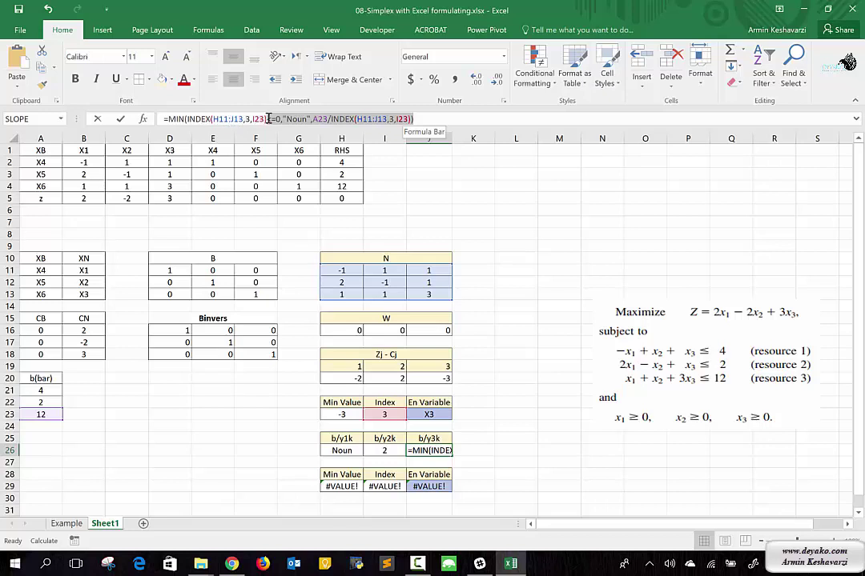
{"action": "left_click", "coordinate": [268, 118]}
{"action": "type", "text": "<"}
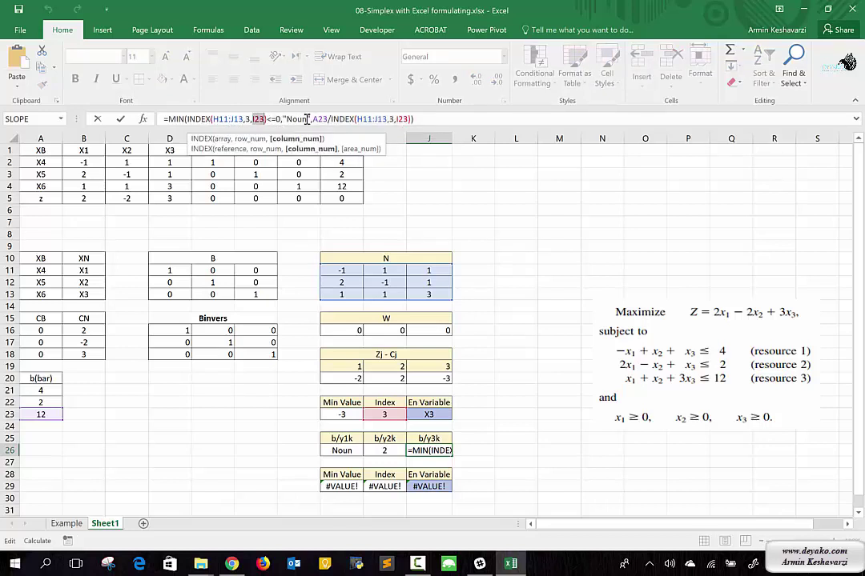
{"action": "left_click", "coordinate": [405, 118]}
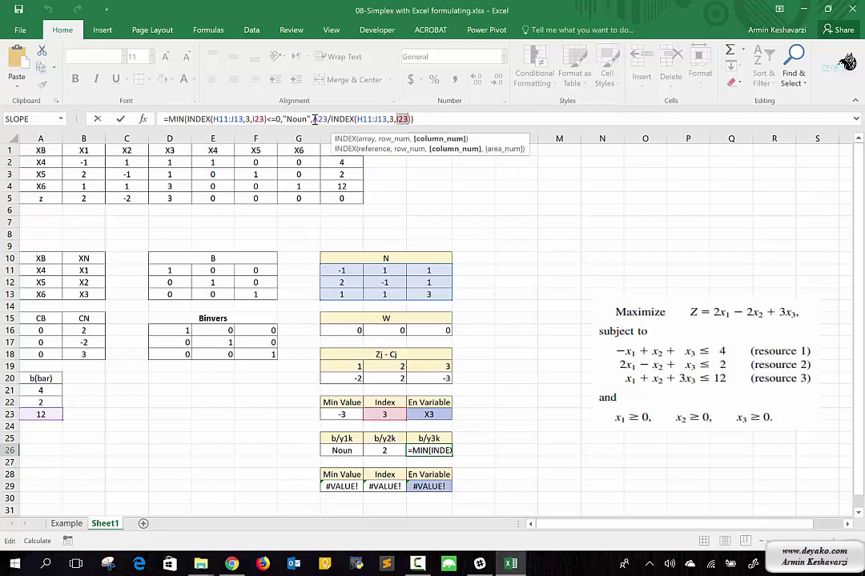
{"action": "left_click", "coordinate": [277, 119]}
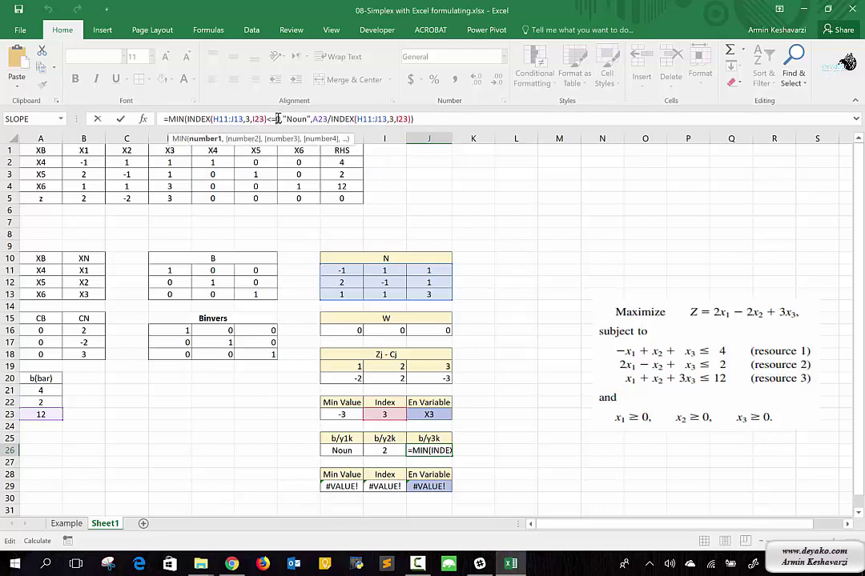
{"action": "type", "text": "0"}
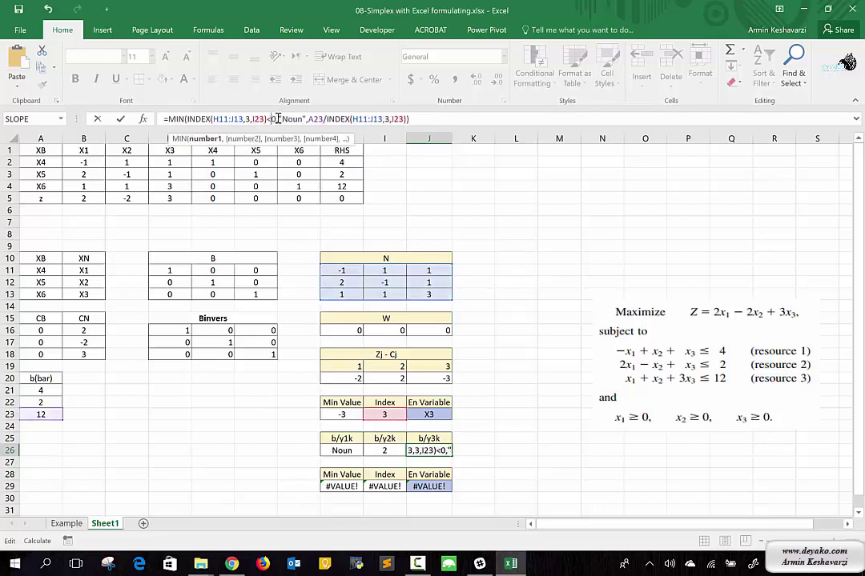
{"action": "key", "text": "Return"}
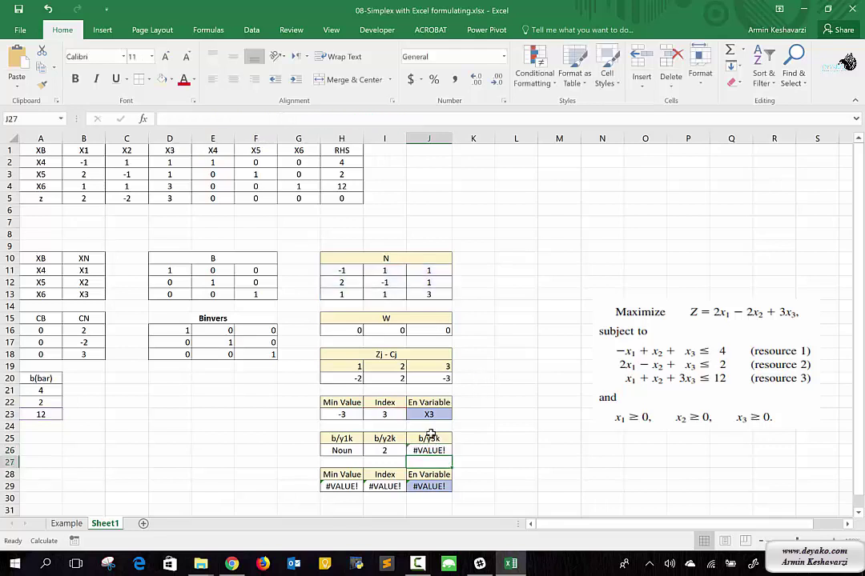
{"action": "left_click", "coordinate": [424, 448]}
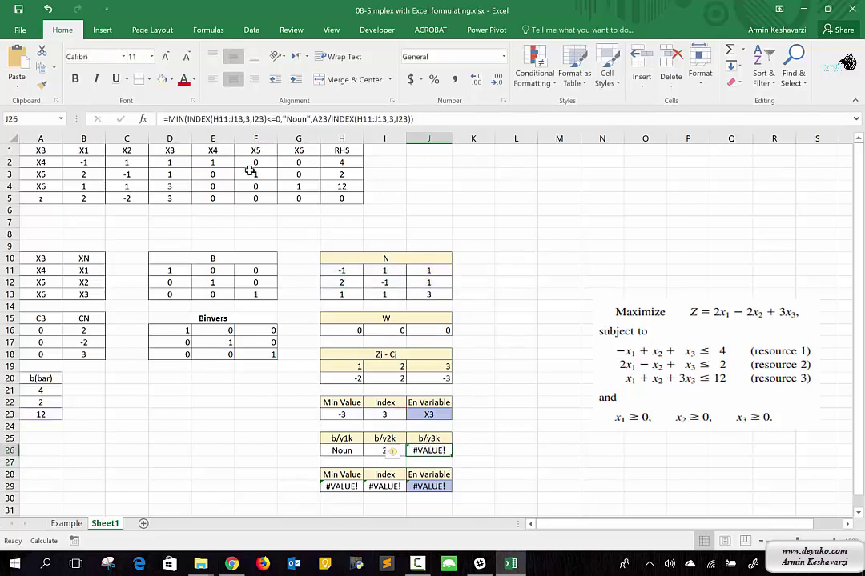
{"action": "left_click", "coordinate": [143, 118]}
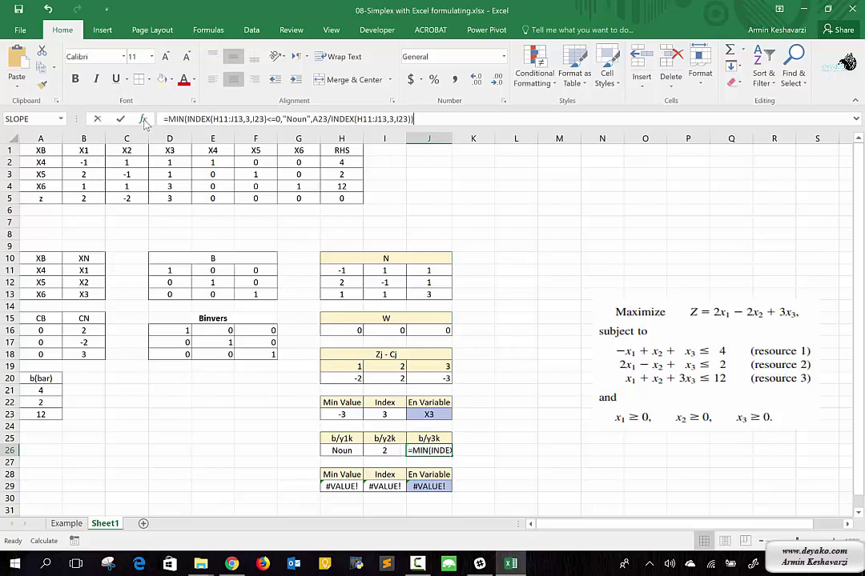
In Function Arguments, correct the <=0 test and the "Noun" text, then confirm
{"action": "left_click", "coordinate": [335, 233]}
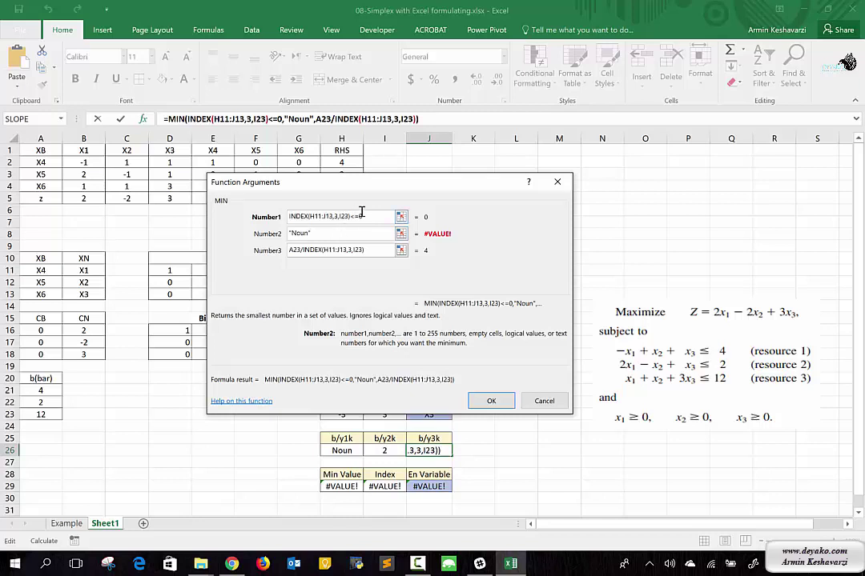
{"action": "key", "text": "BackSpace"}
{"action": "key", "text": "BackSpace"}
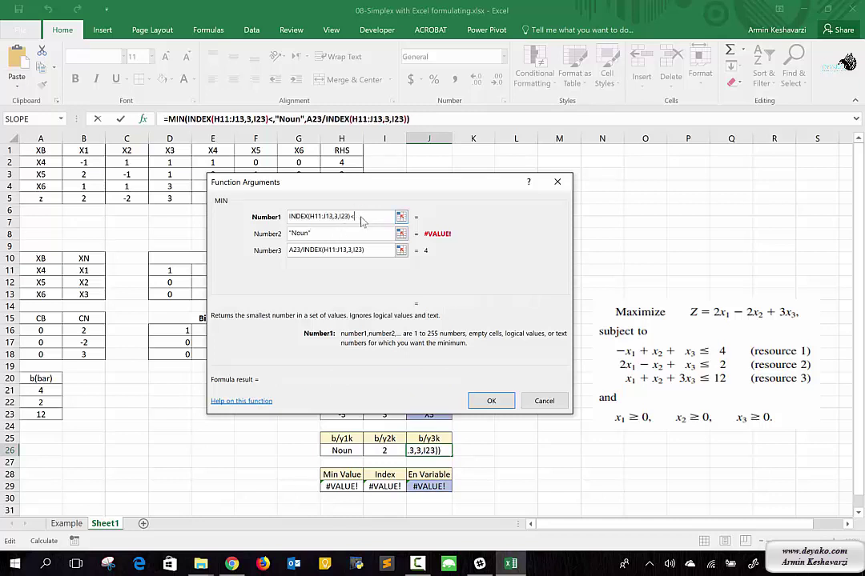
{"action": "type", "text": "0"}
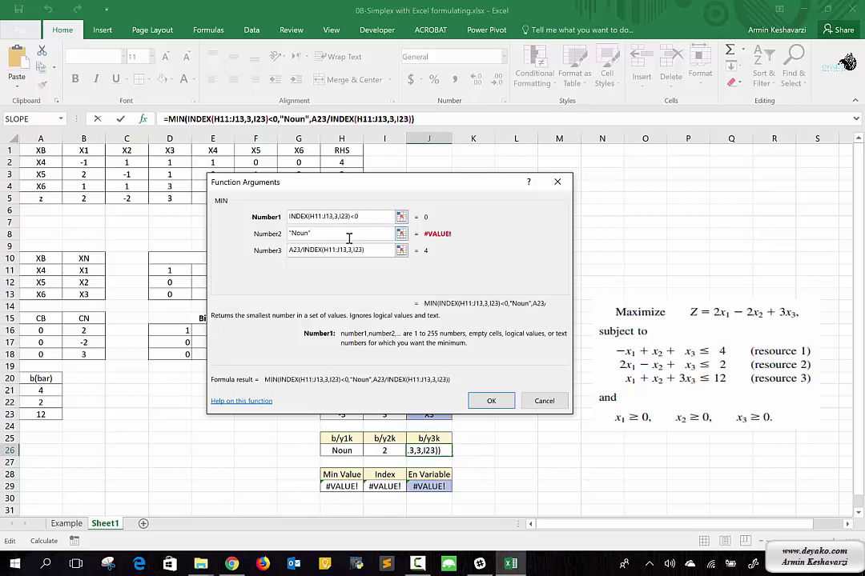
{"action": "left_click", "coordinate": [354, 239]}
{"action": "left_click", "coordinate": [358, 253]}
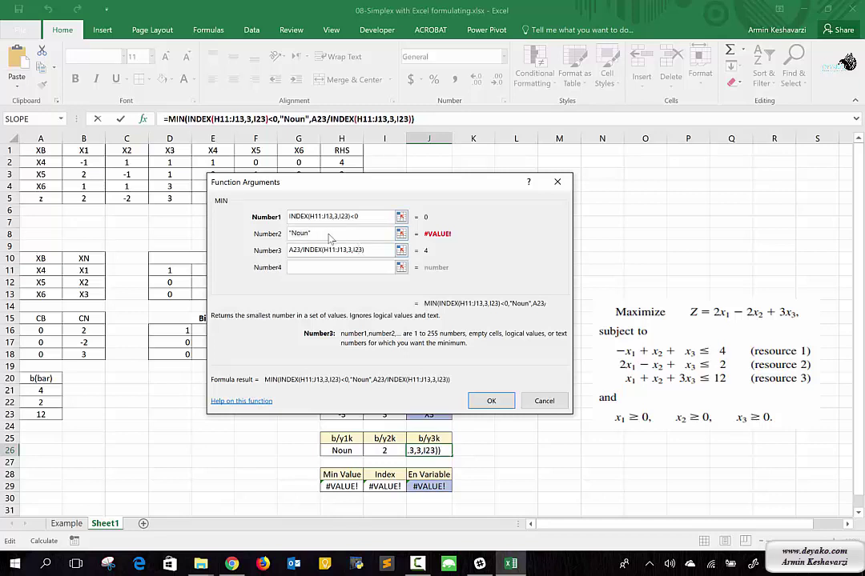
{"action": "key", "text": "BackSpace"}
{"action": "key", "text": "BackSpace"}
{"action": "key", "text": "BackSpace"}
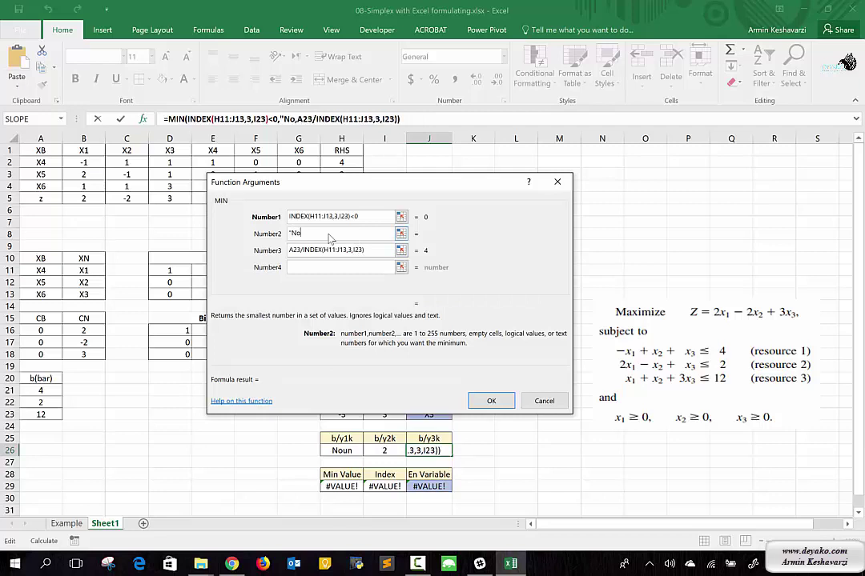
{"action": "type", "text": "n\""}
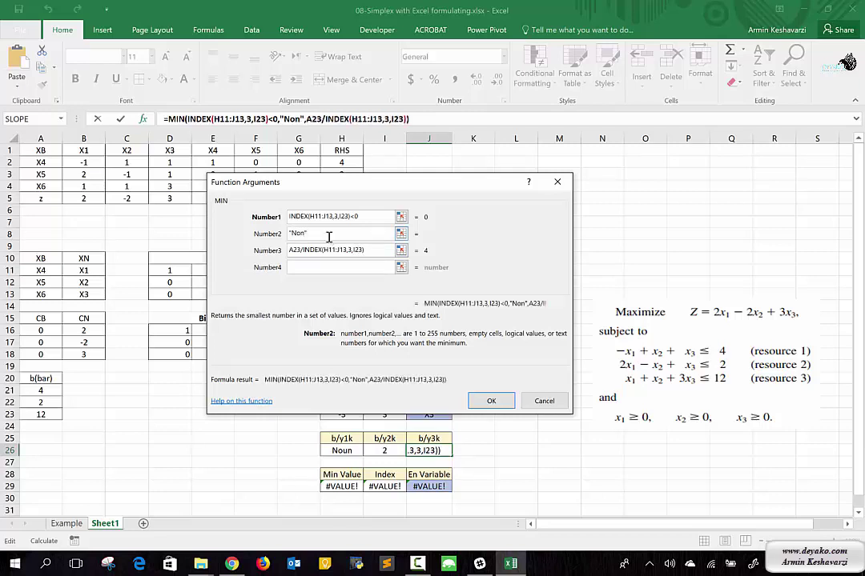
{"action": "key", "text": "Tab"}
{"action": "type", "text": "="}
{"action": "left_click", "coordinate": [342, 237]}
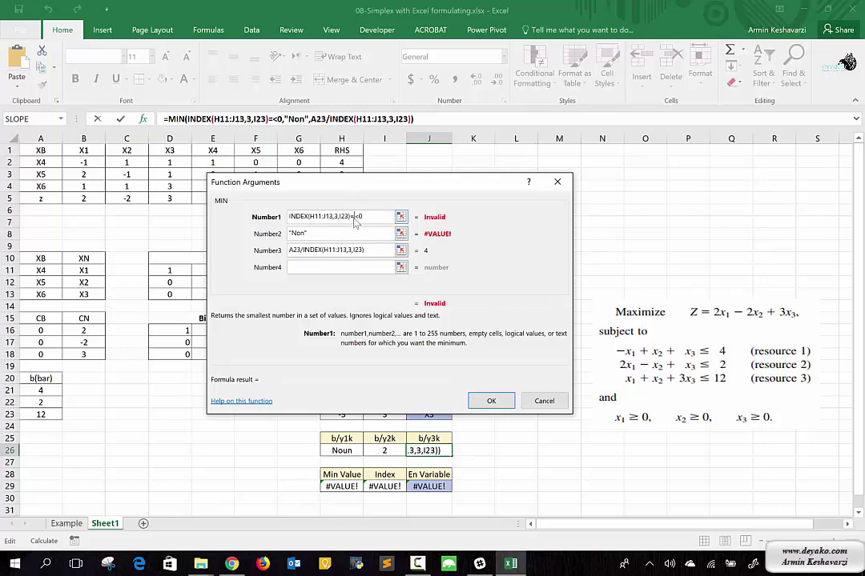
{"action": "key", "text": "BackSpace"}
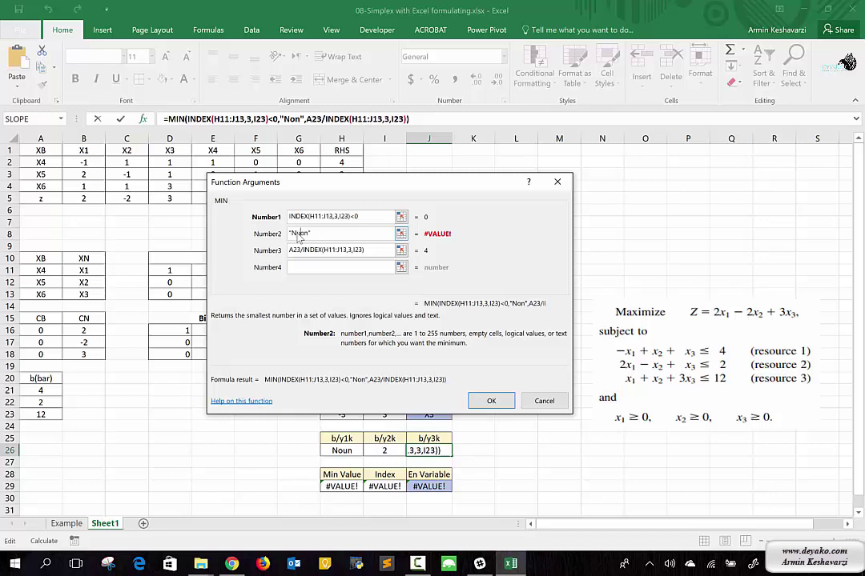
{"action": "type", "text": "u"}
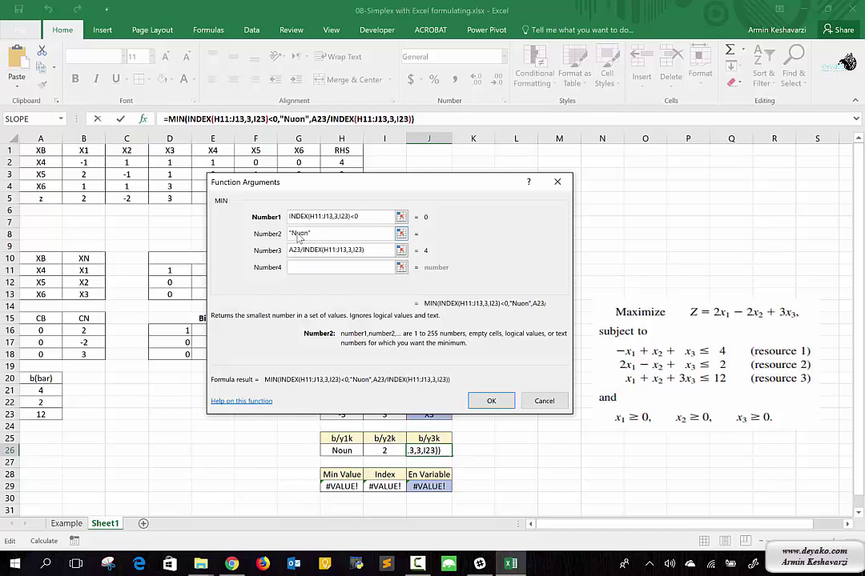
{"action": "left_click", "coordinate": [335, 250]}
{"action": "left_click", "coordinate": [496, 402]}
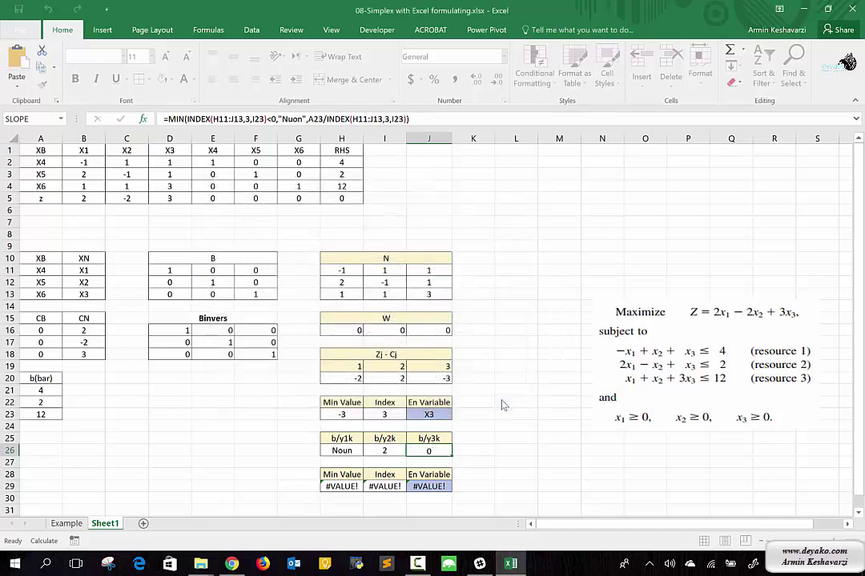
Replace MIN with IF in the J26 formula so the third ratio reads 4
{"action": "double_click", "coordinate": [183, 119]}
{"action": "type", "text": "if"}
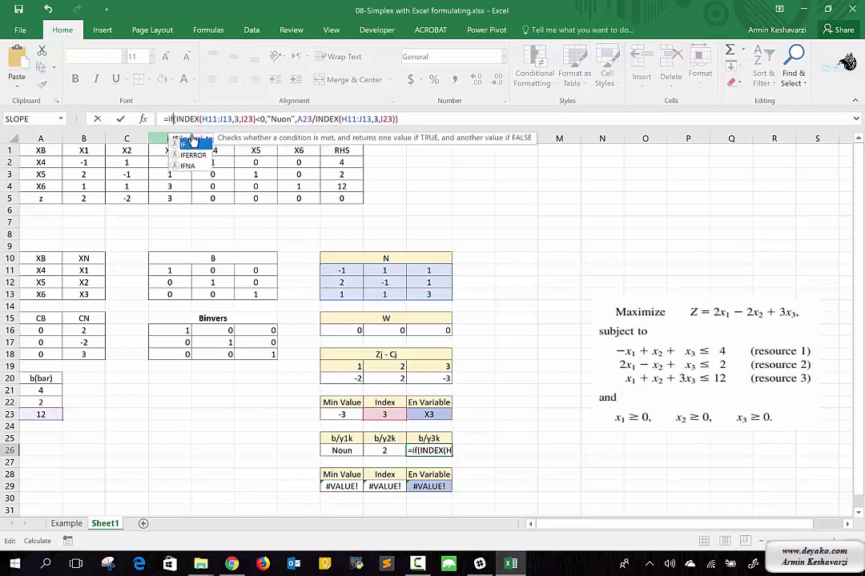
{"action": "double_click", "coordinate": [191, 144]}
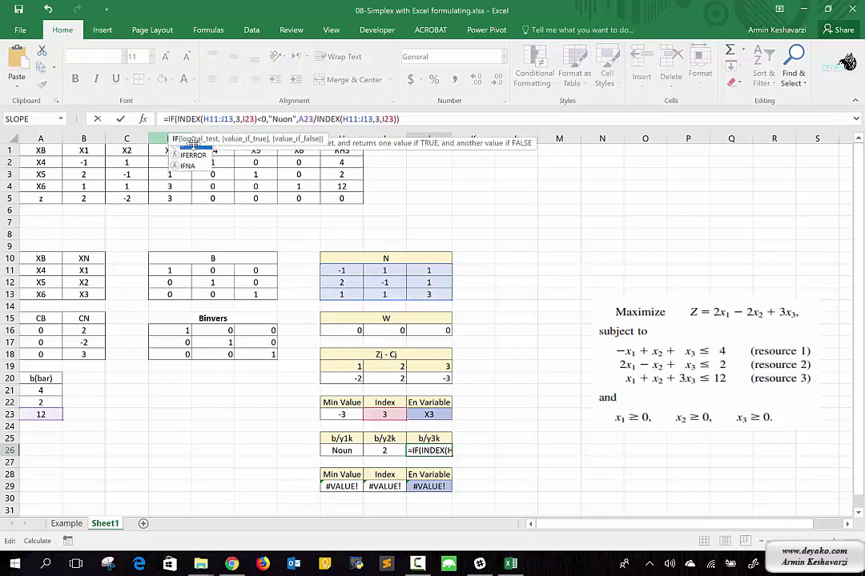
{"action": "left_click", "coordinate": [413, 118]}
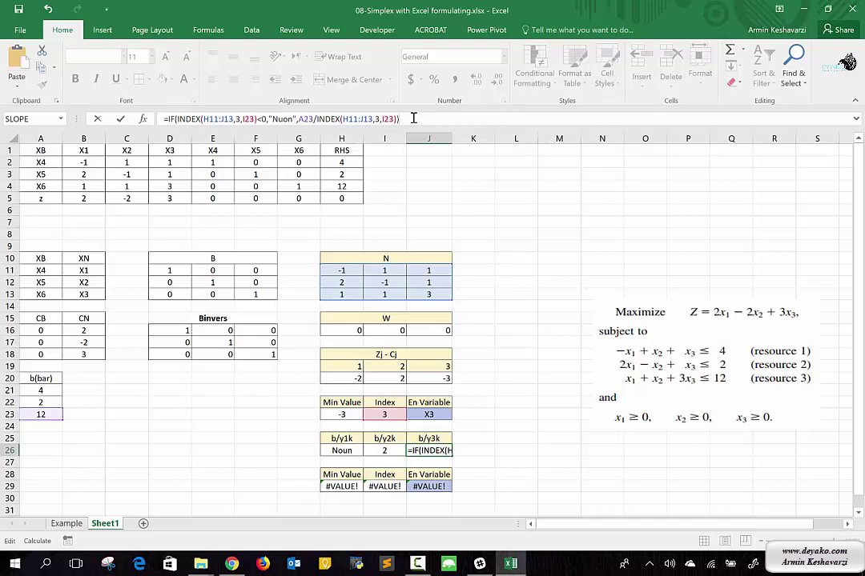
{"action": "key", "text": "Return"}
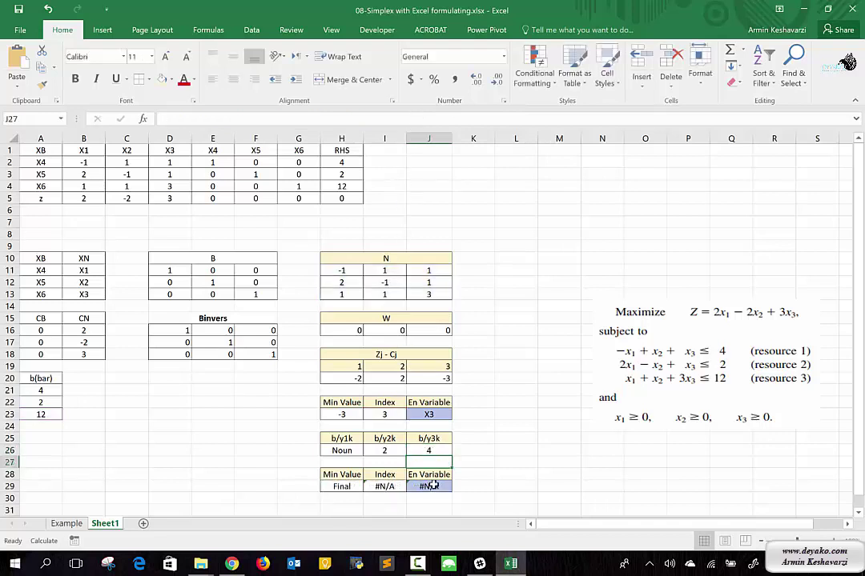
Strip the IF wrapper from H29, leaving =MIN(H26:J26) to give 2
{"action": "left_click", "coordinate": [344, 486]}
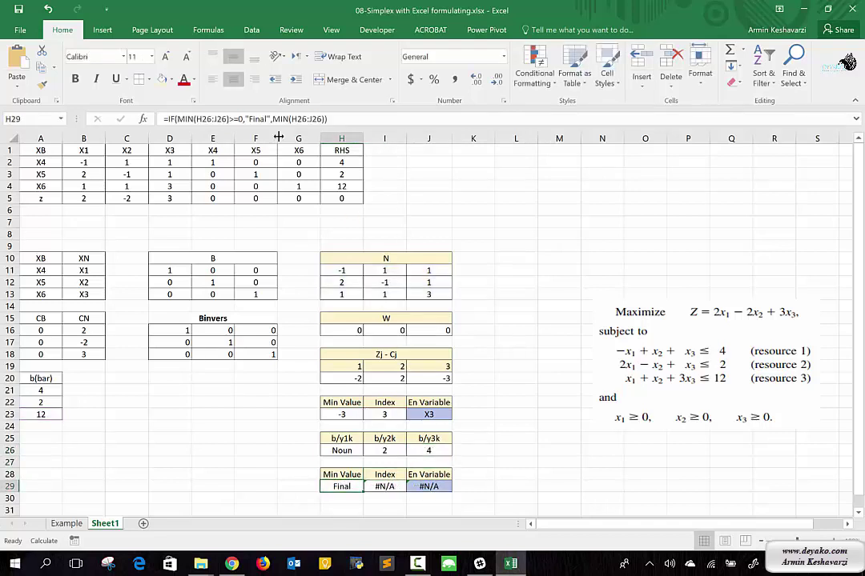
{"action": "left_click", "coordinate": [276, 119]}
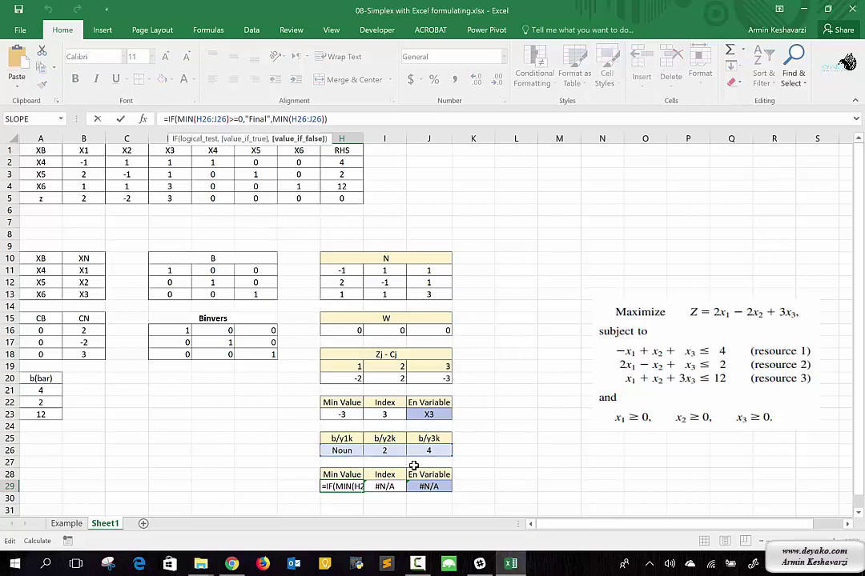
{"action": "left_click", "coordinate": [231, 119]}
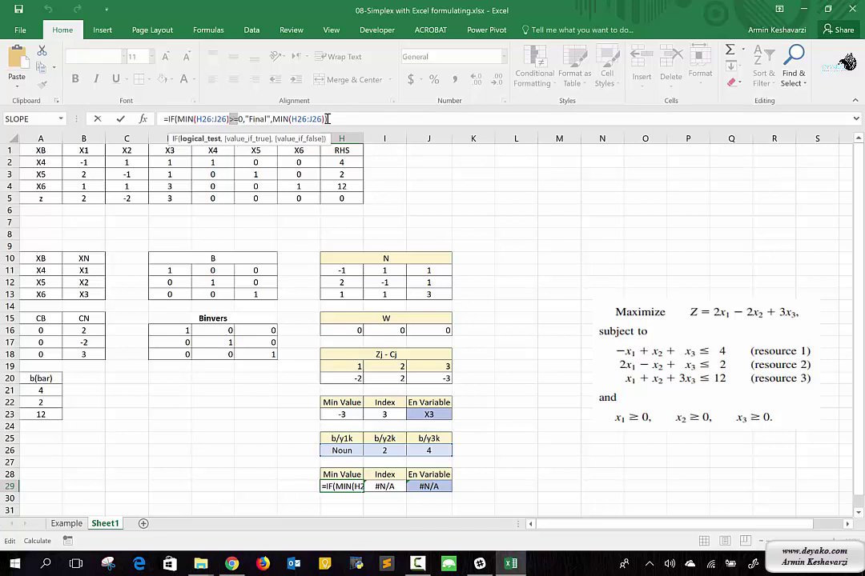
{"action": "left_click_drag", "start_coordinate": [327, 118], "coordinate": [274, 118]}
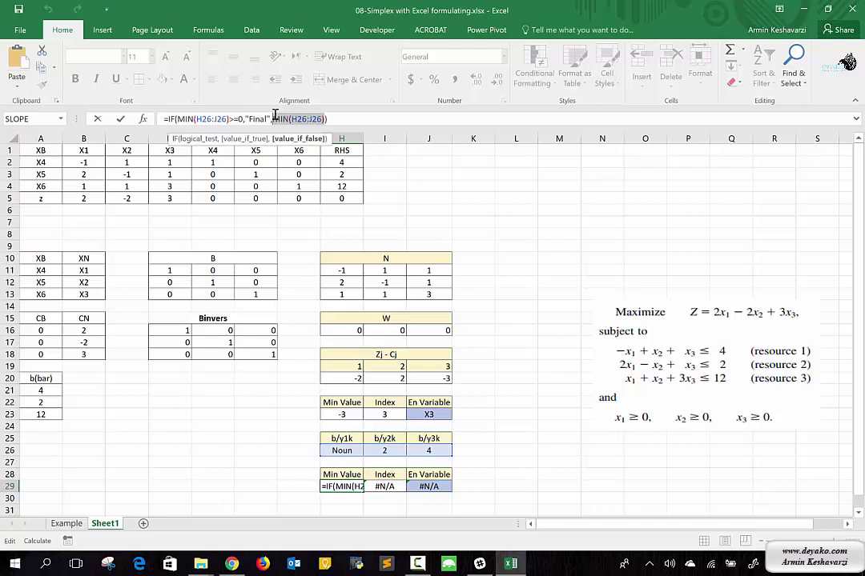
{"action": "key", "text": "BackSpace"}
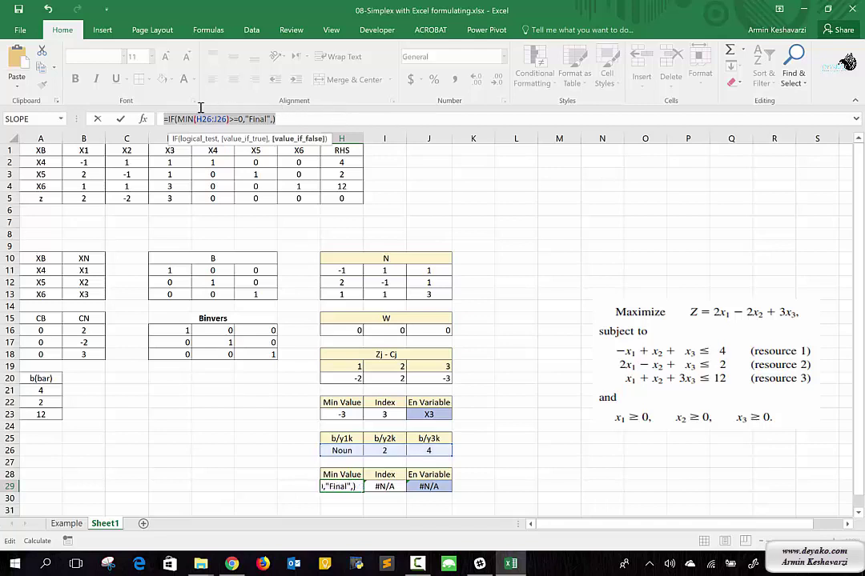
{"action": "triple_click", "coordinate": [169, 118]}
{"action": "type", "text": "=MIN(H26:J26)"}
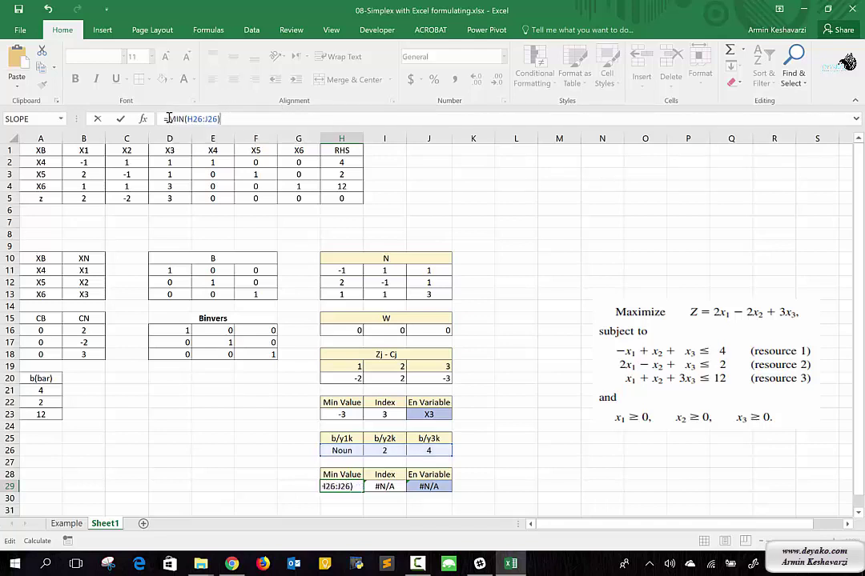
{"action": "key", "text": "Return"}
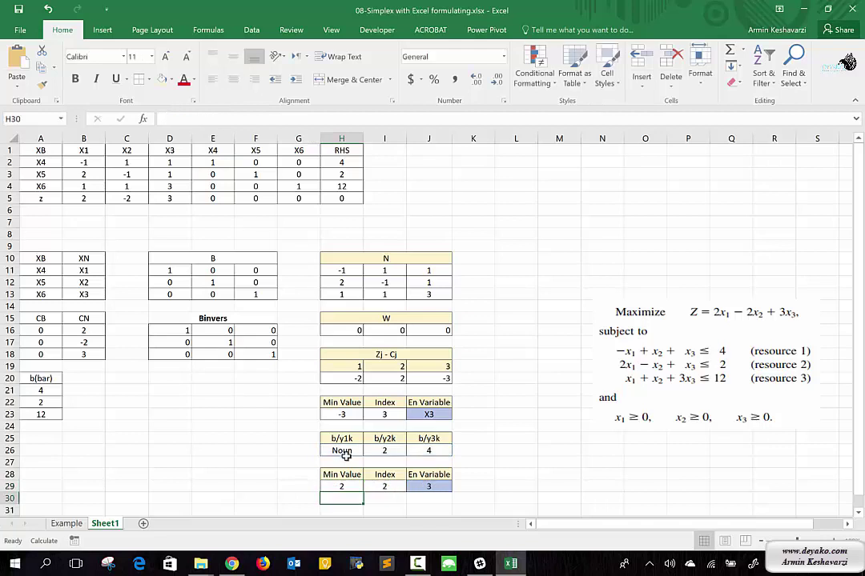
Check the H26 and H29 formulas and recommit the I29 MATCH formula, giving Index 2
{"action": "left_click", "coordinate": [332, 450]}
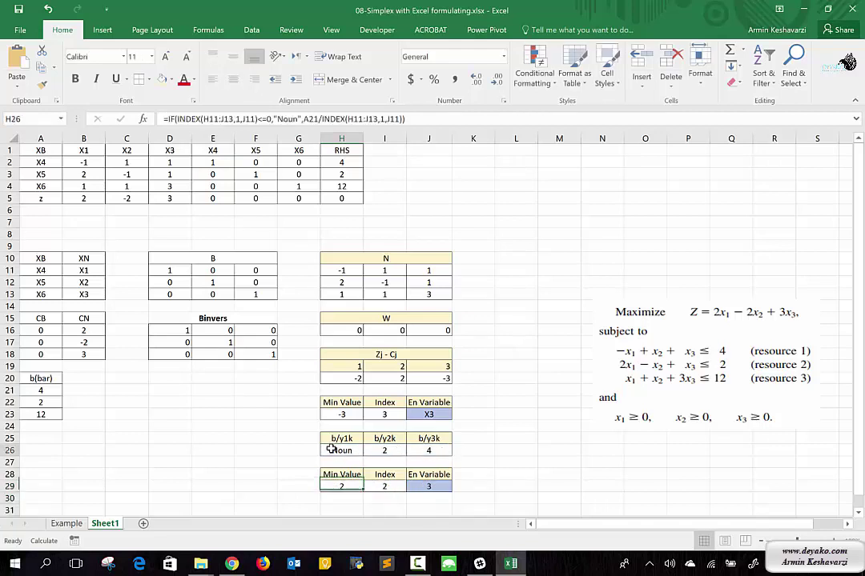
{"action": "left_click", "coordinate": [353, 486]}
{"action": "left_click", "coordinate": [382, 486]}
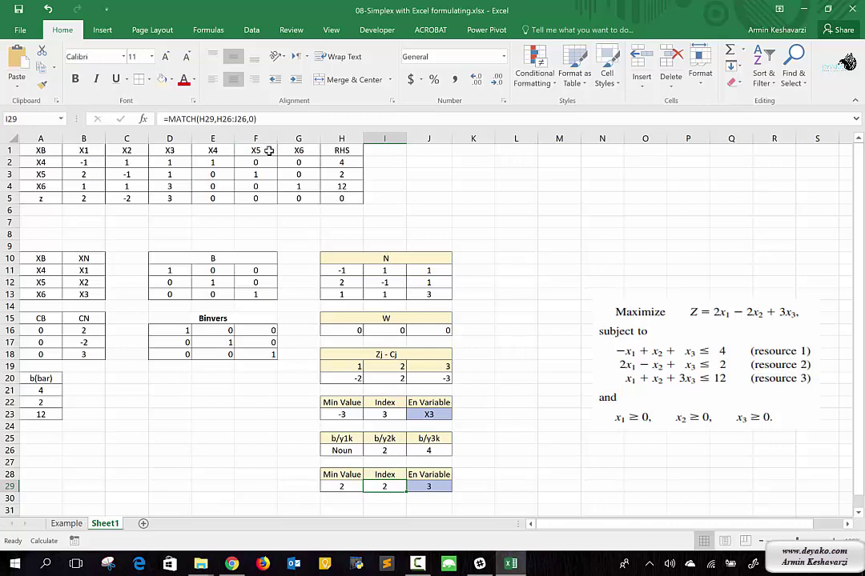
{"action": "left_click", "coordinate": [243, 119]}
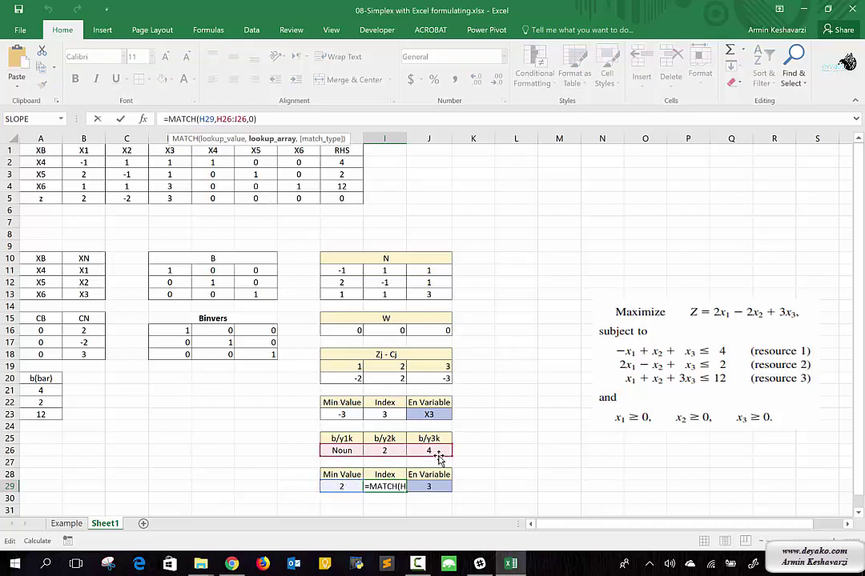
{"action": "key", "text": "Return"}
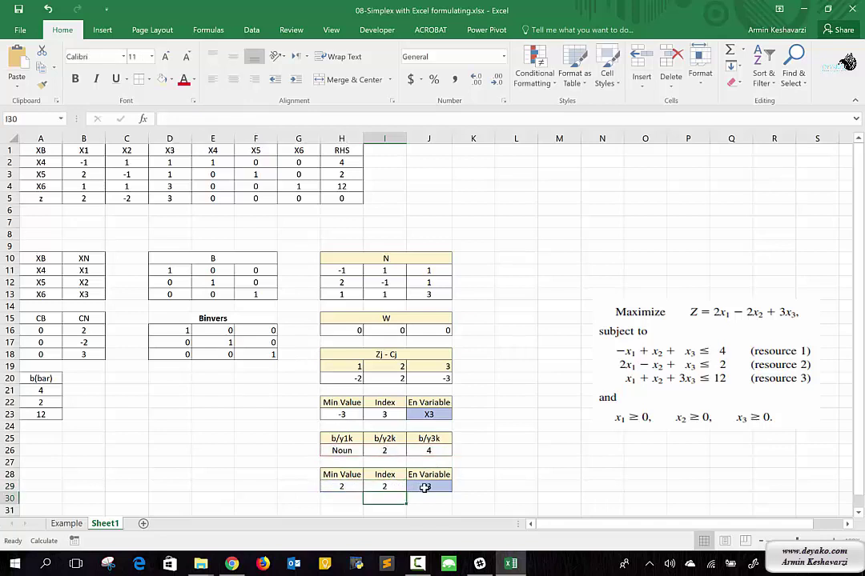
Point the J29 INDEX lookup at A11:A13 so it returns X5
{"action": "left_click", "coordinate": [424, 488]}
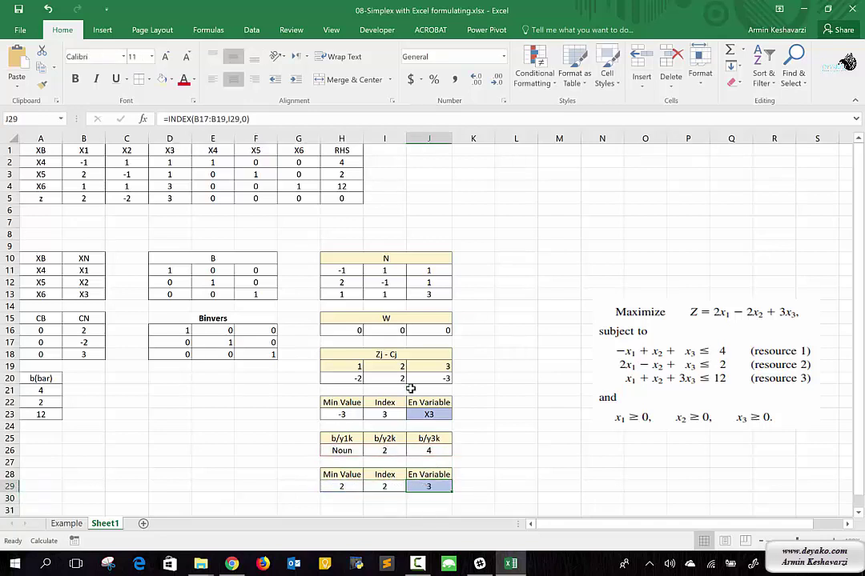
{"action": "left_click", "coordinate": [245, 119]}
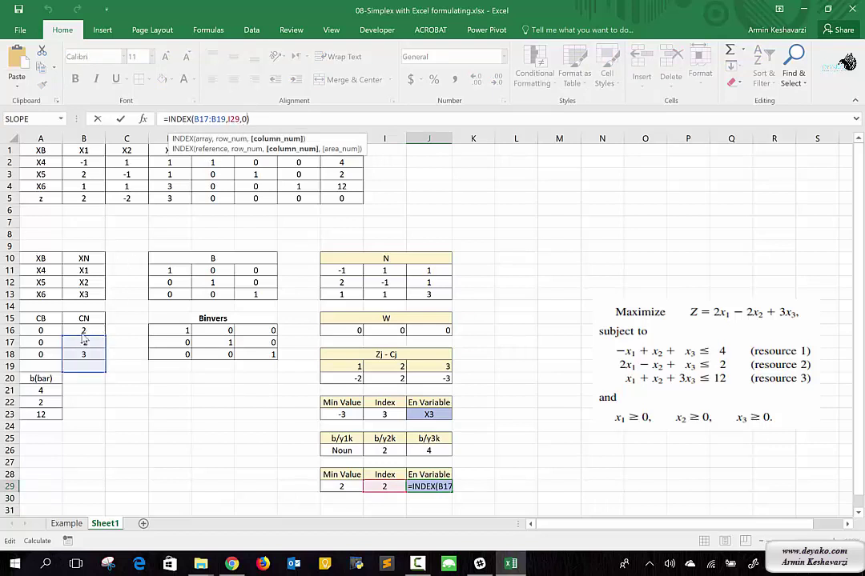
{"action": "left_click_drag", "start_coordinate": [87, 340], "coordinate": [57, 338]}
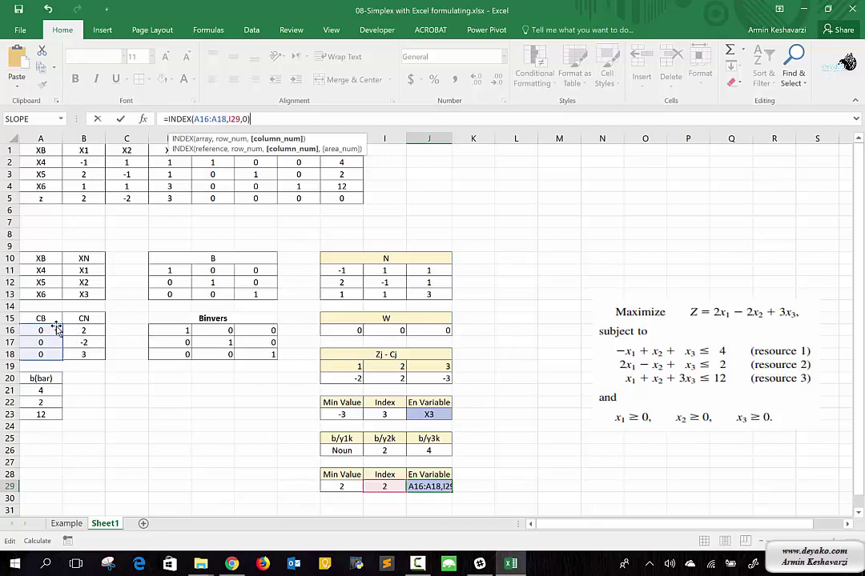
{"action": "left_click_drag", "start_coordinate": [58, 338], "coordinate": [58, 276]}
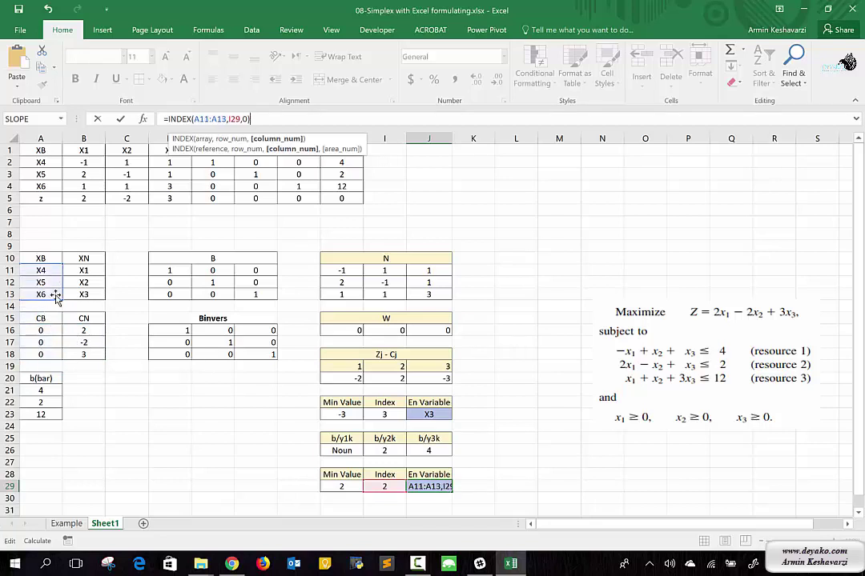
{"action": "key", "text": "Return"}
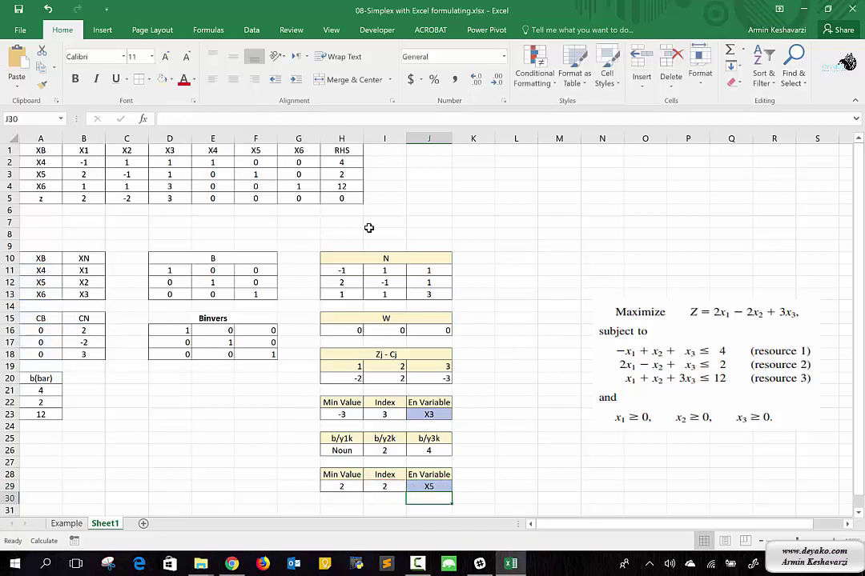
Shade J29 light pink, then review the H20 and H23 formulas
{"action": "left_click", "coordinate": [433, 487]}
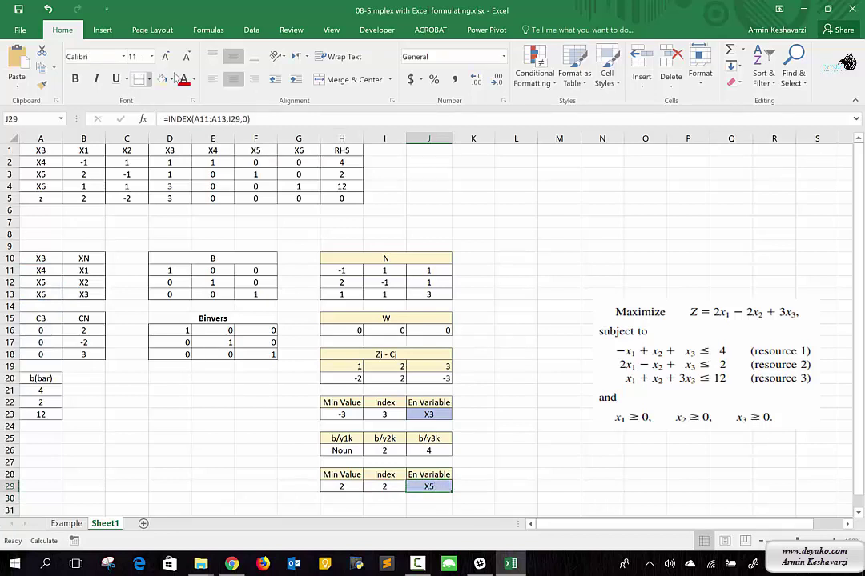
{"action": "left_click", "coordinate": [171, 79]}
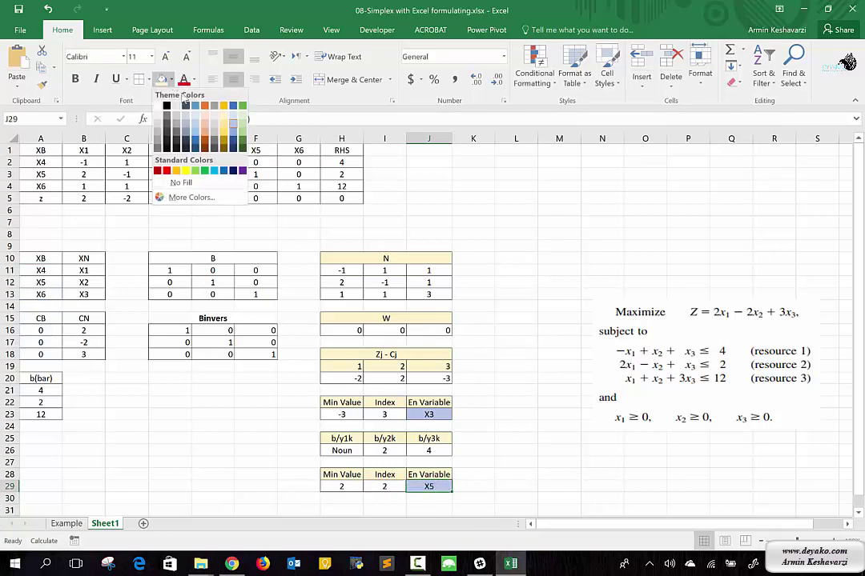
{"action": "left_click", "coordinate": [208, 119]}
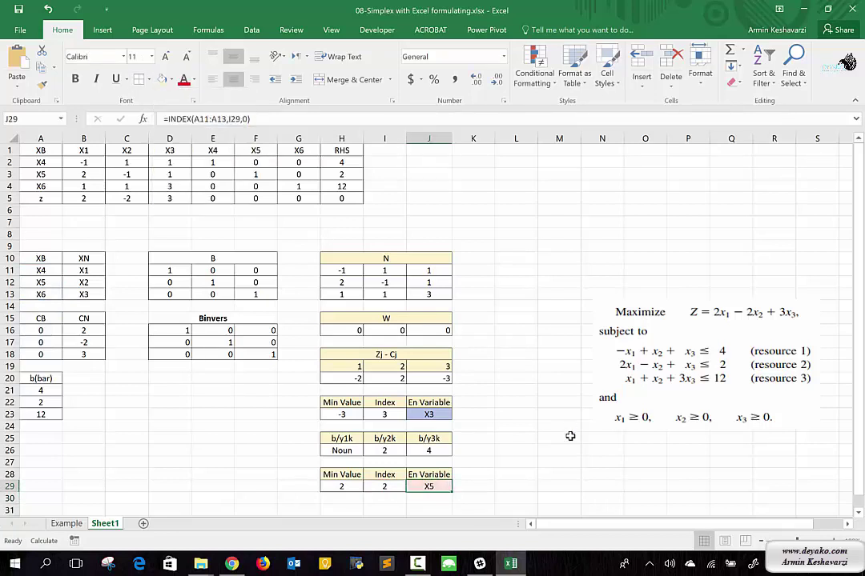
{"action": "left_click", "coordinate": [503, 462]}
{"action": "left_click", "coordinate": [438, 487]}
{"action": "left_click", "coordinate": [350, 376]}
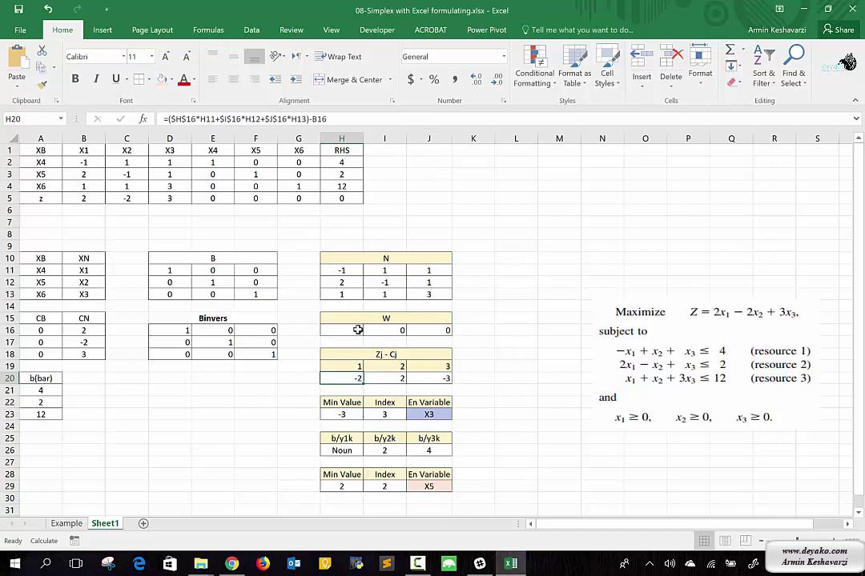
{"action": "left_click", "coordinate": [325, 413]}
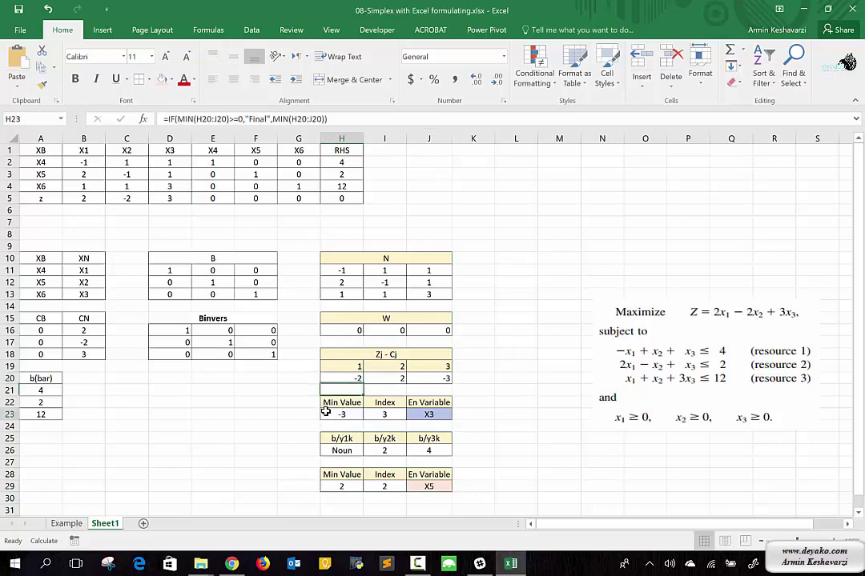
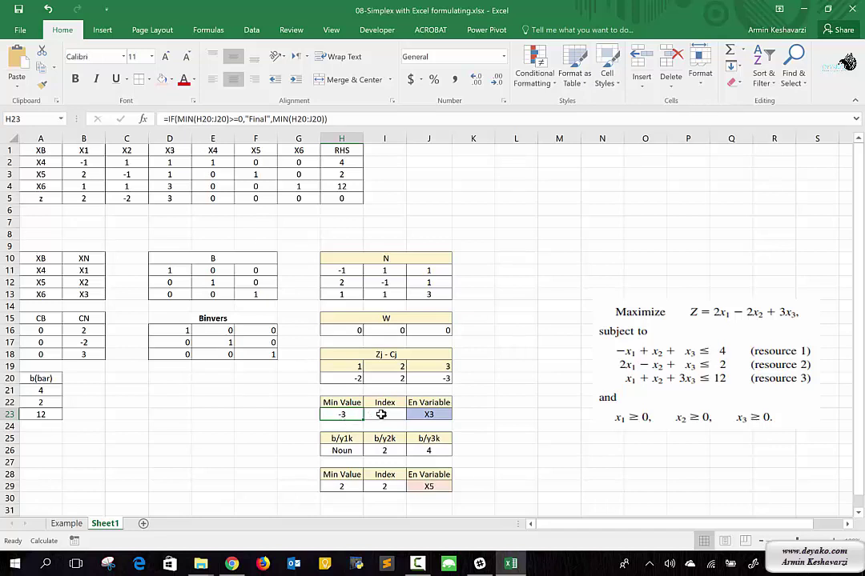
Replace the IF formula in H23 with ="Final", turning the Index and variable cells to #N/A
{"action": "left_click", "coordinate": [381, 414]}
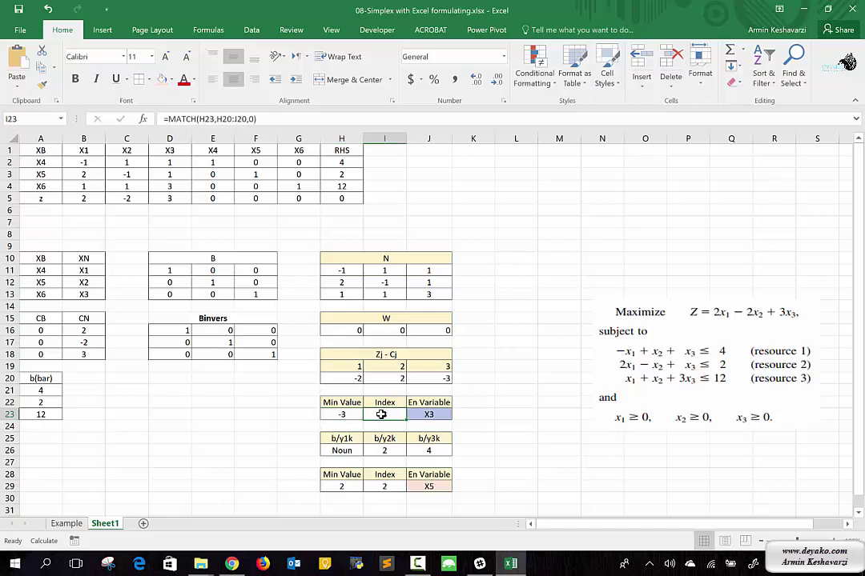
{"action": "left_click", "coordinate": [286, 120]}
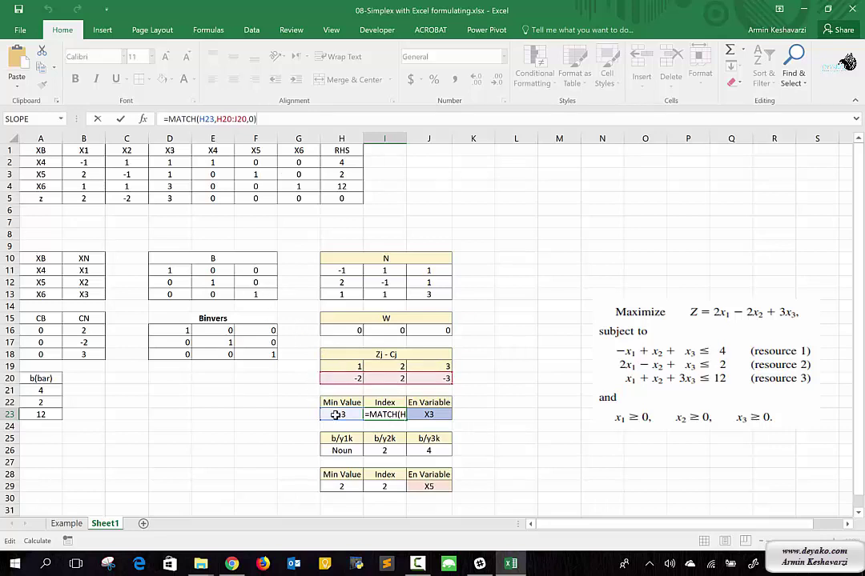
{"action": "left_click", "coordinate": [337, 414]}
{"action": "left_click", "coordinate": [346, 119]}
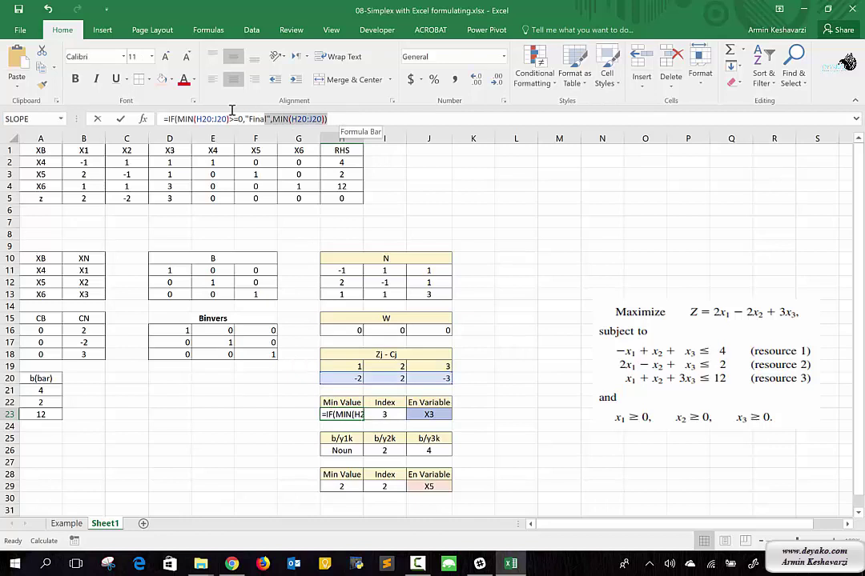
{"action": "key", "text": "BackSpace"}
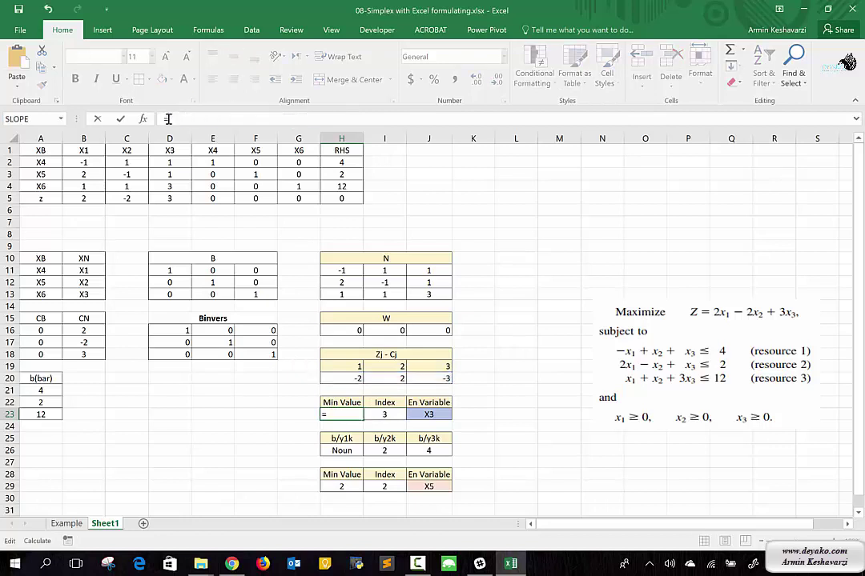
{"action": "type", "text": "\"Final"}
{"action": "type", "text": "\""}
{"action": "key", "text": "Return"}
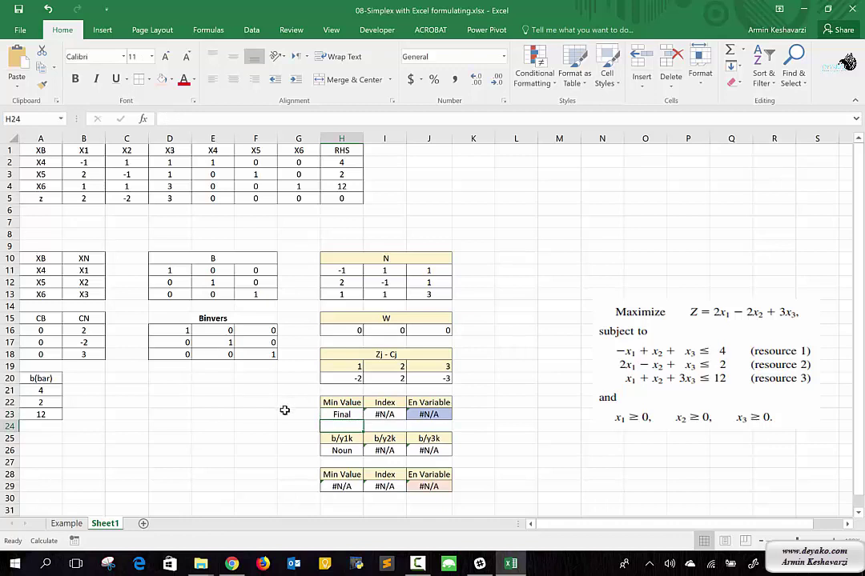
Paste the old min-value formula into F23, then wrap I23's MATCH in IFERROR returning "Final"
{"action": "left_click", "coordinate": [262, 413]}
{"action": "type", "text": "IF(MIN(H20:J20)>=0,\"Final\",MIN(H20:J20))"}
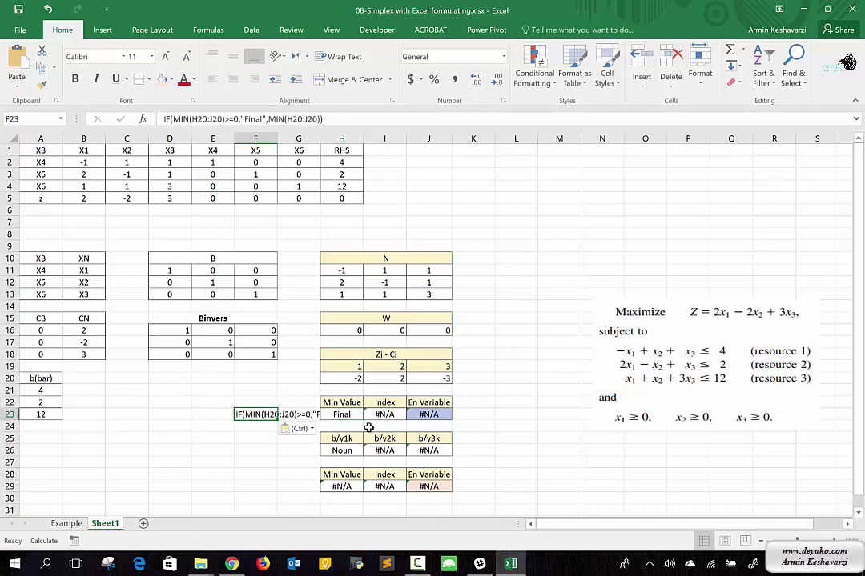
{"action": "left_click", "coordinate": [385, 414]}
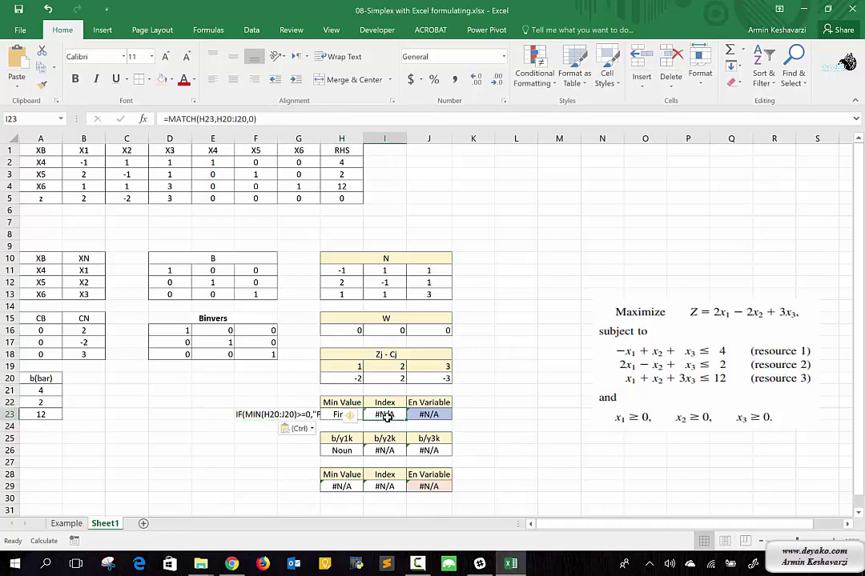
{"action": "left_click", "coordinate": [167, 119]}
{"action": "type", "text": "I"}
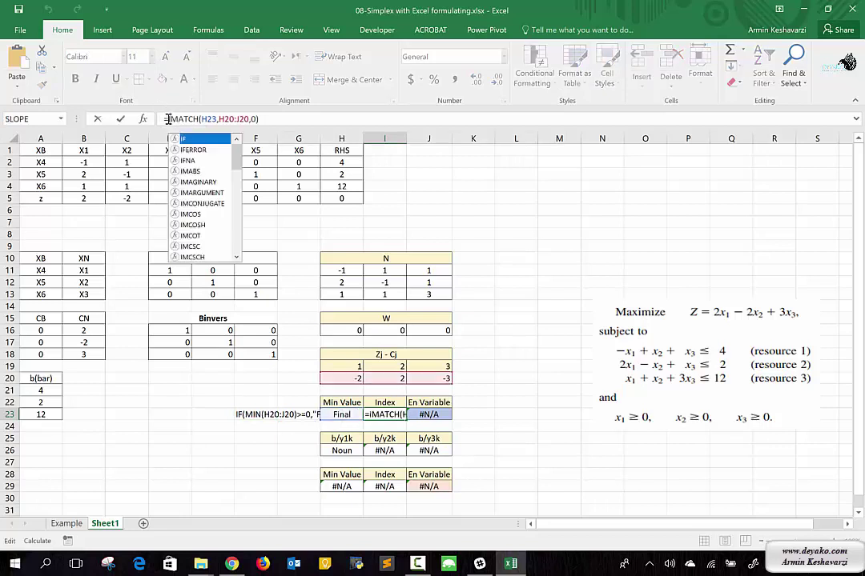
{"action": "type", "text": "fe"}
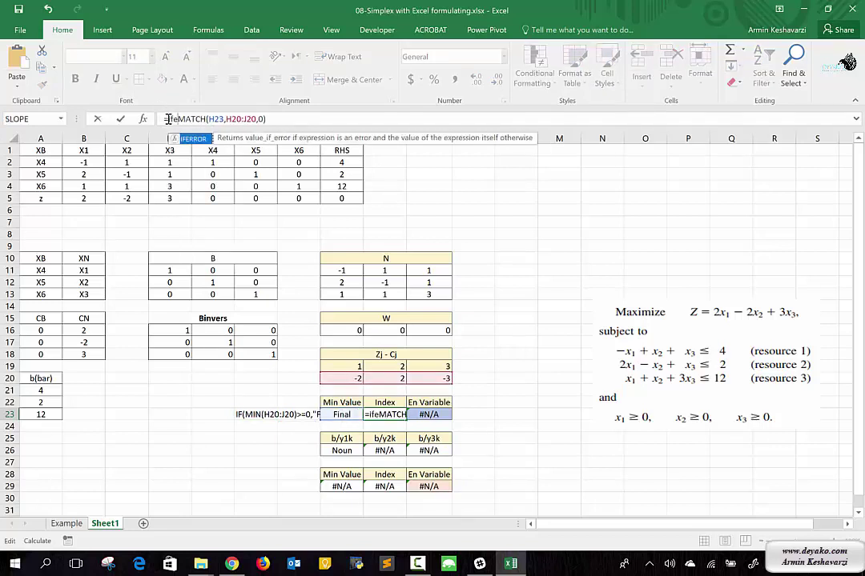
{"action": "key", "text": "Tab"}
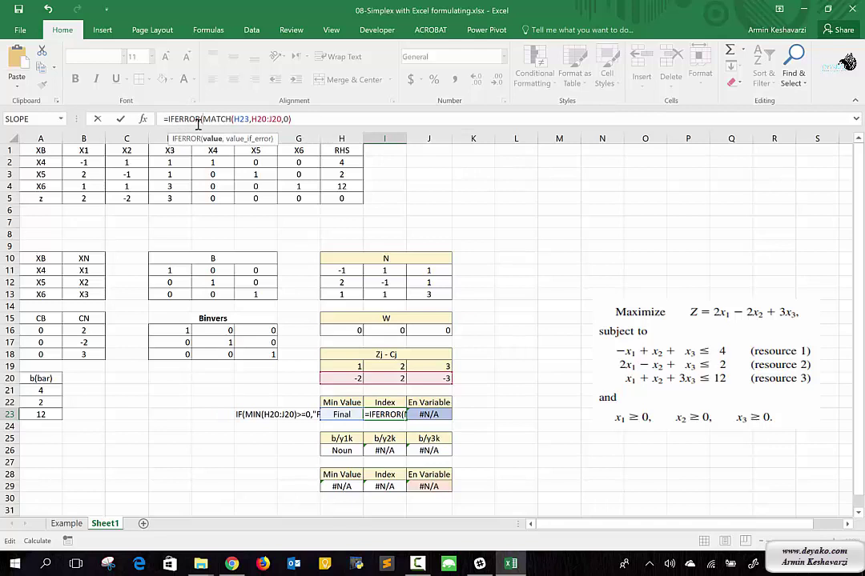
{"action": "left_click", "coordinate": [203, 119]}
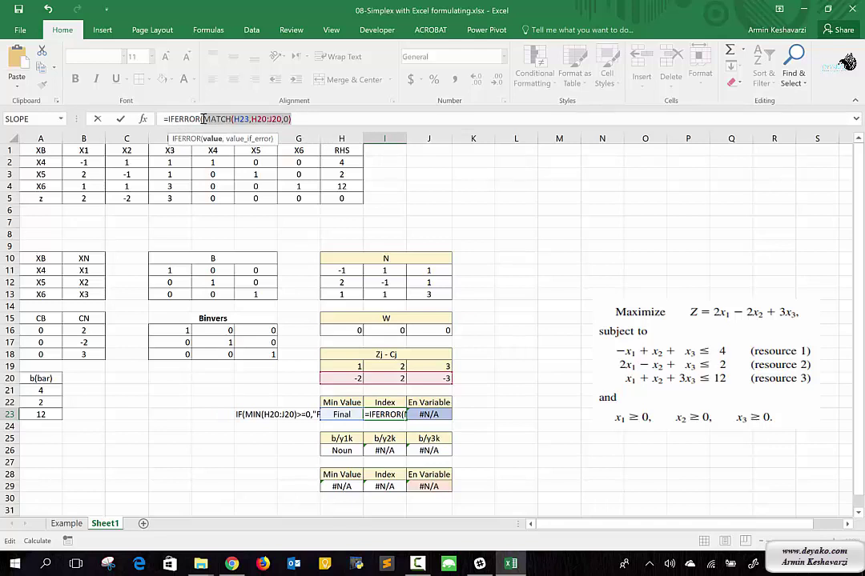
{"action": "left_click", "coordinate": [300, 119]}
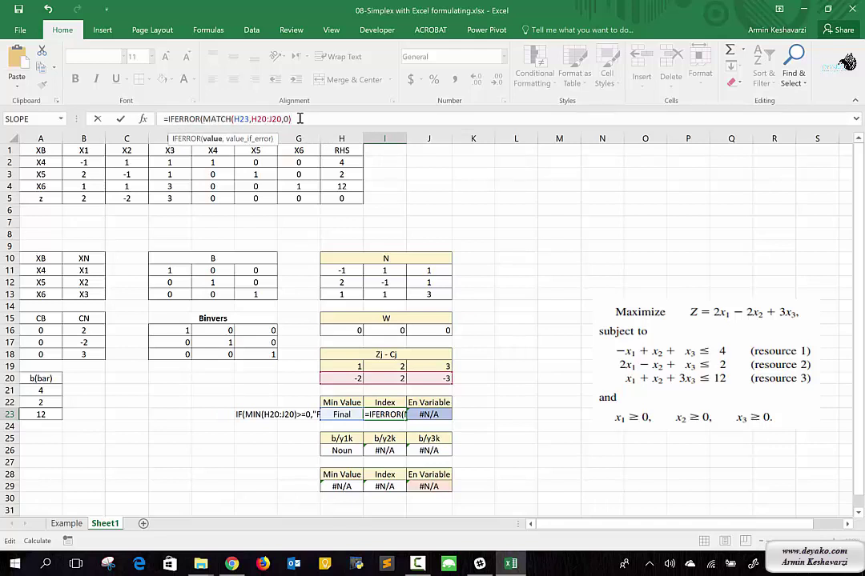
{"action": "type", "text": ","}
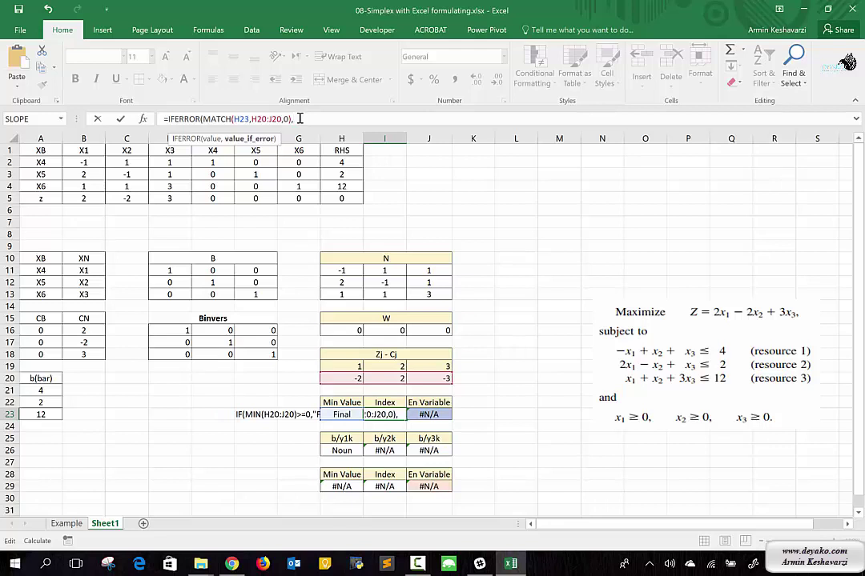
{"action": "type", "text": "\"final"}
{"action": "key", "text": "Return"}
{"action": "left_click", "coordinate": [436, 413]}
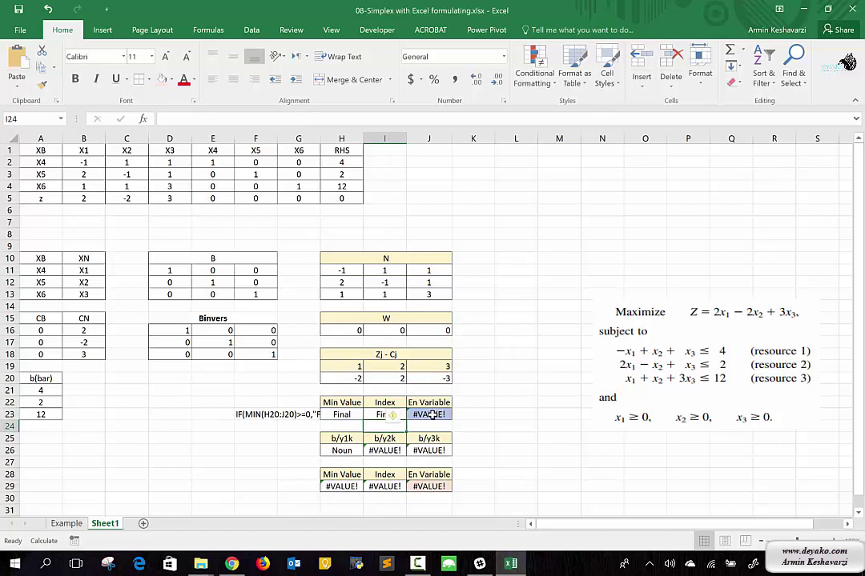
Wrap J23's INDEX(B11:B13,I23,0) formula in IFERROR with the fallback "Final"
{"action": "left_click", "coordinate": [168, 119]}
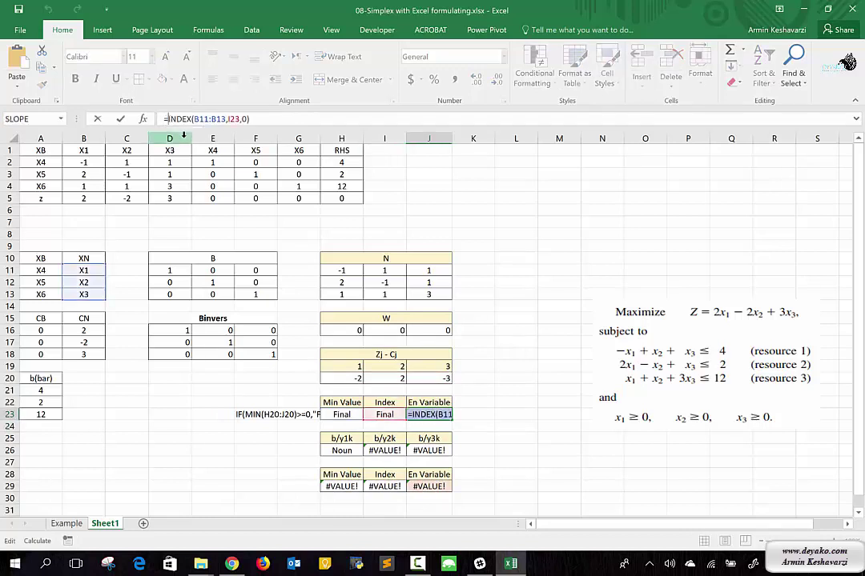
{"action": "type", "text": "IFERROR("}
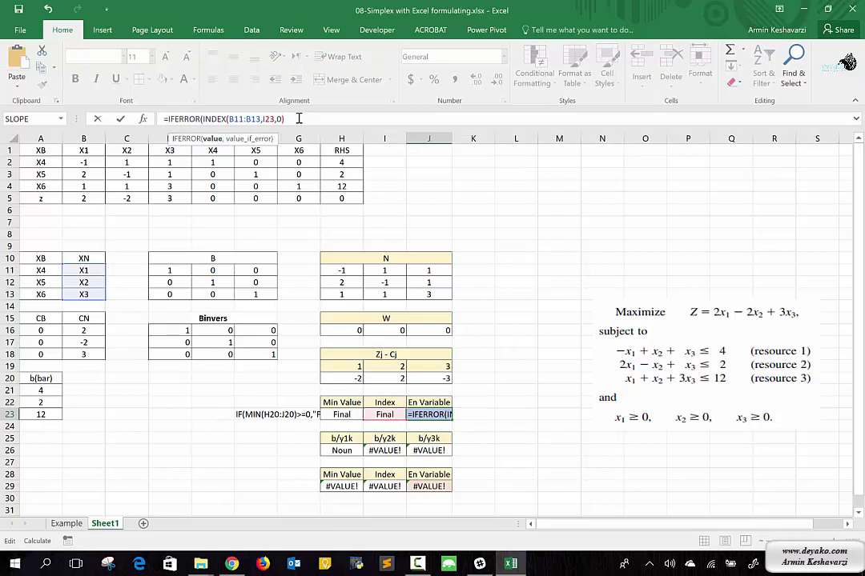
{"action": "type", "text": ",Final"}
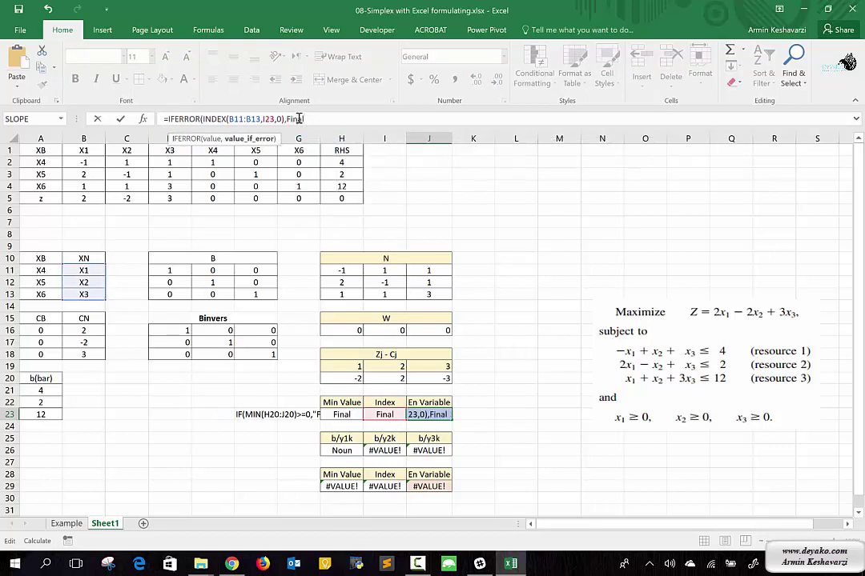
{"action": "key", "text": "BackSpace"}
{"action": "key", "text": "BackSpace"}
{"action": "key", "text": "BackSpace"}
{"action": "key", "text": "BackSpace"}
{"action": "key", "text": "BackSpace"}
{"action": "type", "text": "\""}
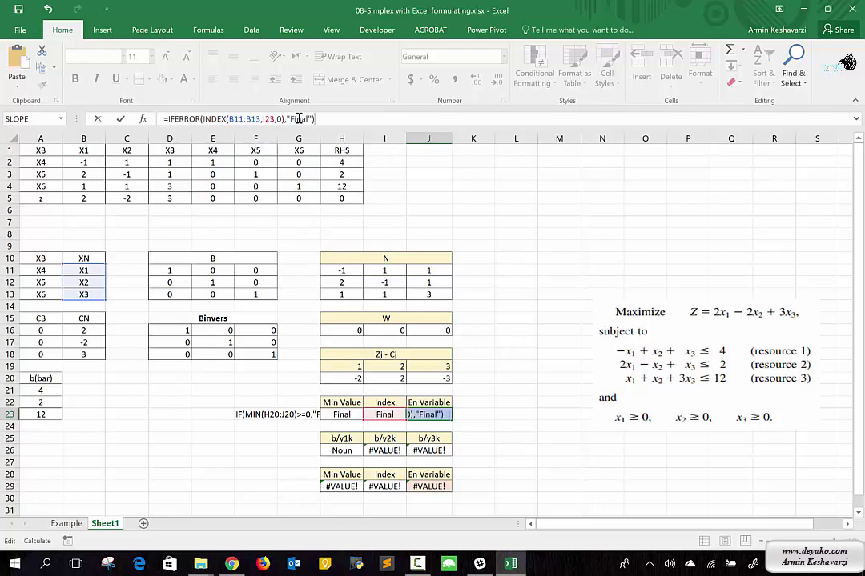
{"action": "key", "text": "Return"}
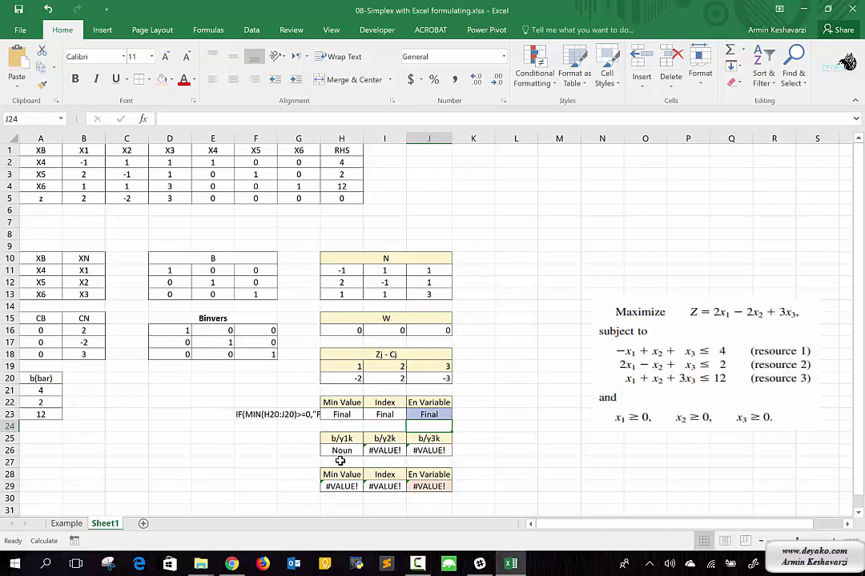
Wrap H26's b/y1k IF formula in IFERROR with a "Final" fallback, leaving it showing Noun
{"action": "left_click", "coordinate": [340, 453]}
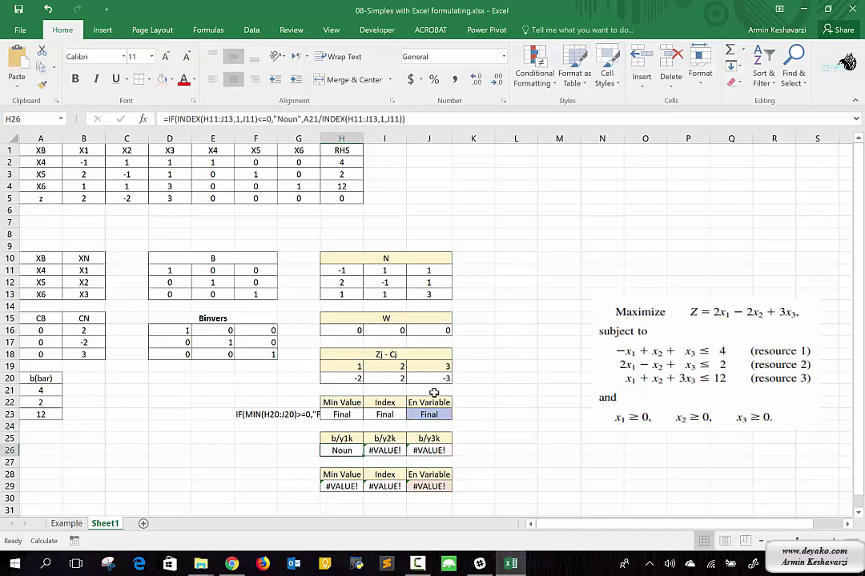
{"action": "left_click", "coordinate": [198, 119]}
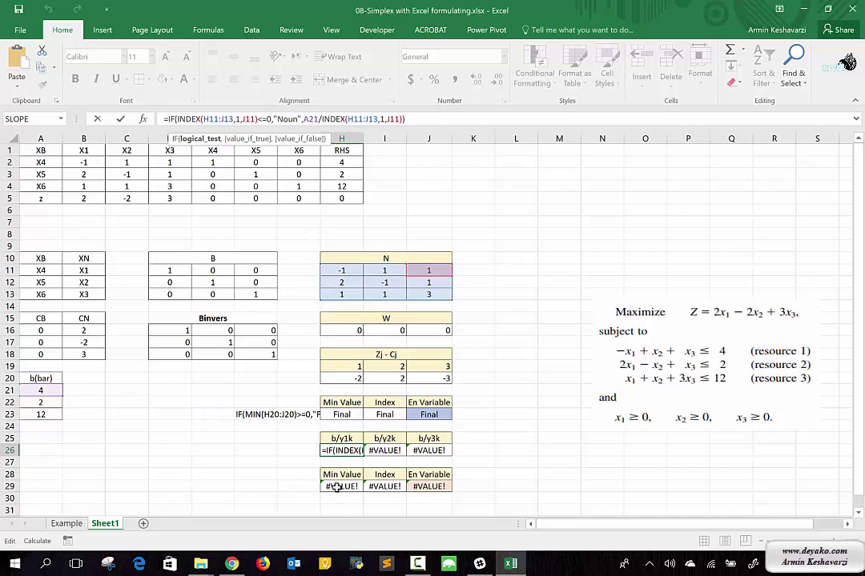
{"action": "key", "text": "Return"}
{"action": "left_click", "coordinate": [373, 450]}
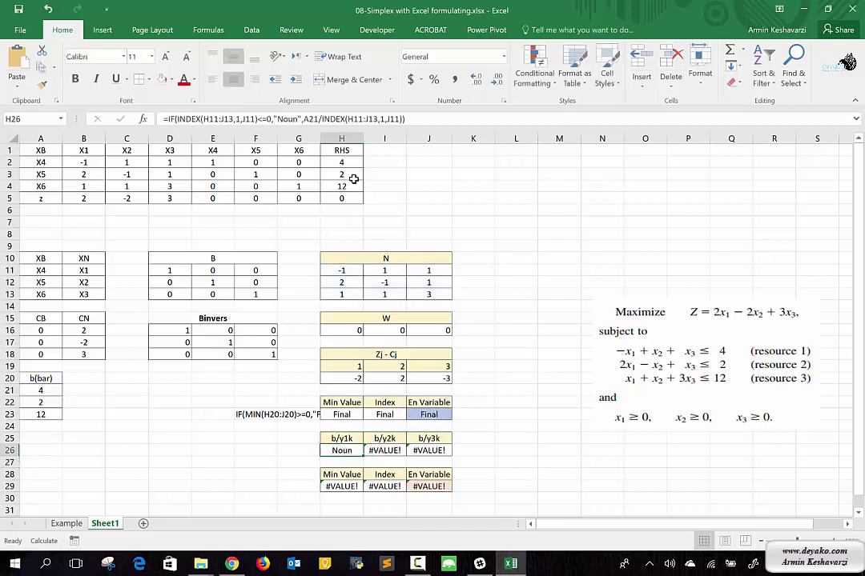
{"action": "left_click", "coordinate": [269, 119]}
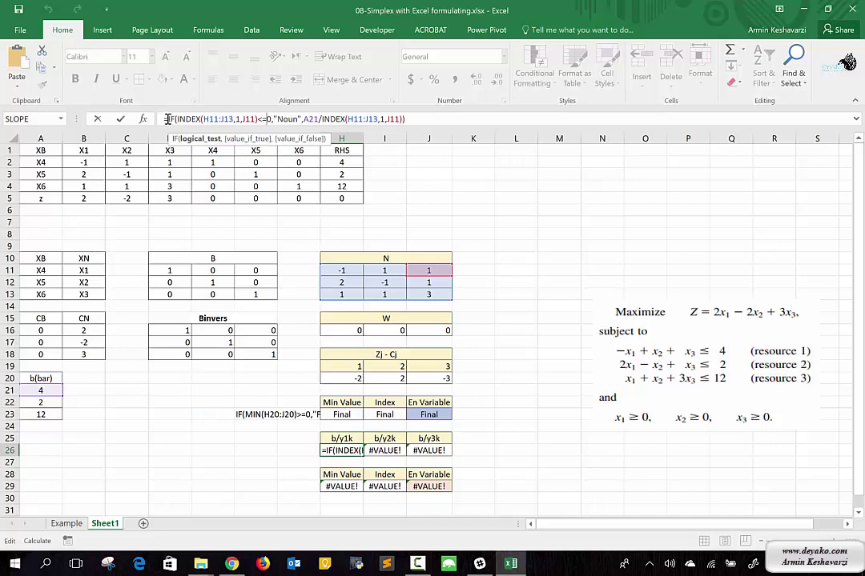
{"action": "left_click", "coordinate": [168, 118]}
{"action": "type", "text": "ife"}
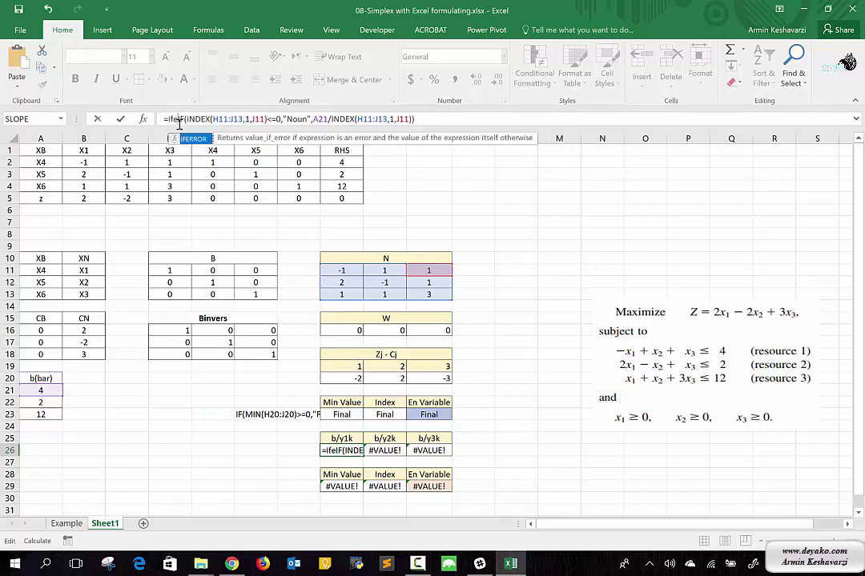
{"action": "key", "text": "Tab"}
{"action": "key", "text": "End"}
{"action": "type", "text": ")"}
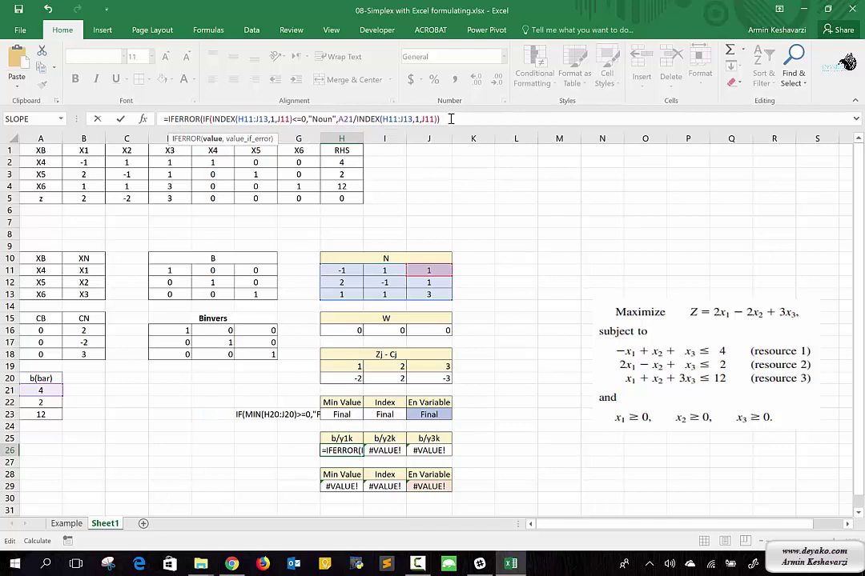
{"action": "type", "text": ","}
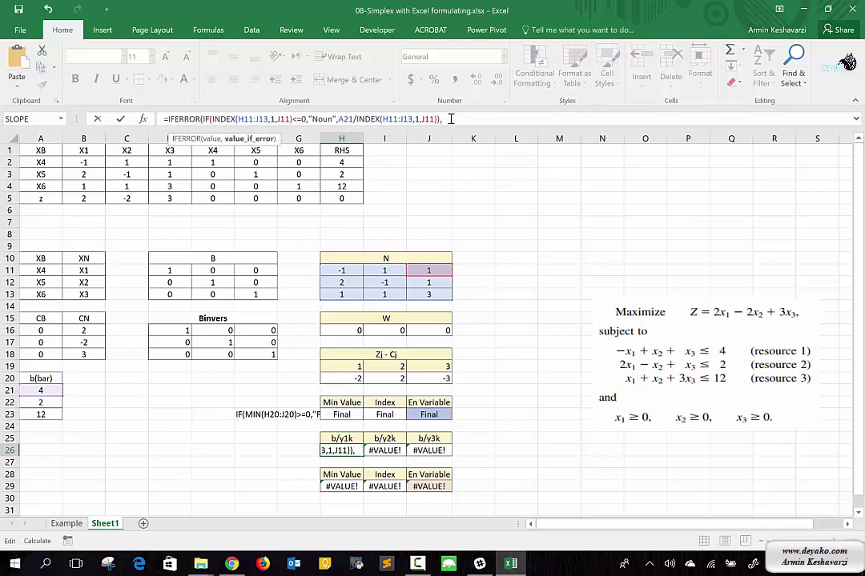
{"action": "type", "text": "\"Final"}
{"action": "type", "text": ")"}
{"action": "key", "text": "Return"}
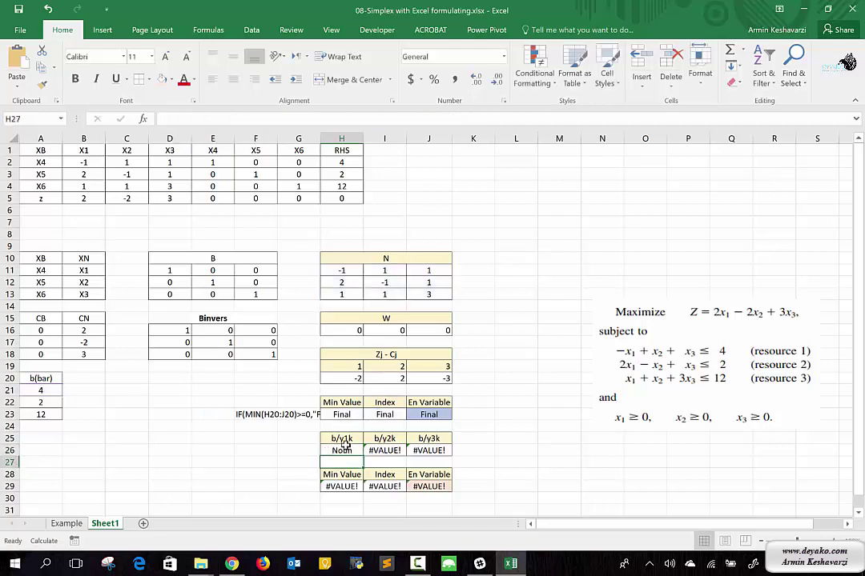
{"action": "key", "text": "Up"}
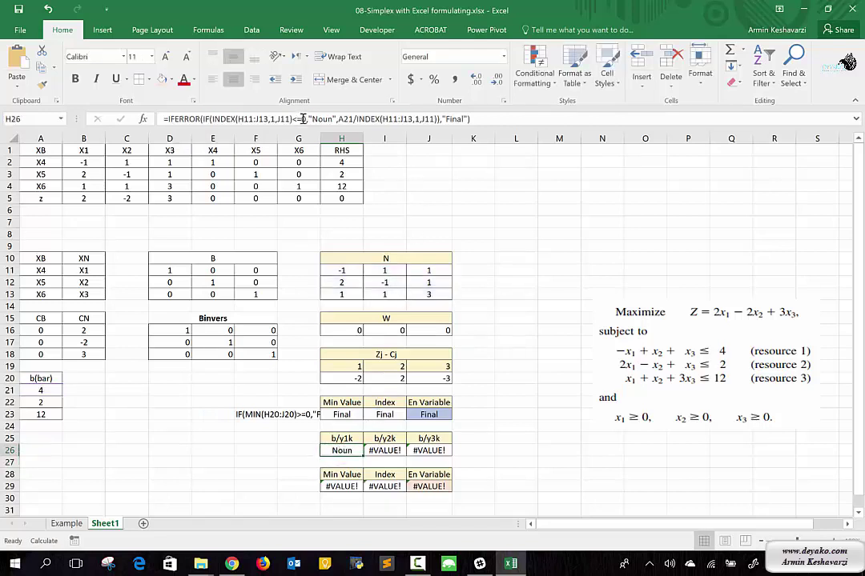
Re-check the H26 ratio formula and compare it with the I26 formula
{"action": "left_click", "coordinate": [302, 118]}
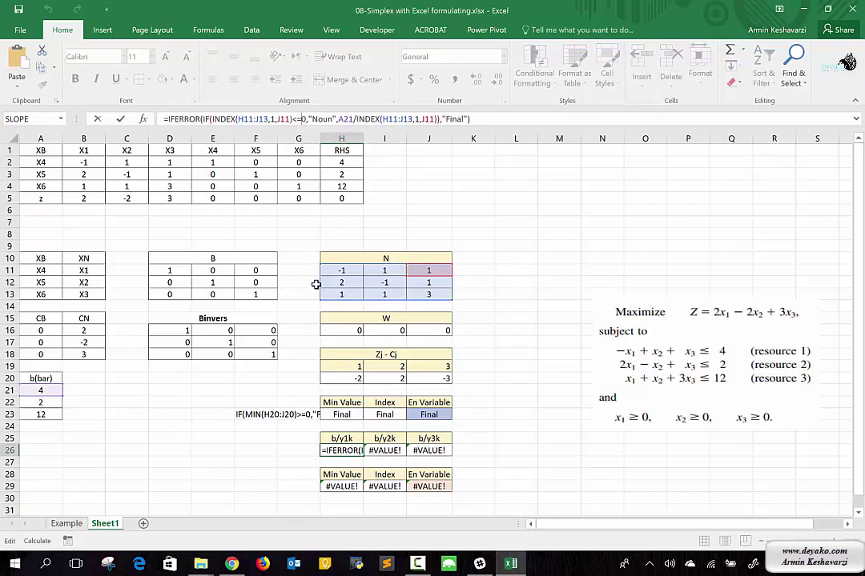
{"action": "key", "text": "Return"}
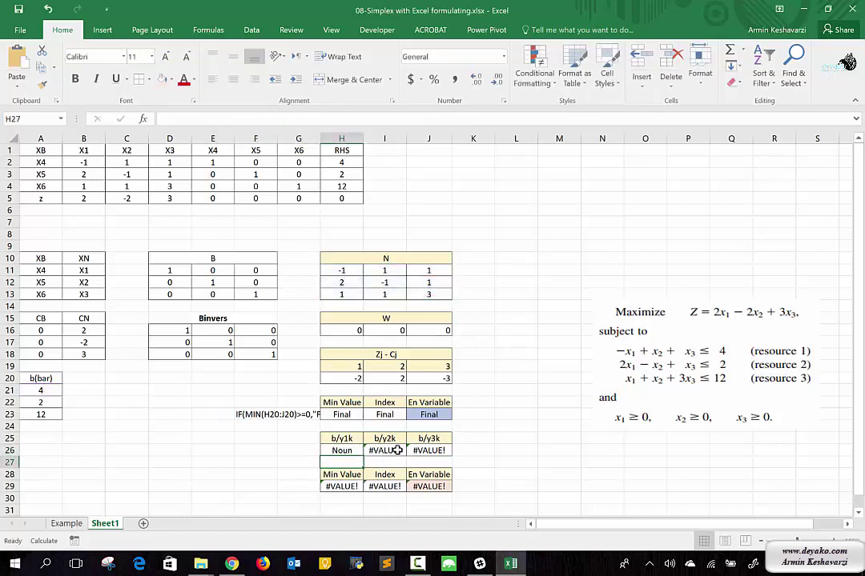
{"action": "left_click", "coordinate": [370, 451]}
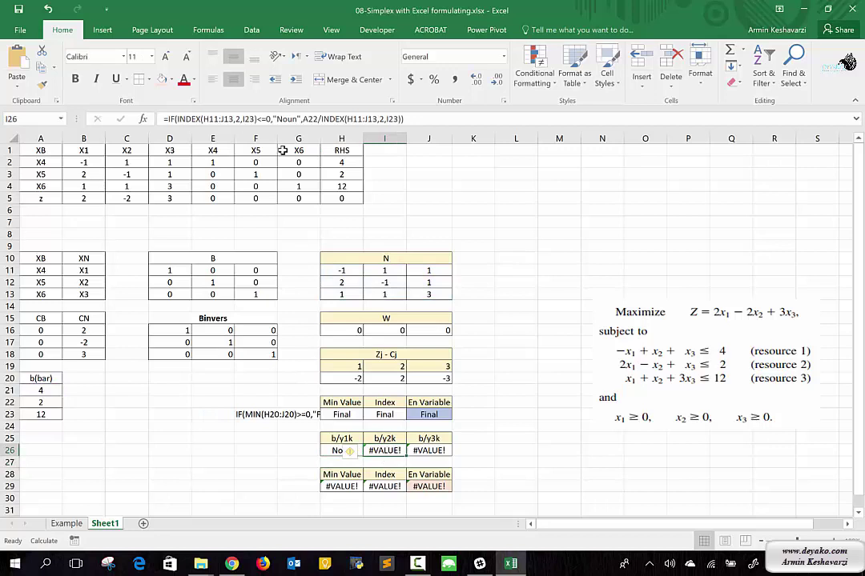
{"action": "left_click", "coordinate": [170, 118]}
{"action": "left_click", "coordinate": [168, 118]}
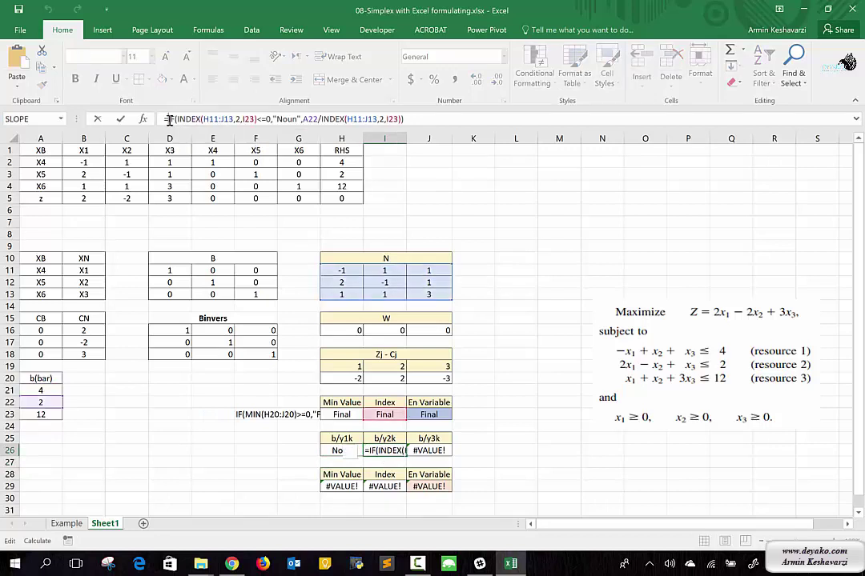
{"action": "key", "text": "Return"}
Change H26's INDEX column argument from J11 to I23 so the cell shows Final
{"action": "left_click", "coordinate": [343, 451]}
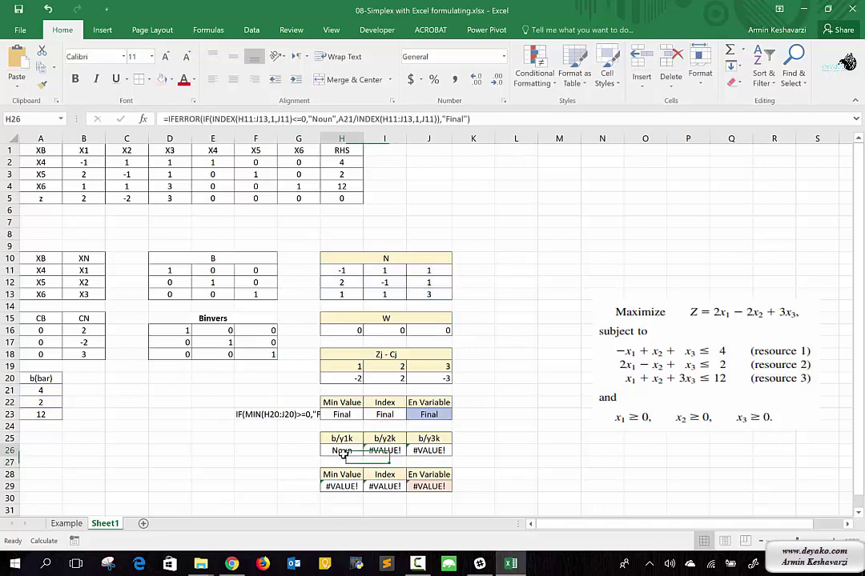
{"action": "left_click", "coordinate": [222, 120]}
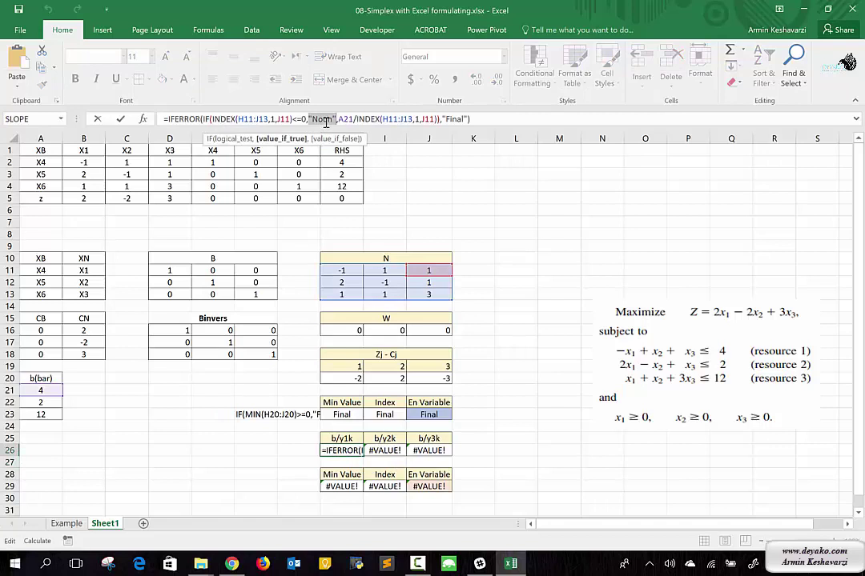
{"action": "left_click", "coordinate": [288, 118]}
{"action": "left_click", "coordinate": [287, 119]}
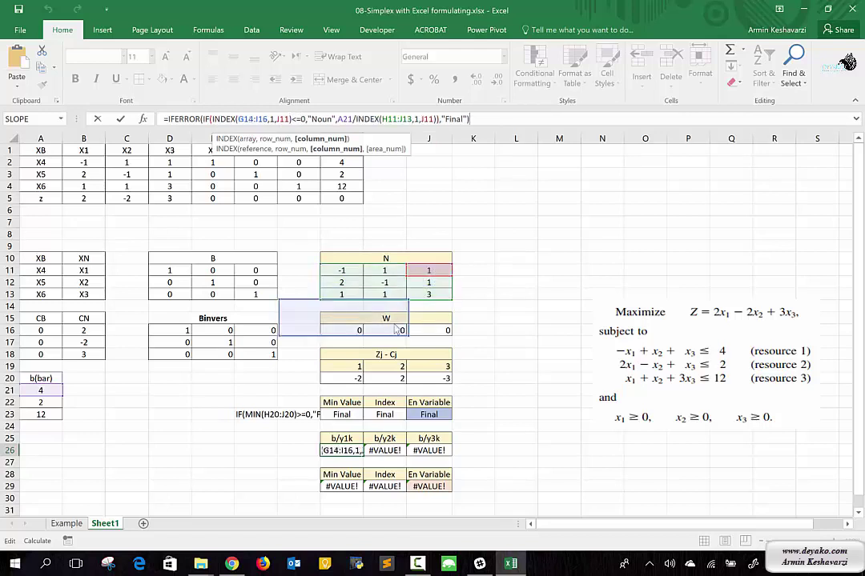
{"action": "key", "text": "End"}
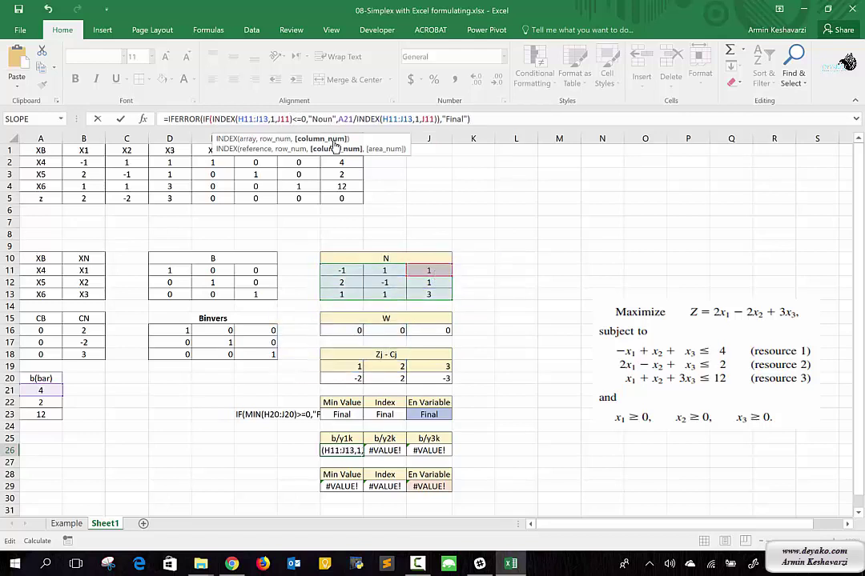
{"action": "left_click", "coordinate": [286, 119]}
{"action": "left_click_drag", "start_coordinate": [287, 119], "coordinate": [279, 120]}
{"action": "key", "text": "Delete"}
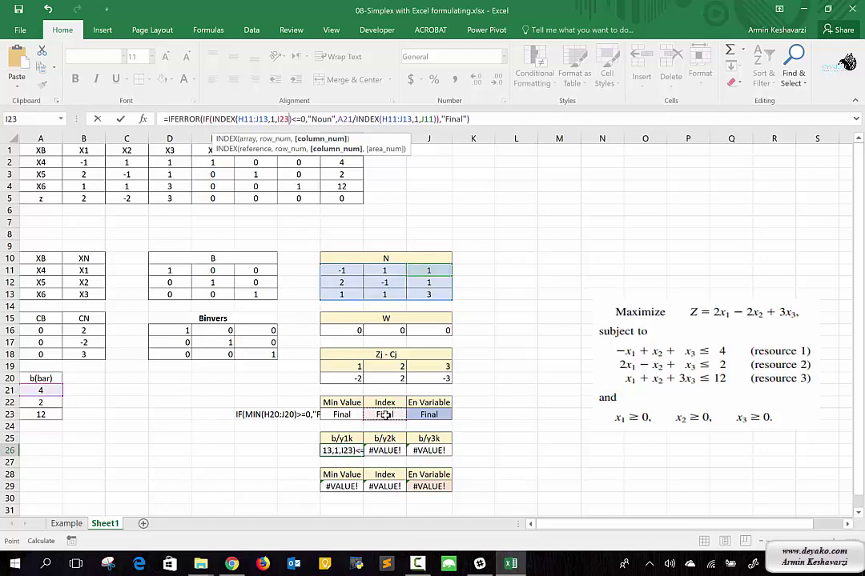
{"action": "key", "text": "Return"}
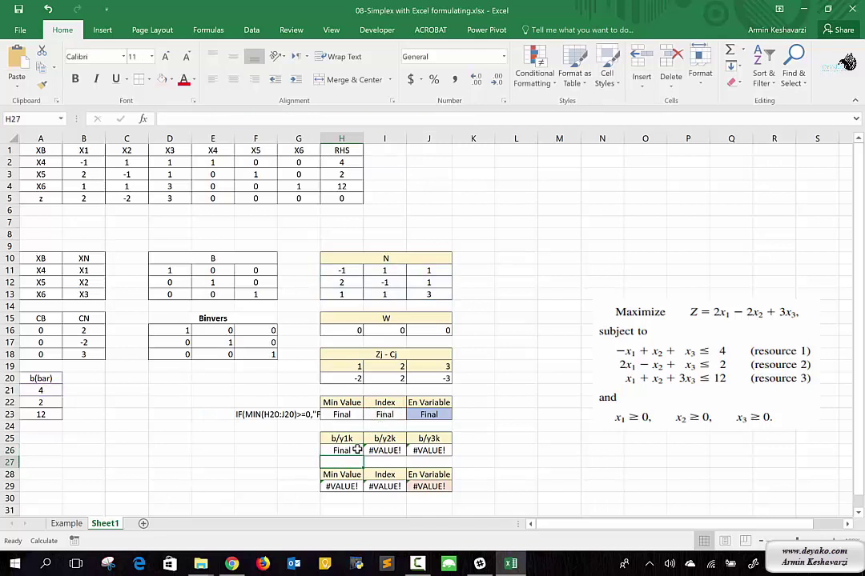
{"action": "left_click", "coordinate": [353, 449]}
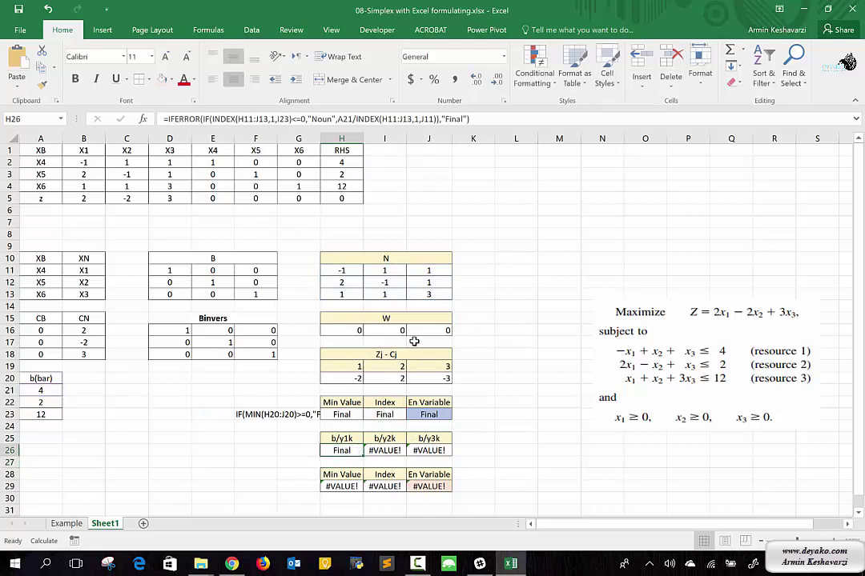
Wrap I26's b/y2k ratio formula in IFERROR with a "Final" fallback
{"action": "left_click", "coordinate": [387, 446]}
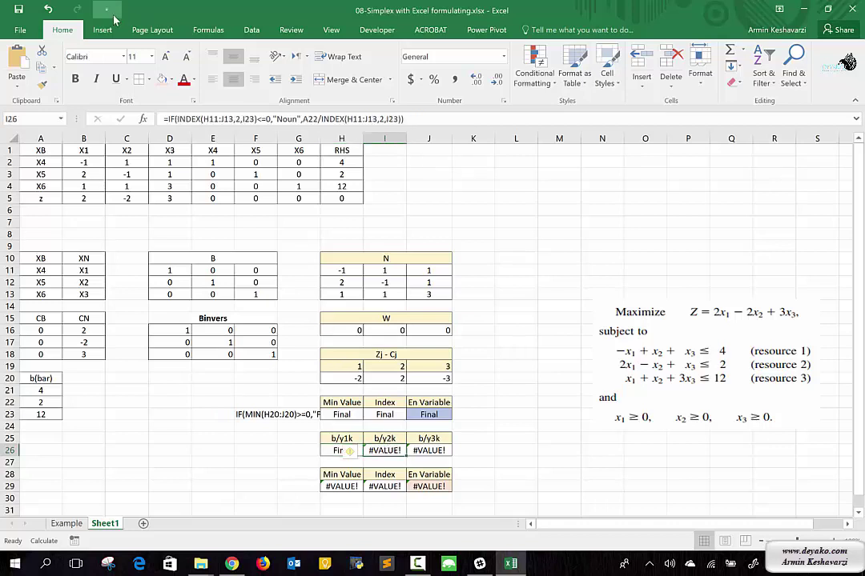
{"action": "left_click", "coordinate": [167, 118]}
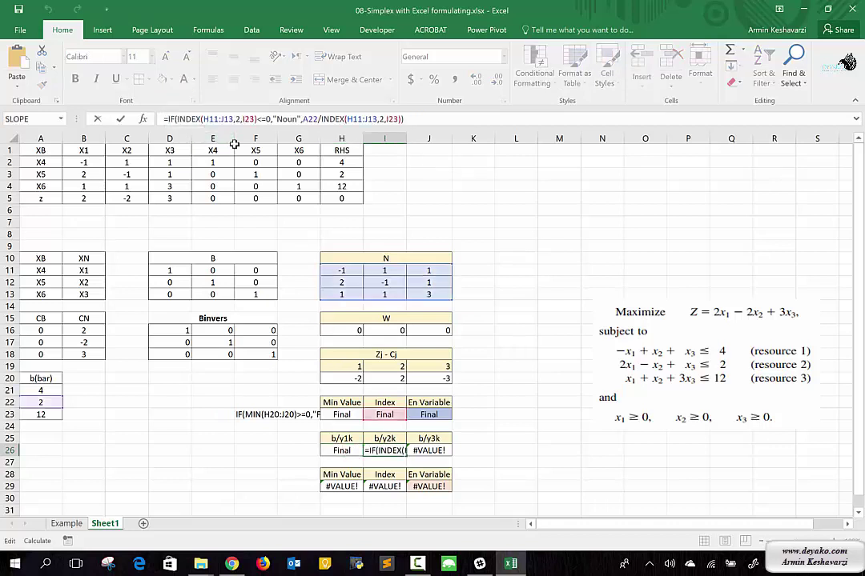
{"action": "type", "text": "iferror"}
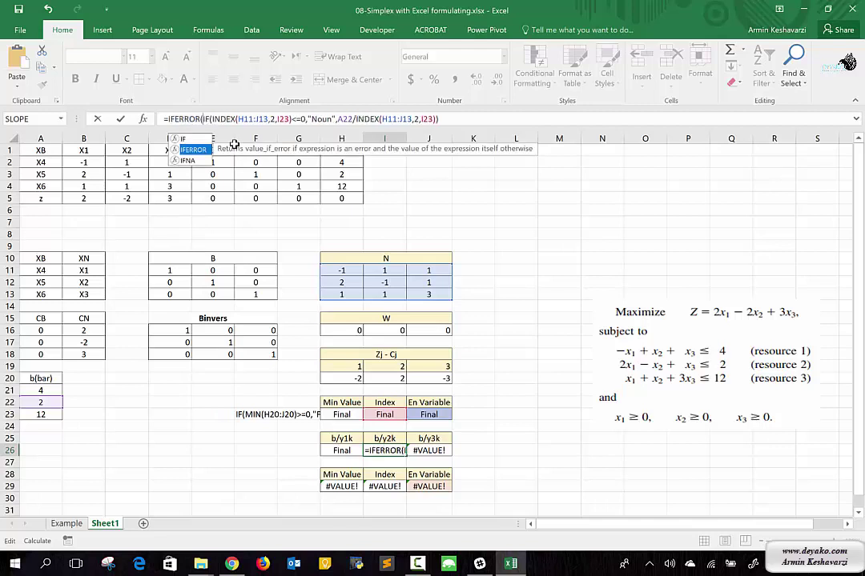
{"action": "key", "text": "Tab"}
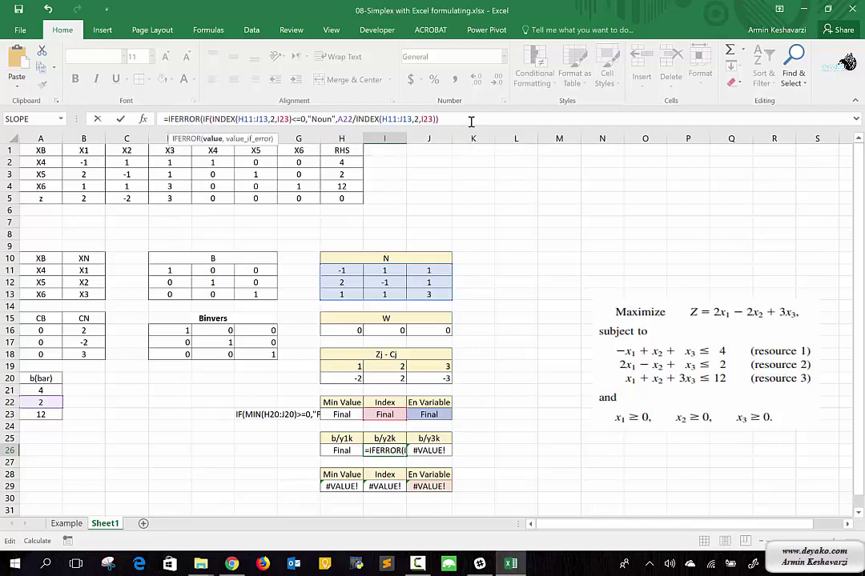
{"action": "type", "text": ",\"F"}
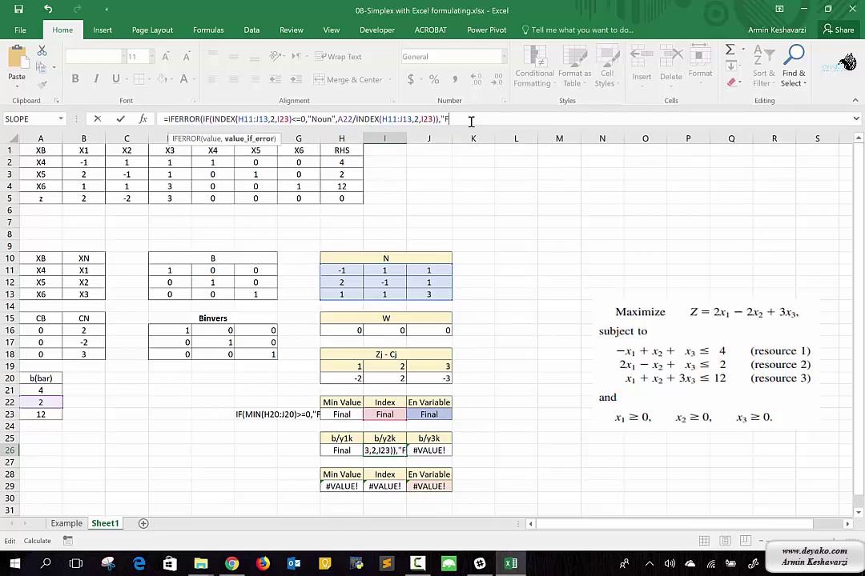
{"action": "type", "text": "inal\""}
{"action": "key", "text": "Return"}
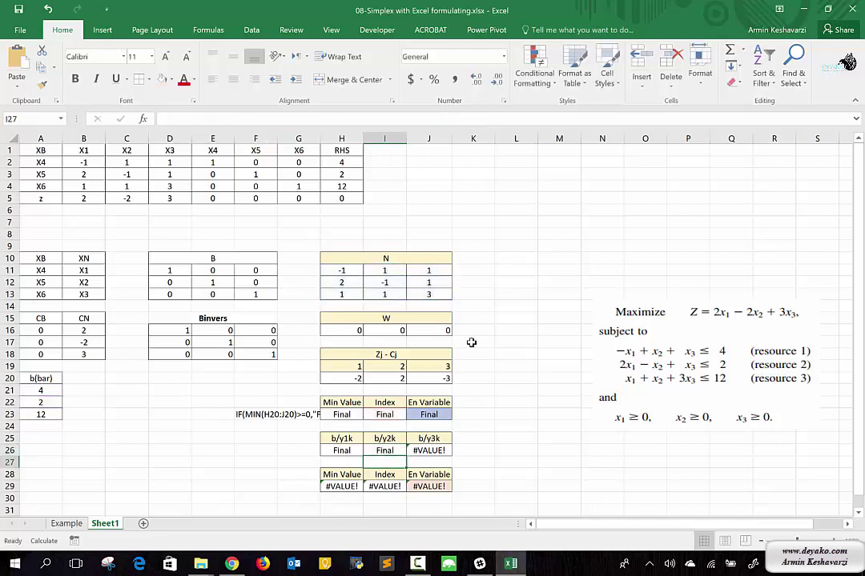
Wrap J26's b/y3k ratio formula in IFERROR with "Final", so H26:J26 all show Final
{"action": "left_click", "coordinate": [438, 450]}
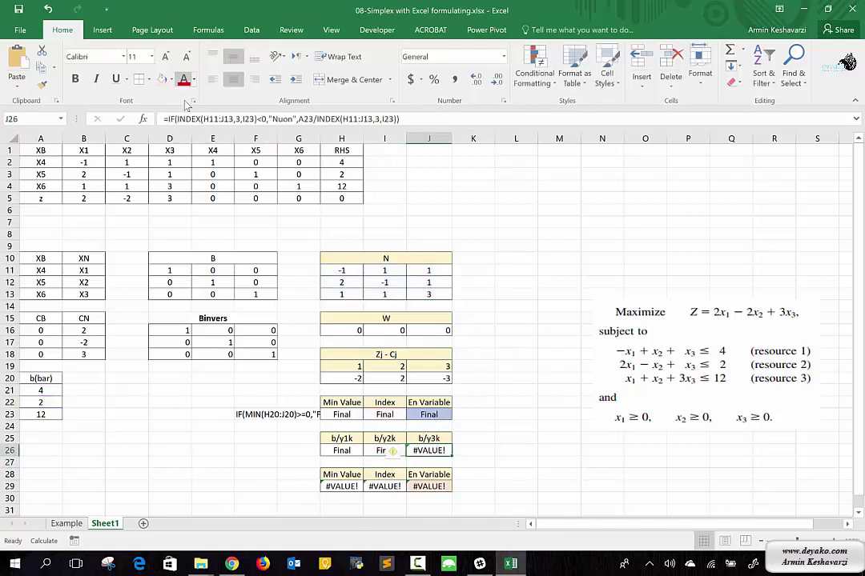
{"action": "left_click", "coordinate": [167, 118]}
{"action": "left_click", "coordinate": [166, 119]}
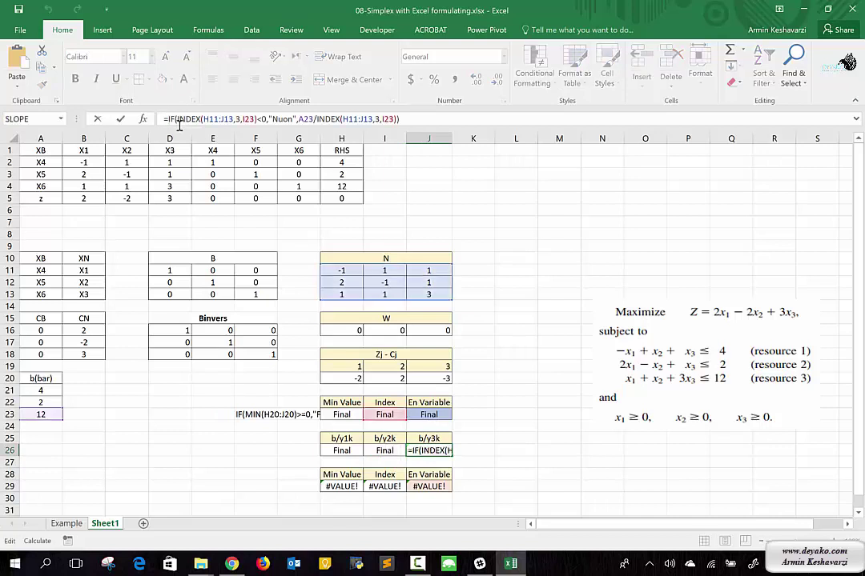
{"action": "type", "text": "if"}
{"action": "key", "text": "Down"}
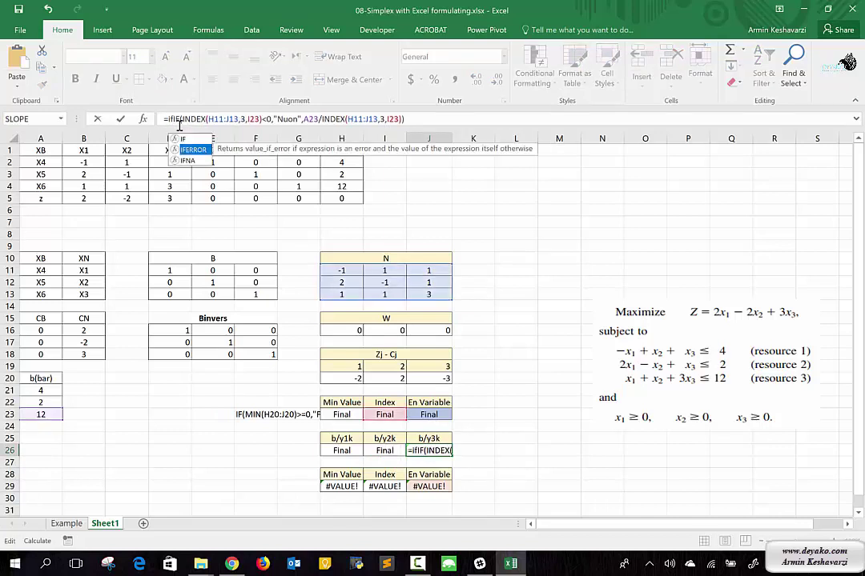
{"action": "key", "text": "Tab"}
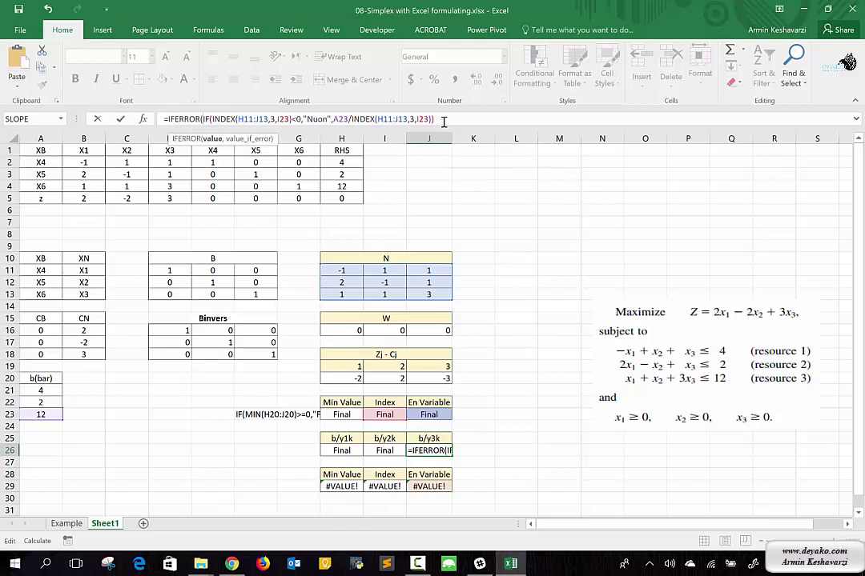
{"action": "type", "text": ","}
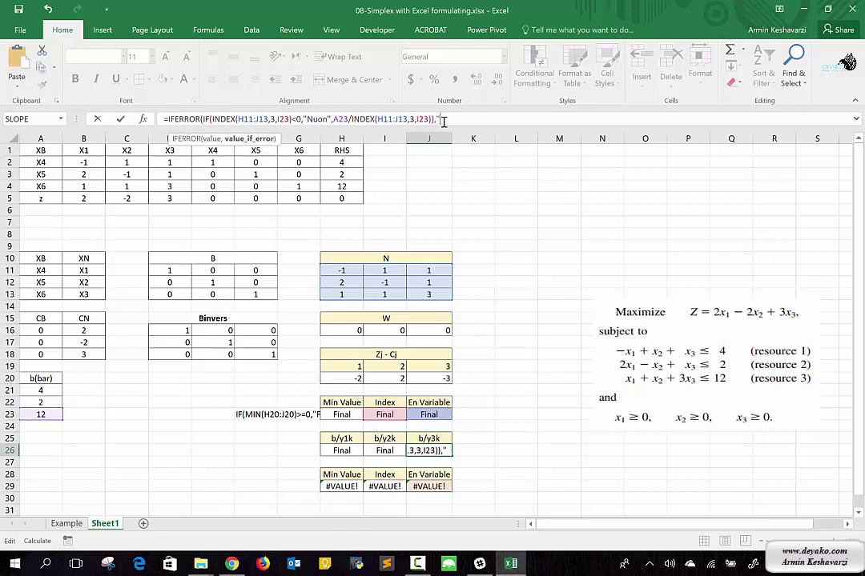
{"action": "type", "text": "Final"}
{"action": "type", "text": "\")"}
{"action": "key", "text": "Return"}
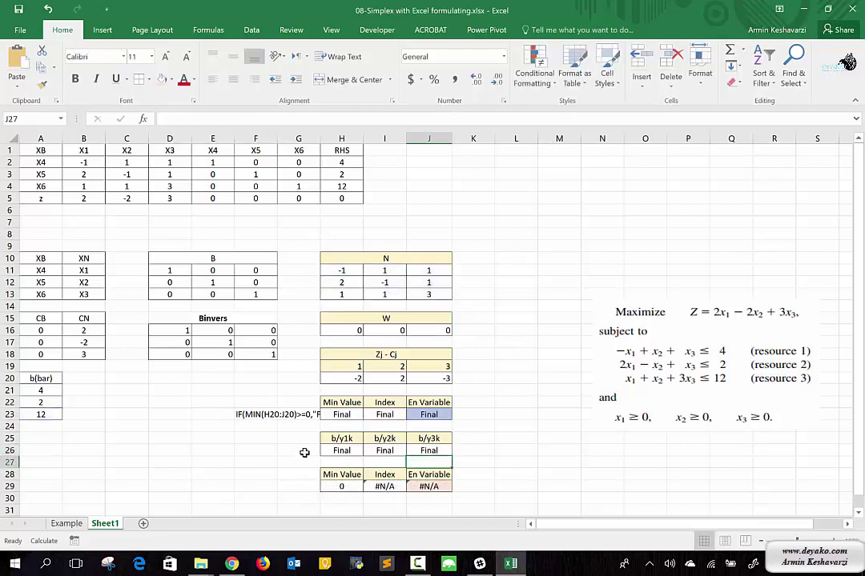
{"action": "left_click_drag", "start_coordinate": [426, 450], "coordinate": [342, 451]}
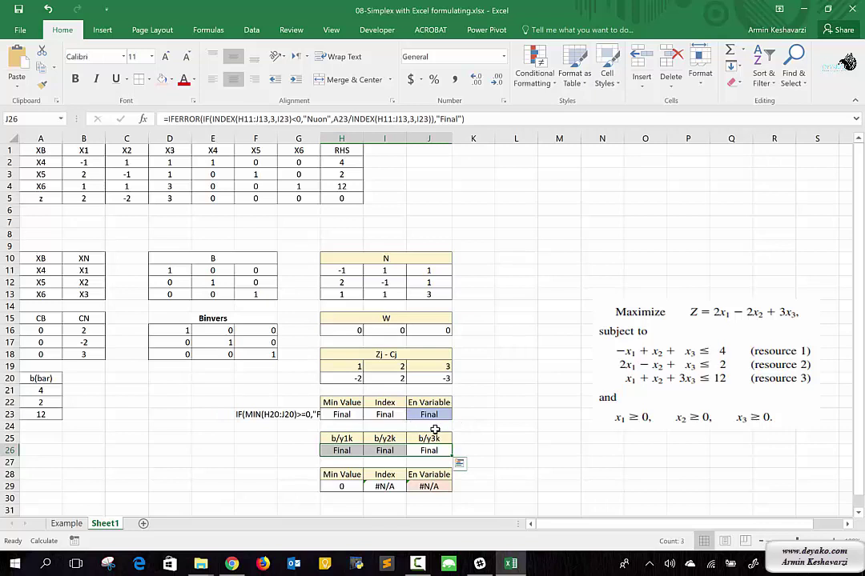
{"action": "left_click", "coordinate": [340, 485]}
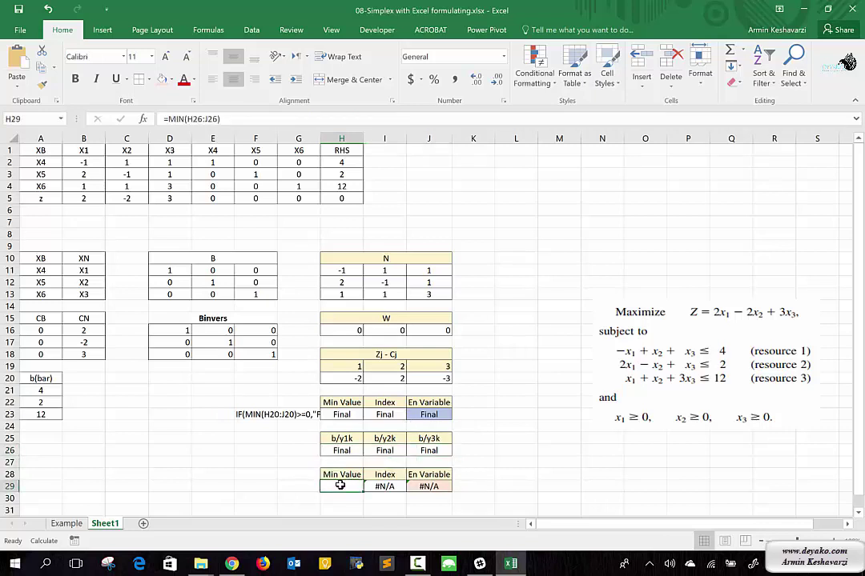
Rewrite H29 as =if(and(),"Noun",if(B,"Final",MIN(H26:J26))) with placeholder tests
{"action": "left_click", "coordinate": [169, 120]}
{"action": "type", "text": "if"}
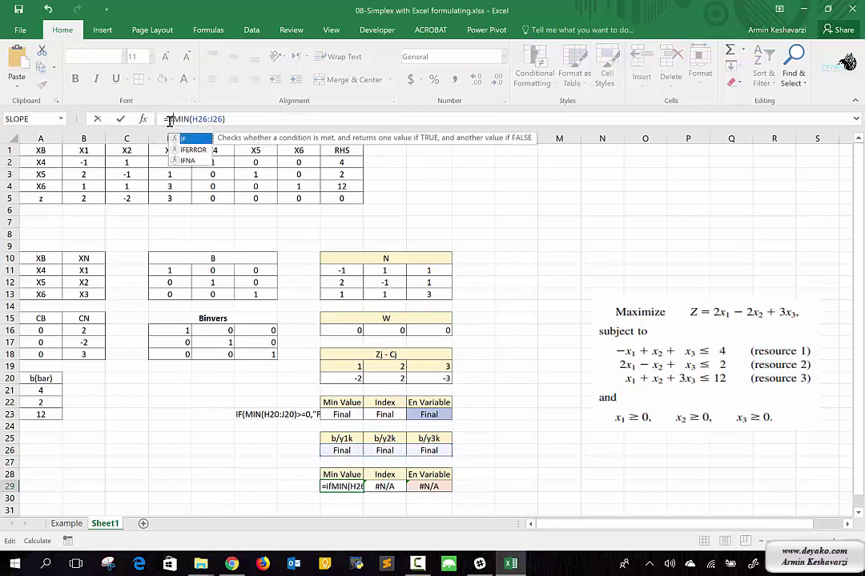
{"action": "type", "text": "("}
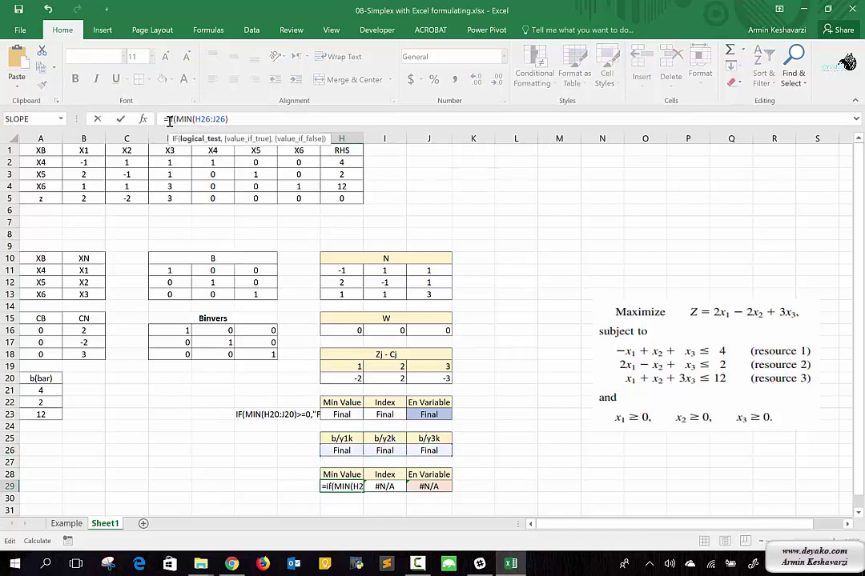
{"action": "type", "text": "a"}
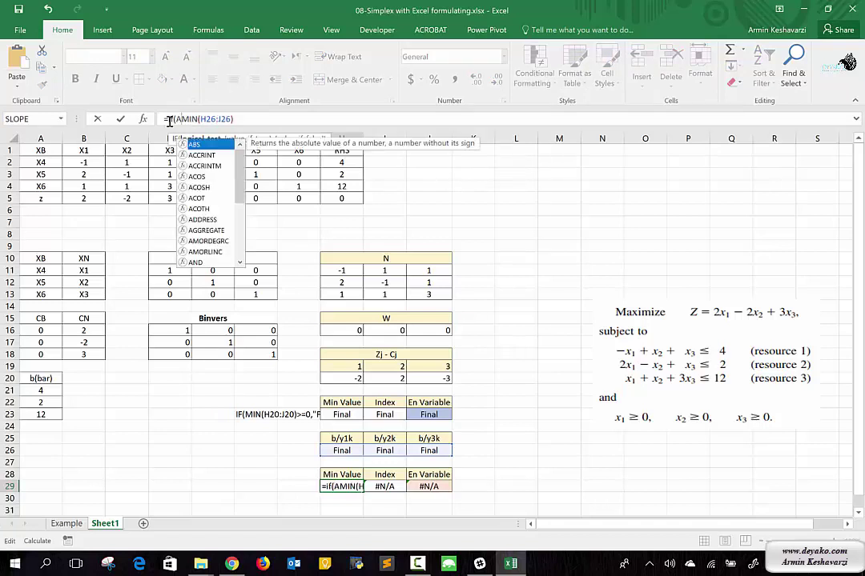
{"action": "type", "text": ","}
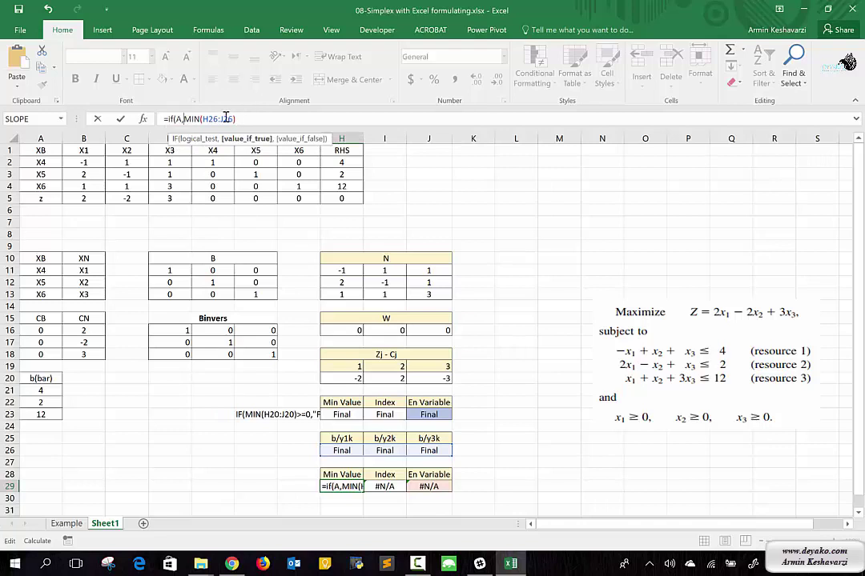
{"action": "type", "text": "\"N"}
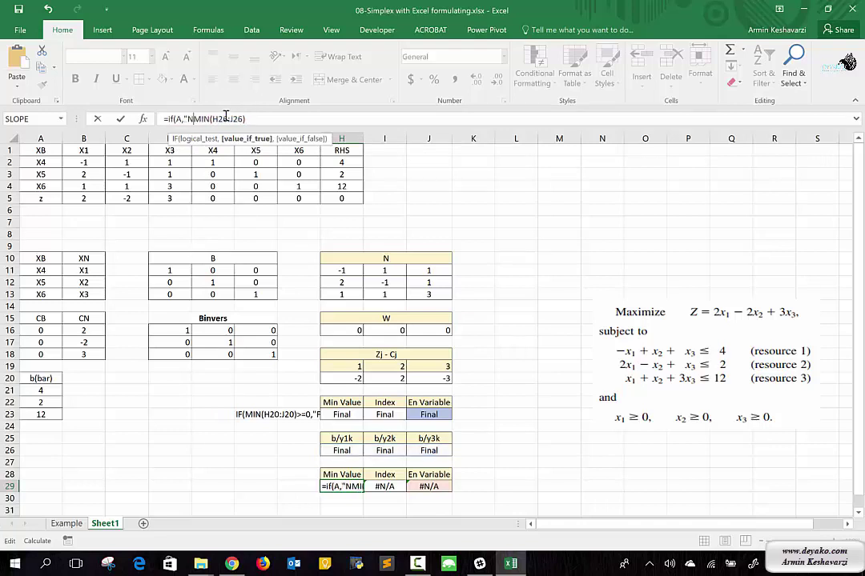
{"action": "type", "text": "oun:,"}
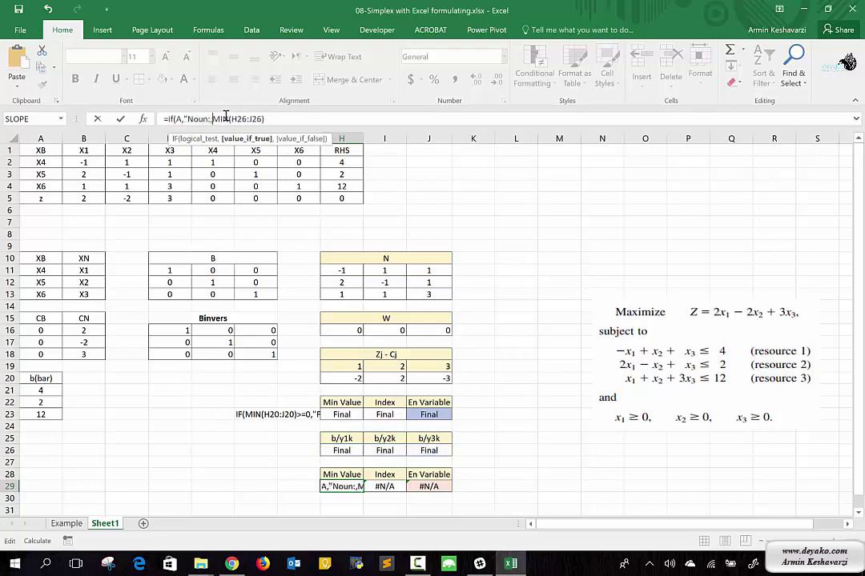
{"action": "key", "text": "BackSpace"}
{"action": "key", "text": "BackSpace"}
{"action": "type", "text": ","}
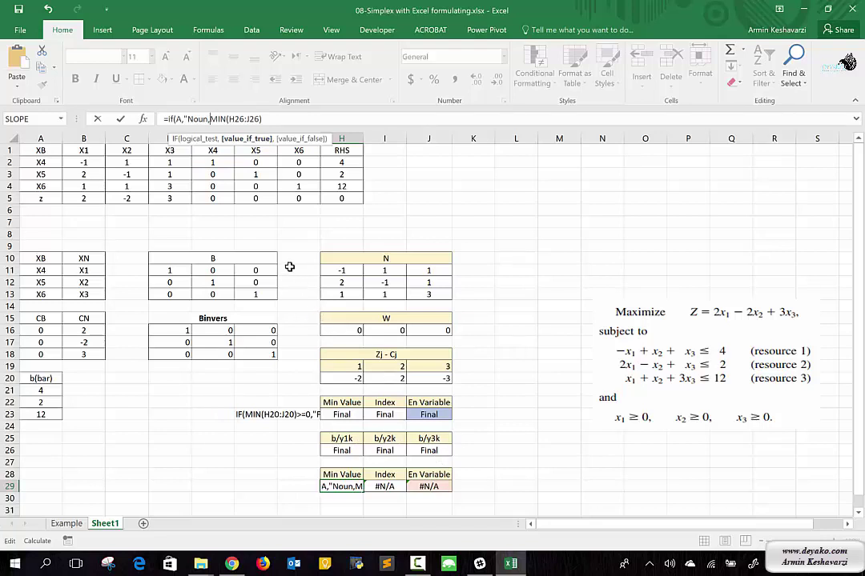
{"action": "type", "text": "if"}
{"action": "type", "text": "("}
{"action": "type", "text": "B,"}
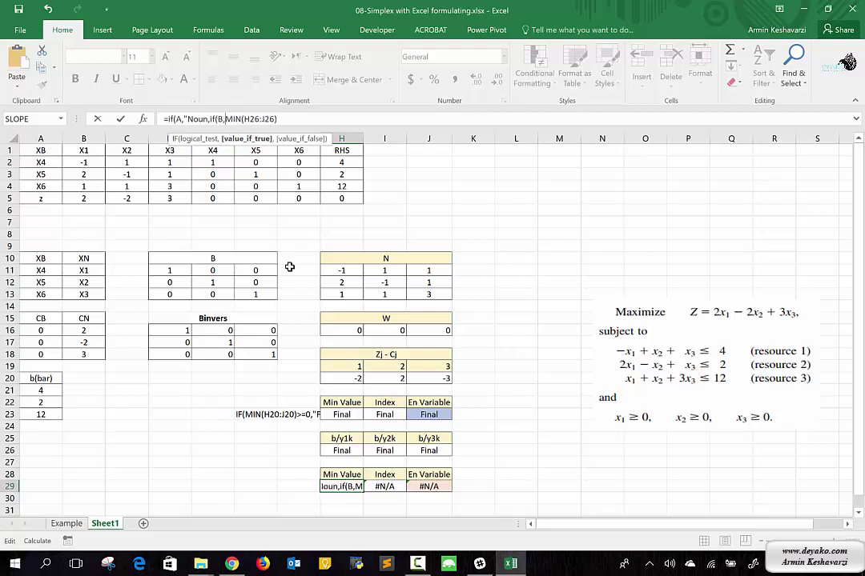
{"action": "type", "text": "\"Fina"}
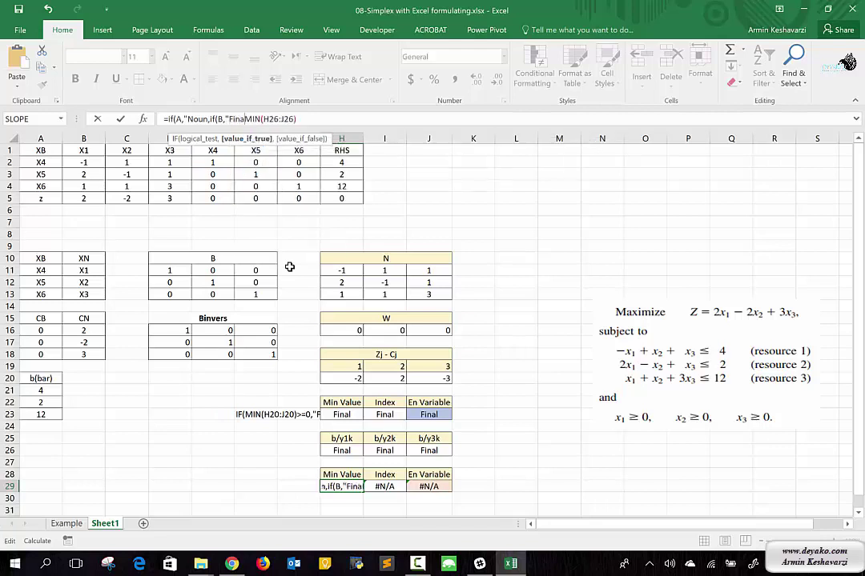
{"action": "type", "text": "l\""}
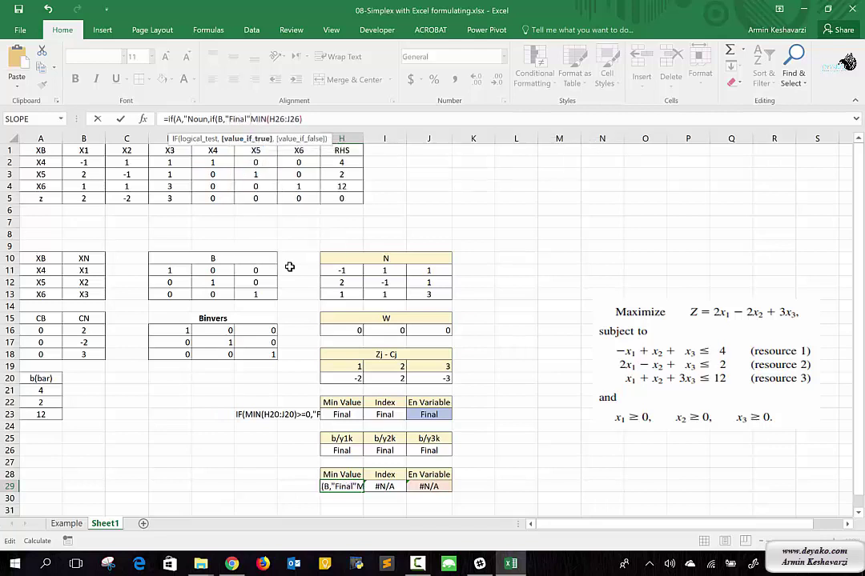
{"action": "type", "text": ","}
{"action": "left_click", "coordinate": [318, 119]}
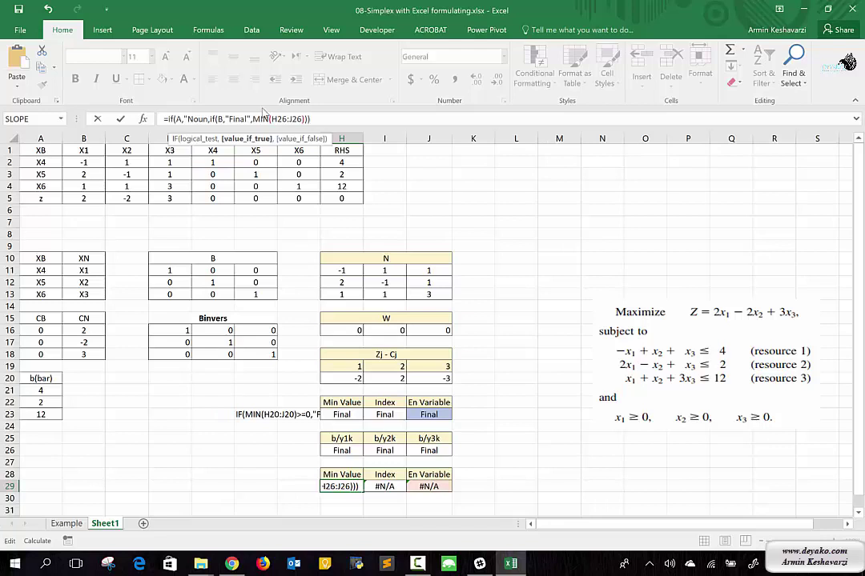
{"action": "left_click", "coordinate": [178, 119]}
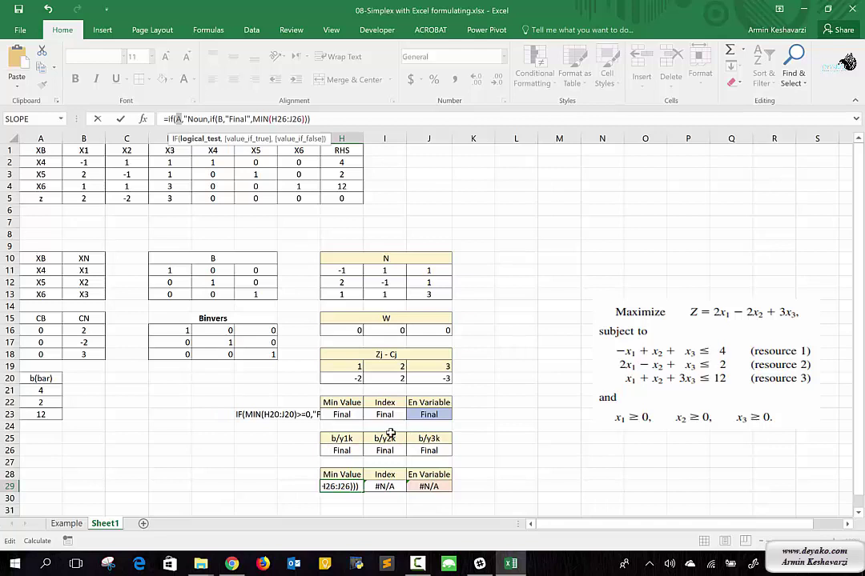
{"action": "type", "text": "and()"}
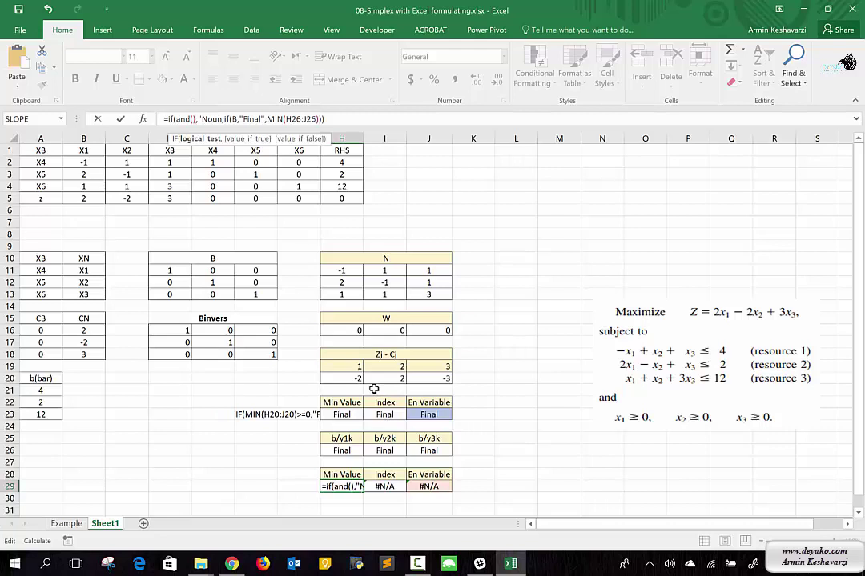
Fill H29's AND test with H26="Noun", I26="Noun" and J26="Noun"
{"action": "left_click", "coordinate": [191, 118]}
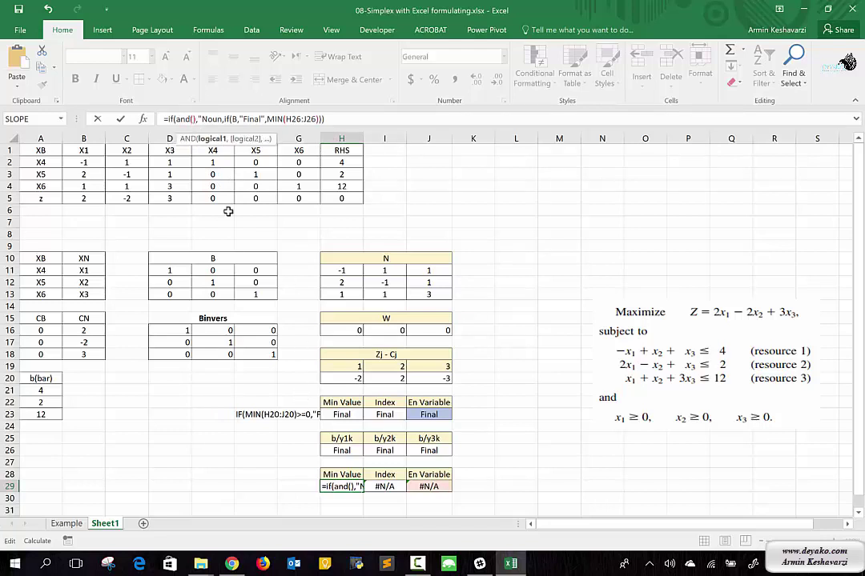
{"action": "left_click", "coordinate": [337, 450]}
{"action": "type", "text": "="}
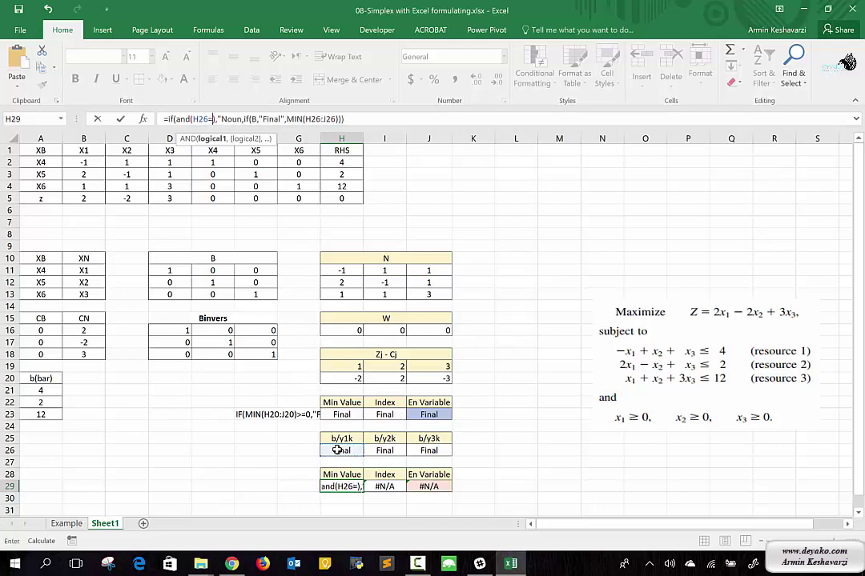
{"action": "type", "text": "\"Nou"}
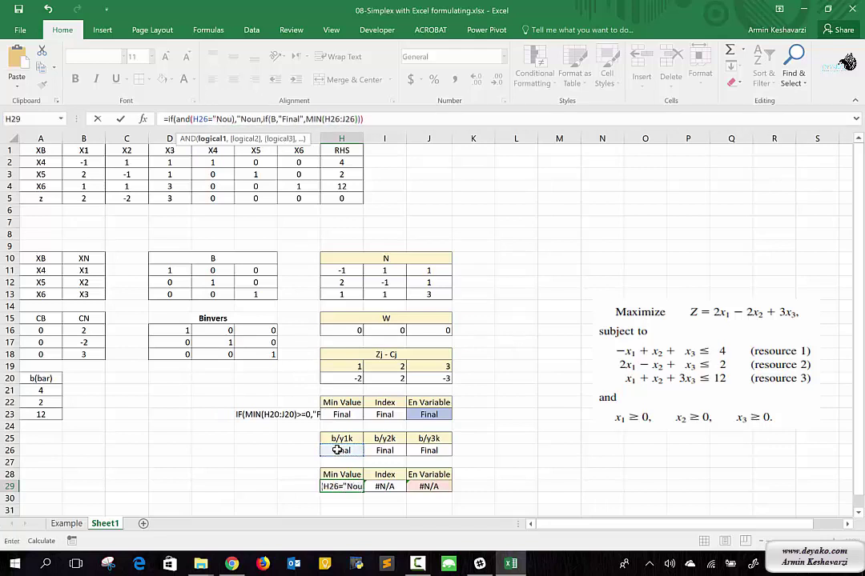
{"action": "key", "text": "BackSpace"}
{"action": "type", "text": "un"}
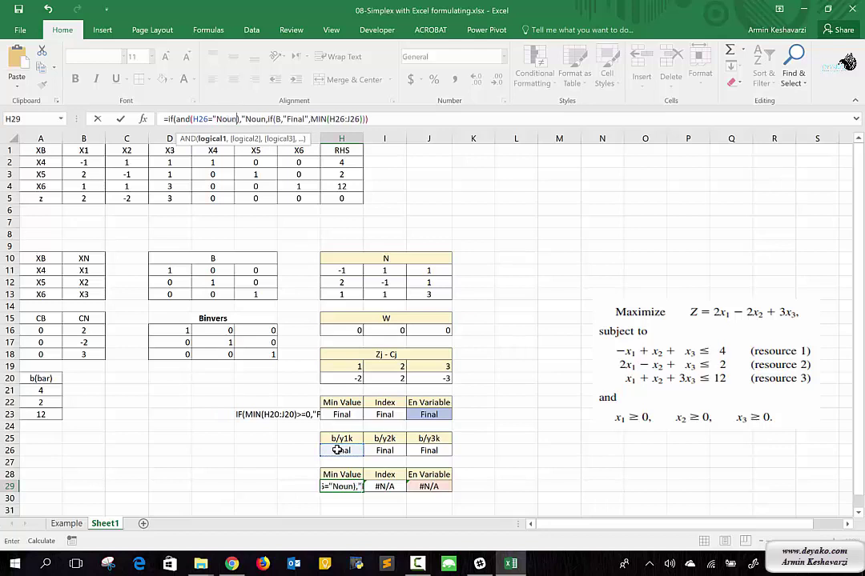
{"action": "type", "text": "\","}
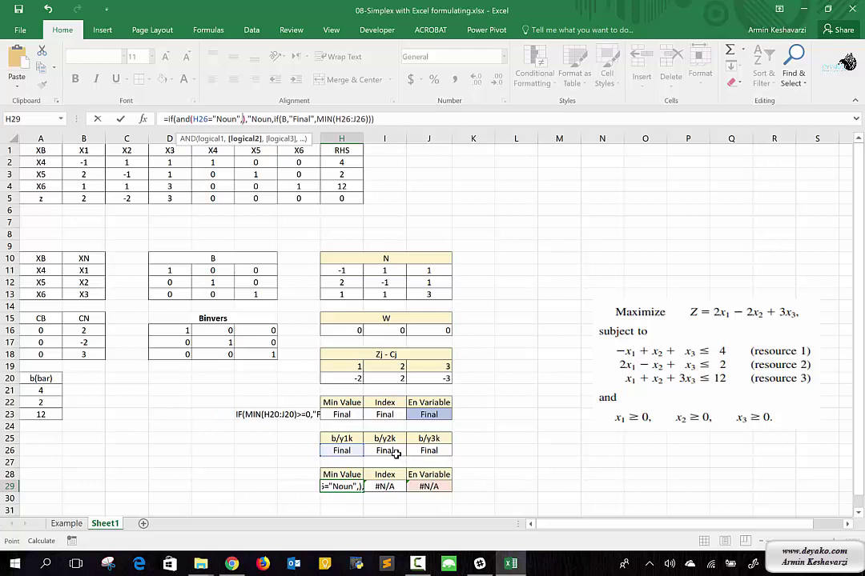
{"action": "left_click", "coordinate": [394, 453]}
{"action": "type", "text": "="}
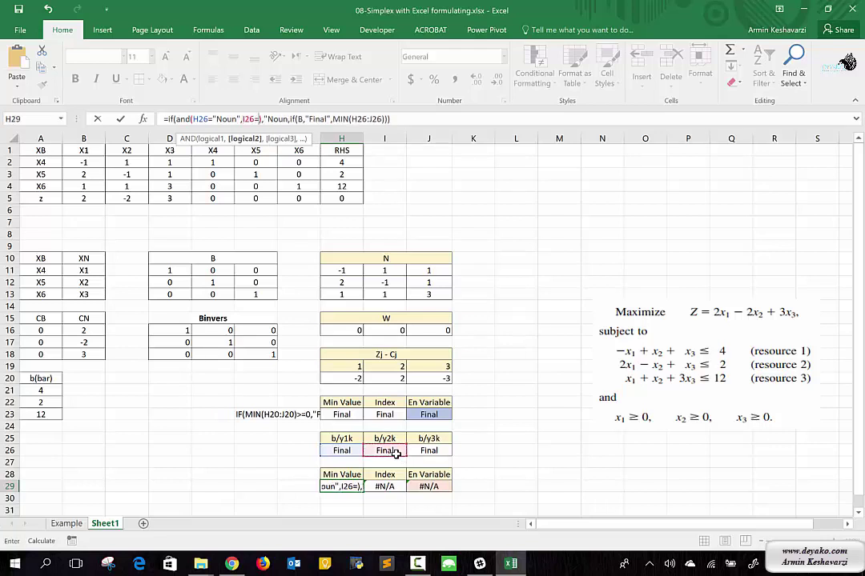
{"action": "type", "text": "\"Noun\",),"}
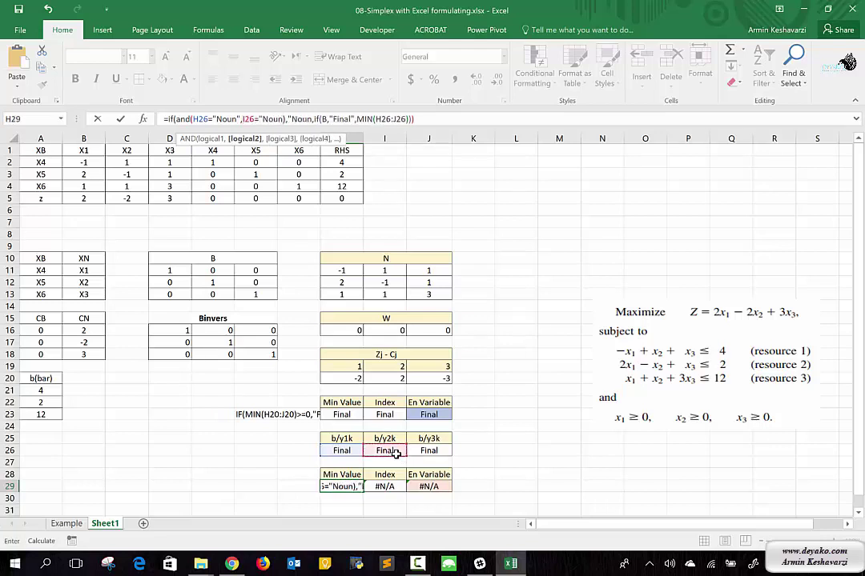
{"action": "type", "text": "\"Noun\","}
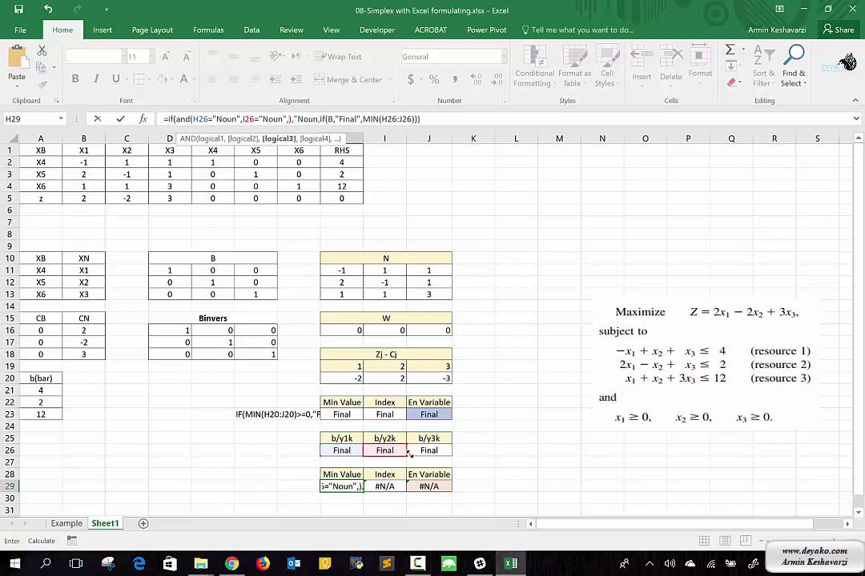
{"action": "left_click", "coordinate": [430, 450]}
{"action": "type", "text": "="}
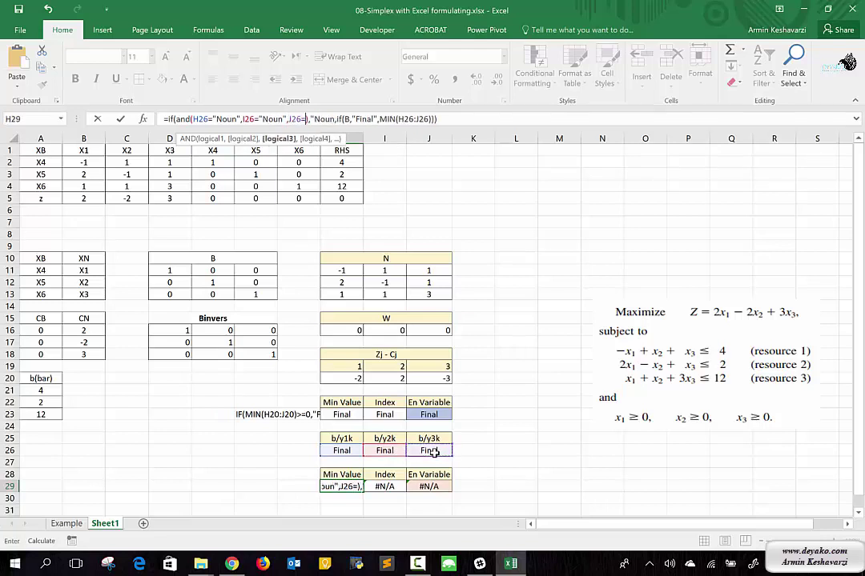
{"action": "type", "text": "\"Noun\""}
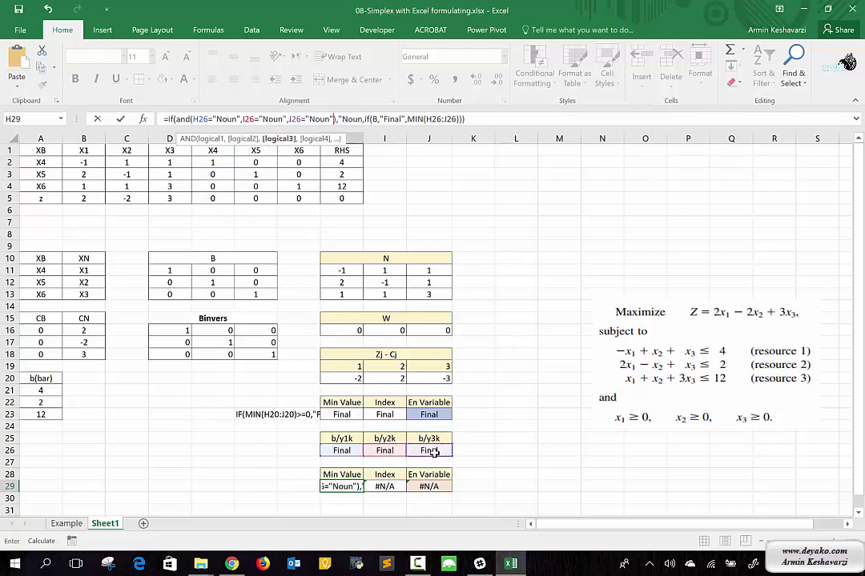
Add the comma after "Noun", close the AND bracket, and select the AND test for copying
{"action": "left_click", "coordinate": [362, 118]}
{"action": "type", "text": ","}
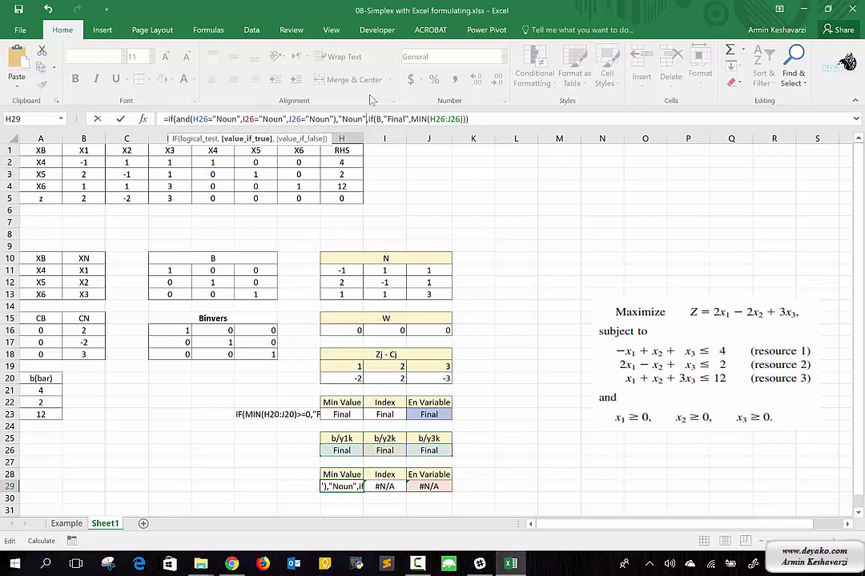
{"action": "left_click_drag", "start_coordinate": [178, 119], "coordinate": [336, 119]}
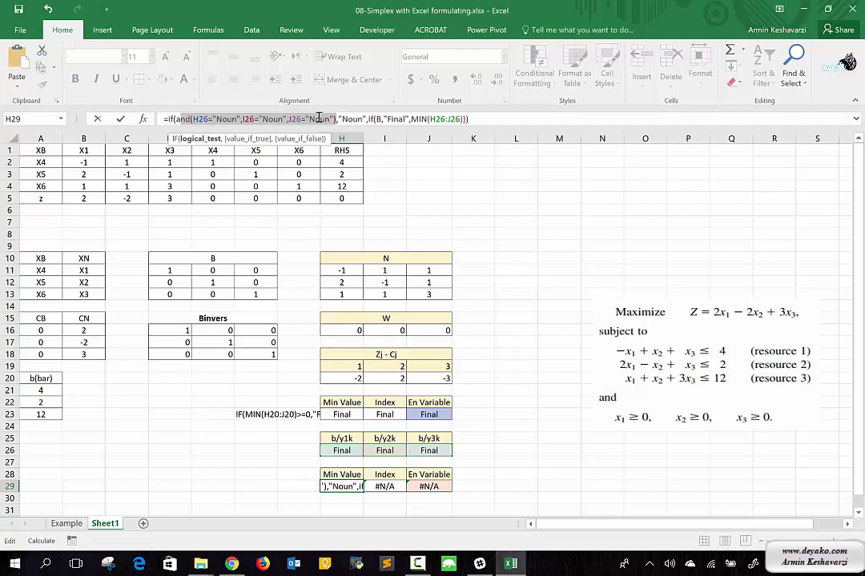
{"action": "left_click", "coordinate": [381, 118]}
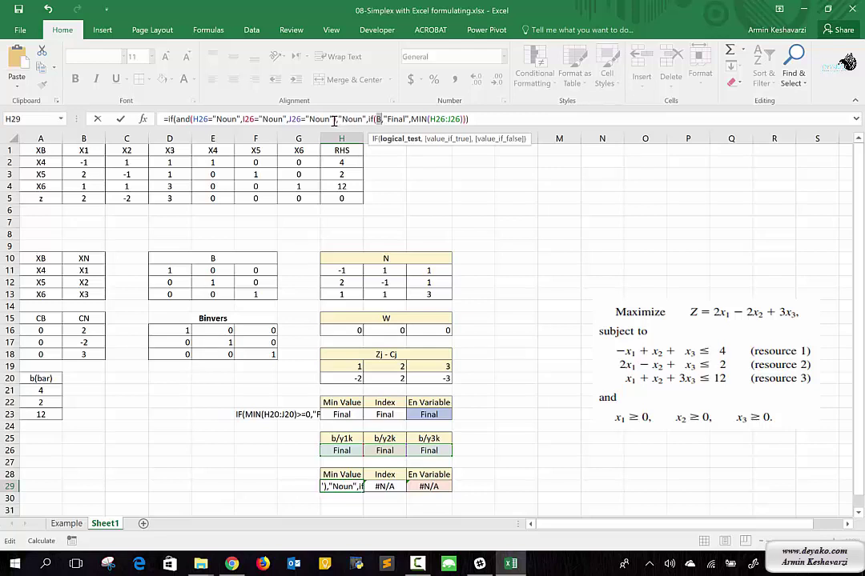
{"action": "type", "text": ")"}
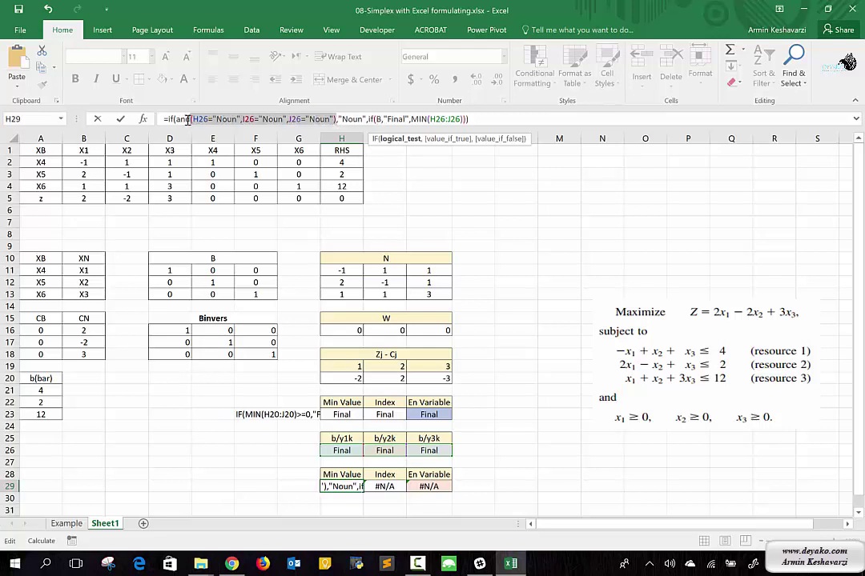
{"action": "double_click", "coordinate": [177, 120]}
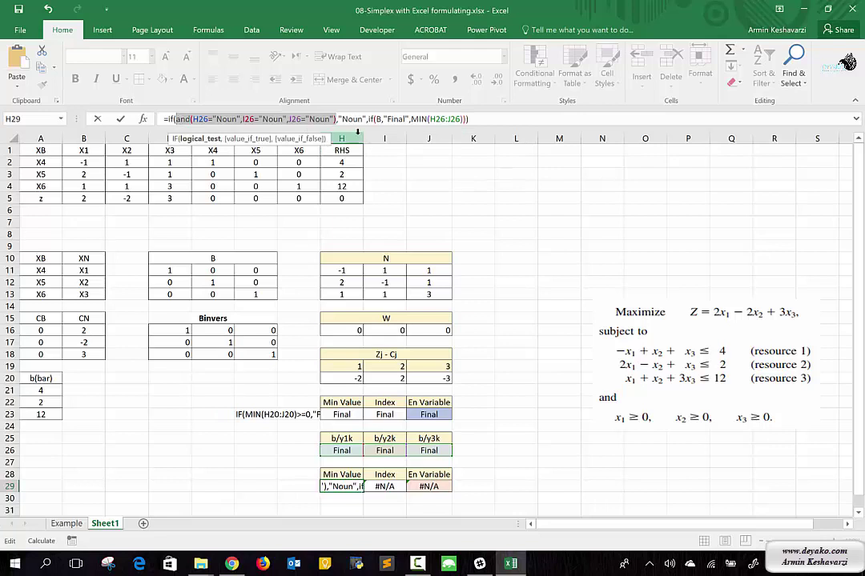
Replace placeholder B with a copied AND test requiring H26, I26 and J26 to equal "Final"
{"action": "left_click", "coordinate": [378, 119]}
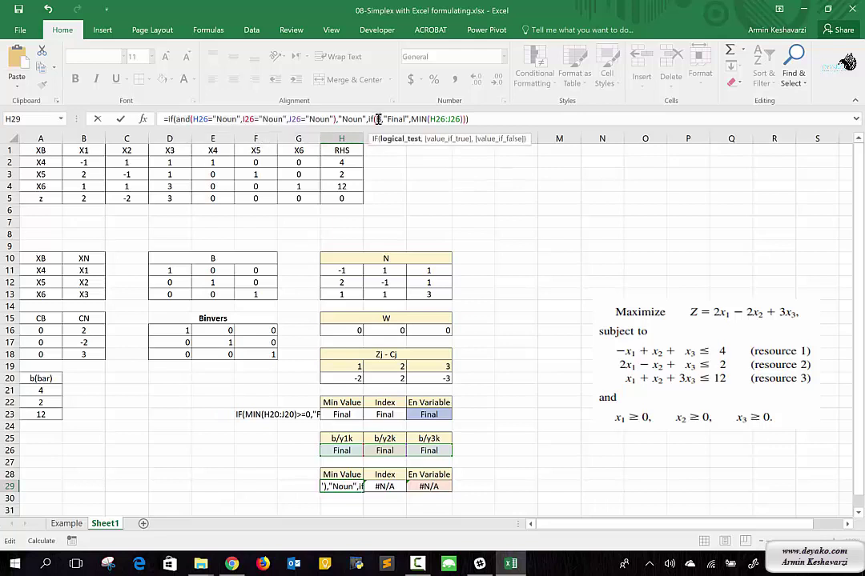
{"action": "type", "text": "and(H26=\"Noun\",I26=\"Noun\",J26=\"Noun\"),"}
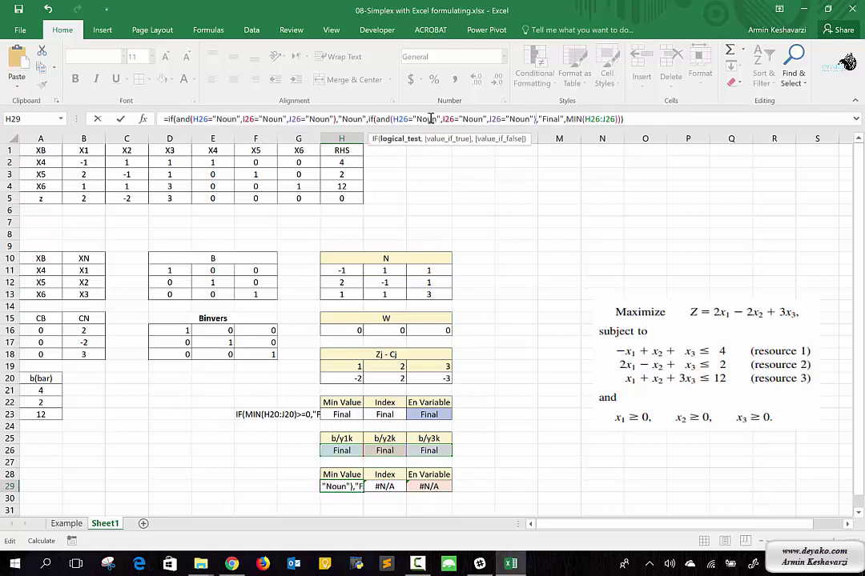
{"action": "left_click", "coordinate": [431, 118]}
{"action": "double_click", "coordinate": [431, 119]}
{"action": "type", "text": "Fi"}
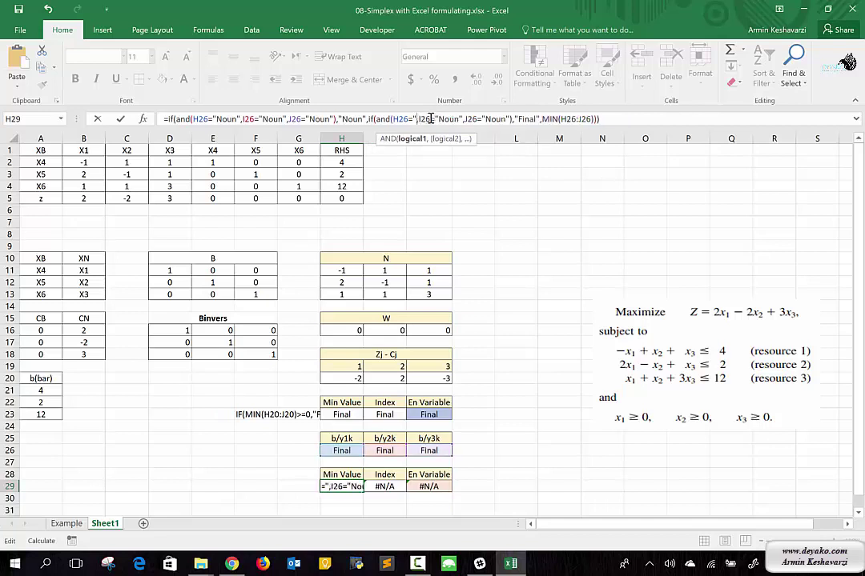
{"action": "type", "text": "nal\""}
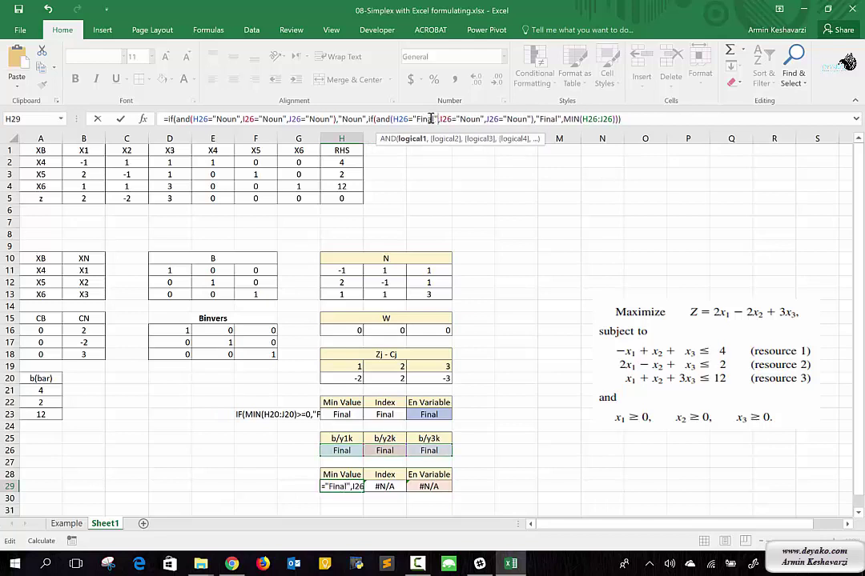
{"action": "left_click_drag", "start_coordinate": [414, 119], "coordinate": [437, 118]}
{"action": "left_click_drag", "start_coordinate": [483, 118], "coordinate": [463, 119]}
{"action": "type", "text": "Final"}
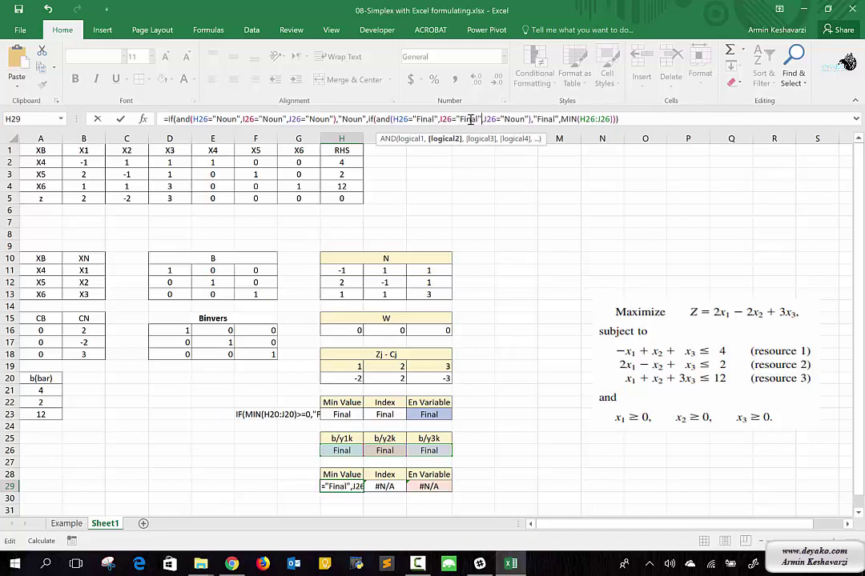
{"action": "left_click_drag", "start_coordinate": [528, 119], "coordinate": [502, 119]}
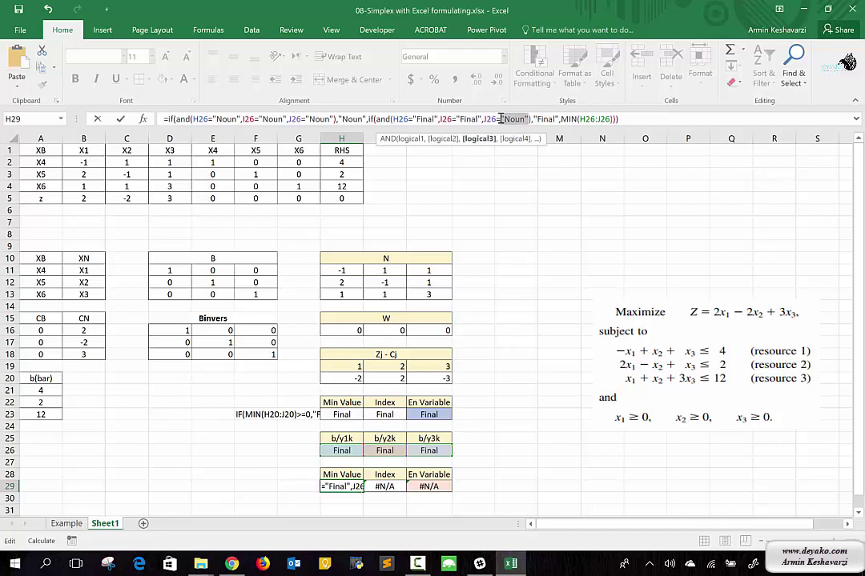
{"action": "type", "text": "Final\")"}
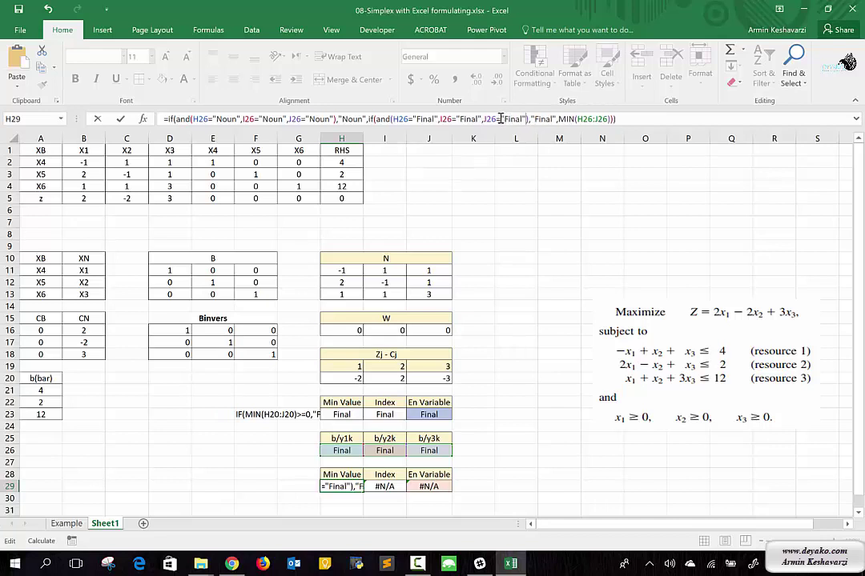
{"action": "key", "text": "Return"}
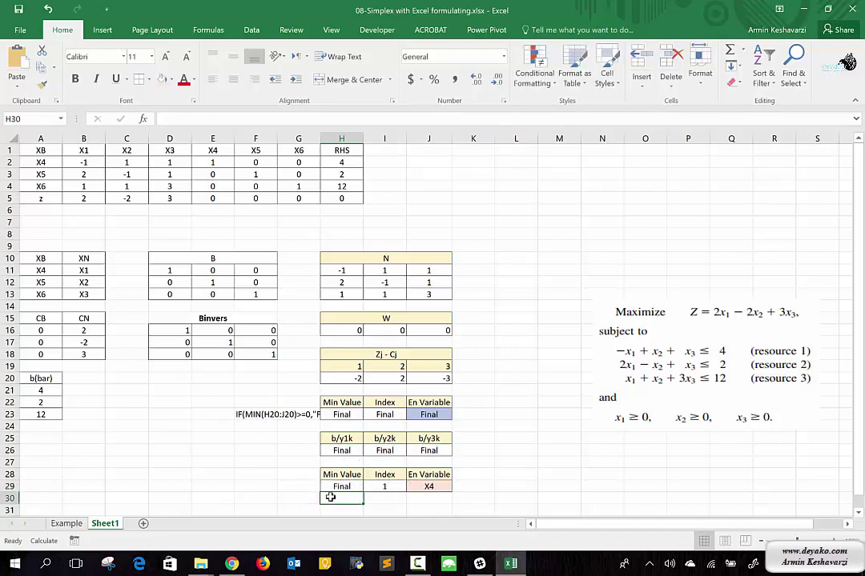
{"action": "left_click", "coordinate": [350, 487]}
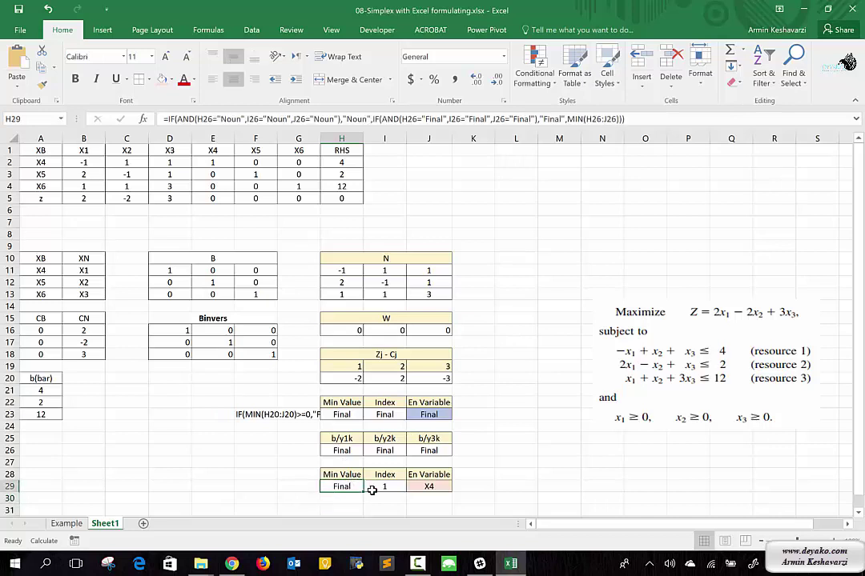
{"action": "left_click", "coordinate": [370, 487]}
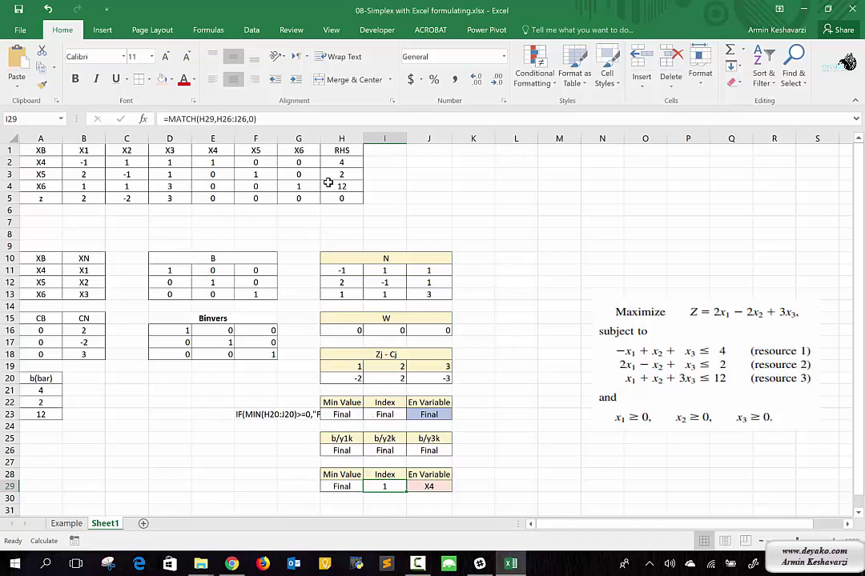
Set I29 to =IF(H29="Final","Final",IF(H29="Noun","Noun",MATCH(H29,H26:J26,0)))
{"action": "left_click", "coordinate": [169, 119]}
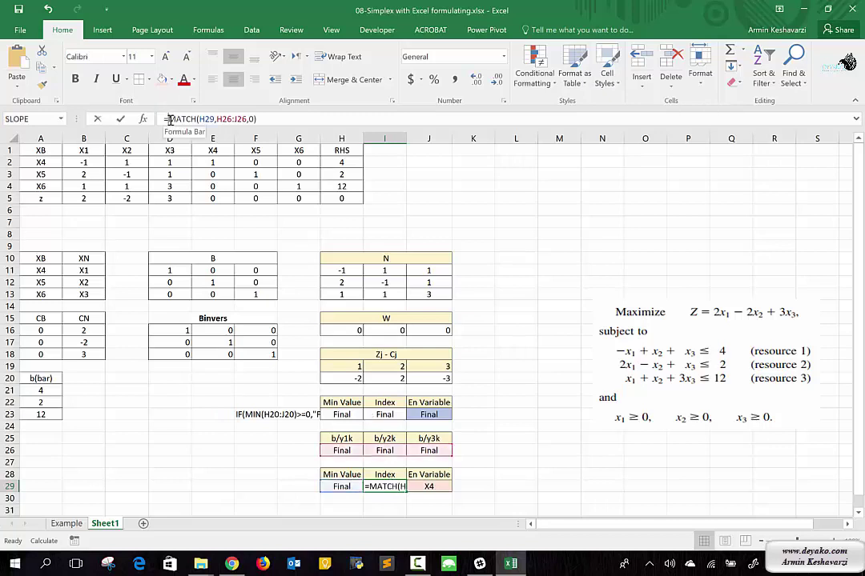
{"action": "type", "text": "if("}
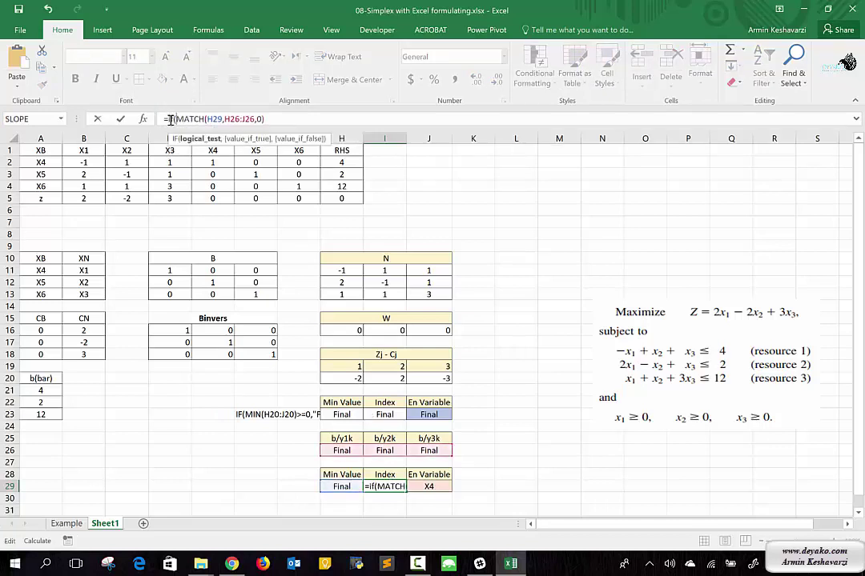
{"action": "left_click", "coordinate": [342, 486]}
{"action": "type", "text": "="}
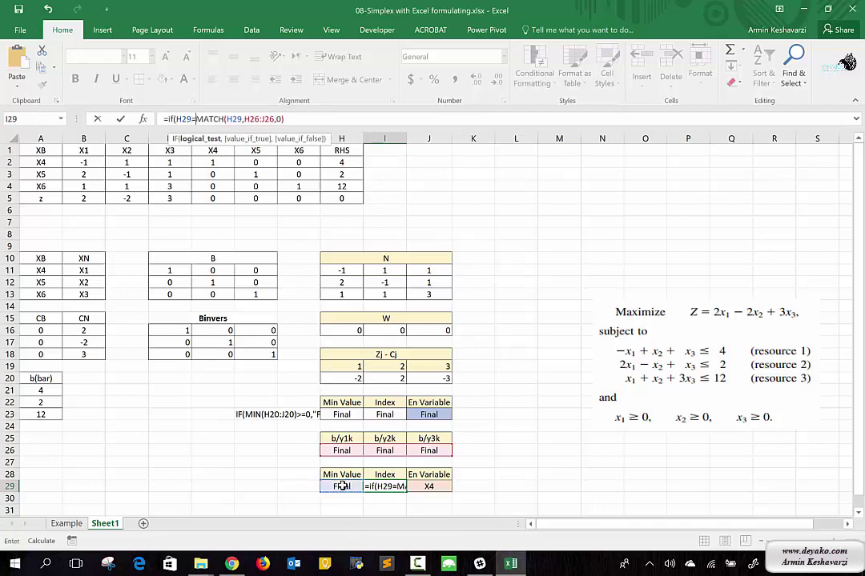
{"action": "type", "text": "\"Final\""}
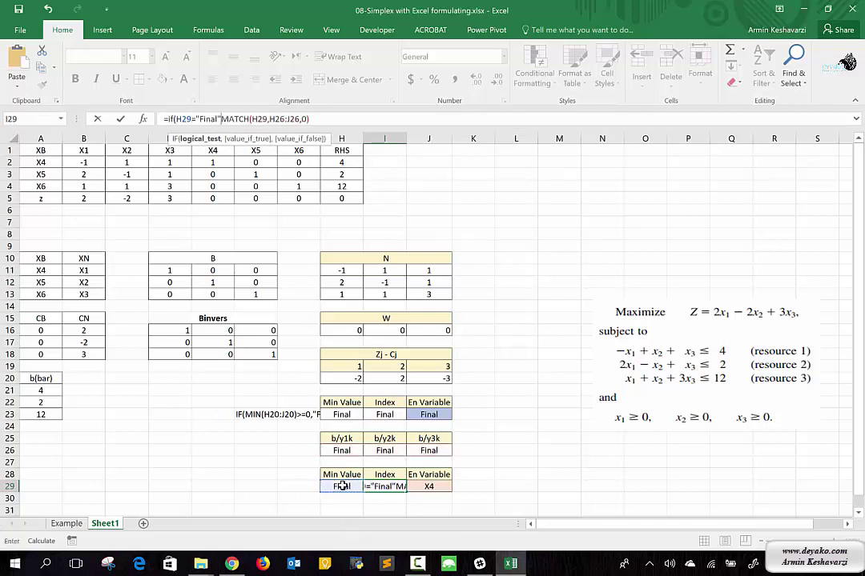
{"action": "type", "text": ",\"Final\""}
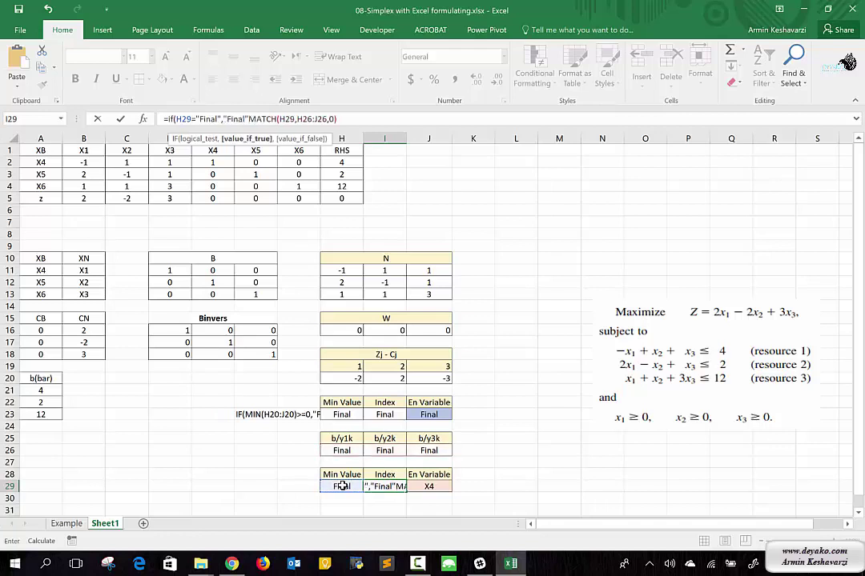
{"action": "type", "text": ","}
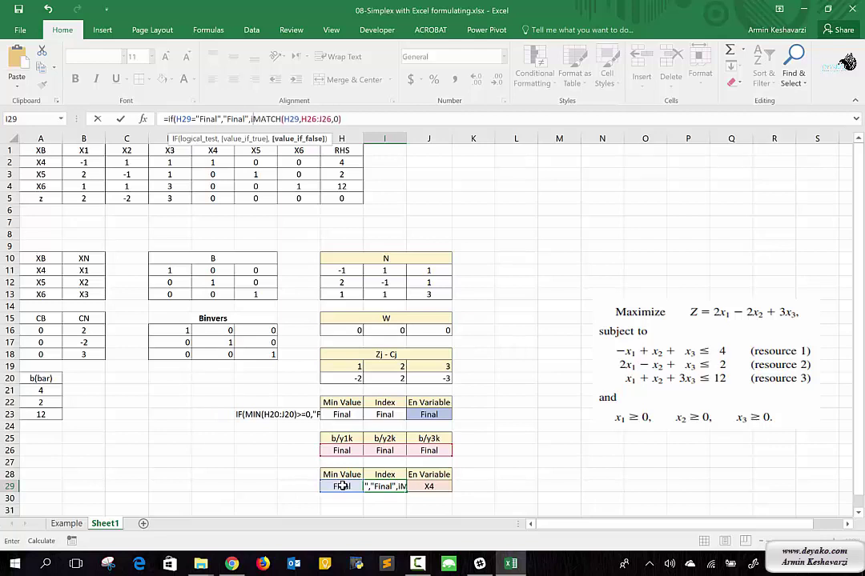
{"action": "type", "text": "if("}
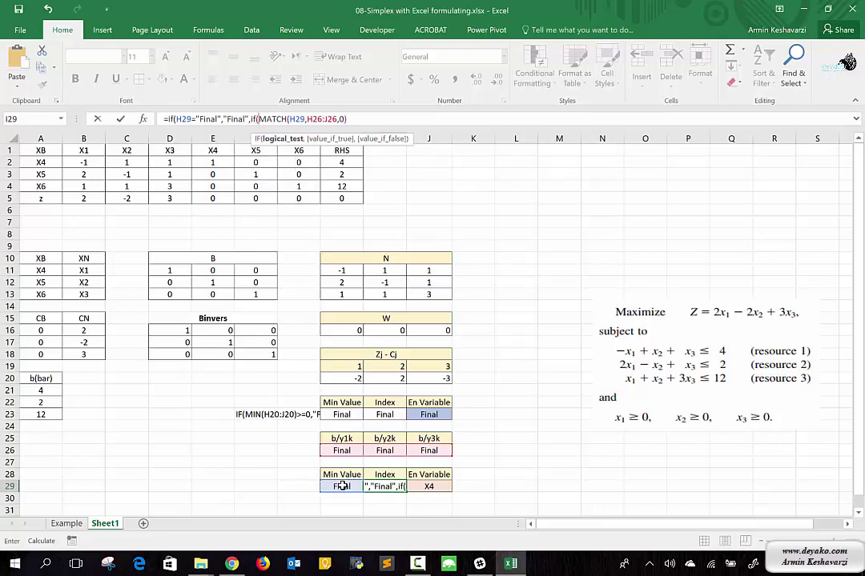
{"action": "type", "text": "h29"}
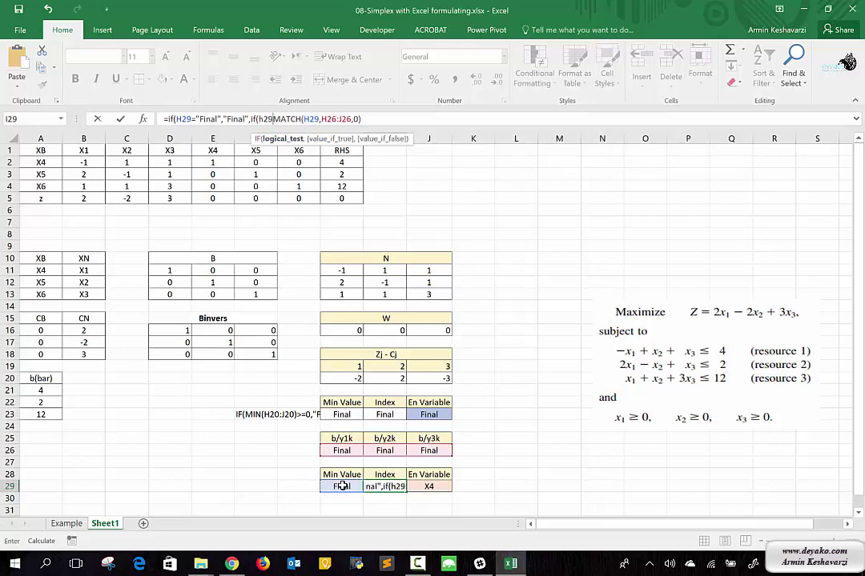
{"action": "type", "text": "=\""}
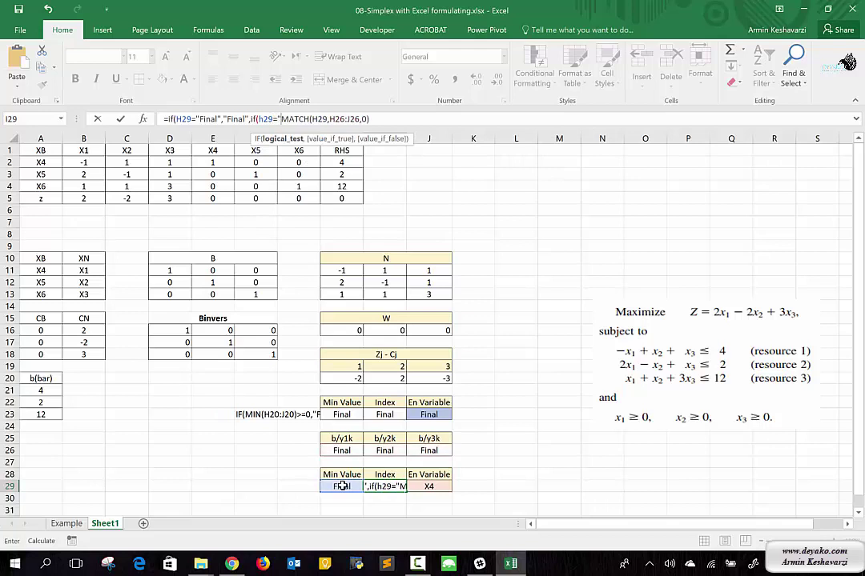
{"action": "type", "text": "Noun\",\""}
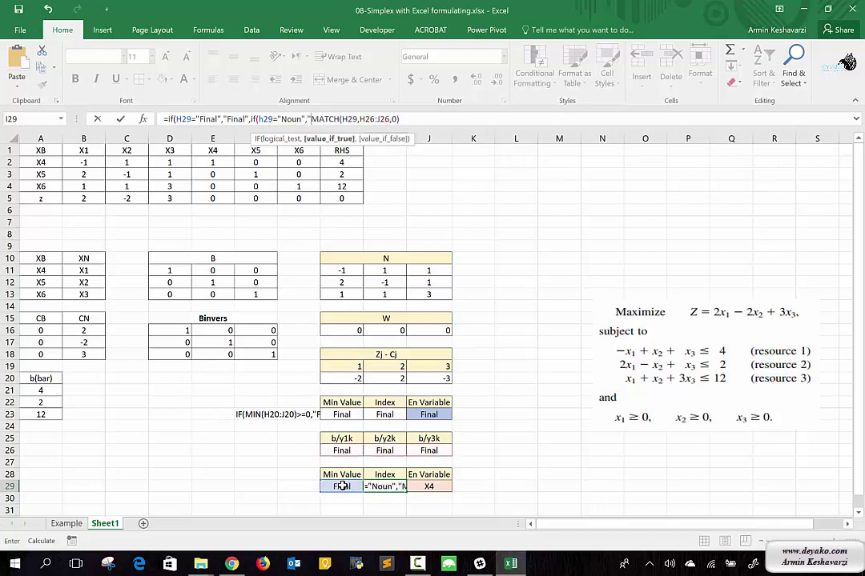
{"action": "type", "text": "Noun\""}
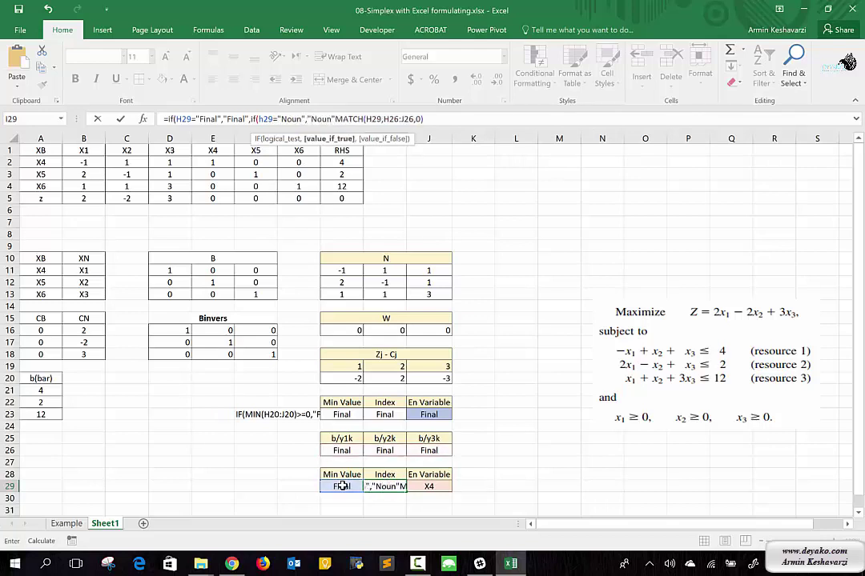
{"action": "type", "text": ","}
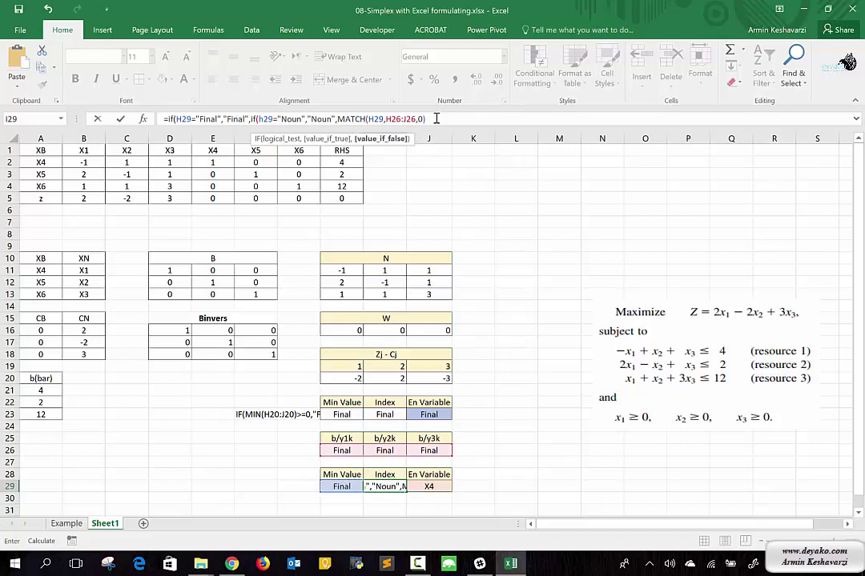
{"action": "left_click", "coordinate": [435, 119]}
{"action": "type", "text": ")"}
{"action": "type", "text": ")"}
{"action": "key", "text": "Return"}
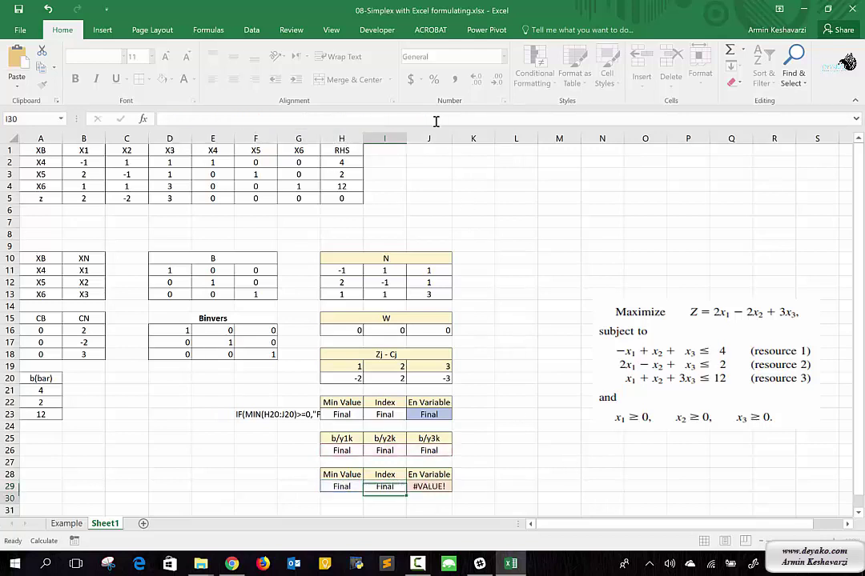
{"action": "left_click", "coordinate": [381, 486]}
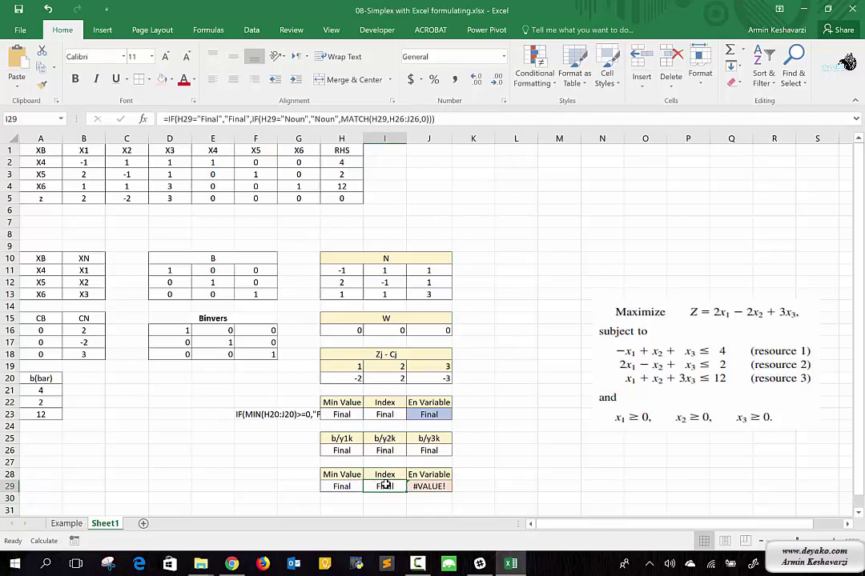
{"action": "left_click", "coordinate": [429, 486]}
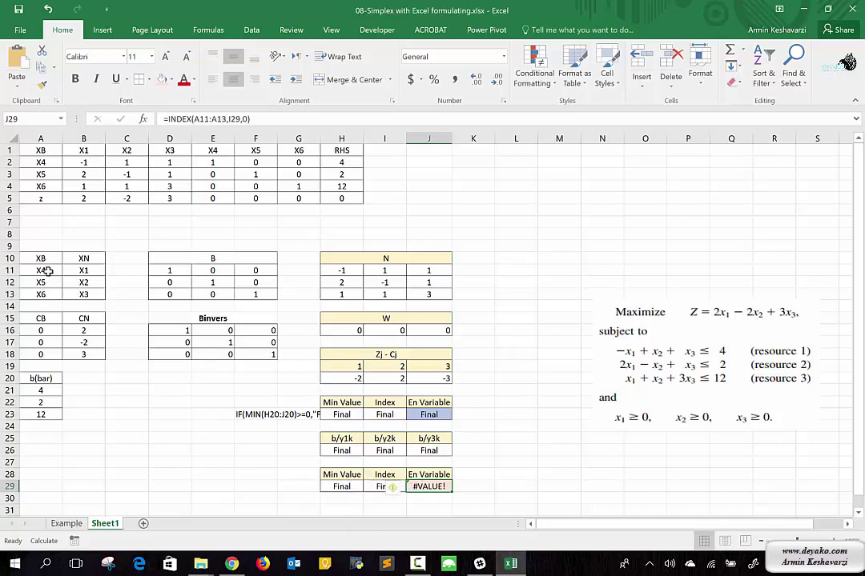
Wrap J29's INDEX formula as =IFERROR(INDEX(A11:A13,I29,0),"End") so it shows End
{"action": "left_click", "coordinate": [265, 120]}
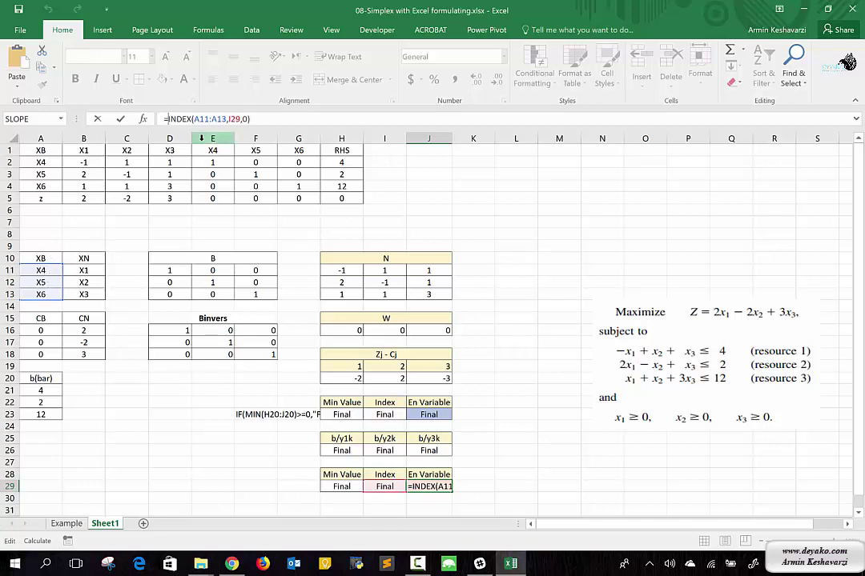
{"action": "type", "text": "Iife"}
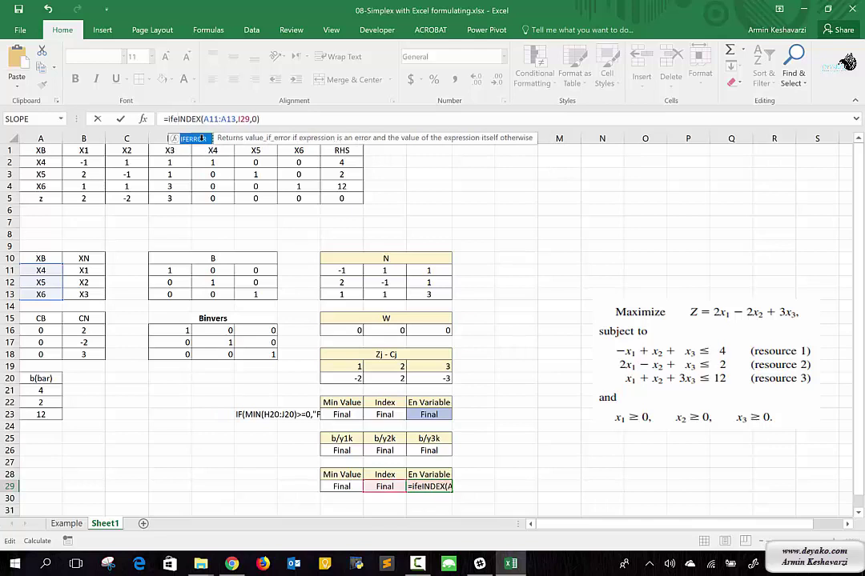
{"action": "double_click", "coordinate": [197, 139]}
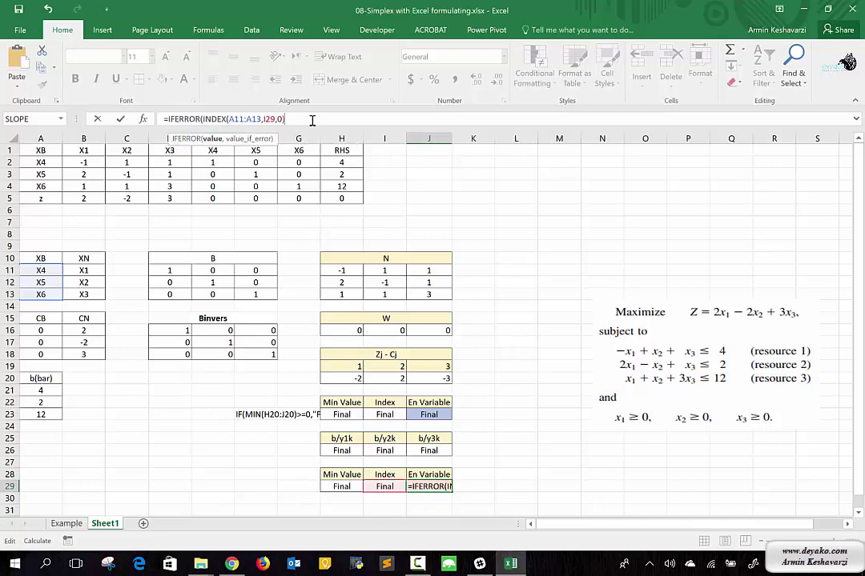
{"action": "type", "text": ",\"E"}
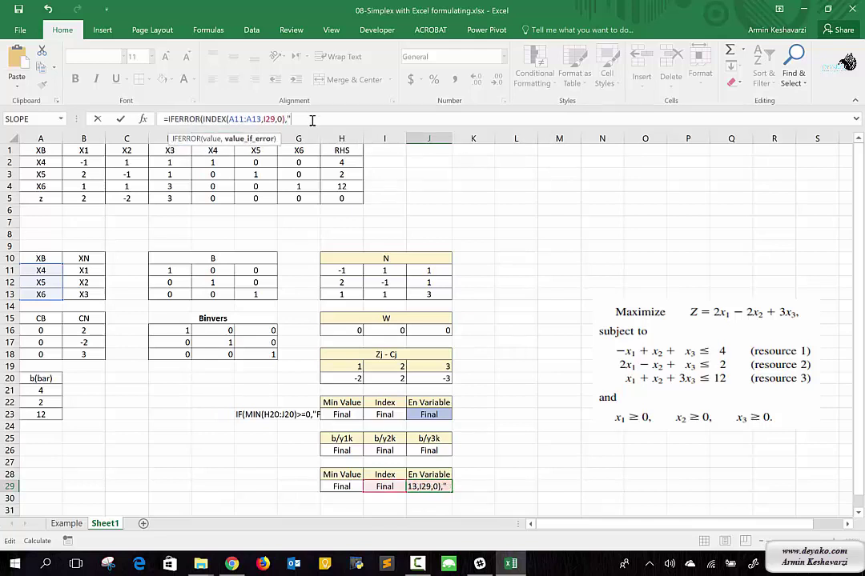
{"action": "type", "text": "nd"}
{"action": "type", "text": "\")"}
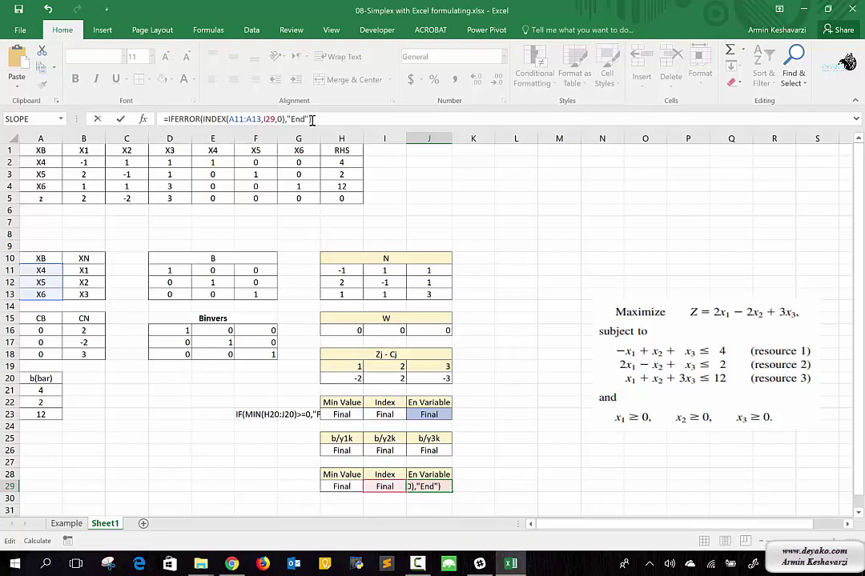
{"action": "key", "text": "Return"}
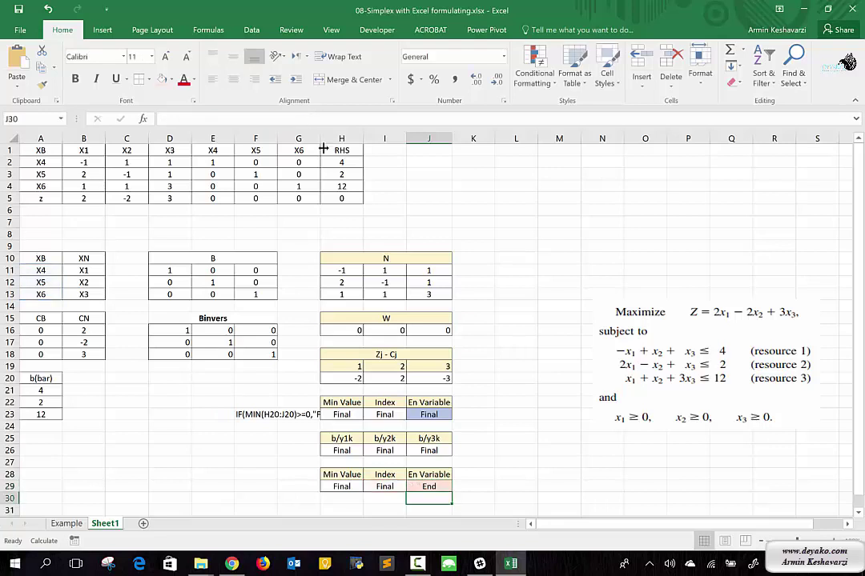
Change the fallback text in J23's formula from "Final" to "End"
{"action": "left_click", "coordinate": [428, 416]}
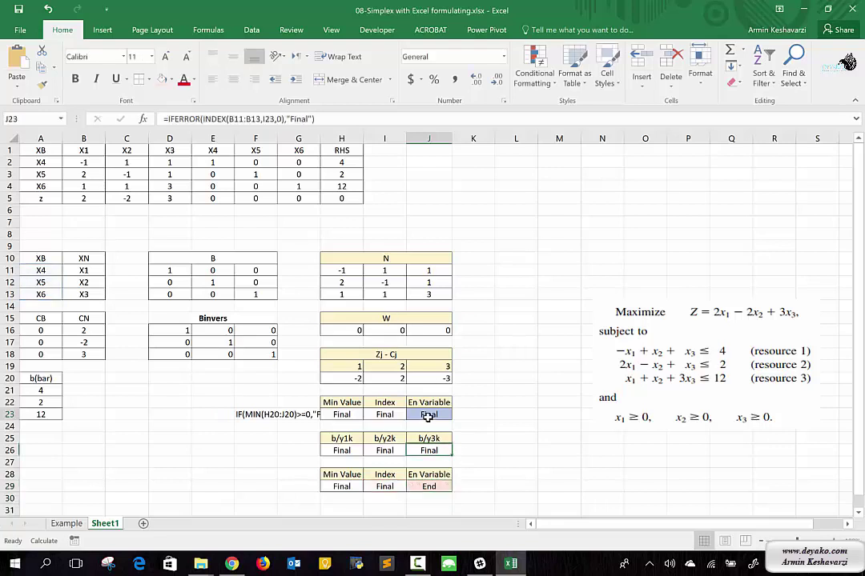
{"action": "double_click", "coordinate": [298, 119]}
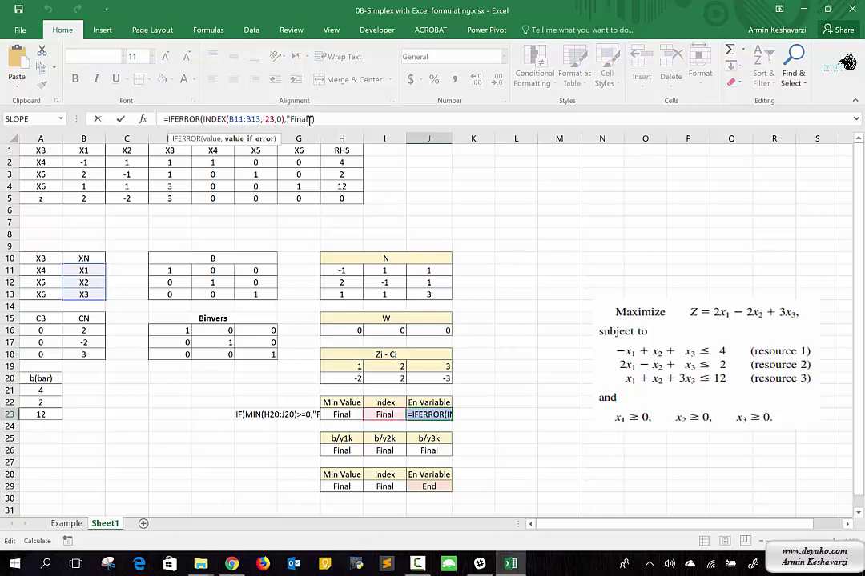
{"action": "type", "text": "End"}
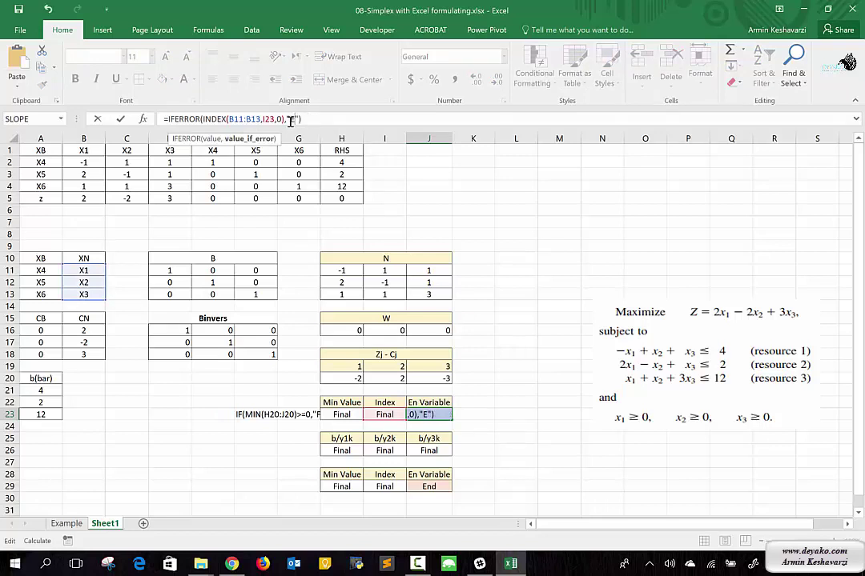
{"action": "key", "text": "Return"}
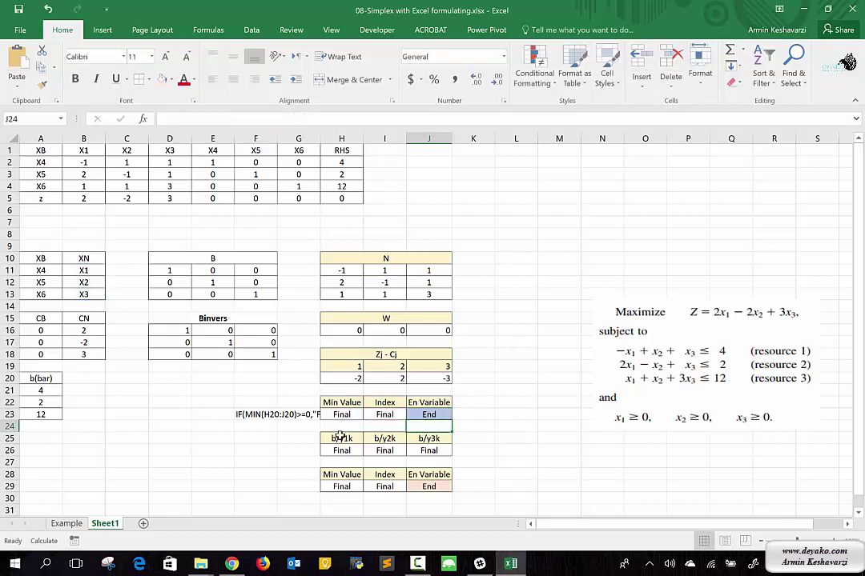
Revise the I23 reference in H26's b/y1k formula
{"action": "left_click", "coordinate": [341, 450]}
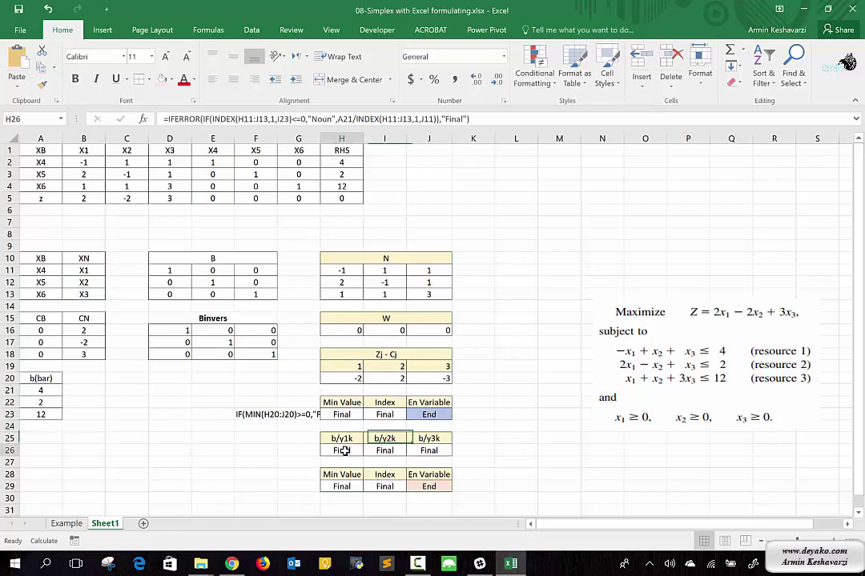
{"action": "left_click", "coordinate": [283, 119]}
{"action": "key", "text": "Return"}
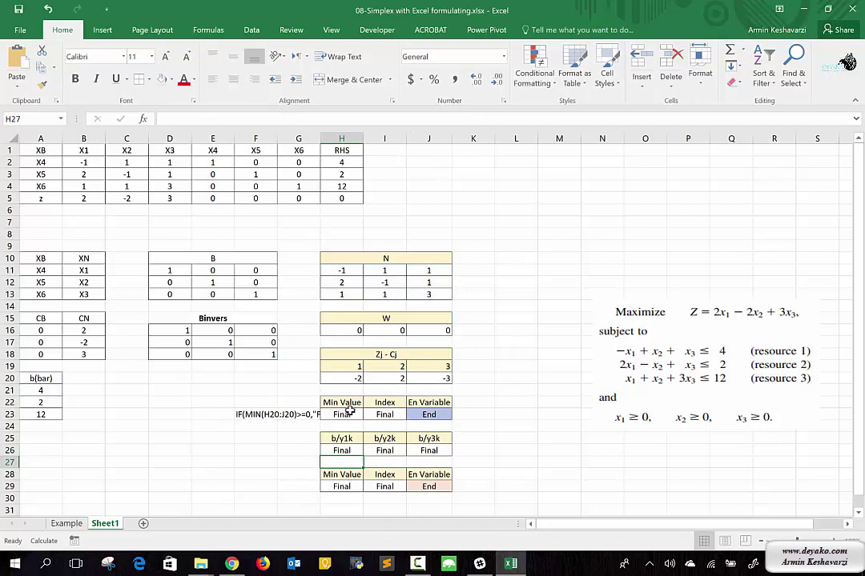
{"action": "left_click", "coordinate": [260, 414]}
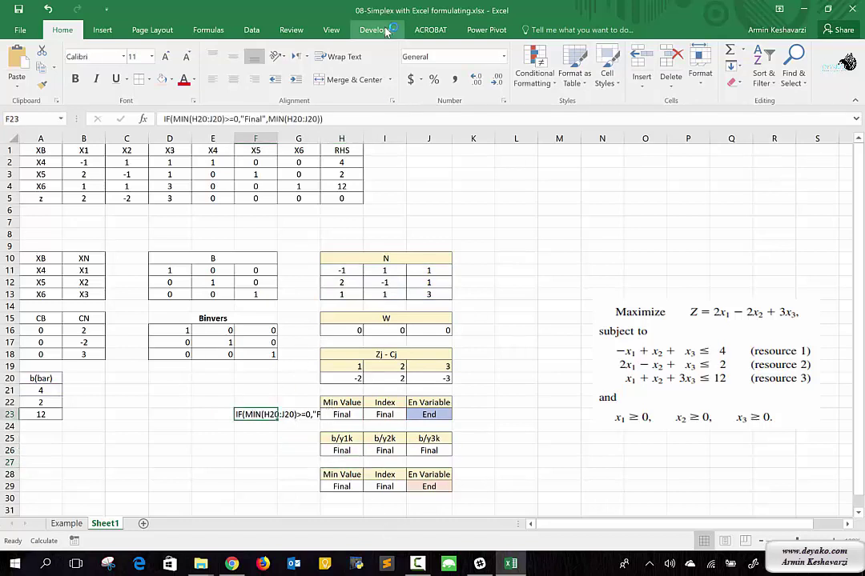
Move the minimum-check formula from F23 into H23 so it gives -3, with J23 showing X3 and J29 showing X4
{"action": "left_click_drag", "start_coordinate": [324, 118], "coordinate": [164, 119]}
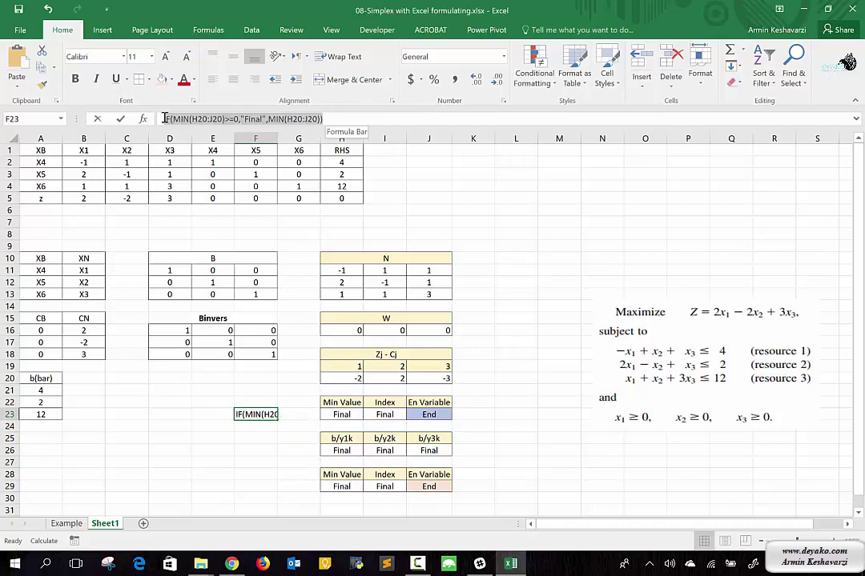
{"action": "left_click", "coordinate": [164, 119]}
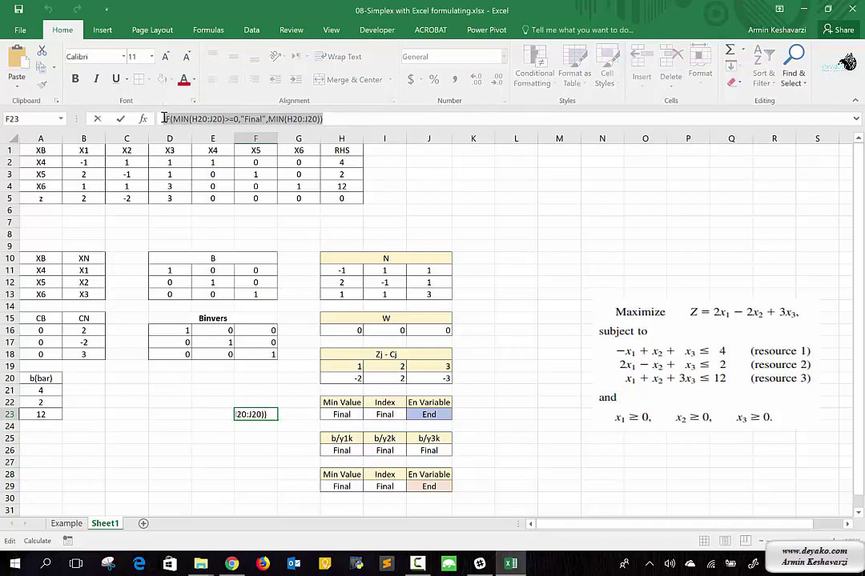
{"action": "key", "text": "Delete"}
{"action": "key", "text": "Return"}
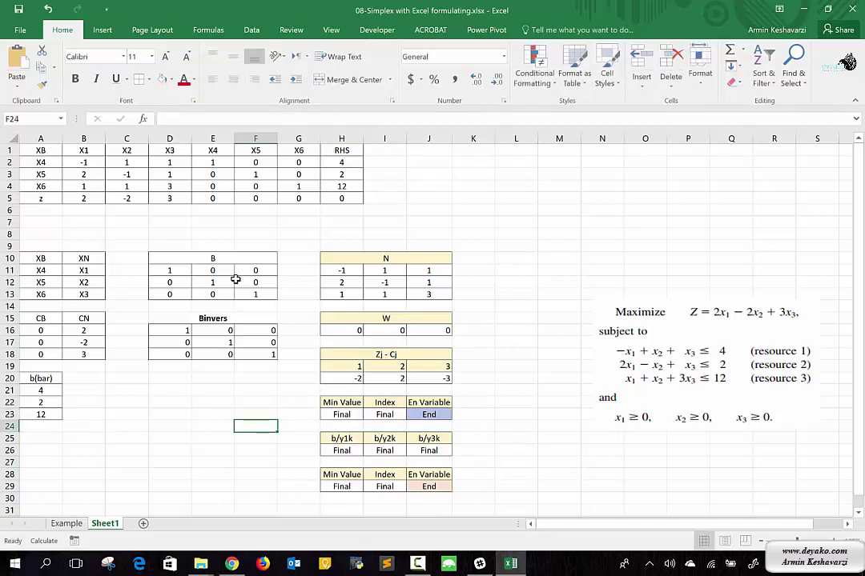
{"action": "left_click", "coordinate": [332, 410]}
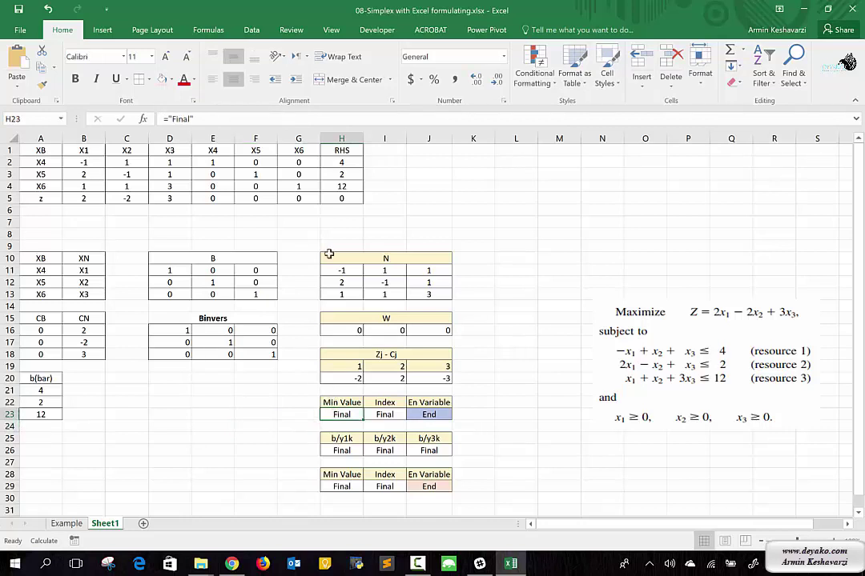
{"action": "left_click", "coordinate": [184, 118]}
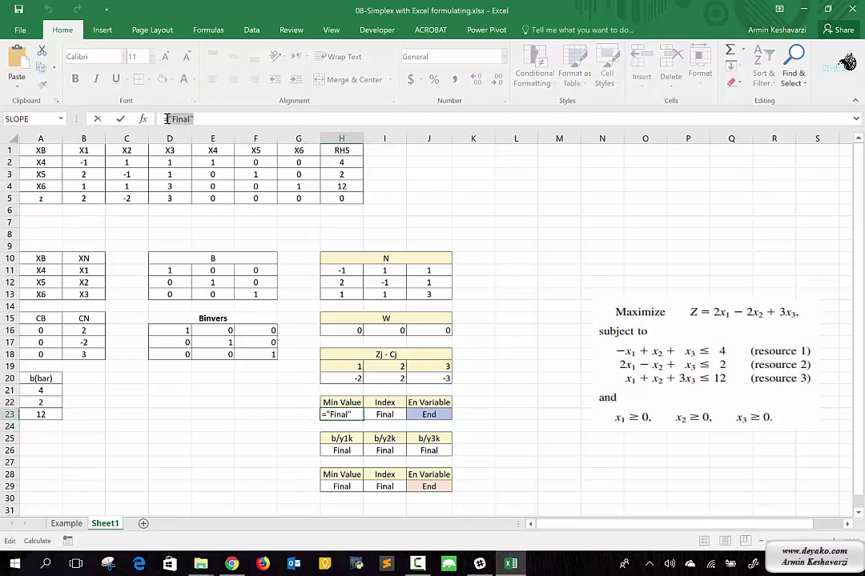
{"action": "type", "text": "=IF(MIN(H20:J20)>=0,\"Final\",MIN(H20:J20))"}
{"action": "key", "text": "Return"}
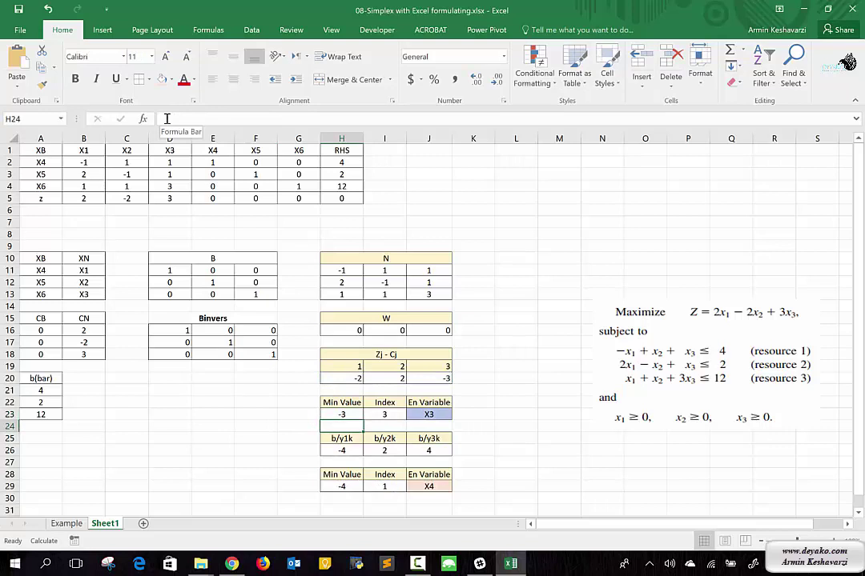
{"action": "left_click", "coordinate": [430, 415]}
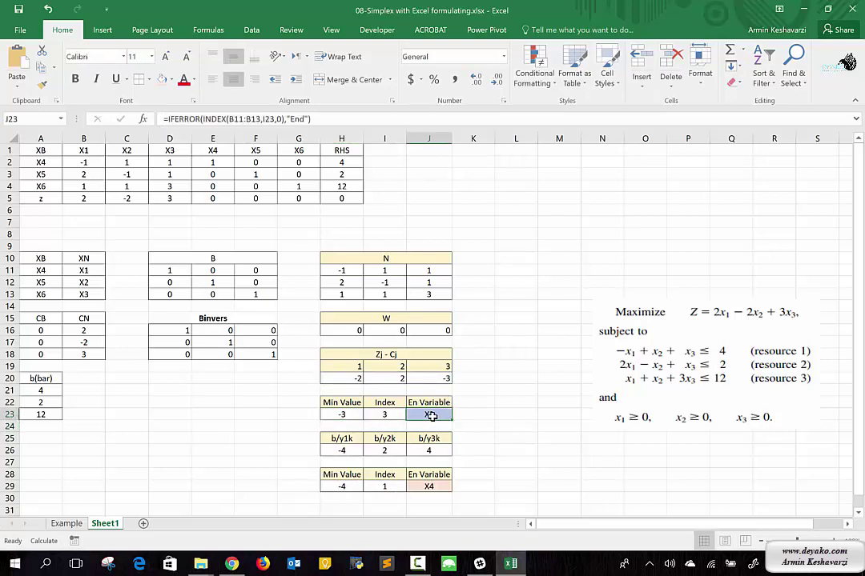
{"action": "left_click", "coordinate": [429, 488]}
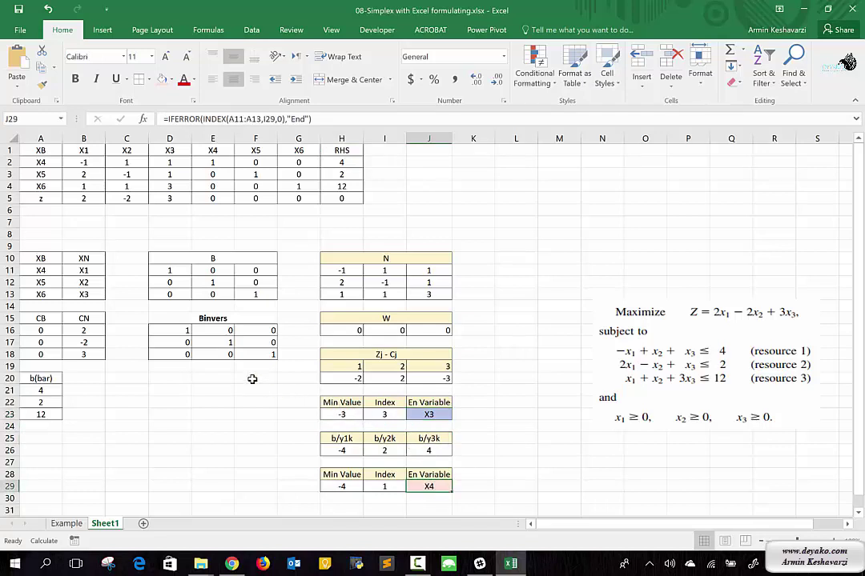
Fill the B matrix header and the XB/XN headers light gold
{"action": "left_click", "coordinate": [238, 261]}
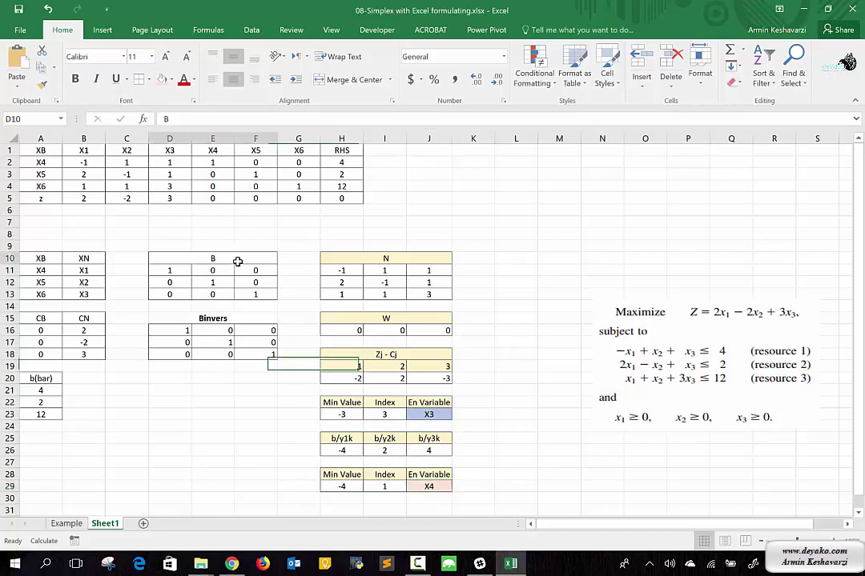
{"action": "left_click", "coordinate": [170, 79]}
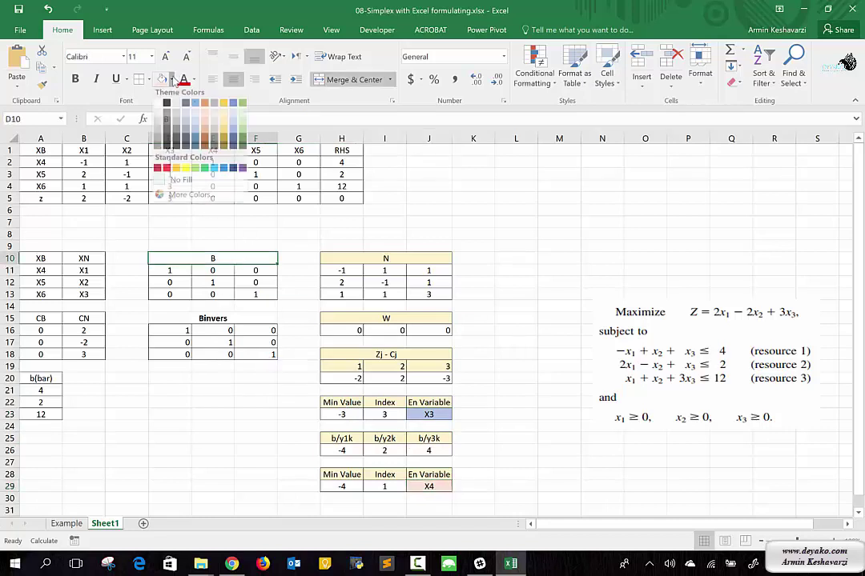
{"action": "left_click", "coordinate": [224, 120]}
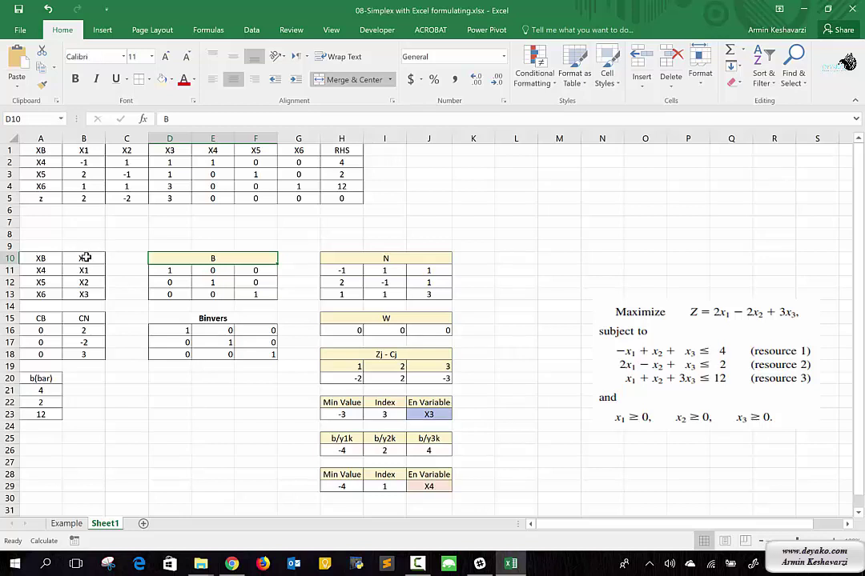
{"action": "left_click_drag", "start_coordinate": [85, 258], "coordinate": [41, 258]}
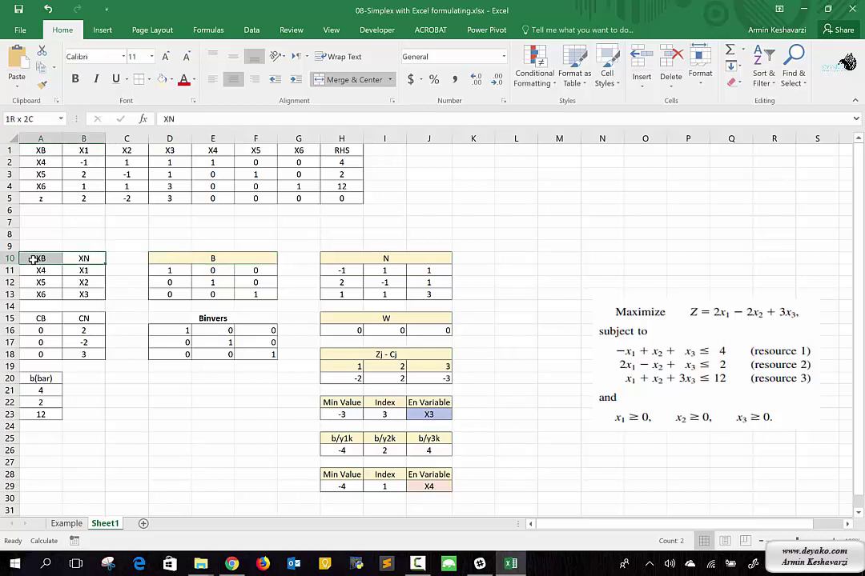
{"action": "left_click", "coordinate": [160, 81]}
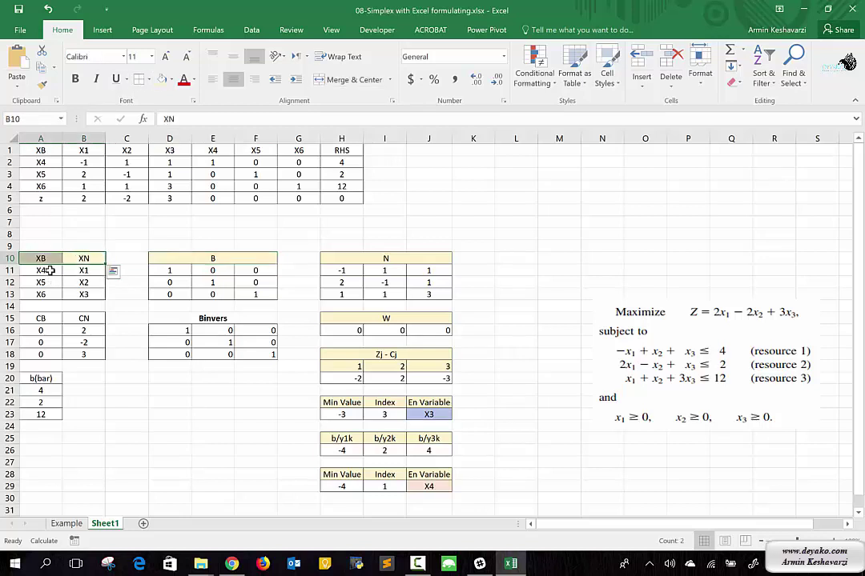
Select the CB/CN, Binvers and b(bar) headers and fill them light yellow
{"action": "left_click_drag", "start_coordinate": [42, 271], "coordinate": [47, 294]}
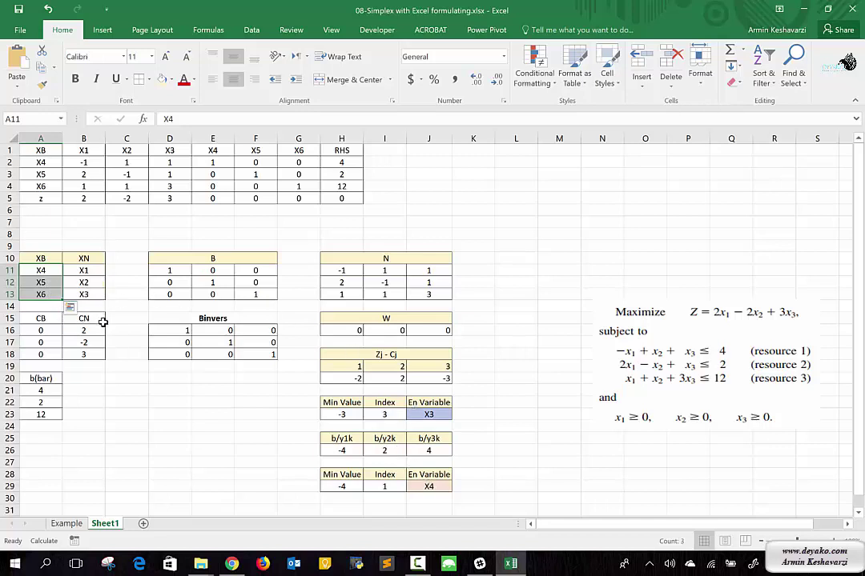
{"action": "left_click_drag", "start_coordinate": [92, 320], "coordinate": [42, 320]}
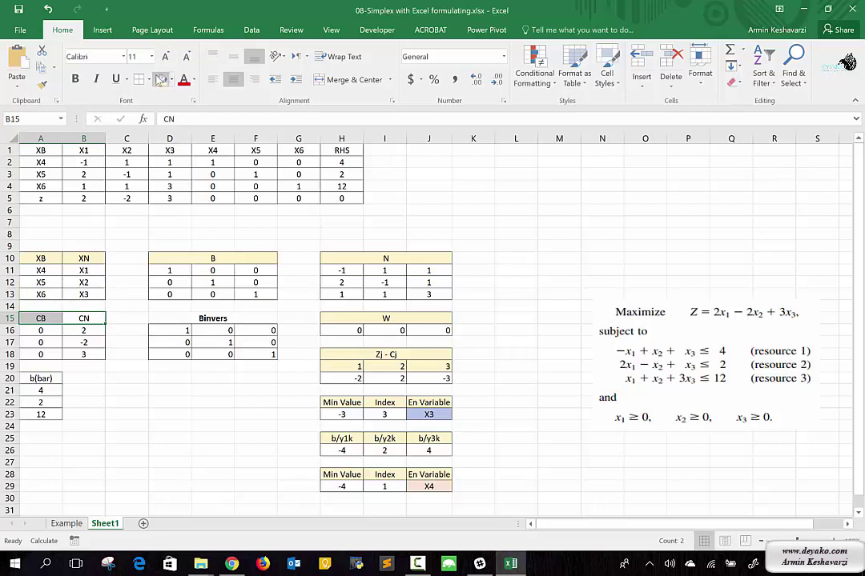
{"action": "left_click", "coordinate": [228, 320]}
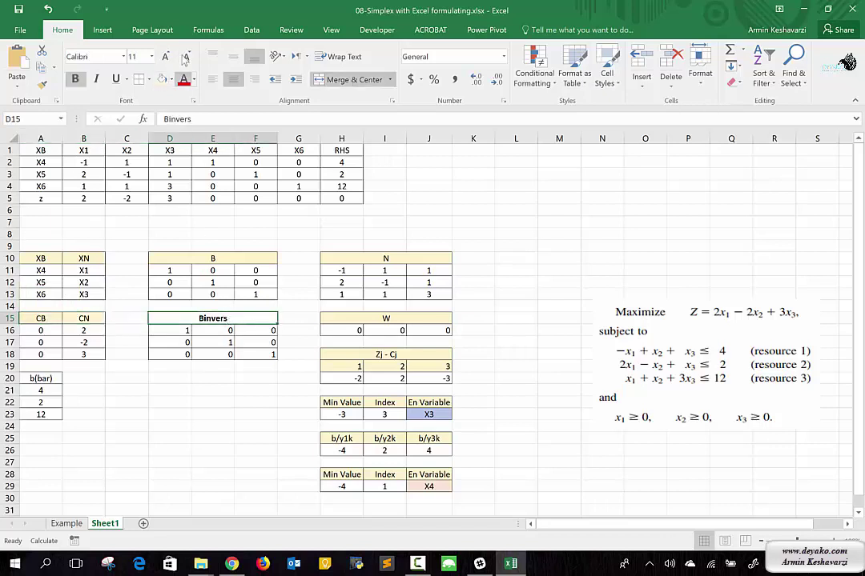
{"action": "left_click", "coordinate": [52, 377]}
{"action": "left_click", "coordinate": [163, 79]}
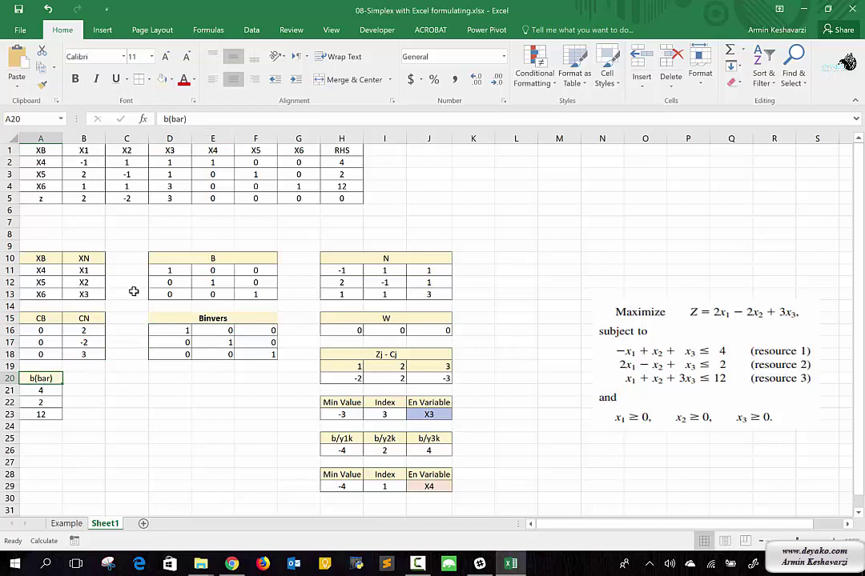
{"action": "left_click", "coordinate": [44, 271]}
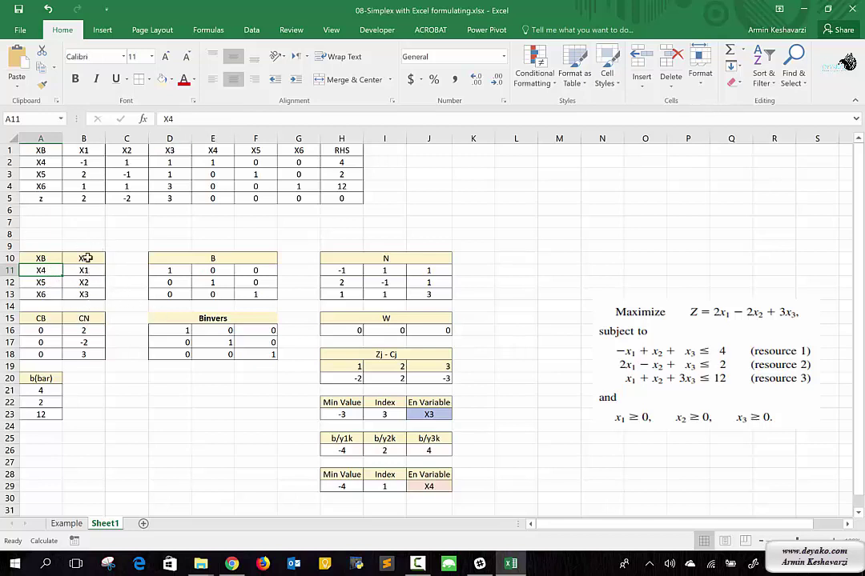
{"action": "left_click", "coordinate": [42, 284]}
{"action": "left_click", "coordinate": [44, 294]}
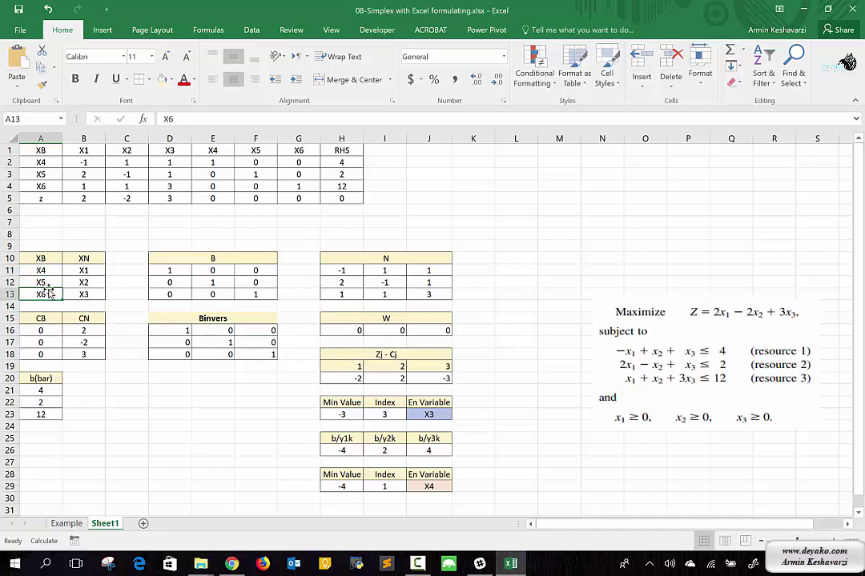
{"action": "left_click", "coordinate": [45, 280]}
{"action": "left_click", "coordinate": [41, 271]}
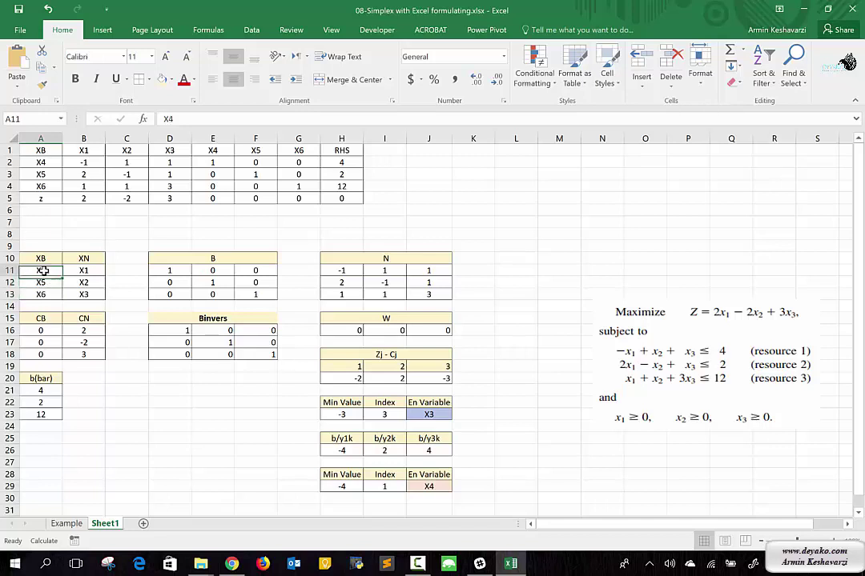
{"action": "left_click", "coordinate": [339, 415]}
{"action": "double_click", "coordinate": [339, 414]}
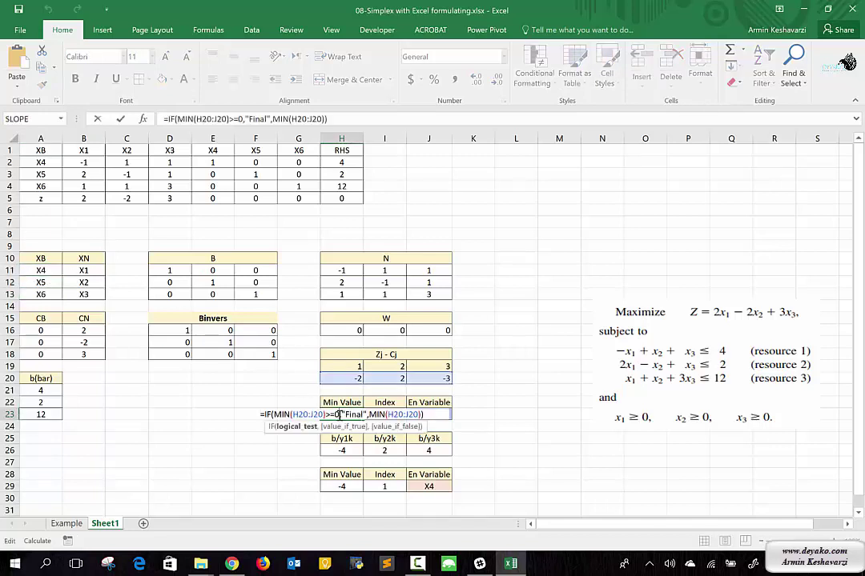
{"action": "key", "text": "Return"}
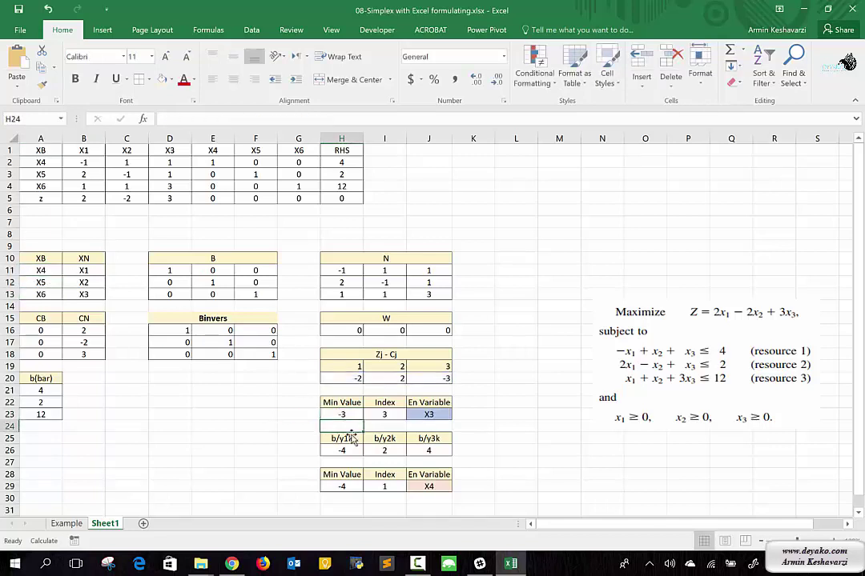
{"action": "double_click", "coordinate": [170, 270]}
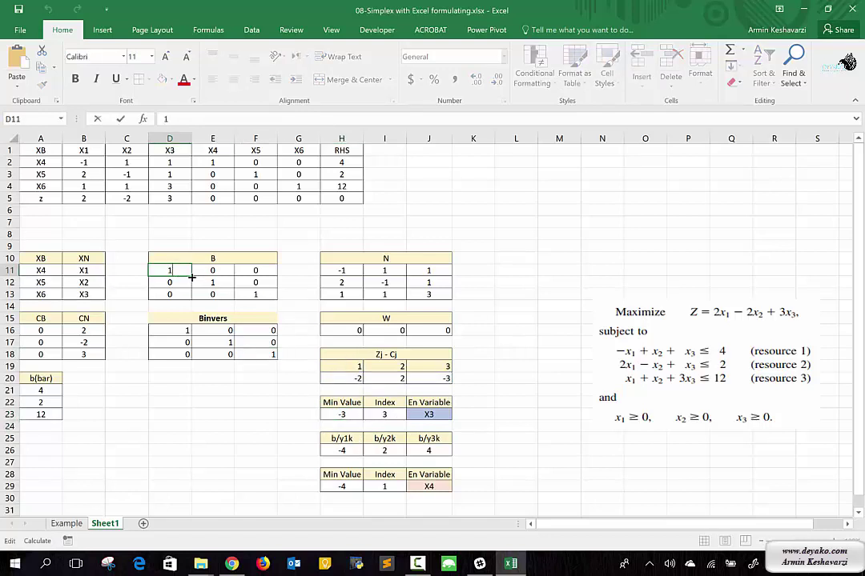
{"action": "left_click", "coordinate": [179, 331]}
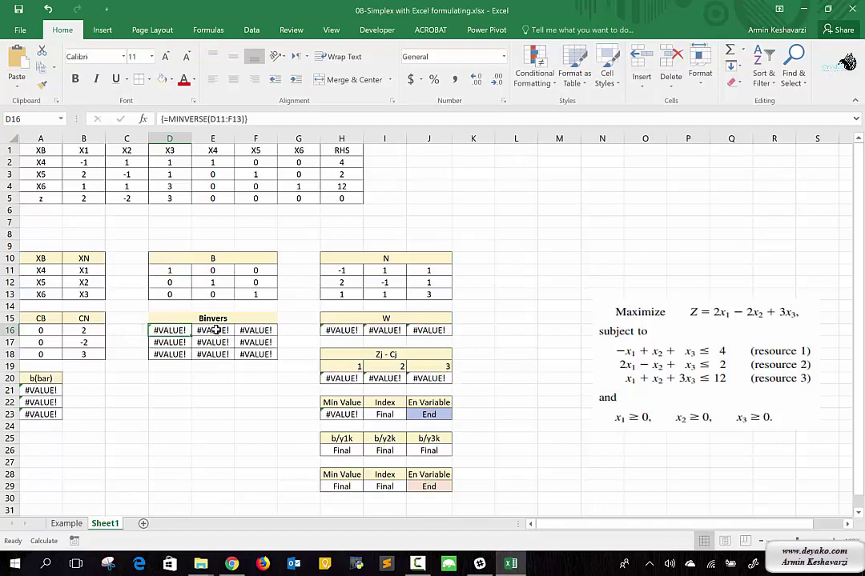
{"action": "key", "text": "ctrl+z"}
{"action": "double_click", "coordinate": [347, 378]}
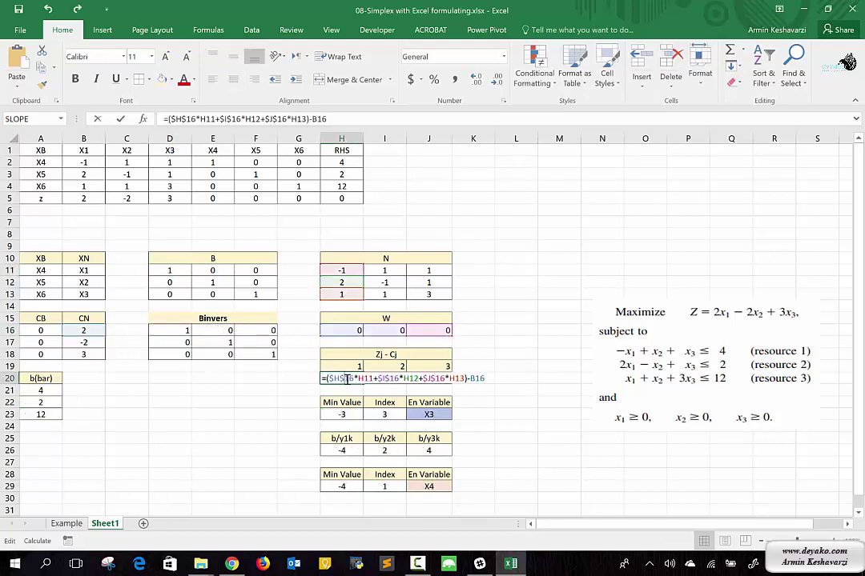
{"action": "key", "text": "Return"}
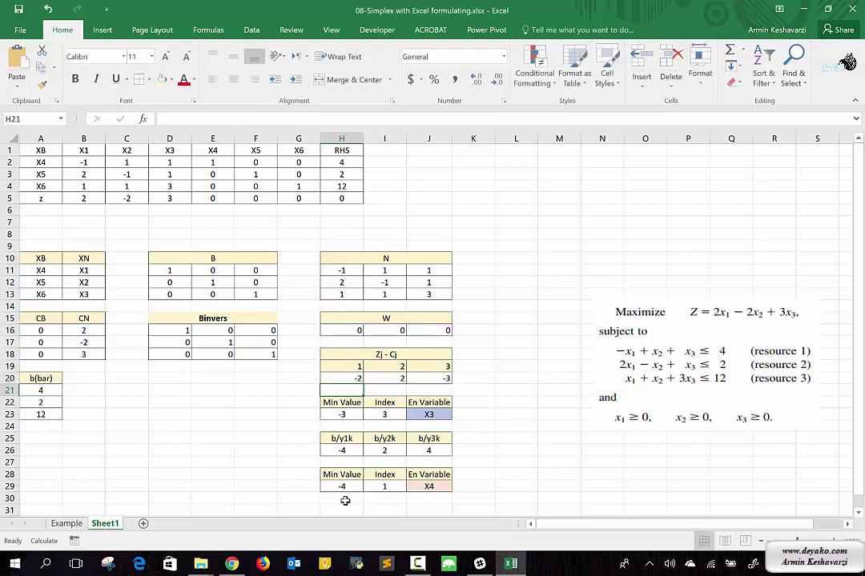
{"action": "left_click", "coordinate": [344, 451]}
{"action": "double_click", "coordinate": [345, 451]}
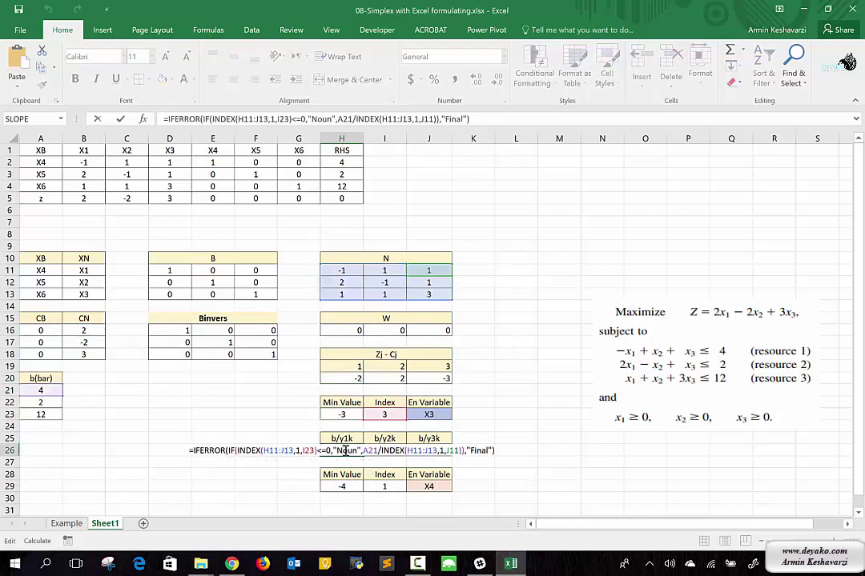
{"action": "key", "text": "Return"}
{"action": "double_click", "coordinate": [428, 414]}
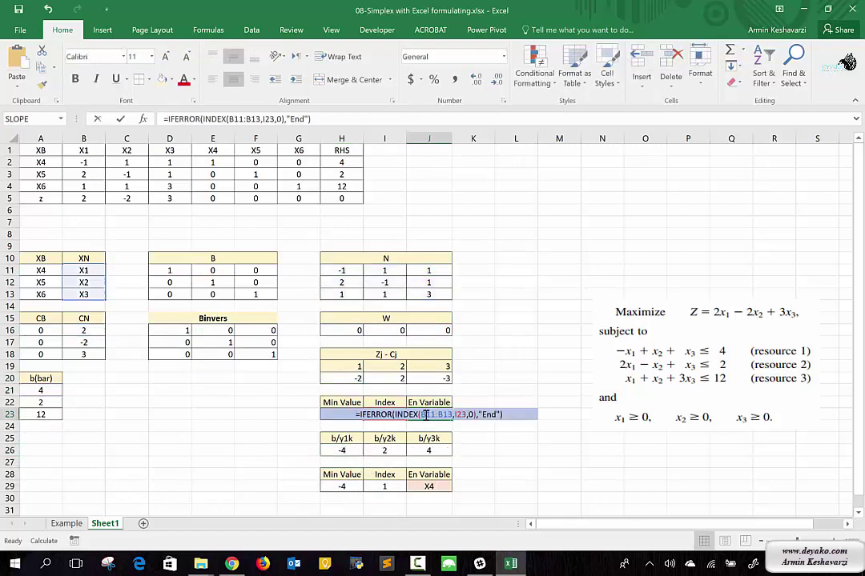
{"action": "key", "text": "Return"}
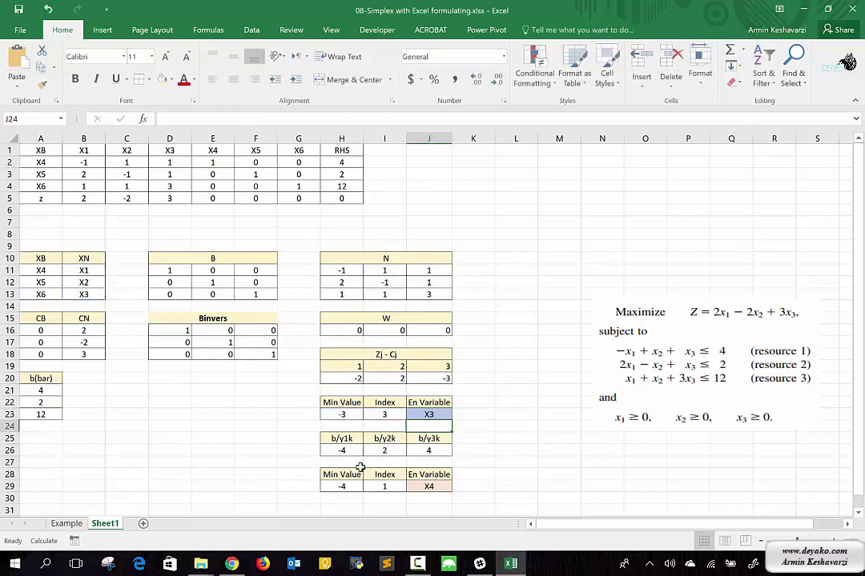
{"action": "double_click", "coordinate": [352, 451]}
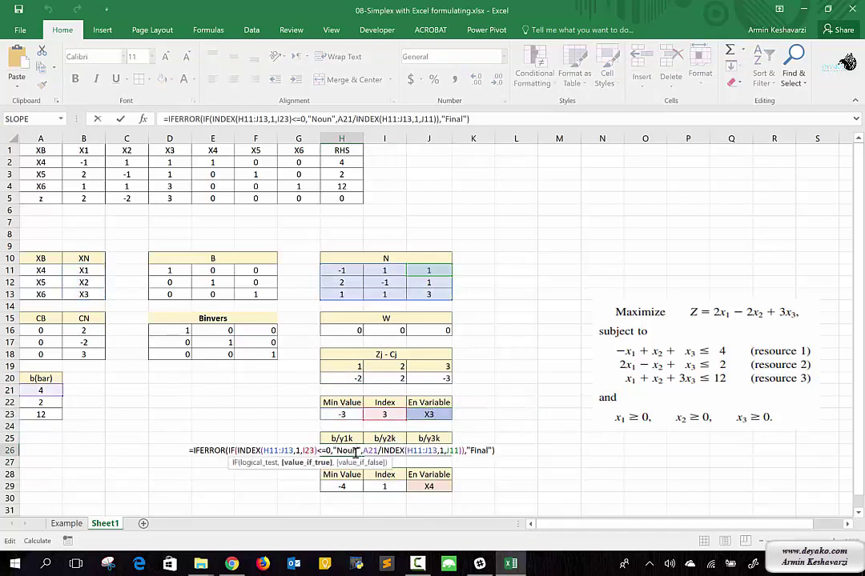
{"action": "key", "text": "Return"}
{"action": "double_click", "coordinate": [378, 451]}
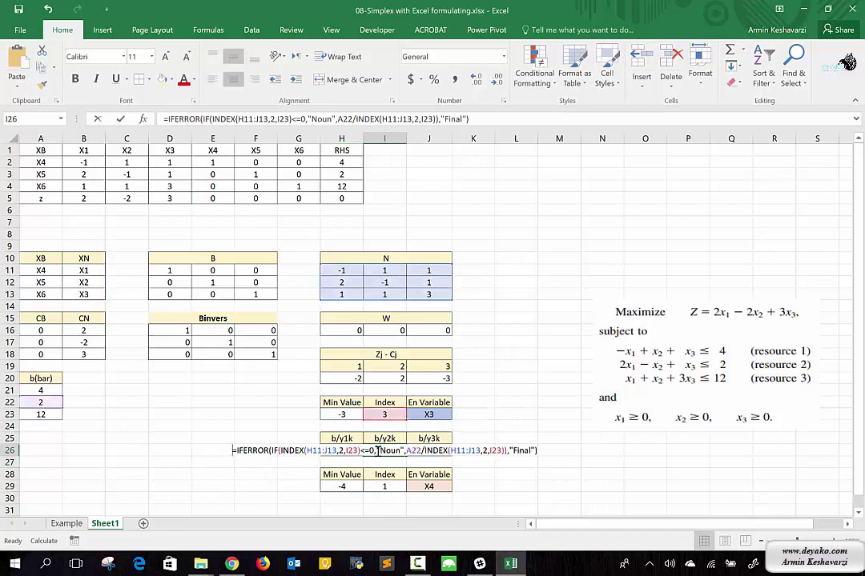
{"action": "key", "text": "Return"}
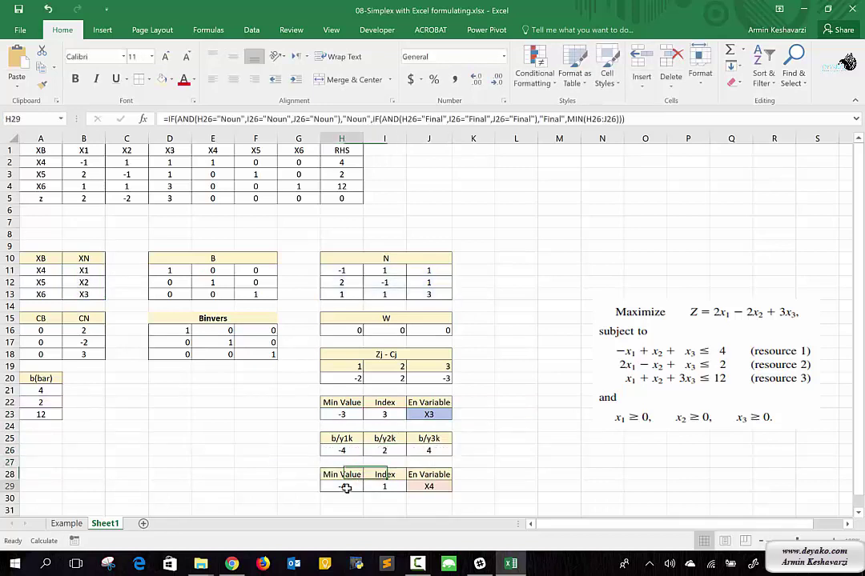
{"action": "double_click", "coordinate": [347, 488]}
{"action": "key", "text": "Return"}
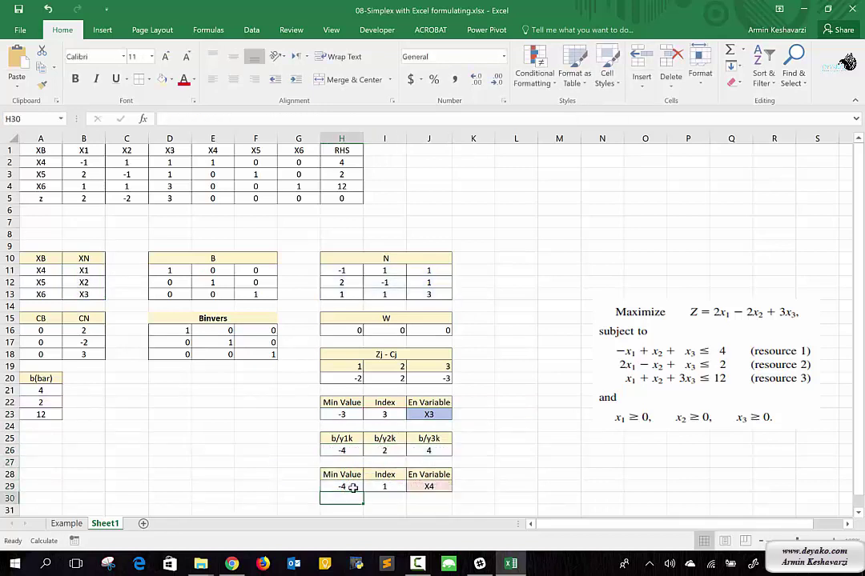
{"action": "left_click", "coordinate": [386, 485]}
{"action": "double_click", "coordinate": [386, 485]}
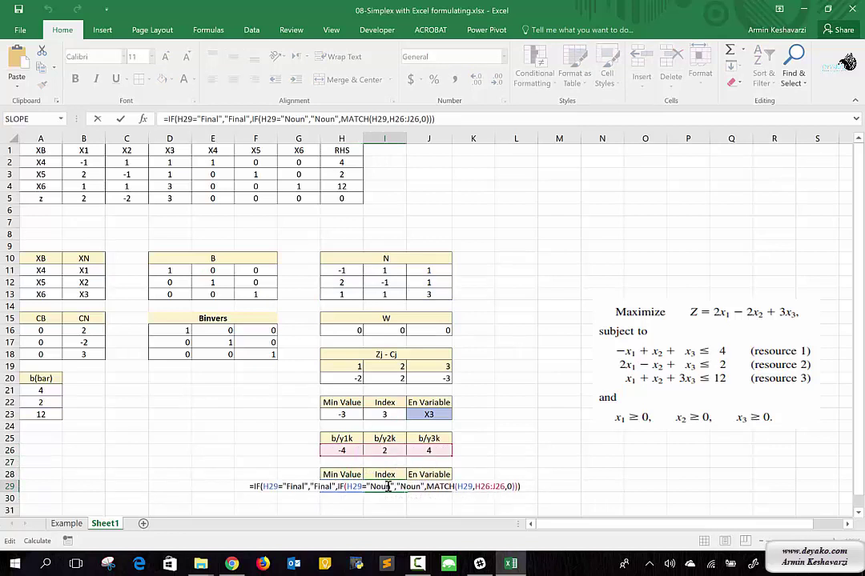
{"action": "key", "text": "Return"}
{"action": "left_click", "coordinate": [423, 488]}
{"action": "double_click", "coordinate": [423, 488]}
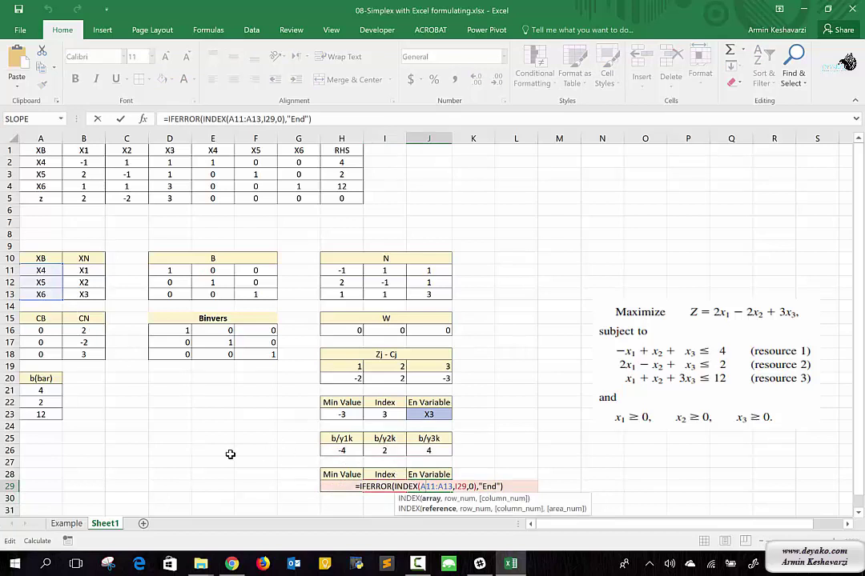
{"action": "key", "text": "Return"}
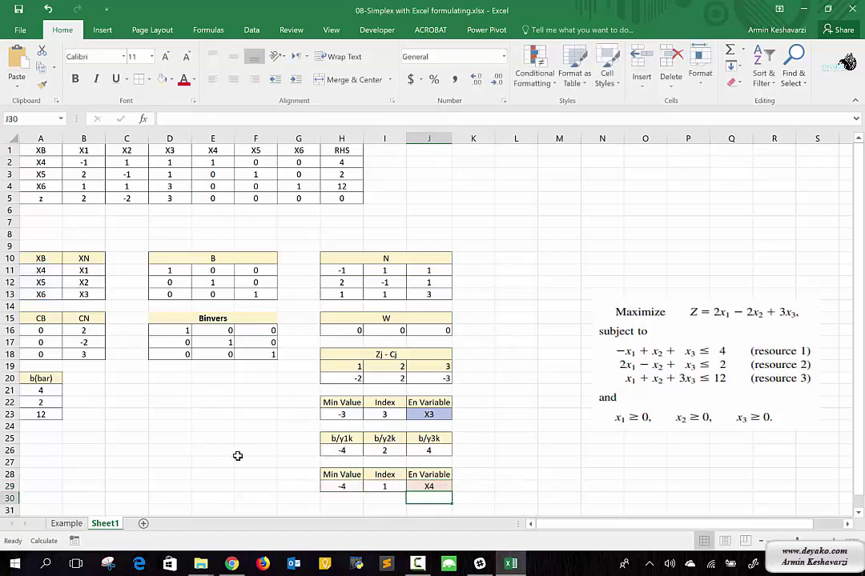
Rename the J28 heading from 'En Variable' to 'Ex Variable'
{"action": "left_click", "coordinate": [413, 474]}
{"action": "double_click", "coordinate": [418, 478]}
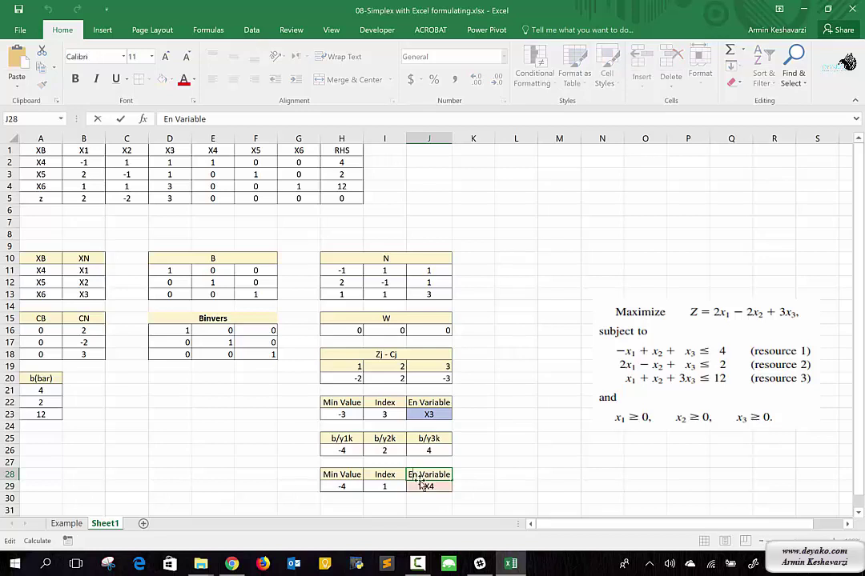
{"action": "key", "text": "BackSpace"}
{"action": "type", "text": "x"}
{"action": "left_click", "coordinate": [312, 449]}
Review the INDEX formulas in J29 and J23 against the basic variables, leaving them unchanged
{"action": "left_click", "coordinate": [428, 488]}
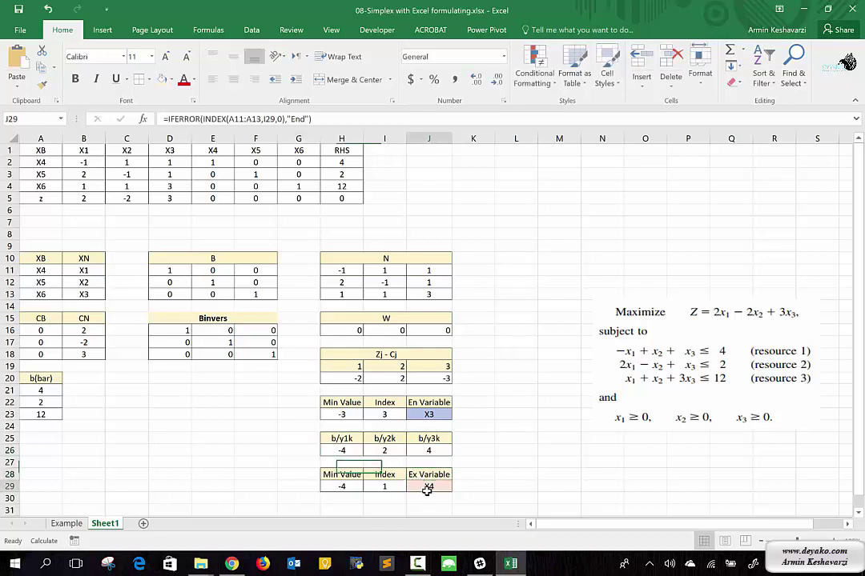
{"action": "left_click", "coordinate": [41, 272]}
{"action": "left_click_drag", "start_coordinate": [41, 272], "coordinate": [41, 294]}
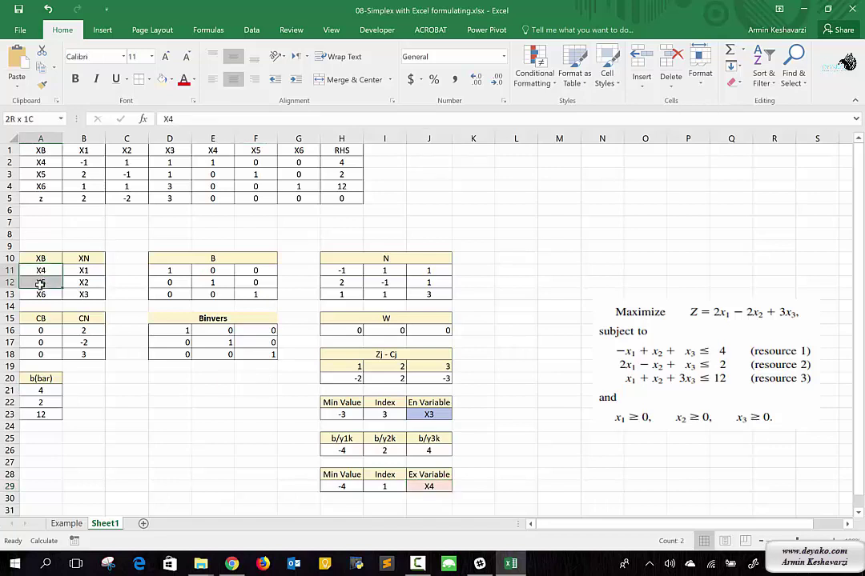
{"action": "left_click", "coordinate": [429, 488]}
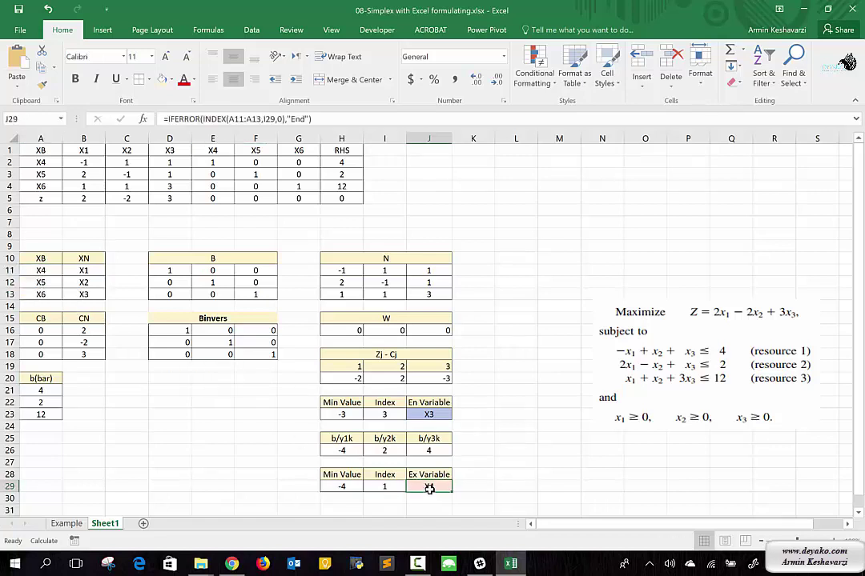
{"action": "left_click", "coordinate": [238, 119]}
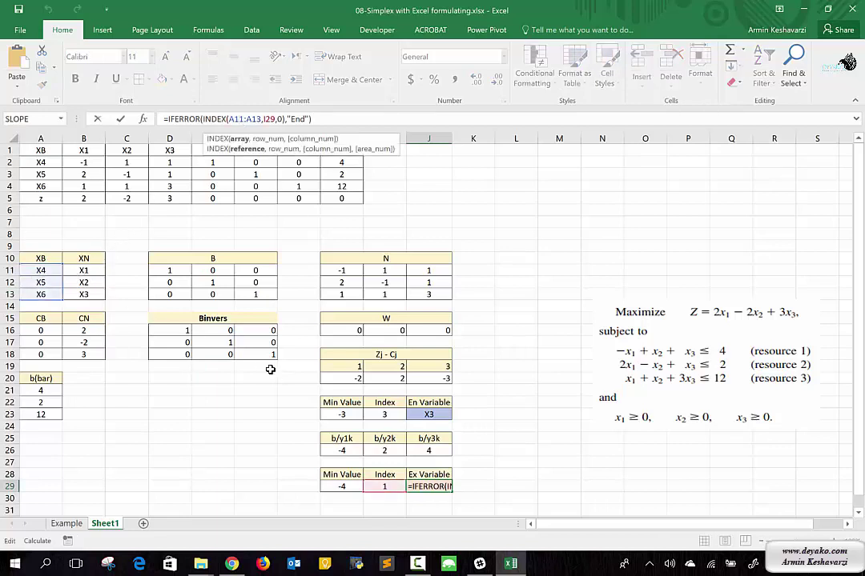
{"action": "key", "text": "Return"}
{"action": "left_click", "coordinate": [430, 415]}
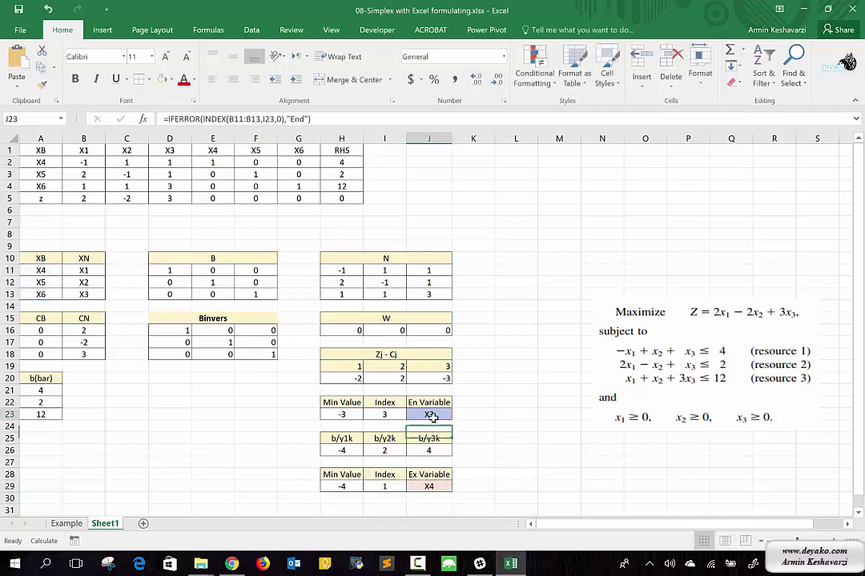
{"action": "double_click", "coordinate": [430, 415]}
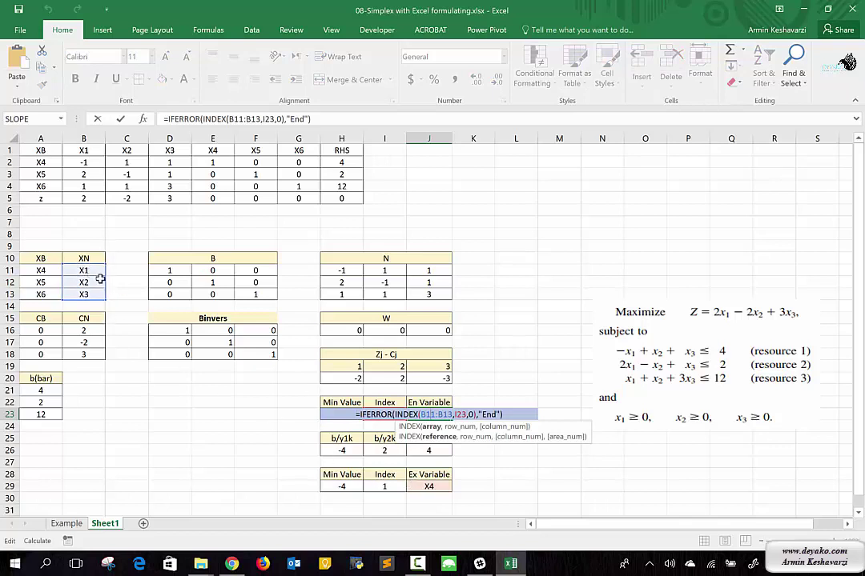
{"action": "key", "text": "Return"}
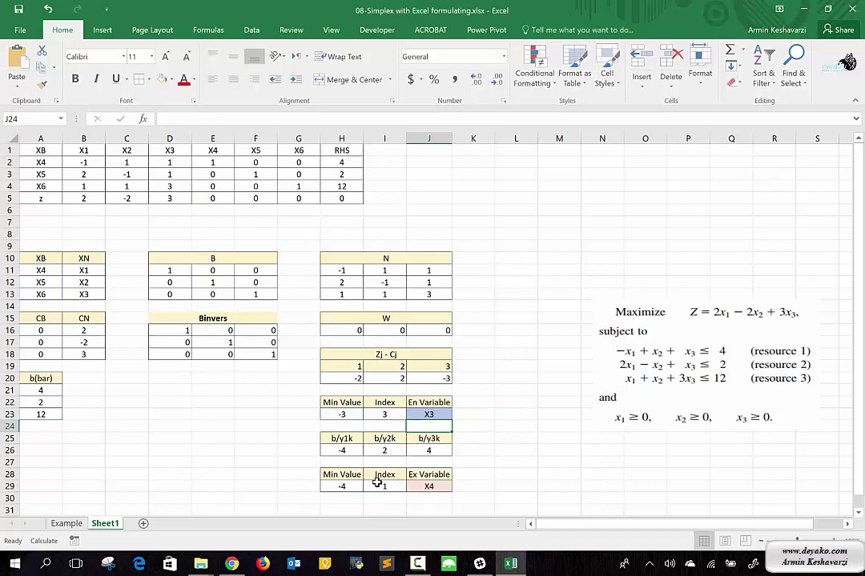
{"action": "left_click", "coordinate": [431, 414]}
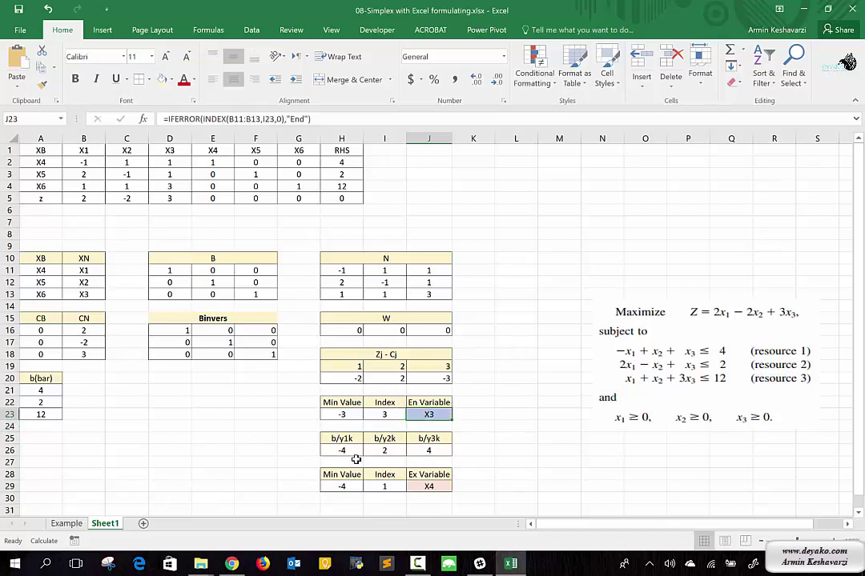
Test linking A11 to the entering variable J23, then undo to restore X4
{"action": "left_click", "coordinate": [40, 273]}
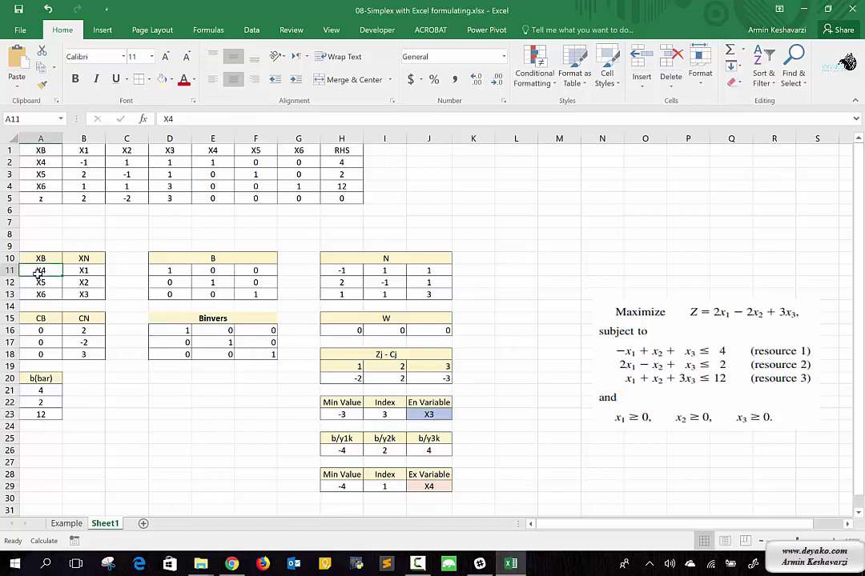
{"action": "type", "text": "="}
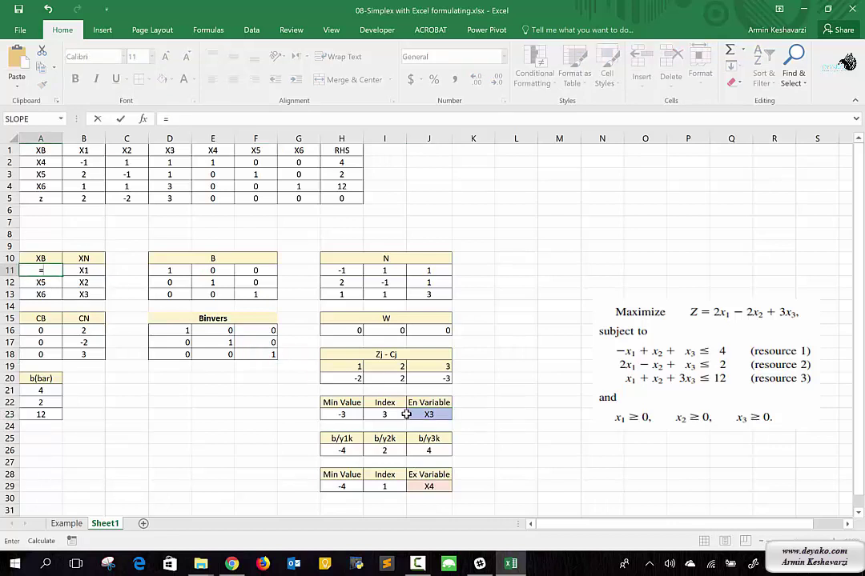
{"action": "left_click", "coordinate": [407, 414]}
{"action": "key", "text": "Return"}
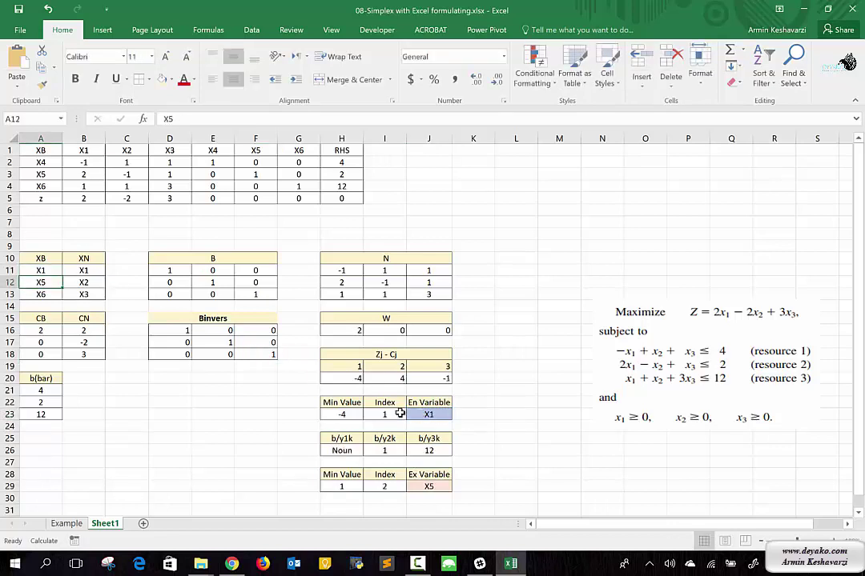
{"action": "key", "text": "ctrl+z"}
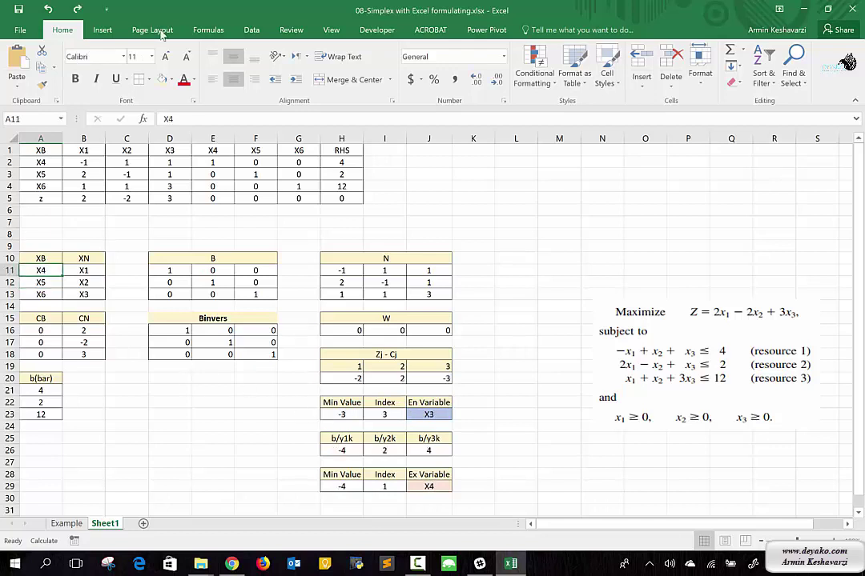
Adjust Excel's formula calculation options and dismiss the circular-reference warning
{"action": "left_click", "coordinate": [20, 32]}
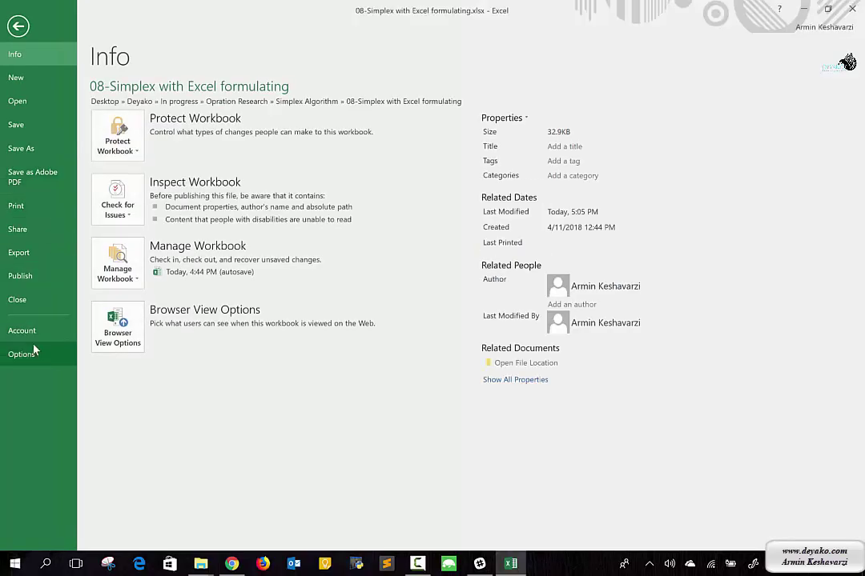
{"action": "left_click", "coordinate": [40, 353]}
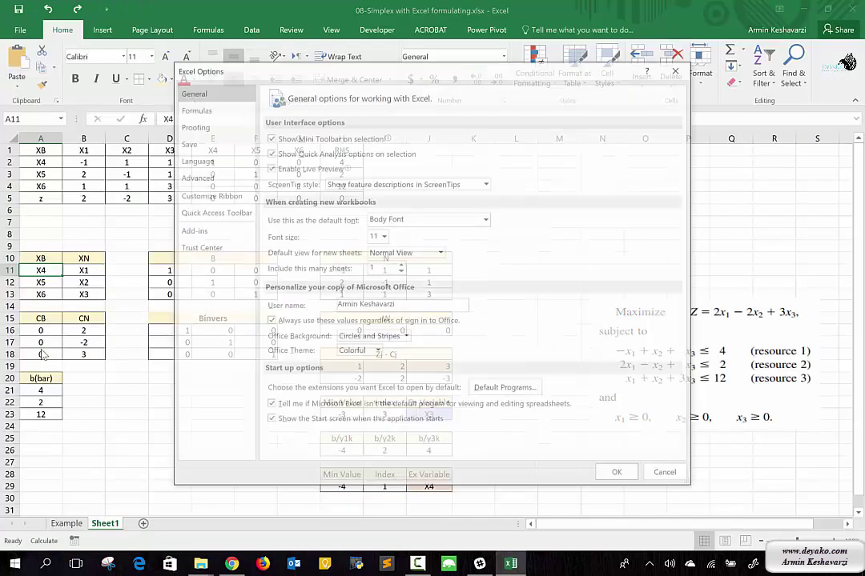
{"action": "left_click", "coordinate": [196, 109]}
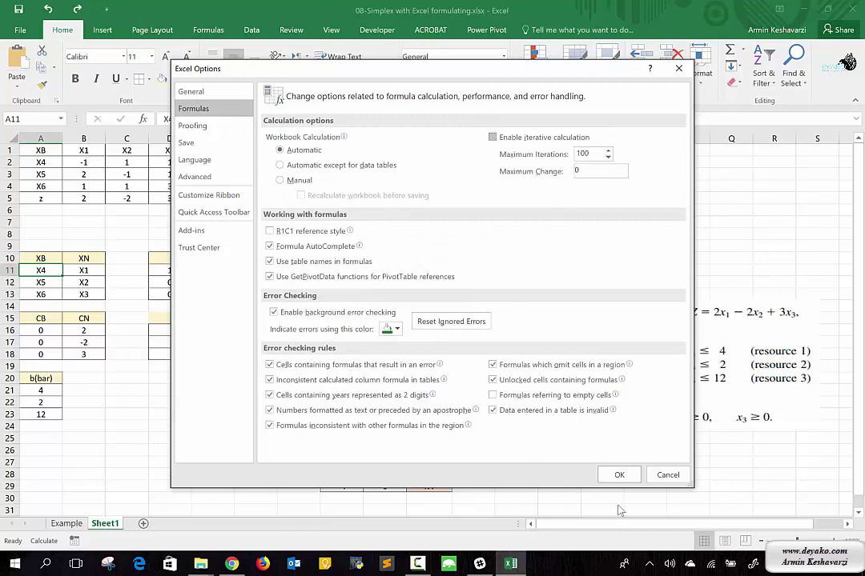
{"action": "left_click", "coordinate": [618, 474]}
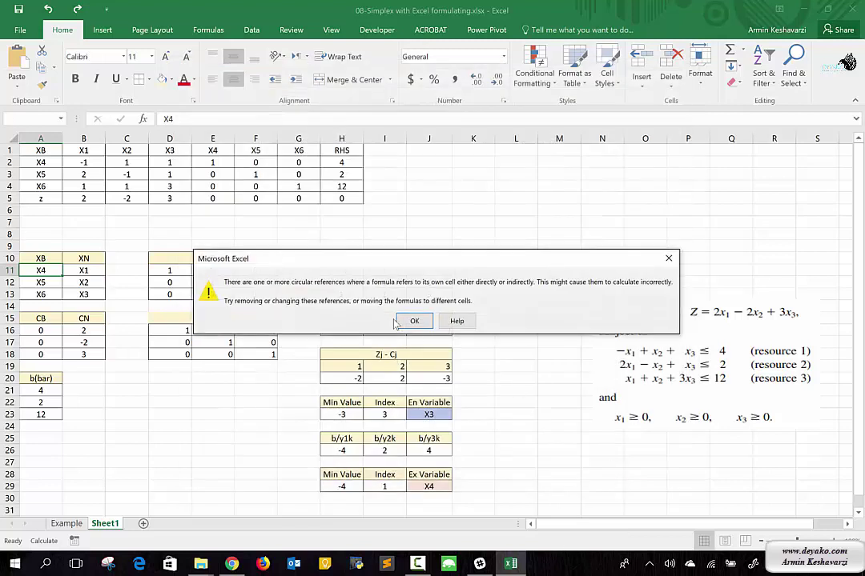
{"action": "left_click", "coordinate": [414, 321]}
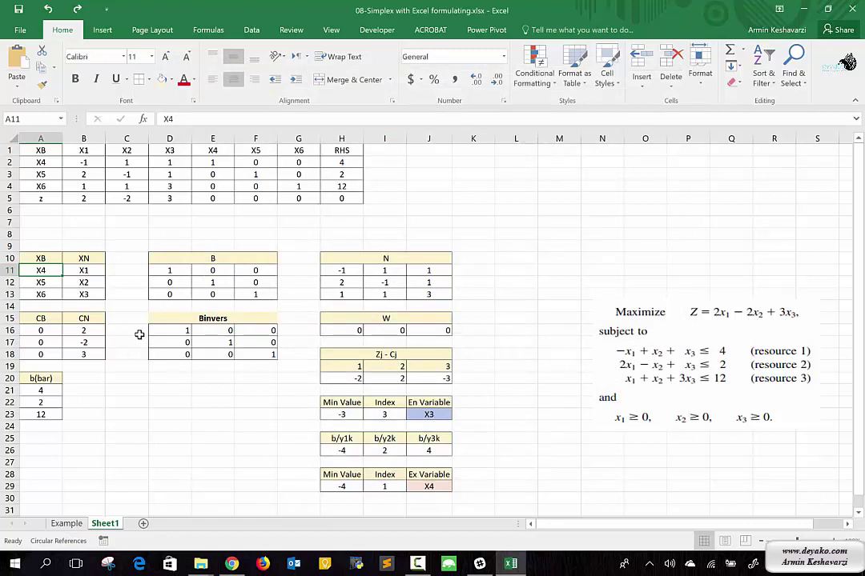
Enter X4 in A11, retyping it in uppercase
{"action": "type", "text": "x"}
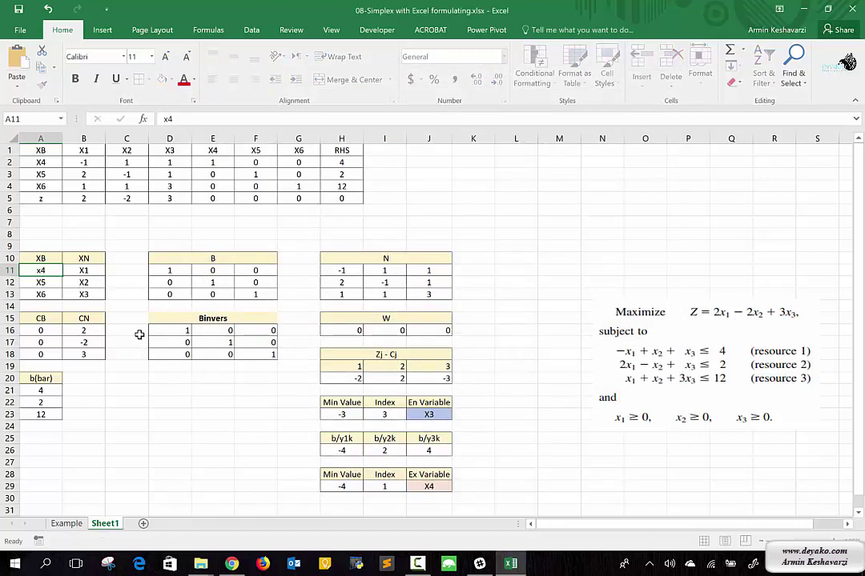
{"action": "key", "text": "Return"}
{"action": "key", "text": "Up"}
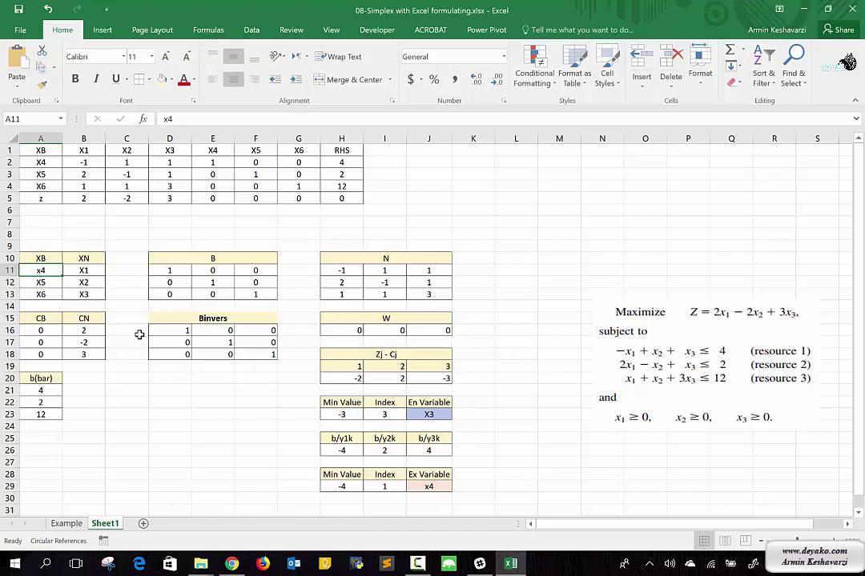
{"action": "type", "text": "X"}
{"action": "key", "text": "Return"}
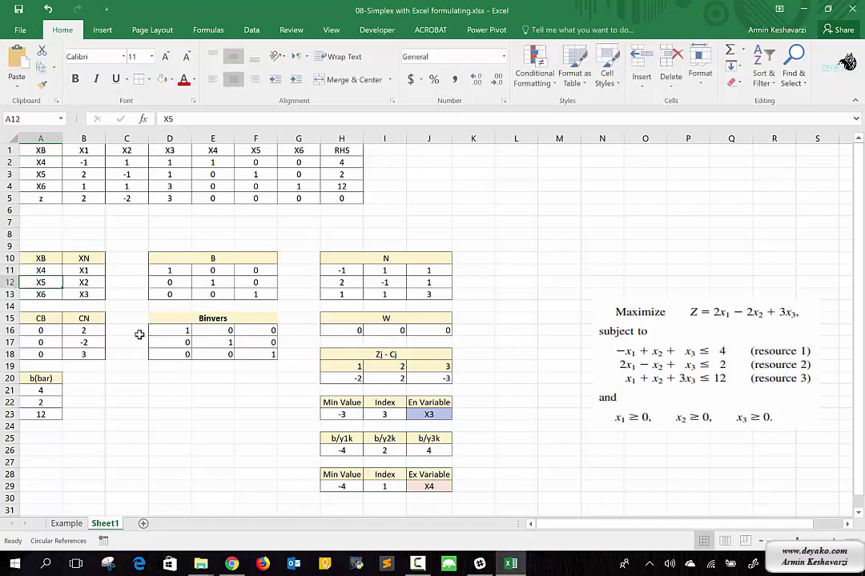
{"action": "left_click", "coordinate": [429, 414]}
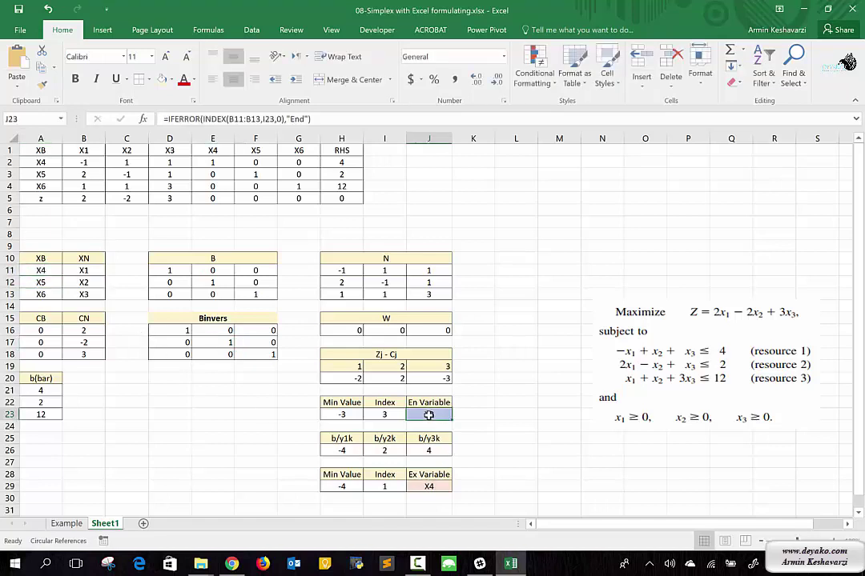
{"action": "left_click", "coordinate": [45, 271]}
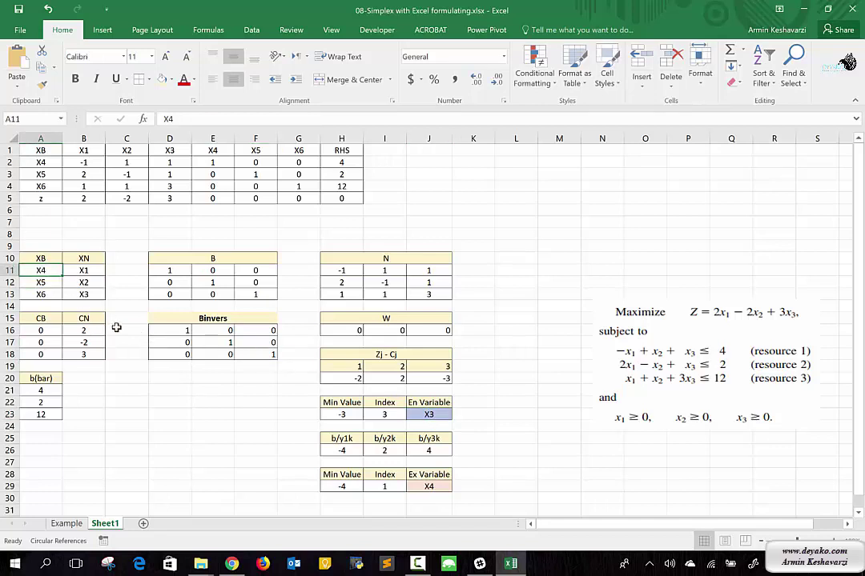
{"action": "type", "text": "="}
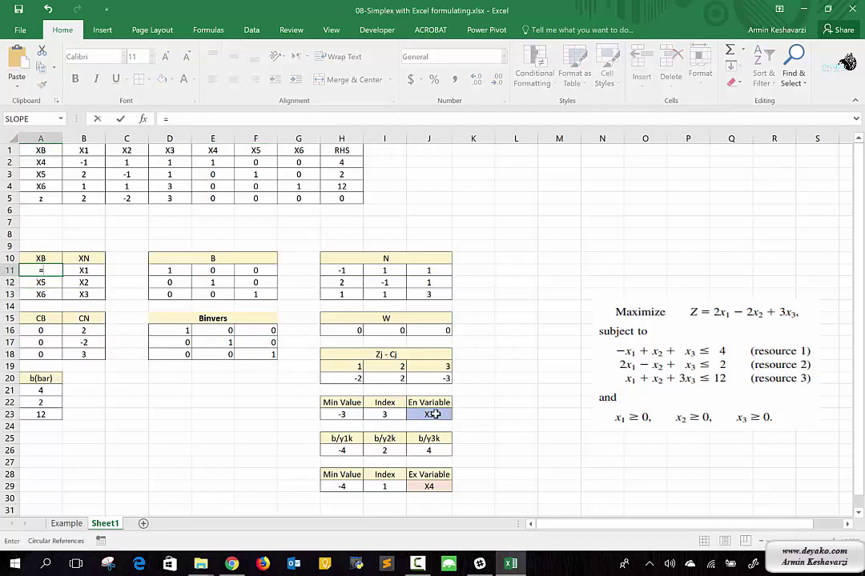
{"action": "left_click", "coordinate": [432, 414]}
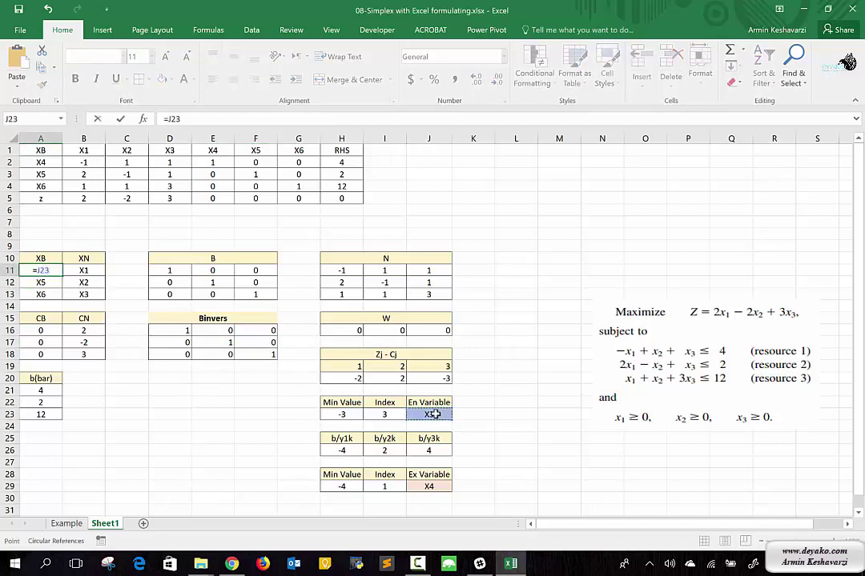
{"action": "key", "text": "Return"}
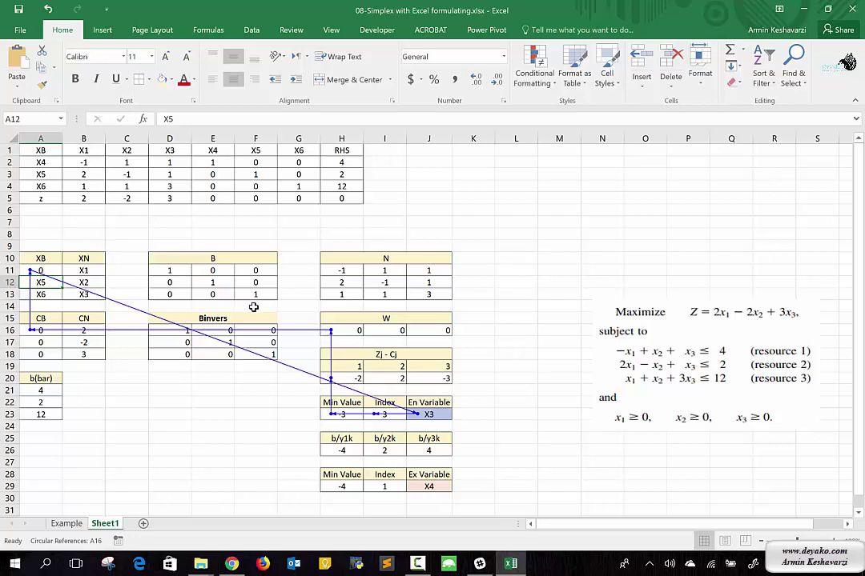
{"action": "key", "text": "ctrl+z"}
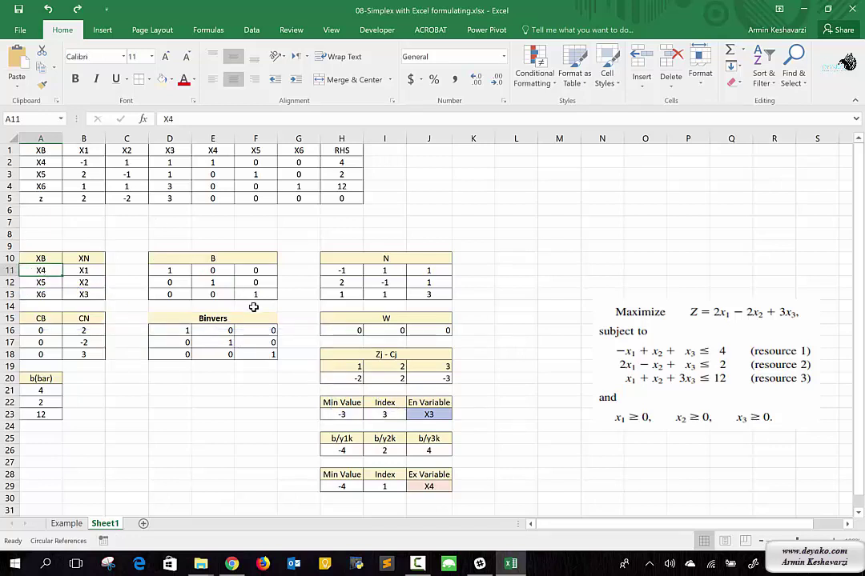
{"action": "left_click", "coordinate": [43, 164]}
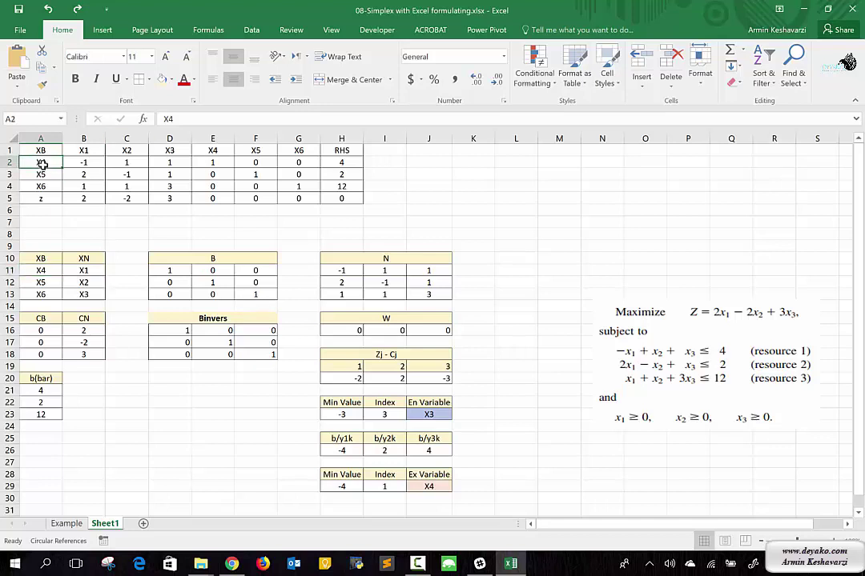
{"action": "left_click_drag", "start_coordinate": [42, 173], "coordinate": [45, 170]}
{"action": "left_click_drag", "start_coordinate": [46, 170], "coordinate": [41, 185]}
{"action": "left_click", "coordinate": [44, 187]}
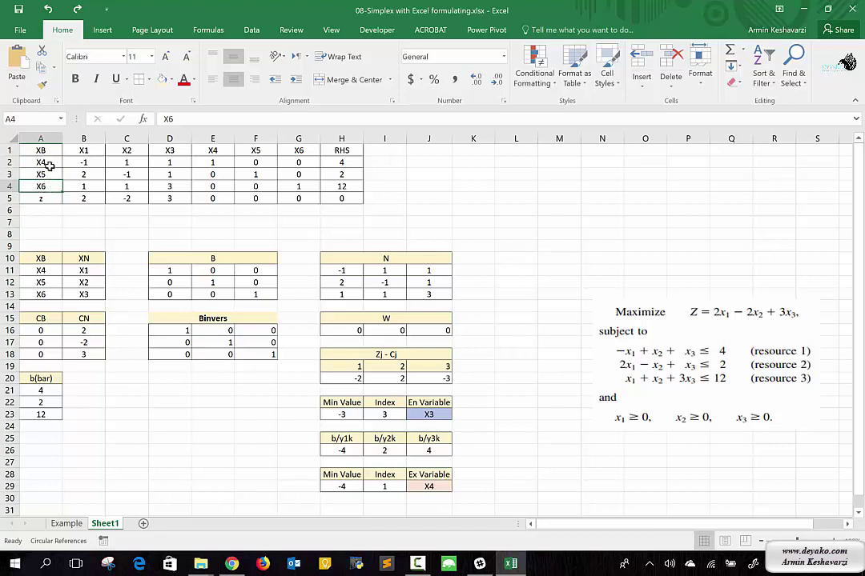
{"action": "left_click", "coordinate": [49, 166]}
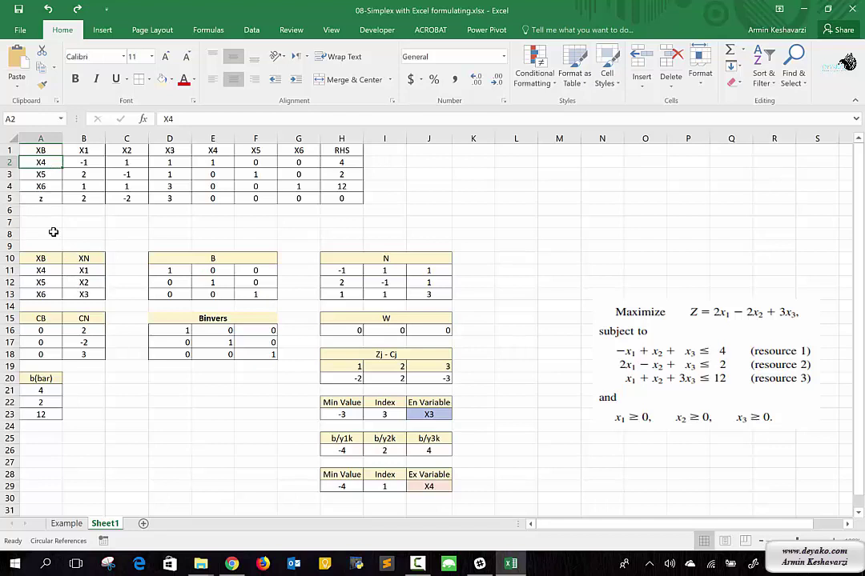
{"action": "type", "text": "=i"}
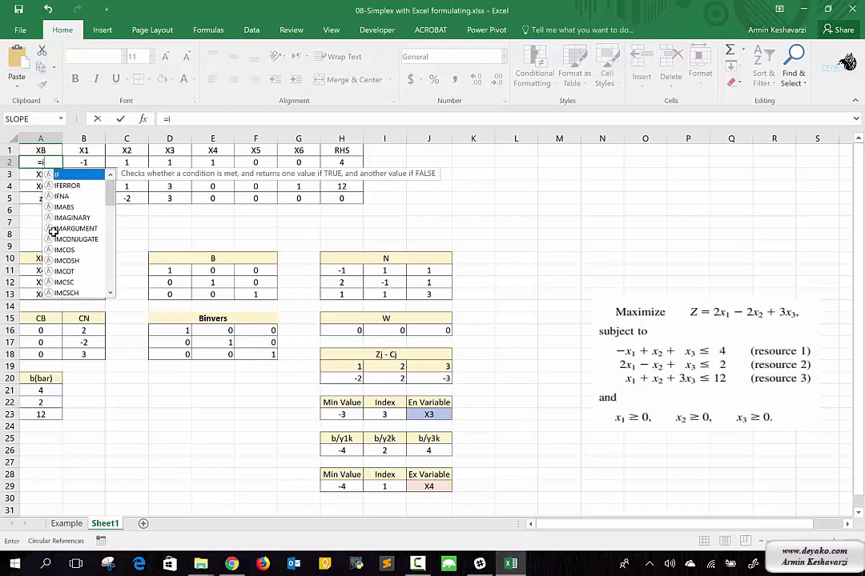
{"action": "key", "text": "Escape"}
{"action": "key", "text": "Escape"}
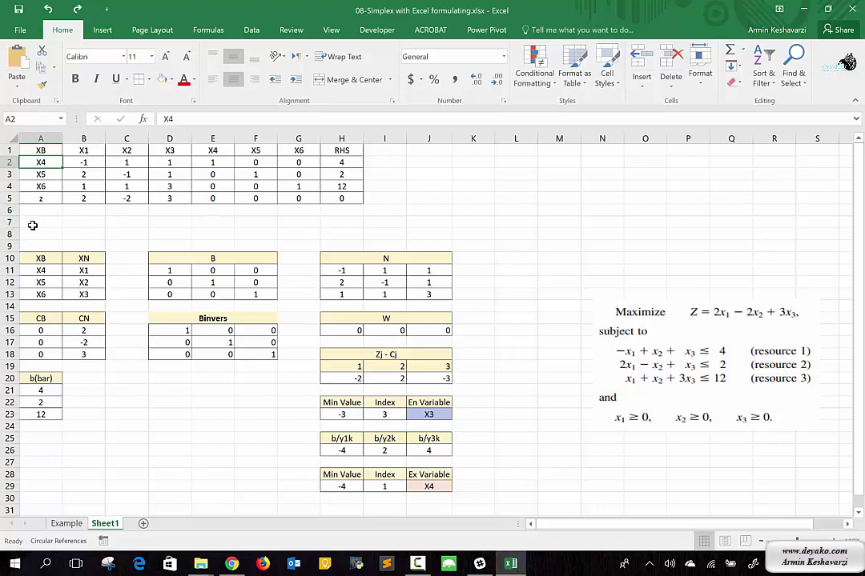
Insert two blank rows at row 7
{"action": "right_click", "coordinate": [7, 222]}
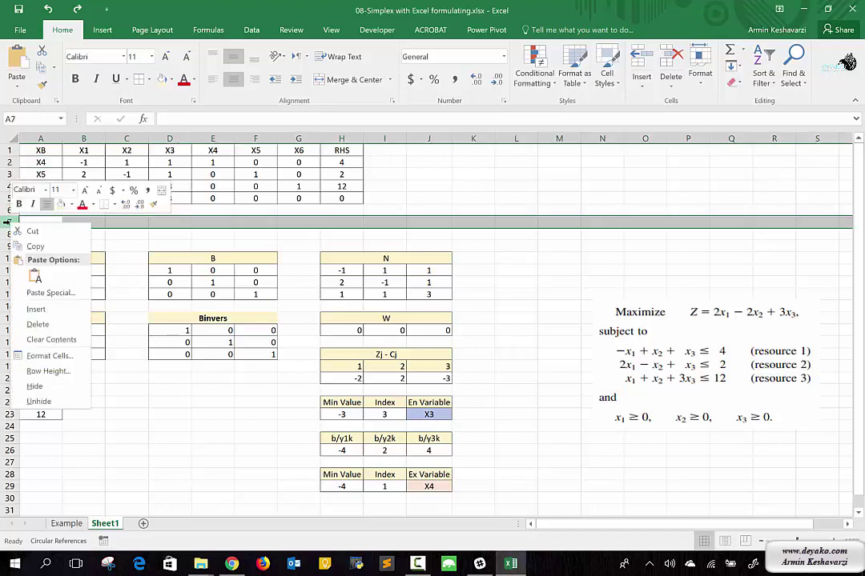
{"action": "left_click", "coordinate": [36, 310]}
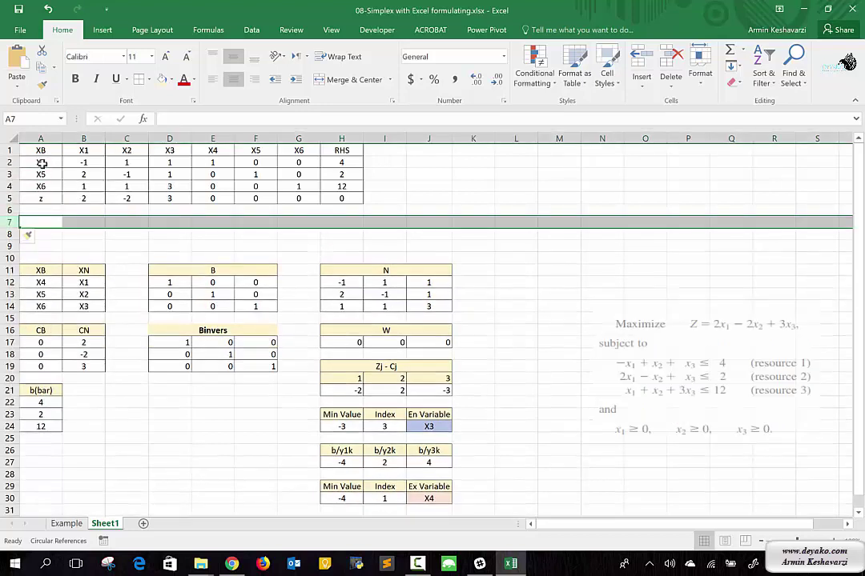
{"action": "right_click", "coordinate": [7, 221]}
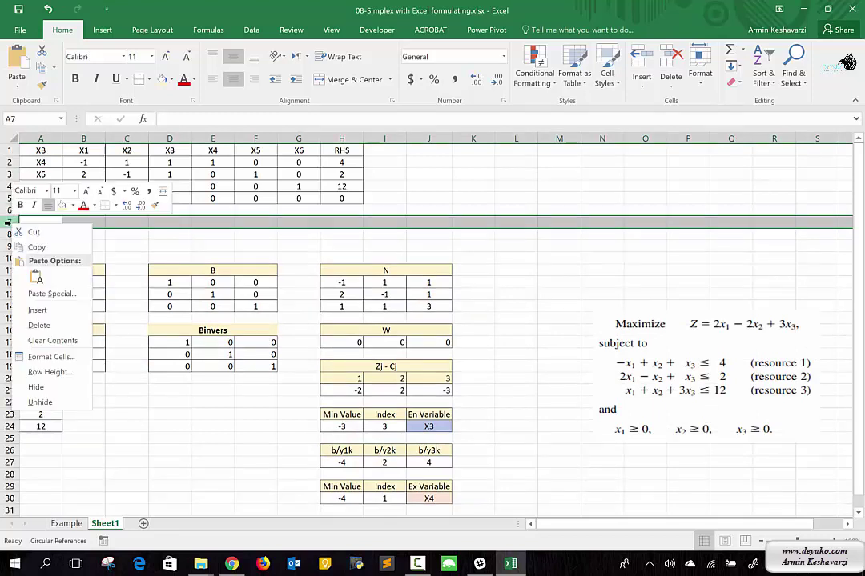
{"action": "left_click", "coordinate": [37, 308]}
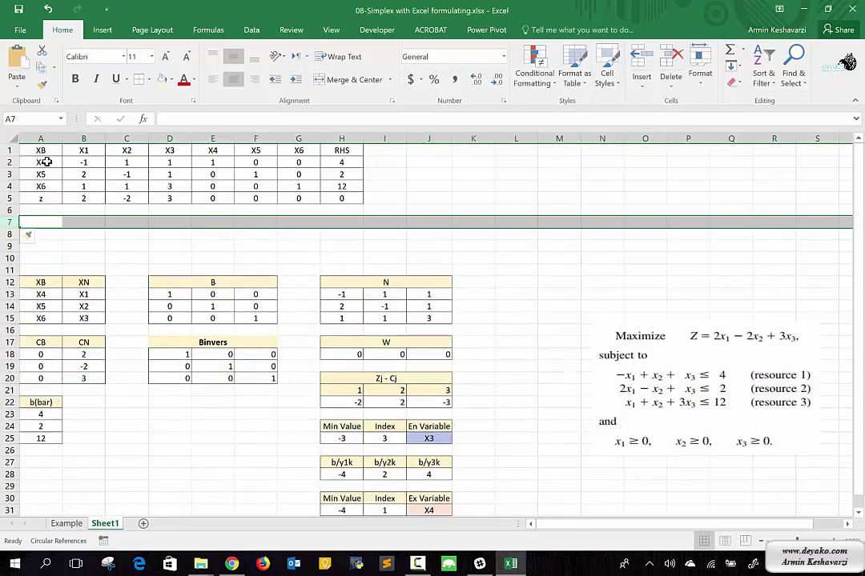
Copy basis labels X4–X6 into A8:A10 and nonbasic labels X1–X3 into B8:B10
{"action": "left_click_drag", "start_coordinate": [47, 161], "coordinate": [40, 186]}
{"action": "key", "text": "ctrl+c"}
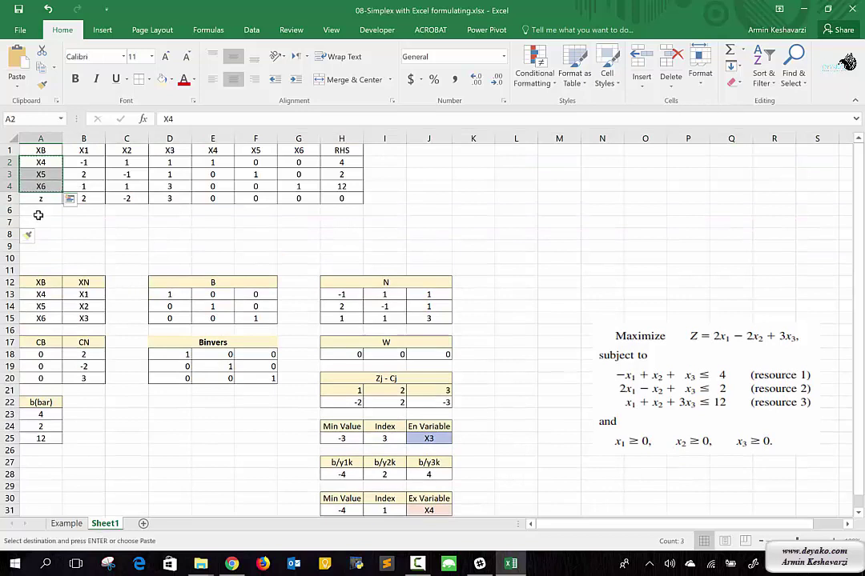
{"action": "left_click", "coordinate": [36, 234]}
{"action": "key", "text": "ctrl+v"}
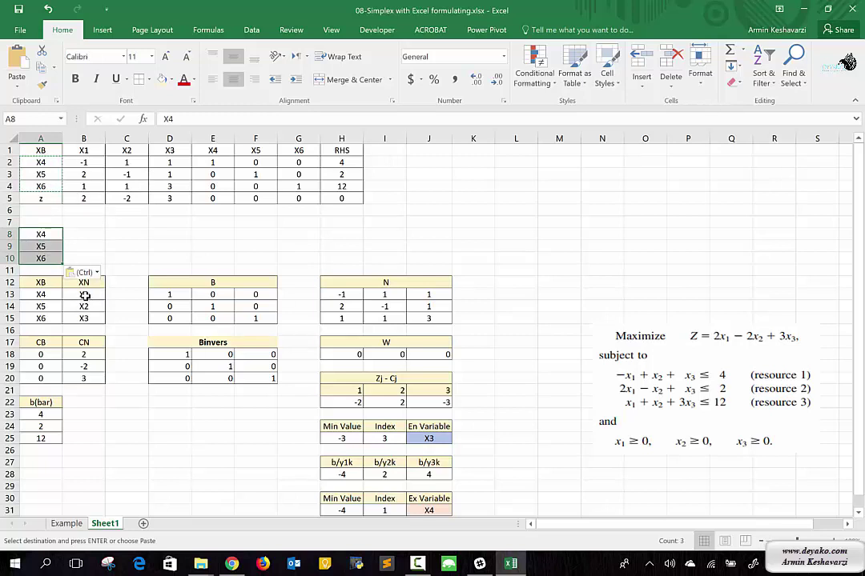
{"action": "left_click_drag", "start_coordinate": [85, 296], "coordinate": [85, 318]}
{"action": "key", "text": "ctrl+c"}
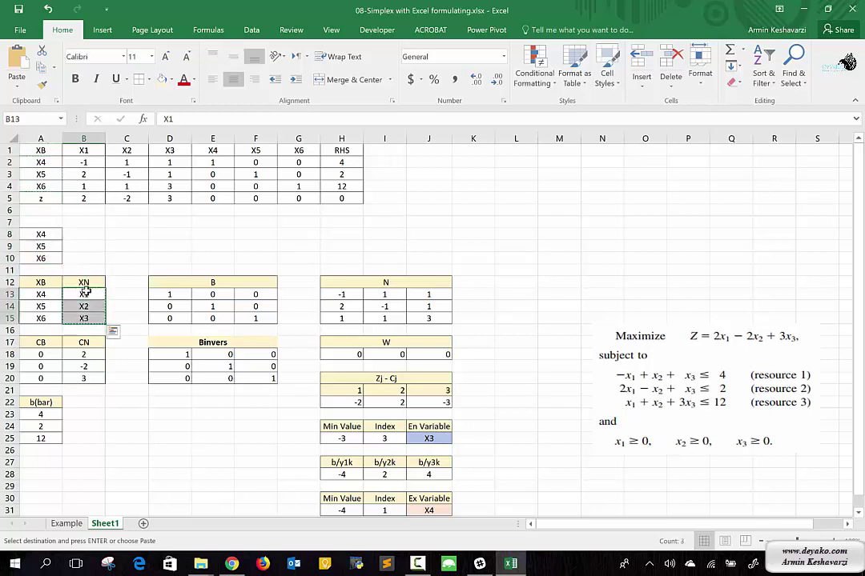
{"action": "left_click", "coordinate": [84, 234]}
{"action": "key", "text": "ctrl+v"}
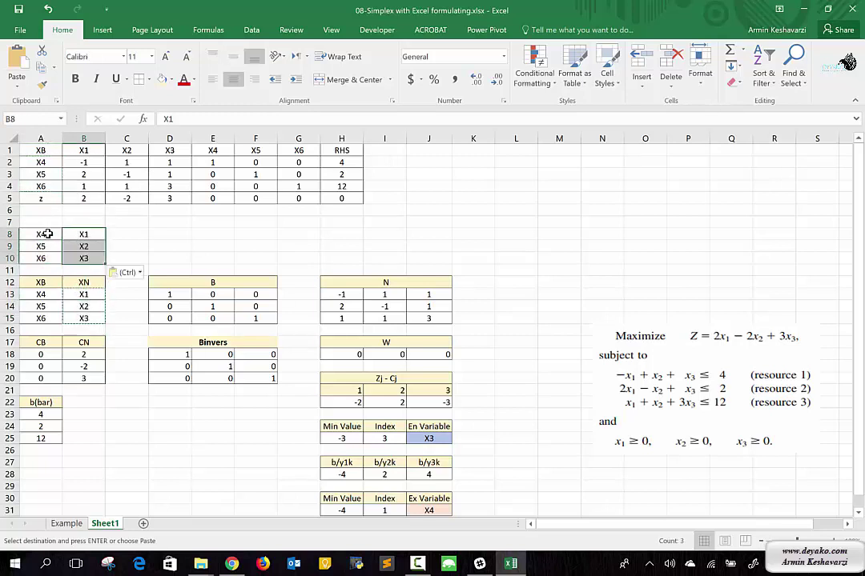
{"action": "left_click", "coordinate": [48, 234]}
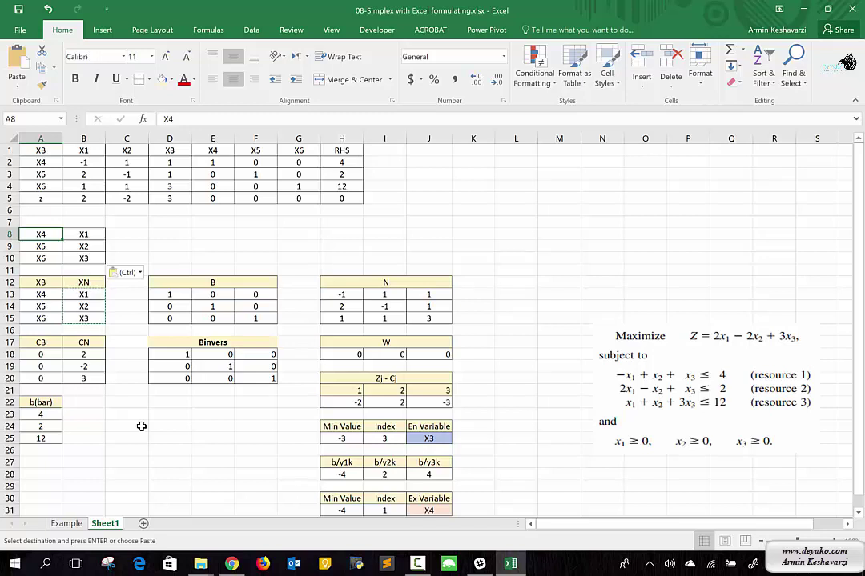
Start an IF formula in cell A8
{"action": "type", "text": "="}
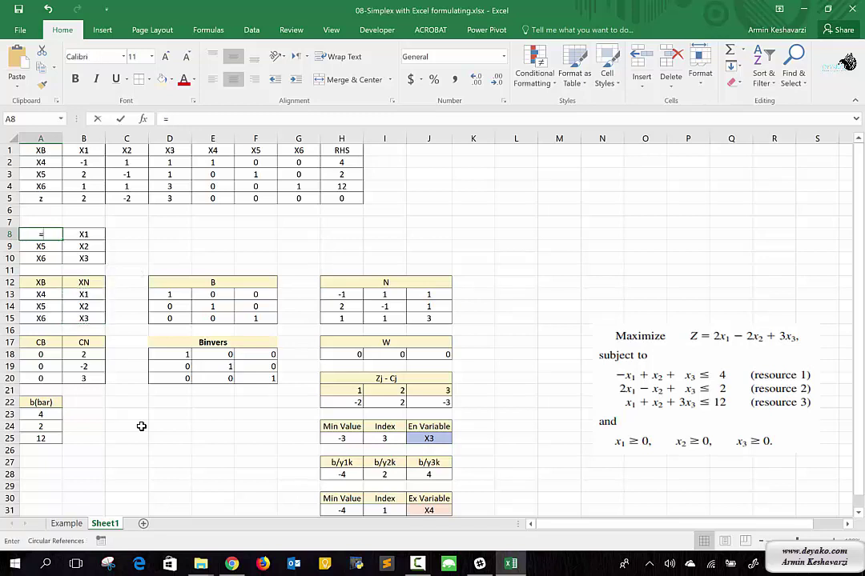
{"action": "type", "text": "if"}
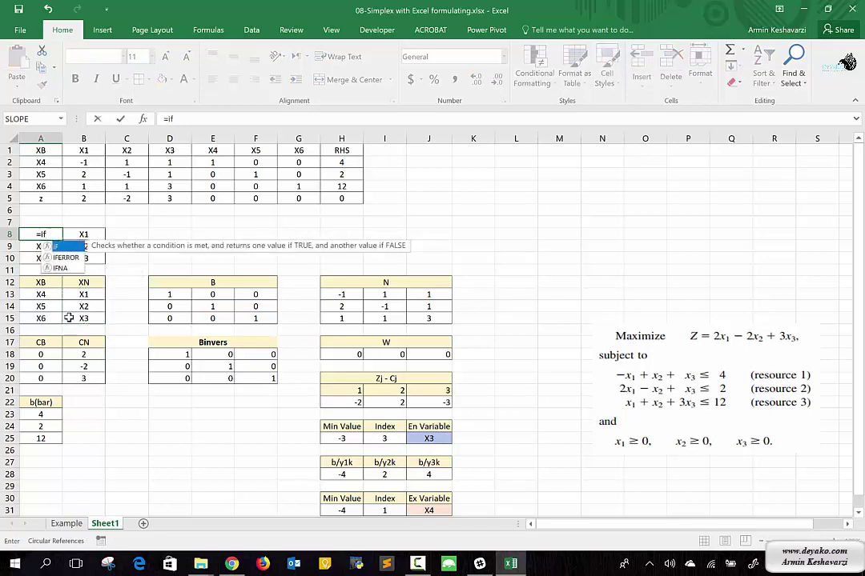
{"action": "left_click", "coordinate": [47, 294]}
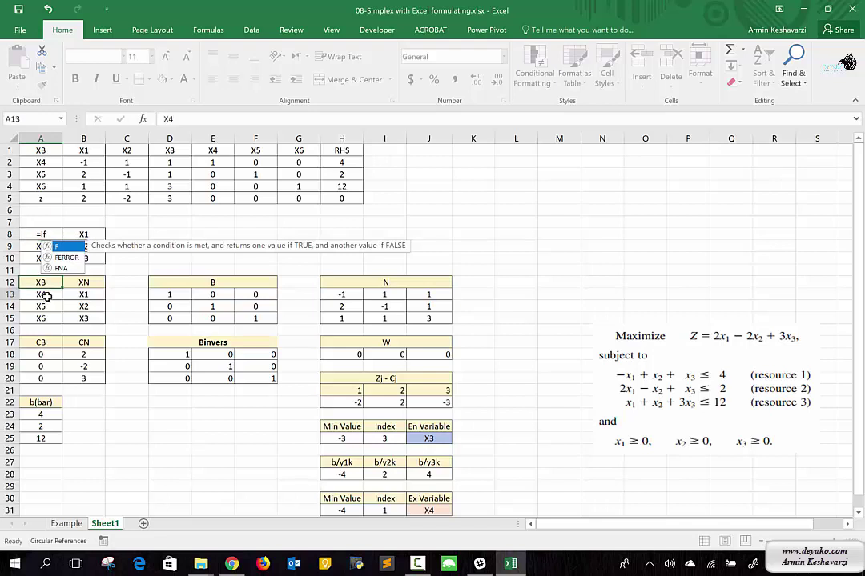
{"action": "left_click", "coordinate": [38, 233]}
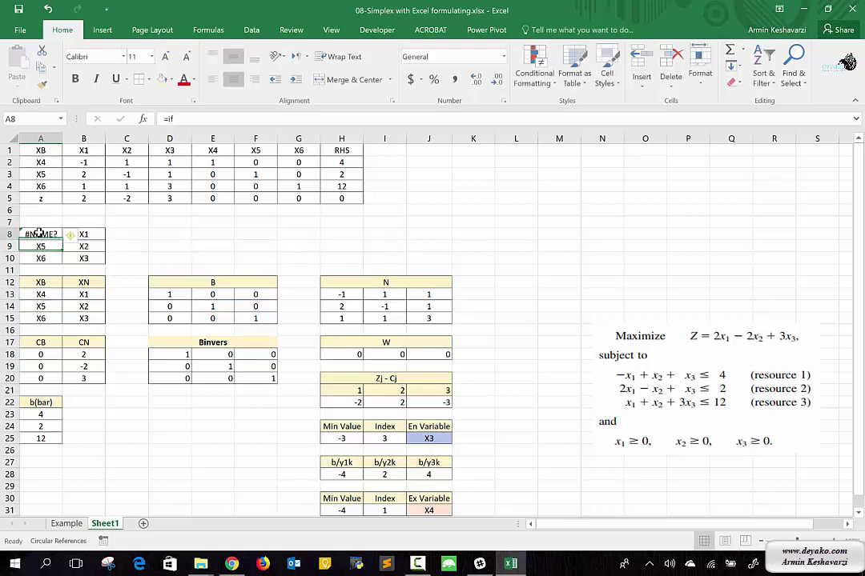
{"action": "left_click", "coordinate": [185, 119]}
{"action": "type", "text": "("}
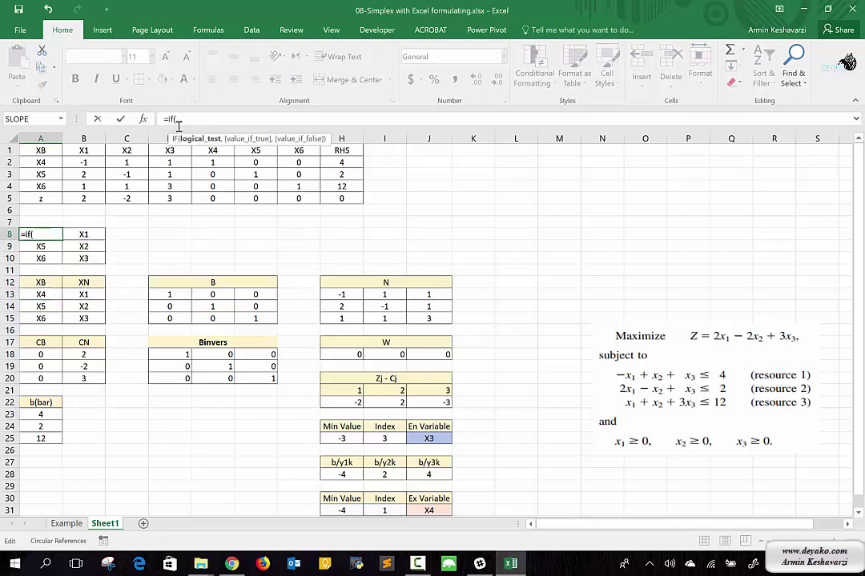
Complete A8 as =IF(A13=J31,J25,A13) so it shows the entering variable X3
{"action": "left_click", "coordinate": [45, 295]}
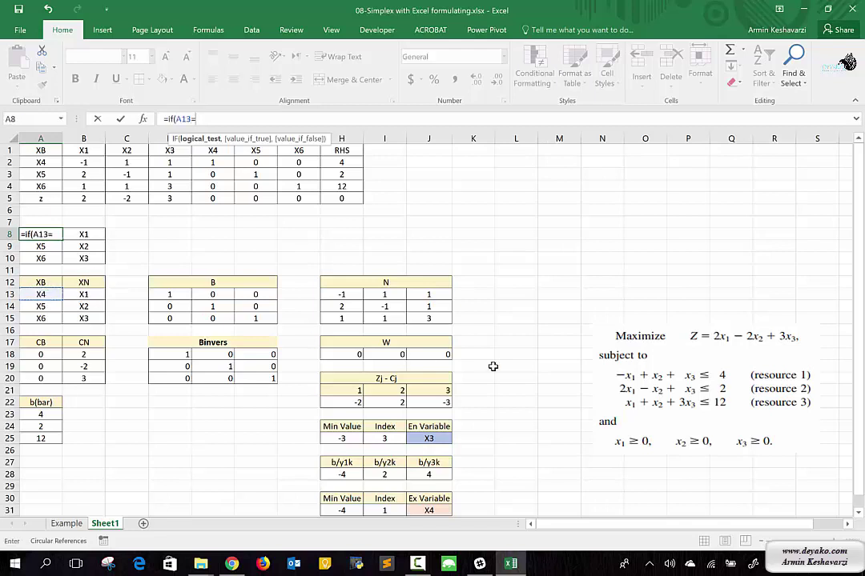
{"action": "scroll", "coordinate": [493, 365], "scroll_direction": "down", "scroll_amount": 1}
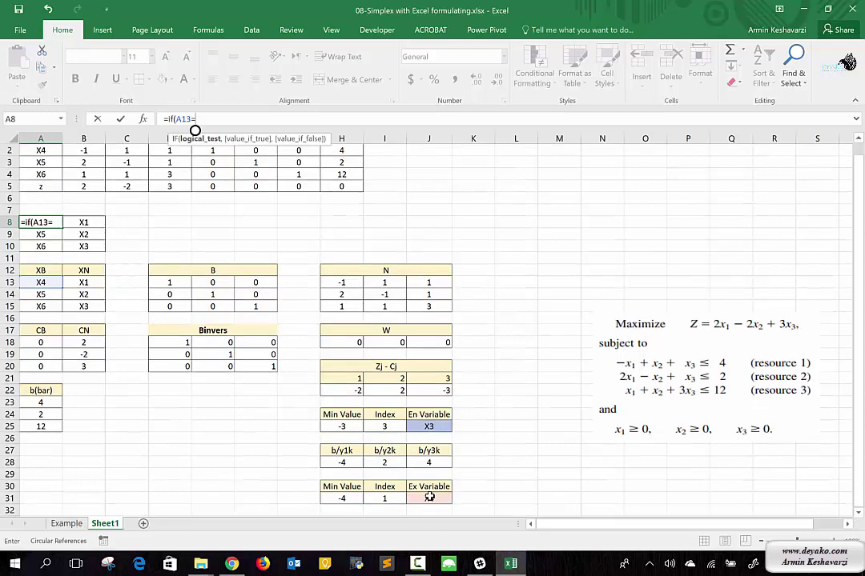
{"action": "left_click", "coordinate": [430, 497]}
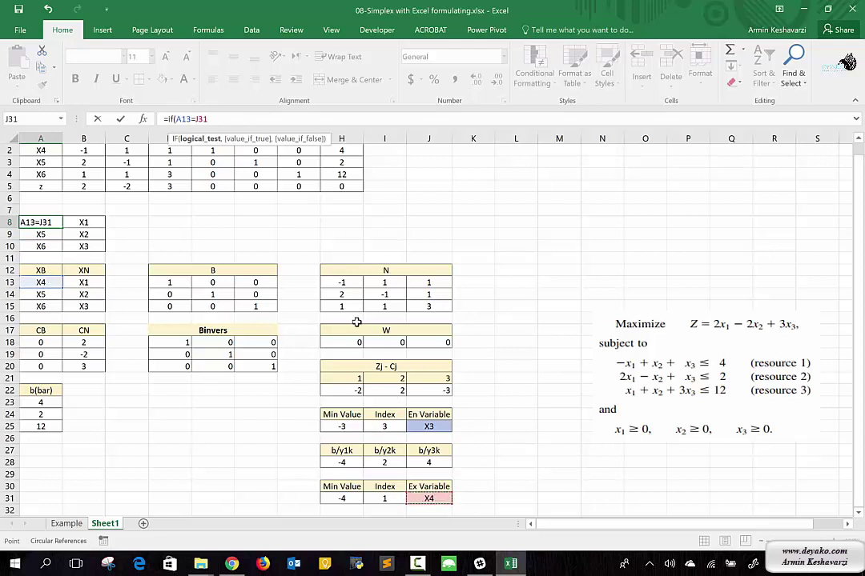
{"action": "type", "text": ","}
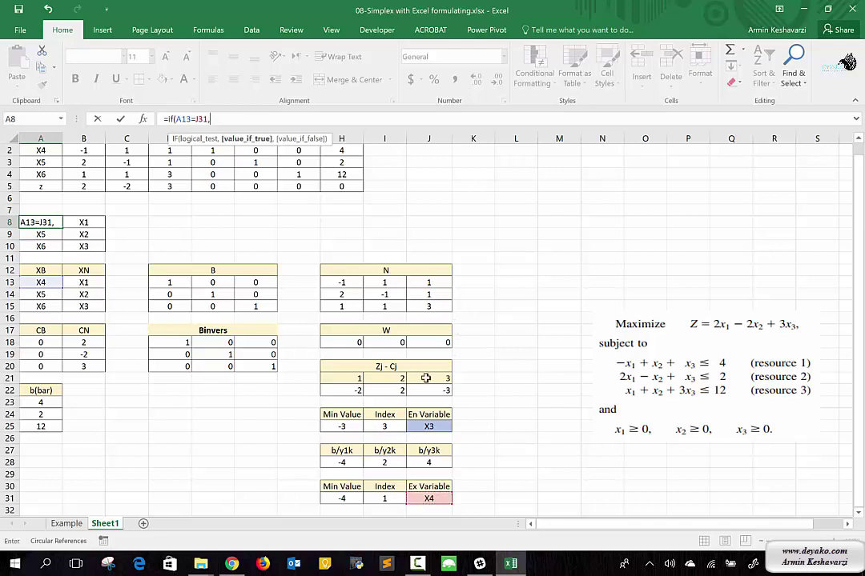
{"action": "left_click", "coordinate": [420, 426]}
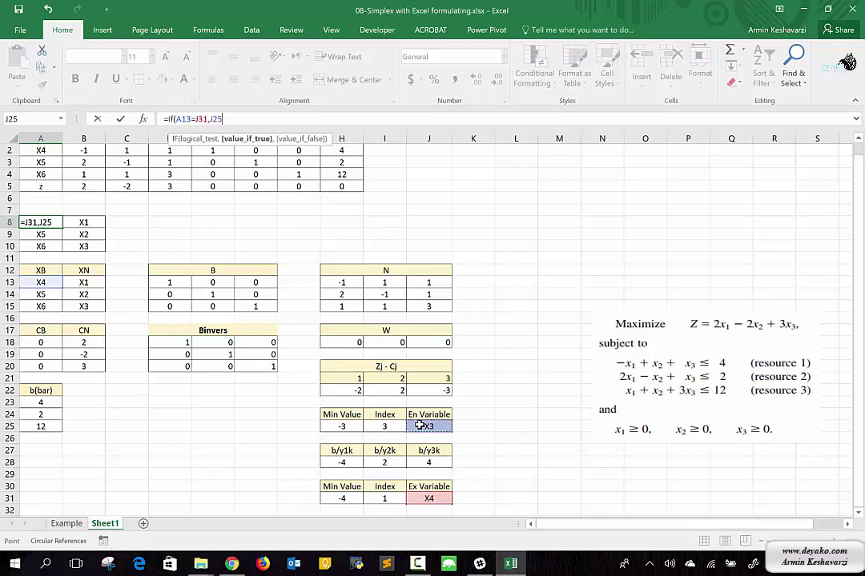
{"action": "type", "text": ","}
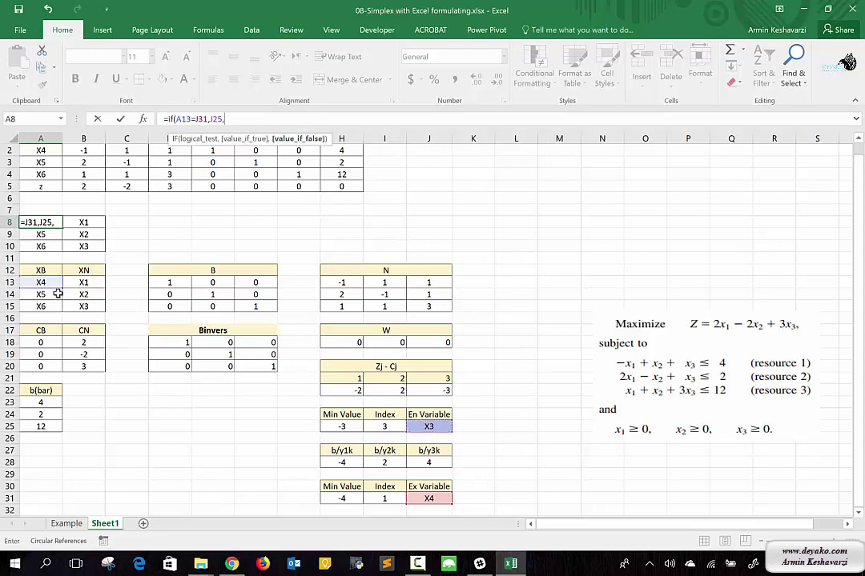
{"action": "left_click", "coordinate": [42, 282]}
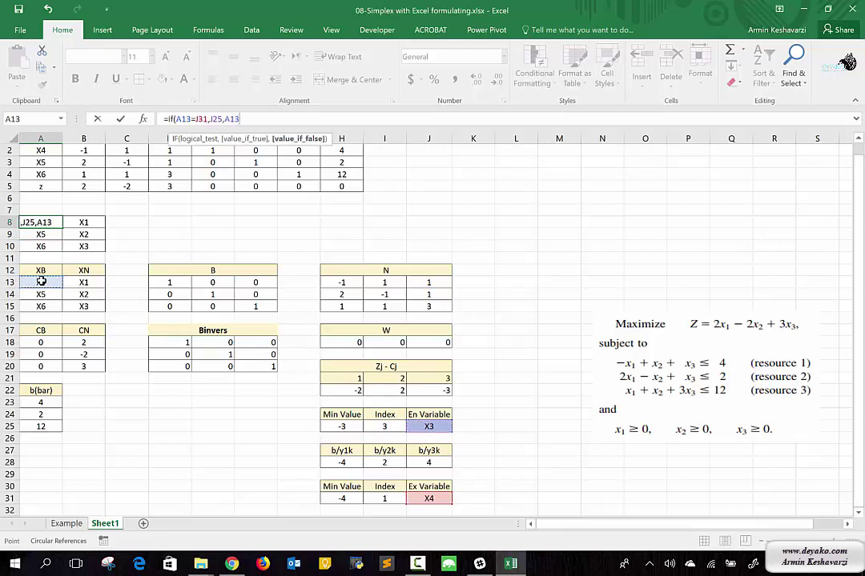
{"action": "type", "text": ")"}
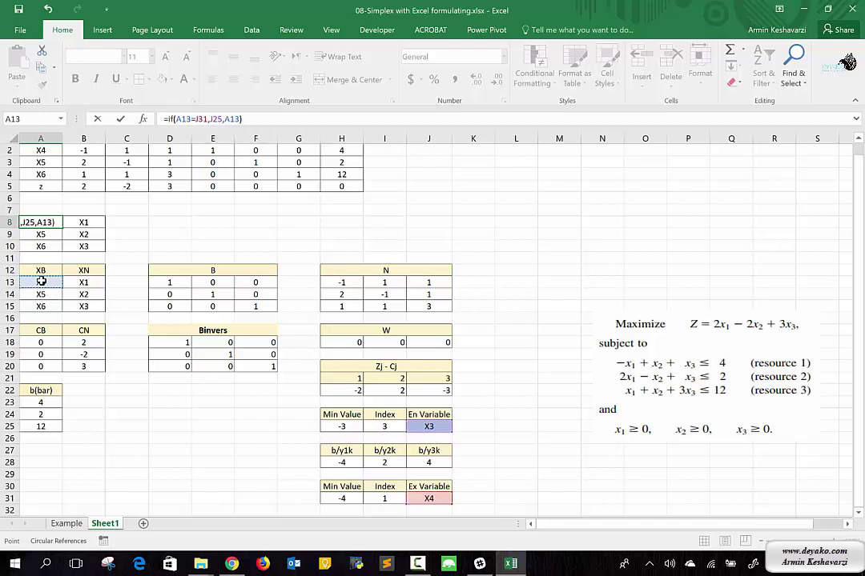
{"action": "key", "text": "Return"}
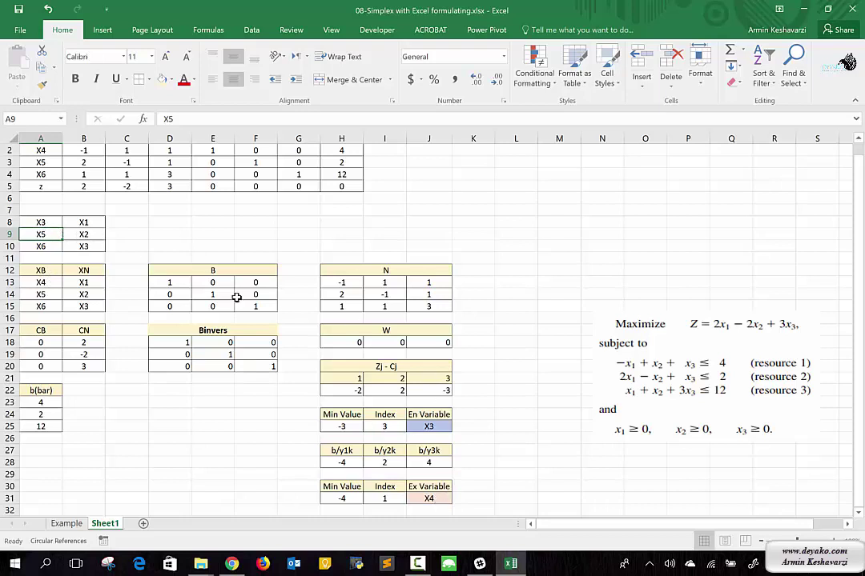
{"action": "left_click", "coordinate": [46, 220]}
Re-edit the A8 formula and commit it with Ctrl+Enter
{"action": "left_click", "coordinate": [215, 119]}
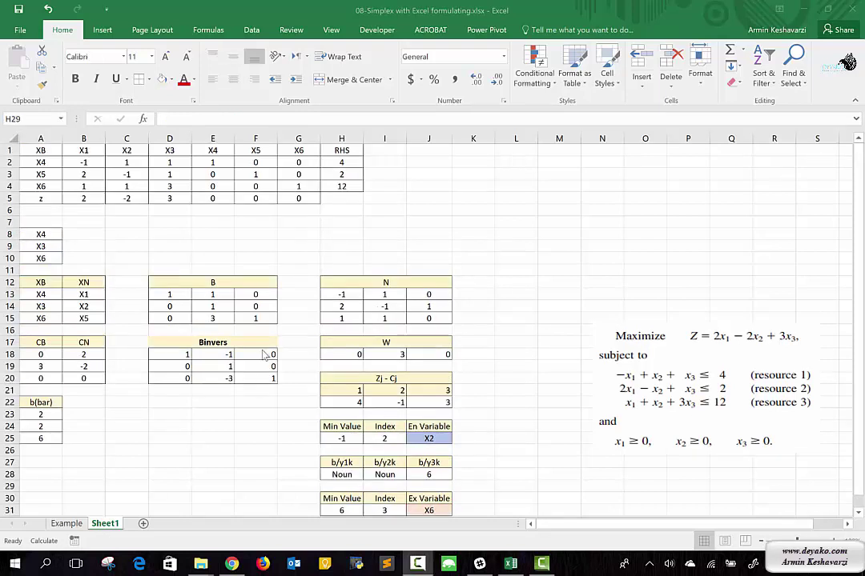
{"action": "left_click", "coordinate": [40, 232]}
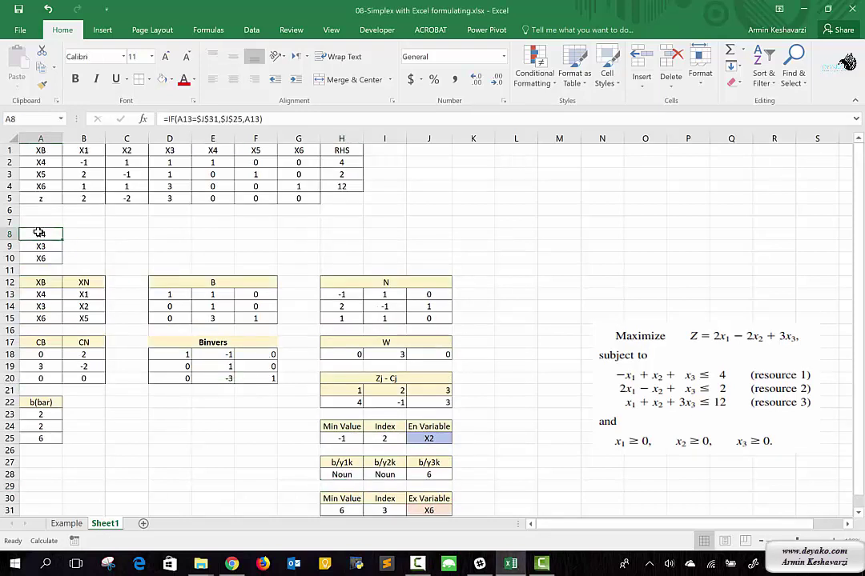
{"action": "left_click", "coordinate": [244, 118]}
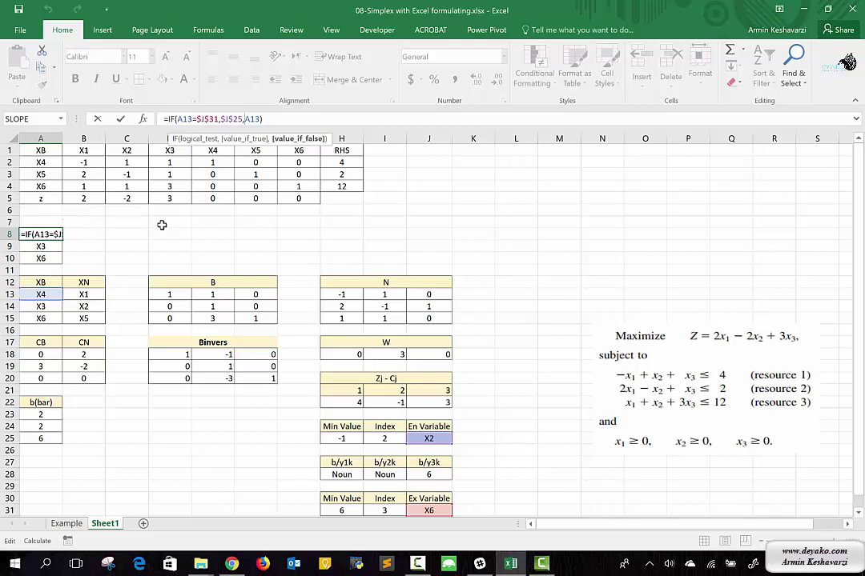
{"action": "key", "text": "End"}
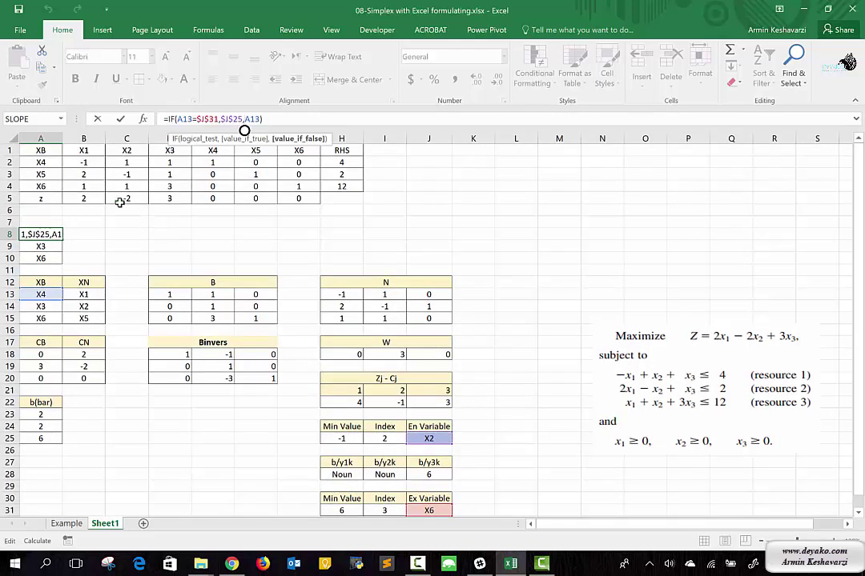
{"action": "key", "text": "ctrl+Return"}
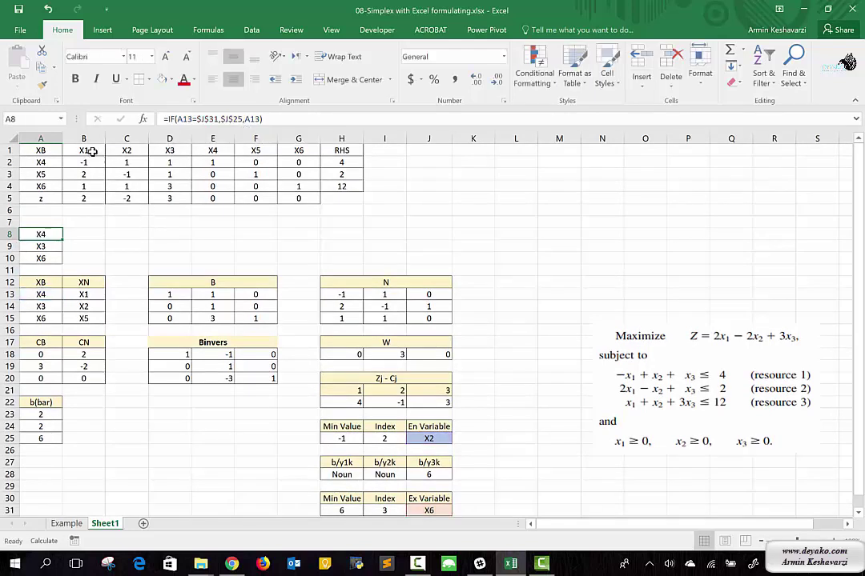
Clear A8:A10 and give them empty C8's plain formatting with Format Painter
{"action": "mouse_move", "coordinate": [84, 150]}
{"action": "left_mouse_down"}
{"action": "mouse_move", "coordinate": [295, 164]}
{"action": "mouse_move", "coordinate": [298, 150]}
{"action": "left_mouse_up"}
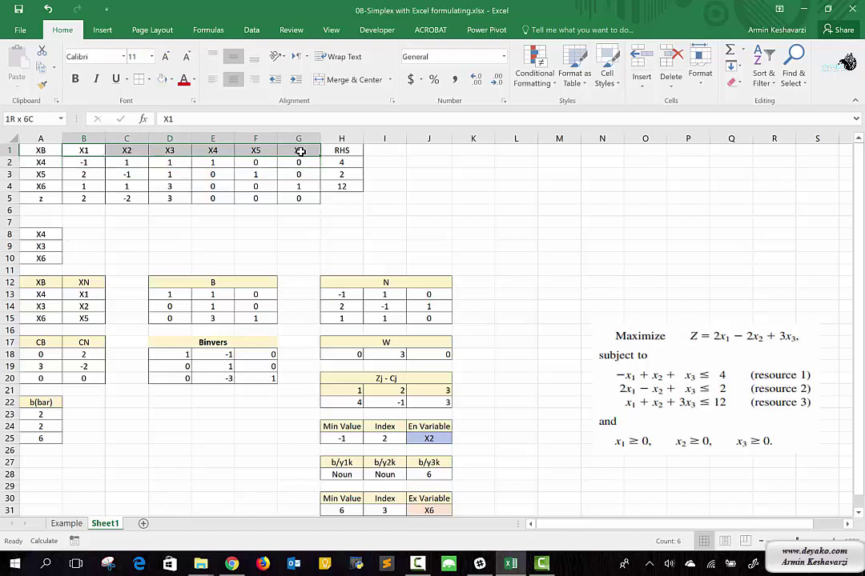
{"action": "left_click_drag", "start_coordinate": [43, 234], "coordinate": [38, 260]}
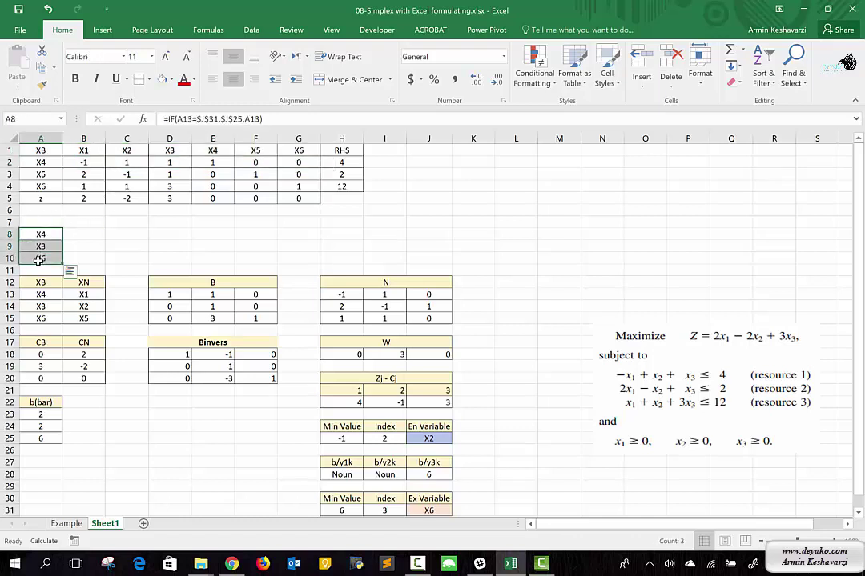
{"action": "key", "text": "Delete"}
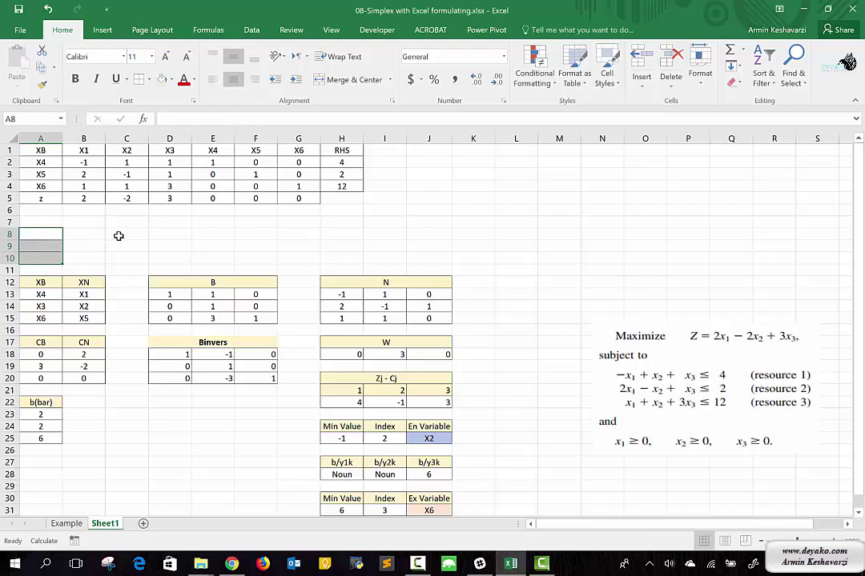
{"action": "left_click", "coordinate": [116, 235]}
{"action": "left_click", "coordinate": [41, 84]}
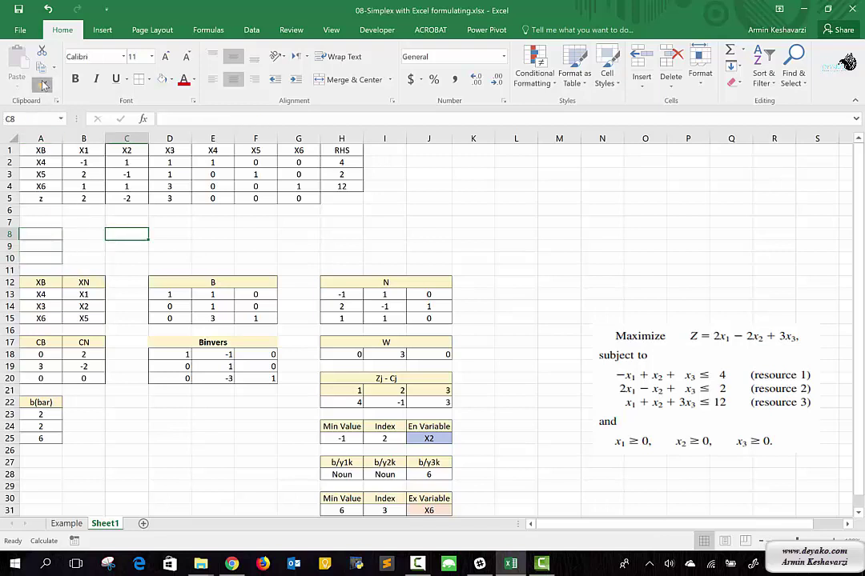
{"action": "left_click_drag", "start_coordinate": [48, 260], "coordinate": [48, 235]}
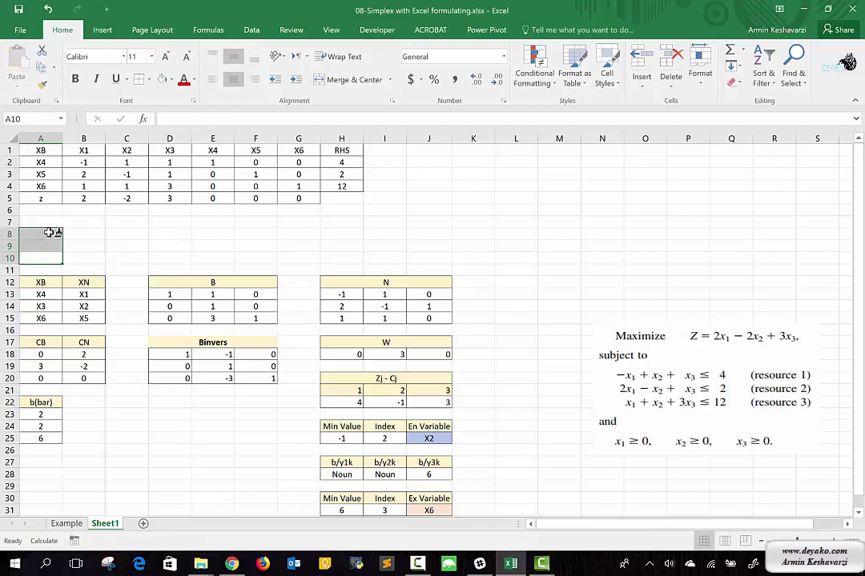
Label A6 'Basics' and A7 'NonBasic'
{"action": "left_click", "coordinate": [49, 211]}
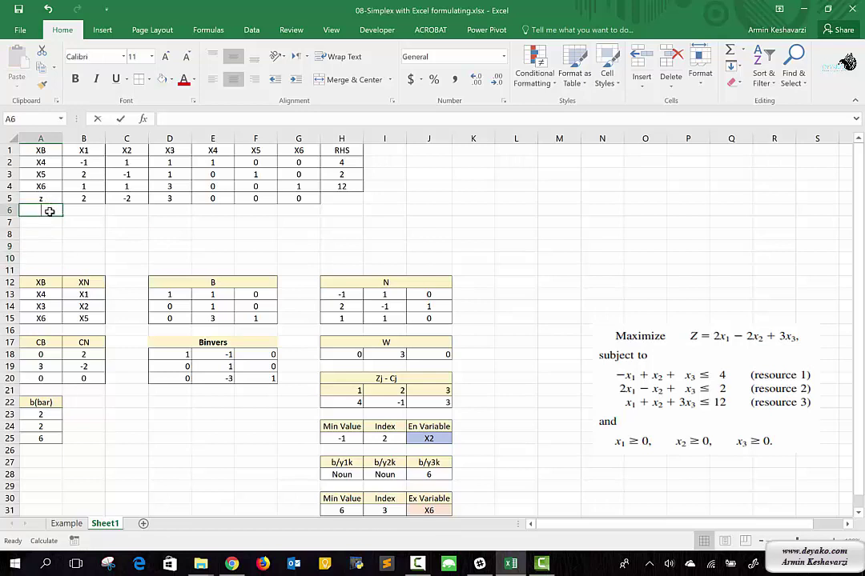
{"action": "type", "text": "Basis"}
{"action": "key", "text": "Return"}
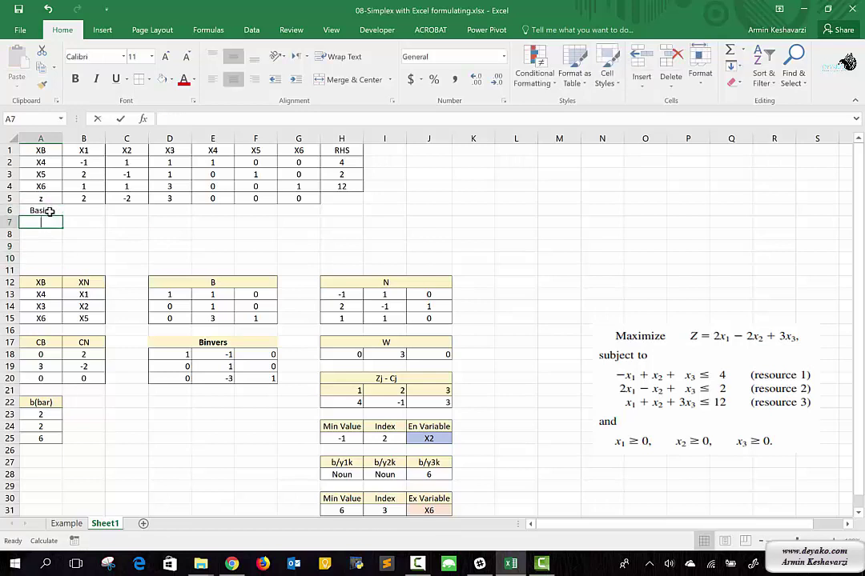
{"action": "type", "text": "NonBasic"}
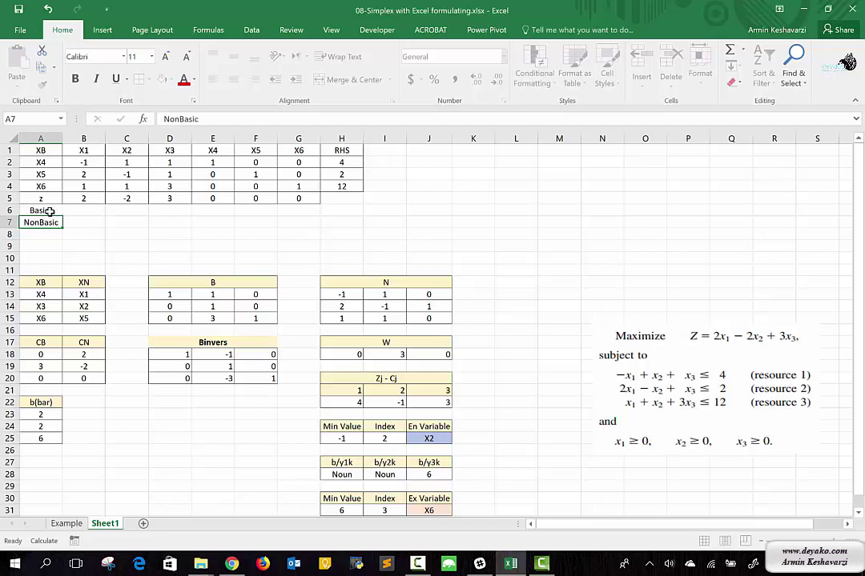
{"action": "key", "text": "Return"}
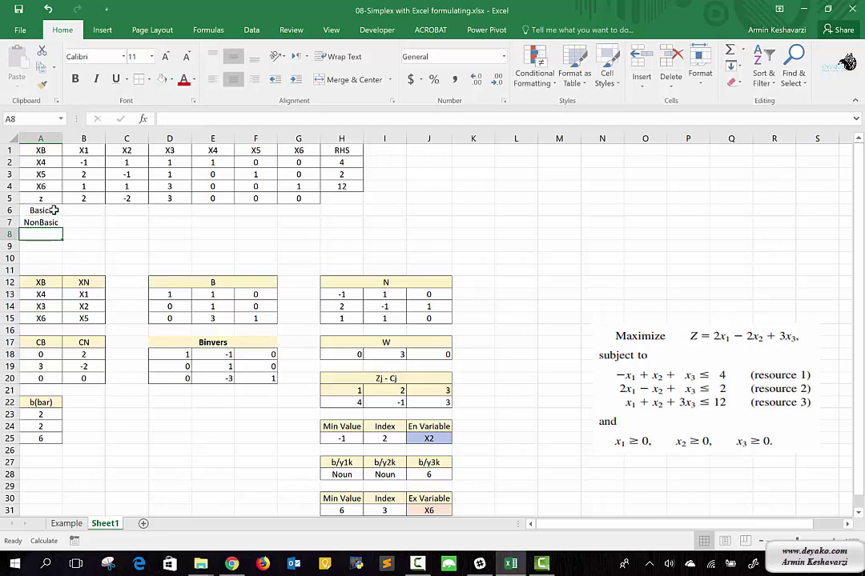
{"action": "left_click", "coordinate": [84, 209]}
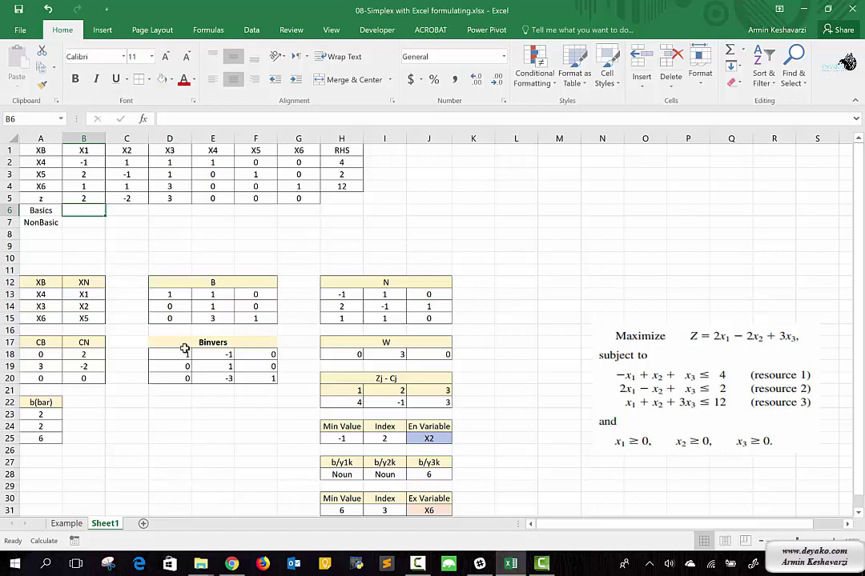
Set basis cell A14 back to X5, resetting b(bar) to 4, 2, 12 with X1 entering and X5 leaving
{"action": "left_click", "coordinate": [224, 295]}
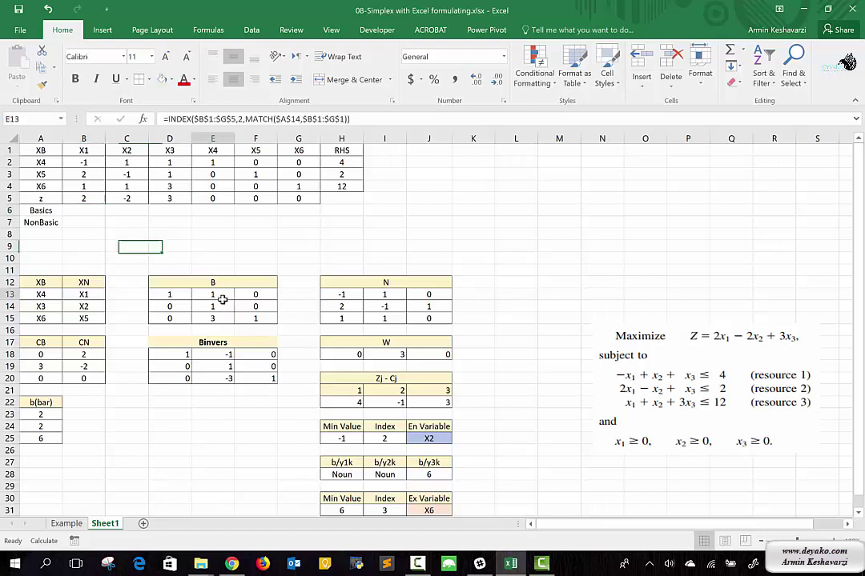
{"action": "left_click", "coordinate": [44, 307]}
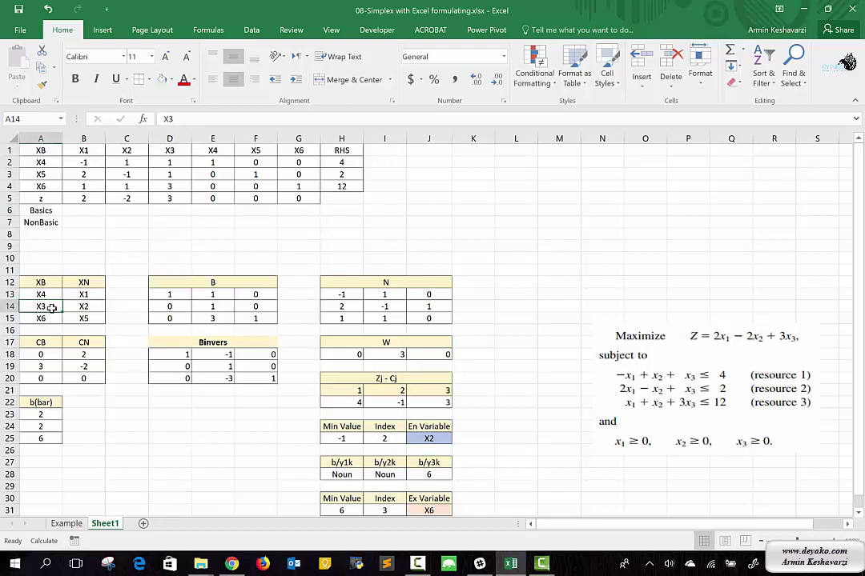
{"action": "type", "text": "X"}
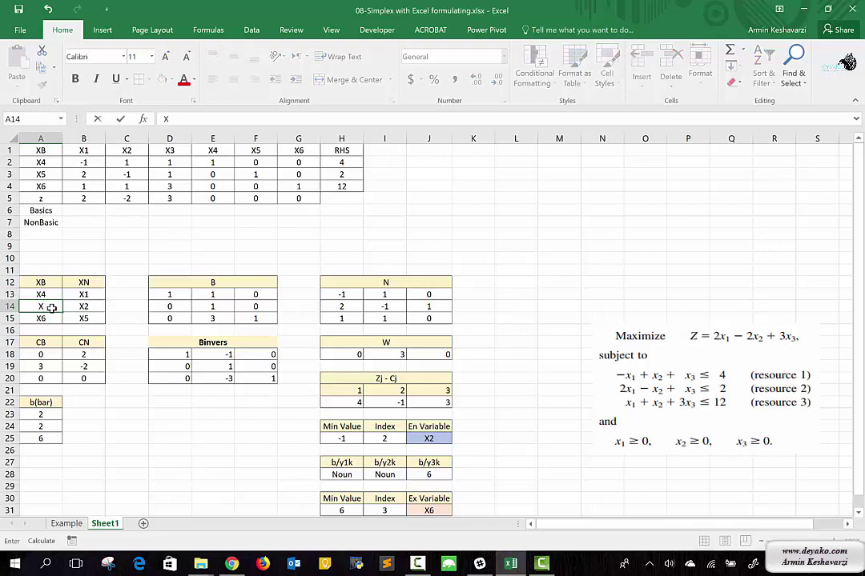
{"action": "key", "text": "Return"}
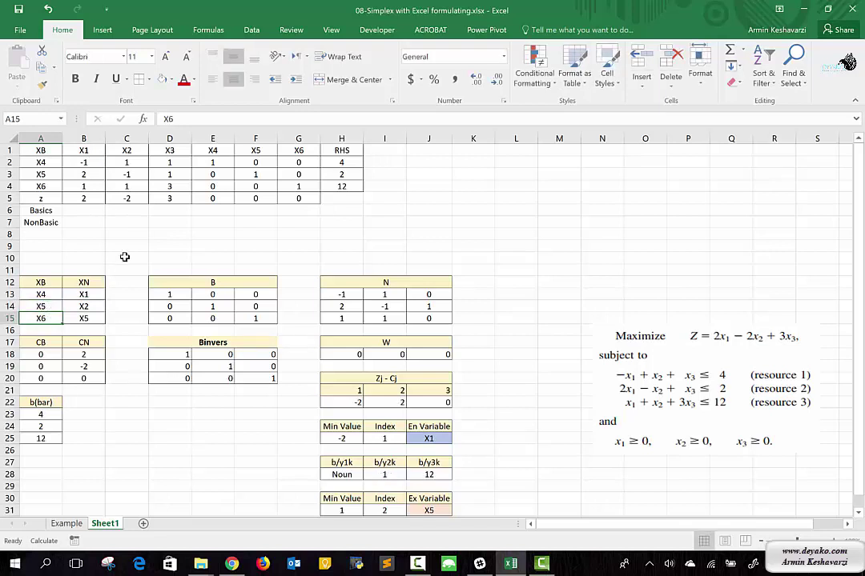
{"action": "left_click", "coordinate": [77, 212]}
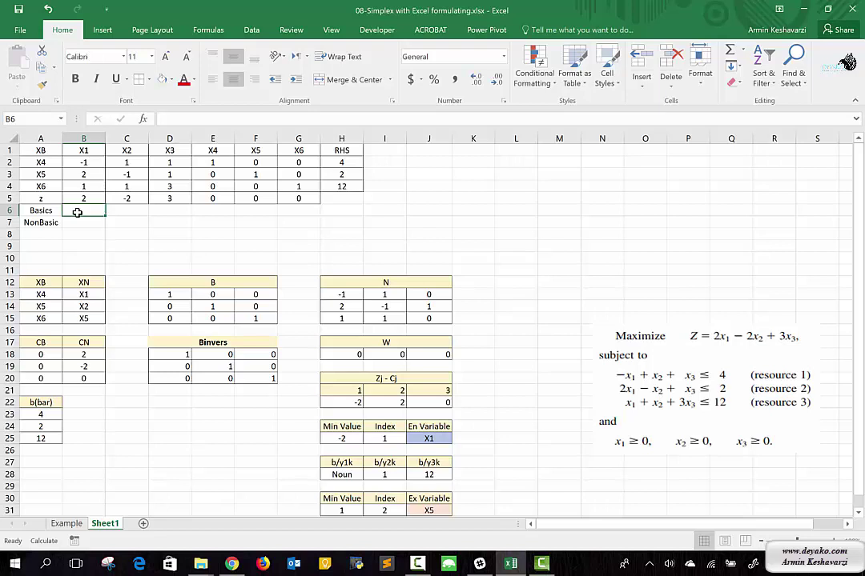
{"action": "left_click_drag", "start_coordinate": [83, 149], "coordinate": [311, 145]}
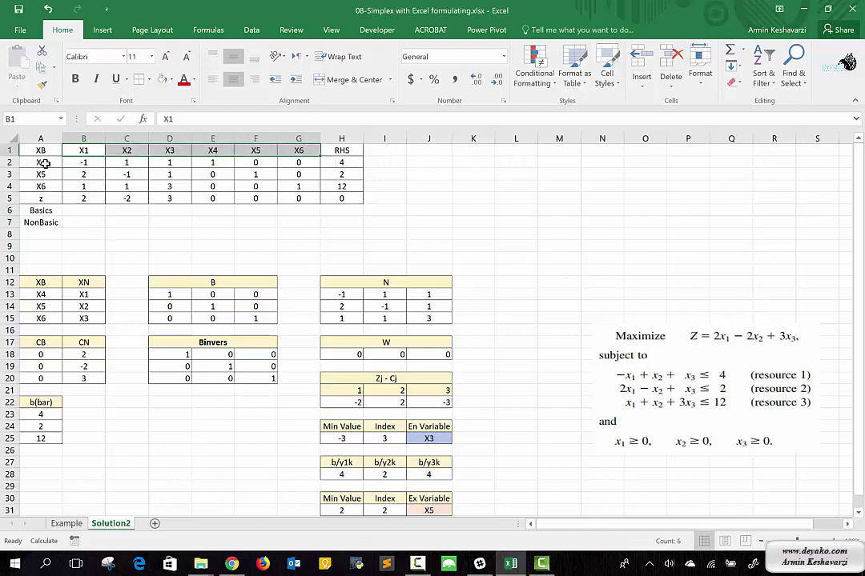
{"action": "left_click_drag", "start_coordinate": [41, 163], "coordinate": [42, 185]}
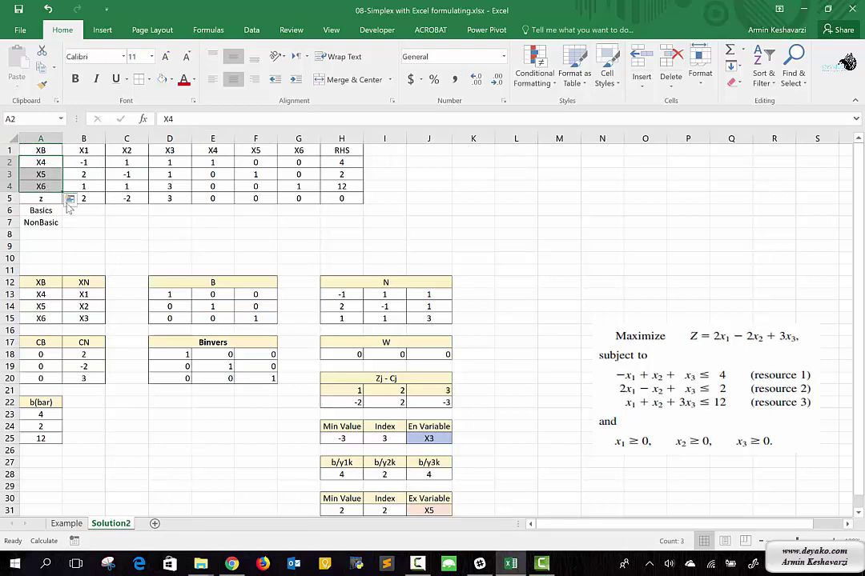
{"action": "left_click", "coordinate": [73, 209]}
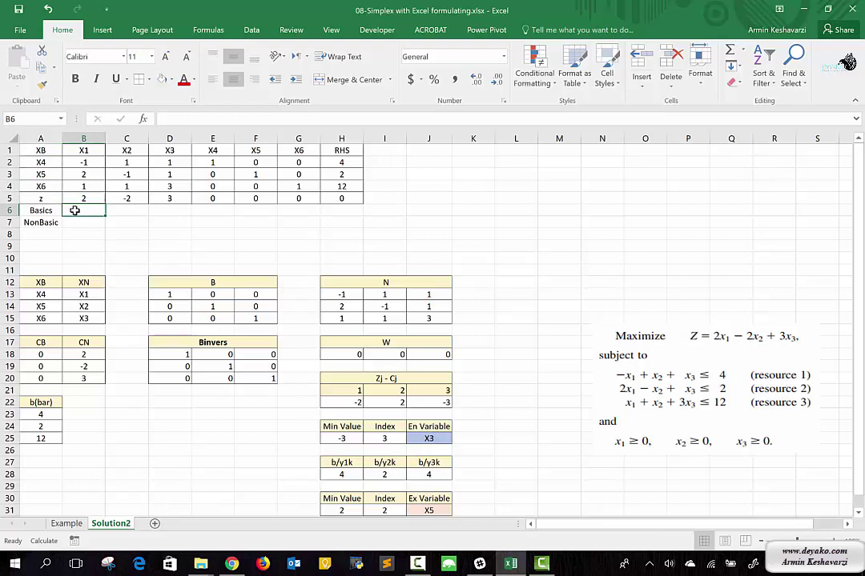
{"action": "left_click_drag", "start_coordinate": [48, 162], "coordinate": [48, 186]}
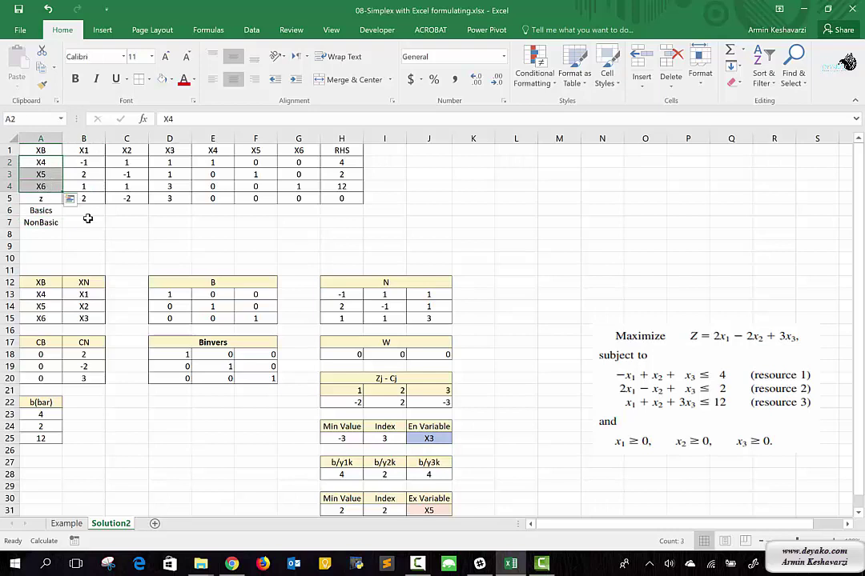
{"action": "left_click", "coordinate": [88, 209]}
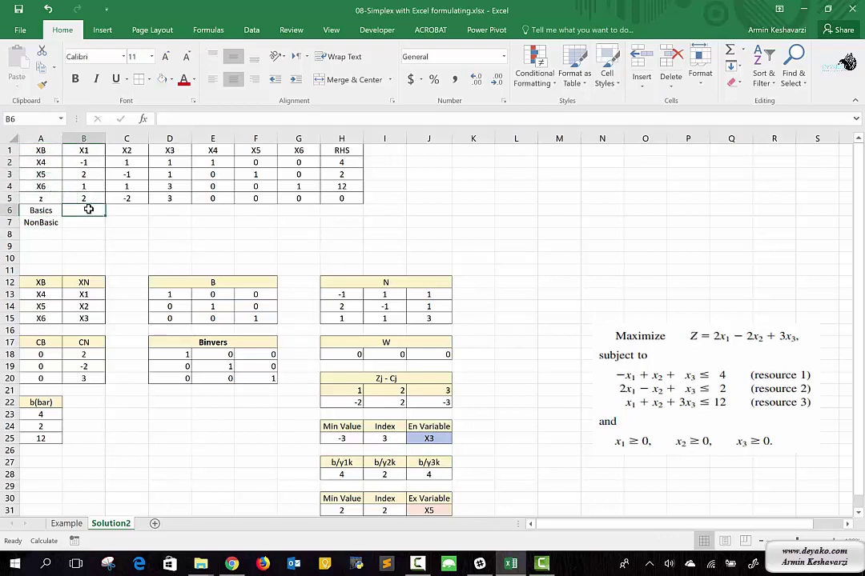
Enter =MATCH(B1,A2:A4,0) in B6 to find X1's basis position
{"action": "type", "text": "="}
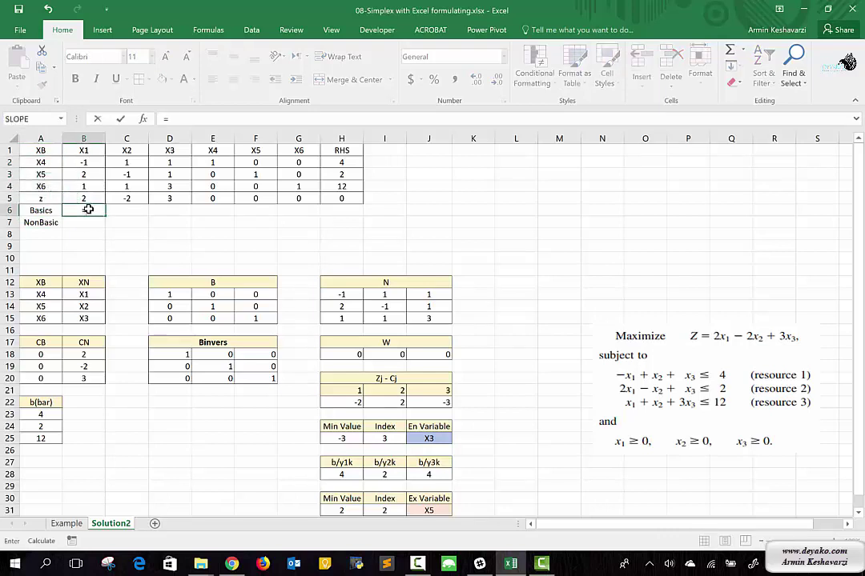
{"action": "type", "text": "match"}
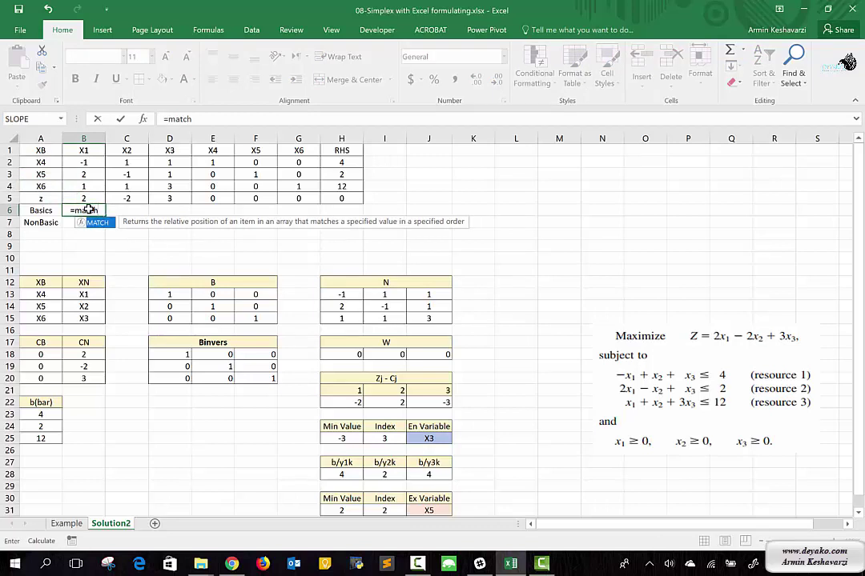
{"action": "key", "text": "Tab"}
{"action": "left_click", "coordinate": [93, 150]}
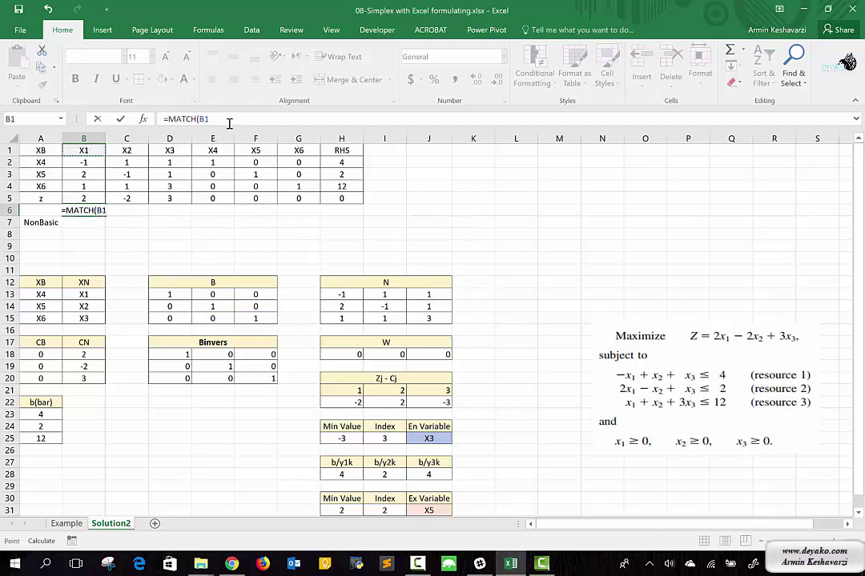
{"action": "type", "text": ","}
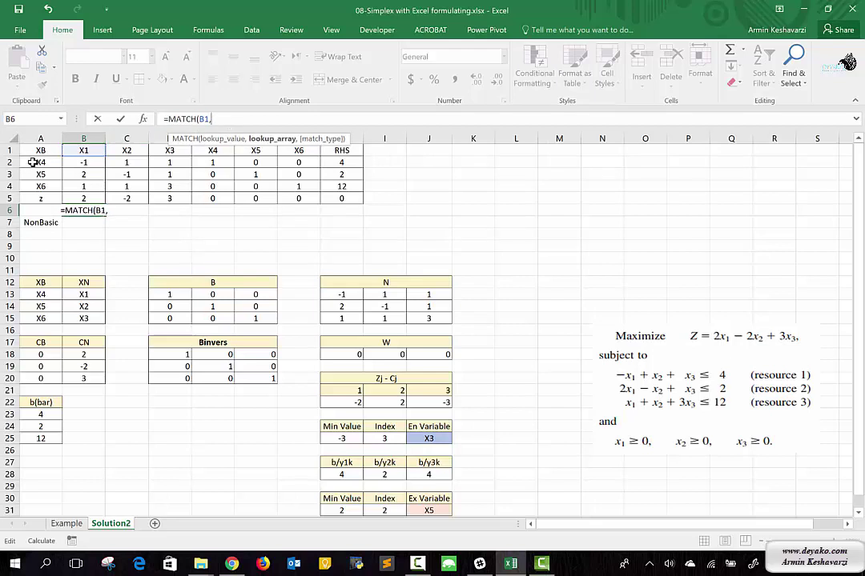
{"action": "left_click_drag", "start_coordinate": [36, 161], "coordinate": [36, 184]}
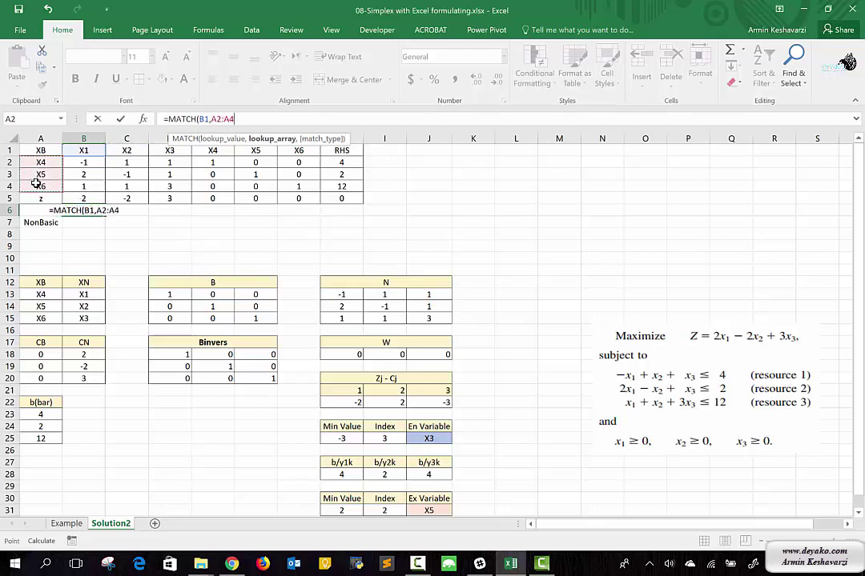
{"action": "type", "text": ",0"}
{"action": "type", "text": ")"}
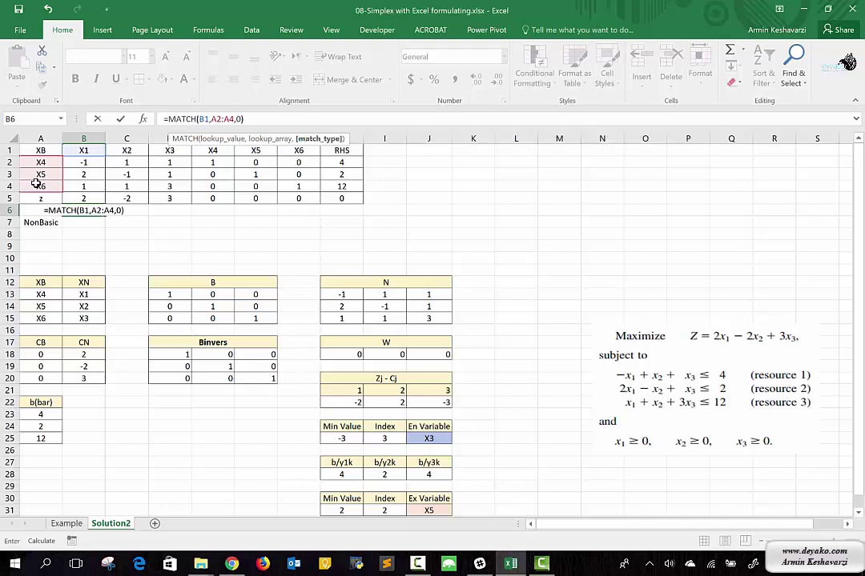
{"action": "key", "text": "Return"}
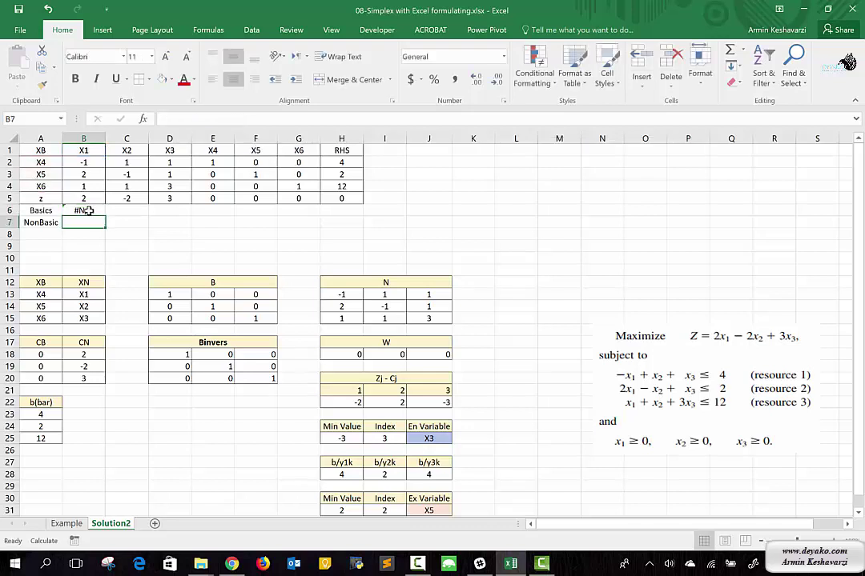
Make the B6 lookup range absolute as $A$2:$A$4
{"action": "left_click", "coordinate": [80, 211]}
{"action": "left_click", "coordinate": [220, 119]}
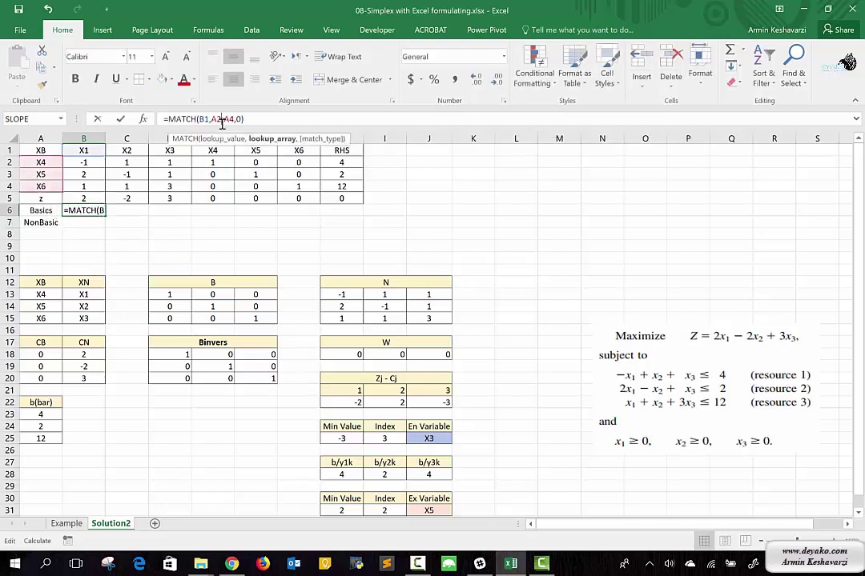
{"action": "key", "text": "F4"}
{"action": "left_click", "coordinate": [239, 118]}
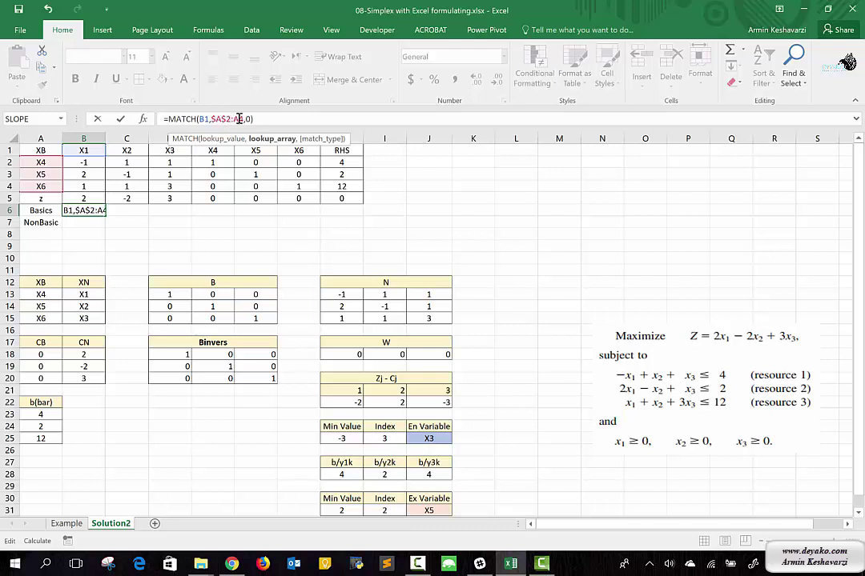
{"action": "key", "text": "F4"}
{"action": "key", "text": "Return"}
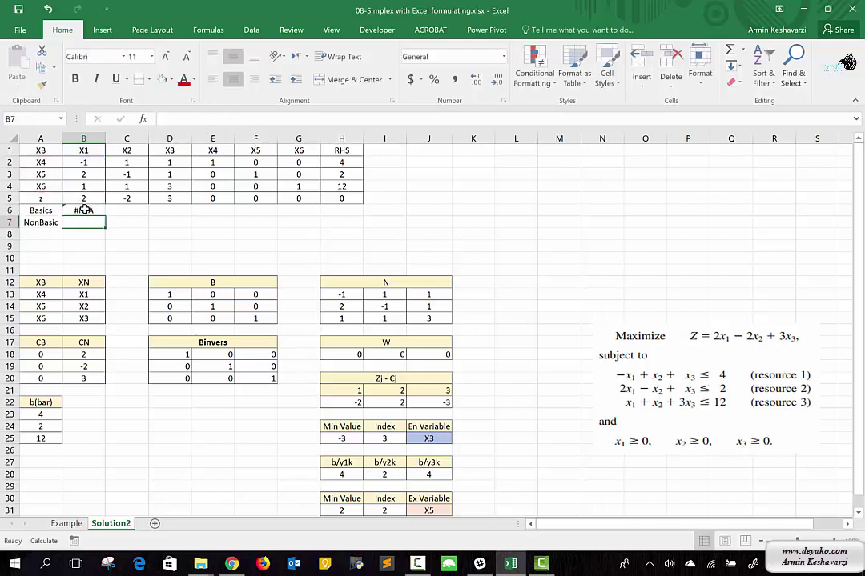
Fill the MATCH formula across to G6, giving #N/A for X1–X3 and 1, 2, 3 for X4–X6
{"action": "left_click", "coordinate": [84, 211]}
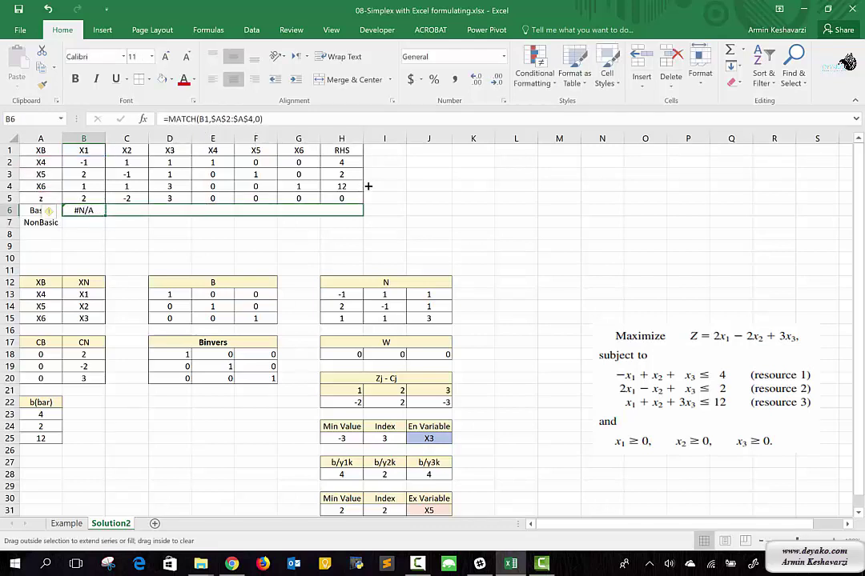
{"action": "left_click_drag", "start_coordinate": [120, 213], "coordinate": [312, 200]}
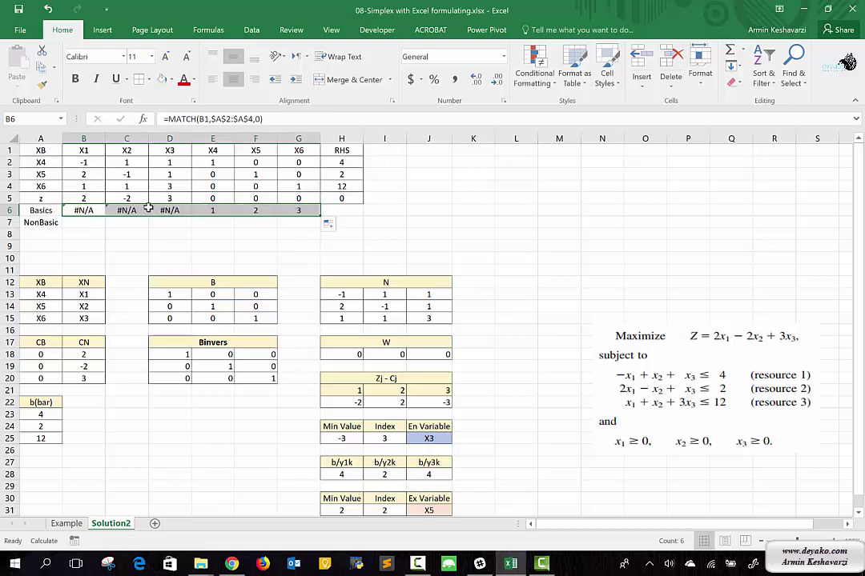
{"action": "left_click", "coordinate": [228, 210]}
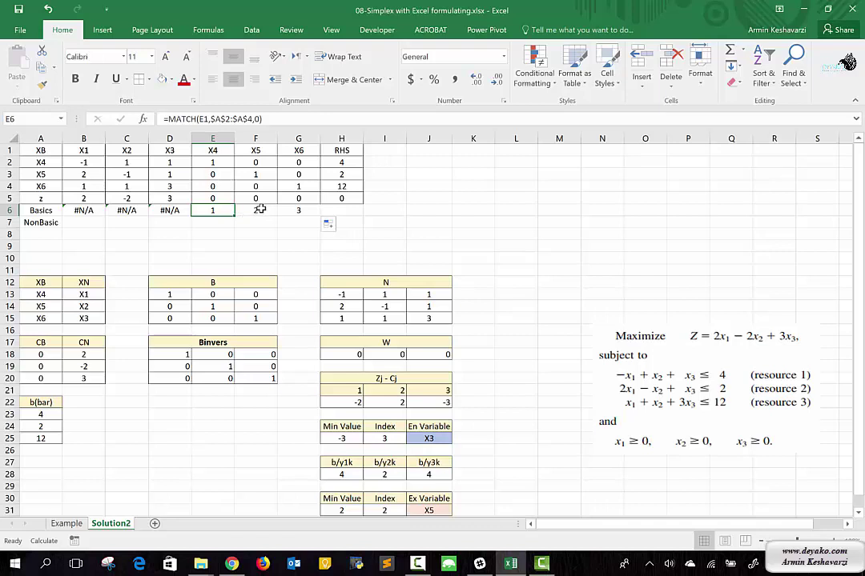
{"action": "left_click", "coordinate": [271, 209]}
{"action": "left_click", "coordinate": [291, 209]}
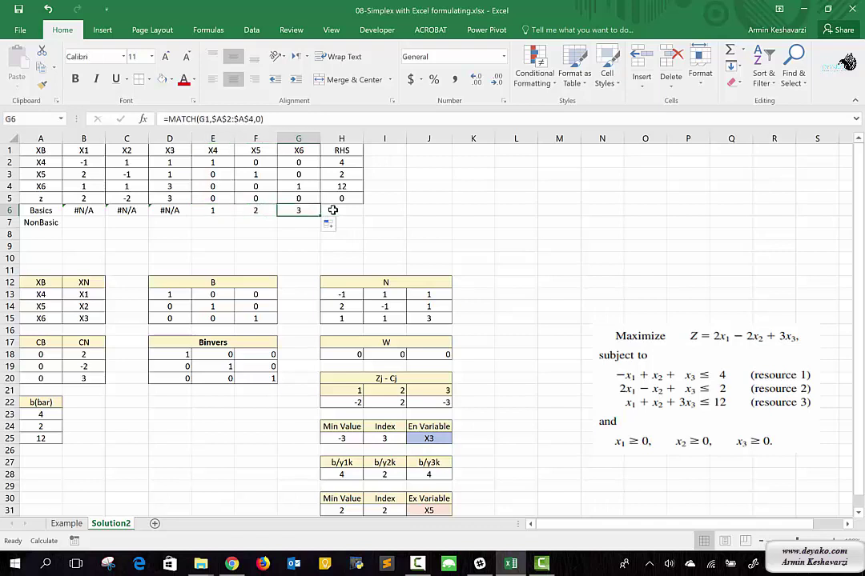
{"action": "left_click", "coordinate": [91, 210]}
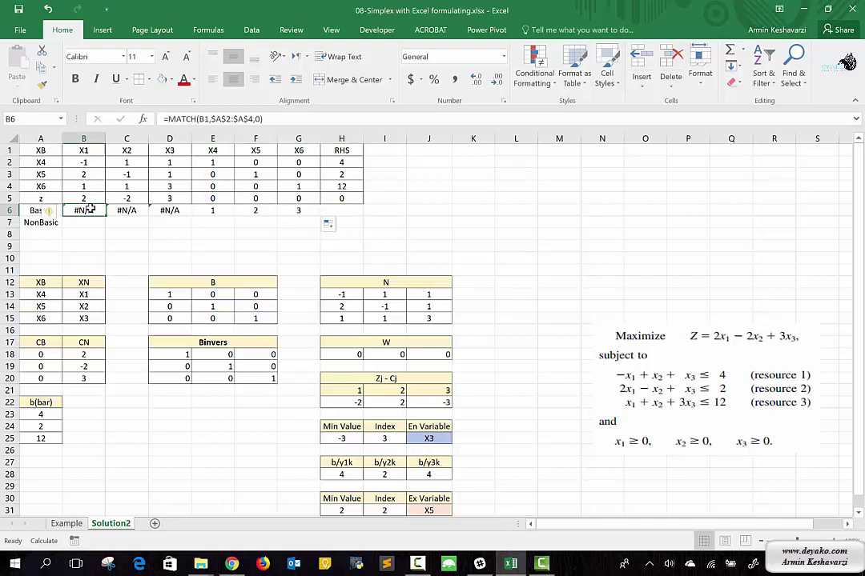
Wrap B6's MATCH formula in IFERROR with "NonBasic" as the fallback
{"action": "left_click", "coordinate": [169, 119]}
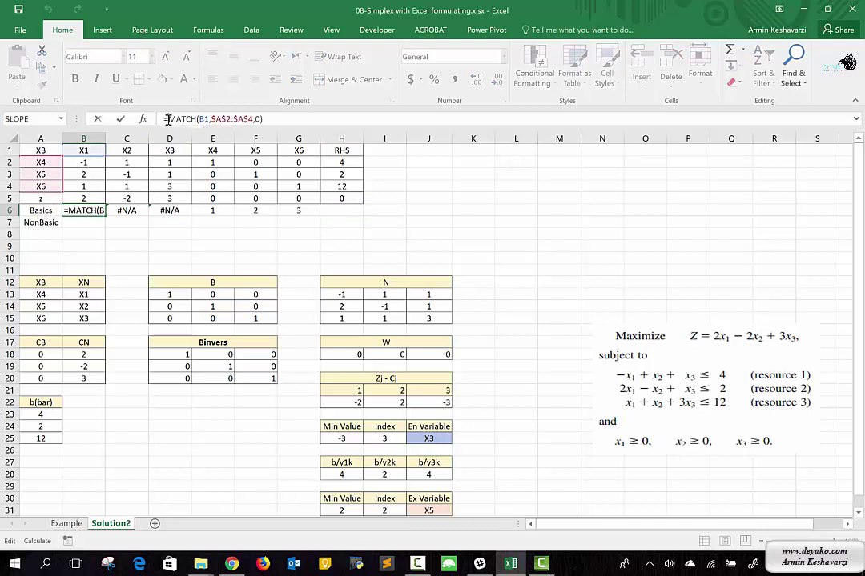
{"action": "type", "text": "ife"}
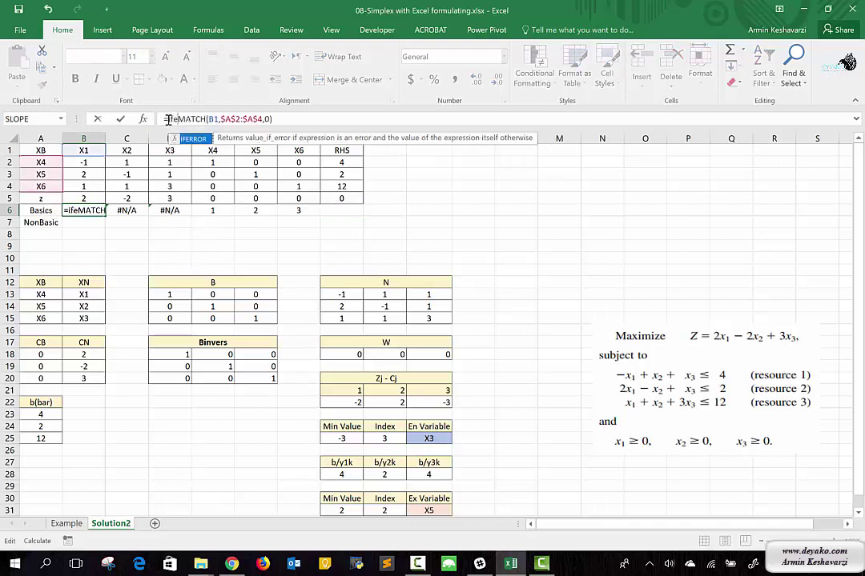
{"action": "key", "text": "Tab"}
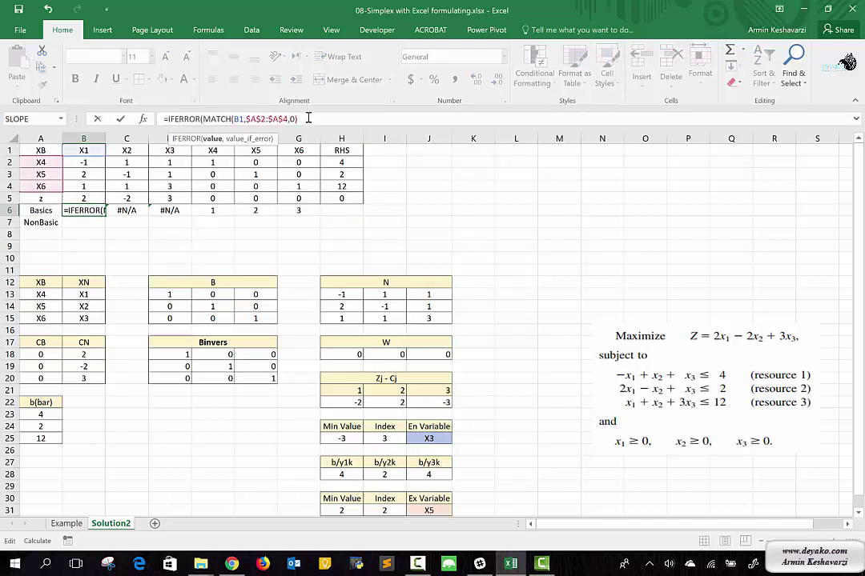
{"action": "left_click", "coordinate": [308, 118]}
{"action": "type", "text": ",\"Non"}
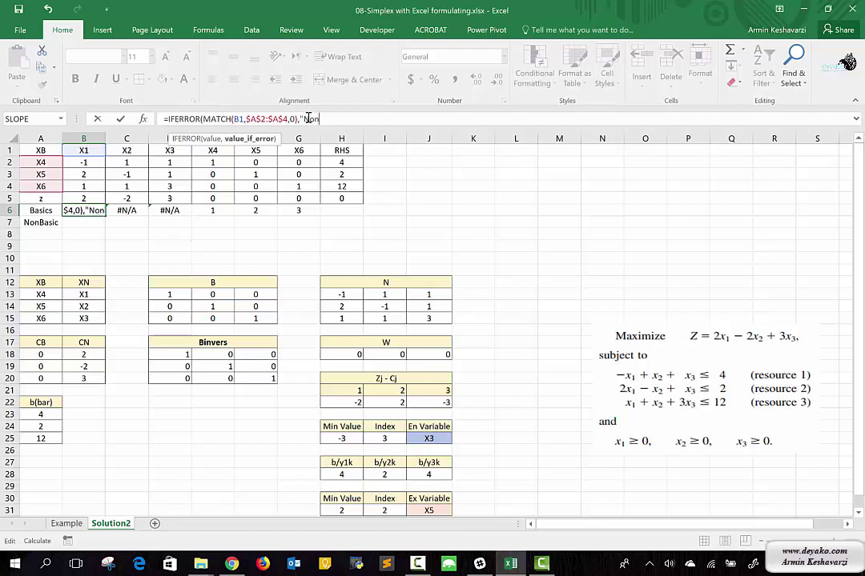
{"action": "type", "text": "Basic"}
{"action": "key", "text": "Return"}
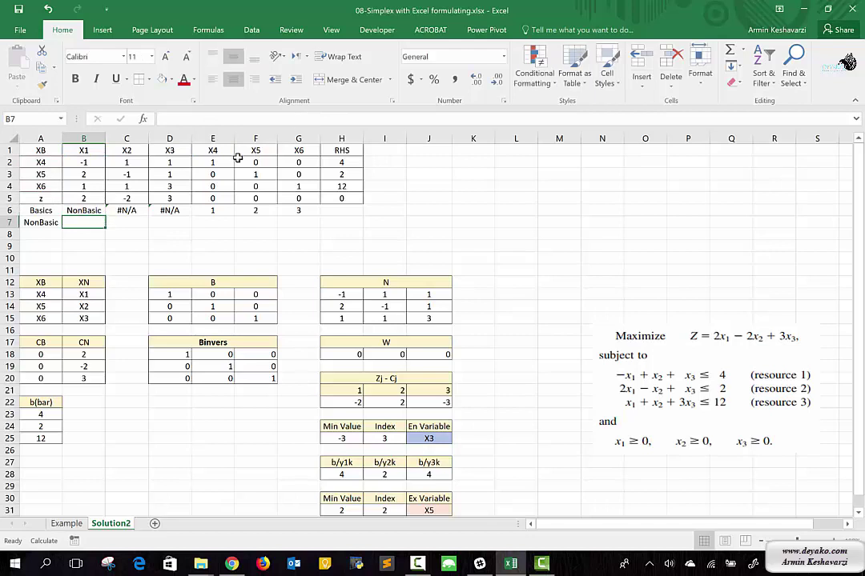
Fill the IFERROR formula across to G6 so X1–X3 show NonBasic
{"action": "left_click", "coordinate": [85, 208]}
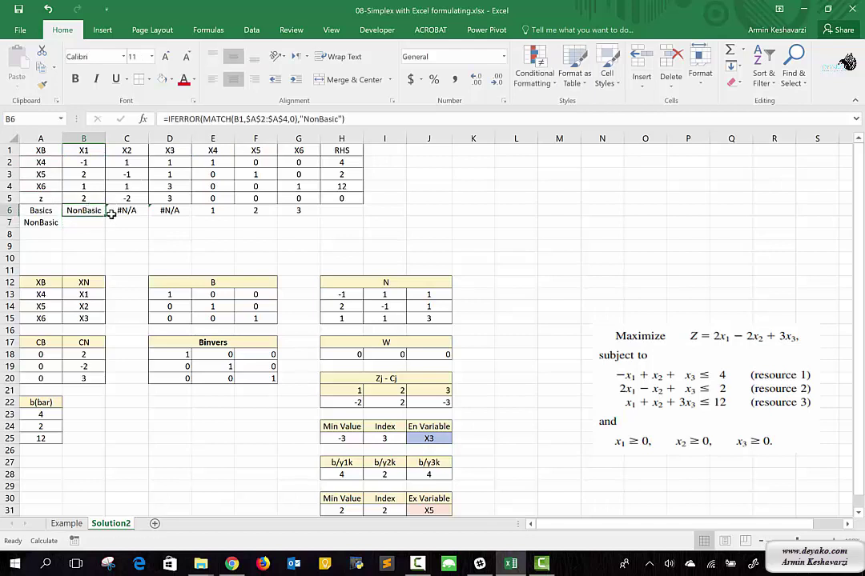
{"action": "left_click_drag", "start_coordinate": [107, 216], "coordinate": [317, 213]}
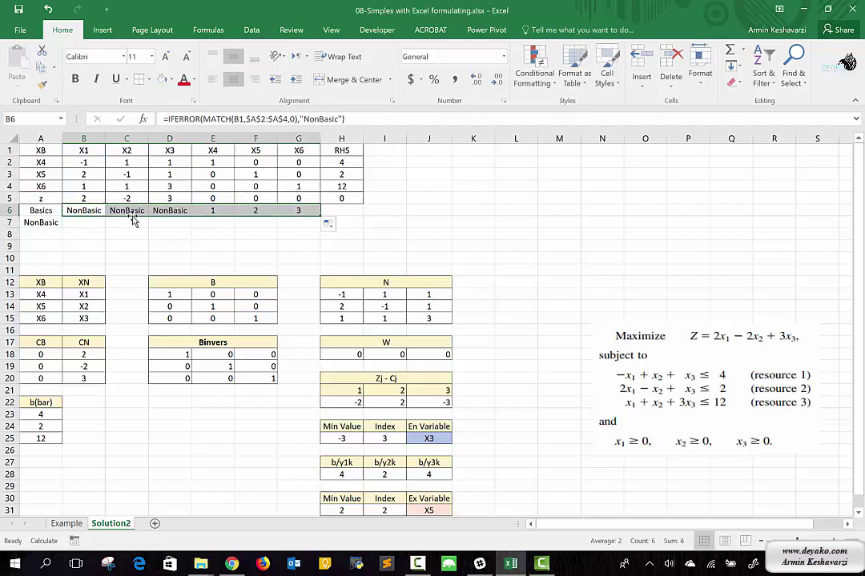
{"action": "left_click", "coordinate": [83, 221]}
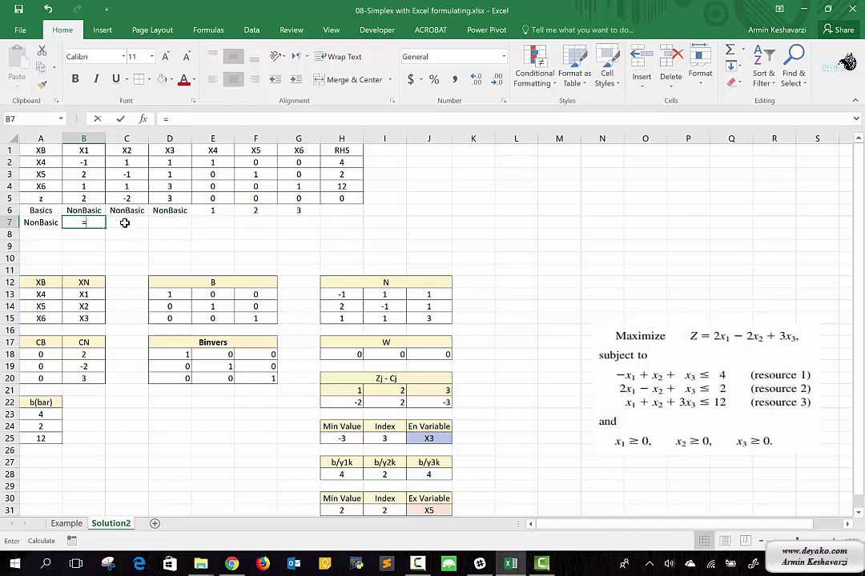
{"action": "type", "text": "="}
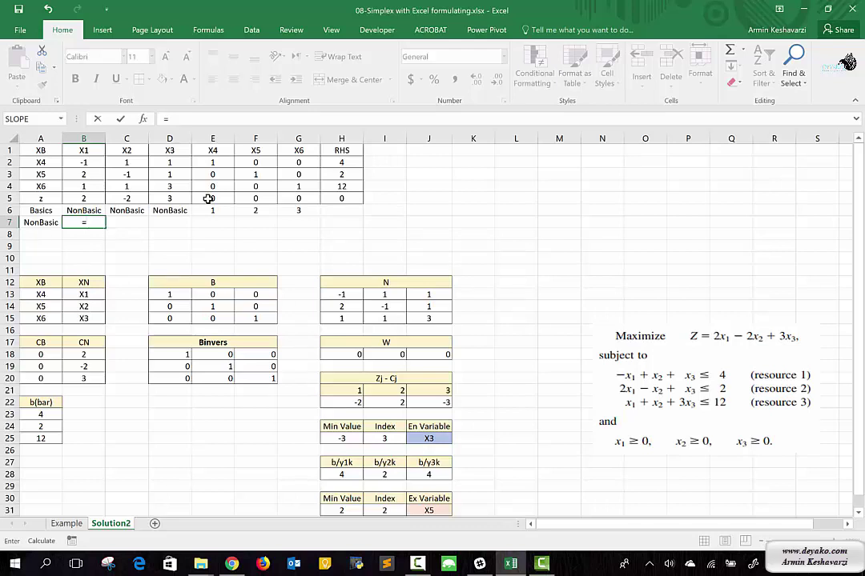
Enter =3-COUNT(B6:G6)+1 in B7 so it returns 1
{"action": "type", "text": "3-"}
{"action": "type", "text": "cou"}
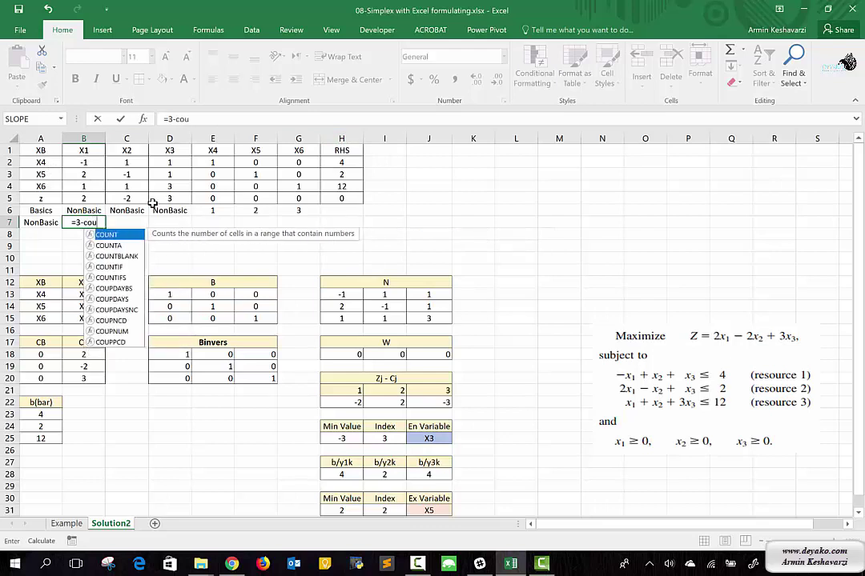
{"action": "type", "text": "nt"}
{"action": "key", "text": "Tab"}
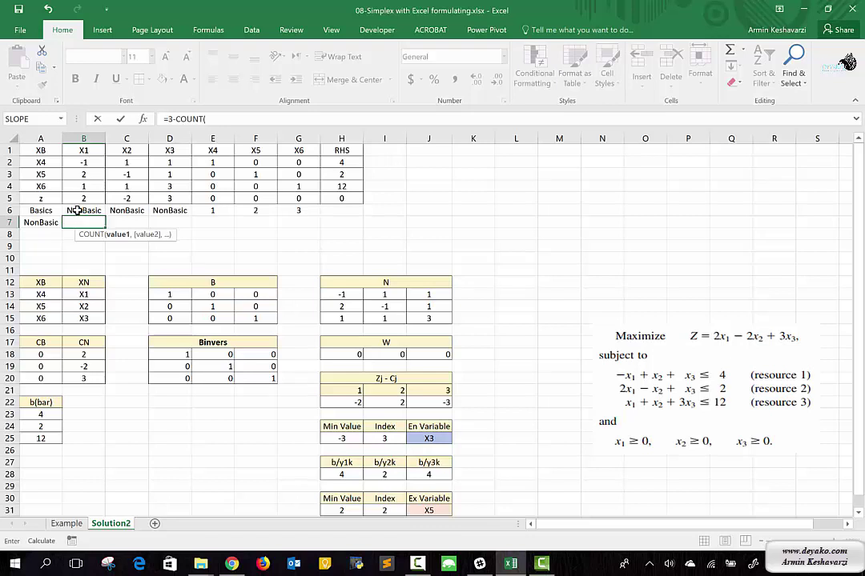
{"action": "left_click_drag", "start_coordinate": [80, 210], "coordinate": [300, 208]}
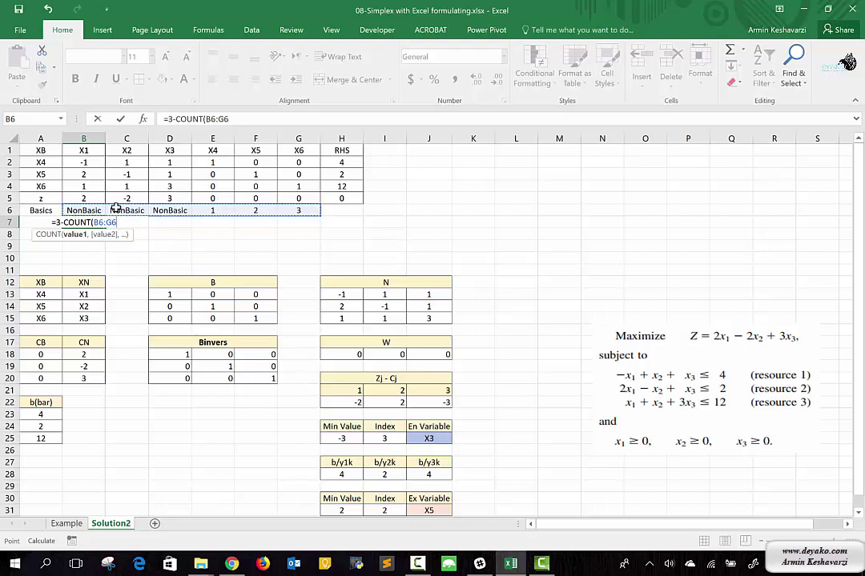
{"action": "type", "text": ")"}
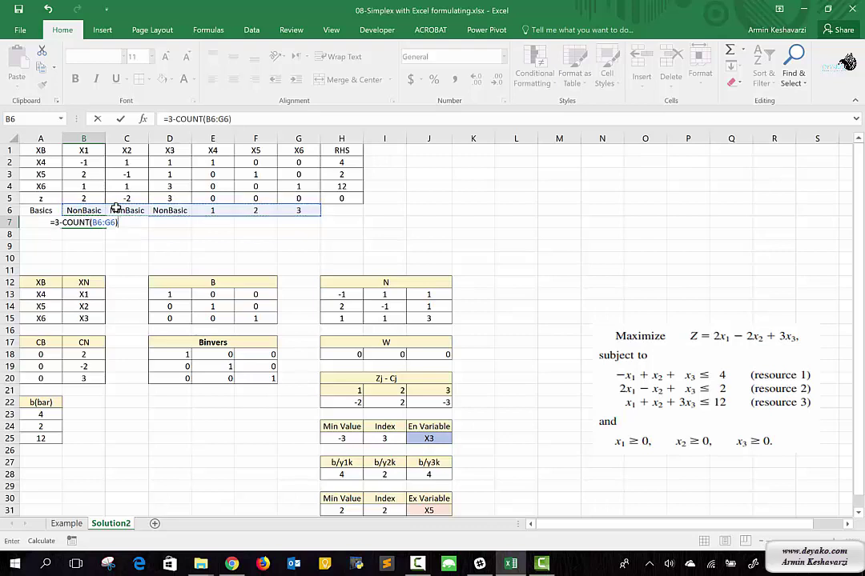
{"action": "type", "text": "+1"}
{"action": "key", "text": "Return"}
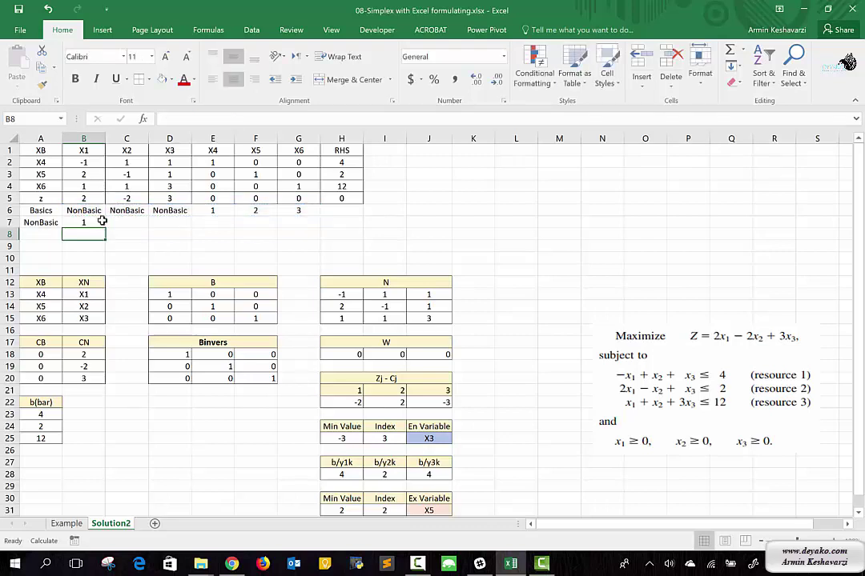
Enter =COUNTIF(B6:G6,"NonBasic") in B8, correcting the mistyped criterion, so it returns 3
{"action": "type", "text": "=count"}
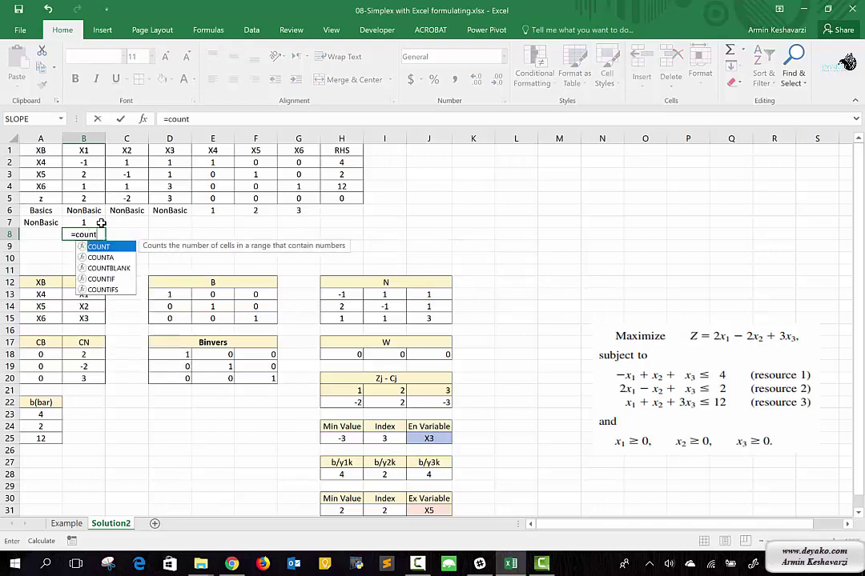
{"action": "type", "text": "if"}
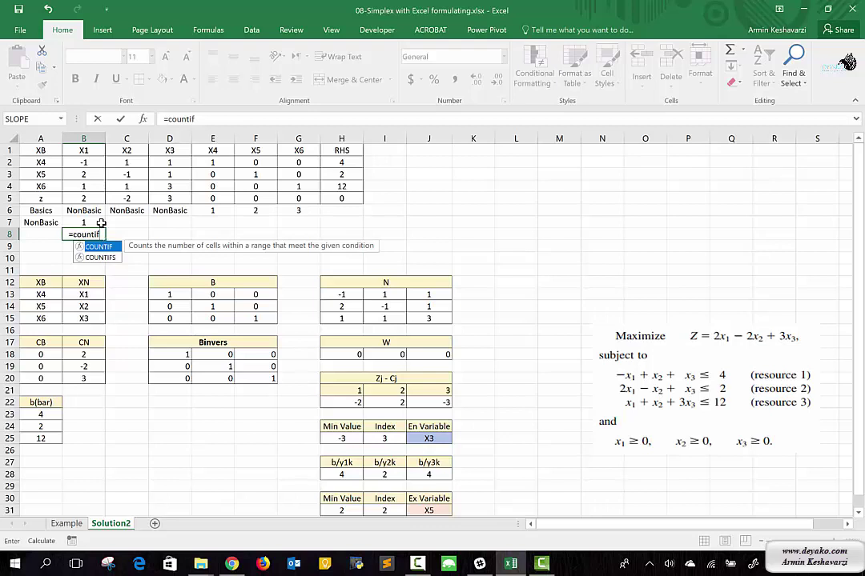
{"action": "key", "text": "Tab"}
{"action": "left_click_drag", "start_coordinate": [95, 213], "coordinate": [298, 209]}
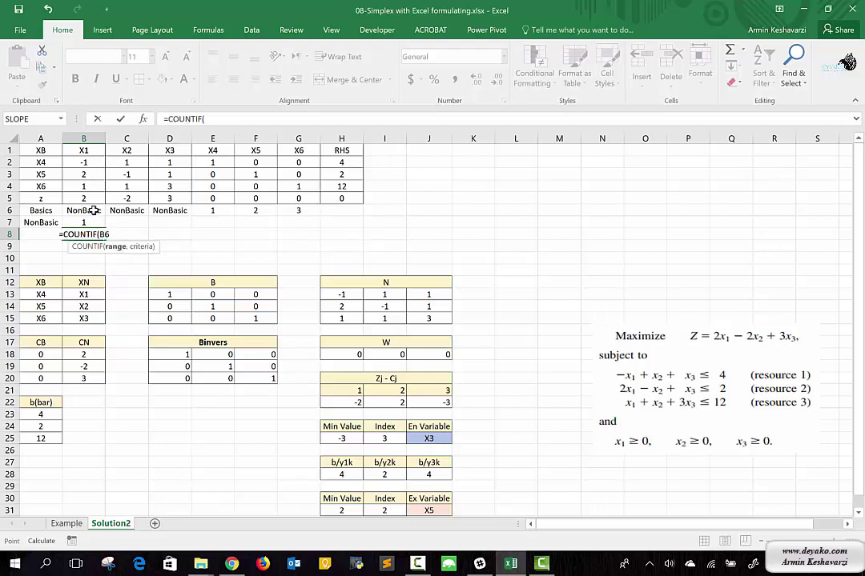
{"action": "left_click", "coordinate": [252, 121]}
{"action": "type", "text": ","}
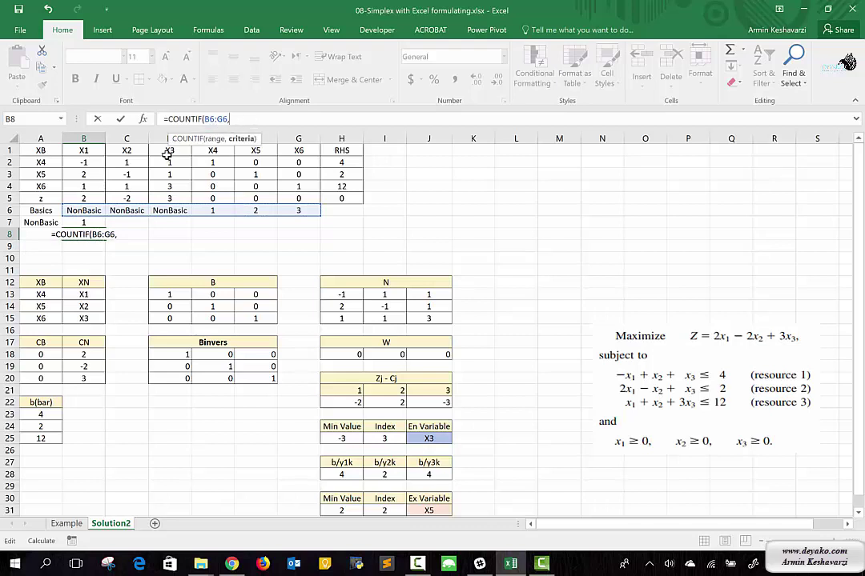
{"action": "type", "text": "\"Non\""}
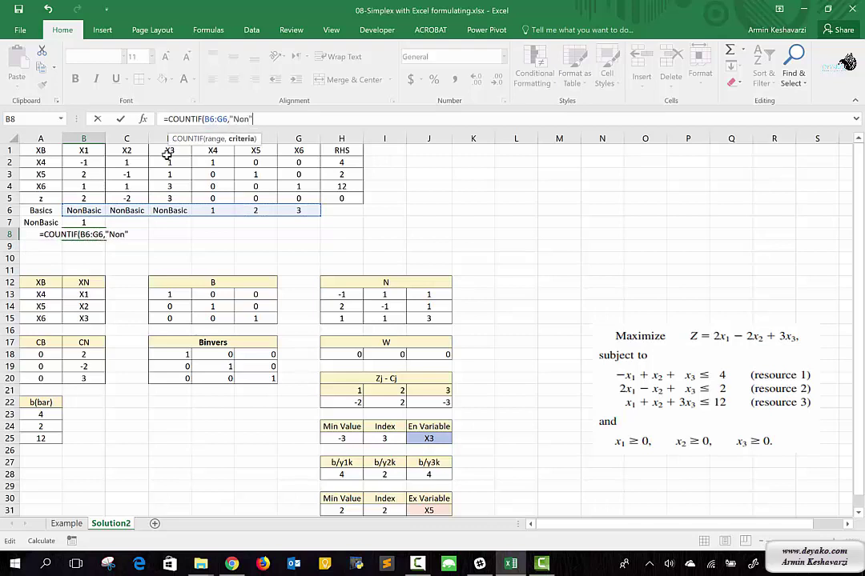
{"action": "type", "text": "basic)"}
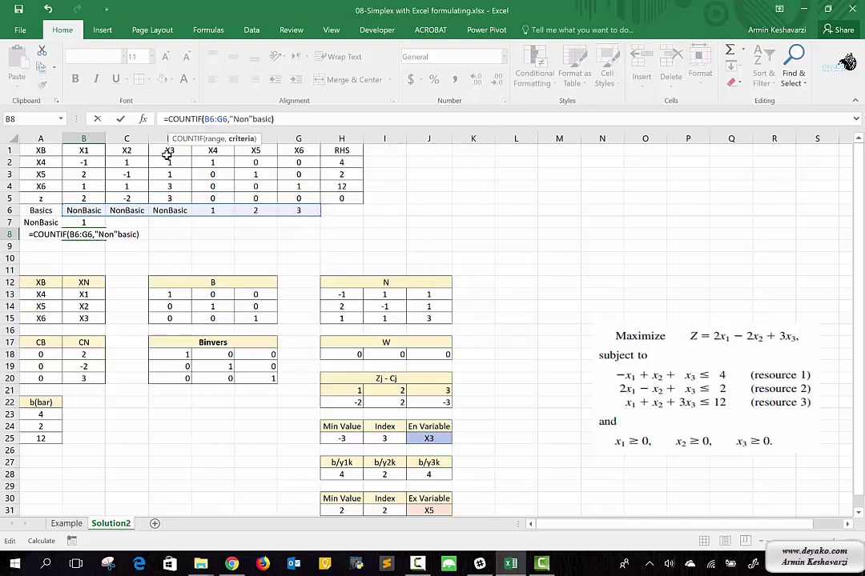
{"action": "key", "text": "BackSpace"}
{"action": "key", "text": "BackSpace"}
{"action": "key", "text": "BackSpace"}
{"action": "key", "text": "BackSpace"}
{"action": "key", "text": "BackSpace"}
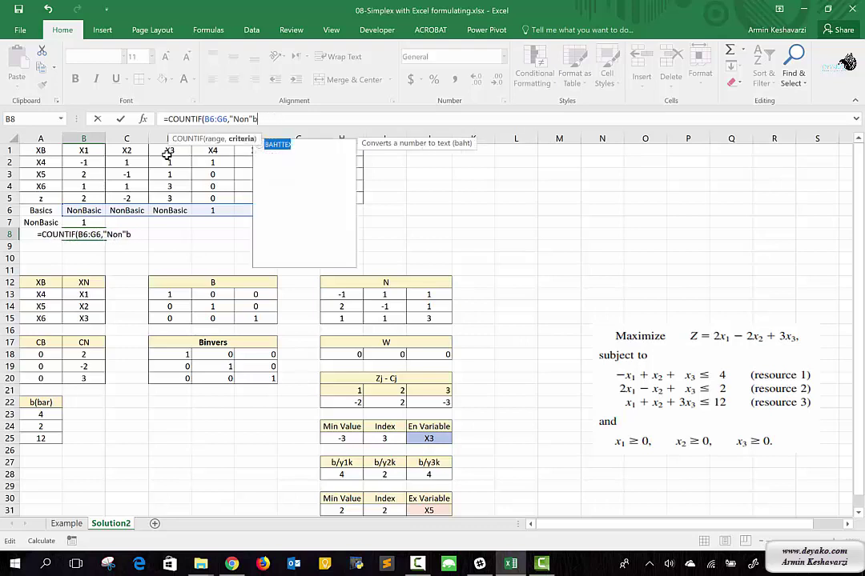
{"action": "key", "text": "BackSpace"}
{"action": "key", "text": "BackSpace"}
{"action": "key", "text": "BackSpace"}
{"action": "type", "text": "nB"}
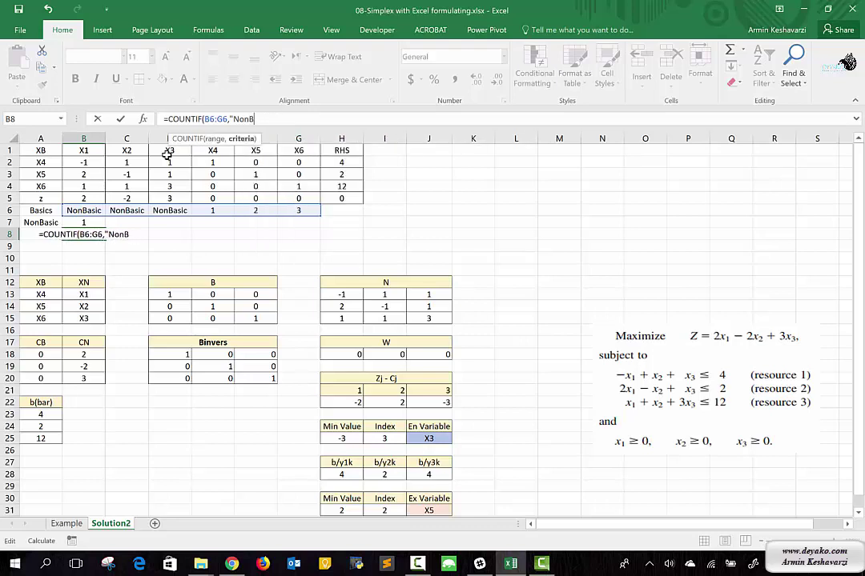
{"action": "type", "text": "asic"}
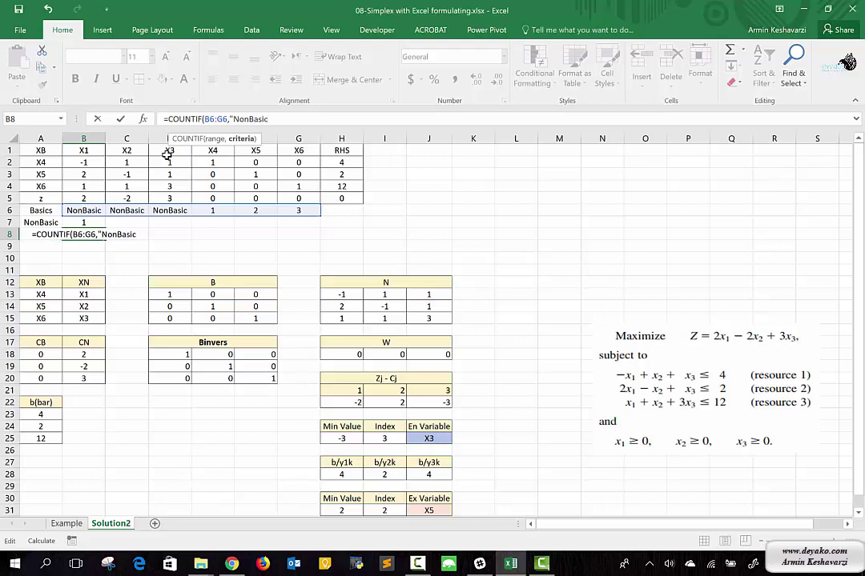
{"action": "type", "text": "\")"}
{"action": "key", "text": "Return"}
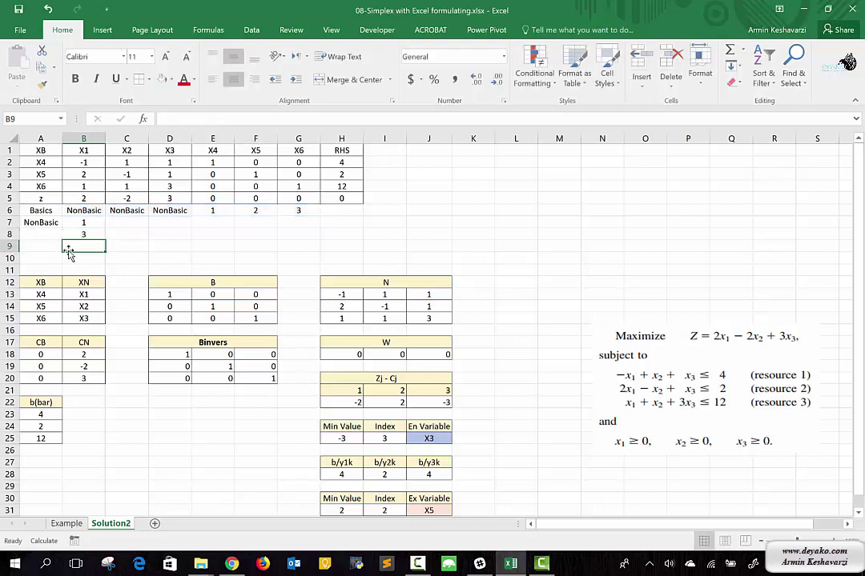
{"action": "left_click", "coordinate": [71, 234]}
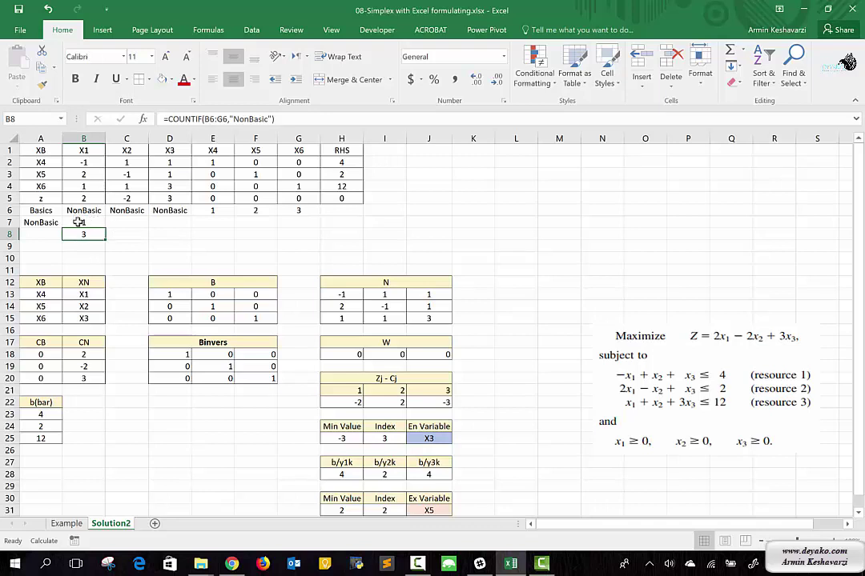
Replace COUNT(B6:G6) in B7 with the COUNTIF(B6:G6,"NonBasic") expression copied from B8
{"action": "left_click", "coordinate": [80, 222]}
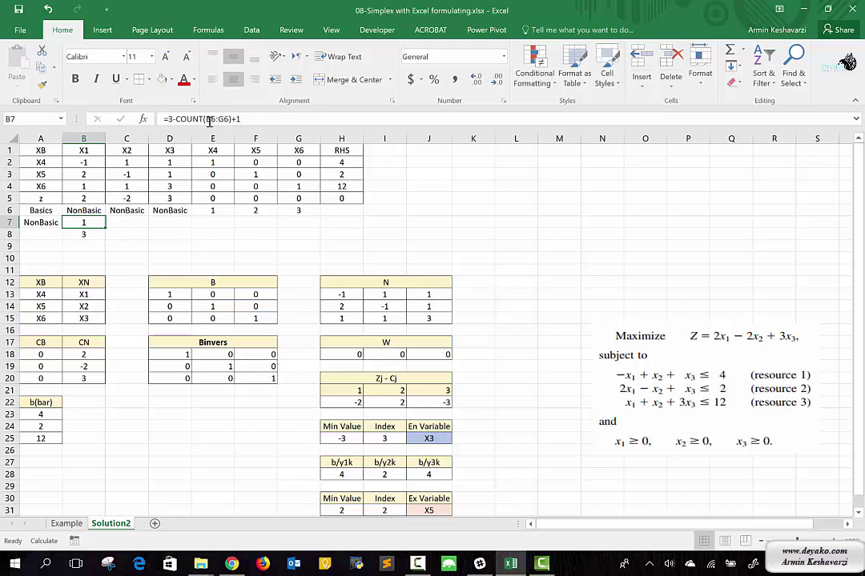
{"action": "left_click", "coordinate": [84, 234]}
{"action": "left_click", "coordinate": [219, 118]}
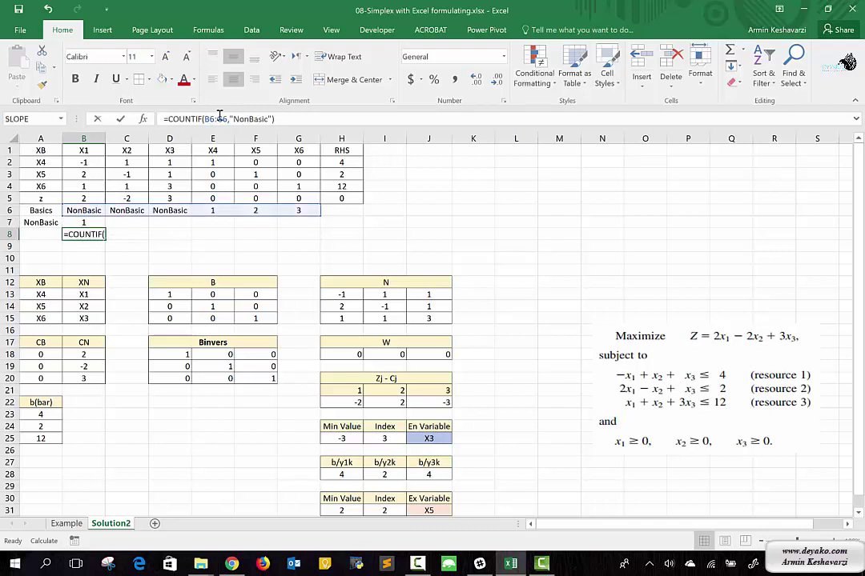
{"action": "left_click_drag", "start_coordinate": [274, 118], "coordinate": [166, 119]}
{"action": "key", "text": "ctrl+c"}
{"action": "key", "text": "Escape"}
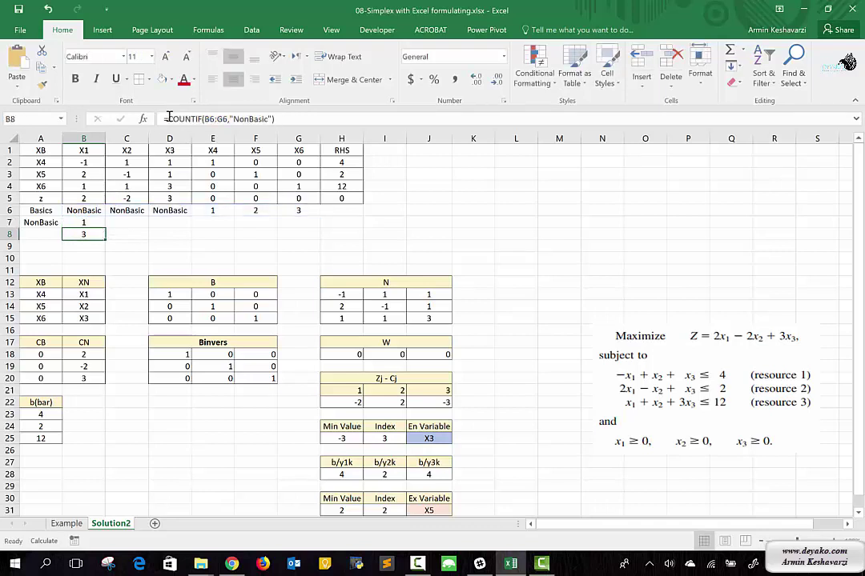
{"action": "left_click", "coordinate": [83, 223]}
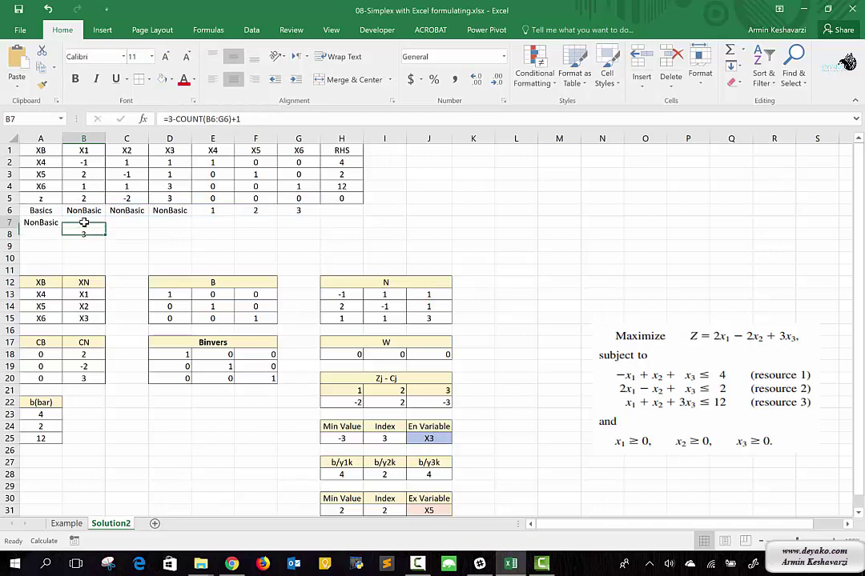
{"action": "left_click", "coordinate": [231, 118]}
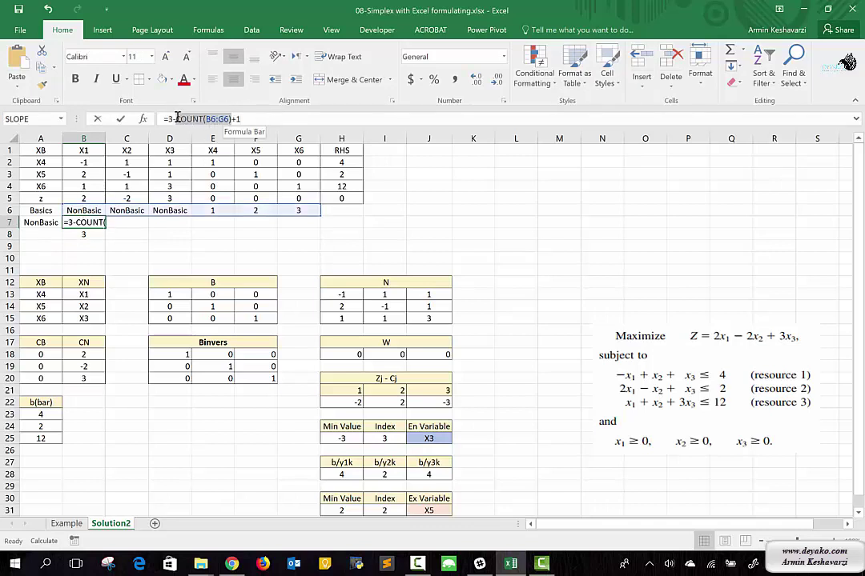
{"action": "left_click_drag", "start_coordinate": [232, 119], "coordinate": [178, 117]}
{"action": "key", "text": "ctrl+v"}
{"action": "key", "text": "Return"}
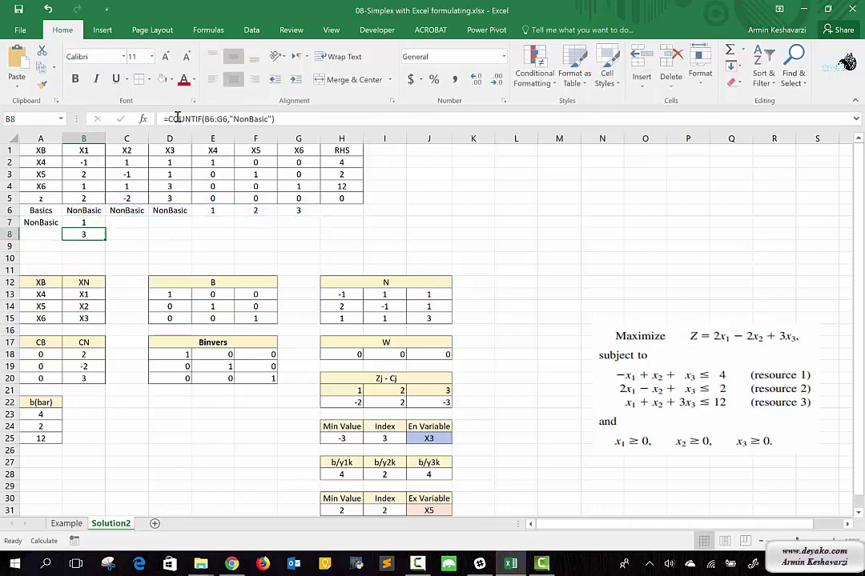
Make B7's COUNTIF range absolute as $B$6:$G$6
{"action": "left_click", "coordinate": [92, 221]}
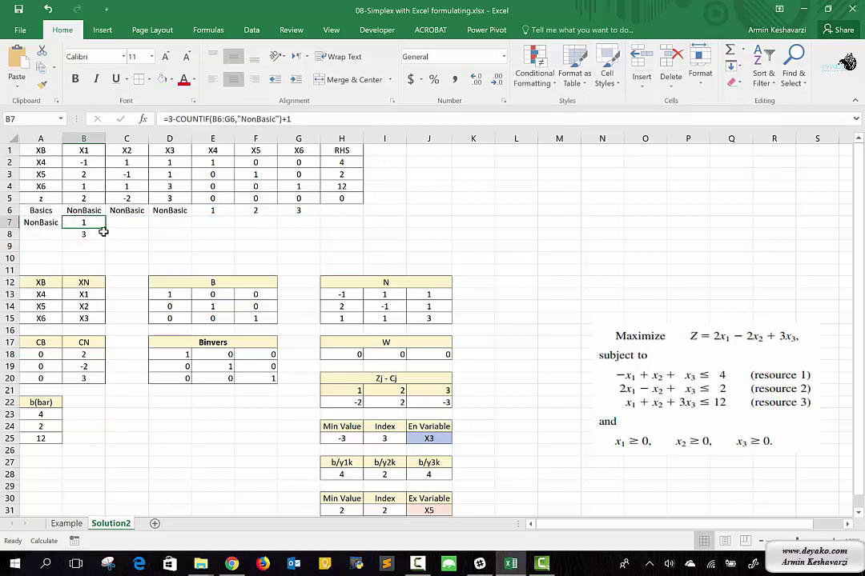
{"action": "left_click_drag", "start_coordinate": [109, 227], "coordinate": [89, 226]}
{"action": "left_click", "coordinate": [218, 118]}
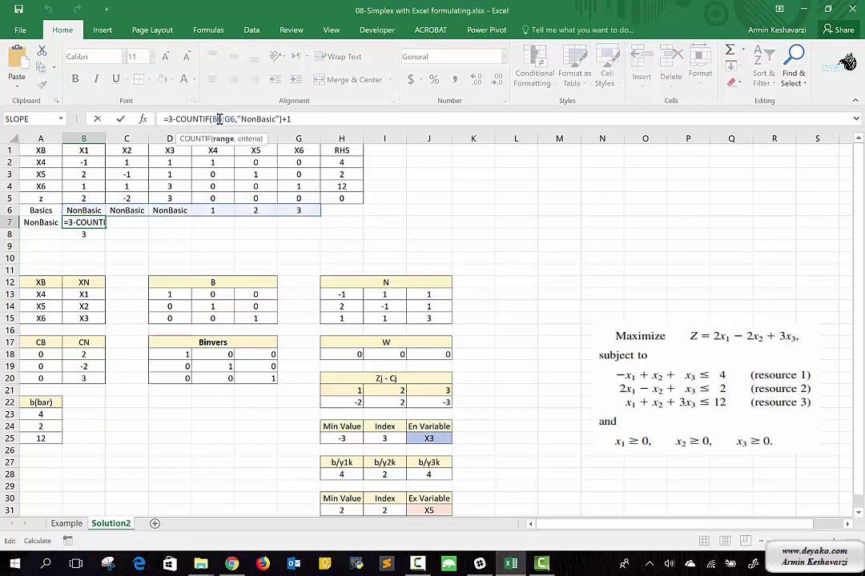
{"action": "key", "text": "F4"}
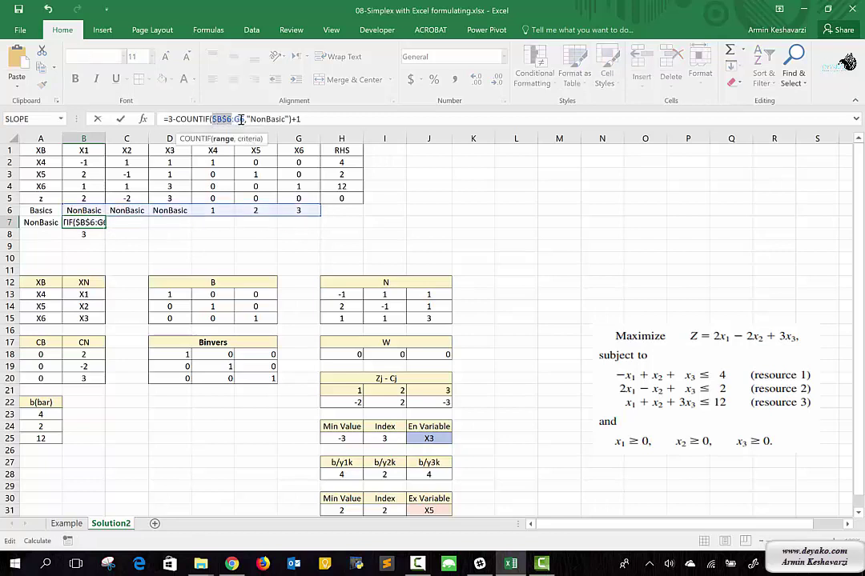
{"action": "key", "text": "Return"}
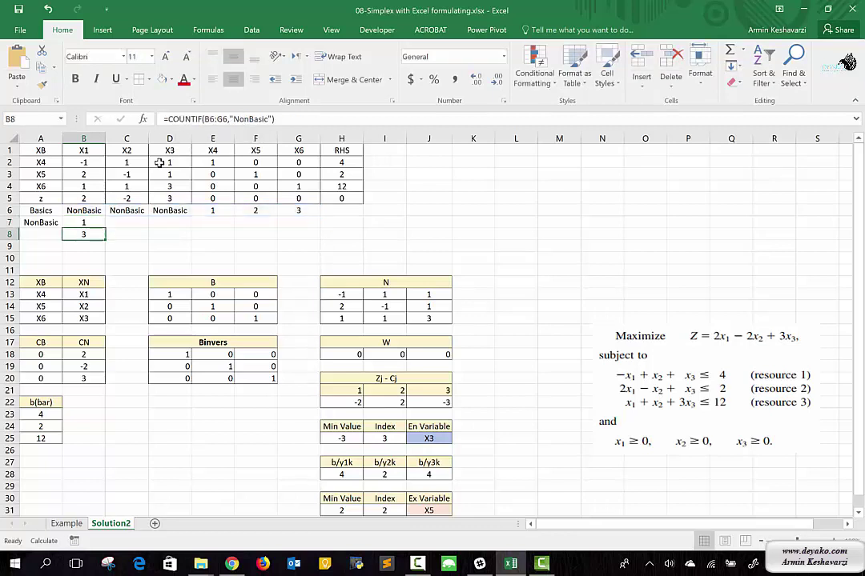
{"action": "left_click", "coordinate": [85, 222]}
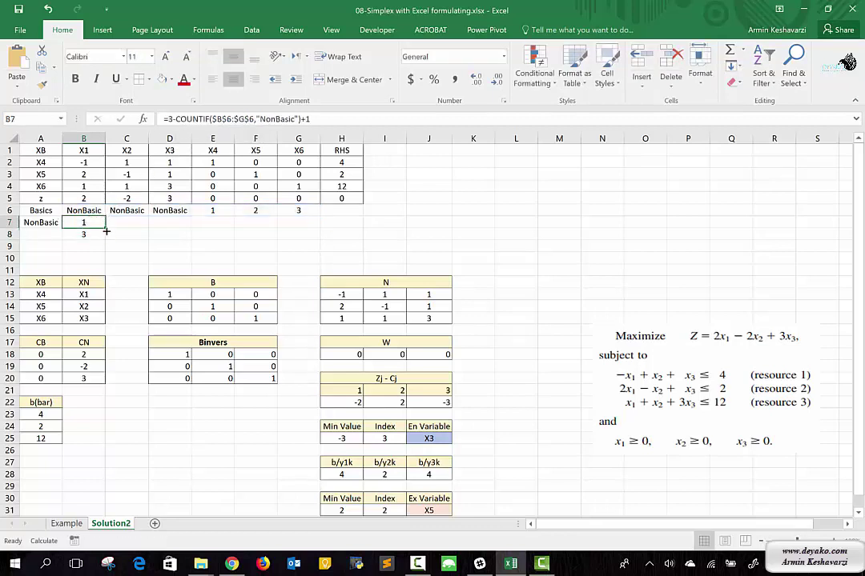
Fill B7's formula to G7 and extend the row 6 basis formula across to G6
{"action": "left_click_drag", "start_coordinate": [104, 227], "coordinate": [319, 224]}
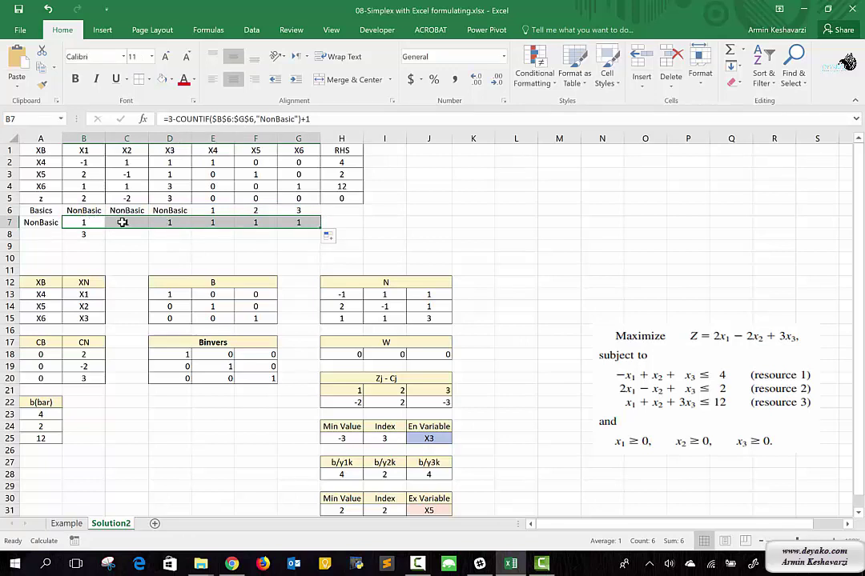
{"action": "left_click", "coordinate": [96, 210]}
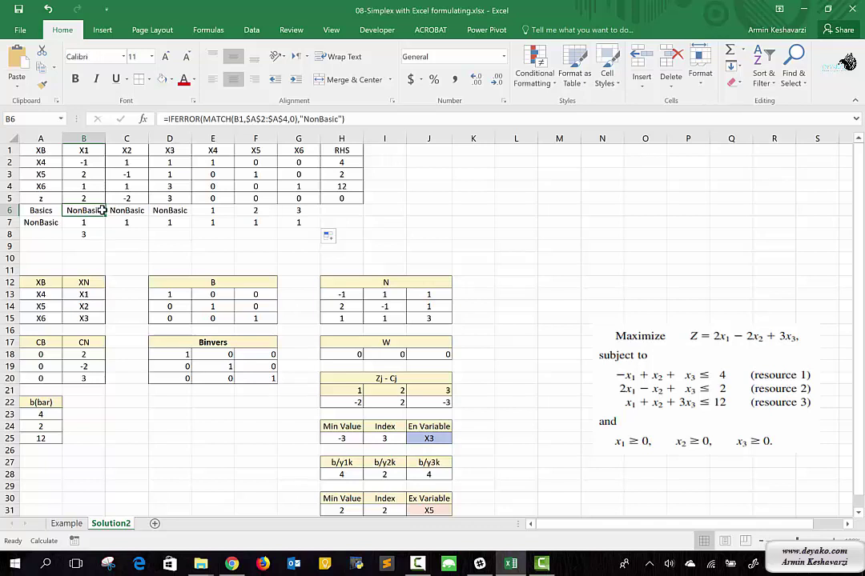
{"action": "left_click_drag", "start_coordinate": [112, 210], "coordinate": [299, 211]}
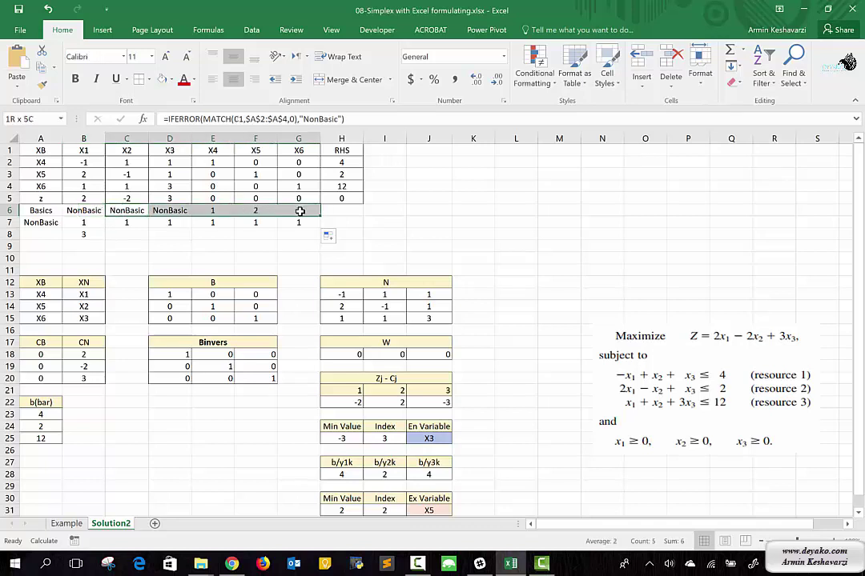
Change B7's range to B$6:$G$6 so the range start shifts when copied
{"action": "left_click", "coordinate": [124, 223]}
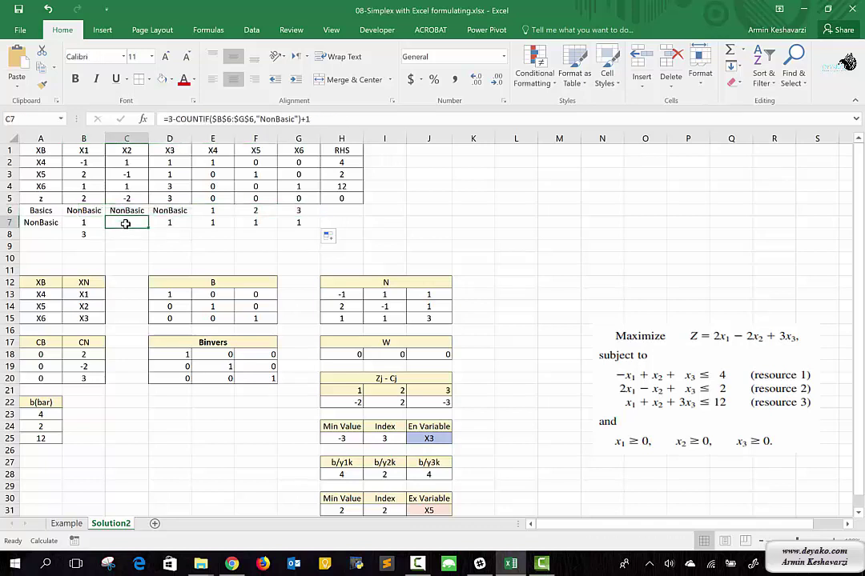
{"action": "left_click", "coordinate": [82, 221]}
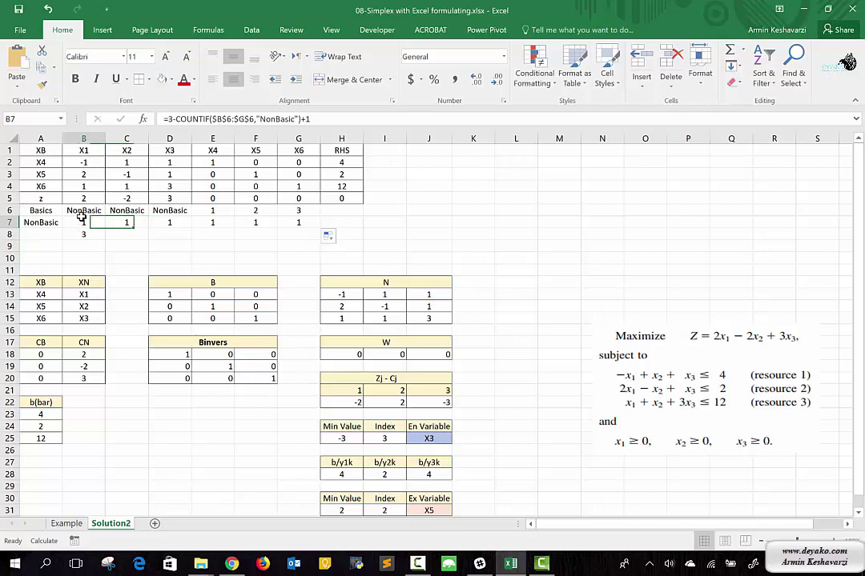
{"action": "left_click", "coordinate": [219, 118]}
{"action": "left_click", "coordinate": [218, 119]}
{"action": "key", "text": "BackSpace"}
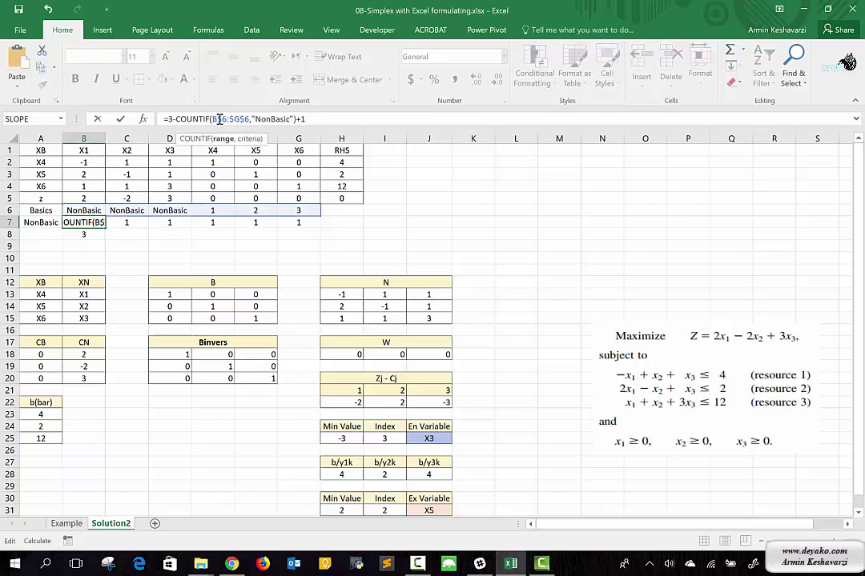
{"action": "key", "text": "Return"}
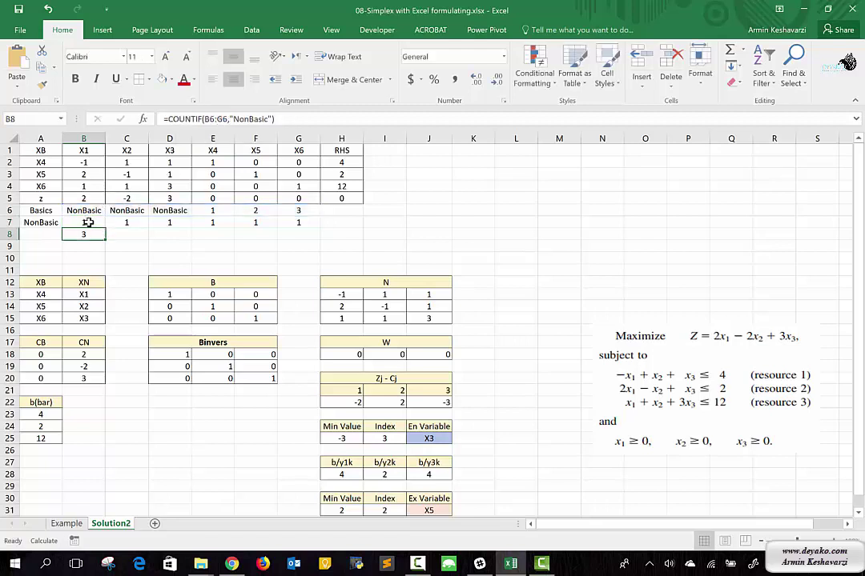
Fill the revised B7 formula across to G7, giving 1, 2, 3, 4, 4, 4
{"action": "left_click", "coordinate": [88, 222]}
{"action": "left_click_drag", "start_coordinate": [105, 229], "coordinate": [331, 211]}
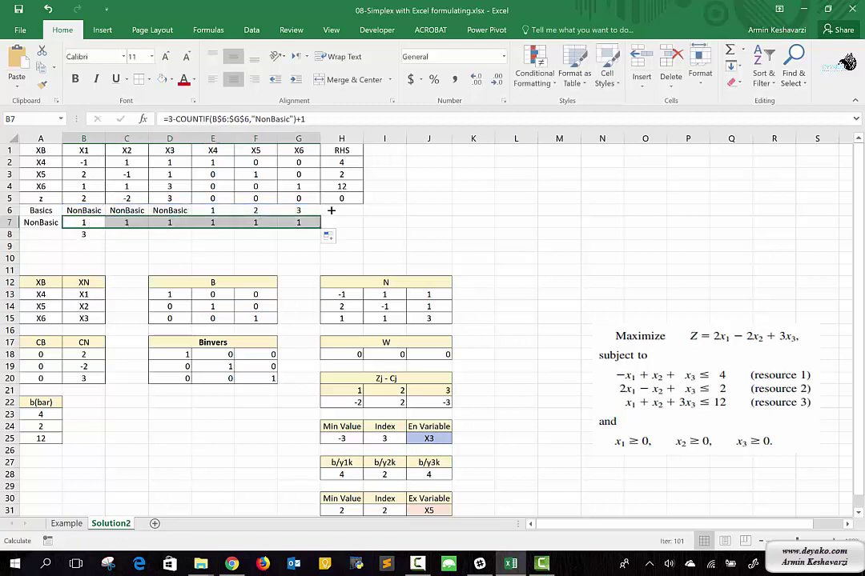
{"action": "left_click", "coordinate": [143, 222]}
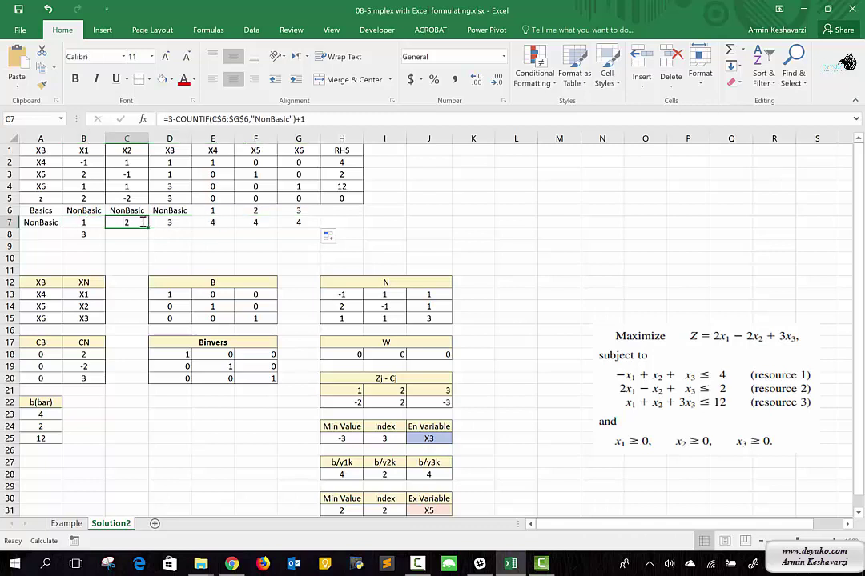
{"action": "double_click", "coordinate": [142, 223]}
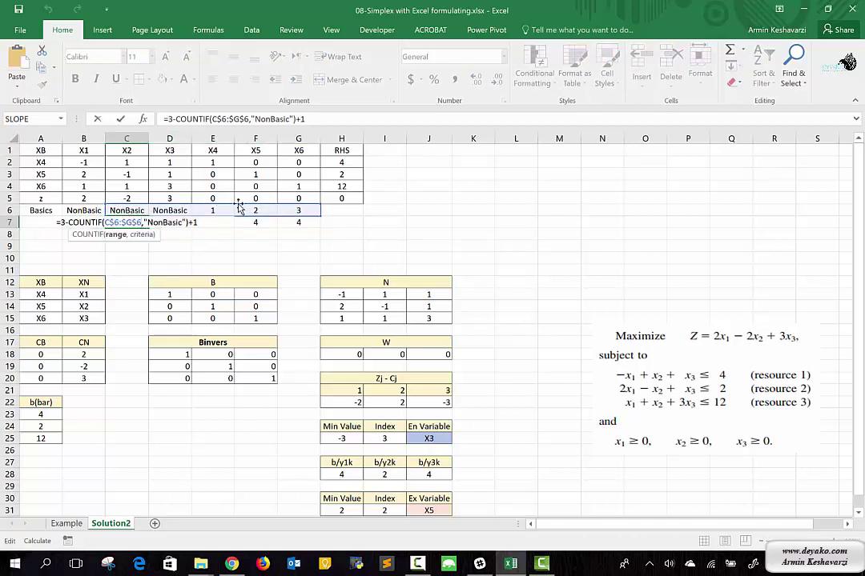
{"action": "key", "text": "Escape"}
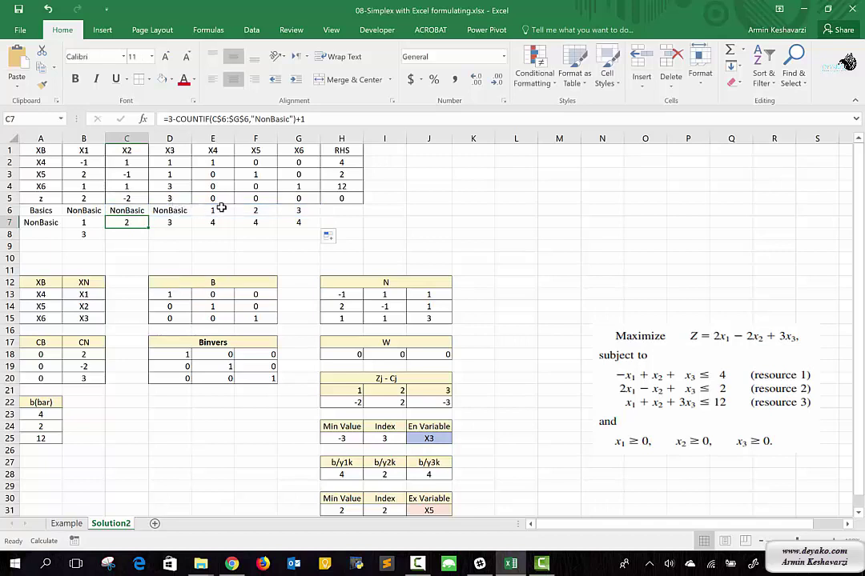
Set the X4 entry in E6 to NonBasic
{"action": "left_click", "coordinate": [217, 211]}
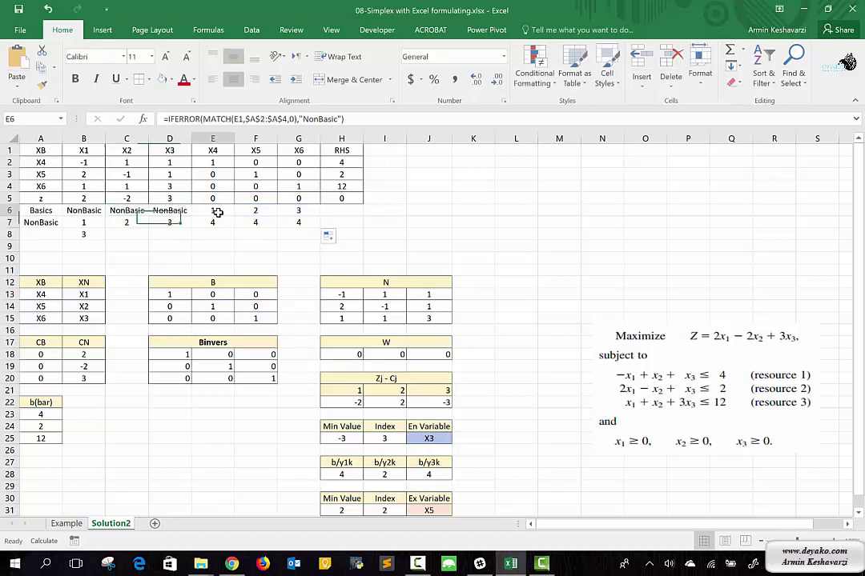
{"action": "double_click", "coordinate": [217, 211]}
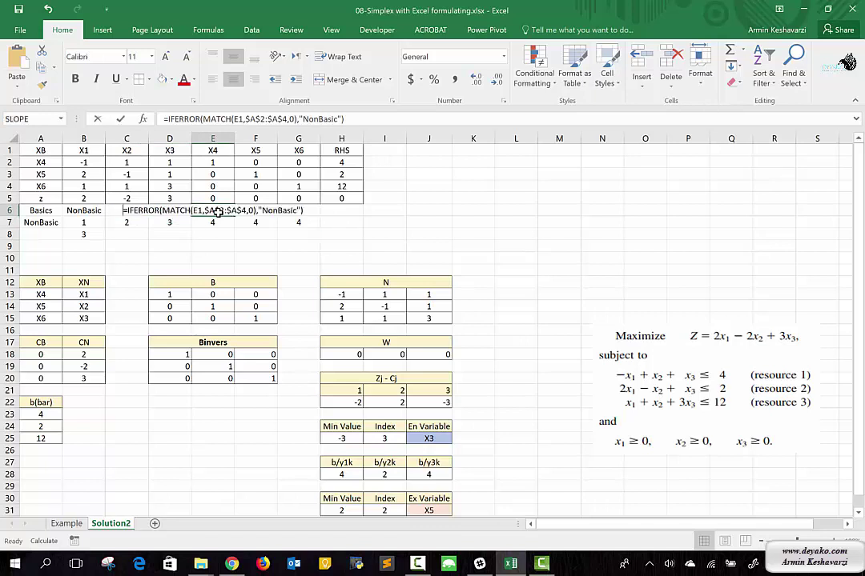
{"action": "type", "text": "B"}
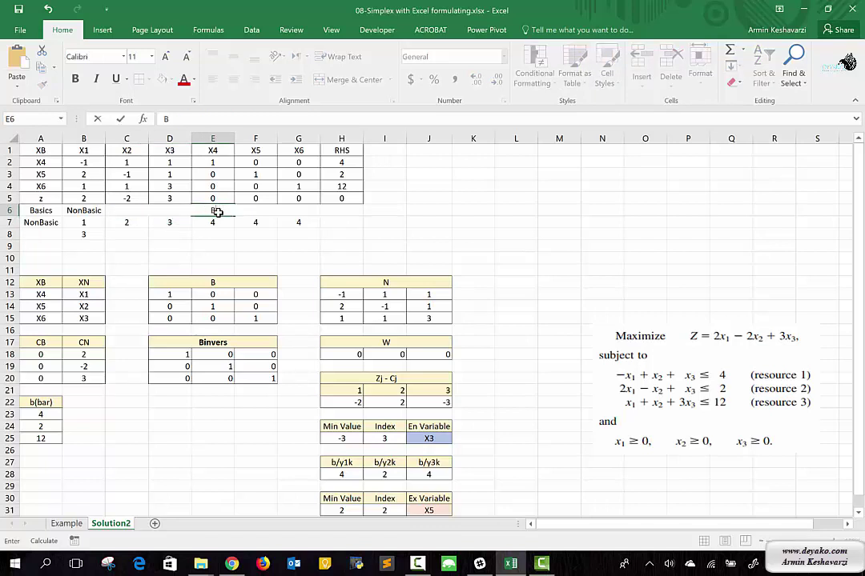
{"action": "type", "text": "asiBasic"}
{"action": "key", "text": "Return"}
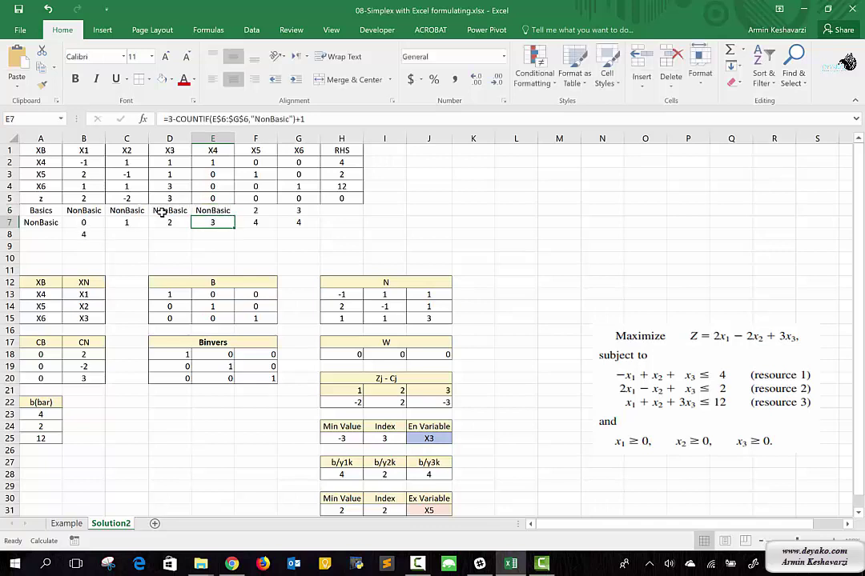
Clear the X3 entry in D6 and delete the B8 NonBasic count
{"action": "left_click", "coordinate": [163, 212]}
{"action": "key", "text": "Delete"}
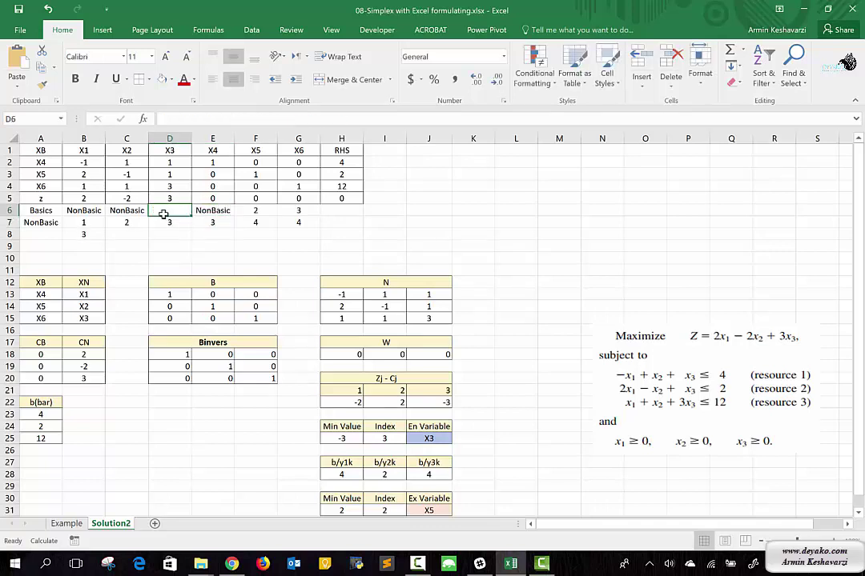
{"action": "left_click_drag", "start_coordinate": [178, 227], "coordinate": [213, 227]}
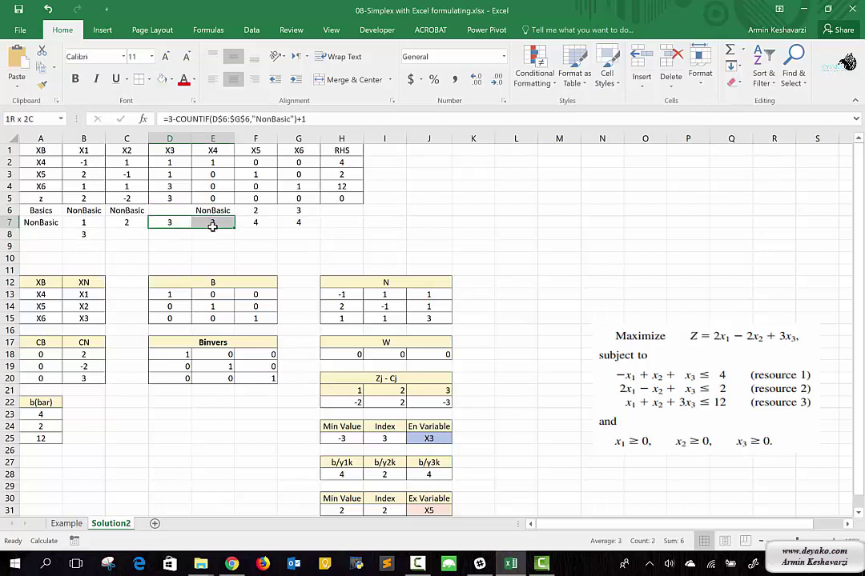
{"action": "left_click_drag", "start_coordinate": [212, 227], "coordinate": [170, 223]}
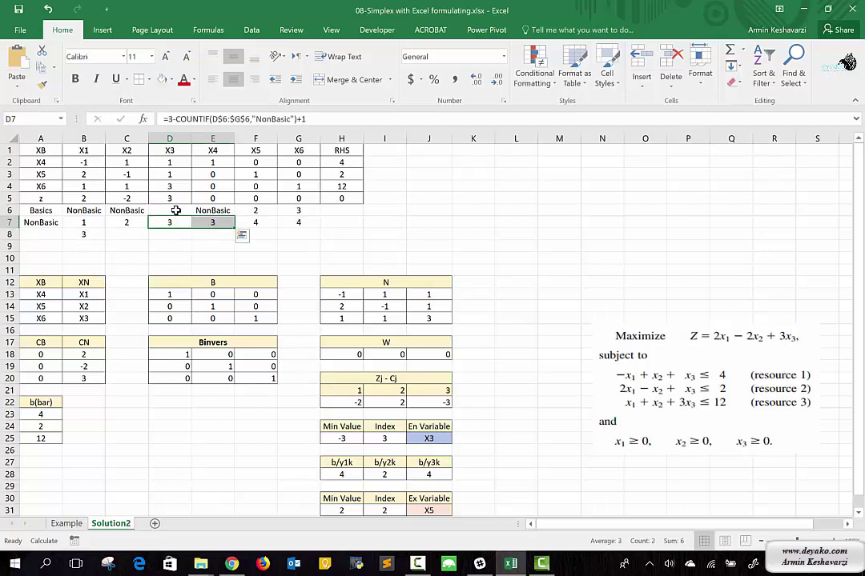
{"action": "left_click", "coordinate": [96, 235]}
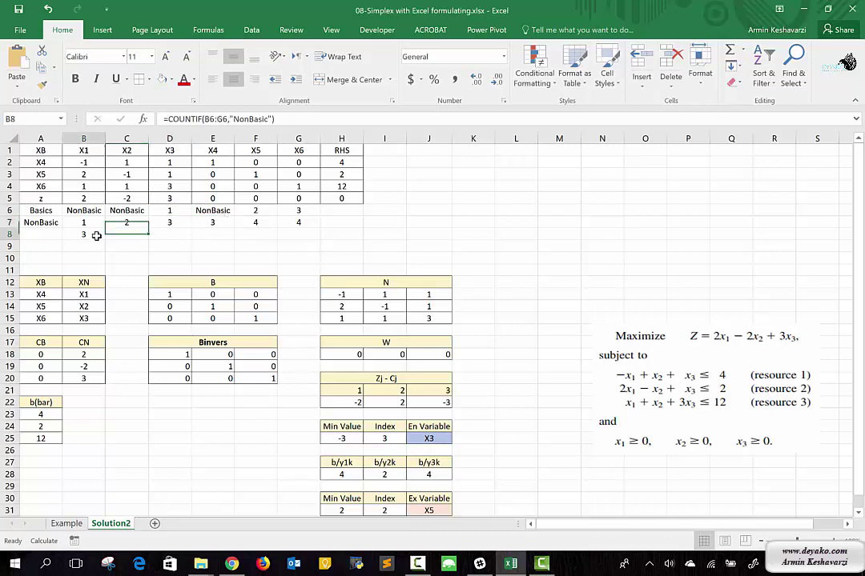
{"action": "key", "text": "Delete"}
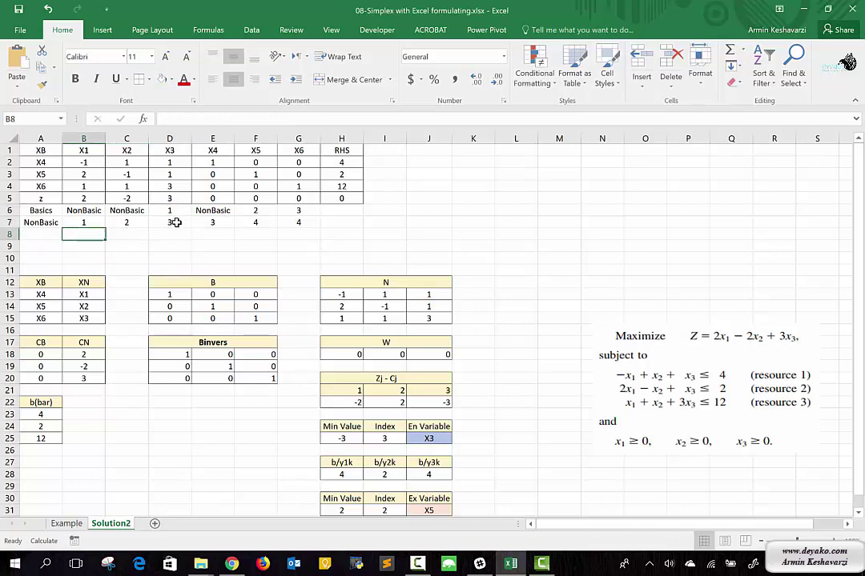
Copy D7's counting formula into F7:G7
{"action": "left_click", "coordinate": [175, 222]}
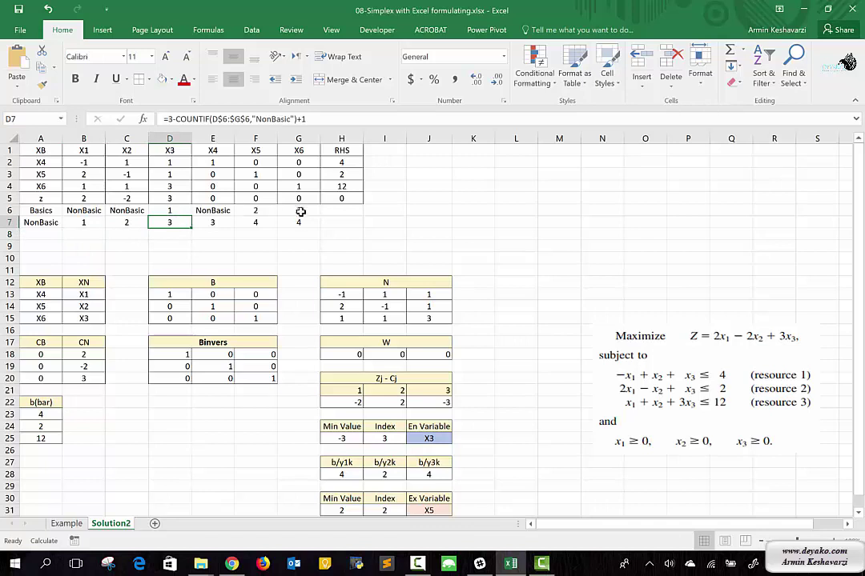
{"action": "left_click_drag", "start_coordinate": [299, 223], "coordinate": [255, 223]}
{"action": "key", "text": "ctrl+v"}
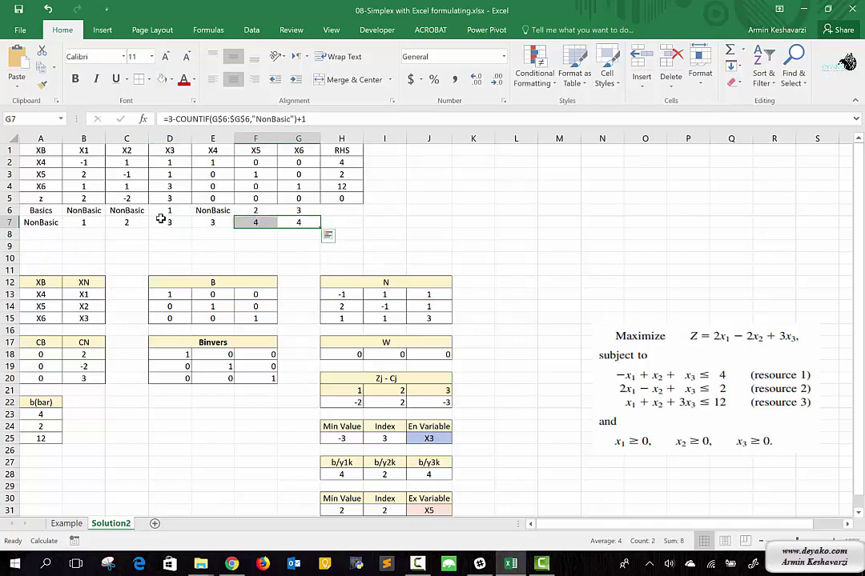
{"action": "left_click", "coordinate": [87, 222]}
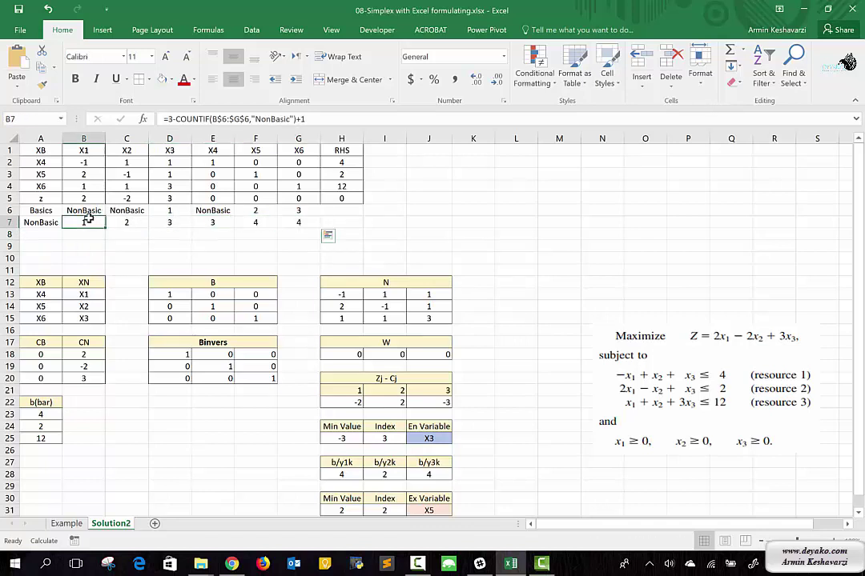
Wrap B7's counting formula in an IF testing B6<>"NonBasic", with "Basic" as the other result
{"action": "left_click", "coordinate": [168, 119]}
{"action": "type", "text": "if"}
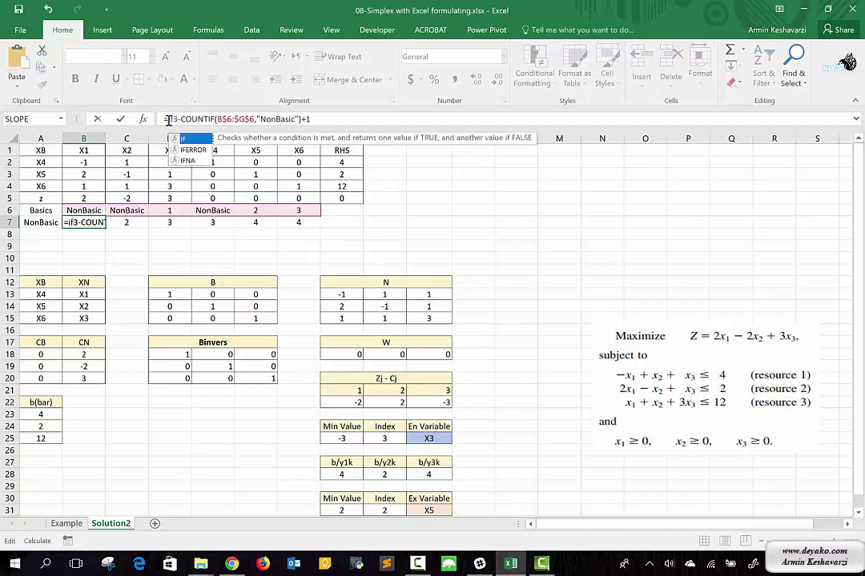
{"action": "type", "text": "("}
{"action": "left_click", "coordinate": [84, 209]}
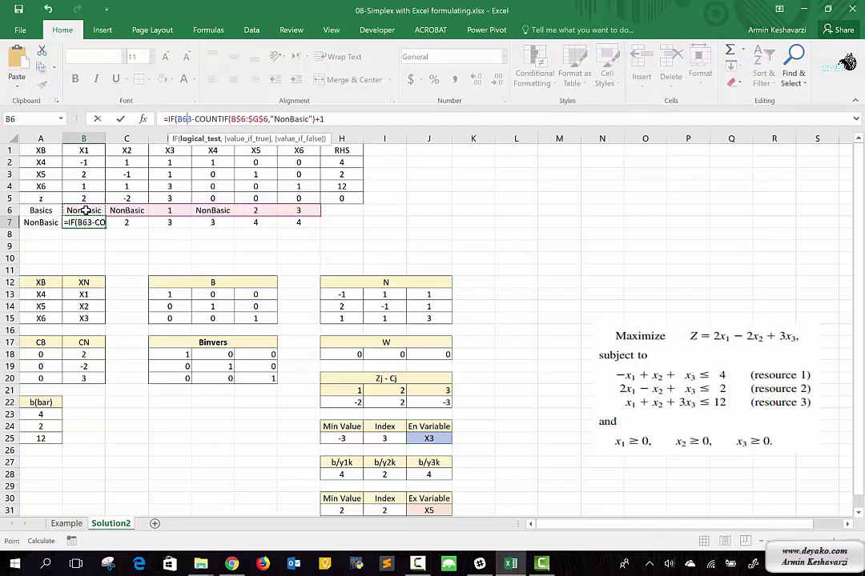
{"action": "type", "text": "<>\"N"}
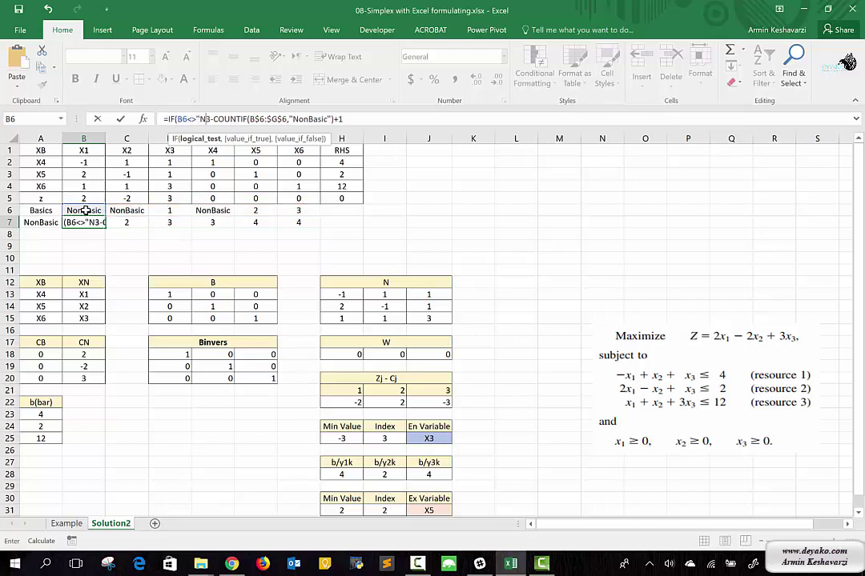
{"action": "type", "text": "onBasic"}
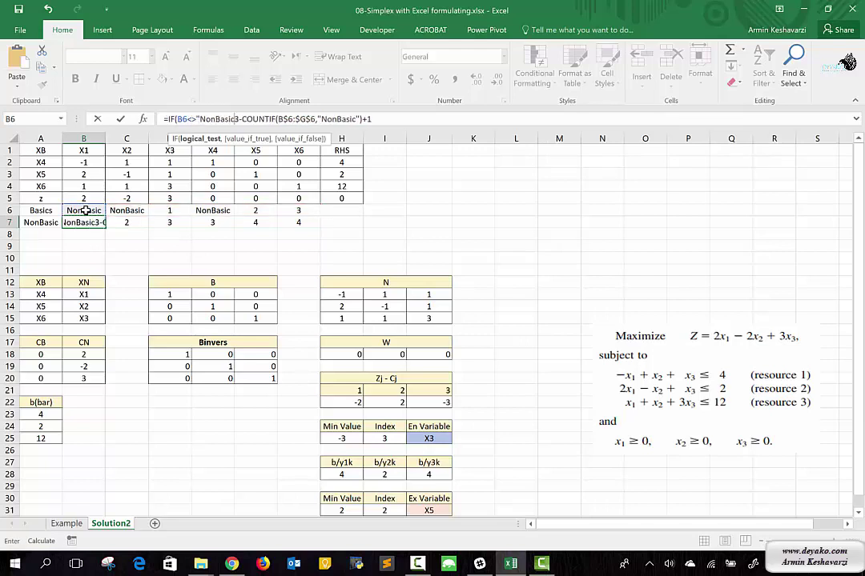
{"action": "type", "text": "\""}
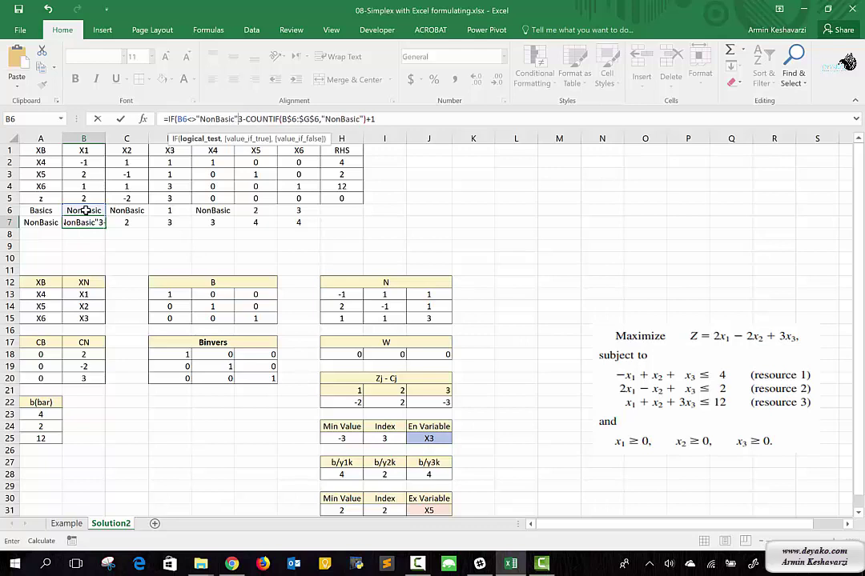
{"action": "type", "text": ","}
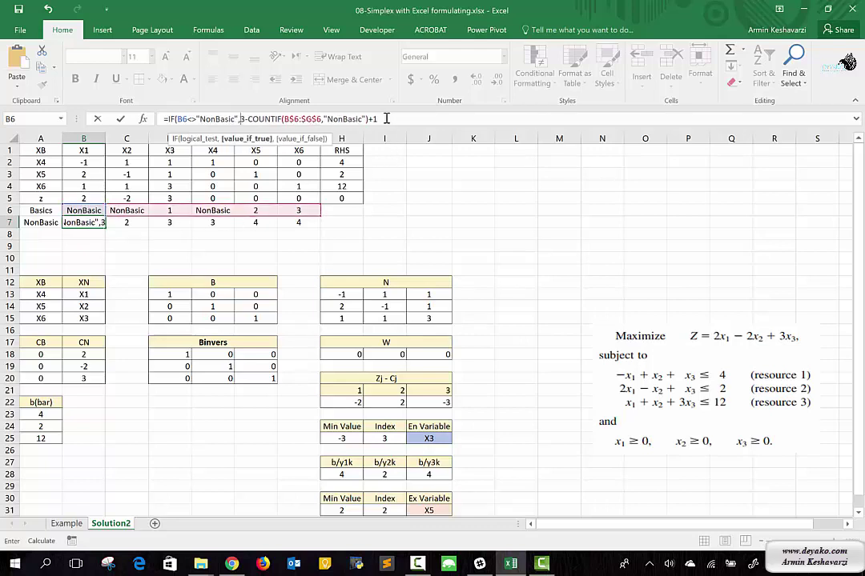
{"action": "type", "text": ","}
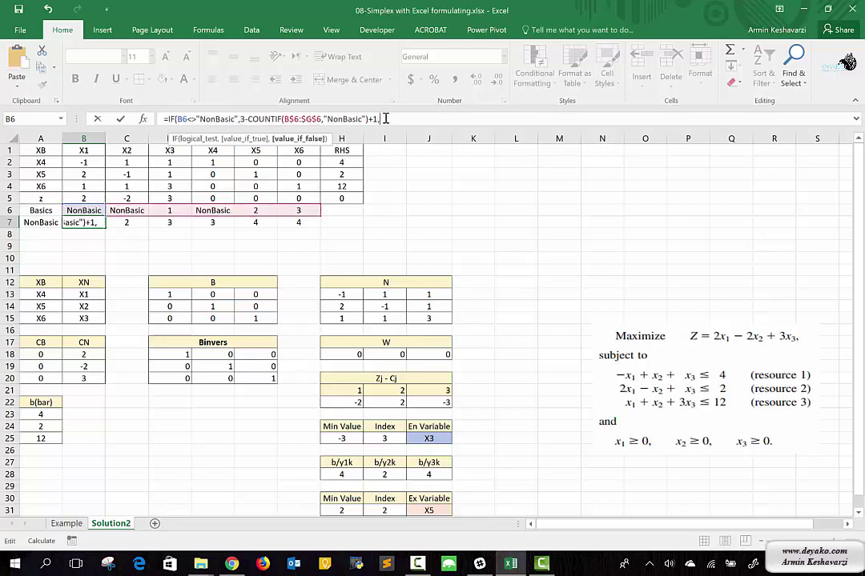
{"action": "type", "text": "Ba"}
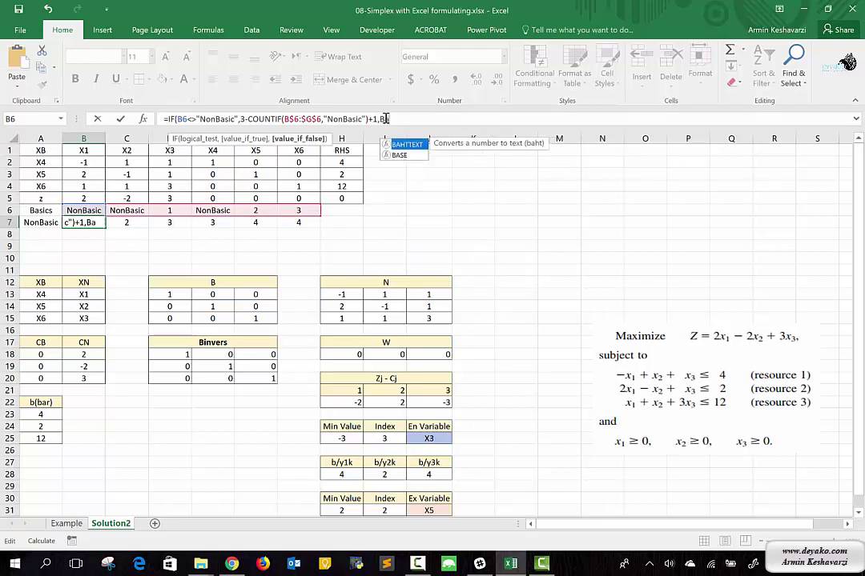
{"action": "type", "text": "si"}
{"action": "key", "text": "BackSpace"}
{"action": "key", "text": "BackSpace"}
{"action": "key", "text": "BackSpace"}
{"action": "key", "text": "BackSpace"}
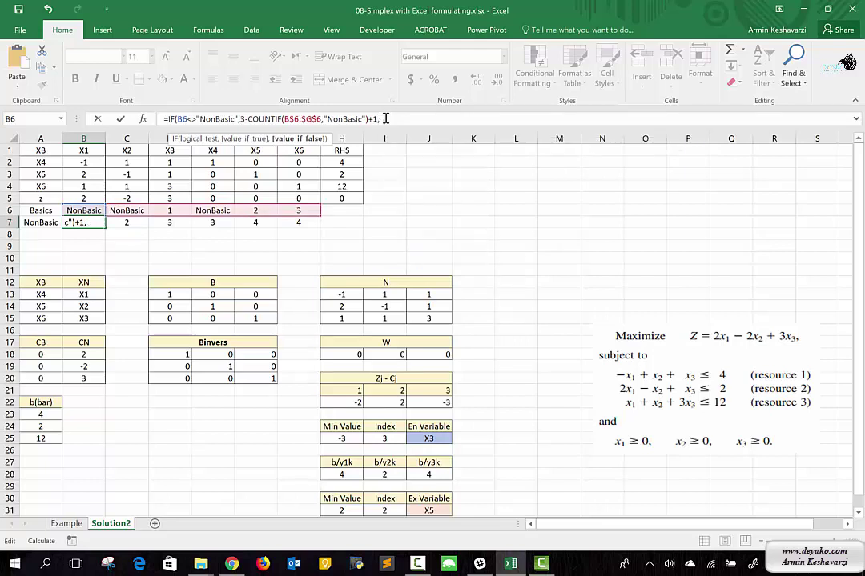
{"action": "type", "text": "Basic"}
{"action": "key", "text": "Return"}
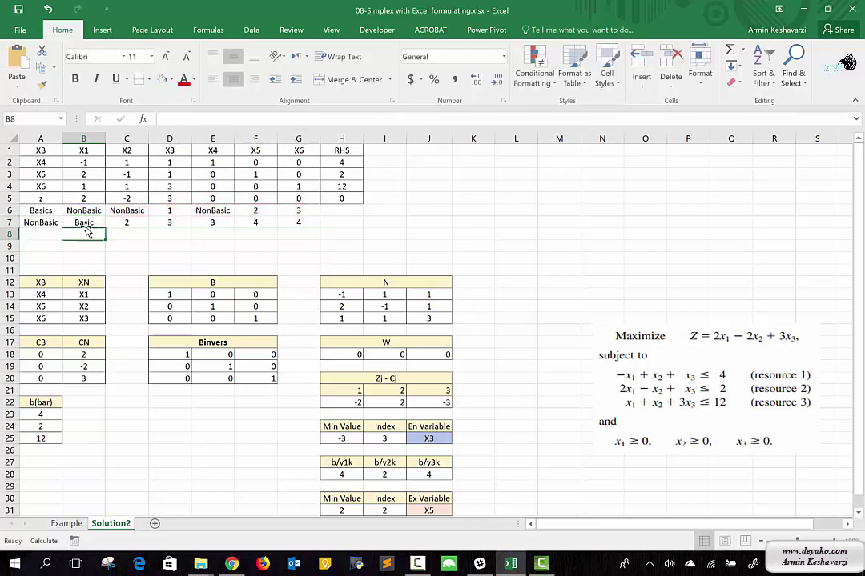
Fill the IF formula across to G7, giving Basic, Basic, 3, Basic, 4, 4
{"action": "left_click", "coordinate": [83, 223]}
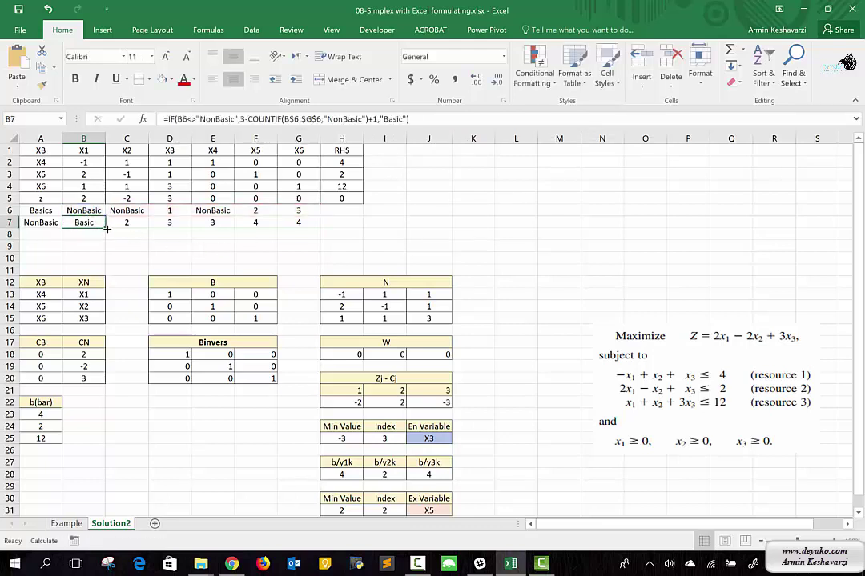
{"action": "left_click_drag", "start_coordinate": [107, 229], "coordinate": [309, 229]}
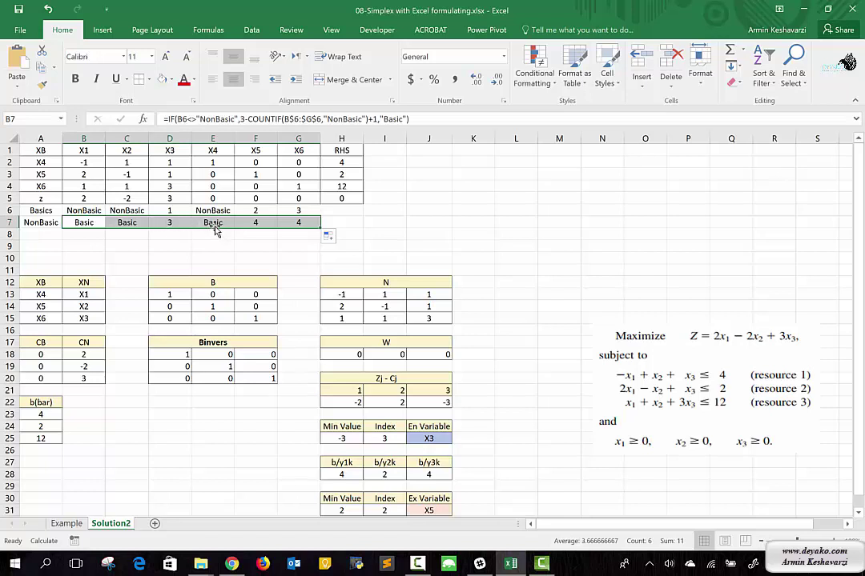
{"action": "left_click", "coordinate": [80, 222]}
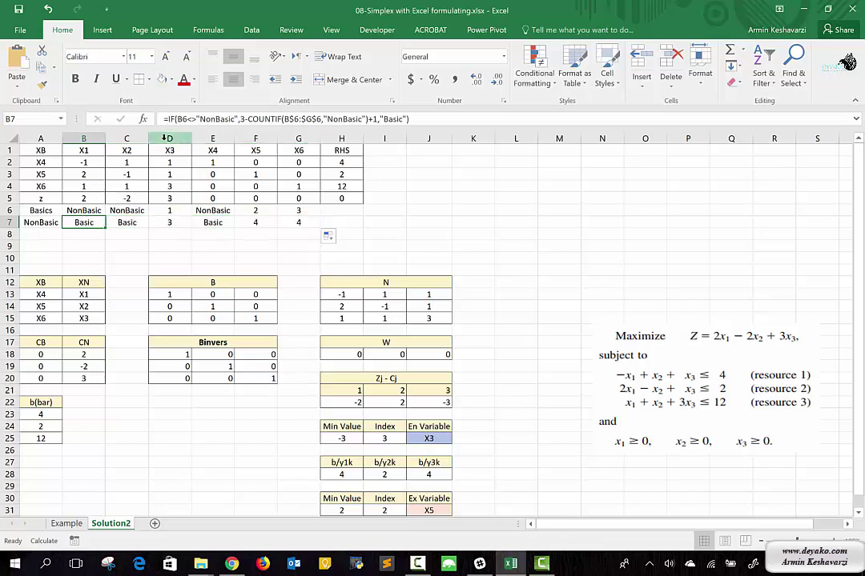
Move B7's COUNTIF to the IF's false result and refill to G7: 1, 2, Basic, 3, Basic, Basic
{"action": "left_click", "coordinate": [184, 120]}
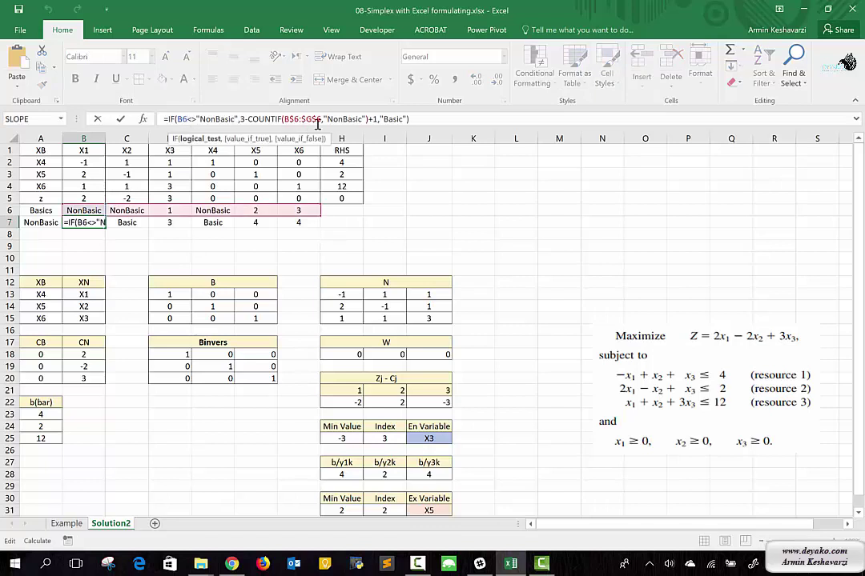
{"action": "double_click", "coordinate": [222, 119]}
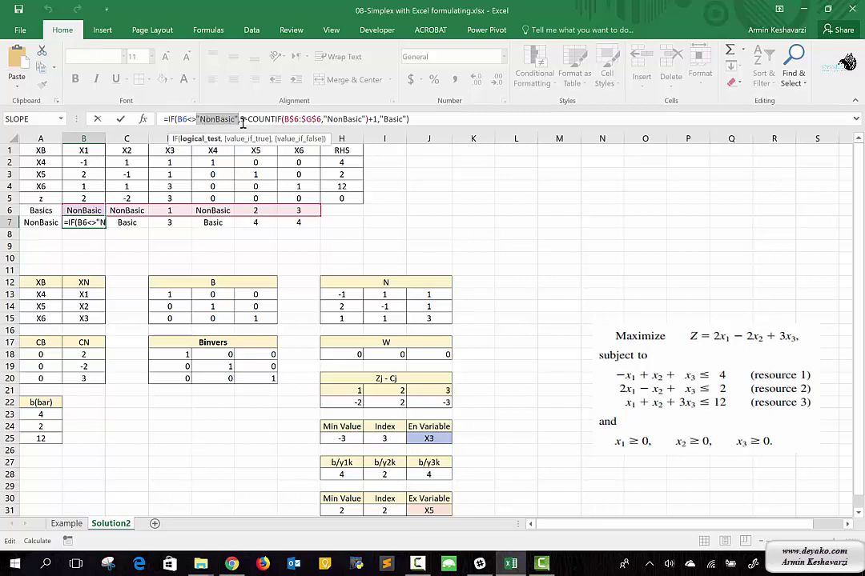
{"action": "left_click_drag", "start_coordinate": [241, 118], "coordinate": [376, 119]}
{"action": "key", "text": "ctrl+c"}
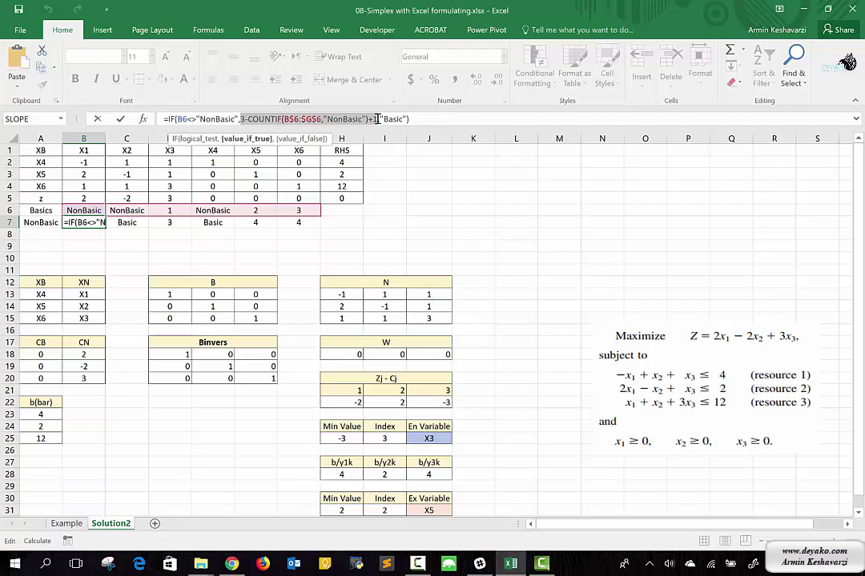
{"action": "key", "text": "Delete"}
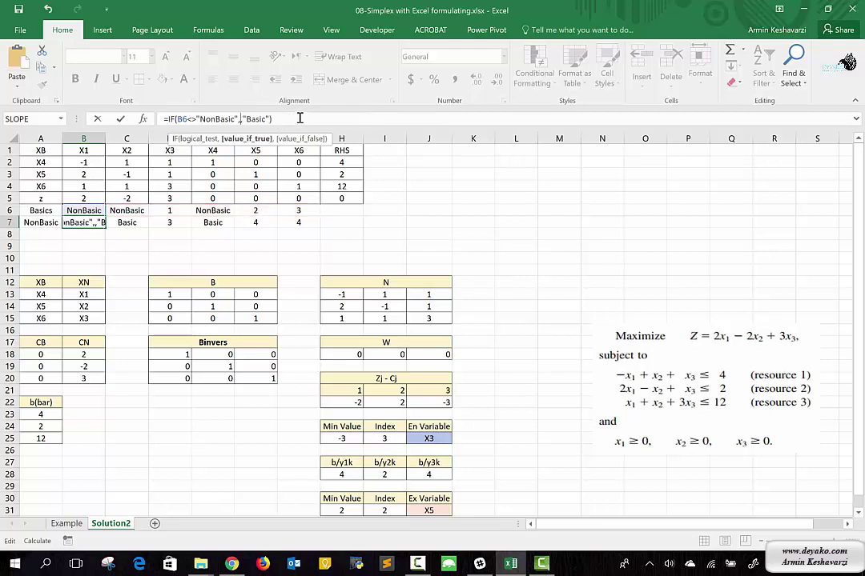
{"action": "key", "text": "BackSpace"}
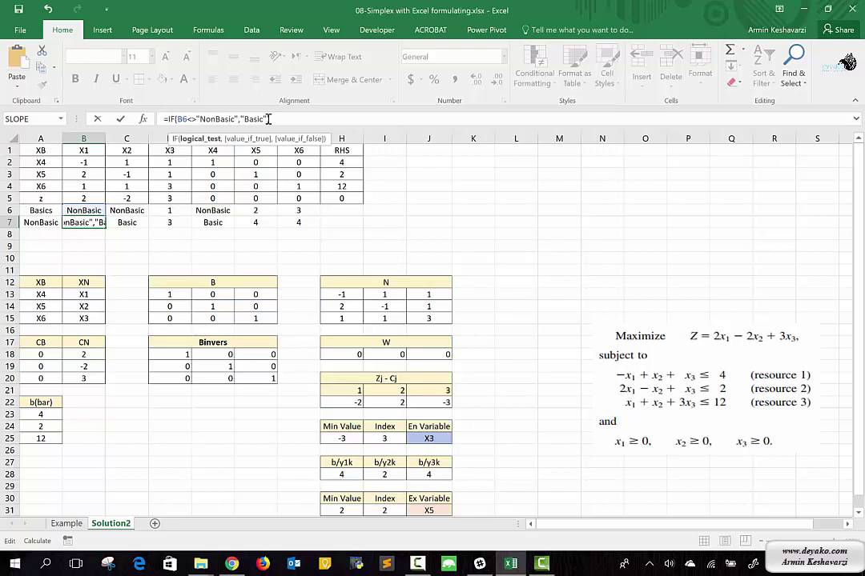
{"action": "type", "text": ","}
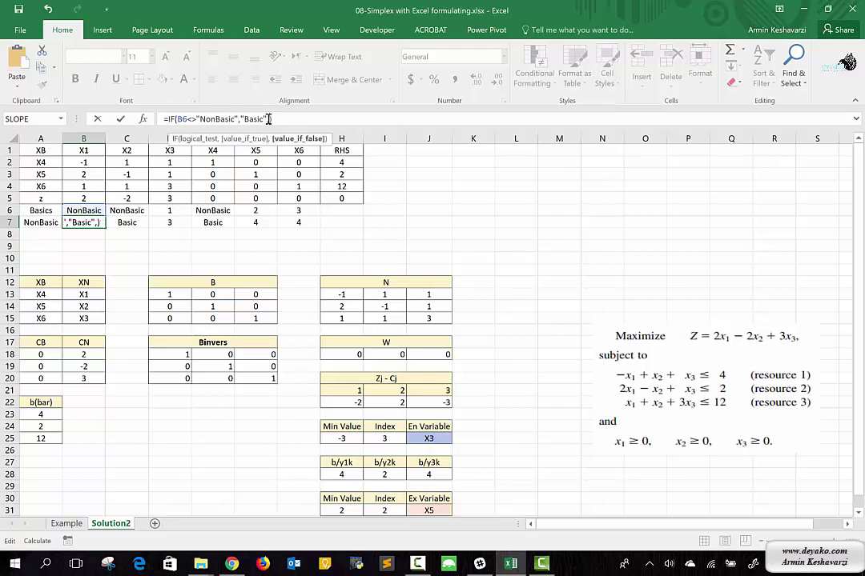
{"action": "key", "text": "ctrl+v"}
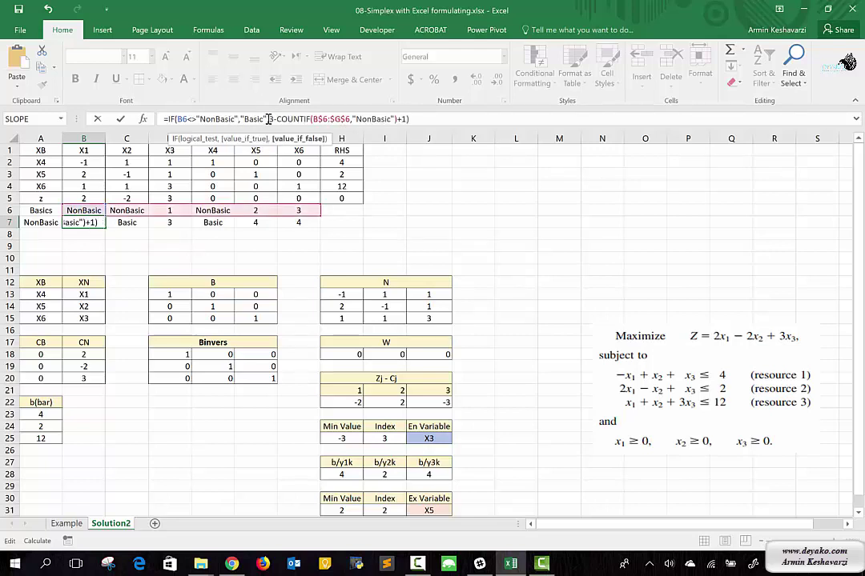
{"action": "key", "text": "Return"}
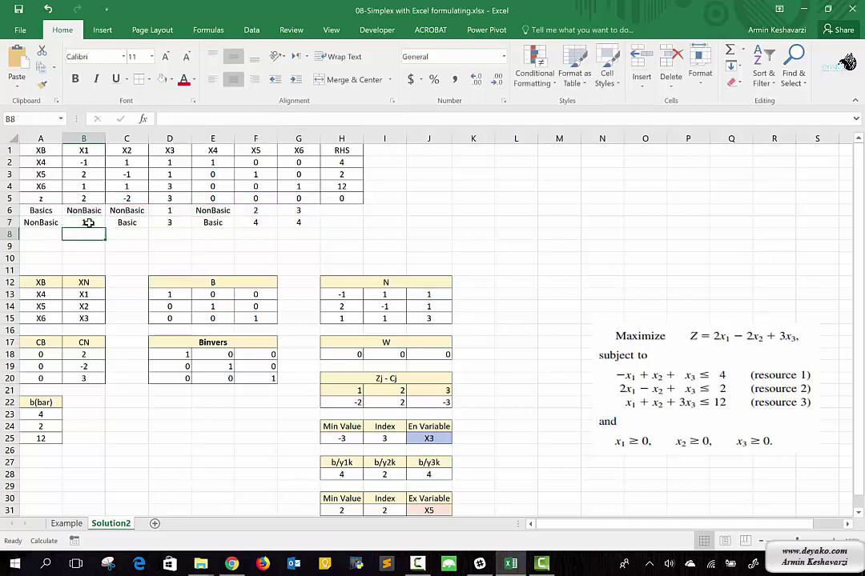
{"action": "left_click", "coordinate": [88, 222]}
{"action": "left_click_drag", "start_coordinate": [105, 228], "coordinate": [304, 232]}
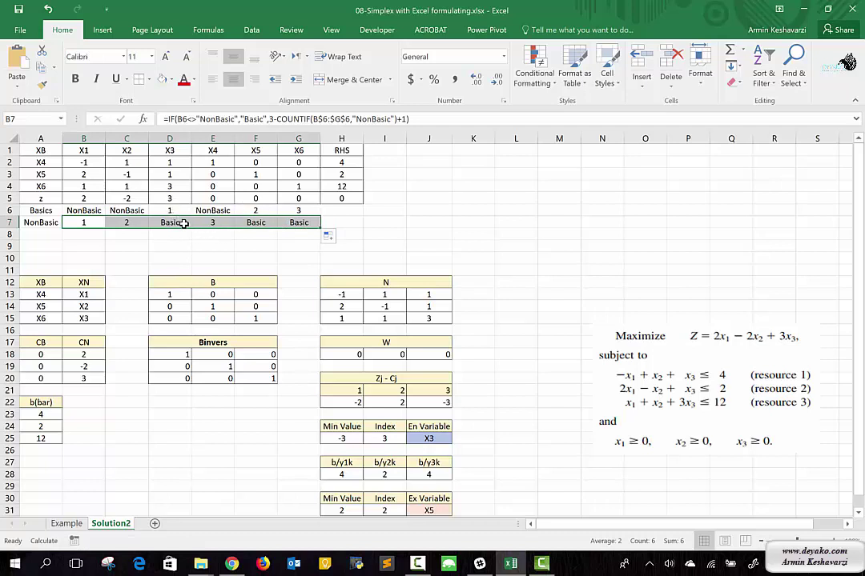
Refill B6's basis formula across C6:G6
{"action": "left_click", "coordinate": [86, 222]}
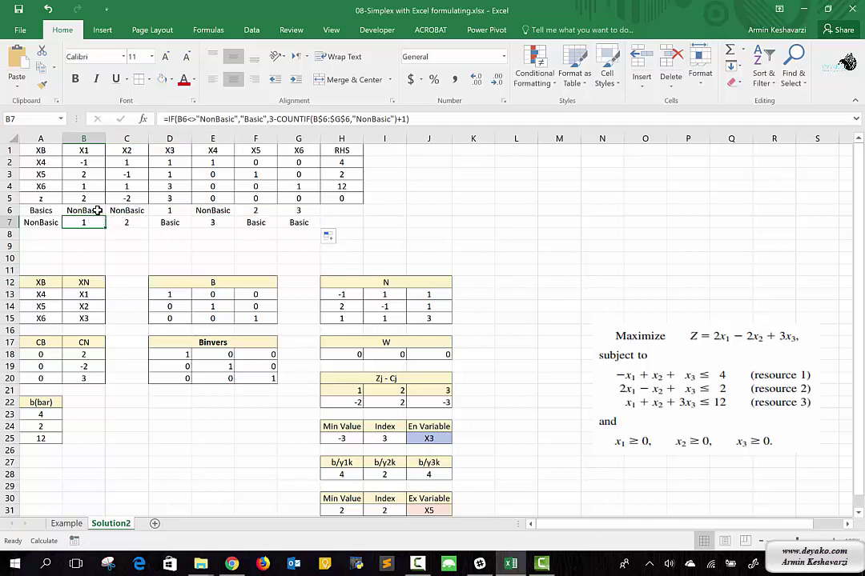
{"action": "left_click", "coordinate": [104, 213]}
{"action": "left_click_drag", "start_coordinate": [107, 215], "coordinate": [320, 217]}
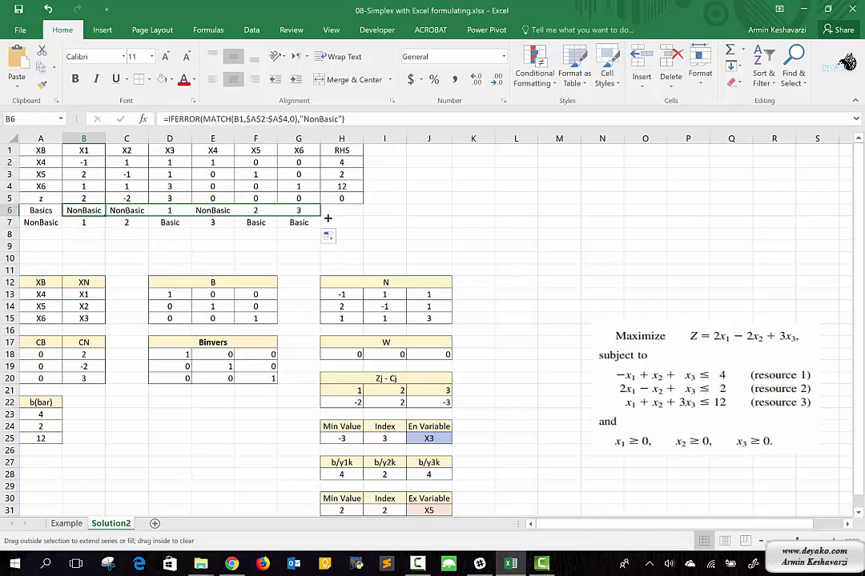
Shade A6:G7 with a light gold fill colour
{"action": "left_click_drag", "start_coordinate": [40, 211], "coordinate": [282, 223]}
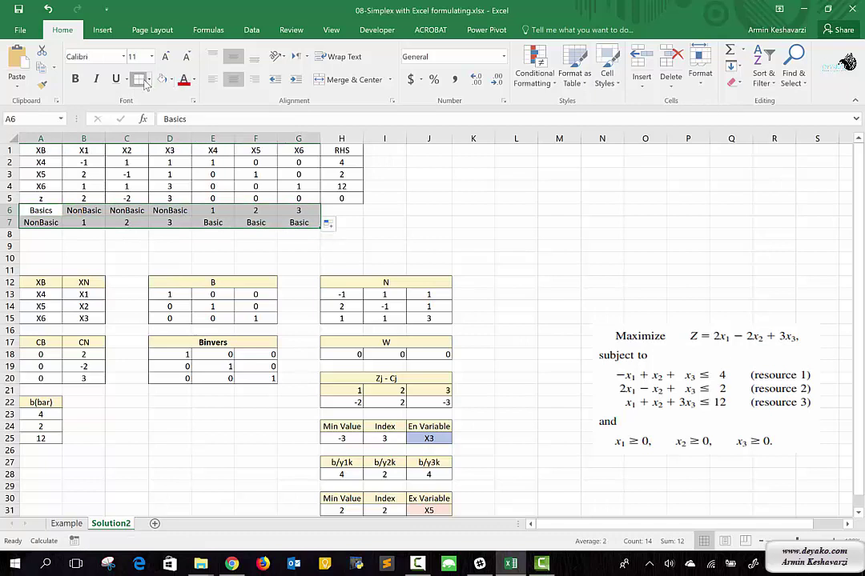
{"action": "left_click_drag", "start_coordinate": [40, 210], "coordinate": [298, 224]}
{"action": "left_click", "coordinate": [171, 79]}
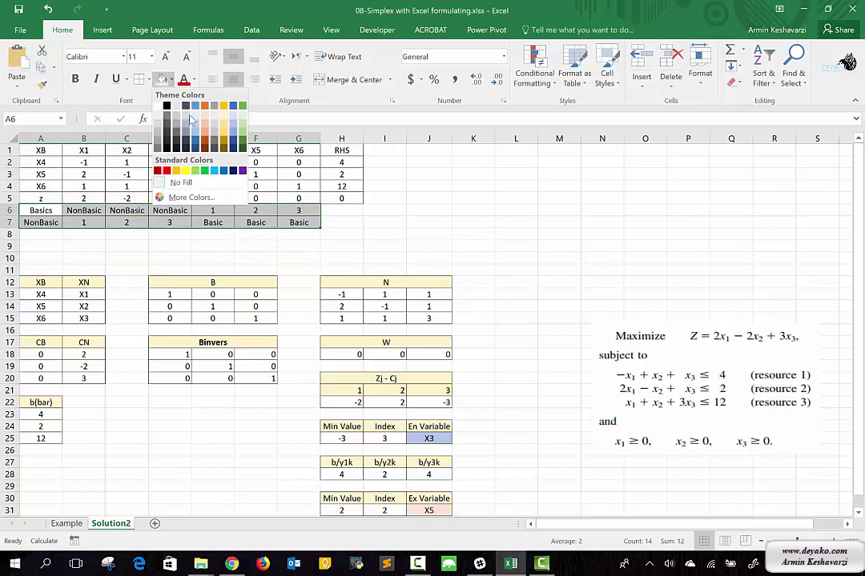
{"action": "left_click", "coordinate": [223, 118]}
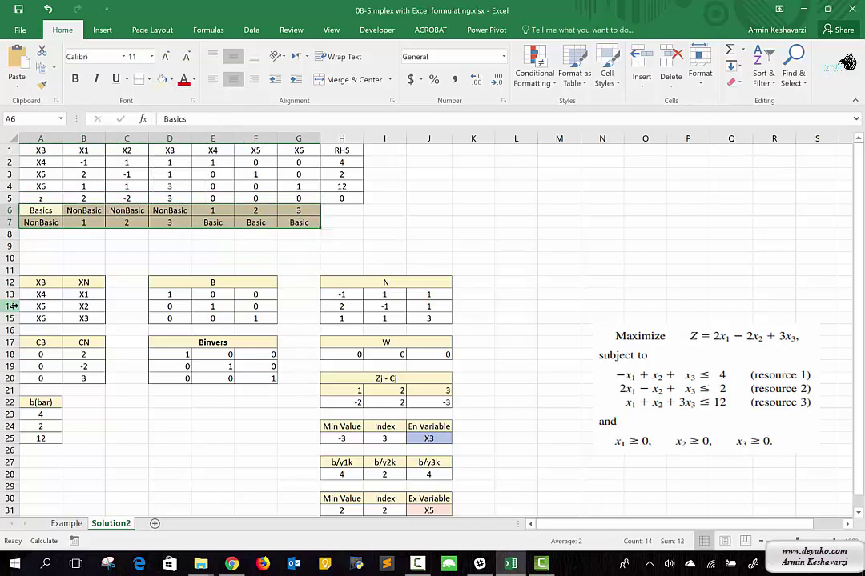
Enter =MATCH(1,B7:G7,0) in the first XB cell A13, returning 1
{"action": "left_click", "coordinate": [38, 295]}
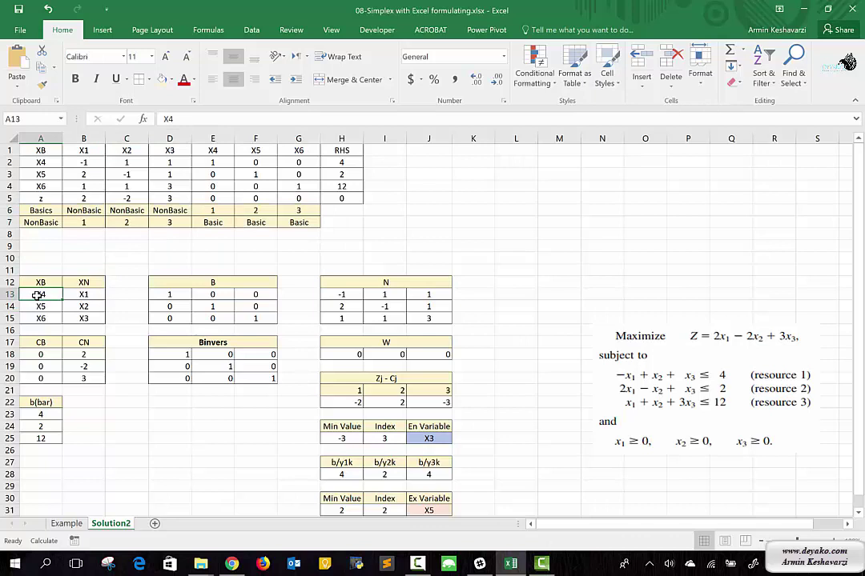
{"action": "left_click", "coordinate": [46, 309]}
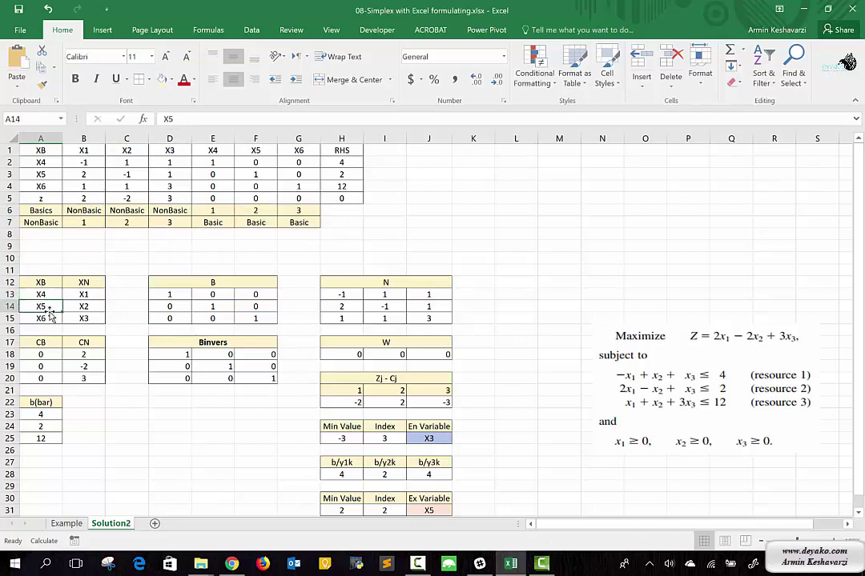
{"action": "left_click", "coordinate": [48, 318]}
{"action": "left_click", "coordinate": [50, 295]}
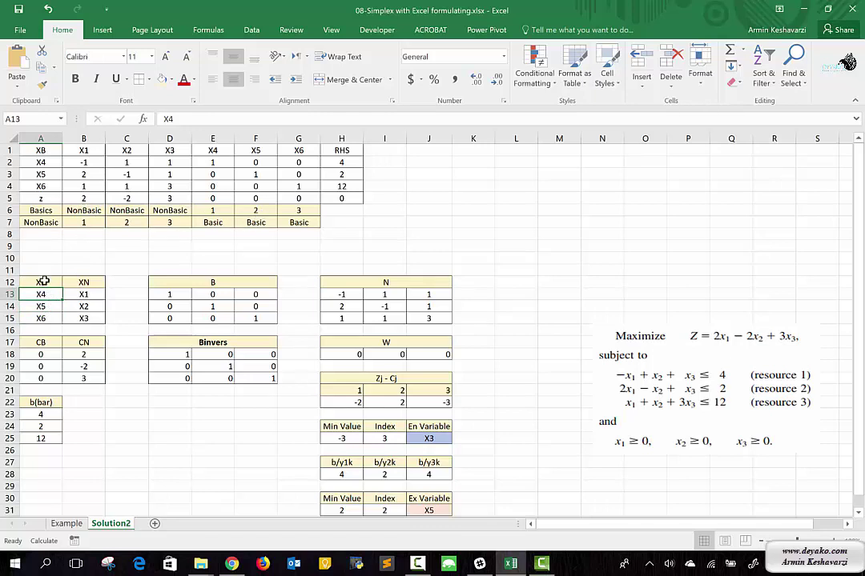
{"action": "type", "text": "="}
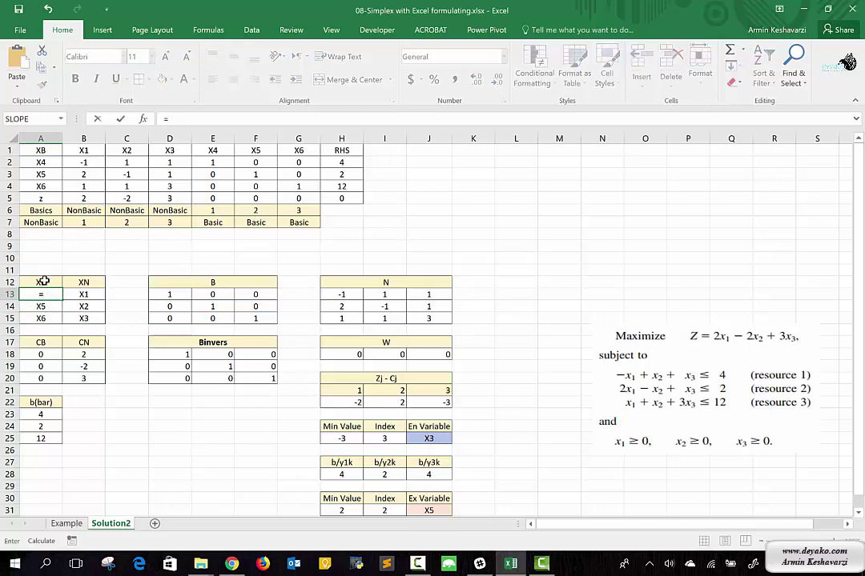
{"action": "type", "text": "mat"}
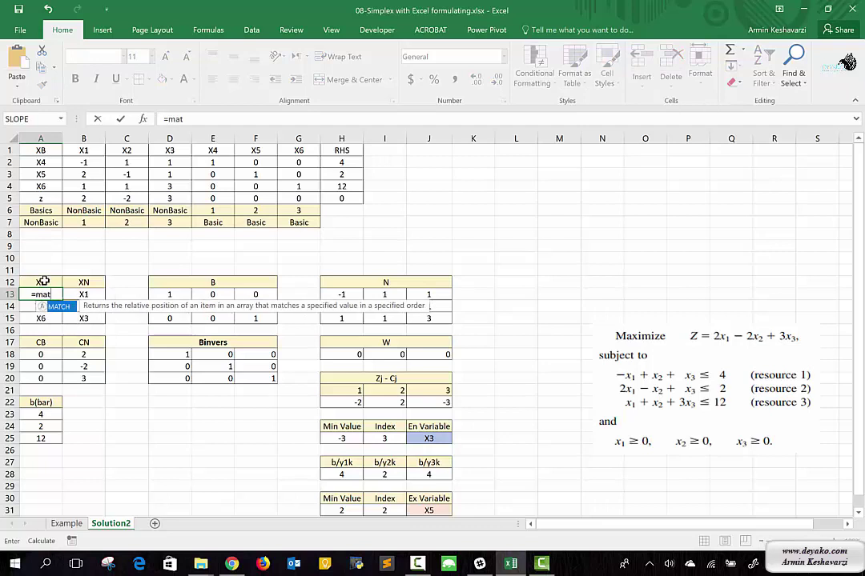
{"action": "key", "text": "Tab"}
{"action": "type", "text": "1"}
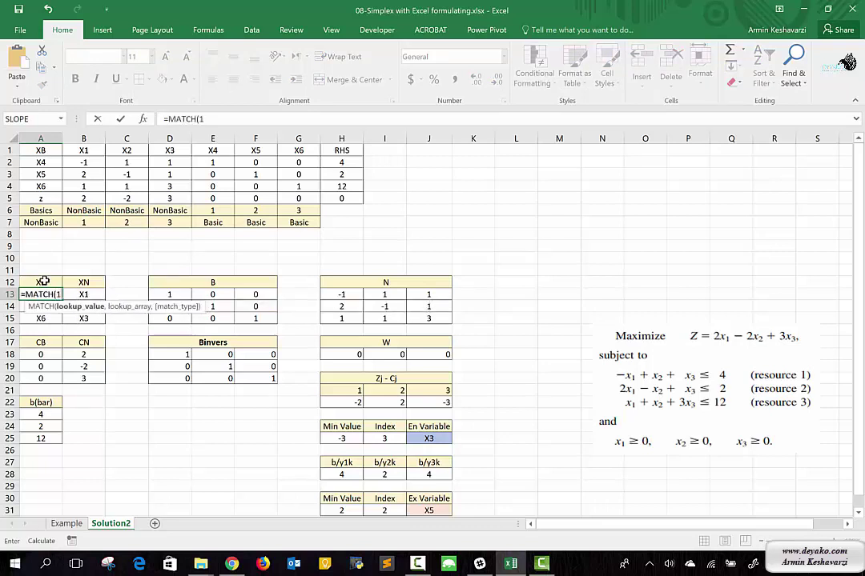
{"action": "type", "text": ","}
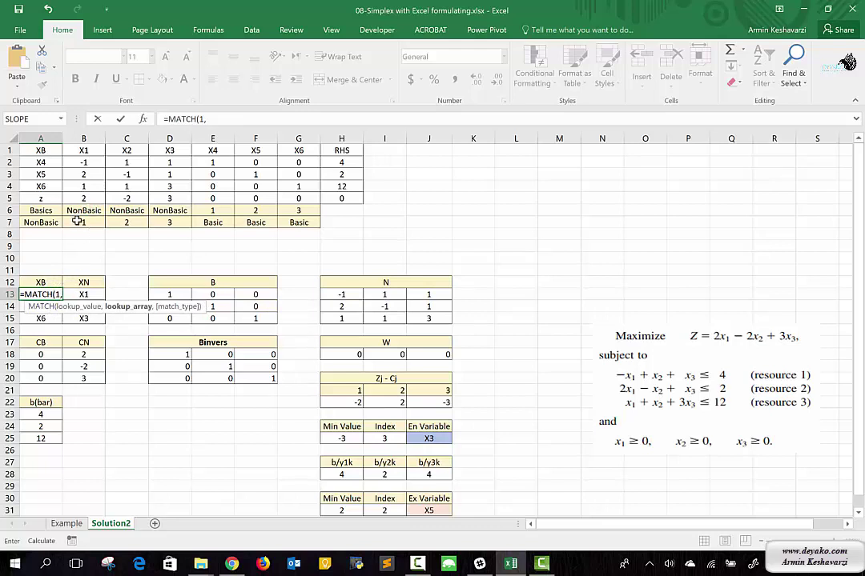
{"action": "left_click_drag", "start_coordinate": [77, 222], "coordinate": [281, 222]}
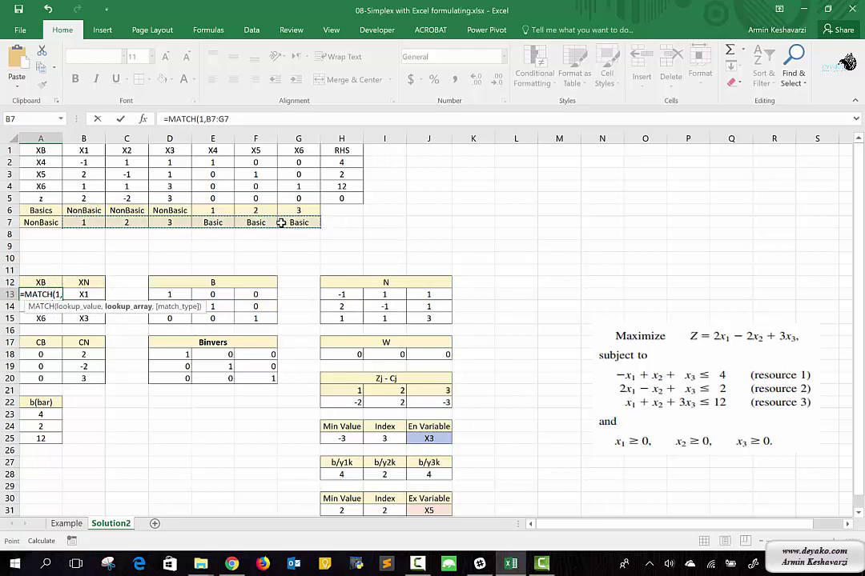
{"action": "type", "text": ","}
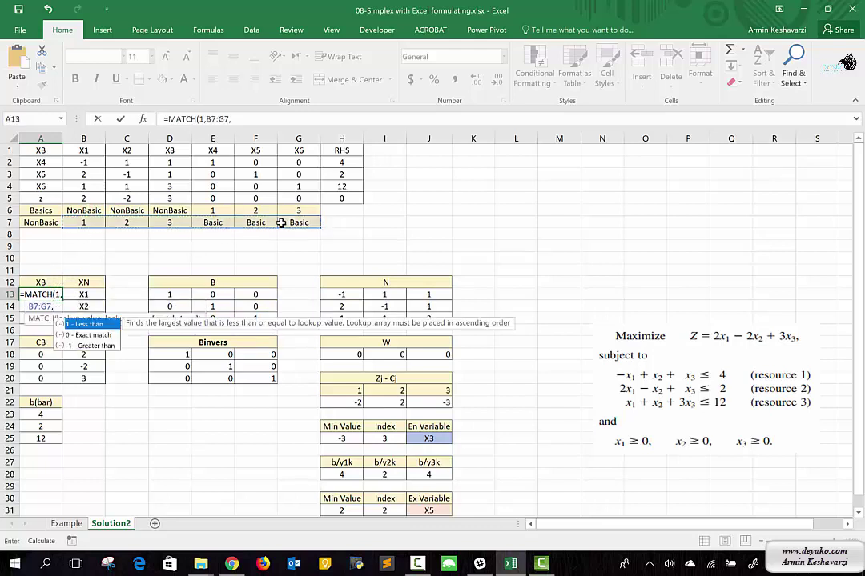
{"action": "type", "text": "0)"}
{"action": "key", "text": "Return"}
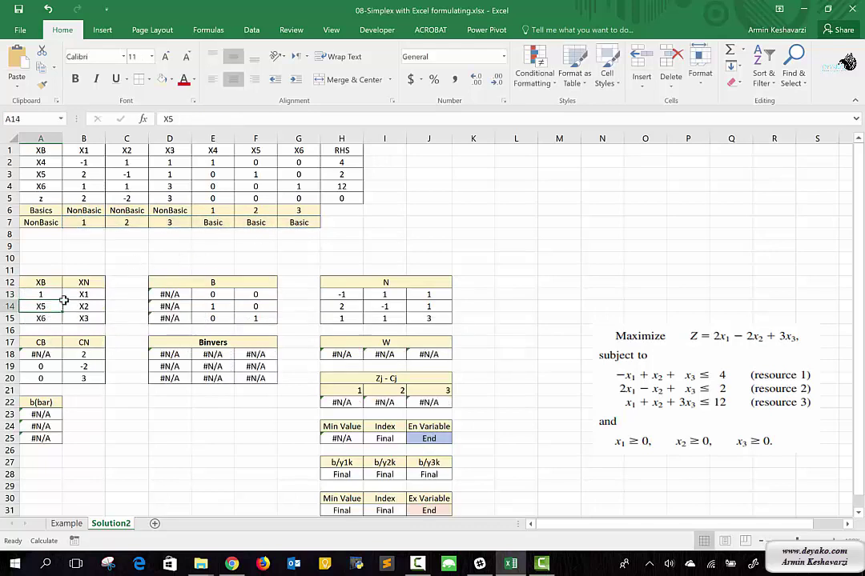
{"action": "left_click", "coordinate": [61, 294]}
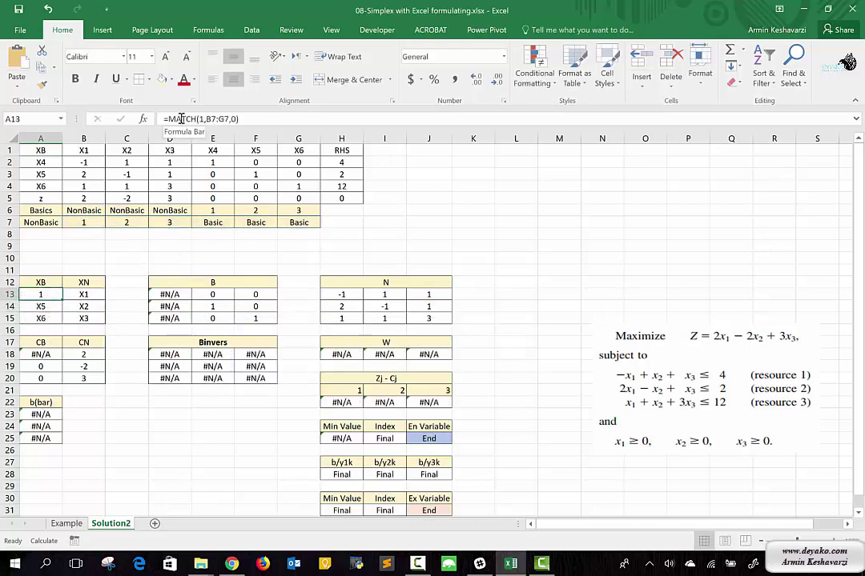
Make A13's MATCH lookup range absolute as $B$7:$G$7
{"action": "left_click", "coordinate": [216, 124]}
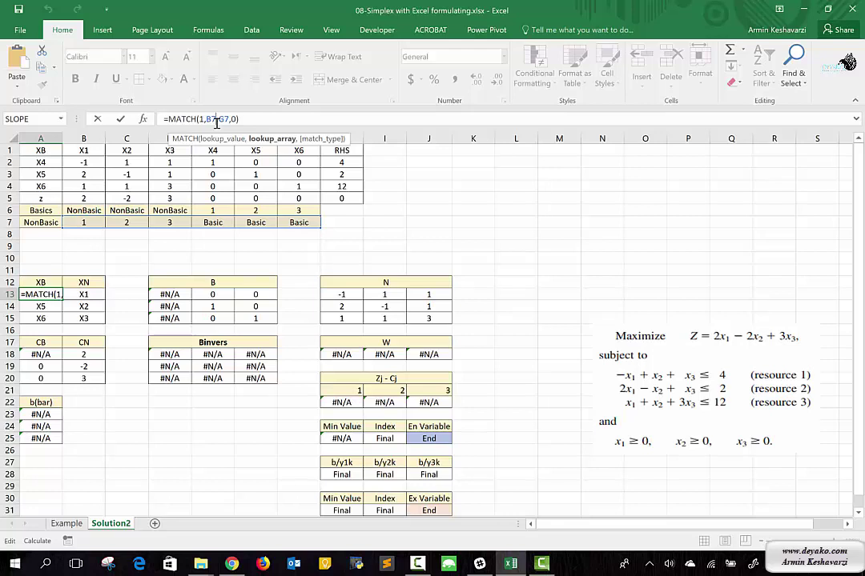
{"action": "key", "text": "F4"}
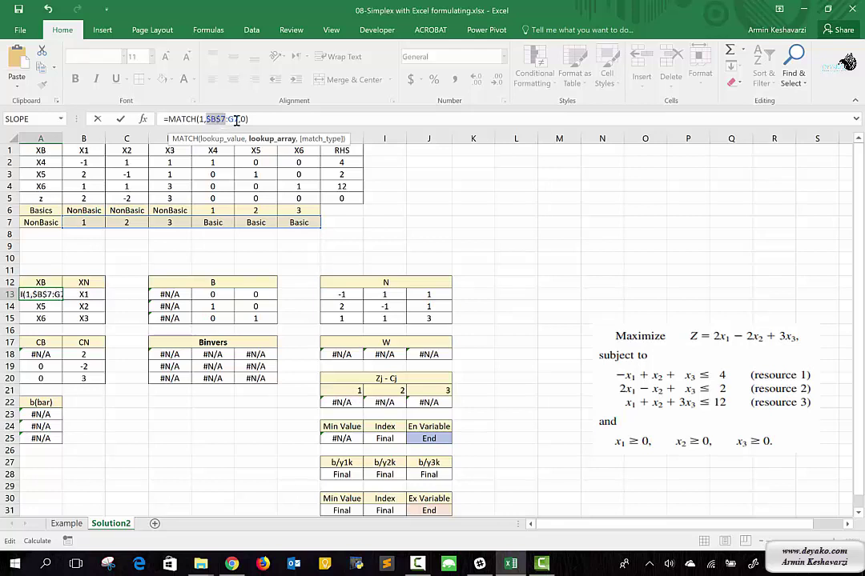
{"action": "left_click", "coordinate": [237, 119]}
{"action": "key", "text": "F4"}
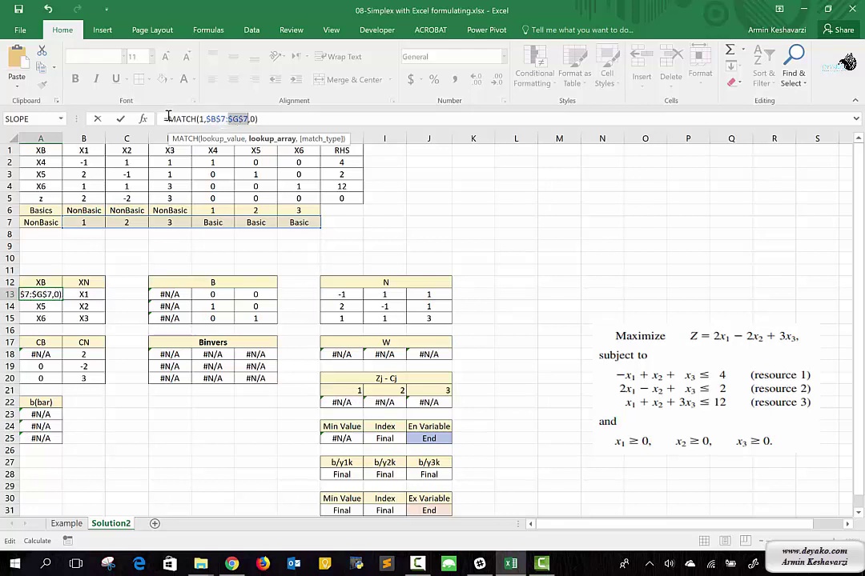
Wrap the MATCH in INDEX($B$1:$G$1,1,…) so A13 returns the header X1
{"action": "left_click", "coordinate": [168, 119]}
{"action": "type", "text": "inde"}
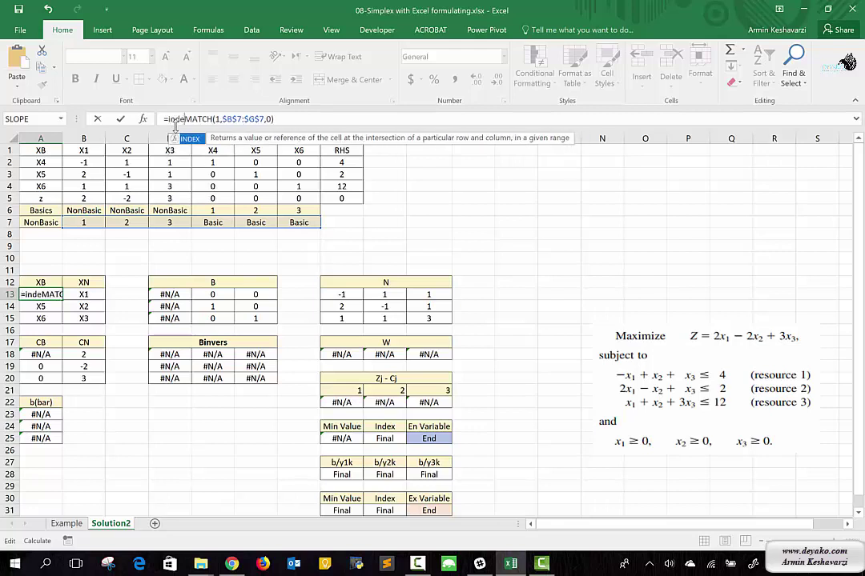
{"action": "key", "text": "Tab"}
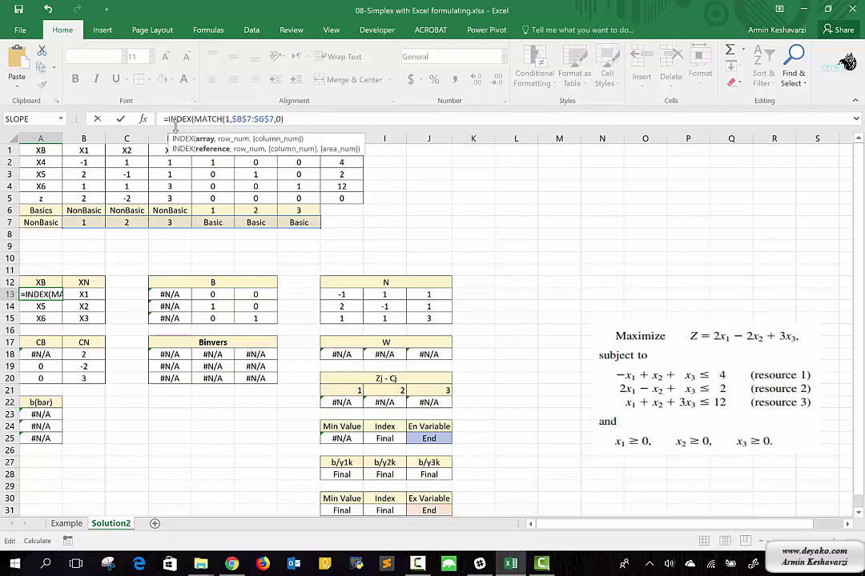
{"action": "left_click_drag", "start_coordinate": [86, 154], "coordinate": [300, 152]}
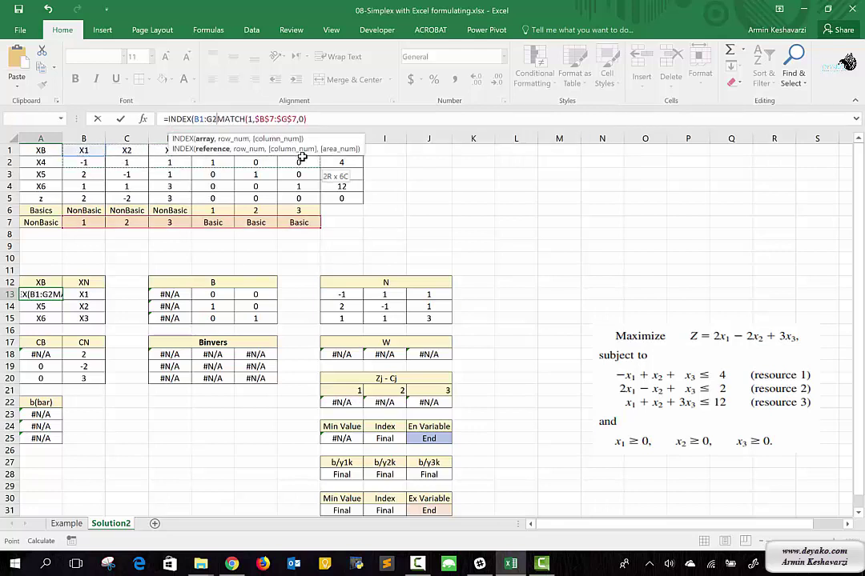
{"action": "type", "text": ","}
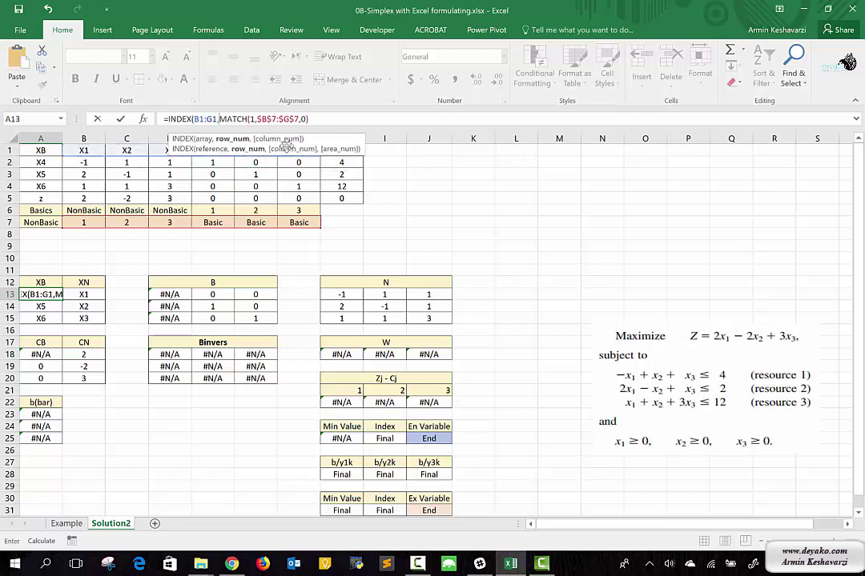
{"action": "type", "text": "A13"}
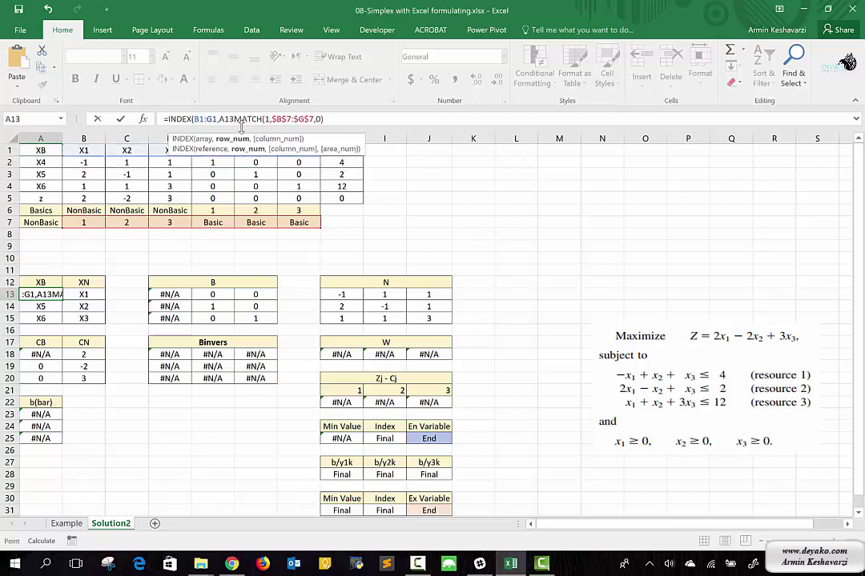
{"action": "key", "text": "BackSpace"}
{"action": "key", "text": "BackSpace"}
{"action": "key", "text": "BackSpace"}
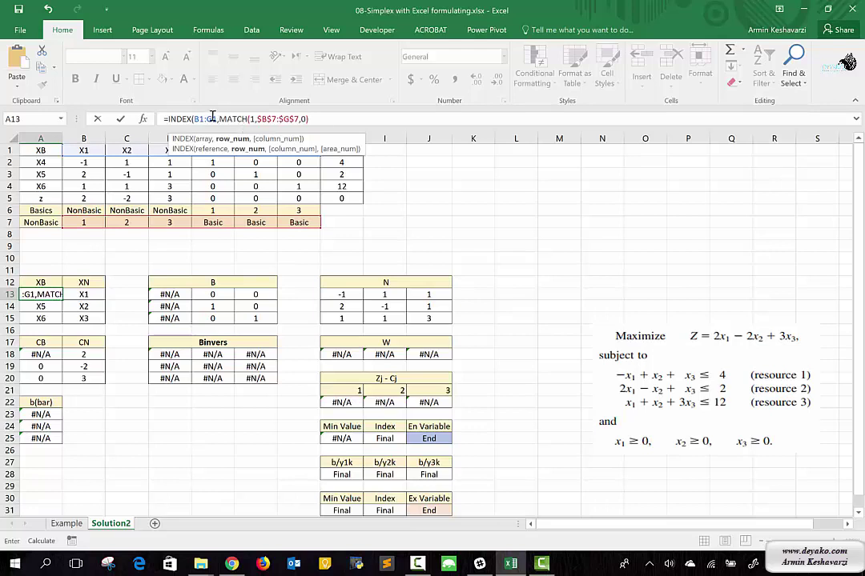
{"action": "left_click", "coordinate": [212, 118]}
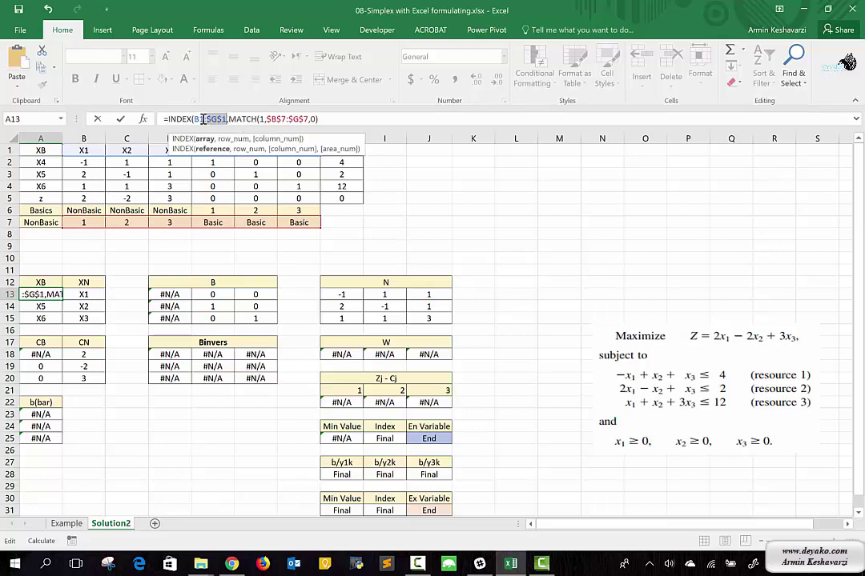
{"action": "key", "text": "F4"}
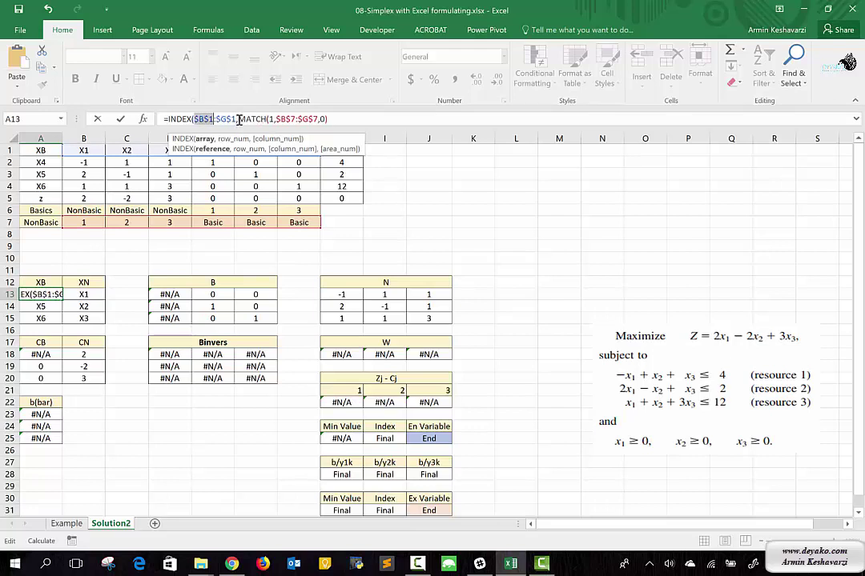
{"action": "left_click", "coordinate": [239, 118]}
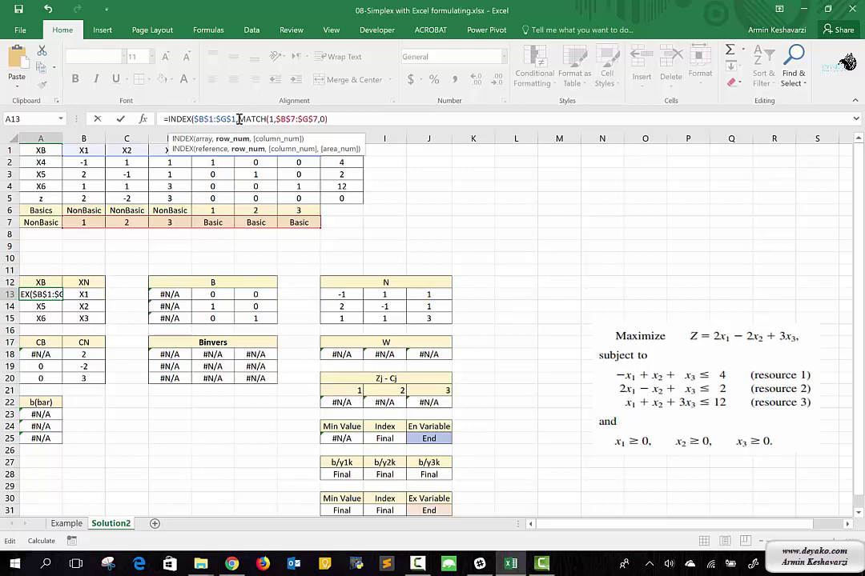
{"action": "type", "text": "1,"}
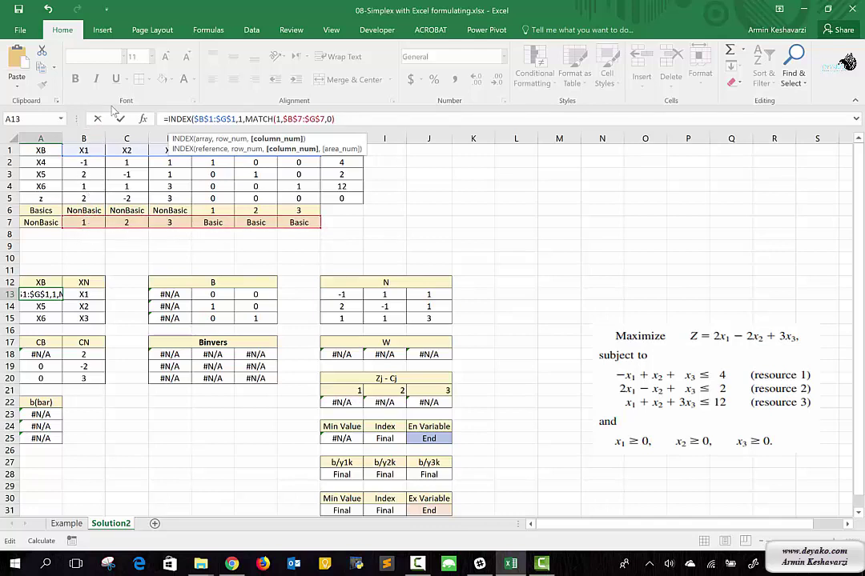
{"action": "type", "text": ")"}
{"action": "left_click", "coordinate": [361, 116]}
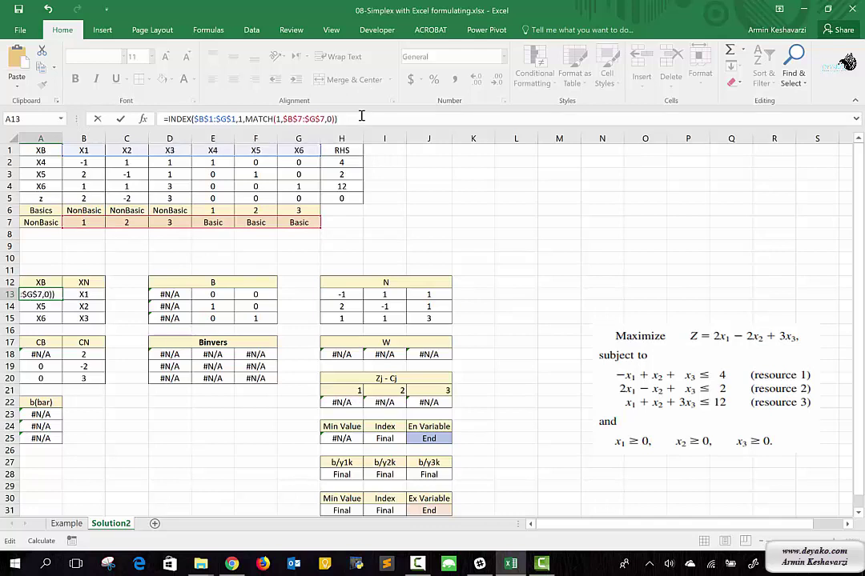
{"action": "key", "text": "Return"}
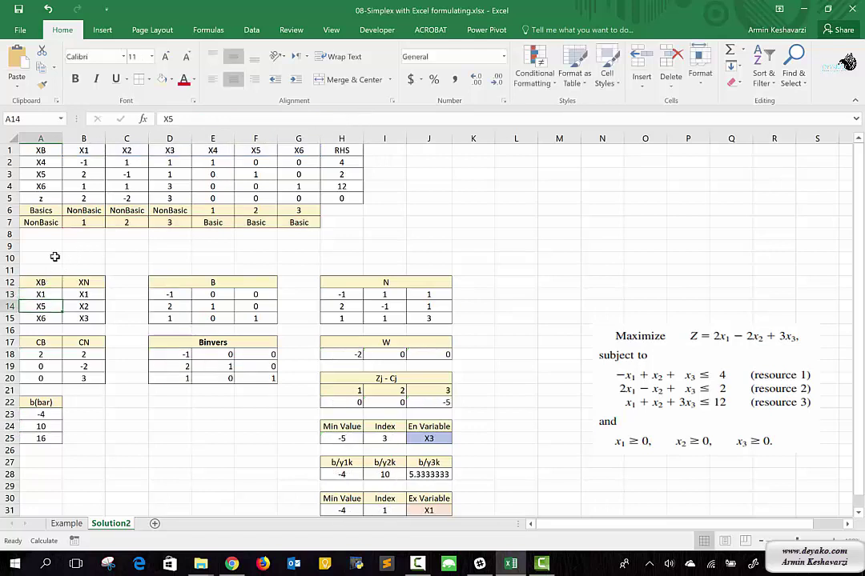
{"action": "left_click", "coordinate": [99, 226]}
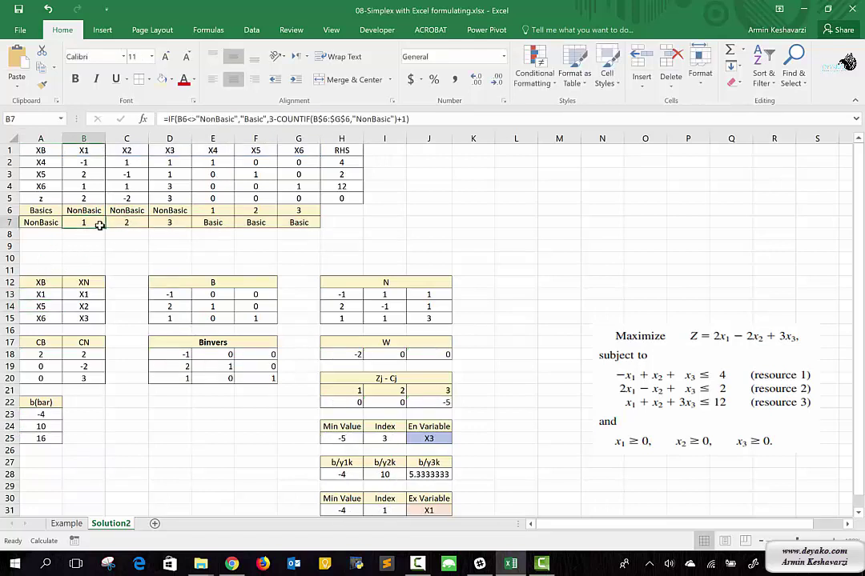
{"action": "left_click", "coordinate": [261, 223]}
{"action": "type", "text": "1"}
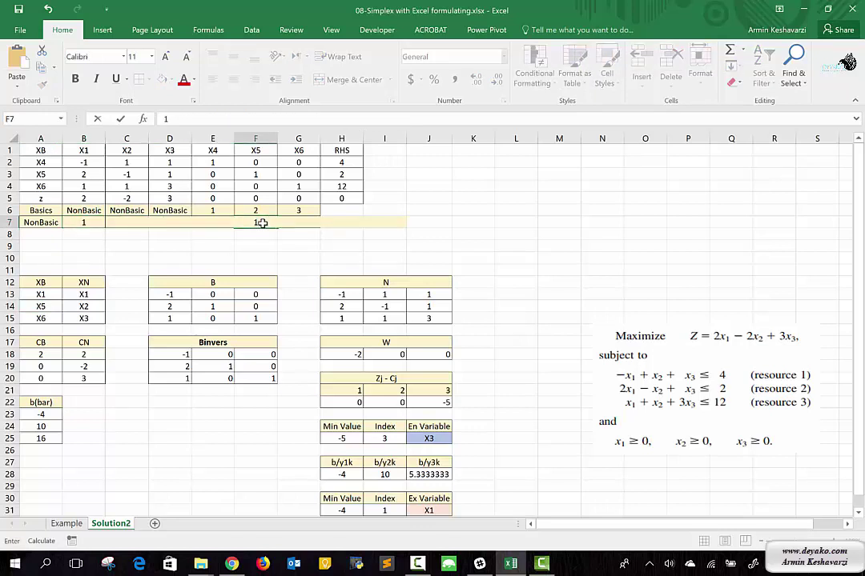
{"action": "key", "text": "Escape"}
{"action": "left_click", "coordinate": [90, 220]}
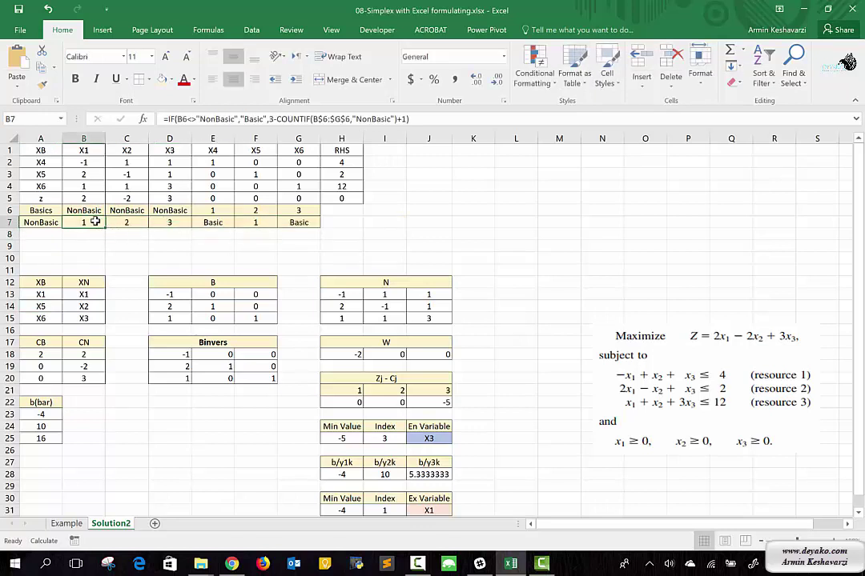
{"action": "left_click", "coordinate": [209, 225]}
{"action": "left_click", "coordinate": [94, 225]}
{"action": "type", "text": "Basic"}
{"action": "key", "text": "Return"}
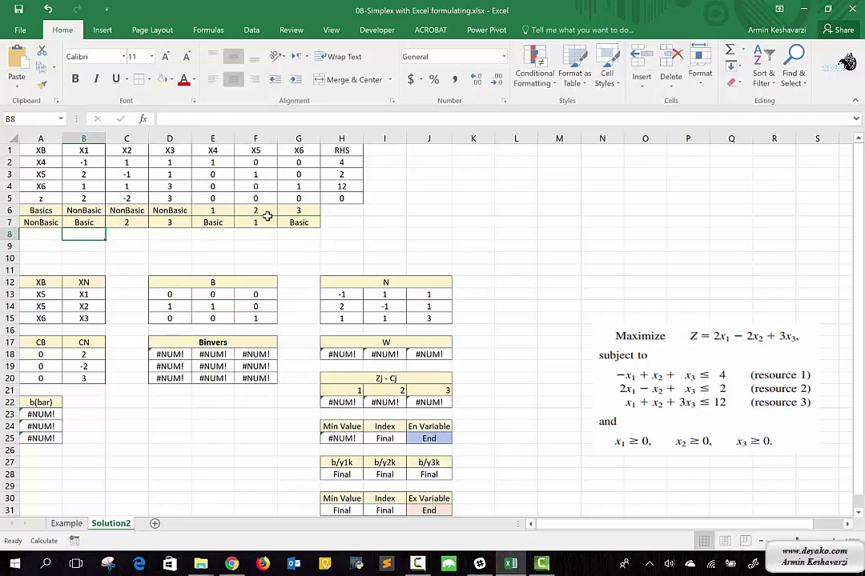
{"action": "left_click", "coordinate": [127, 224]}
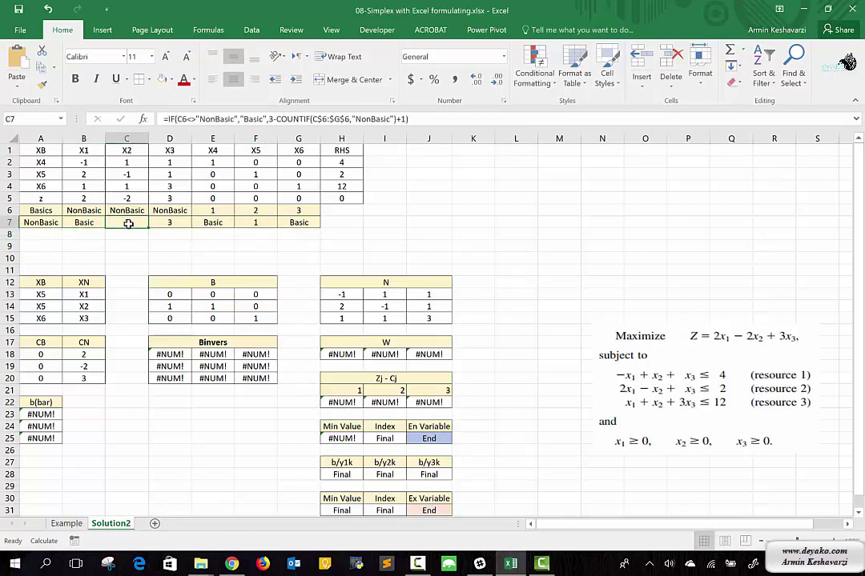
{"action": "left_click_drag", "start_coordinate": [151, 226], "coordinate": [84, 223]}
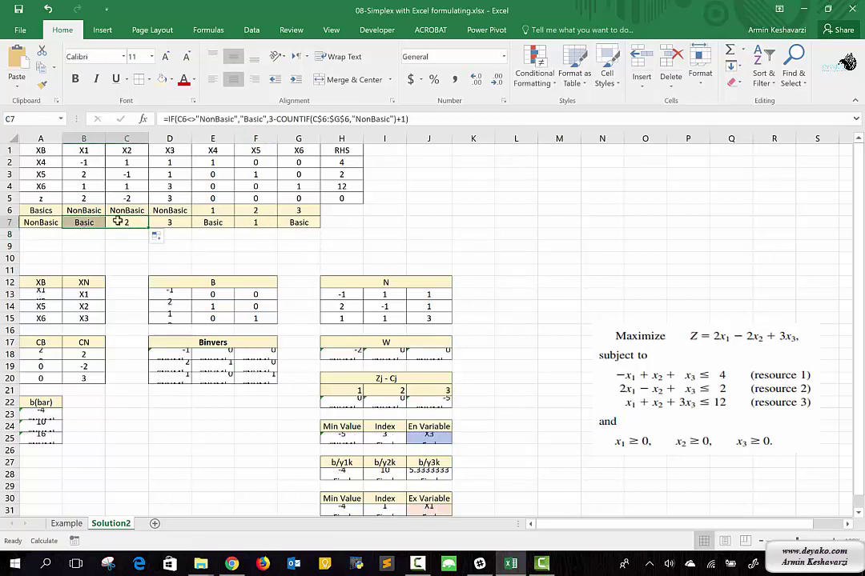
{"action": "left_click_drag", "start_coordinate": [150, 227], "coordinate": [298, 220]}
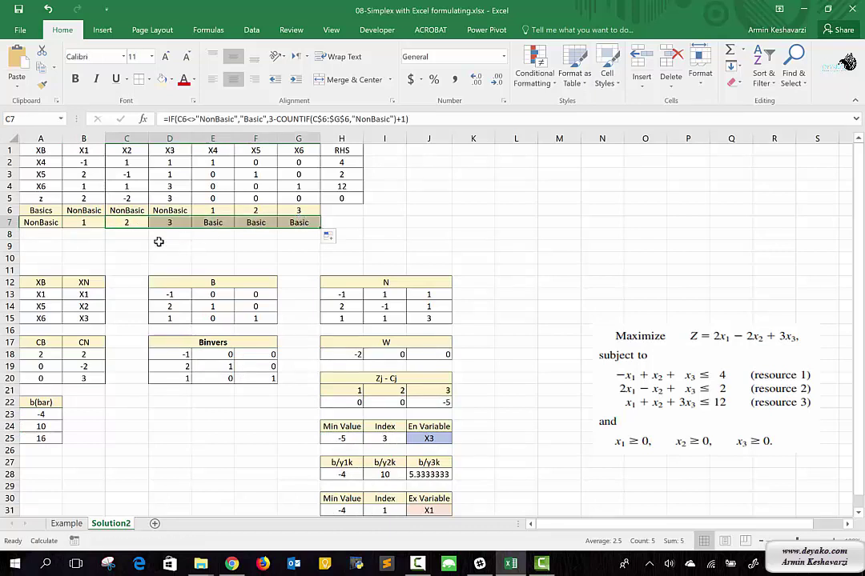
{"action": "left_click", "coordinate": [57, 292]}
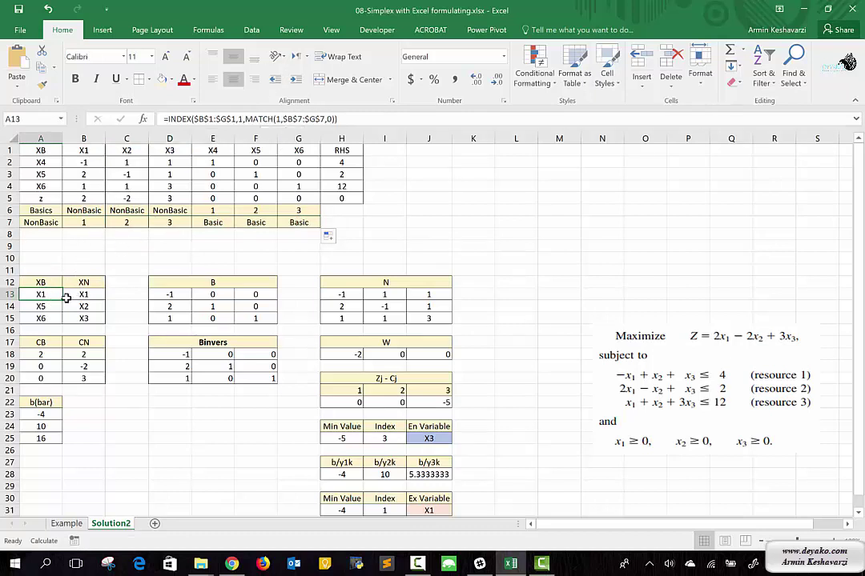
Copy the A13 lookup formula down to A15 and re-enter the A14 and A15 formulas
{"action": "left_click_drag", "start_coordinate": [63, 301], "coordinate": [58, 319]}
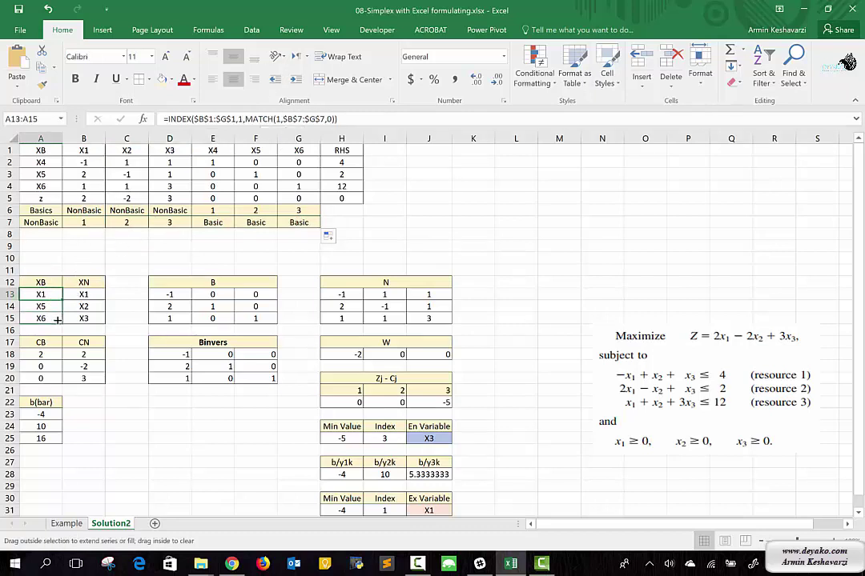
{"action": "left_click", "coordinate": [53, 306]}
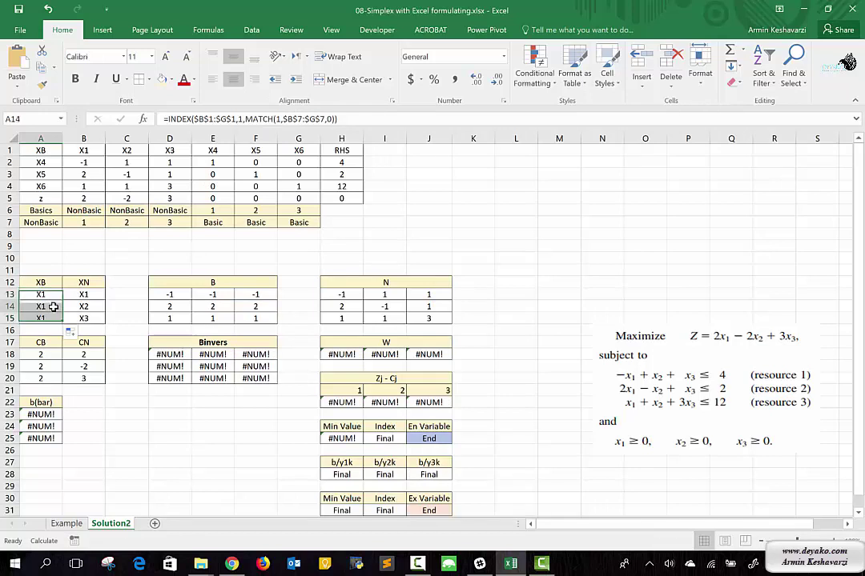
{"action": "left_click", "coordinate": [240, 119]}
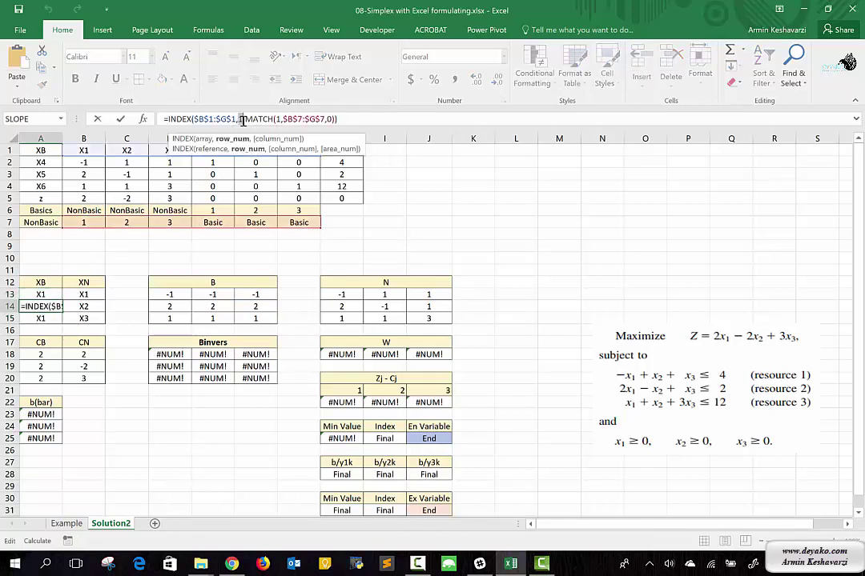
{"action": "type", "text": "2"}
{"action": "key", "text": "Return"}
{"action": "left_click", "coordinate": [242, 120]}
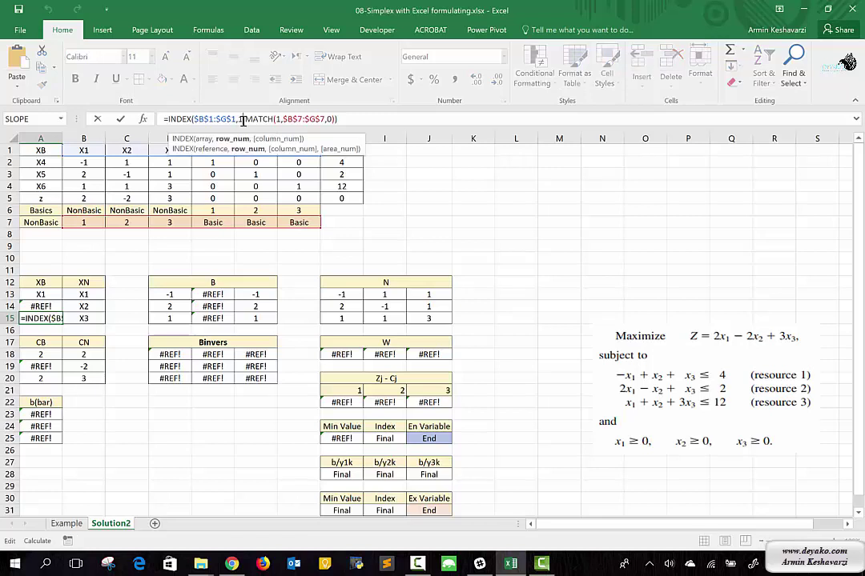
{"action": "key", "text": "Return"}
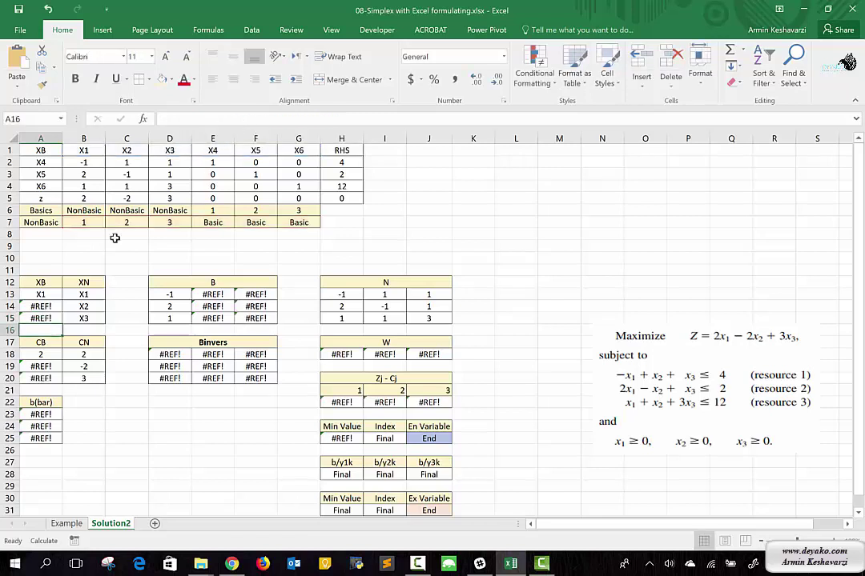
{"action": "left_click", "coordinate": [48, 306]}
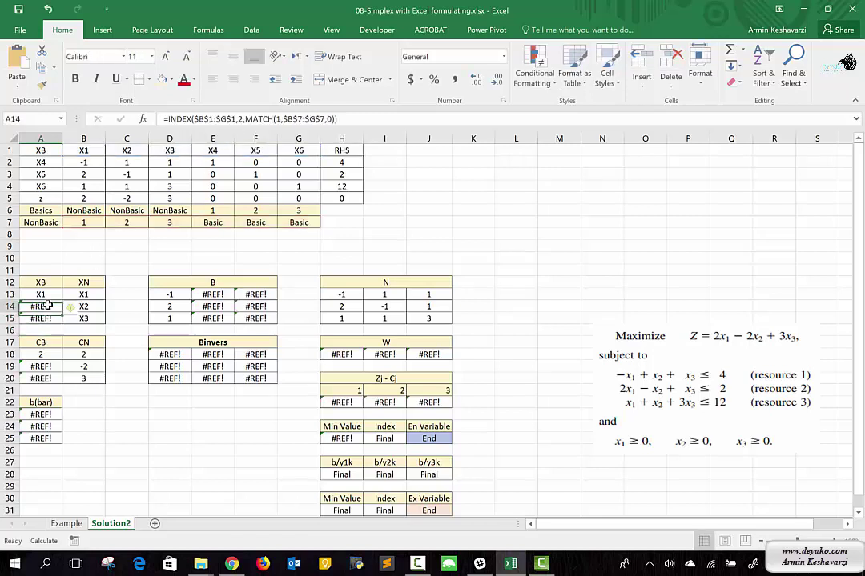
{"action": "left_click", "coordinate": [244, 118]}
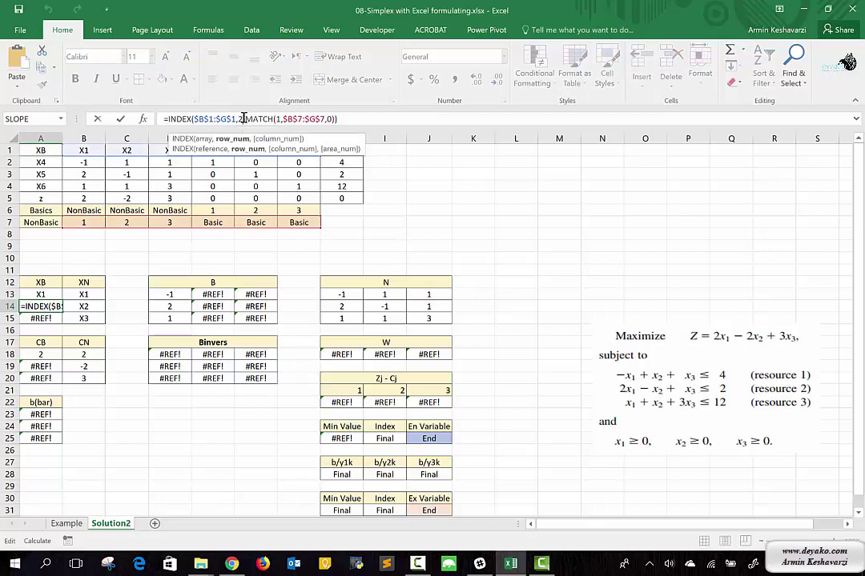
{"action": "key", "text": "Return"}
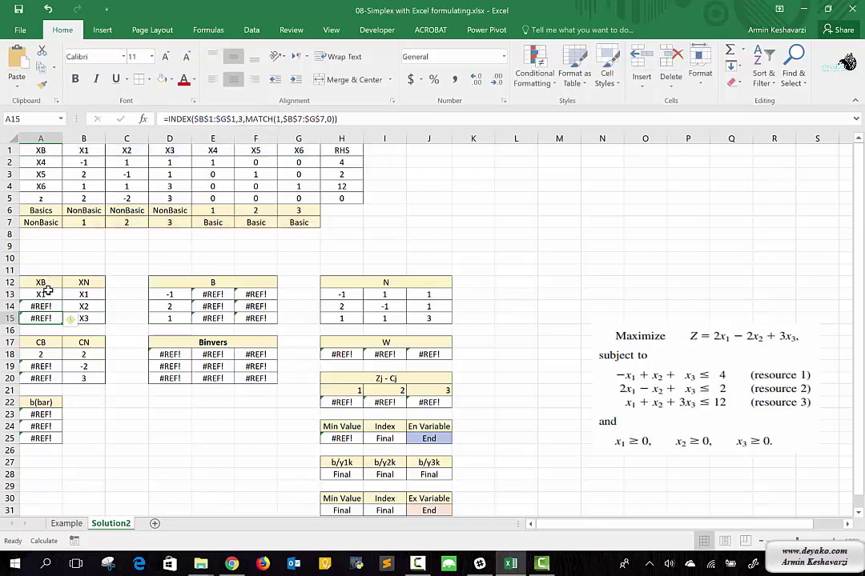
Refill A13 down to A15 and change the MATCH lookup values in A14 and A15 to 2 and 3
{"action": "left_click", "coordinate": [46, 294]}
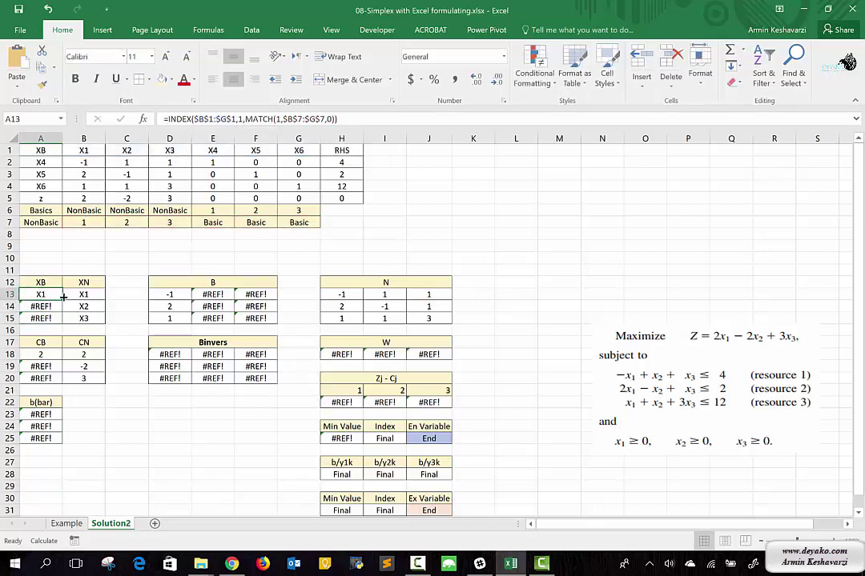
{"action": "left_click_drag", "start_coordinate": [63, 297], "coordinate": [53, 319]}
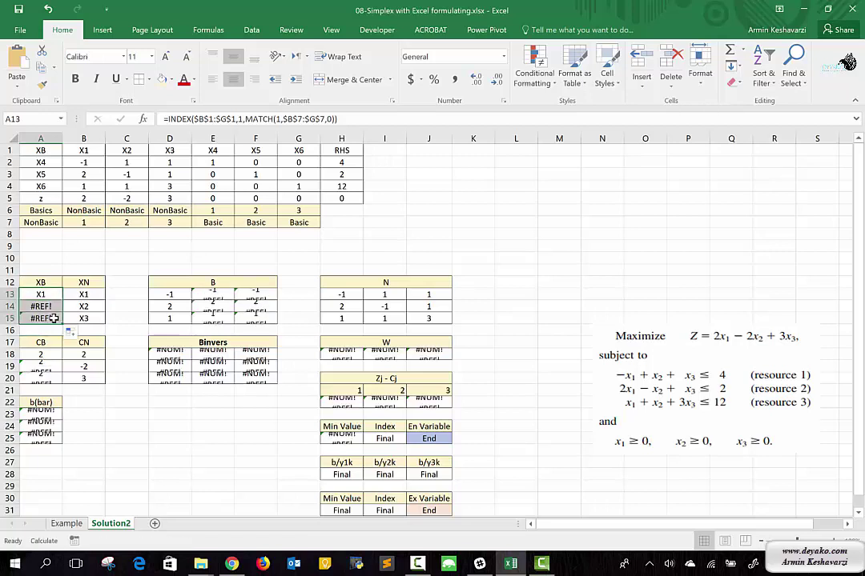
{"action": "left_click", "coordinate": [41, 306]}
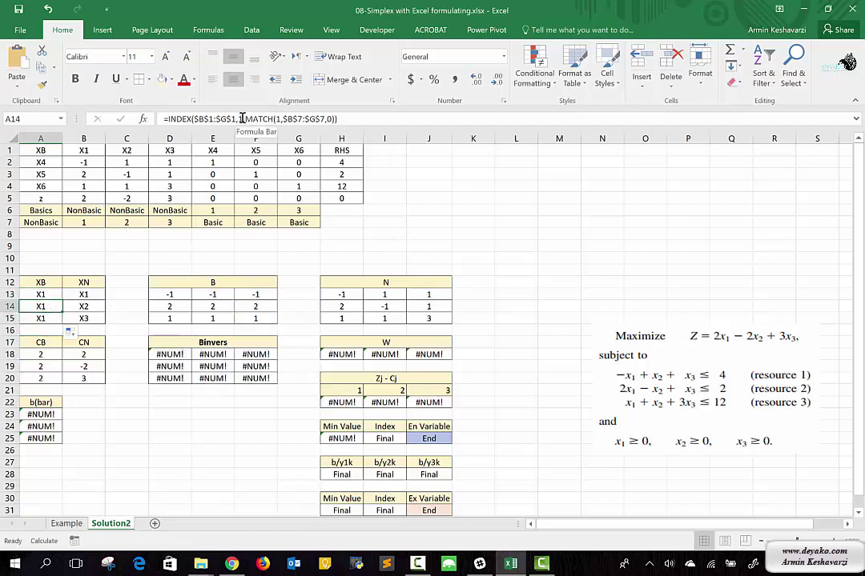
{"action": "left_click", "coordinate": [280, 119]}
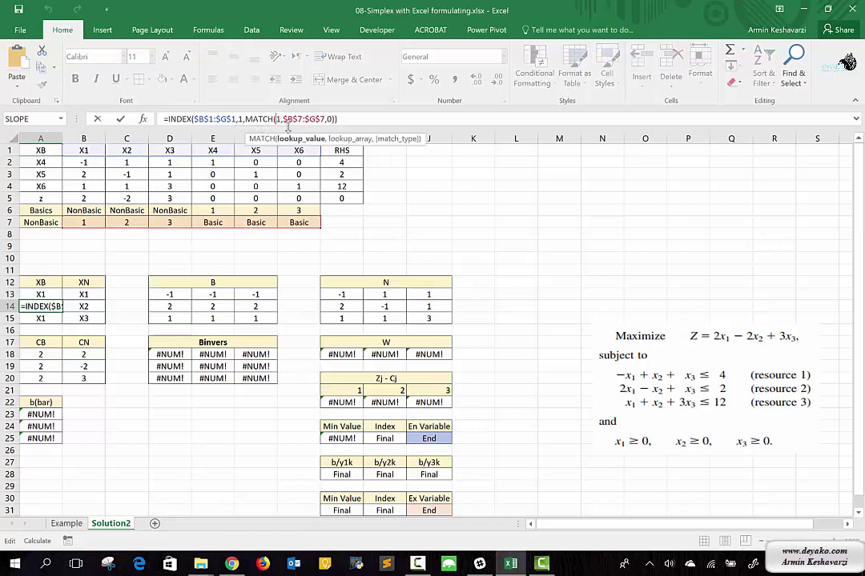
{"action": "key", "text": "BackSpace"}
{"action": "type", "text": "2"}
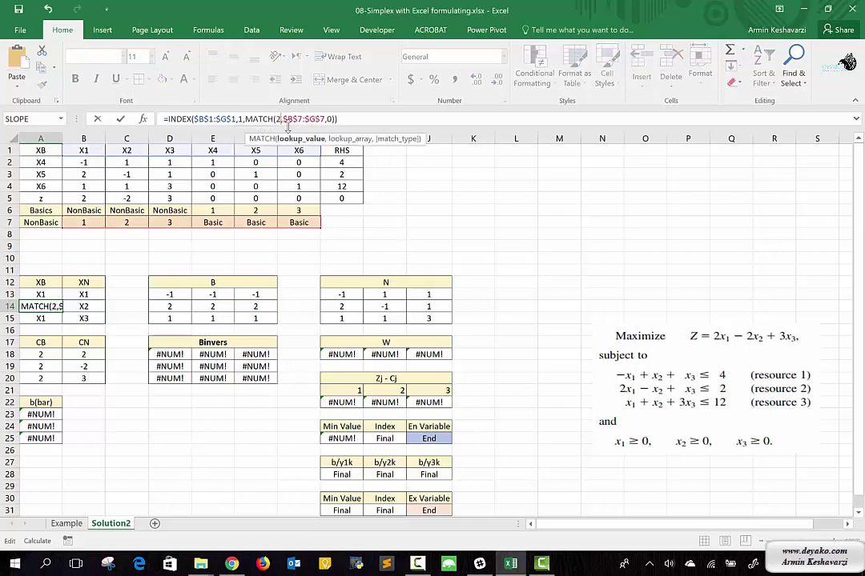
{"action": "key", "text": "Return"}
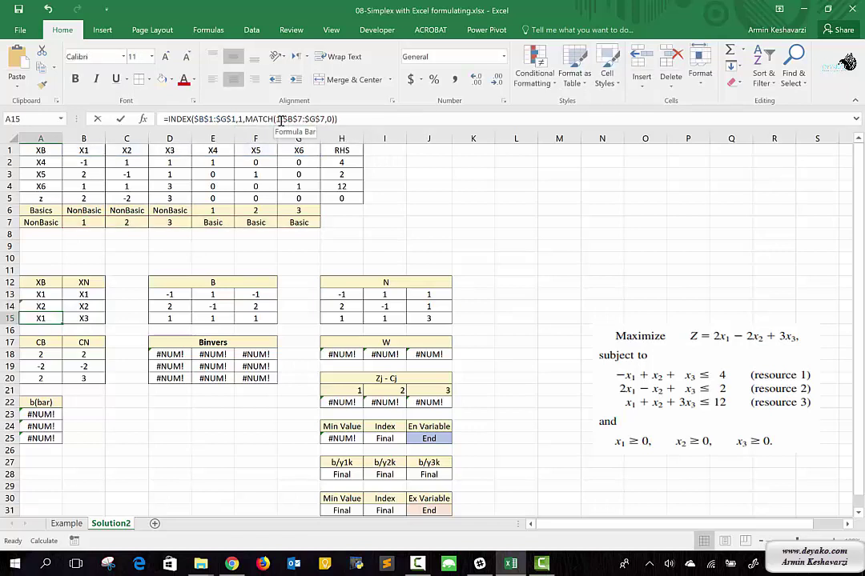
{"action": "left_click", "coordinate": [280, 119]}
{"action": "key", "text": "BackSpace"}
{"action": "type", "text": "3"}
{"action": "key", "text": "Return"}
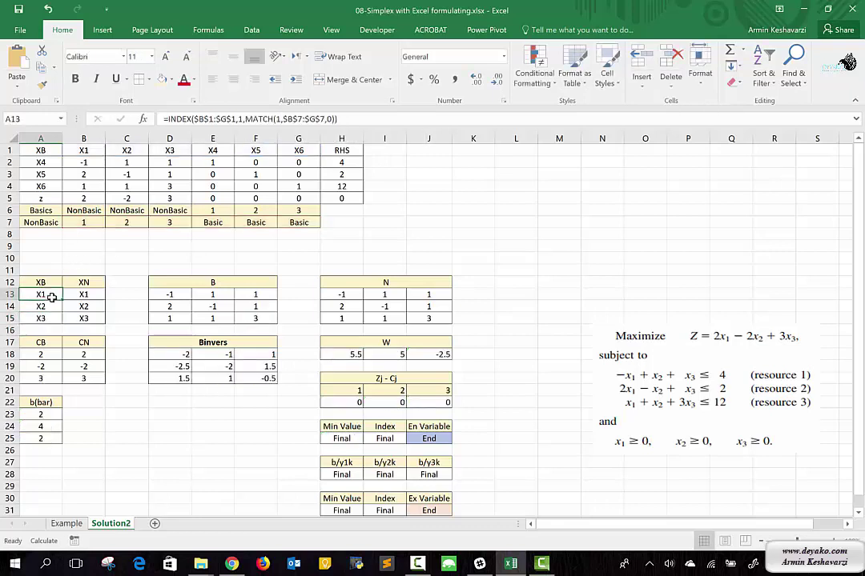
Point each XB lookup range at Basics row 6 so A13:A15 show X4, X5, X6
{"action": "left_click_drag", "start_coordinate": [44, 296], "coordinate": [52, 315]}
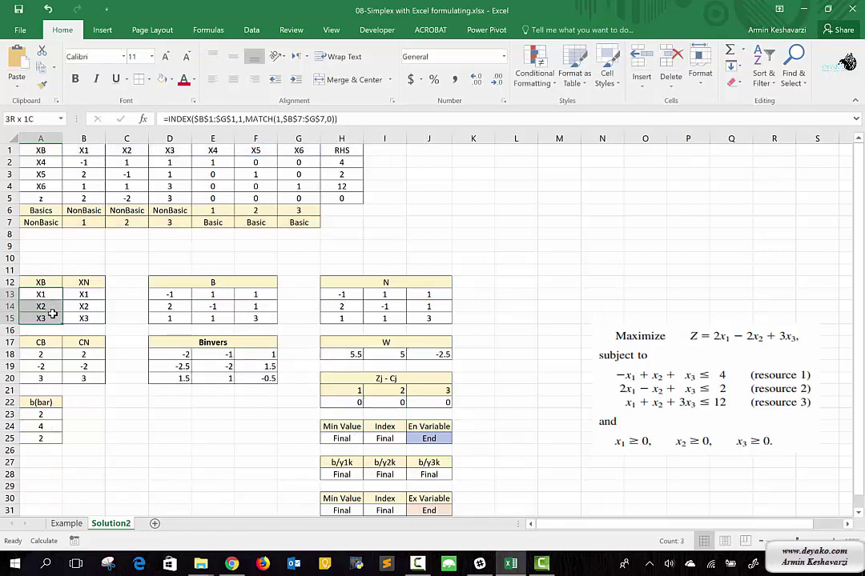
{"action": "left_click", "coordinate": [44, 294]}
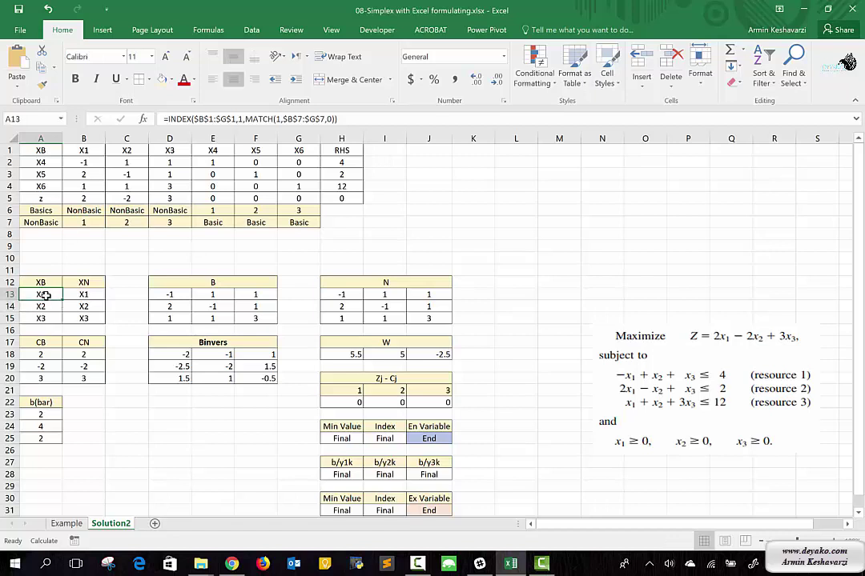
{"action": "left_click", "coordinate": [224, 118]}
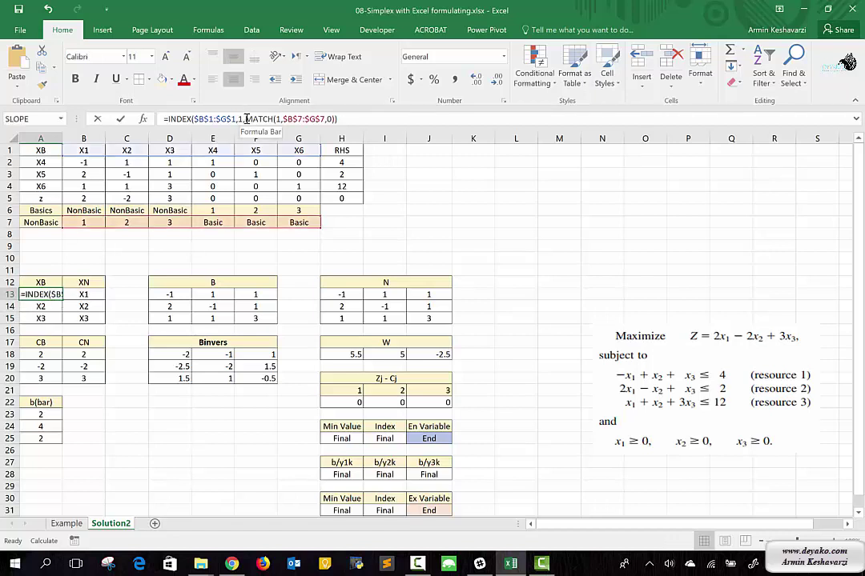
{"action": "left_click_drag", "start_coordinate": [123, 222], "coordinate": [126, 214]}
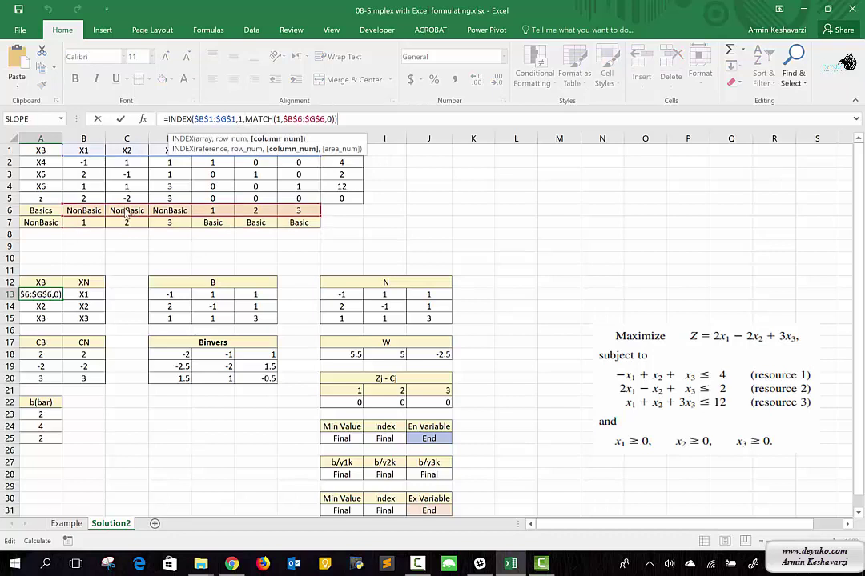
{"action": "key", "text": "Return"}
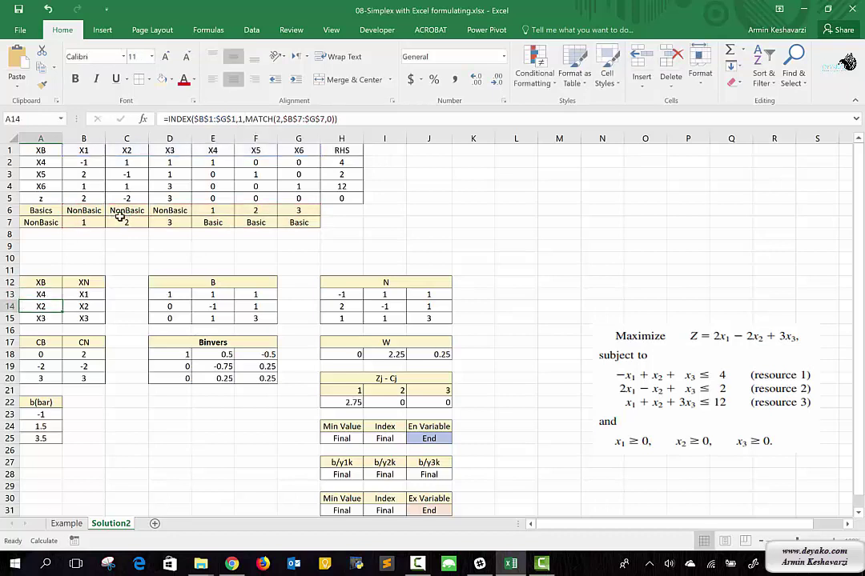
{"action": "left_click", "coordinate": [227, 120]}
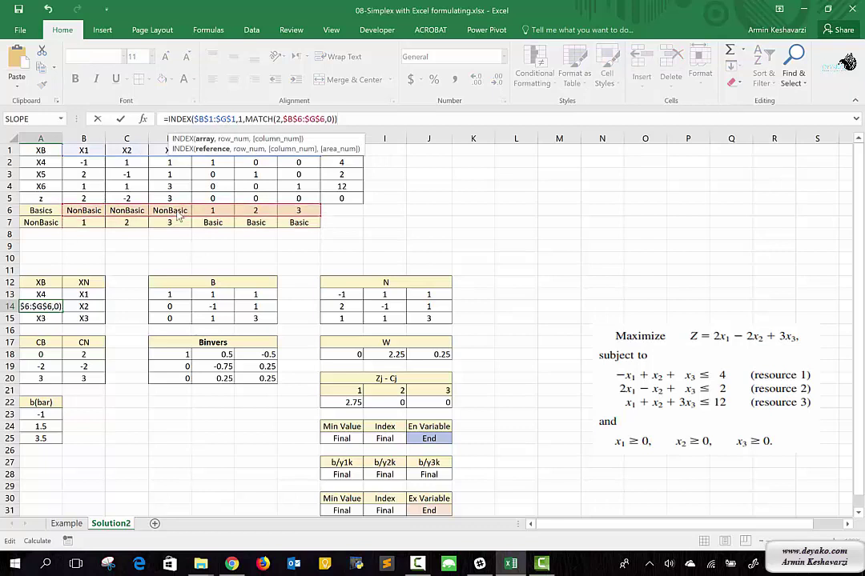
{"action": "key", "text": "Return"}
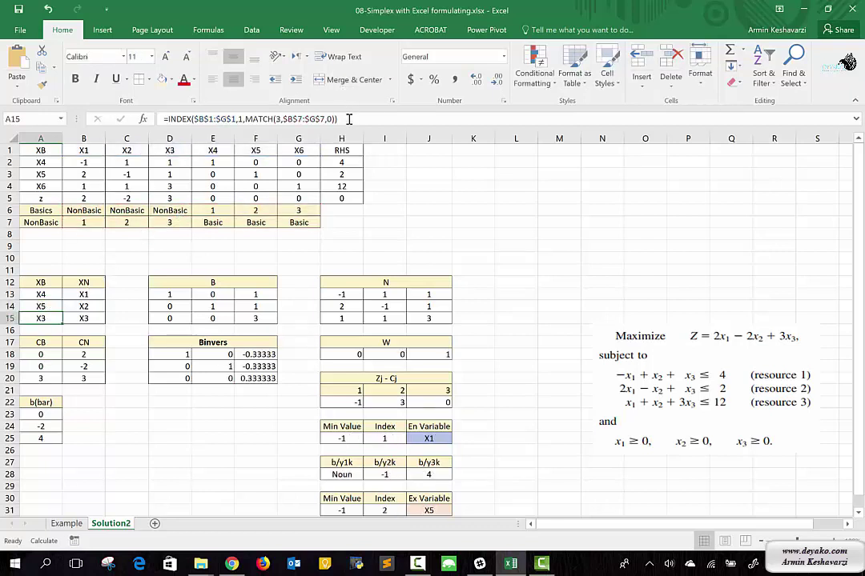
{"action": "left_click", "coordinate": [348, 119]}
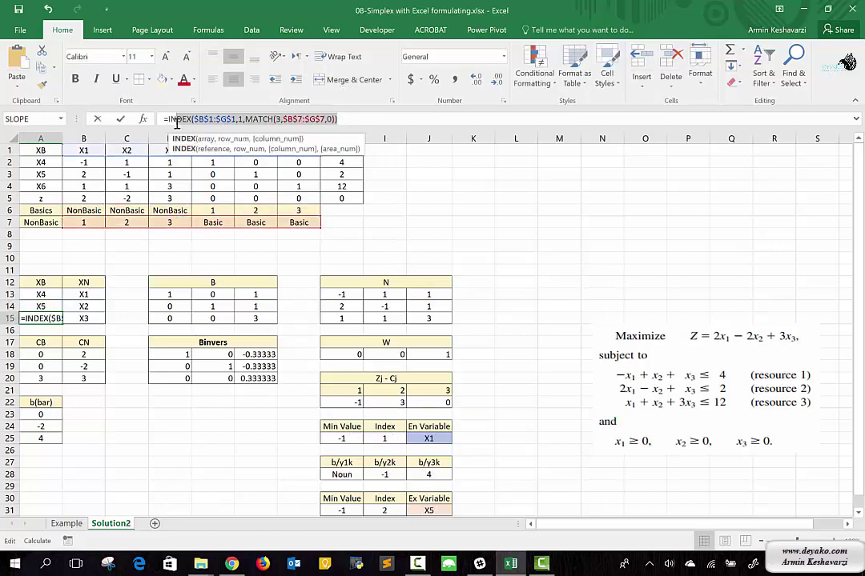
{"action": "key", "text": "ctrl+Return"}
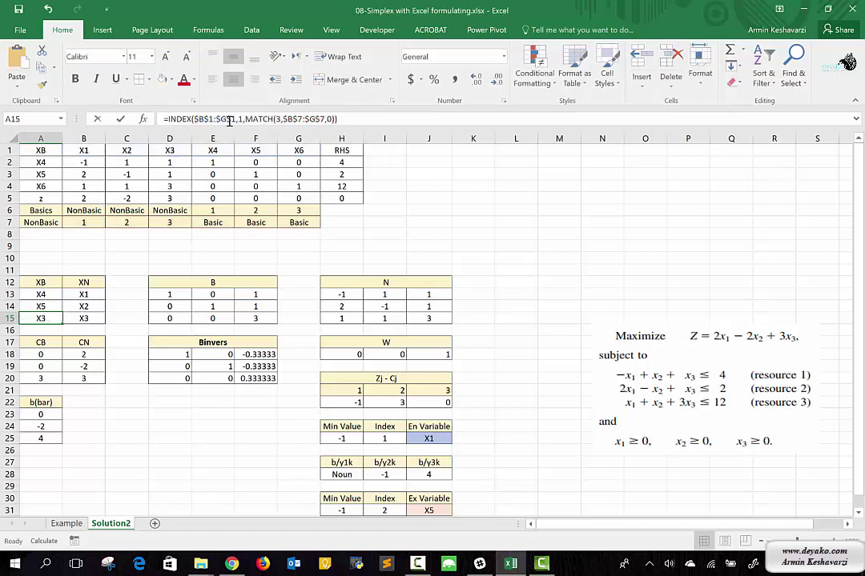
{"action": "left_click", "coordinate": [229, 119]}
{"action": "left_click_drag", "start_coordinate": [156, 221], "coordinate": [156, 210]}
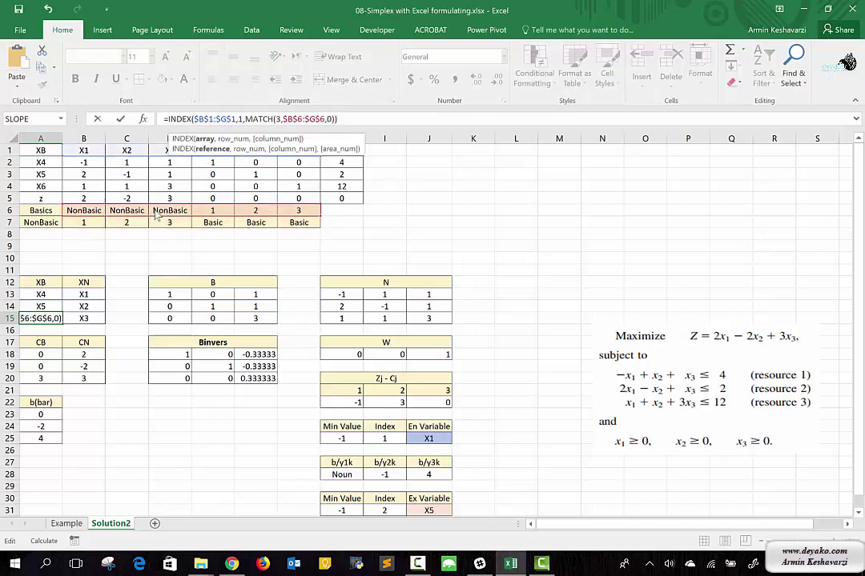
{"action": "key", "text": "Return"}
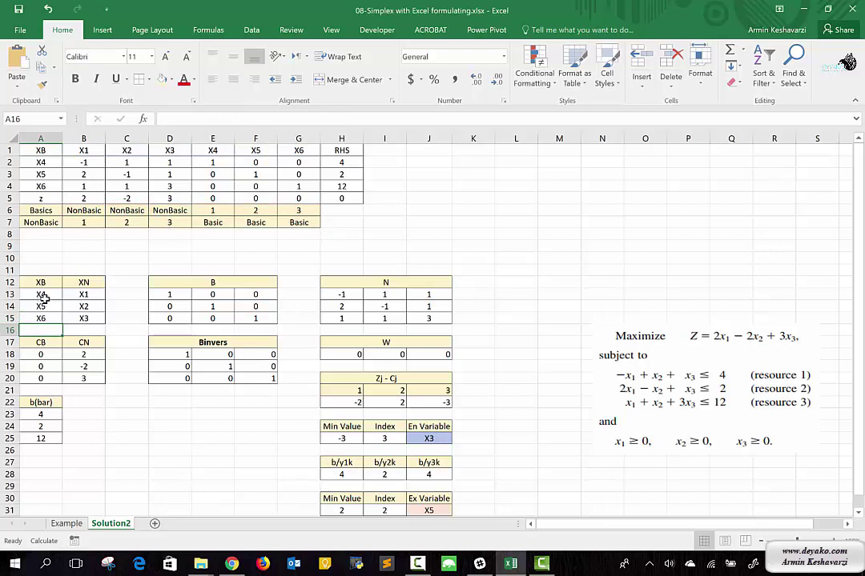
Review the XB cells and copy the A13 INDEX/MATCH formula text
{"action": "left_click_drag", "start_coordinate": [44, 296], "coordinate": [50, 318]}
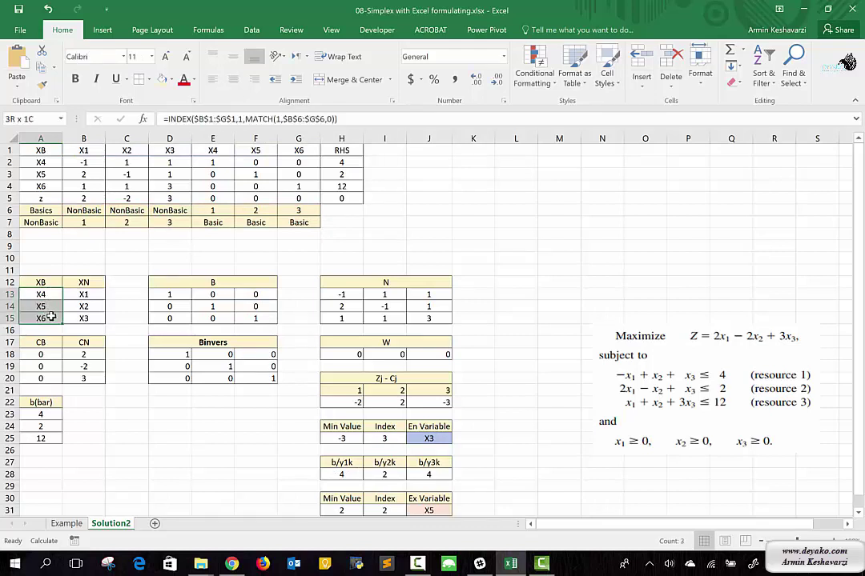
{"action": "left_click", "coordinate": [42, 295]}
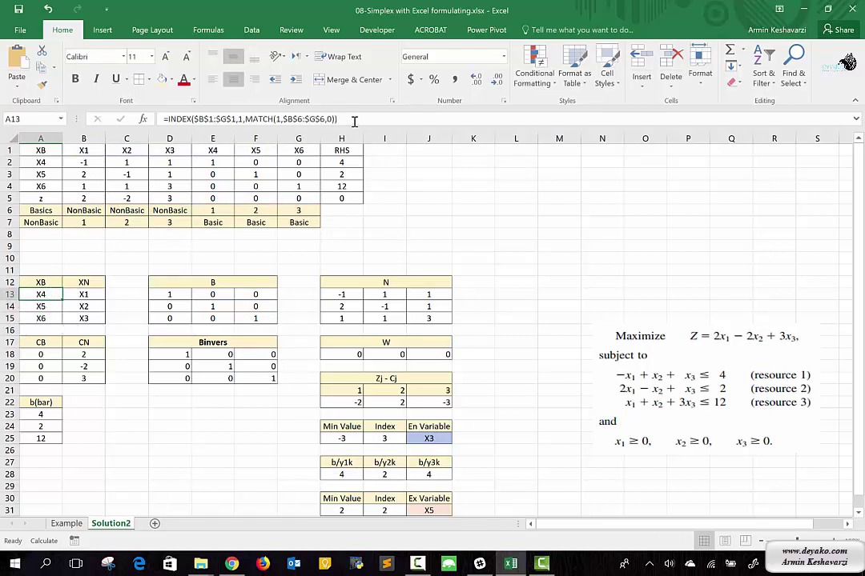
{"action": "left_click_drag", "start_coordinate": [354, 120], "coordinate": [169, 119]}
{"action": "key", "text": "ctrl+c"}
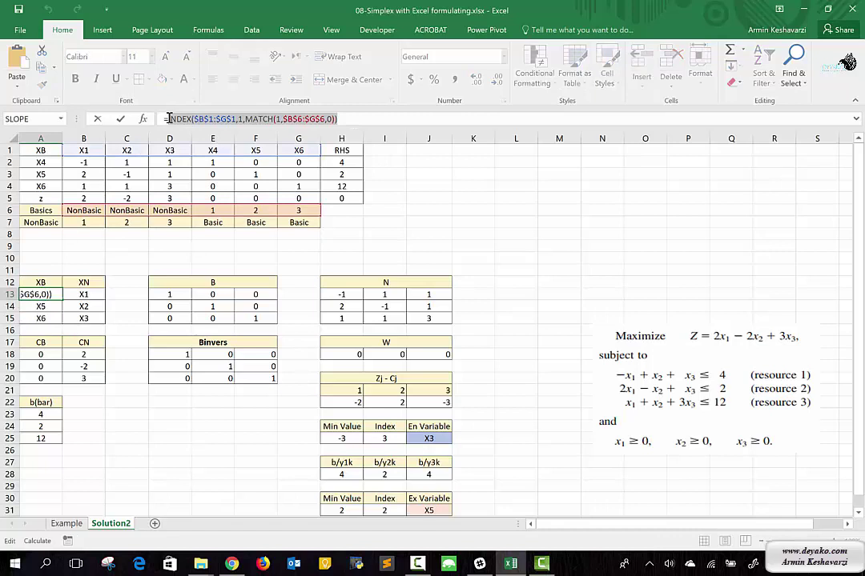
{"action": "key", "text": "Return"}
Paste the INDEX/MATCH formula into B13, looking up NonBasic row 7 with lookup value 1
{"action": "left_click", "coordinate": [95, 293]}
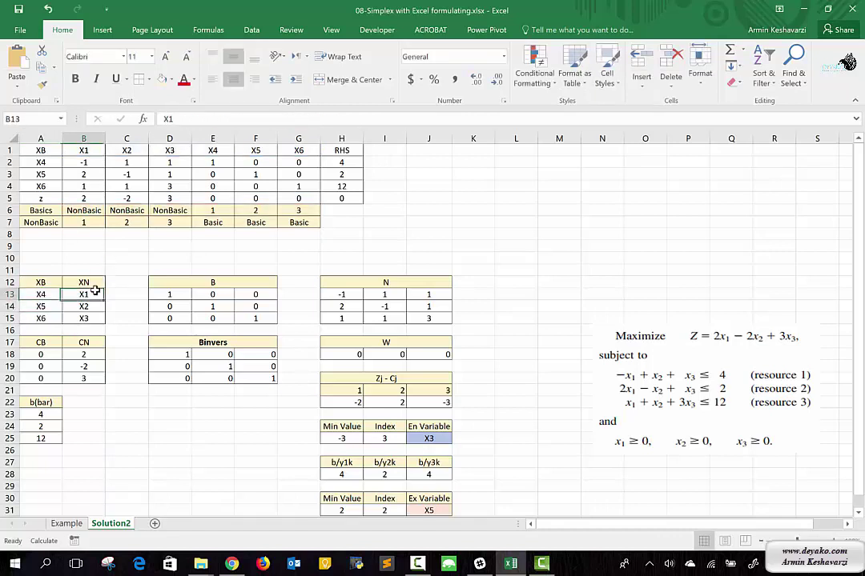
{"action": "left_click", "coordinate": [181, 120]}
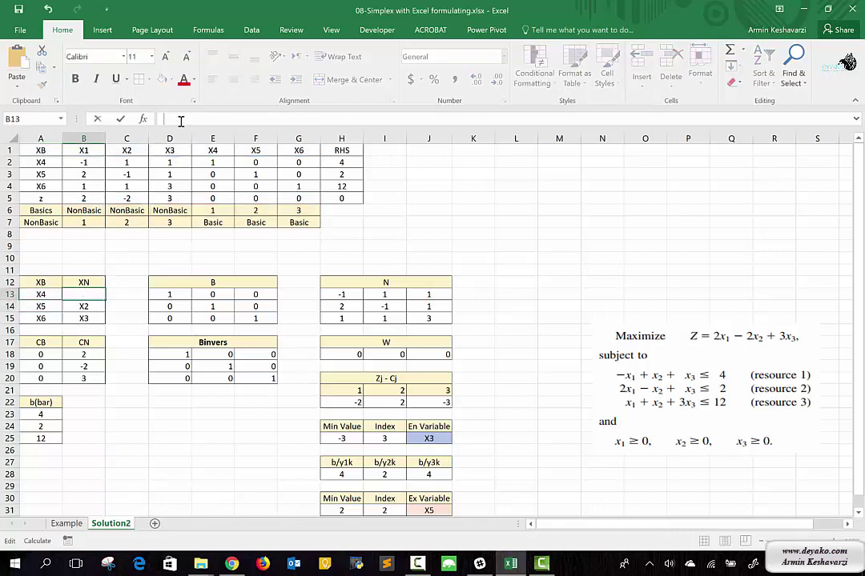
{"action": "type", "text": "="}
{"action": "key", "text": "ctrl+v"}
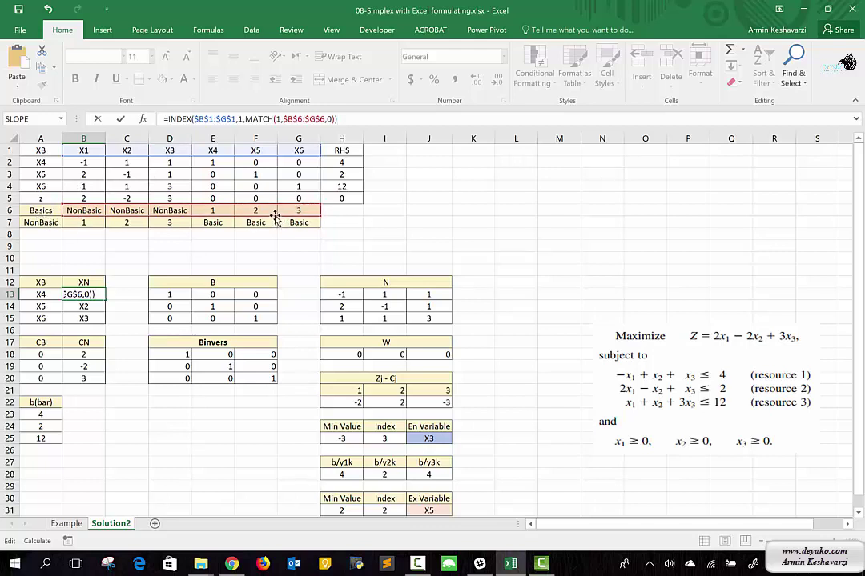
{"action": "left_click_drag", "start_coordinate": [272, 219], "coordinate": [276, 231]}
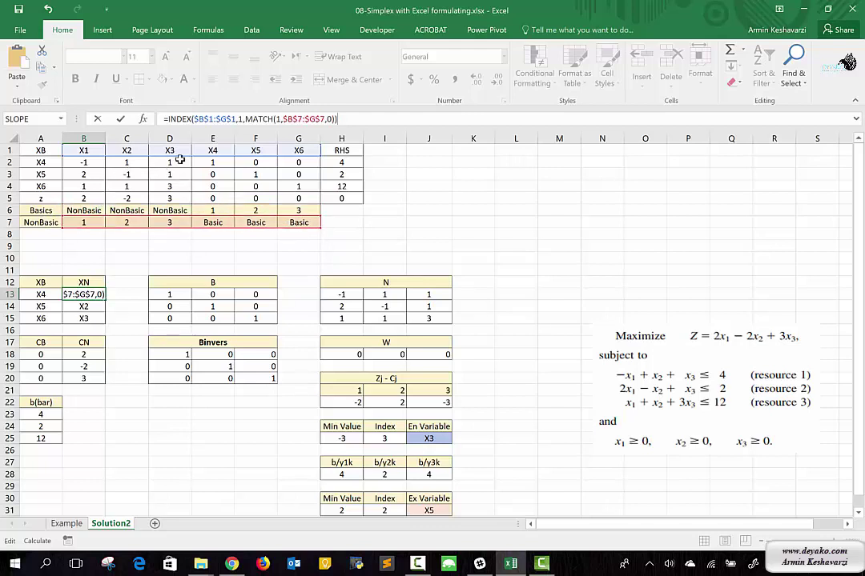
{"action": "left_click", "coordinate": [276, 119]}
{"action": "type", "text": "1,"}
{"action": "key", "text": "Return"}
Fill B13 down to B15 so the XN cells list X1, X2, X3, then review A13:B15
{"action": "left_click", "coordinate": [85, 296]}
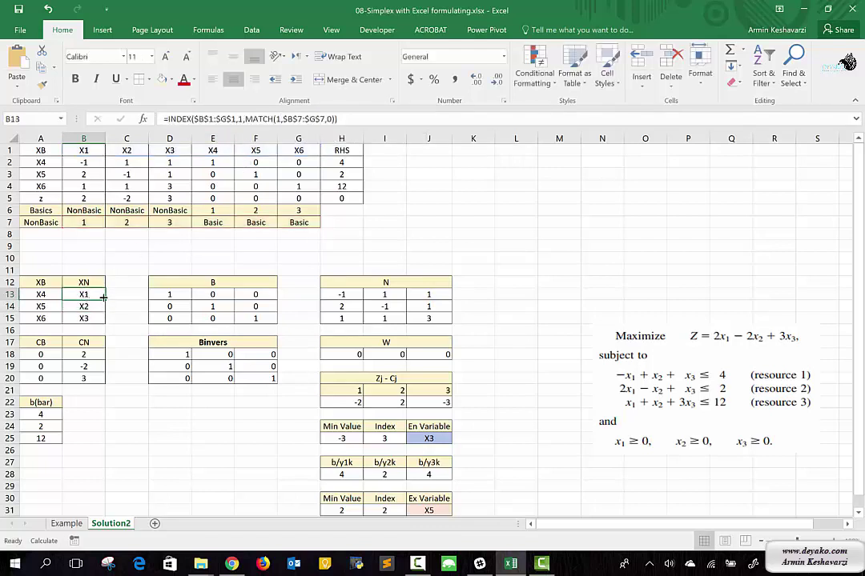
{"action": "left_click_drag", "start_coordinate": [105, 301], "coordinate": [104, 319]}
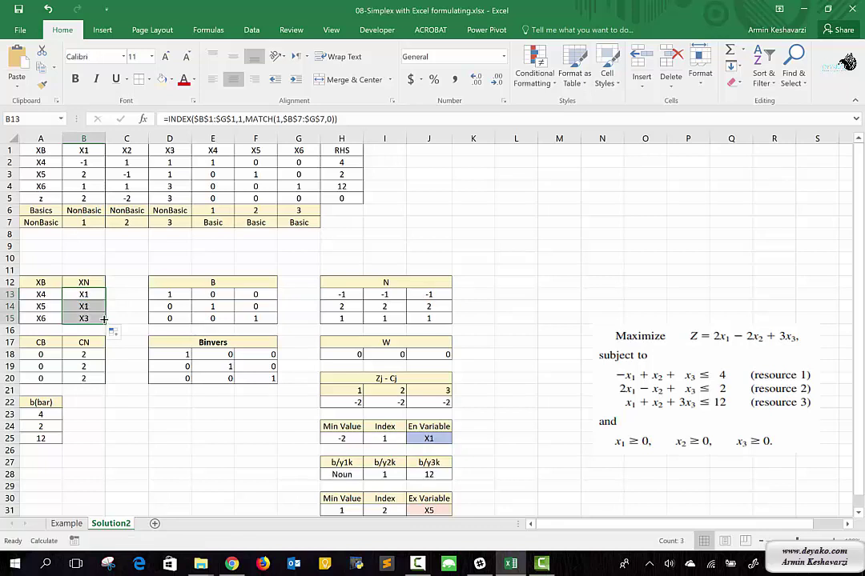
{"action": "left_click", "coordinate": [95, 306]}
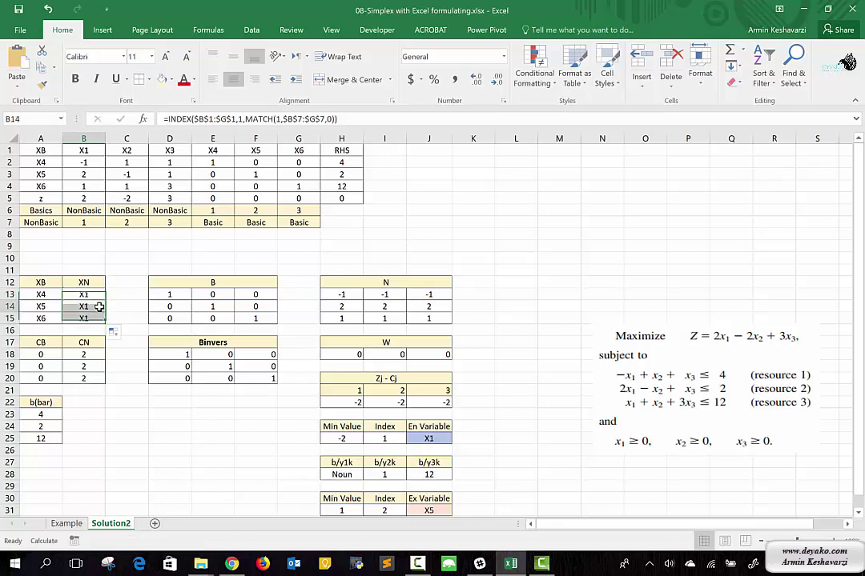
{"action": "left_click", "coordinate": [280, 119]}
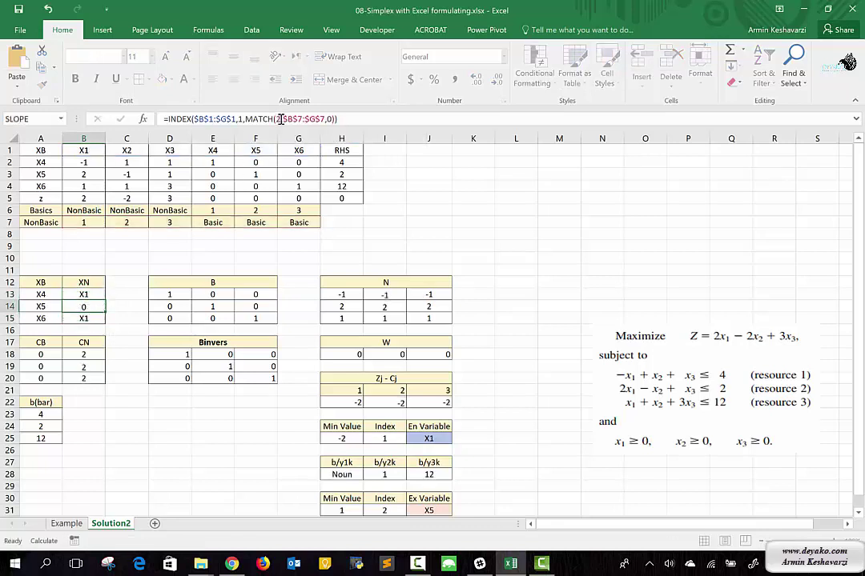
{"action": "key", "text": "Return"}
{"action": "left_click", "coordinate": [280, 119]}
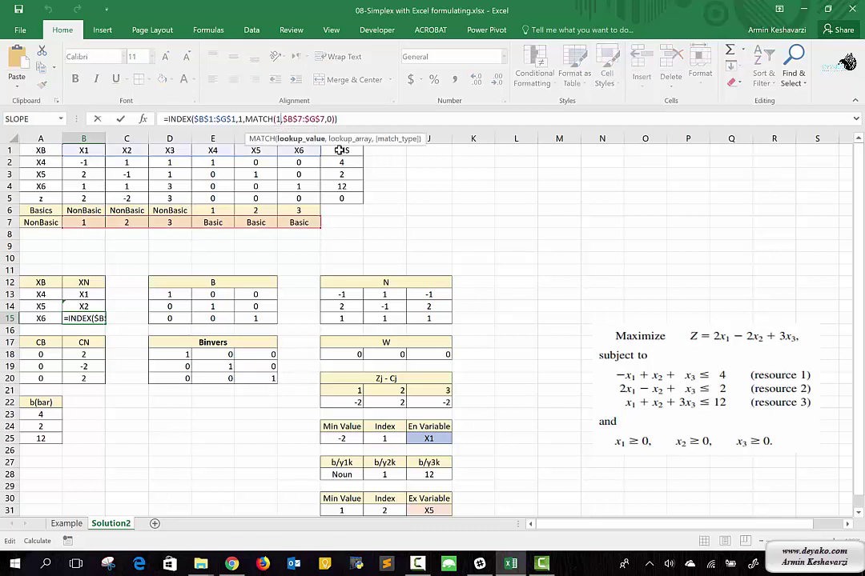
{"action": "key", "text": "Return"}
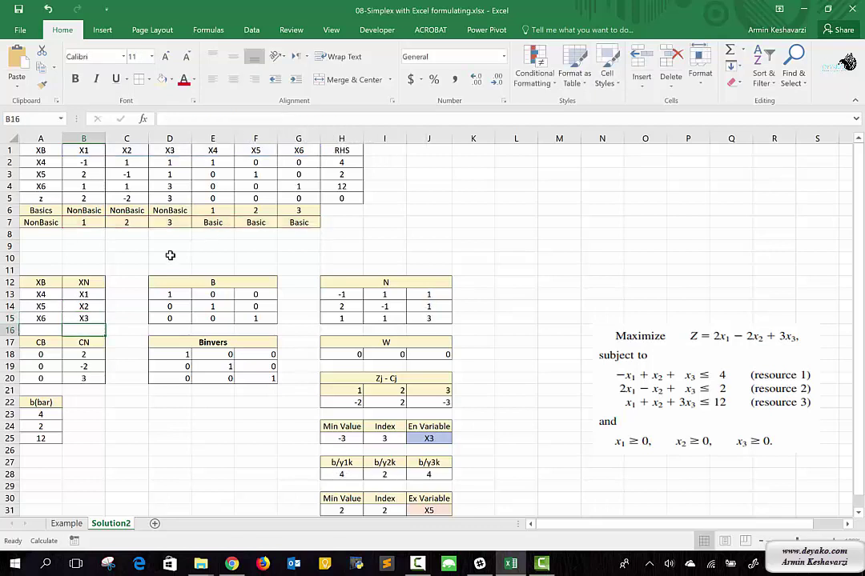
{"action": "left_click_drag", "start_coordinate": [44, 298], "coordinate": [83, 318]}
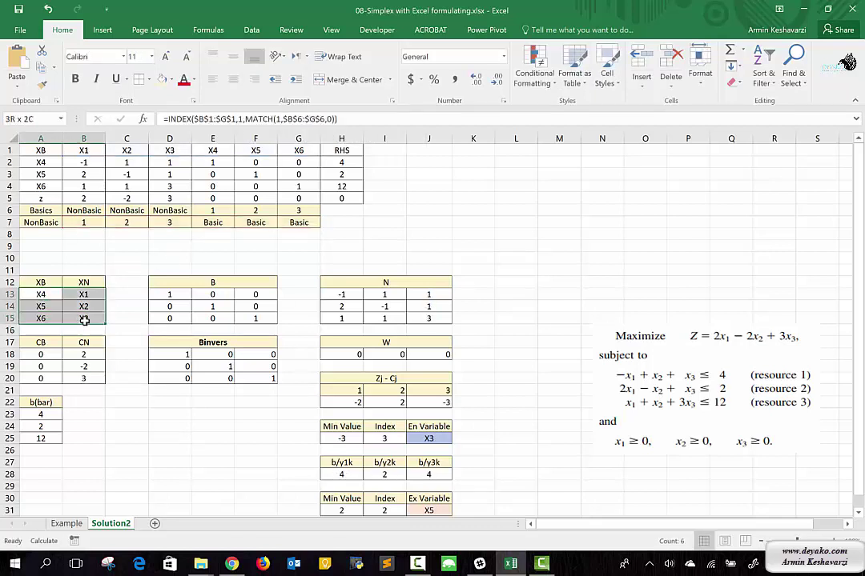
{"action": "left_click", "coordinate": [137, 231]}
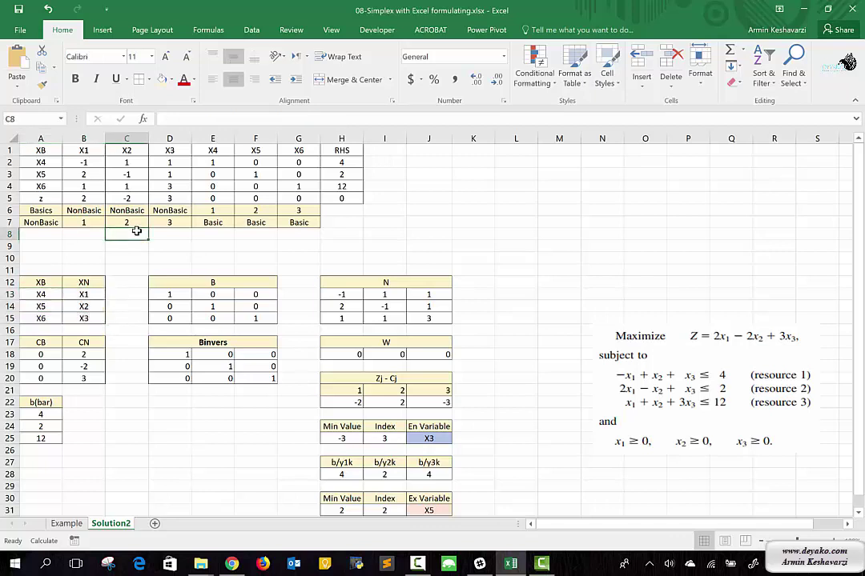
Enter =SUMPRODUCT(A18:A20,A23:A25) in H6 for the objective value, returning 0
{"action": "left_click", "coordinate": [341, 212]}
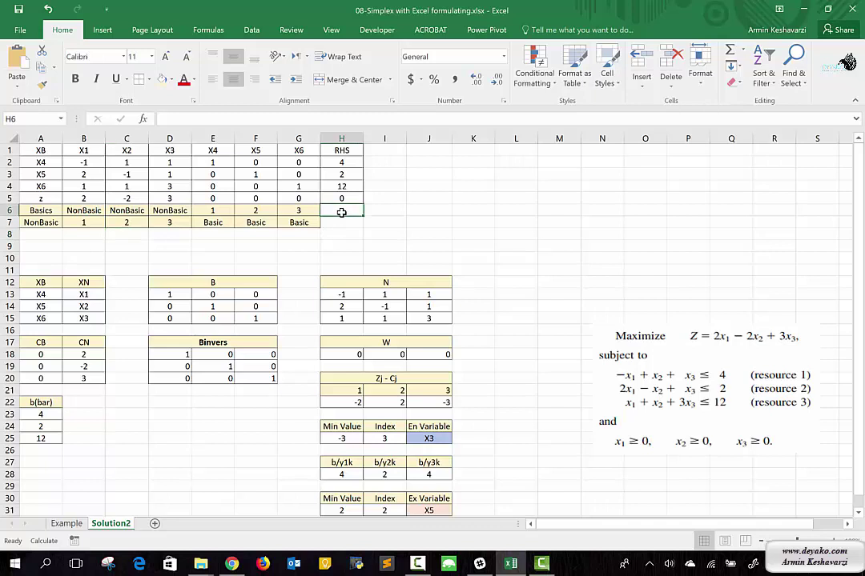
{"action": "type", "text": "="}
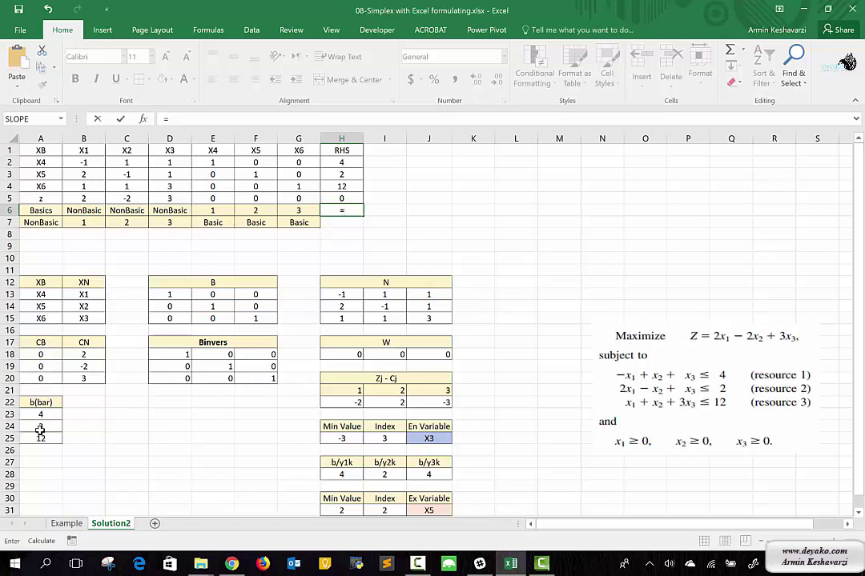
{"action": "type", "text": "sum"}
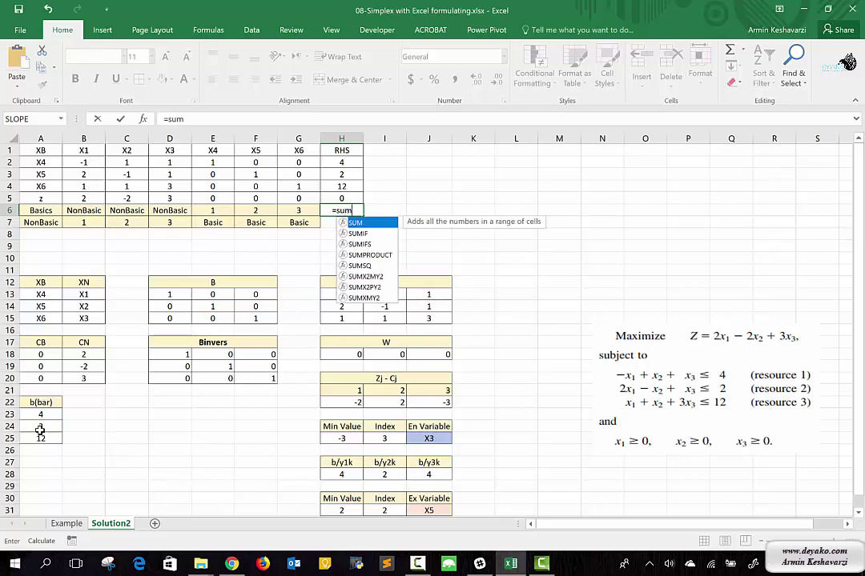
{"action": "key", "text": "Down"}
{"action": "key", "text": "Down"}
{"action": "key", "text": "Down"}
{"action": "key", "text": "Tab"}
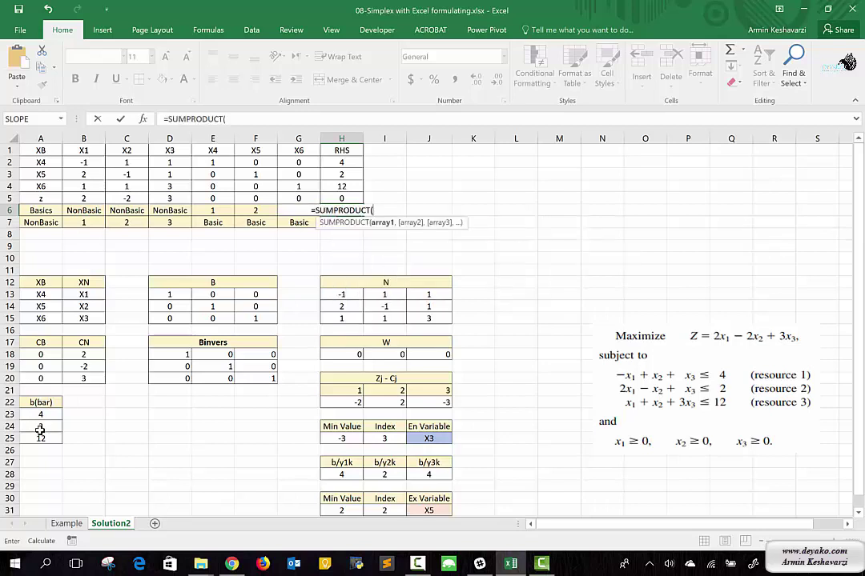
{"action": "left_click_drag", "start_coordinate": [41, 355], "coordinate": [46, 377]}
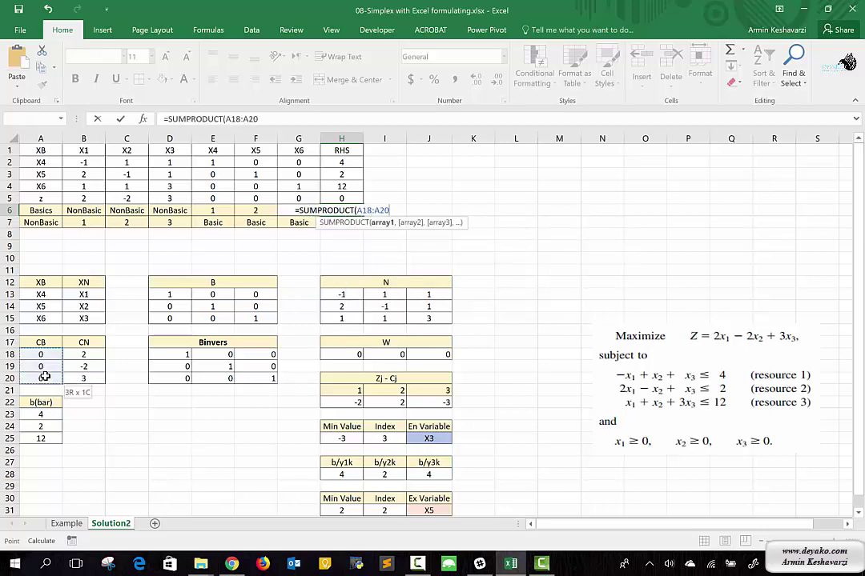
{"action": "type", "text": ","}
{"action": "left_click_drag", "start_coordinate": [42, 413], "coordinate": [55, 439]}
{"action": "key", "text": "Return"}
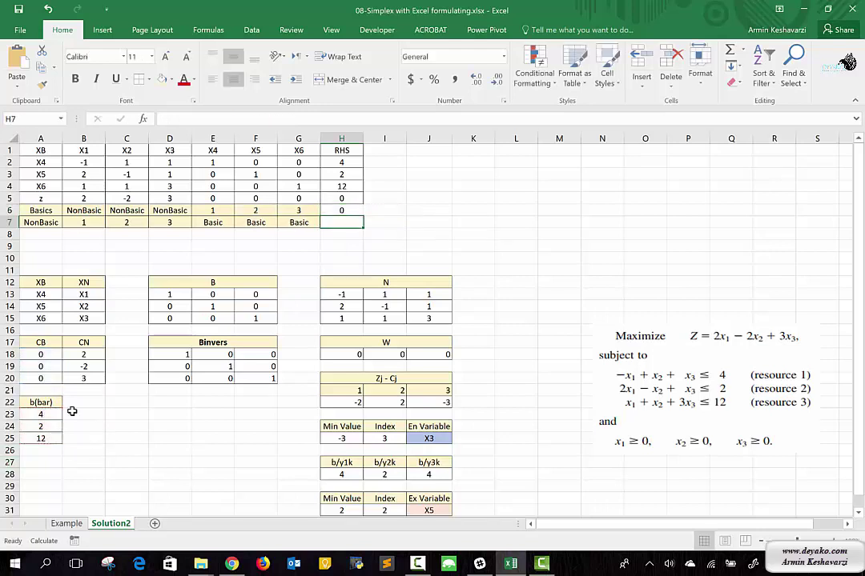
{"action": "left_click", "coordinate": [343, 211]}
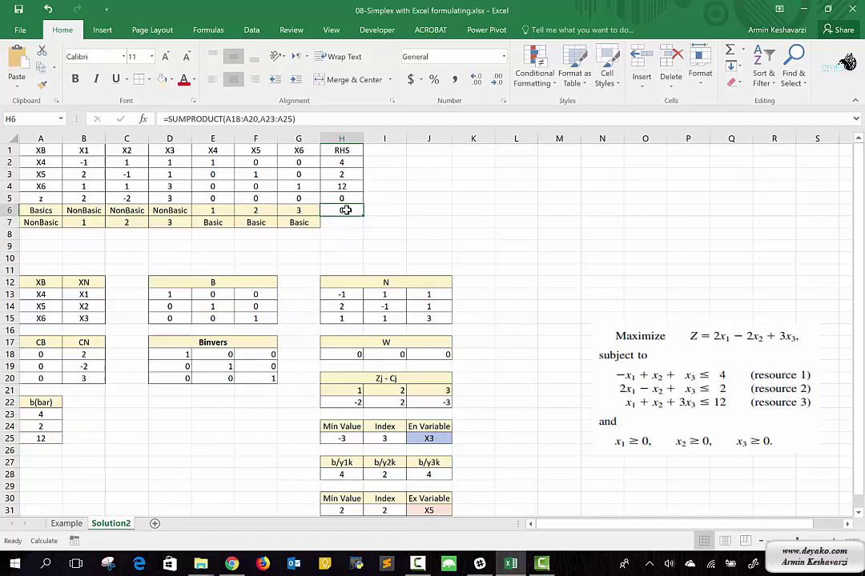
Give cell H6 a light green fill
{"action": "left_click", "coordinate": [172, 84]}
{"action": "left_click", "coordinate": [172, 84]}
{"action": "left_click", "coordinate": [163, 82]}
{"action": "left_click", "coordinate": [435, 269]}
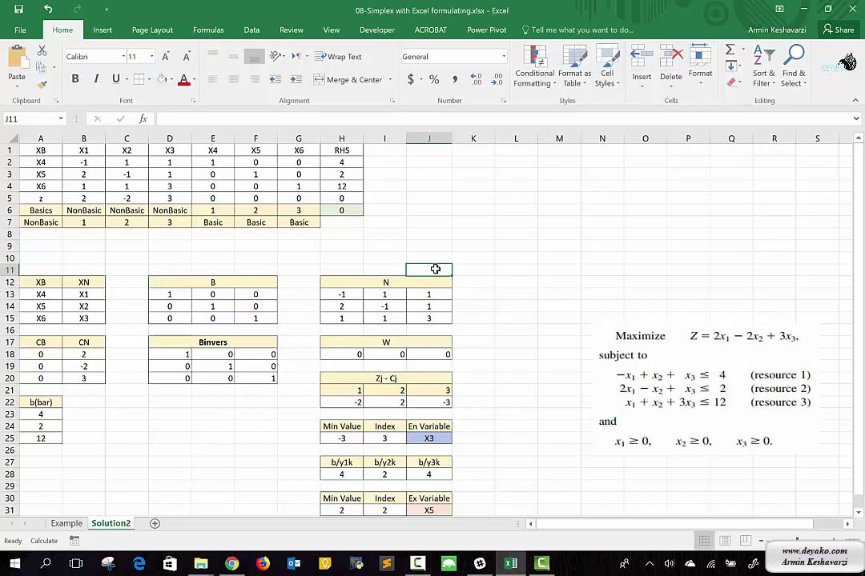
Uncheck Enable iterative calculation in Options > Formulas and dismiss the circular-reference warning
{"action": "left_click", "coordinate": [20, 30]}
{"action": "left_click", "coordinate": [12, 353]}
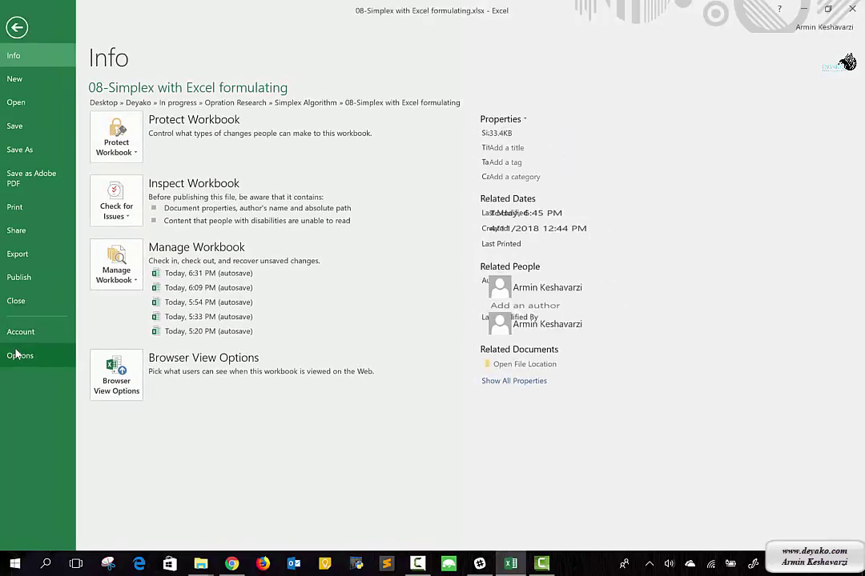
{"action": "left_click", "coordinate": [193, 109]}
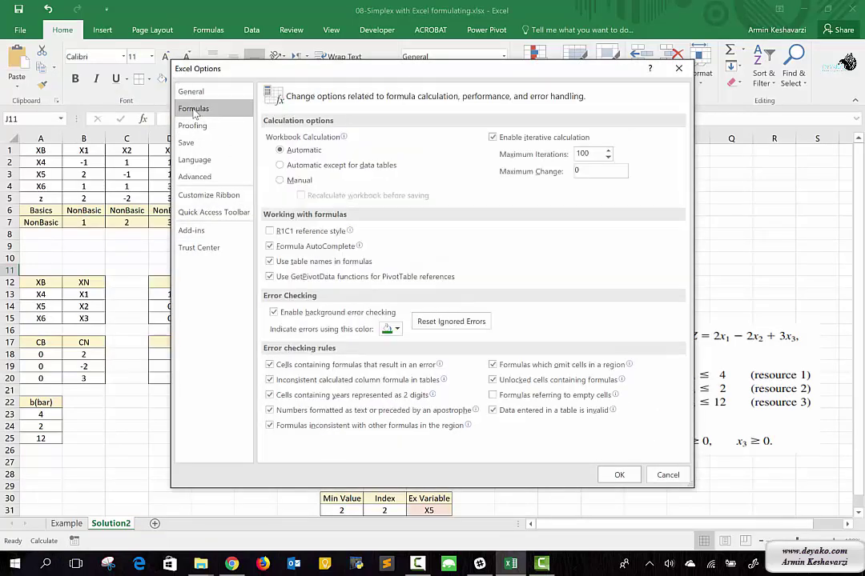
{"action": "left_click", "coordinate": [509, 142]}
{"action": "left_click", "coordinate": [619, 475]}
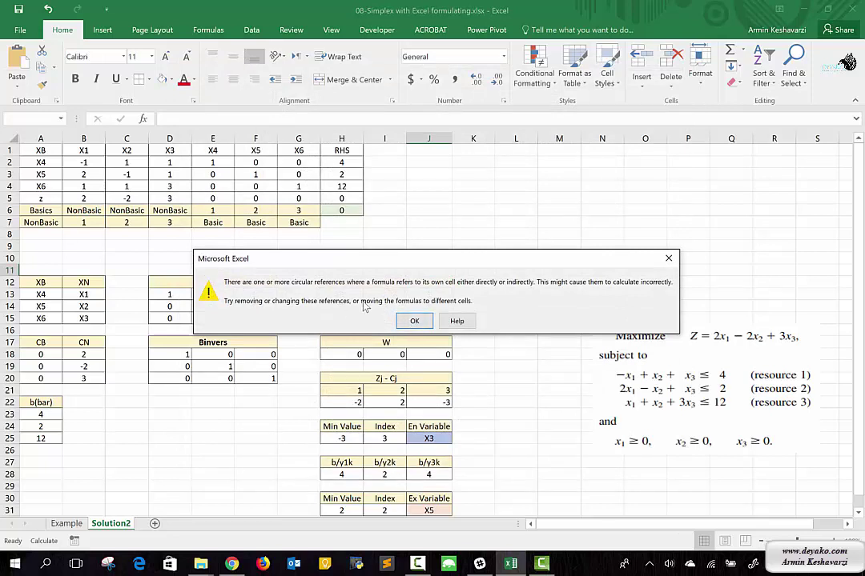
{"action": "left_click", "coordinate": [428, 321]}
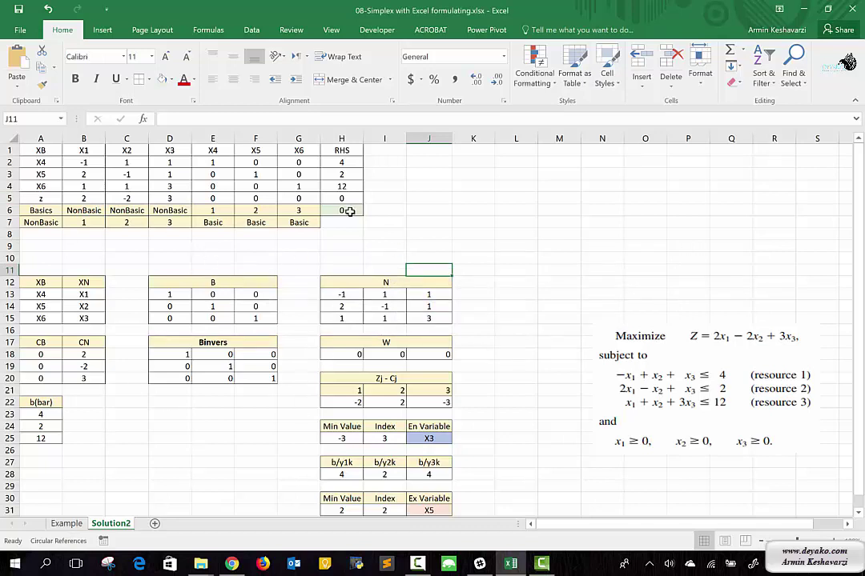
{"action": "left_click", "coordinate": [50, 162]}
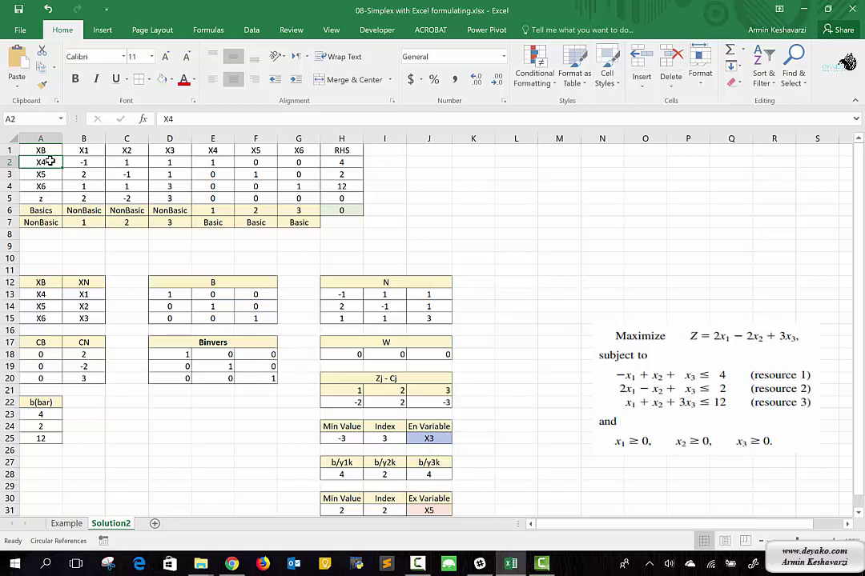
Enter =IF(A13=J31,J25,A13) into all three XB cells A2:A4 at once
{"action": "left_click_drag", "start_coordinate": [49, 161], "coordinate": [50, 184]}
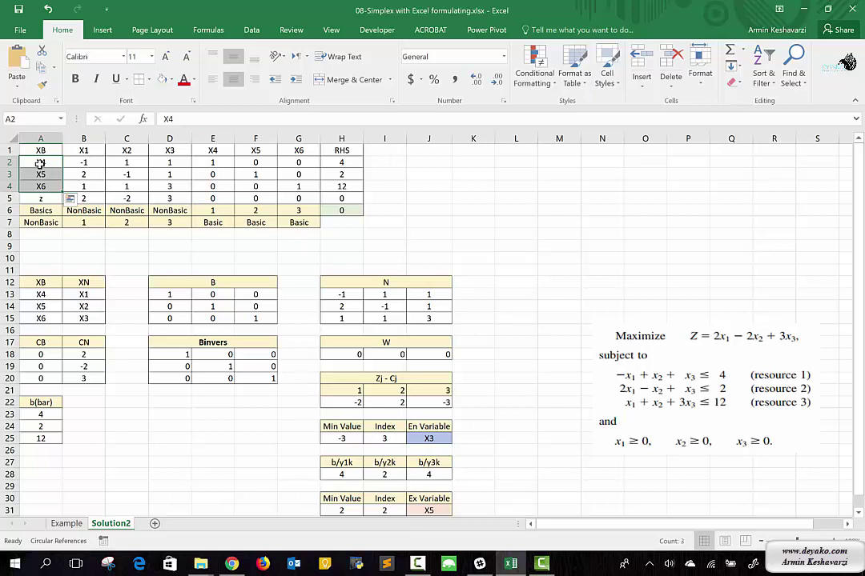
{"action": "type", "text": "=if"}
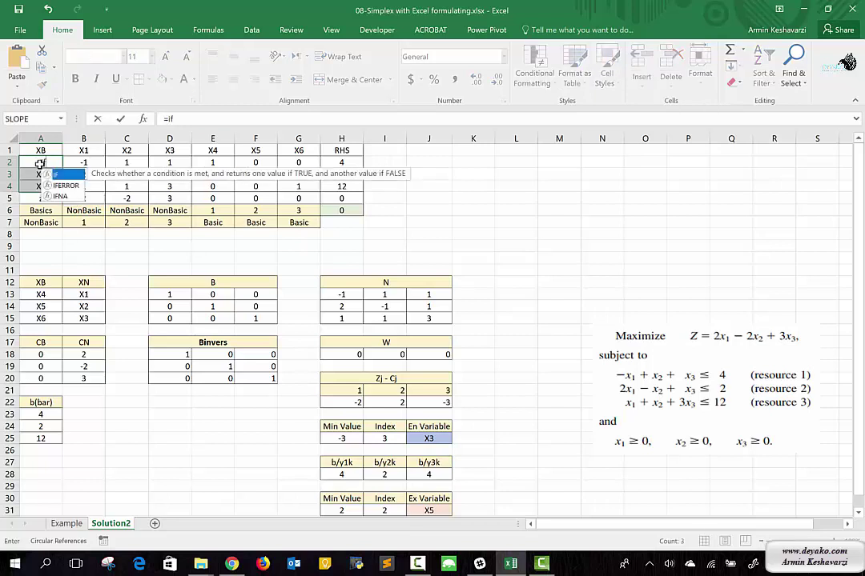
{"action": "key", "text": "Tab"}
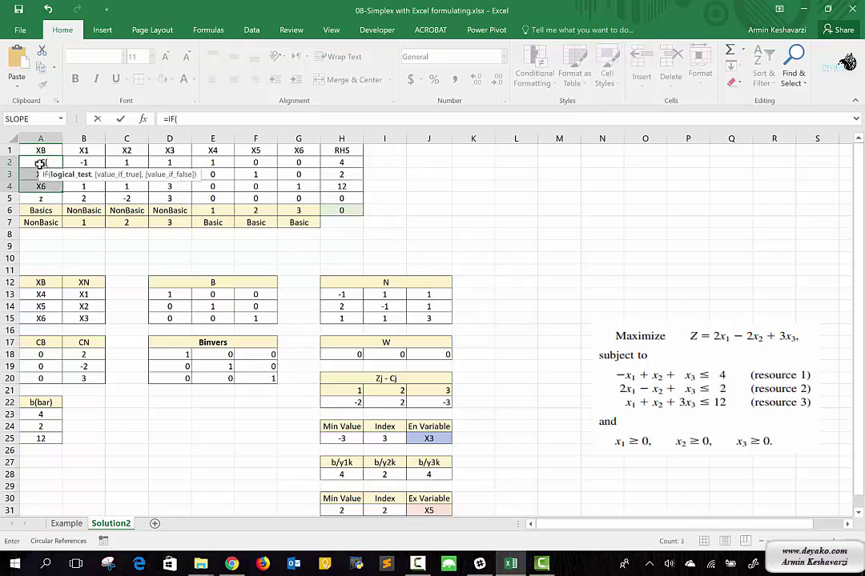
{"action": "left_click", "coordinate": [51, 294]}
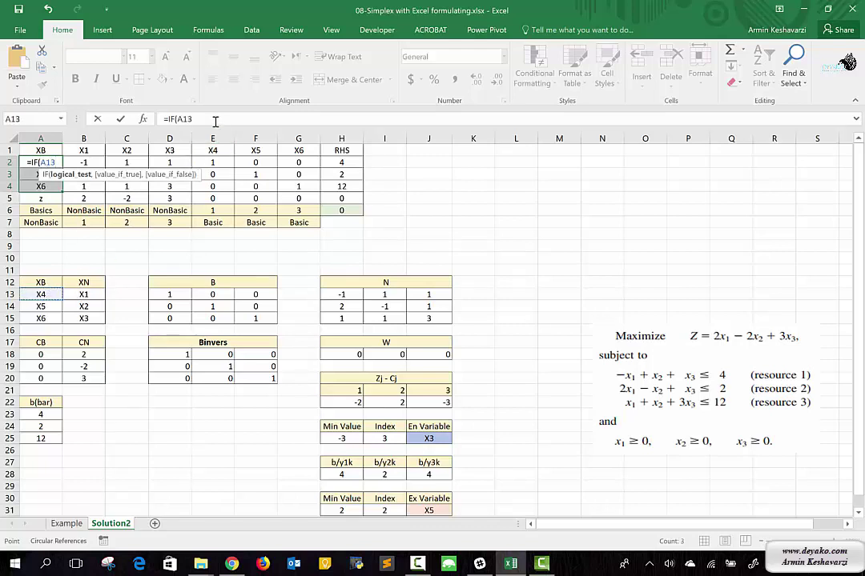
{"action": "left_click", "coordinate": [213, 119]}
{"action": "type", "text": "="}
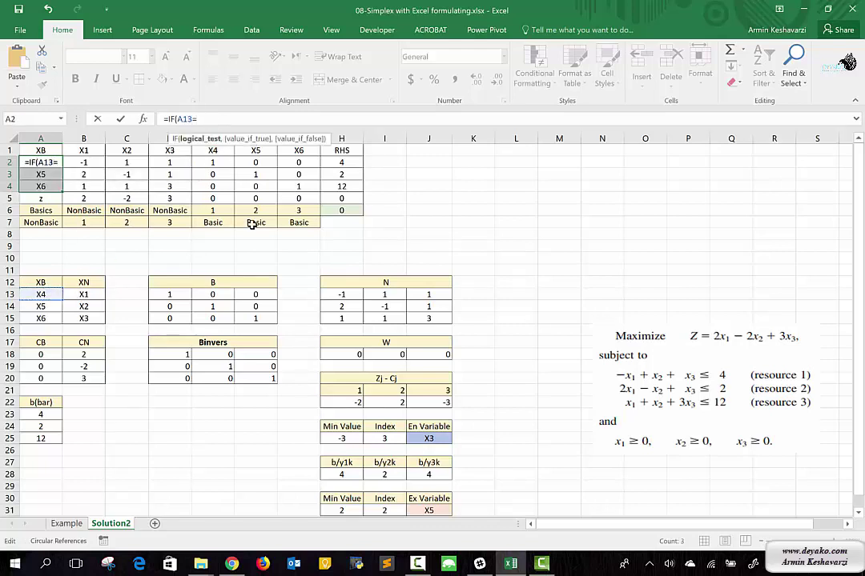
{"action": "left_click", "coordinate": [422, 510]}
{"action": "type", "text": ","}
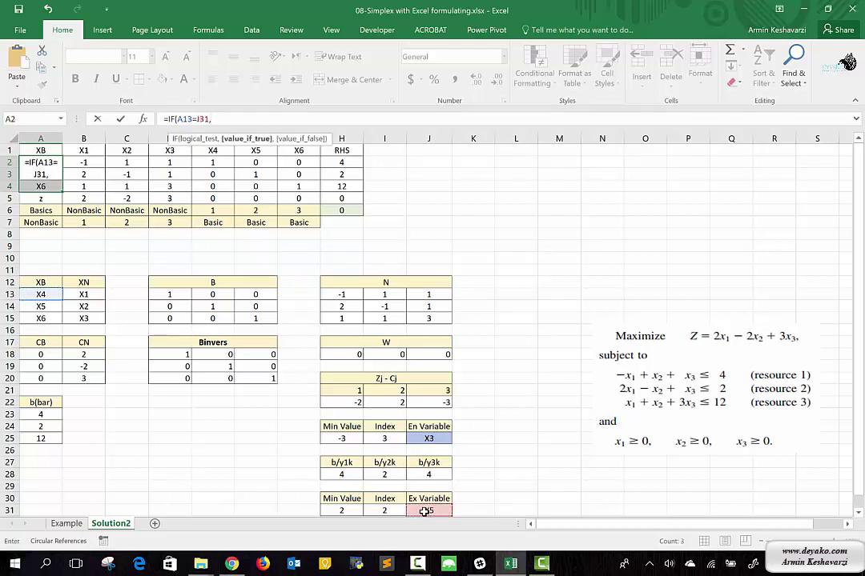
{"action": "left_click", "coordinate": [429, 440]}
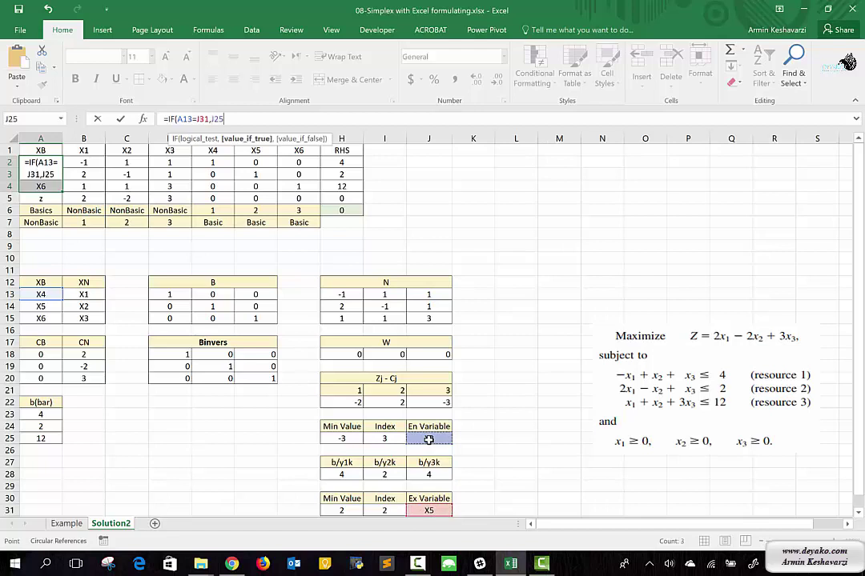
{"action": "type", "text": ","}
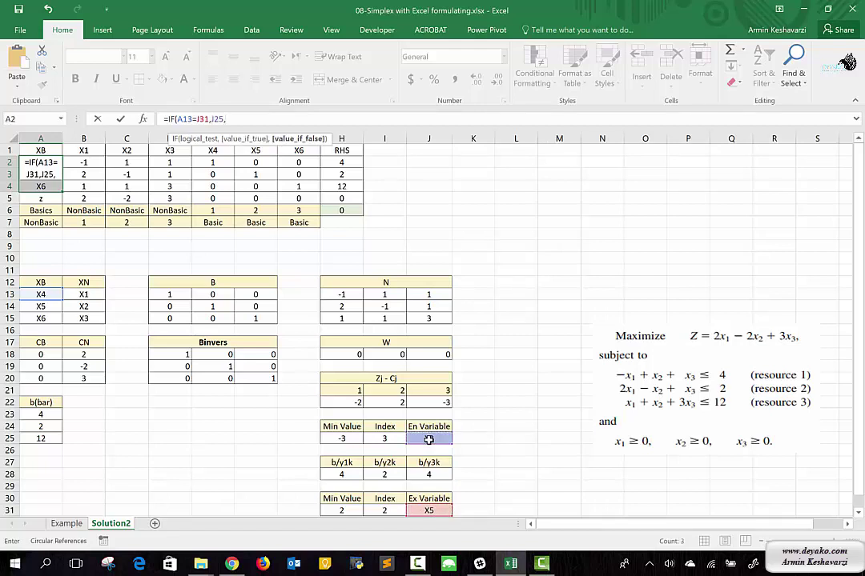
{"action": "left_click", "coordinate": [41, 294]}
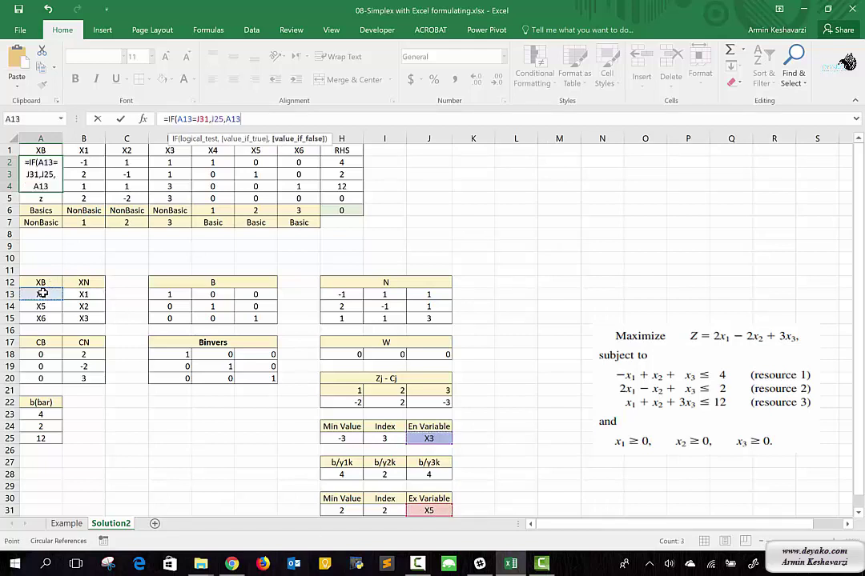
{"action": "key", "text": "ctrl+Return"}
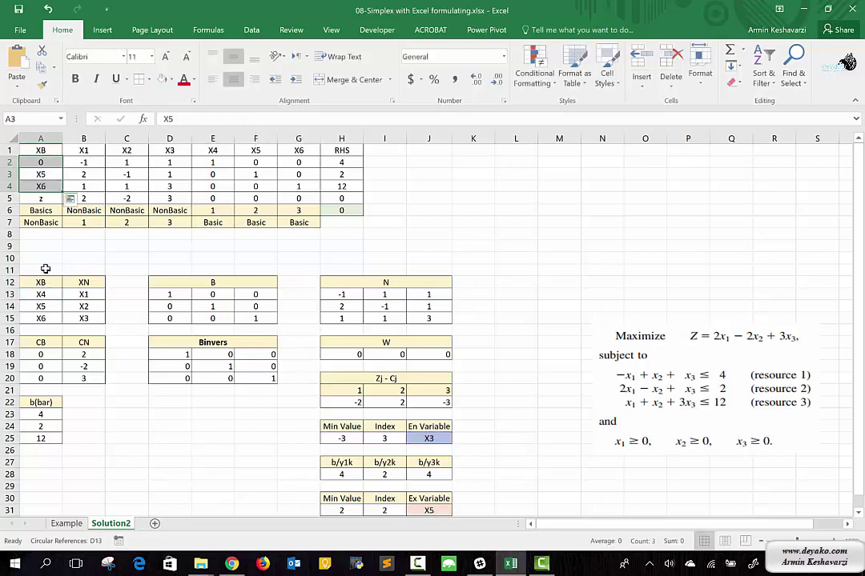
Make A2's formula read =IF(A13=$J$31,$J$25,A13) using absolute references
{"action": "left_click", "coordinate": [51, 162]}
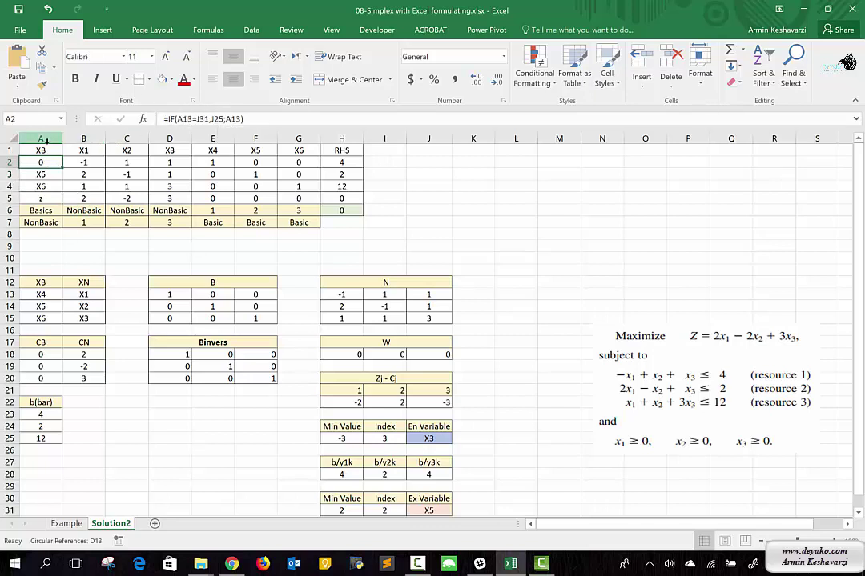
{"action": "left_click", "coordinate": [193, 119]}
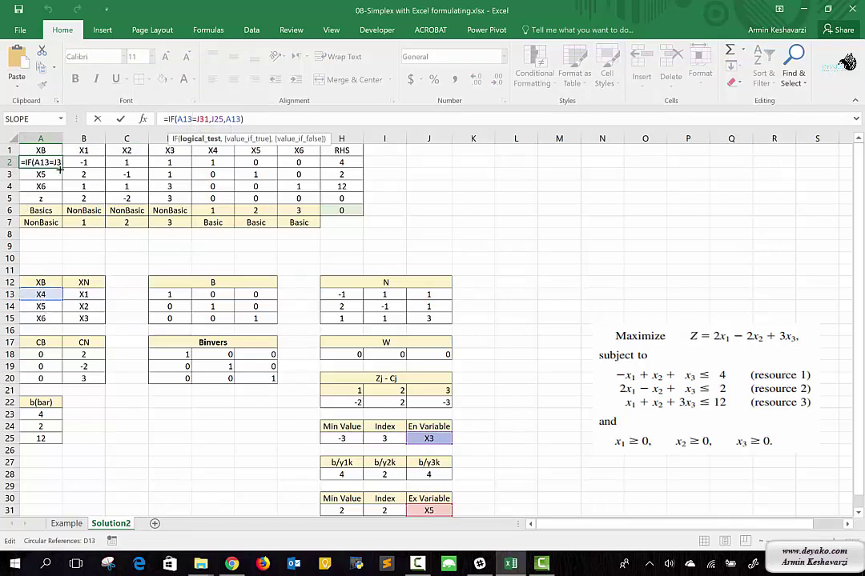
{"action": "left_click", "coordinate": [205, 121]}
{"action": "double_click", "coordinate": [205, 120]}
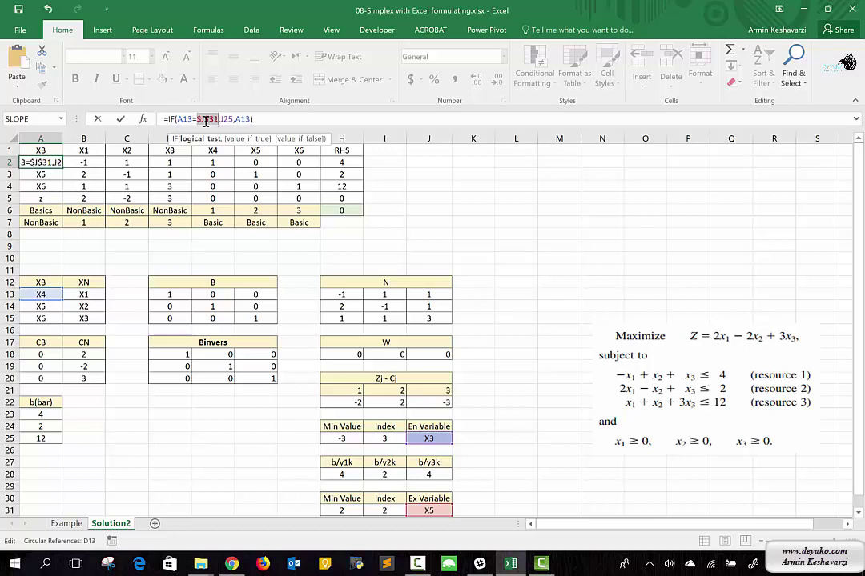
{"action": "key", "text": "F4"}
{"action": "double_click", "coordinate": [227, 119]}
{"action": "key", "text": "F4"}
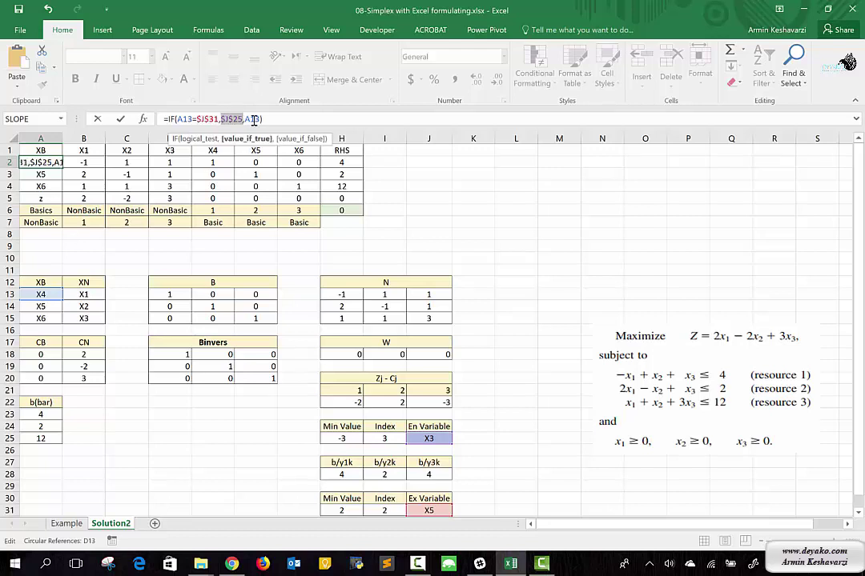
{"action": "key", "text": "Return"}
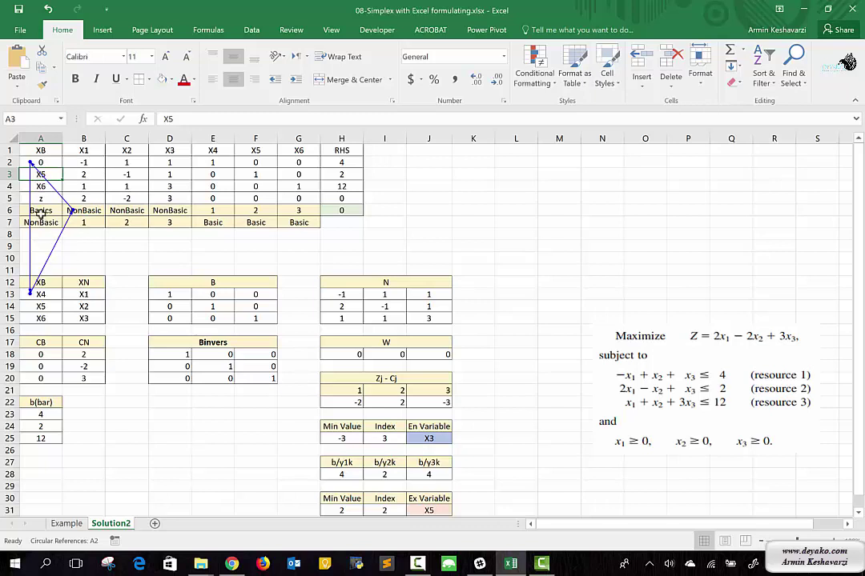
Fill A2 down to A4 and enable iterative calculation with maximum iterations 10, giving objective 7
{"action": "left_click", "coordinate": [48, 161]}
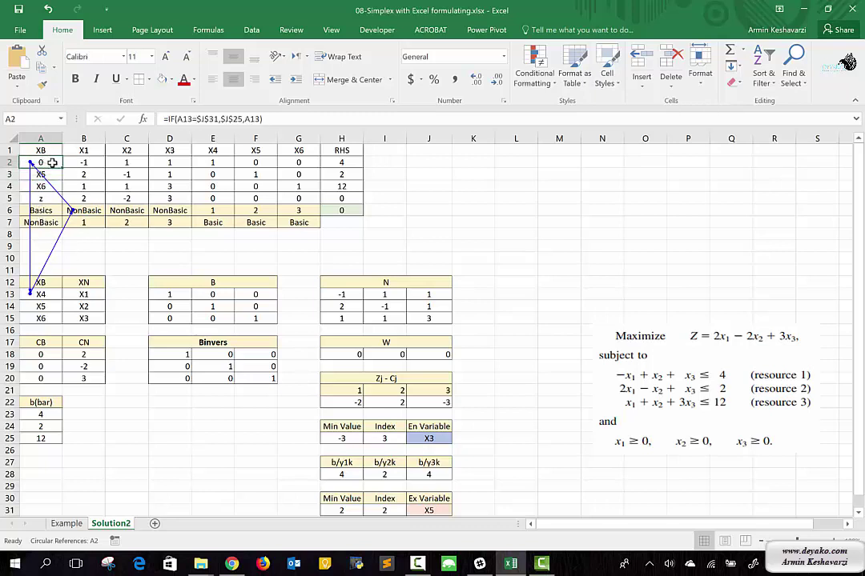
{"action": "mouse_move", "coordinate": [62, 169]}
{"action": "left_mouse_down"}
{"action": "mouse_move", "coordinate": [58, 198]}
{"action": "mouse_move", "coordinate": [58, 186]}
{"action": "left_mouse_up"}
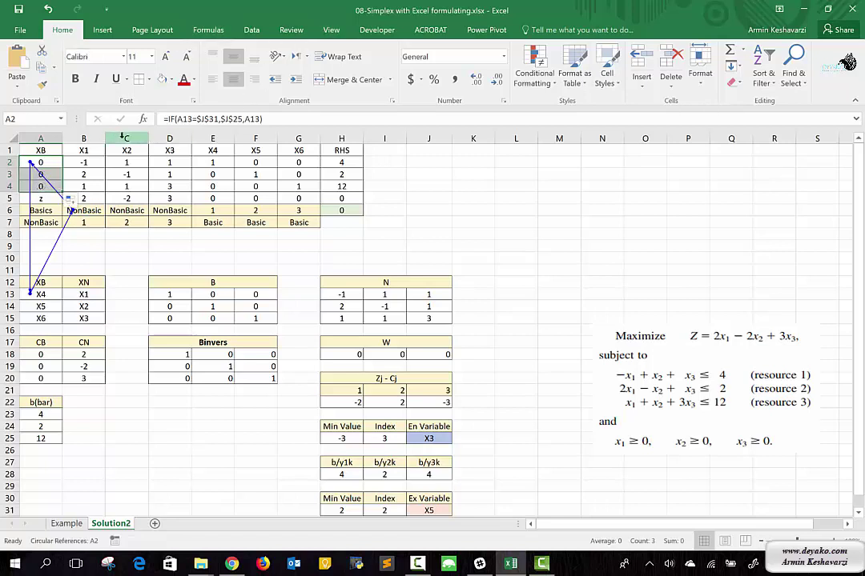
{"action": "left_click", "coordinate": [17, 32]}
{"action": "left_click", "coordinate": [20, 357]}
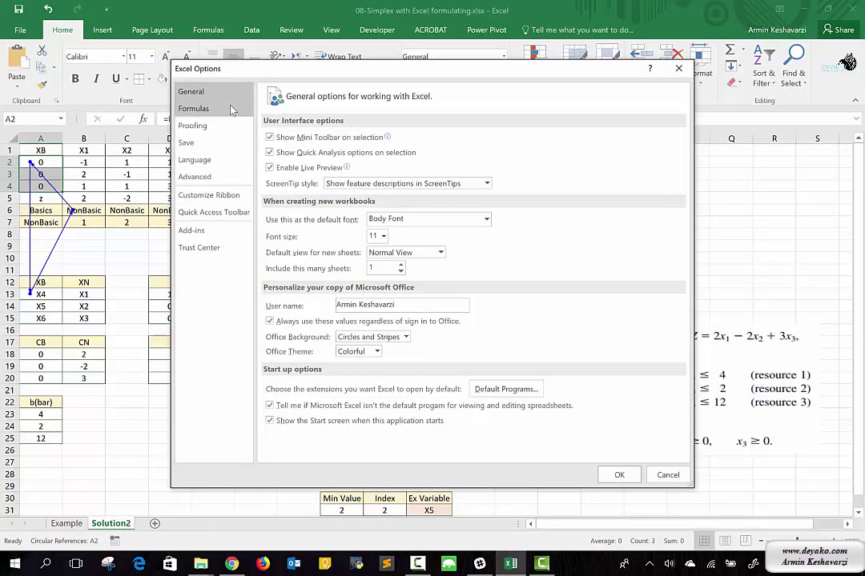
{"action": "left_click", "coordinate": [232, 109]}
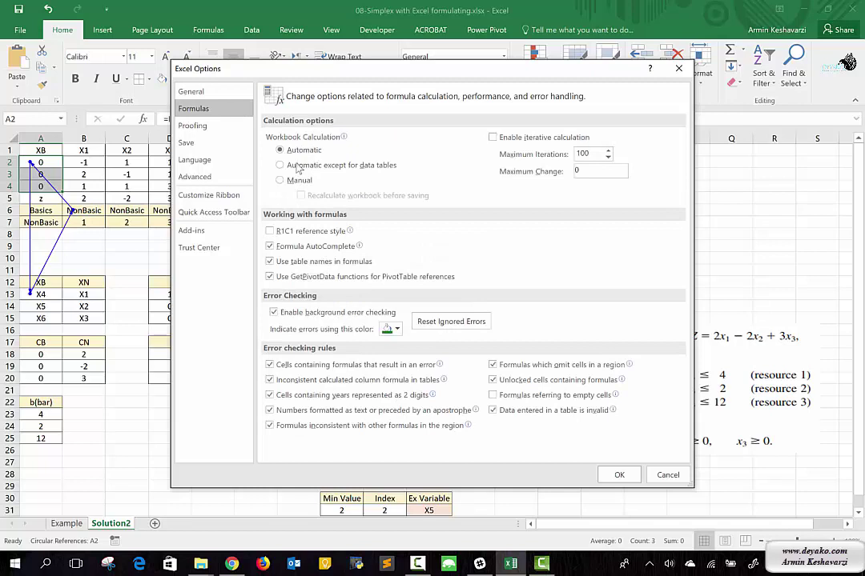
{"action": "left_click", "coordinate": [492, 138]}
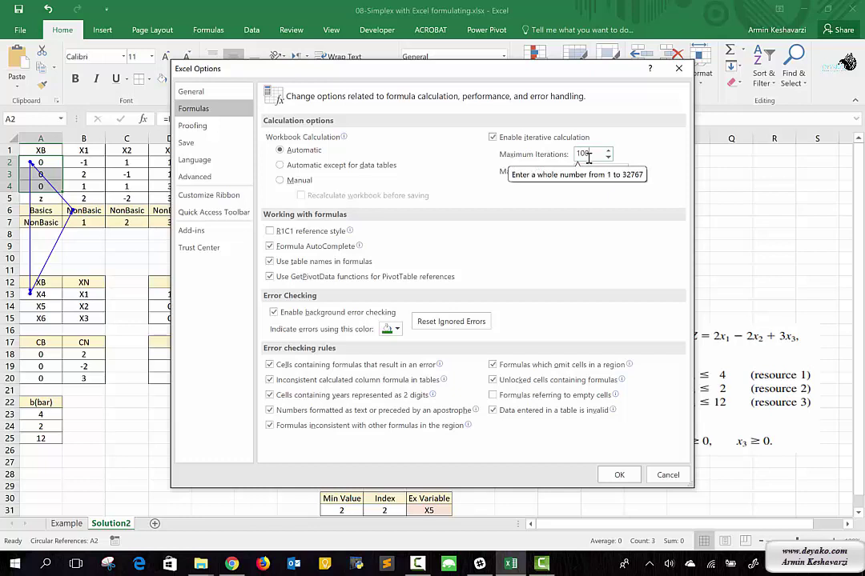
{"action": "key", "text": "BackSpace"}
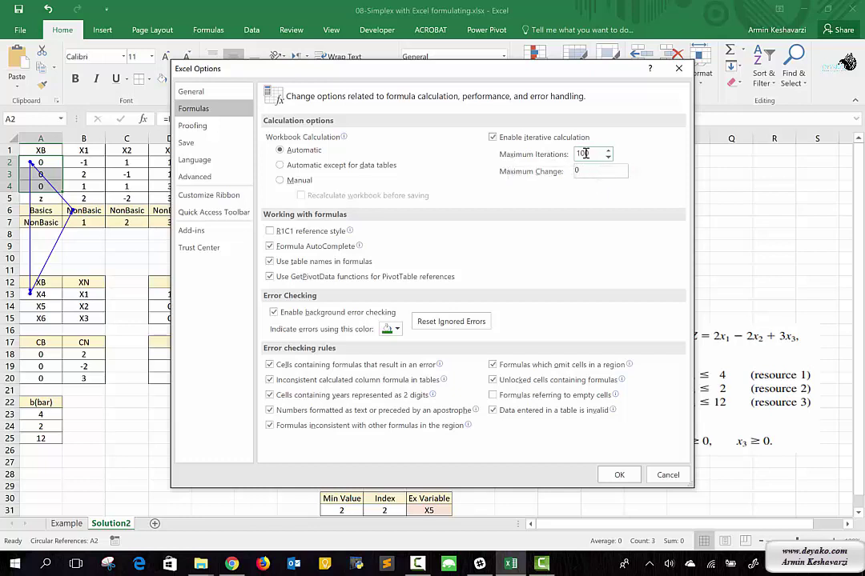
{"action": "double_click", "coordinate": [585, 154]}
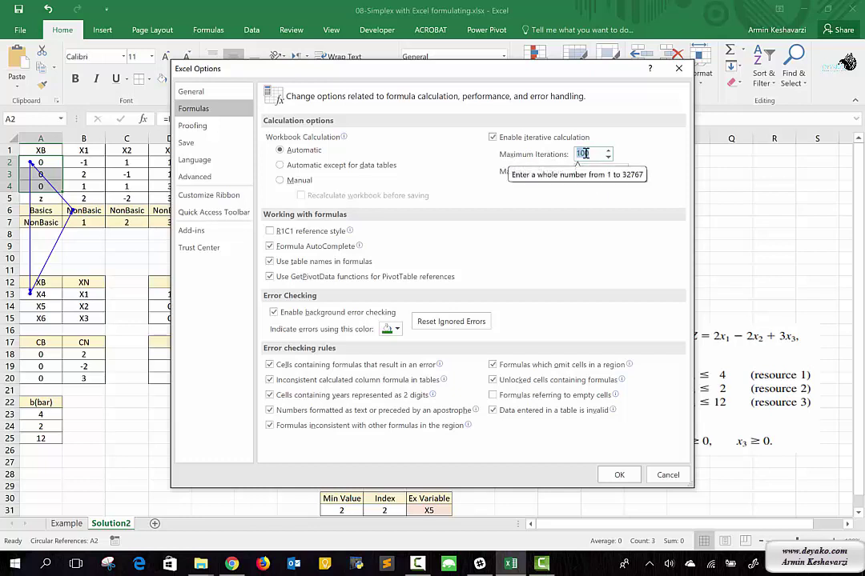
{"action": "left_click", "coordinate": [585, 154]}
{"action": "type", "text": "10"}
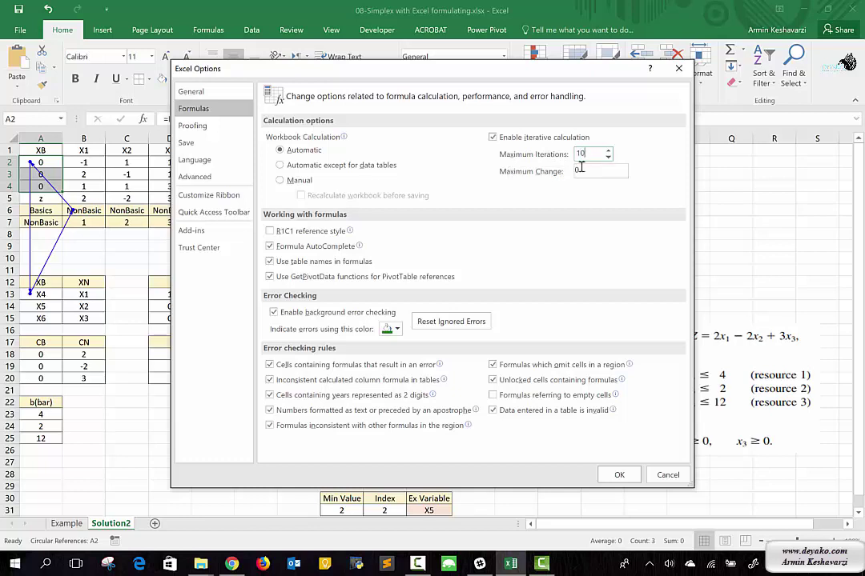
{"action": "left_click", "coordinate": [621, 475]}
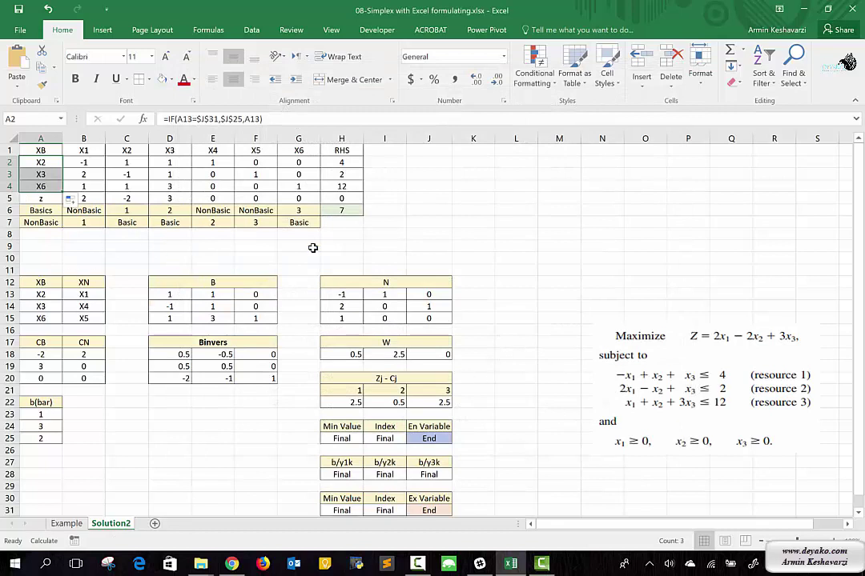
{"action": "left_click", "coordinate": [351, 213]}
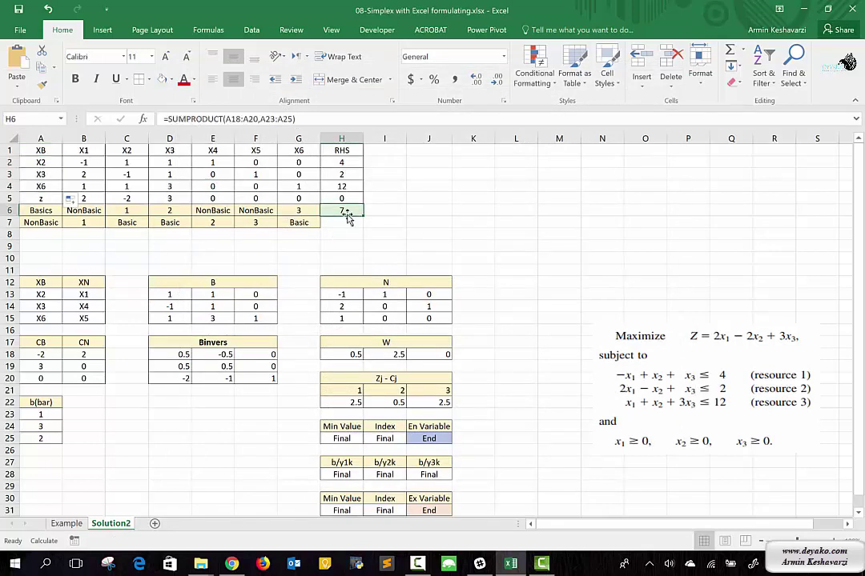
Drag the problem-statement picture up next to the tableau and reselect H6
{"action": "left_click_drag", "start_coordinate": [43, 162], "coordinate": [43, 186]}
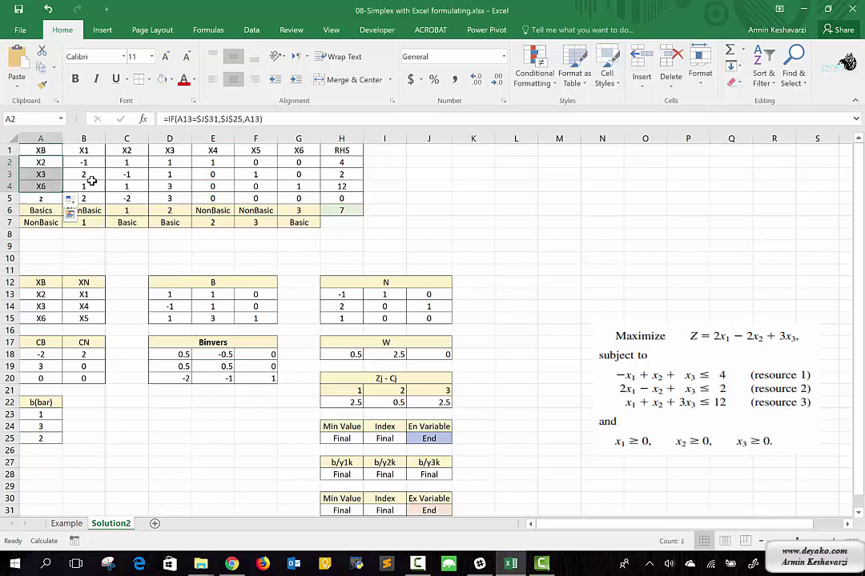
{"action": "left_click", "coordinate": [656, 370]}
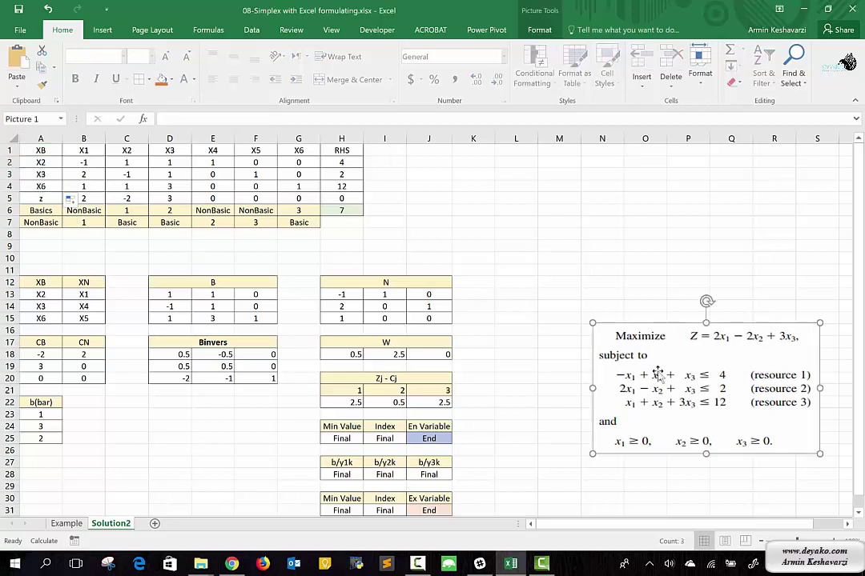
{"action": "left_click_drag", "start_coordinate": [657, 371], "coordinate": [663, 218]}
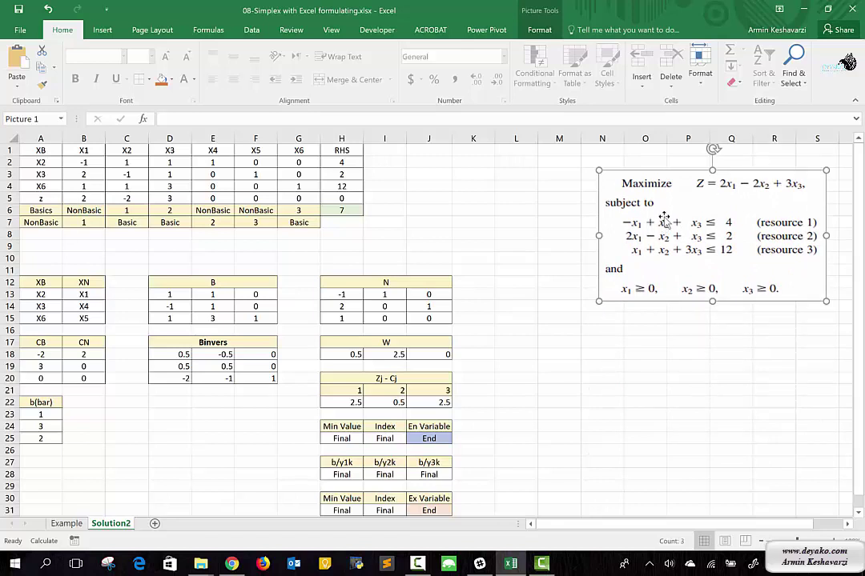
{"action": "left_click", "coordinate": [344, 207]}
{"action": "type", "text": "=SUMPRODUCT(A18:A20,A23:A25)"}
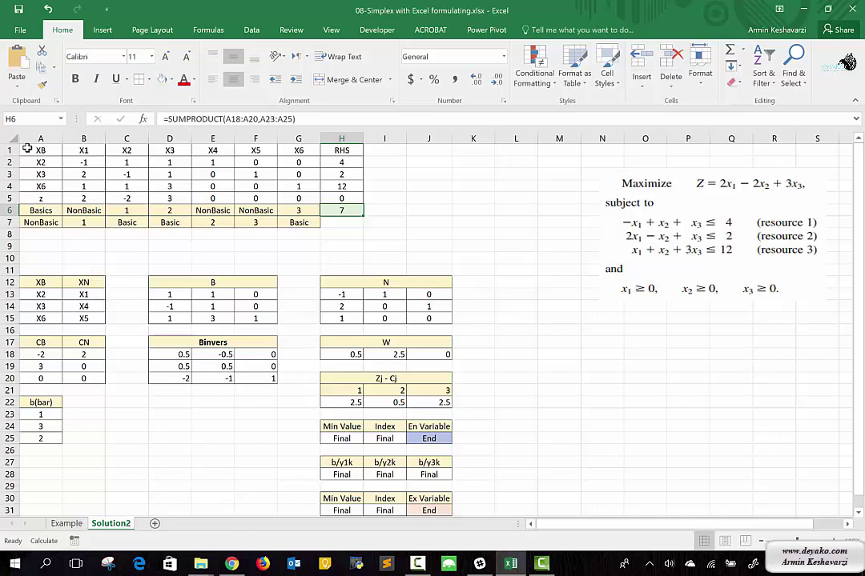
Recheck the 10-iteration calculation setting, then nudge the problem picture slightly up and left
{"action": "left_click", "coordinate": [21, 31]}
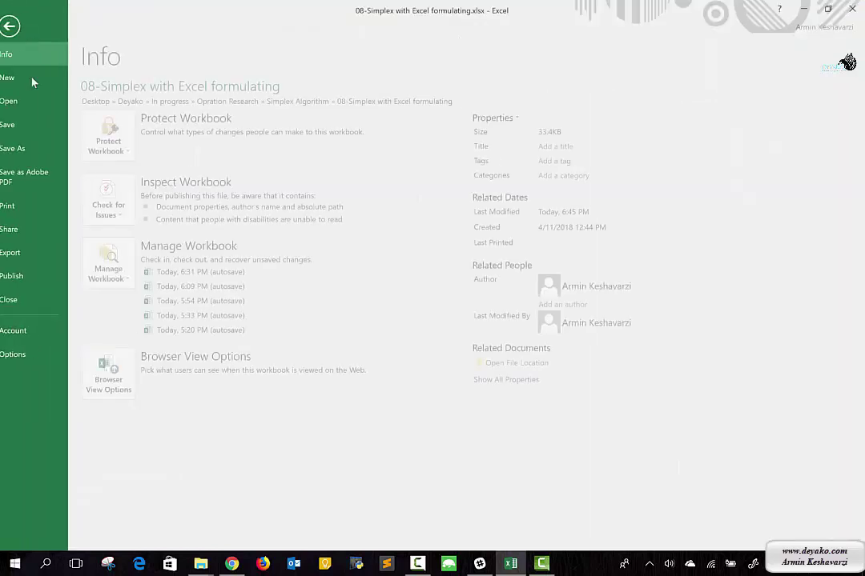
{"action": "key", "text": "Escape"}
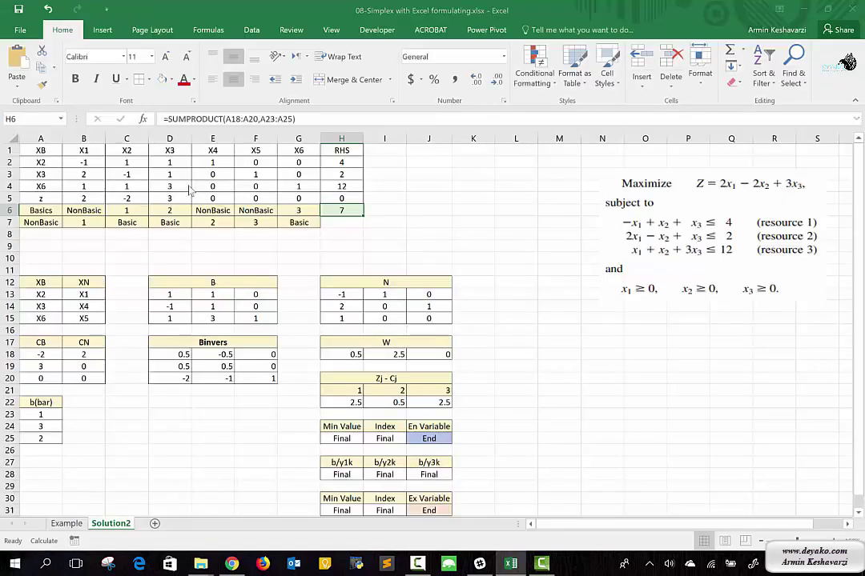
{"action": "left_click", "coordinate": [193, 108]}
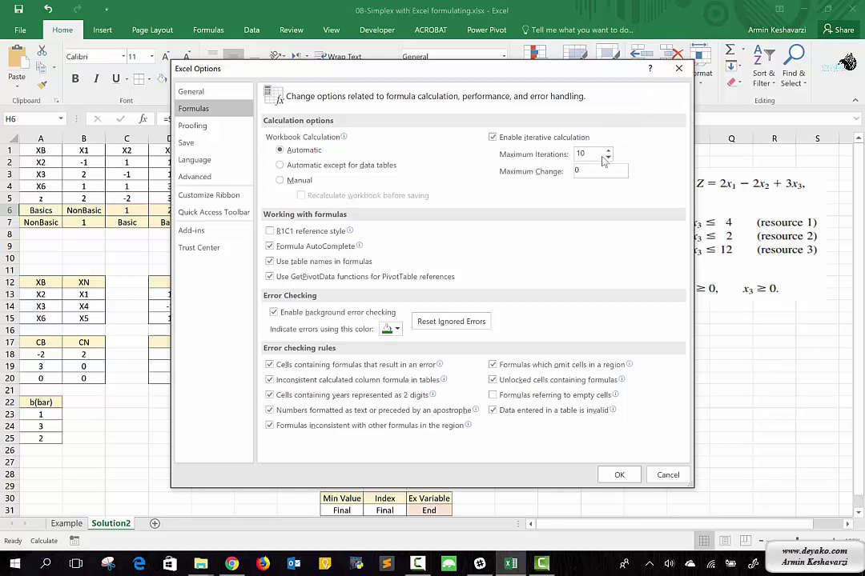
{"action": "left_click", "coordinate": [631, 475]}
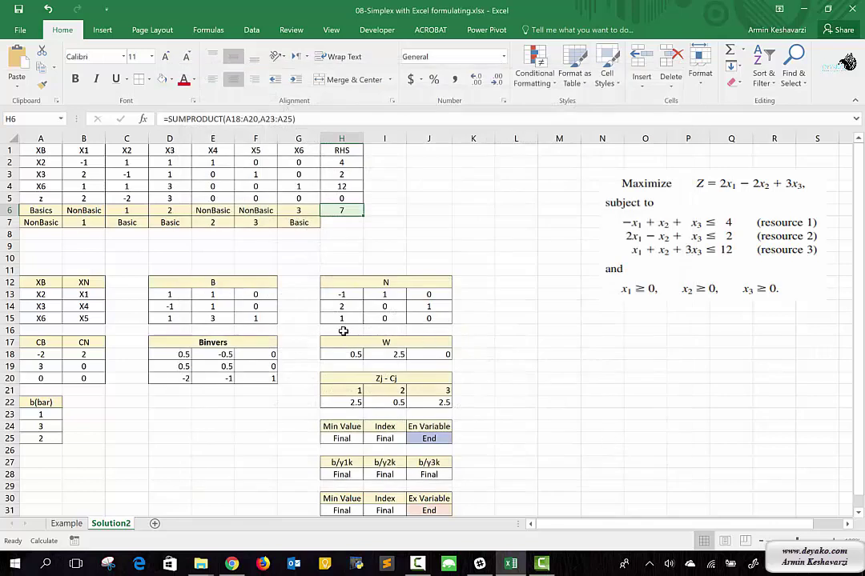
{"action": "left_click_drag", "start_coordinate": [640, 247], "coordinate": [634, 229]}
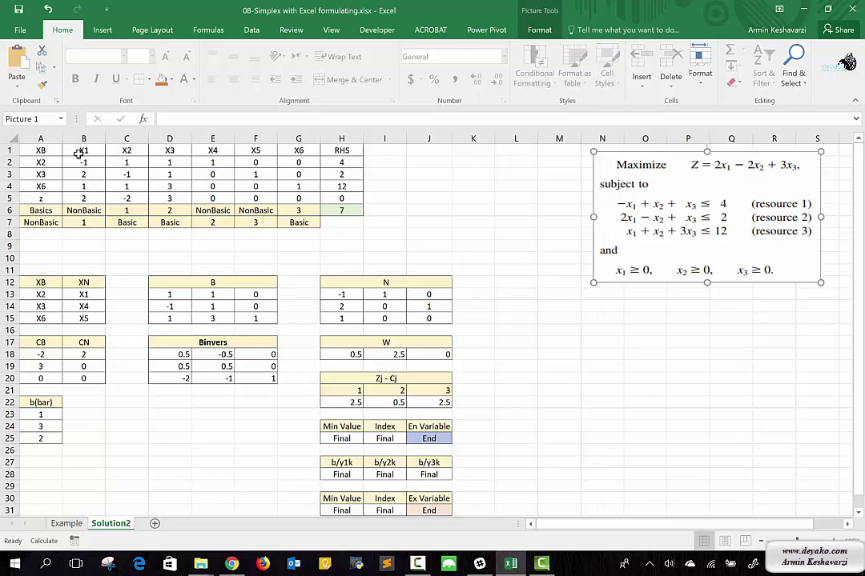
Inspect the header row and the H14 and I13 formulas, then go to the Example sheet
{"action": "mouse_move", "coordinate": [56, 151]}
{"action": "left_mouse_down"}
{"action": "mouse_move", "coordinate": [120, 141]}
{"action": "mouse_move", "coordinate": [316, 146]}
{"action": "mouse_move", "coordinate": [294, 141]}
{"action": "left_mouse_up"}
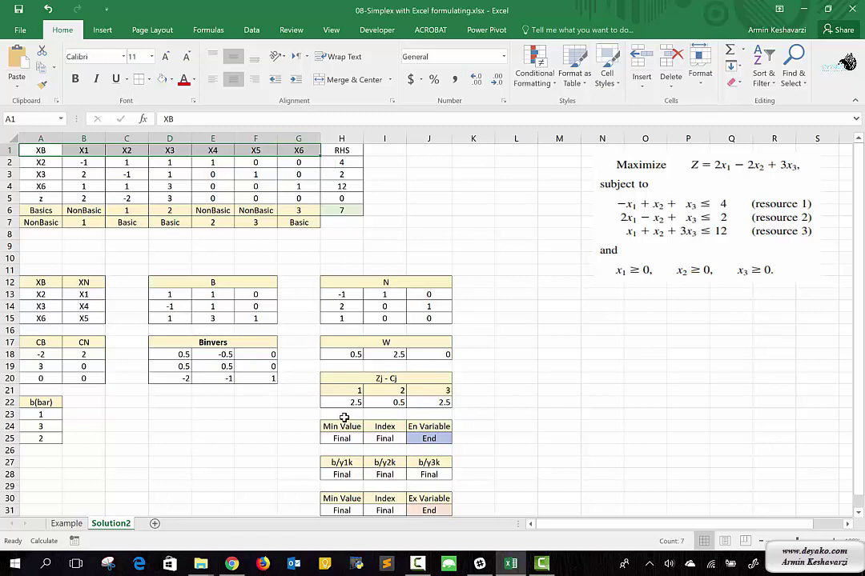
{"action": "left_click", "coordinate": [349, 306]}
{"action": "left_click", "coordinate": [397, 295]}
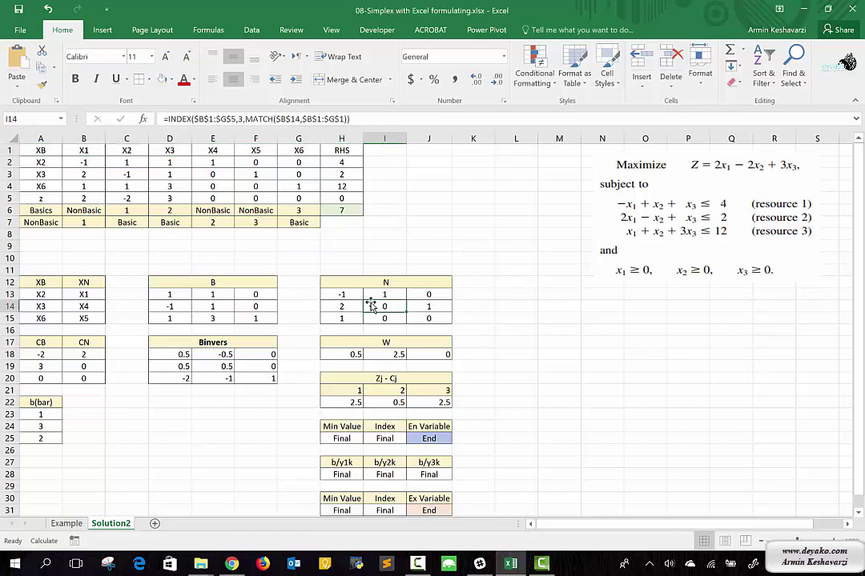
{"action": "left_click", "coordinate": [69, 524]}
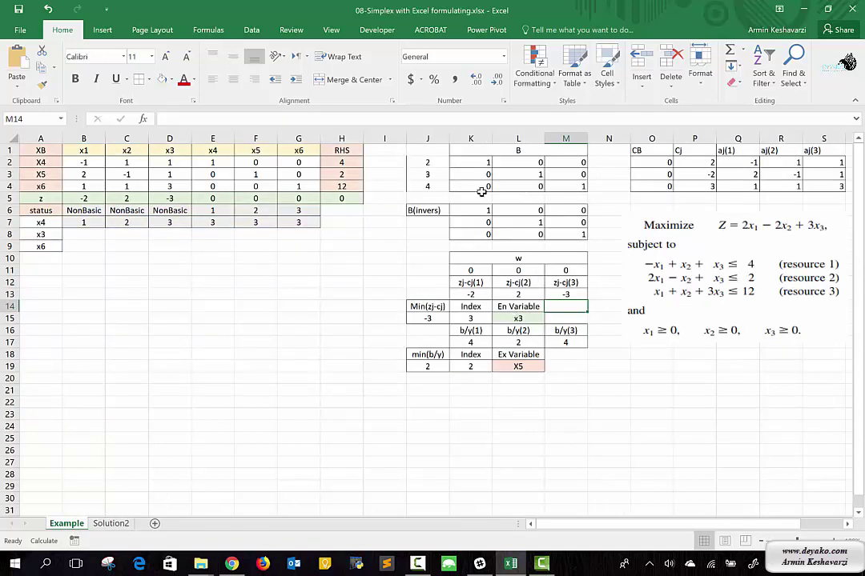
Check the HLOOKUP formula in L2, then return to the Solution2 sheet showing Z=7
{"action": "left_click", "coordinate": [512, 165]}
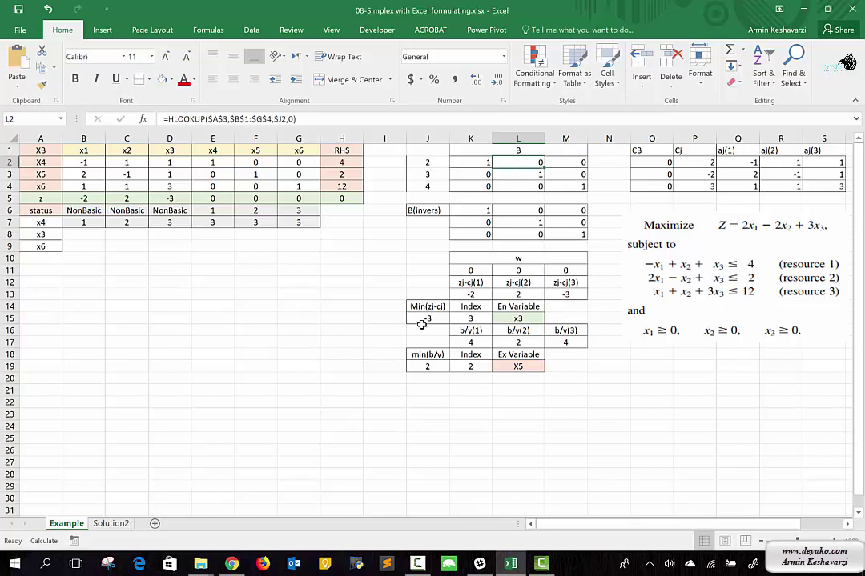
{"action": "left_click", "coordinate": [111, 524]}
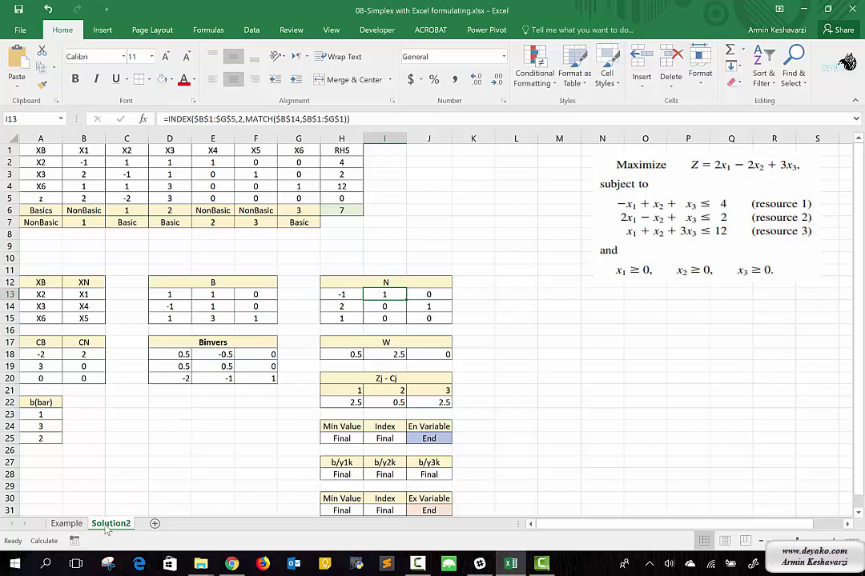
Move the Solution2 sheet so it sits before the Example sheet
{"action": "left_click_drag", "start_coordinate": [107, 528], "coordinate": [56, 524]}
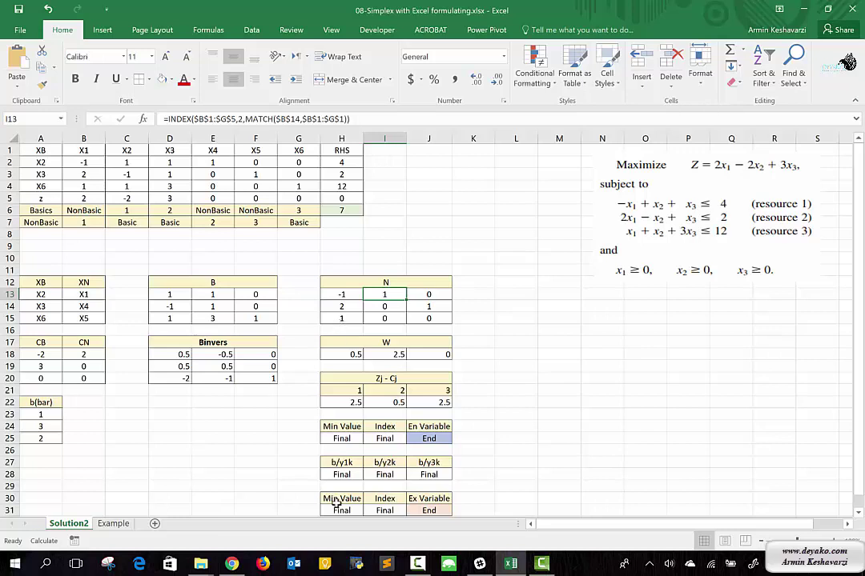
{"action": "left_click", "coordinate": [408, 565]}
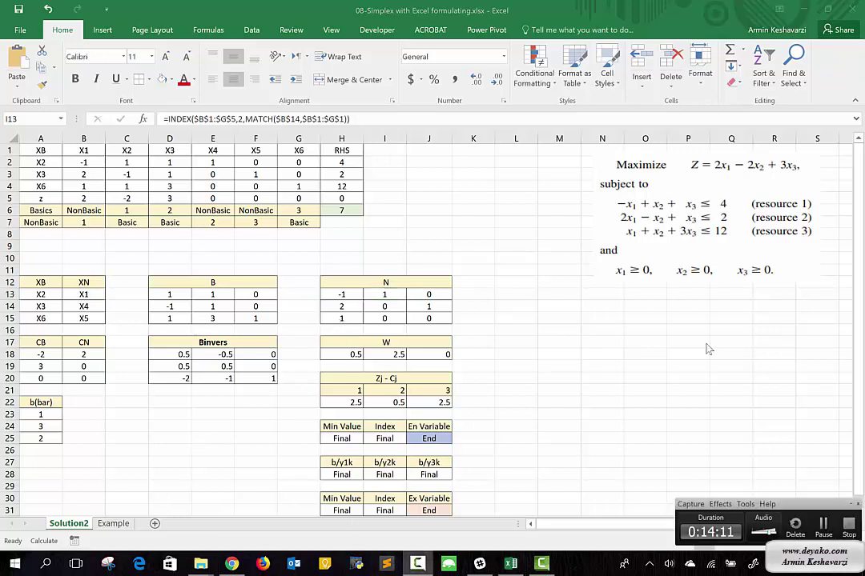